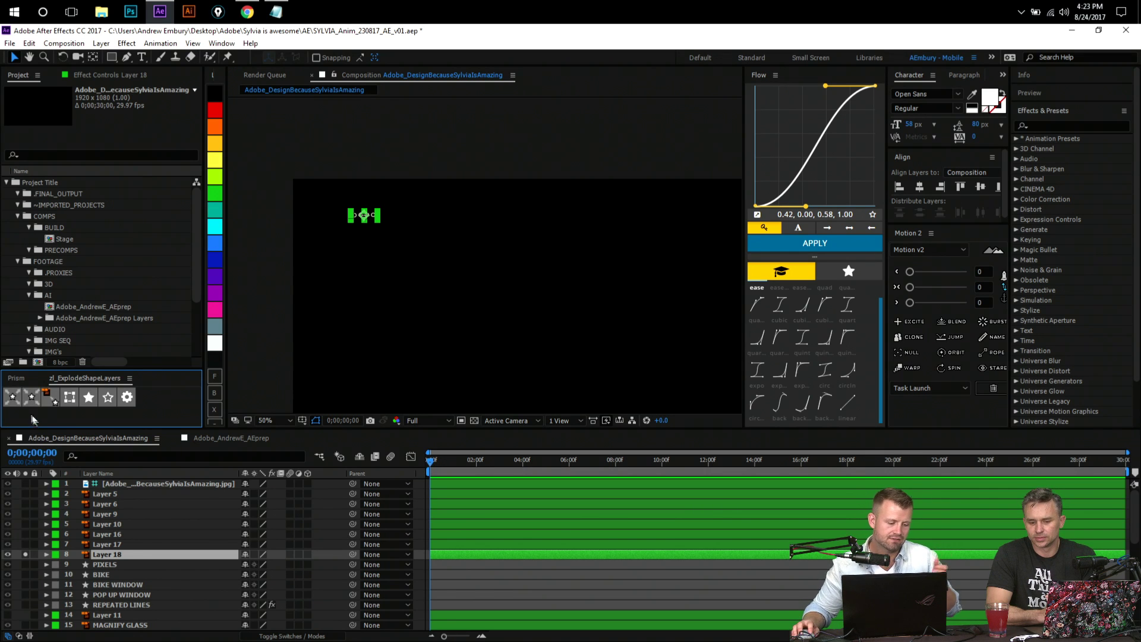
- Convert Layer 18 into a shape layer with the artboard removed and delete the original Layer 18
click(49, 401)
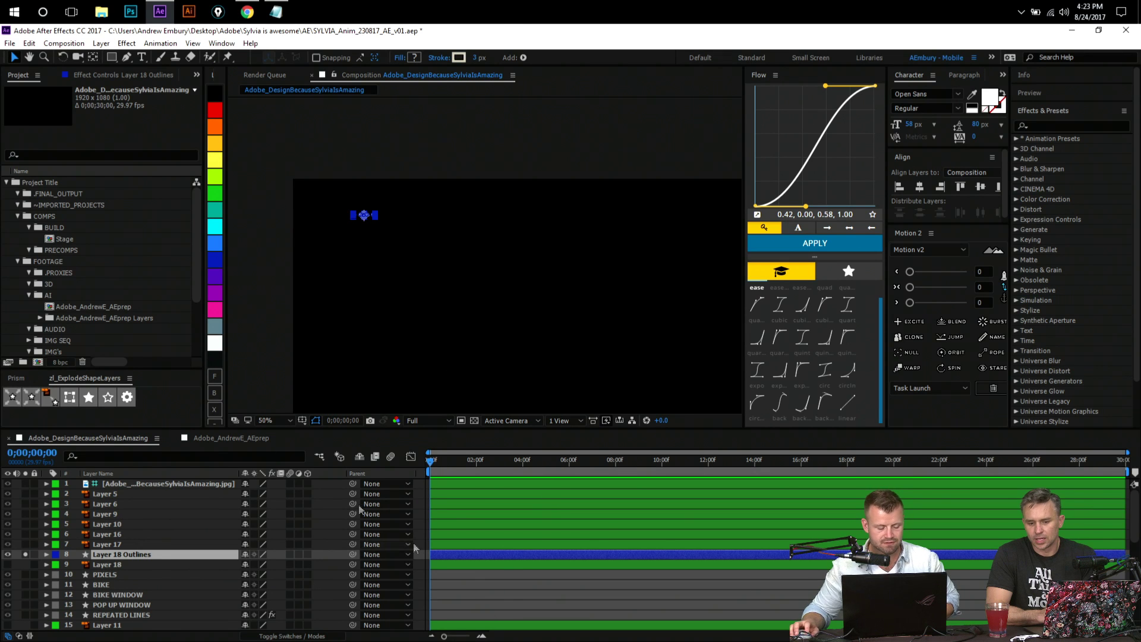
scroll(425, 232, up, 2)
click(514, 244)
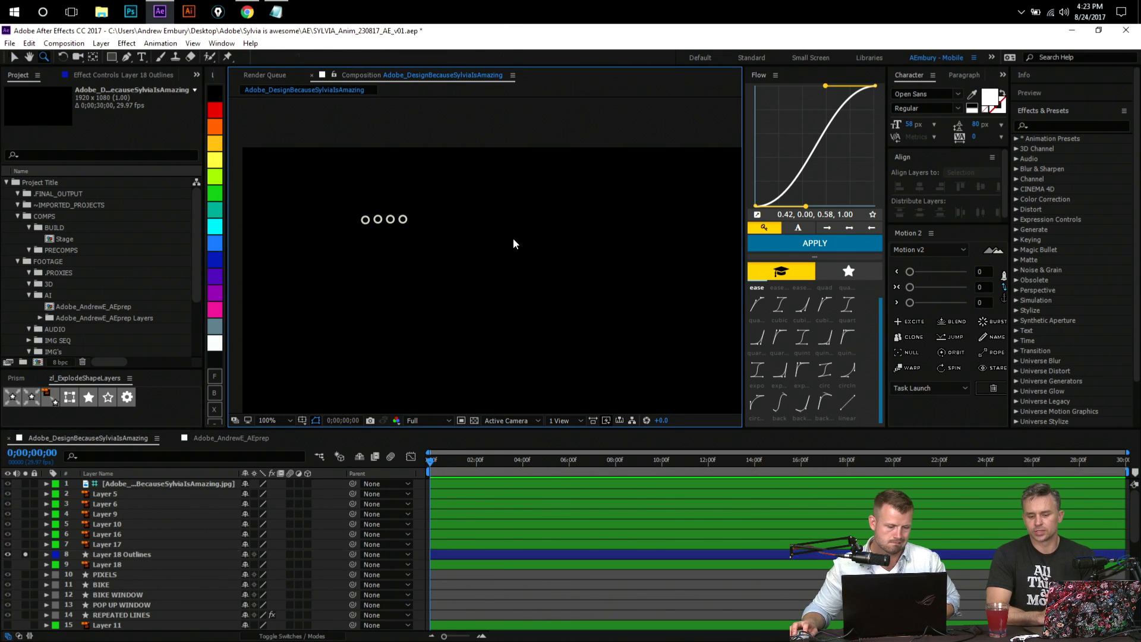
click(373, 221)
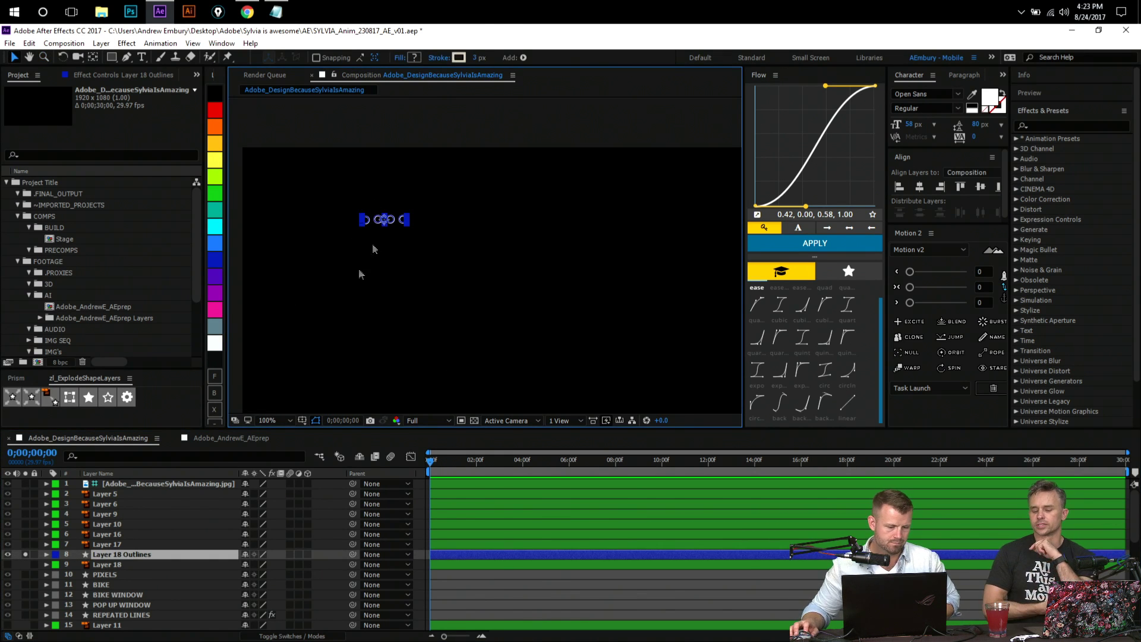
click(94, 564)
key(Delete)
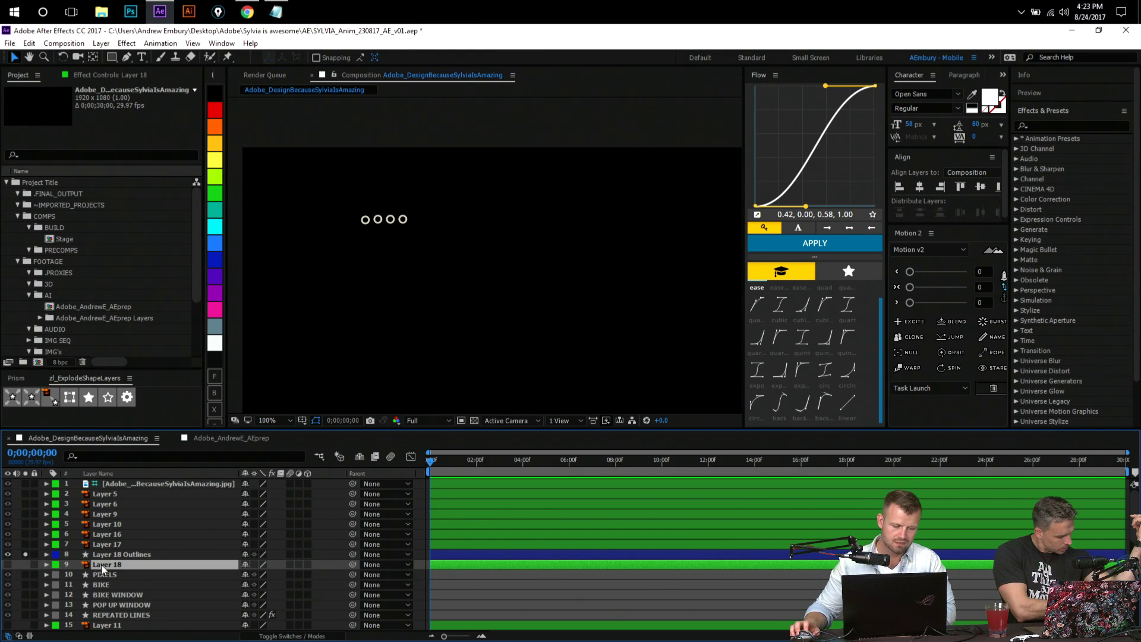
click(109, 556)
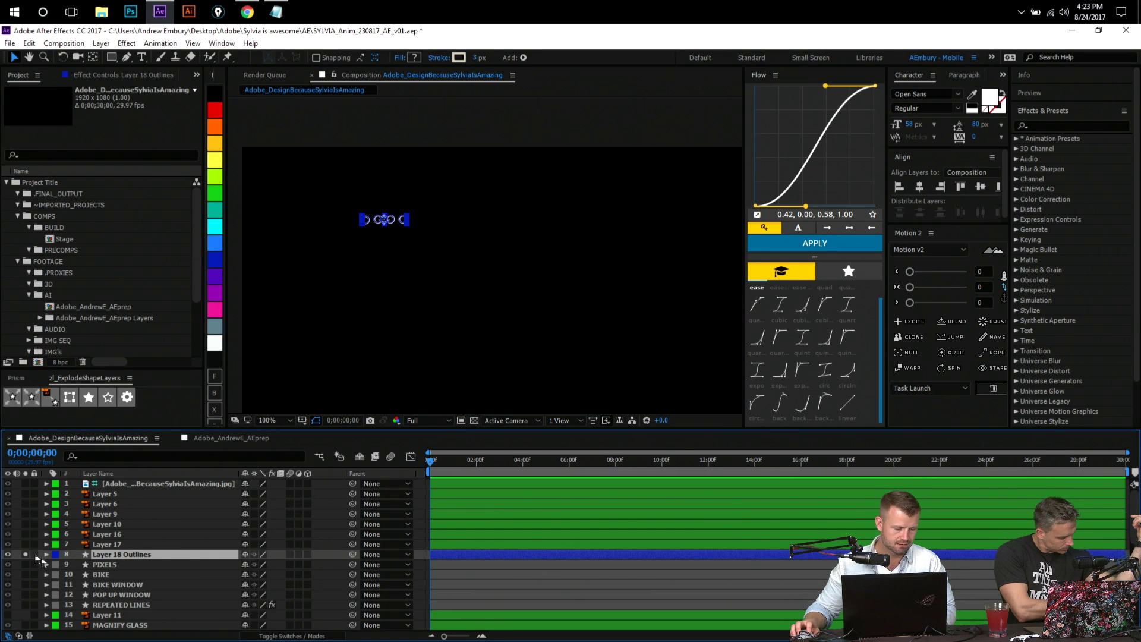
- Isolate Layer 17 by soloing it and turning off solo on Layer 18 Outlines
click(99, 545)
click(24, 544)
click(26, 555)
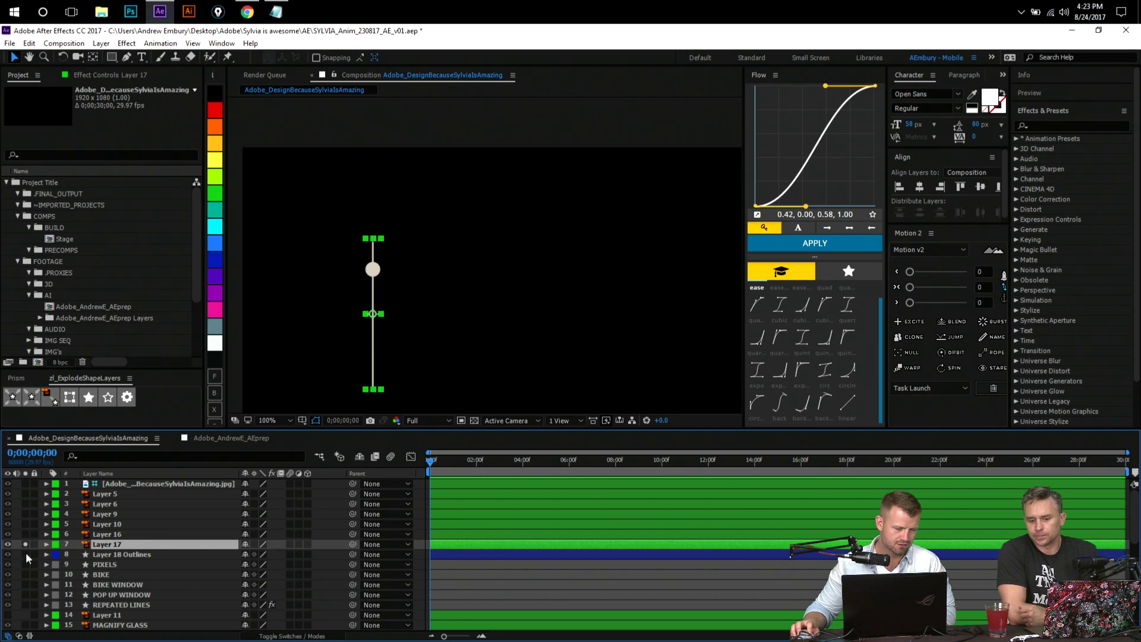
- Create shapes from the Layer 17 vector layer with the built-in command
right_click(121, 549)
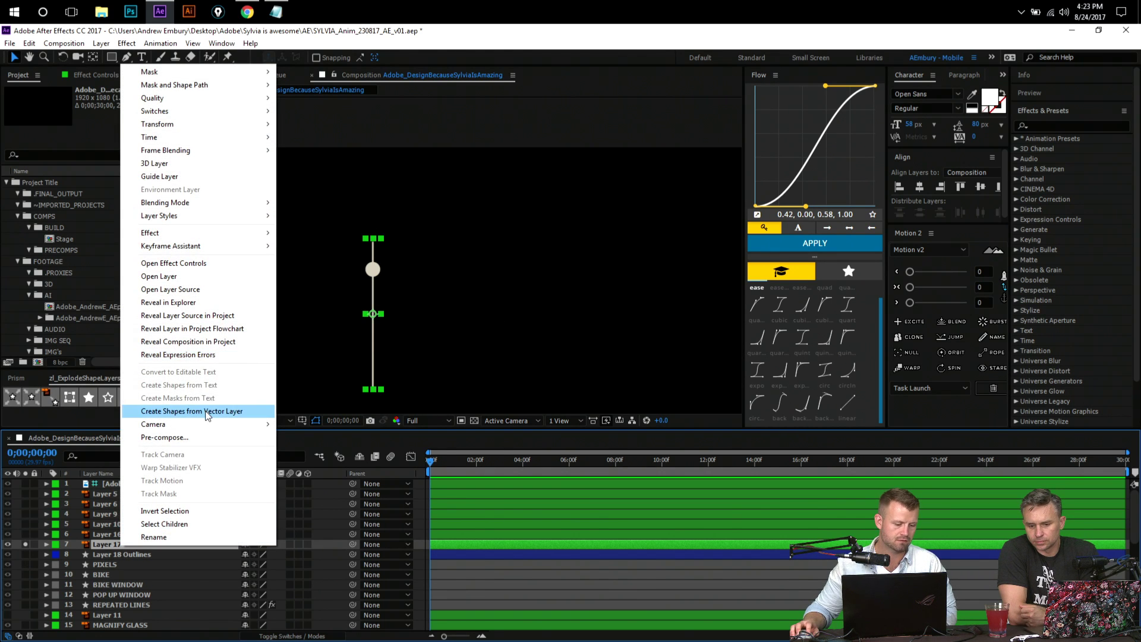
click(206, 412)
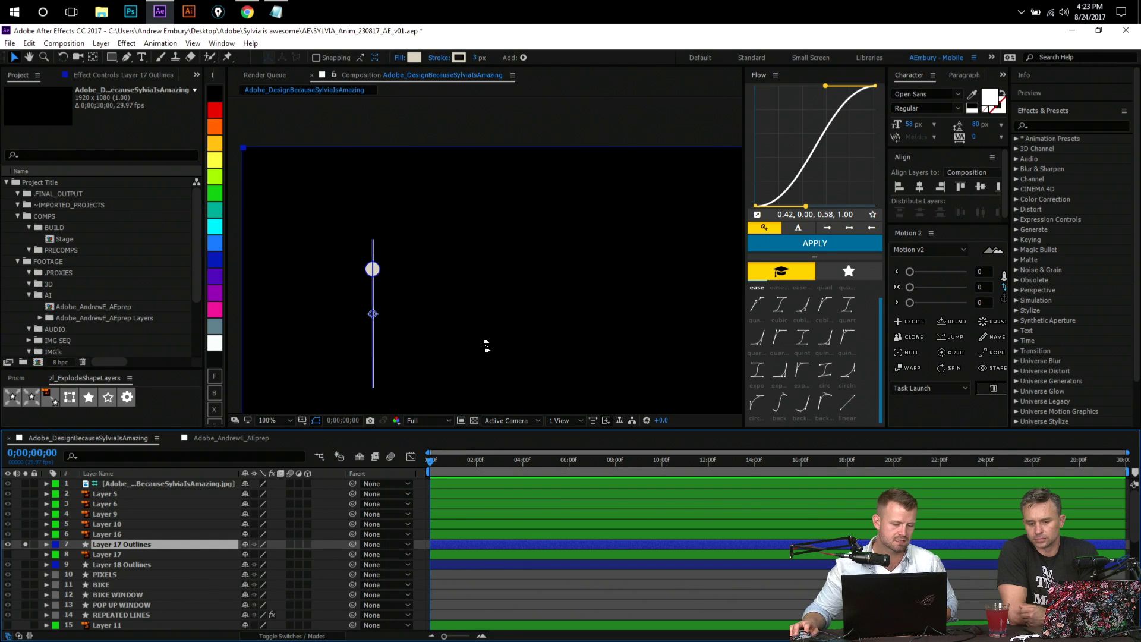
- Widen the composition viewer and fit the whole composition in it
key(space)
scroll(481, 297, down, 1)
drag(596, 291, 446, 169)
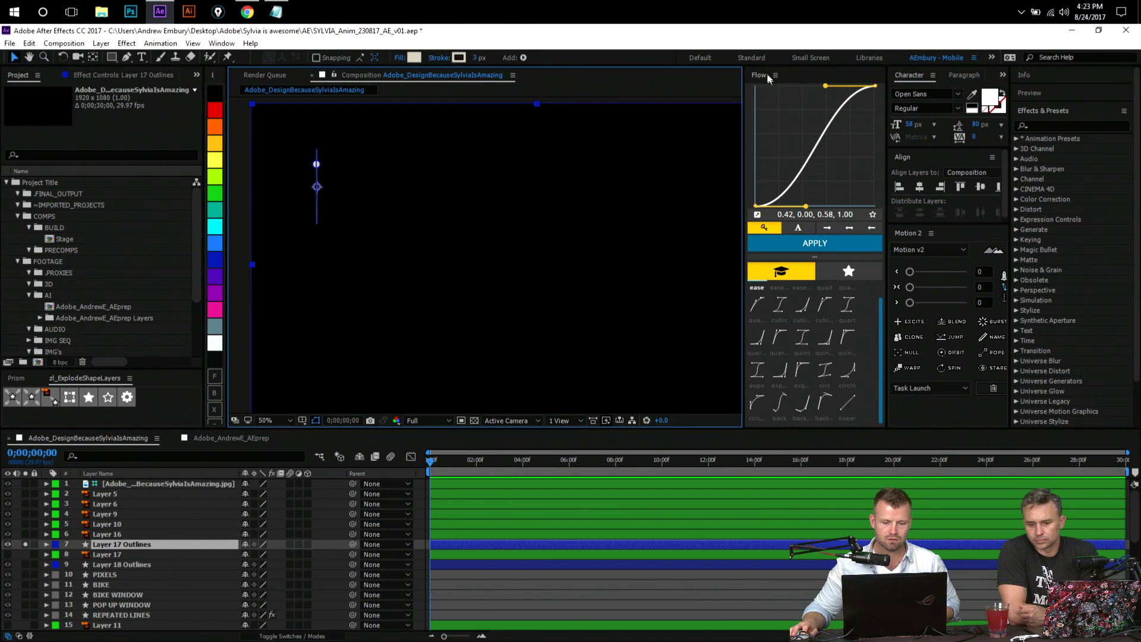
drag(745, 76, 878, 124)
key(shift+slash)
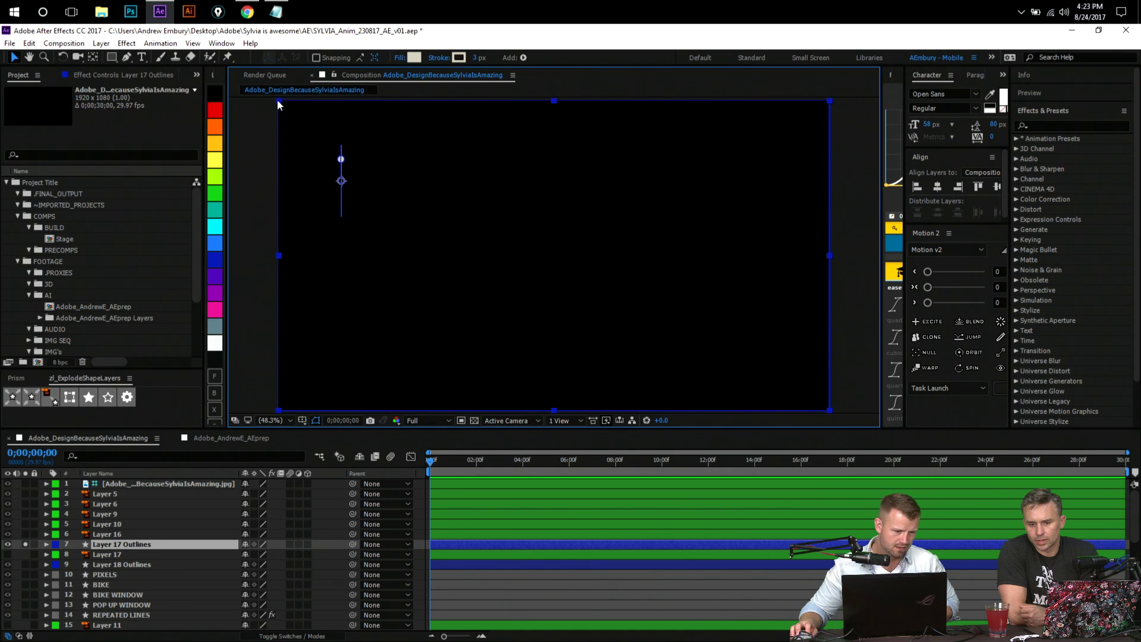
- Delete the composition-sized artboard path from Layer 17 Outlines
key(g)
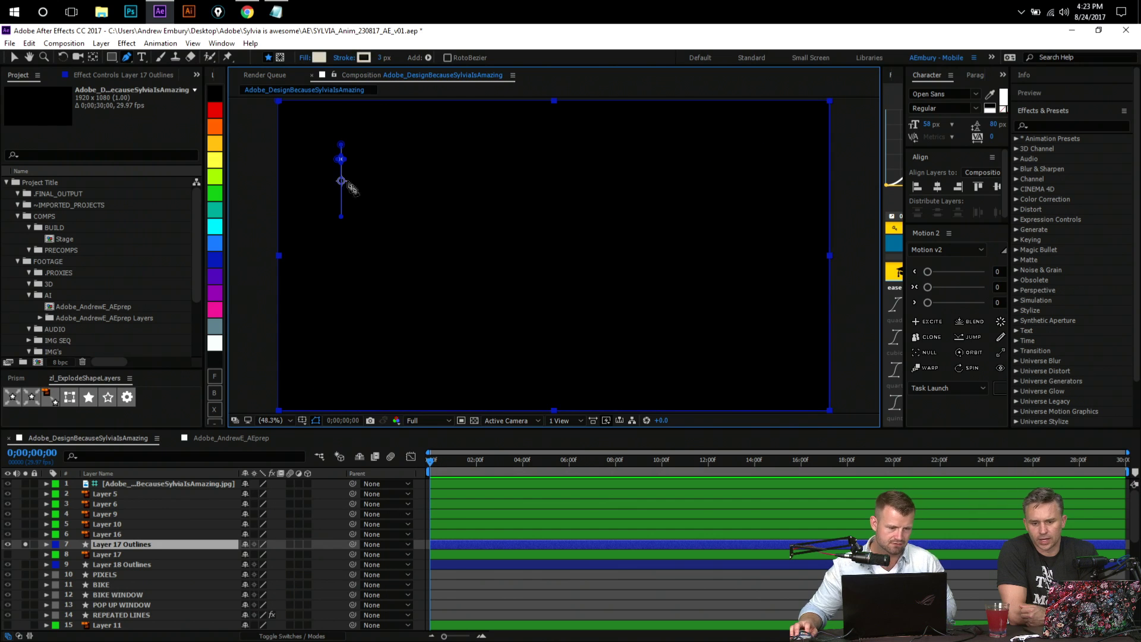
click(281, 103)
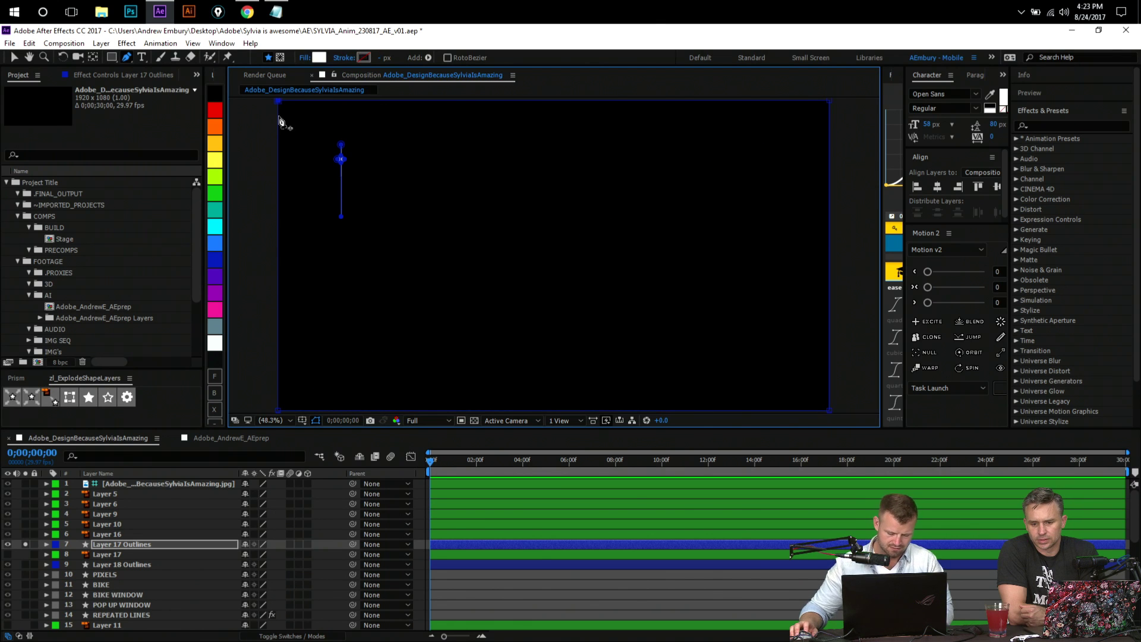
key(Delete)
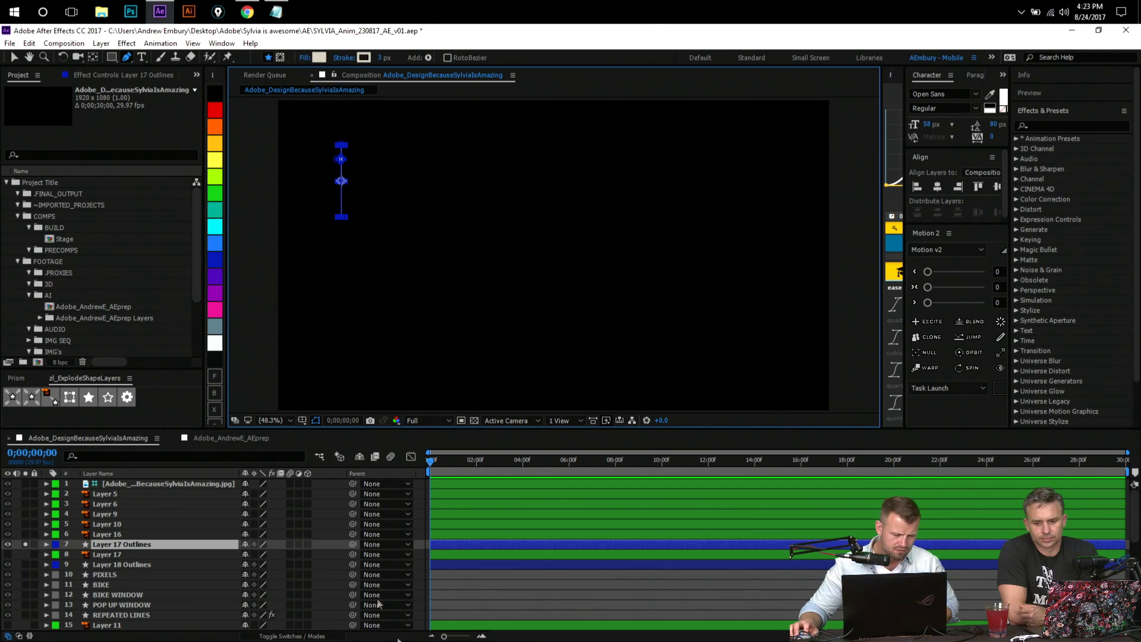
- Delete the Layer 17 Outlines shape layer
key(z)
alt+click(580, 338)
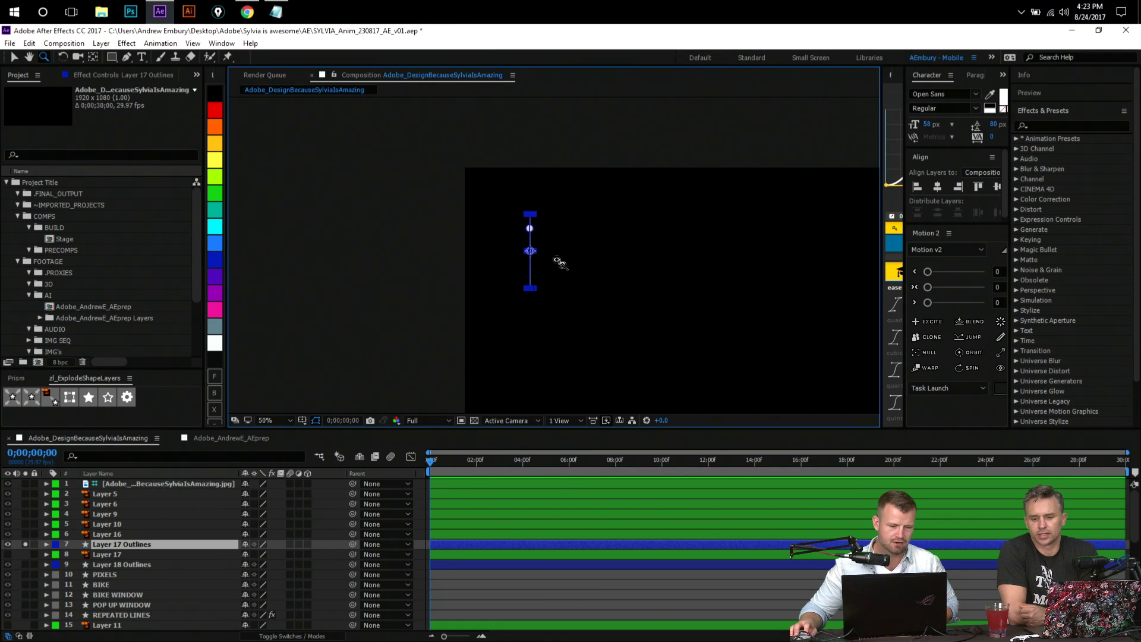
key(slash)
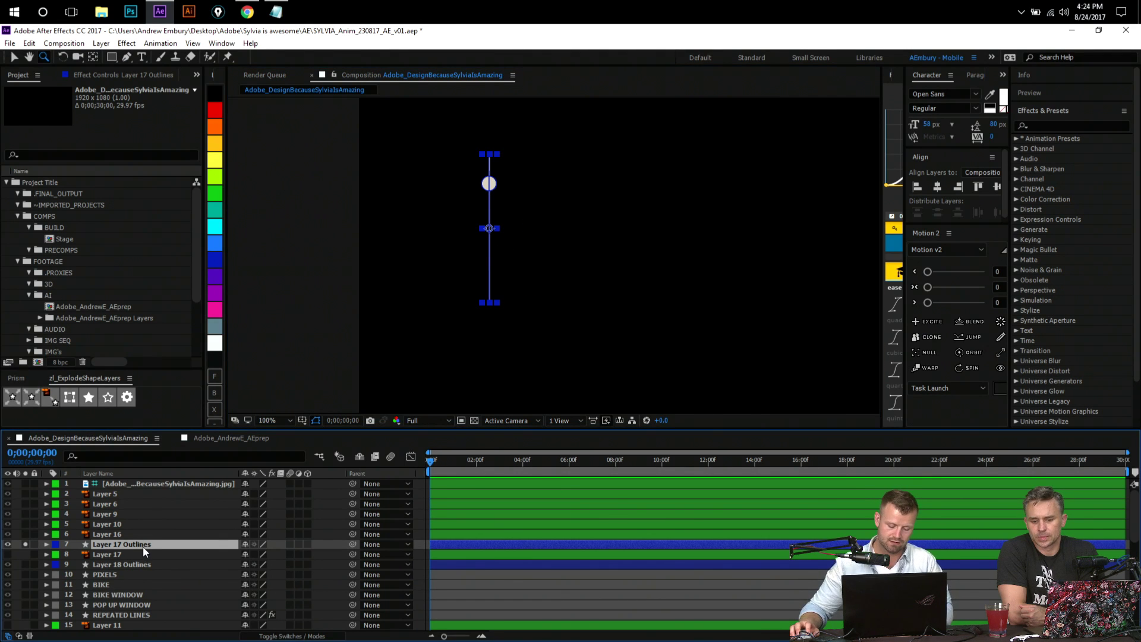
key(Delete)
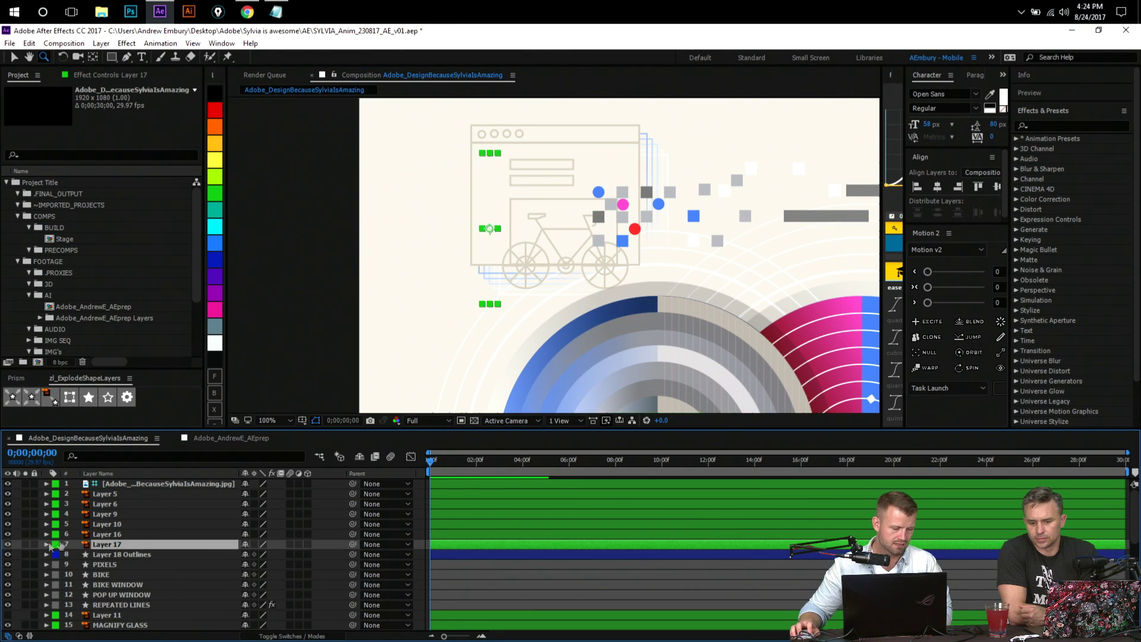
- Convert the soloed Layer 17 into a shape layer with zl_ExplodeShapeLayers and delete the original Layer 17
click(25, 544)
click(26, 544)
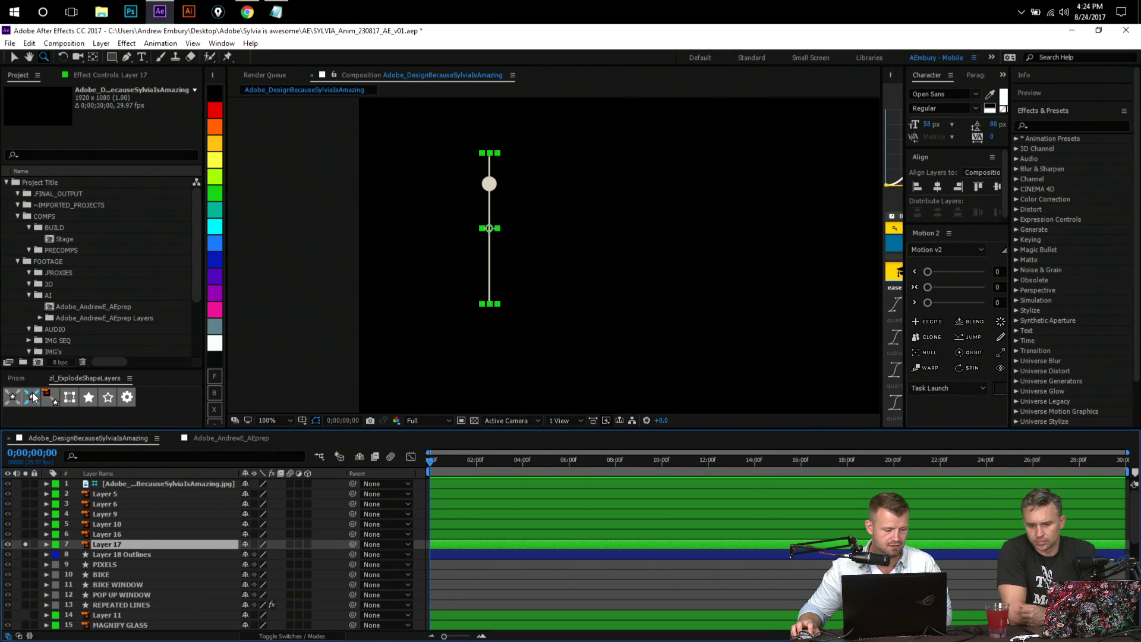
click(49, 399)
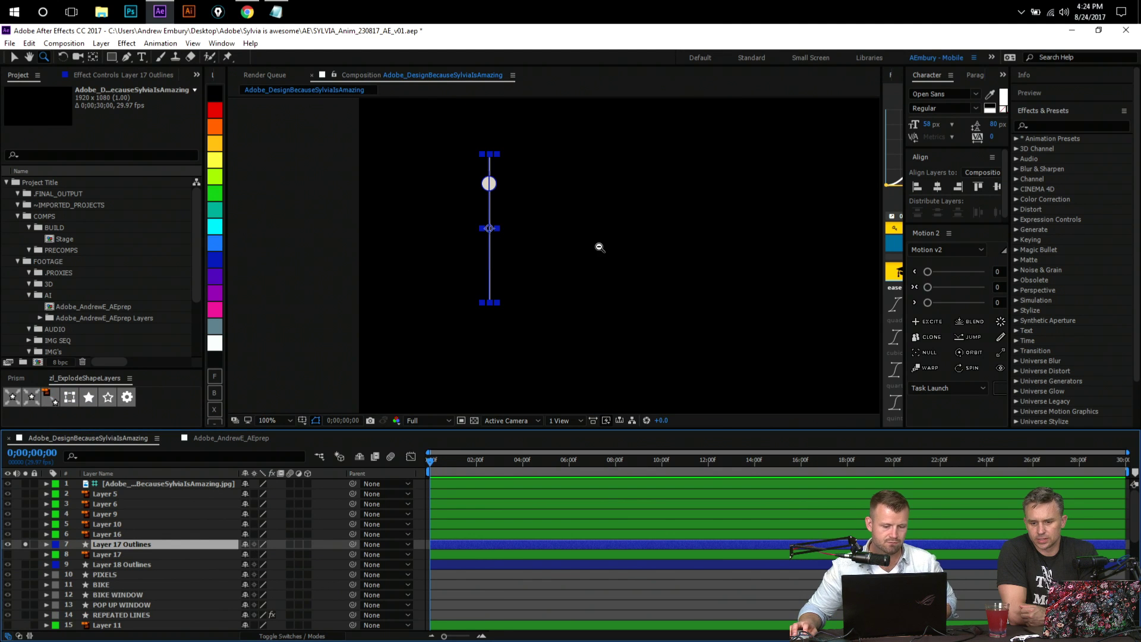
alt+click(598, 247)
key(v)
click(583, 271)
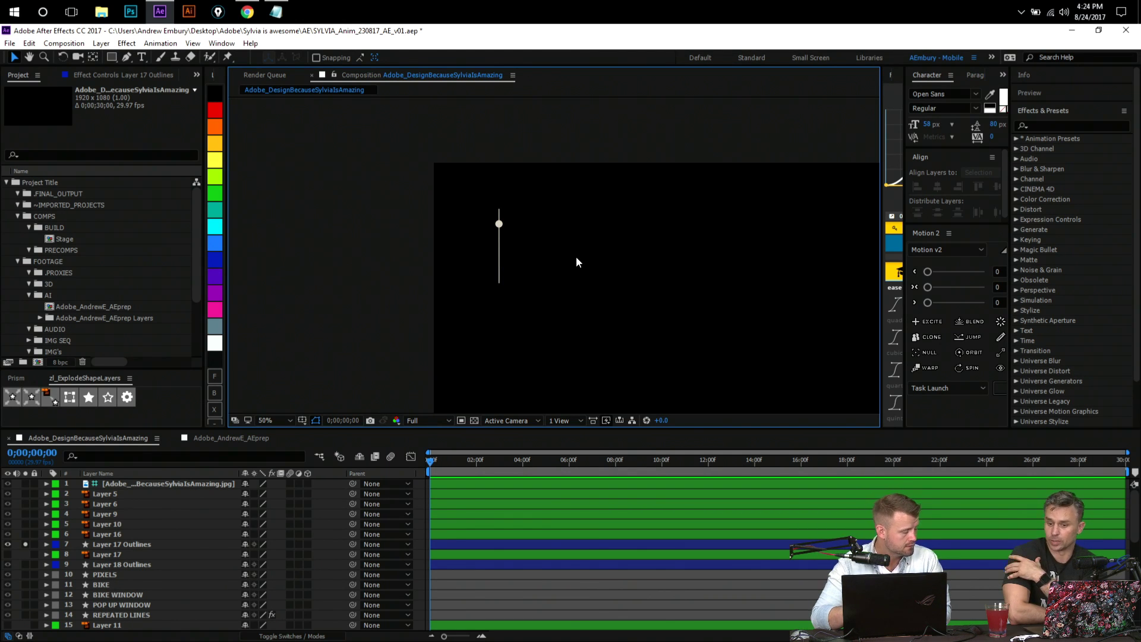
click(212, 551)
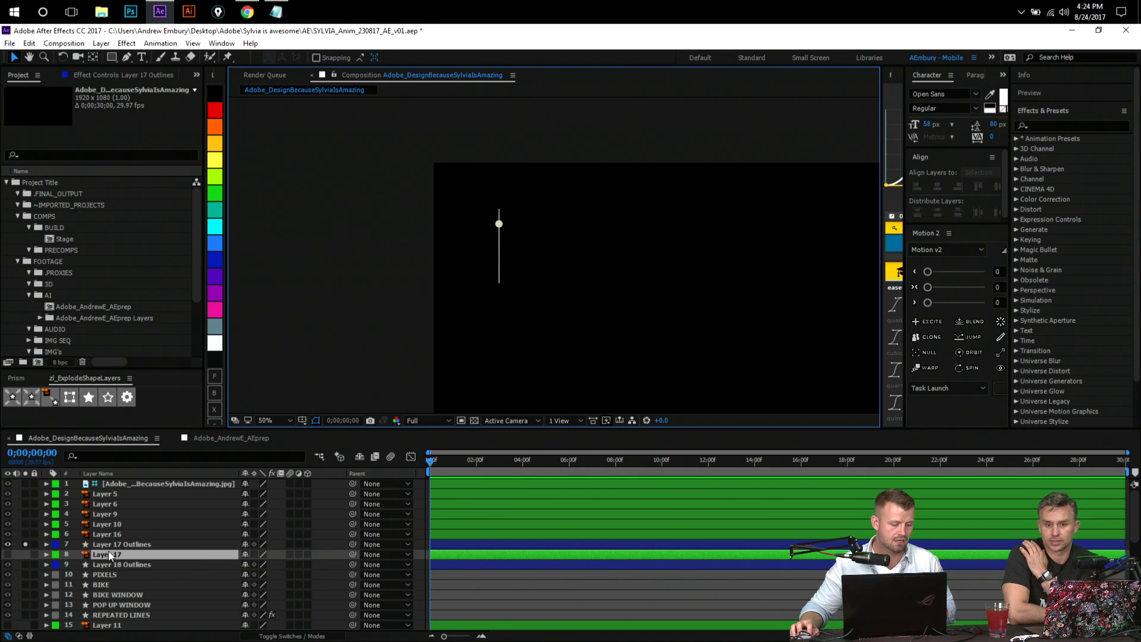
key(Delete)
- Explode Layer 17 Outlines into individual shape layers, keeping the current zl_ExplodeShapeLayers options
click(211, 544)
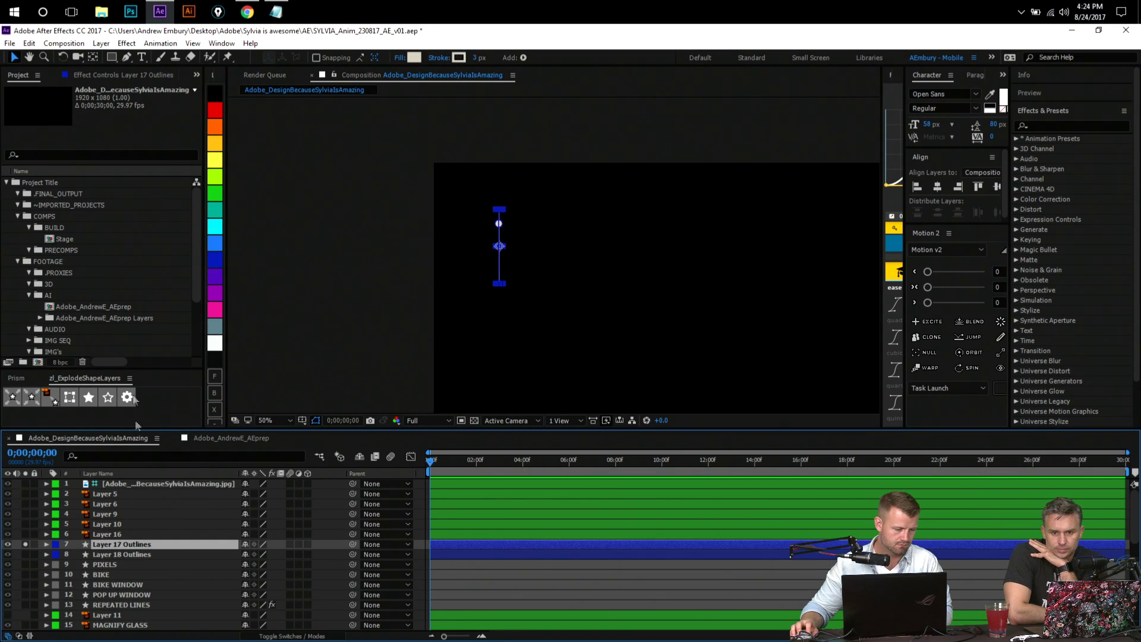
click(127, 397)
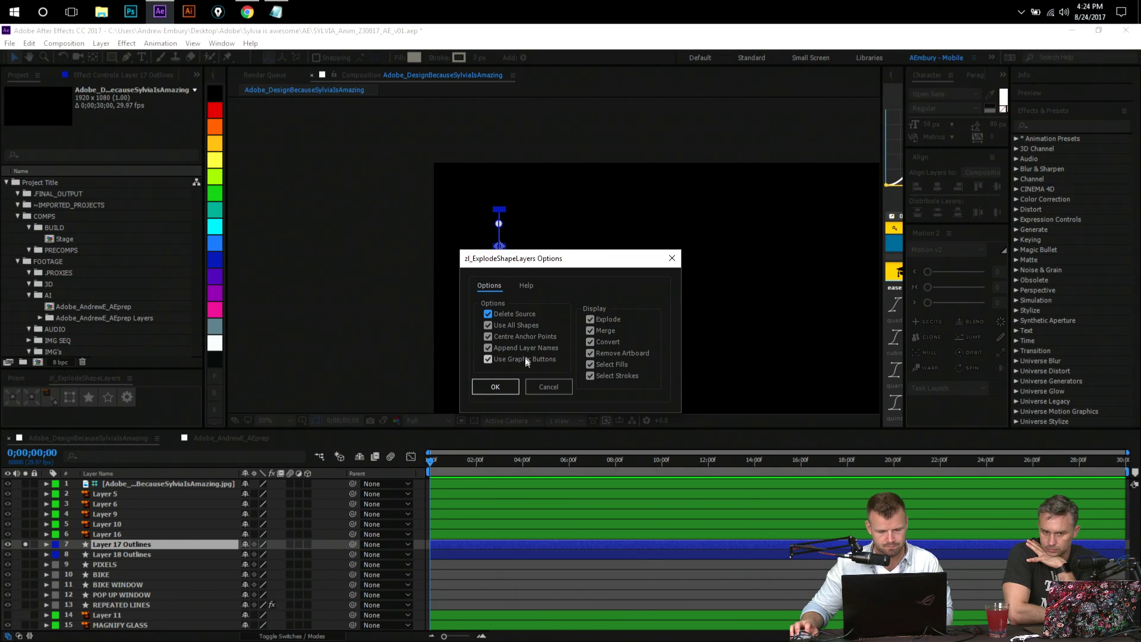
click(495, 386)
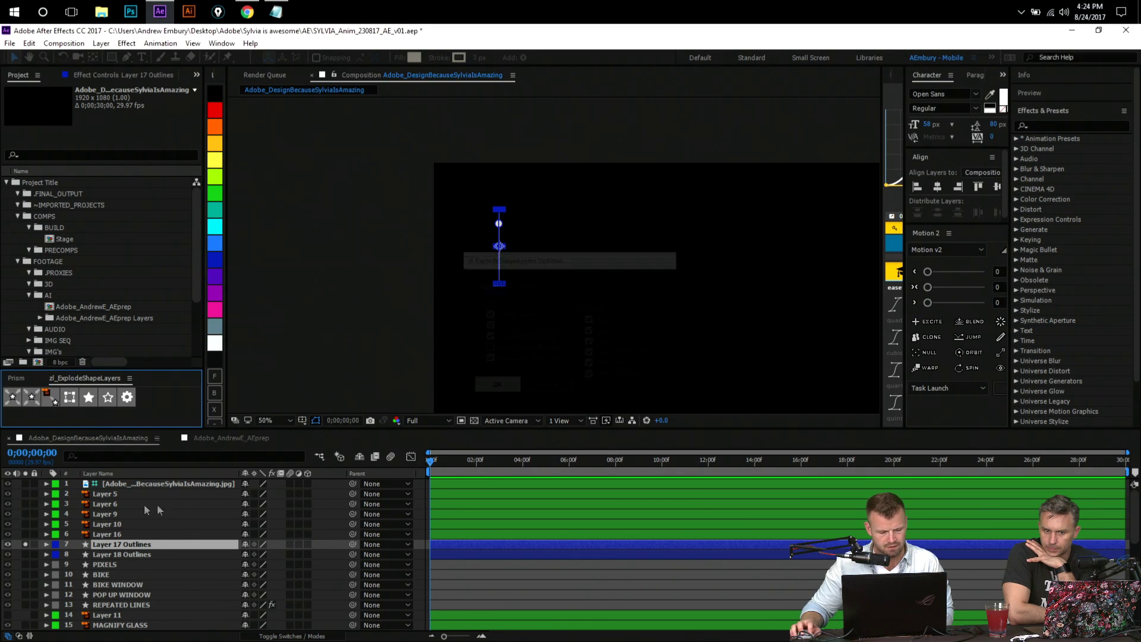
click(13, 398)
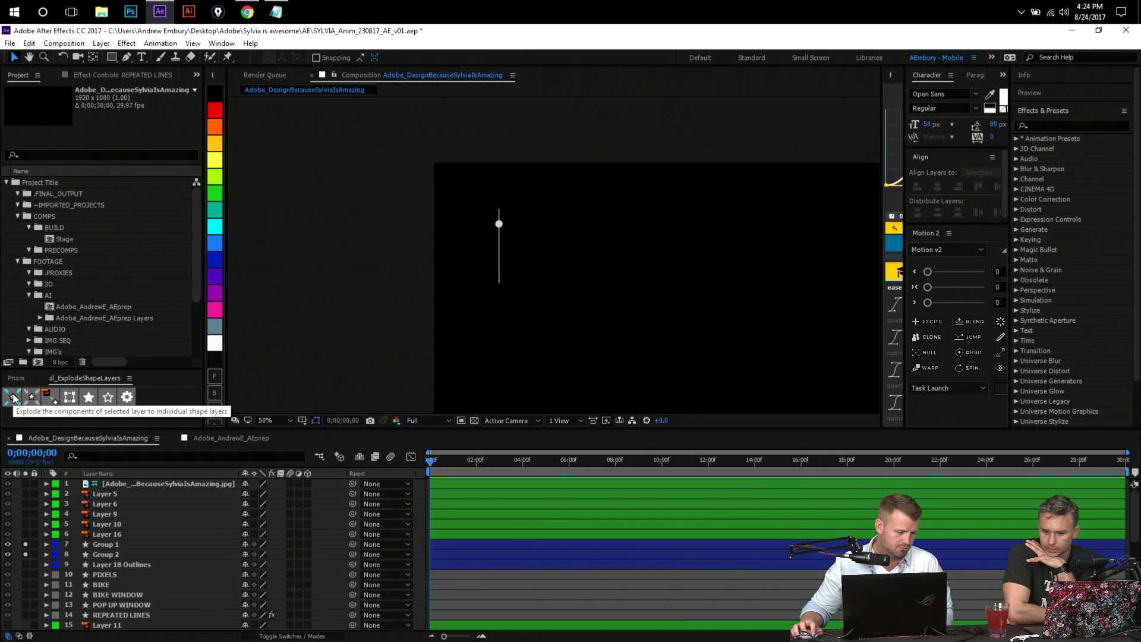
- Separate the Position dimensions of the circle layer Group 1 into X Position and Y Position
click(110, 547)
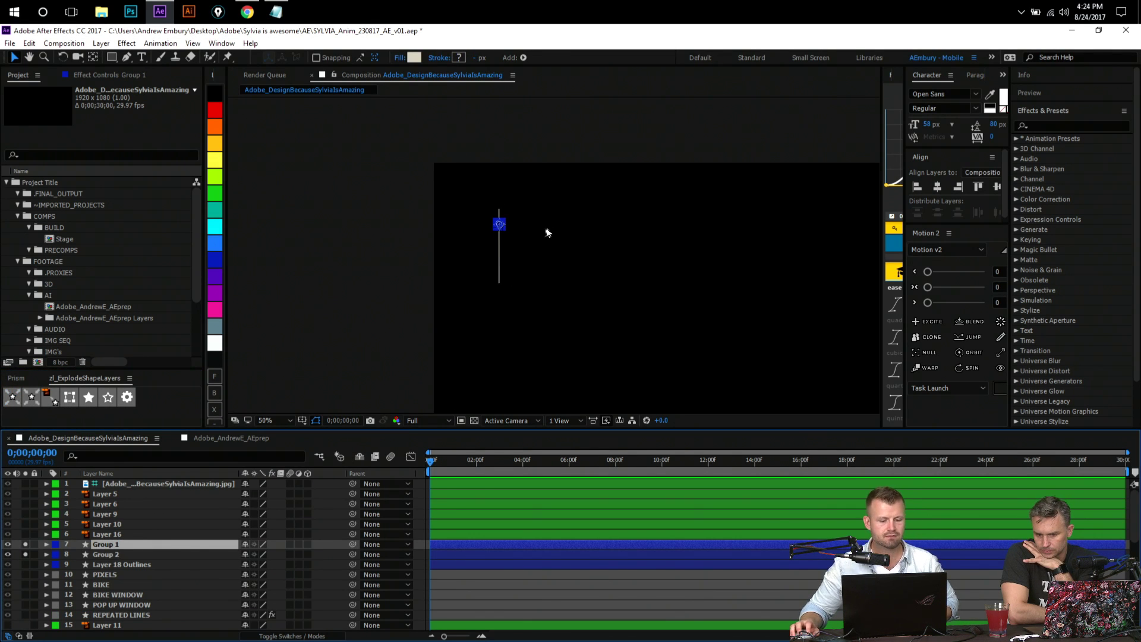
scroll(548, 232, up, 4)
key(z)
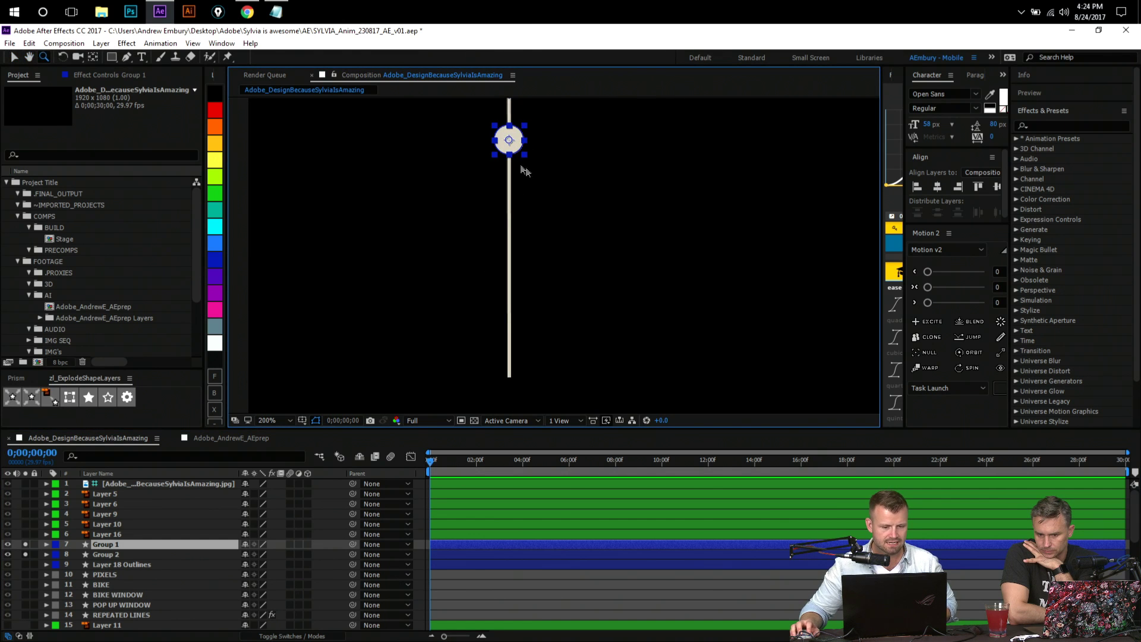
key(v)
scroll(558, 285, down, 2)
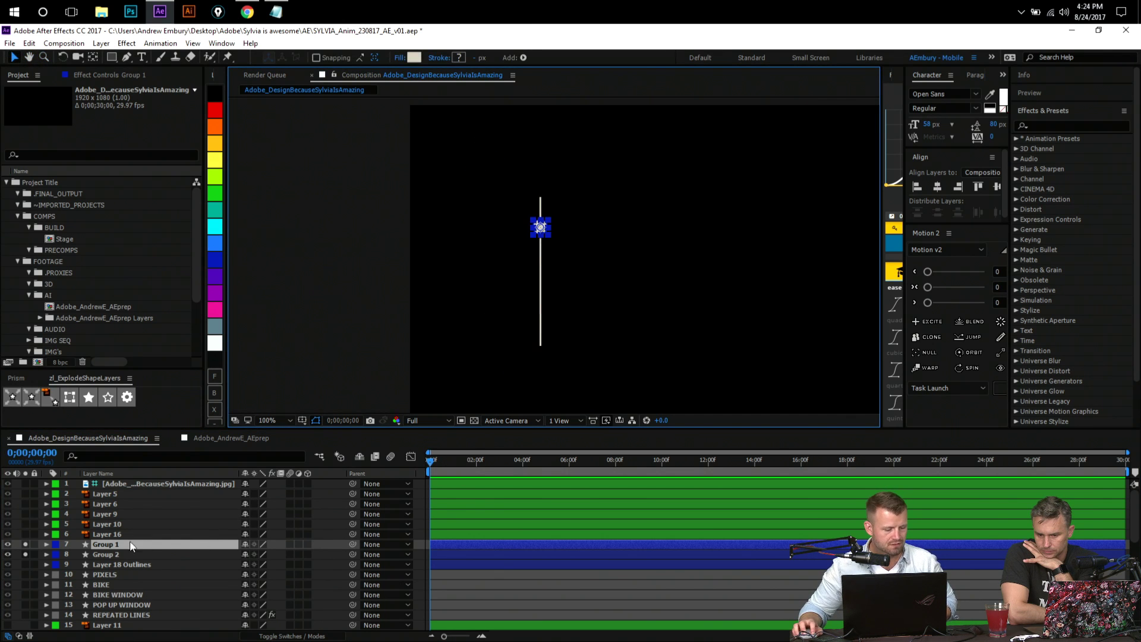
click(132, 545)
key(p)
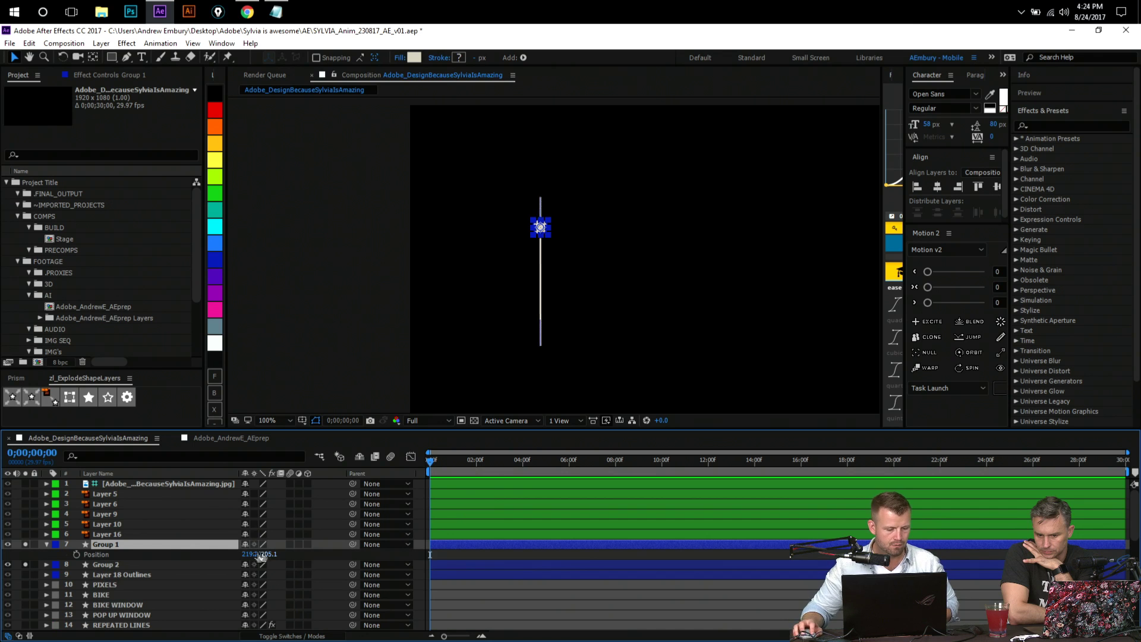
right_click(125, 555)
click(196, 462)
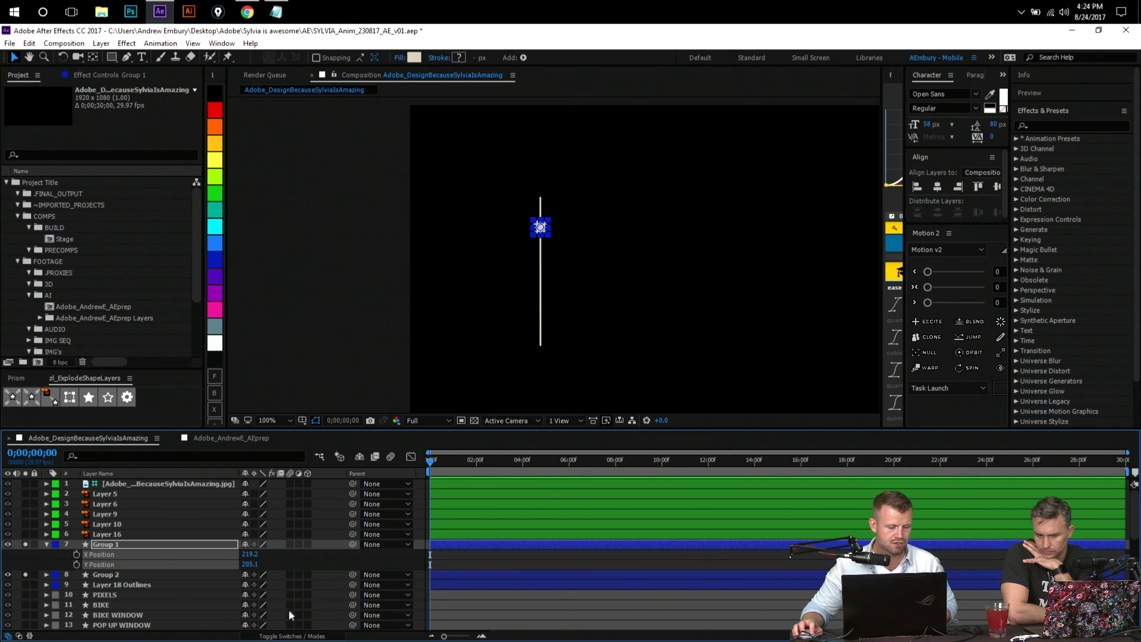
- Try sliding the circle down the line by changing its Y Position to 269.1, and undo the change
click(250, 564)
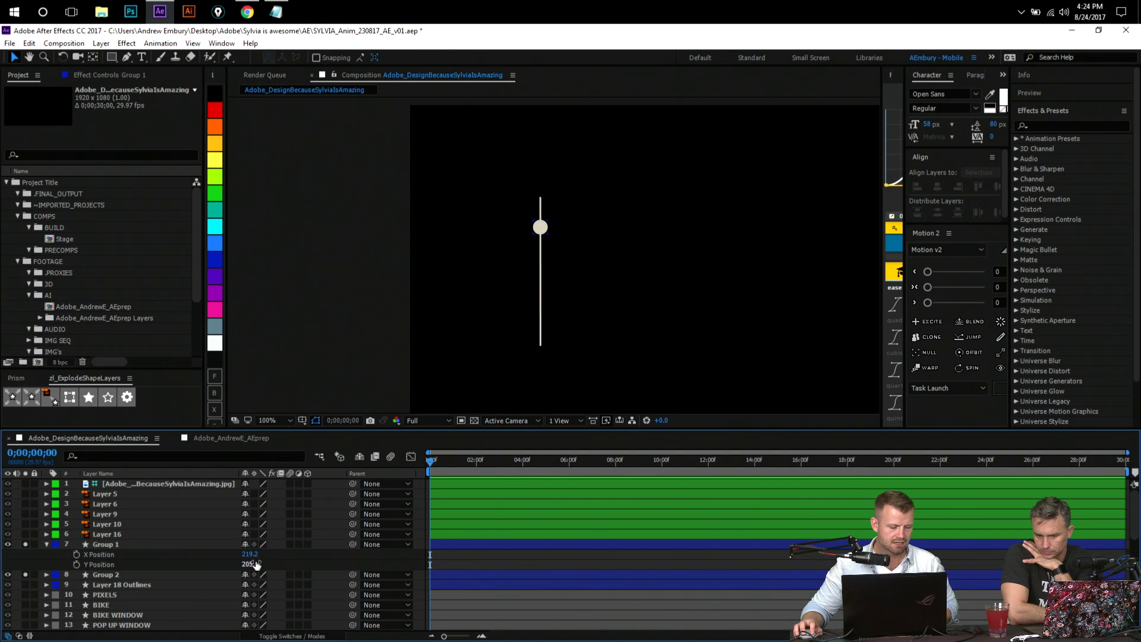
drag(256, 564, 318, 588)
click(553, 559)
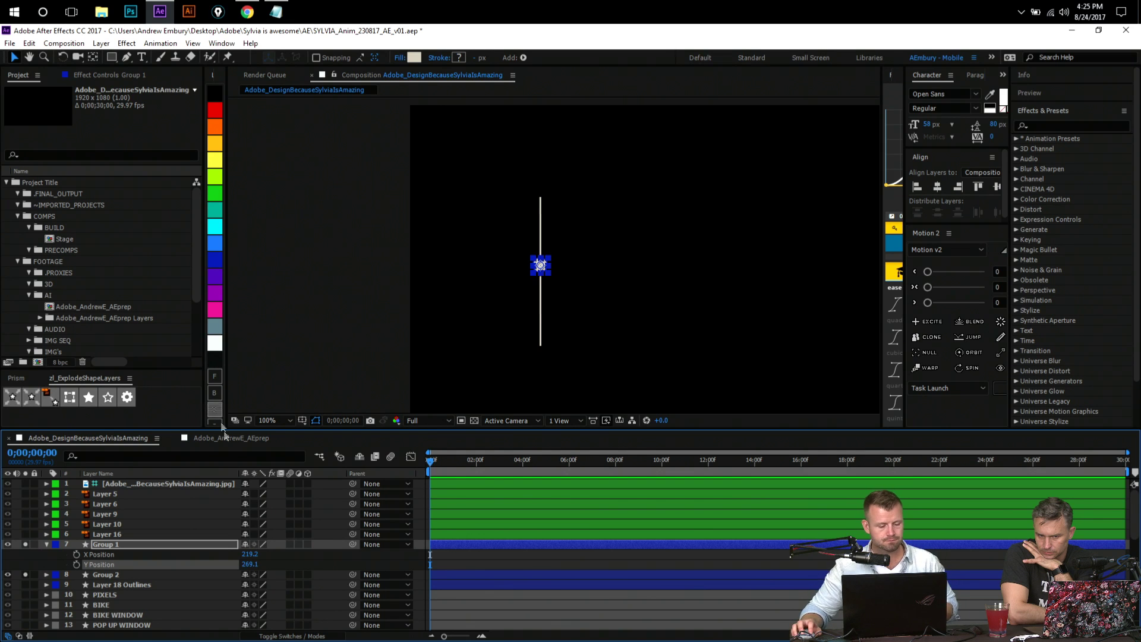
click(337, 565)
key(ctrl+z)
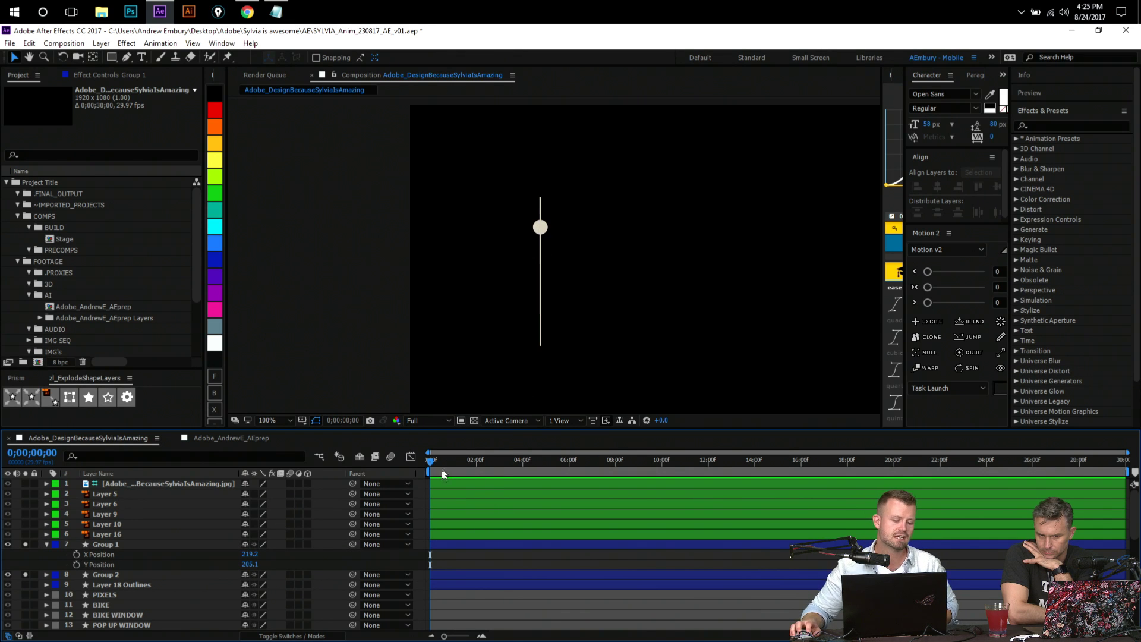
- Turn off solo on Group 1 and duplicate Stroke 1 within the line layer Group 2
click(25, 544)
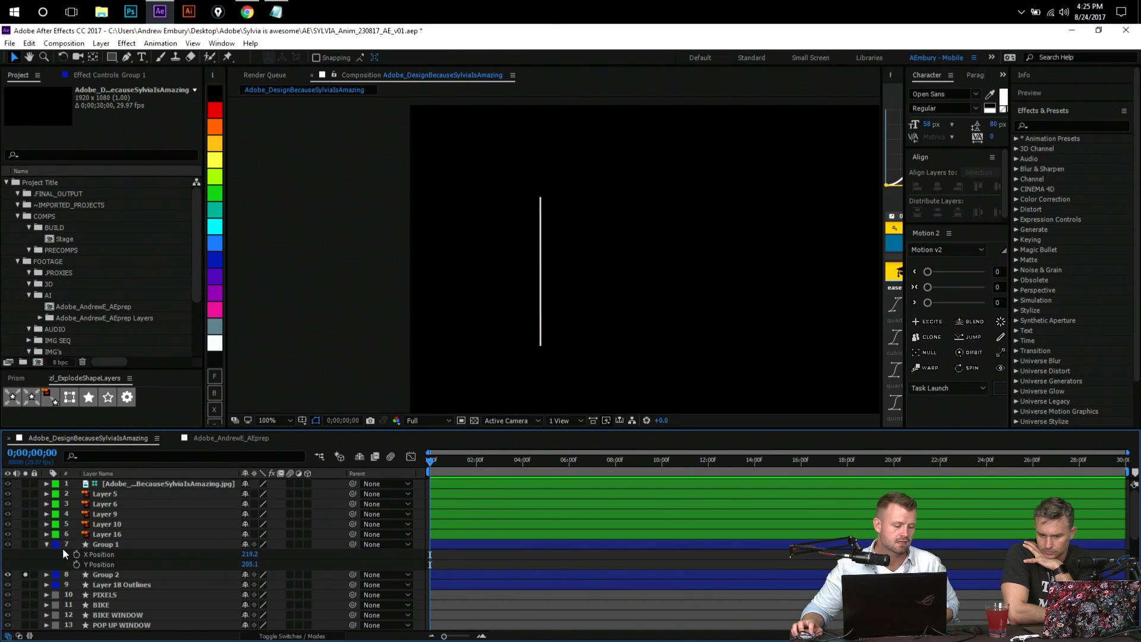
click(119, 575)
scroll(141, 569, down, 5)
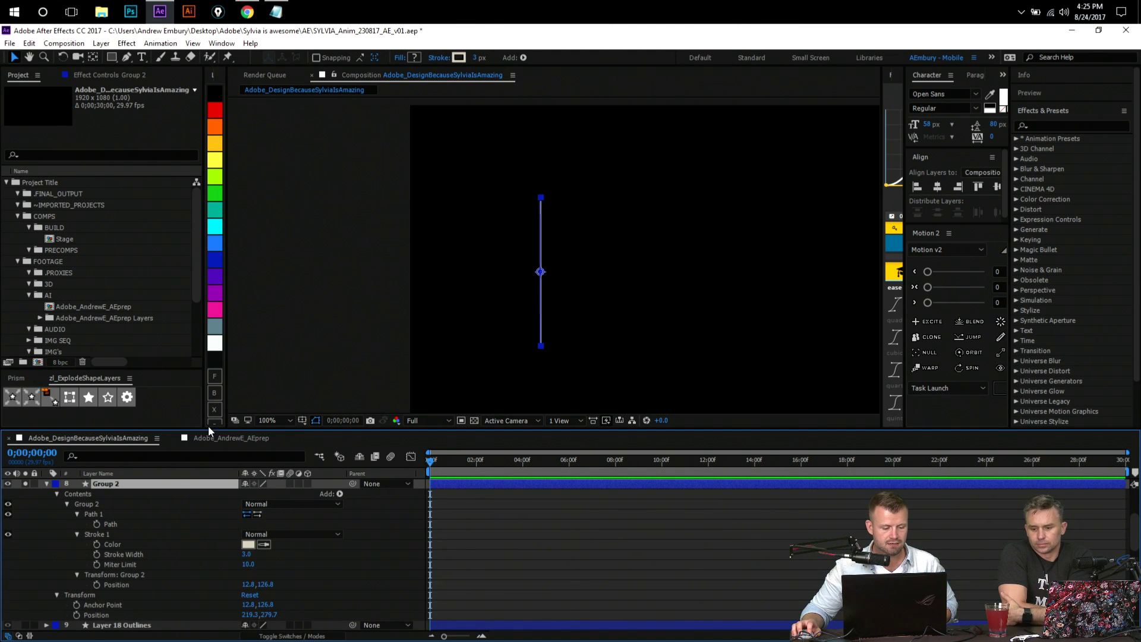
click(106, 535)
key(ctrl+d)
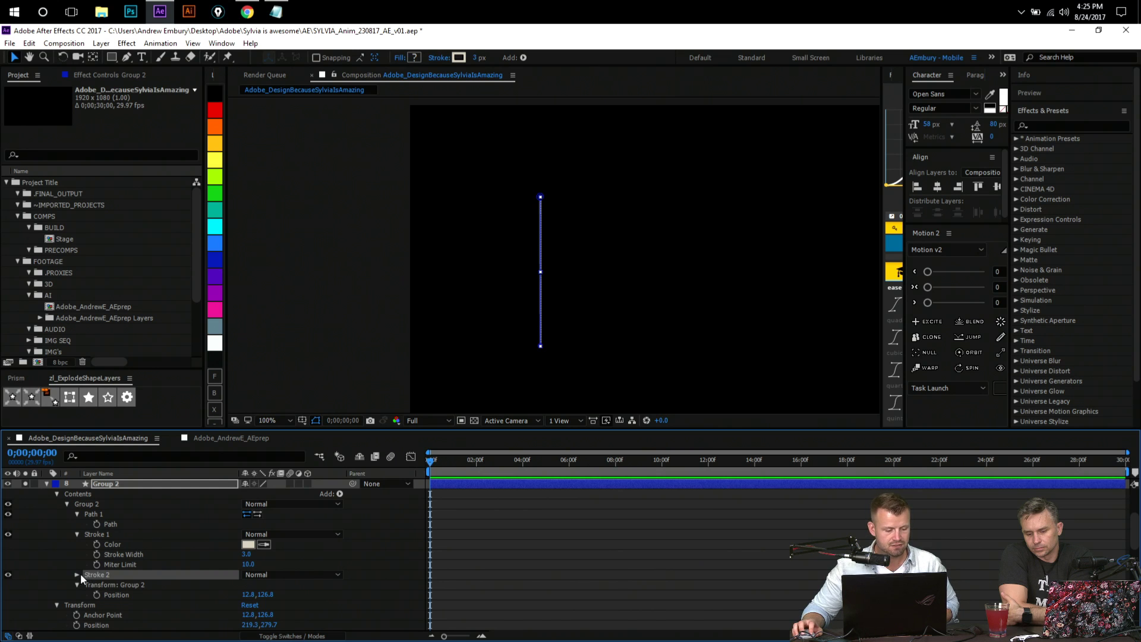
- Set Stroke 2 of the line layer Group 2 to a width of 67 with a Round Cap
key(F2)
click(76, 574)
scroll(55, 564, down, 2)
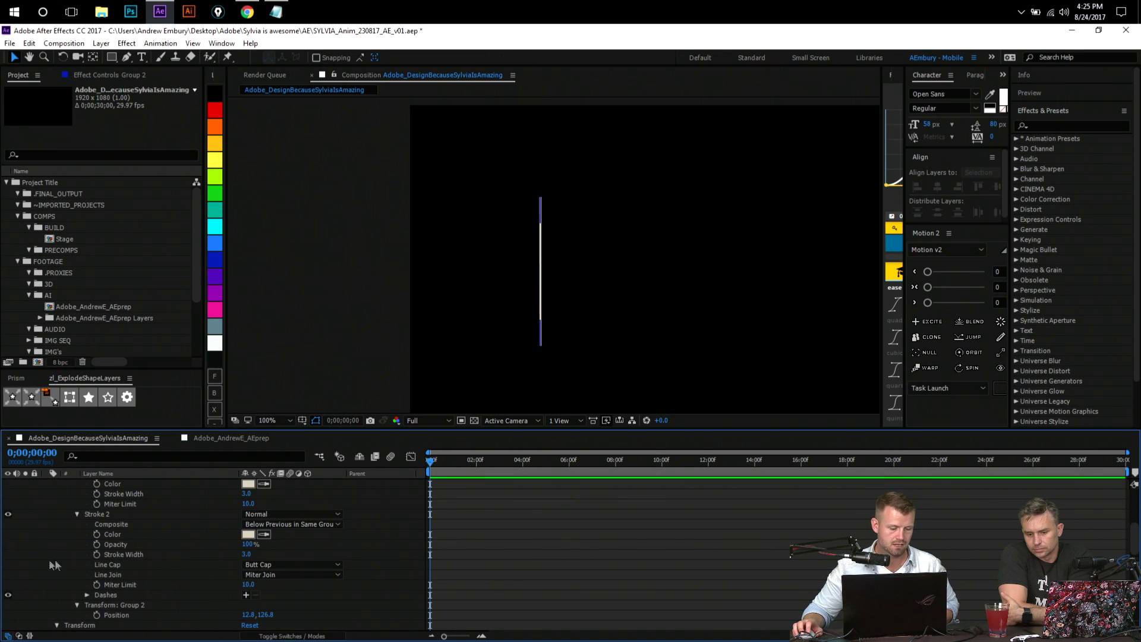
drag(243, 552, 283, 553)
click(286, 564)
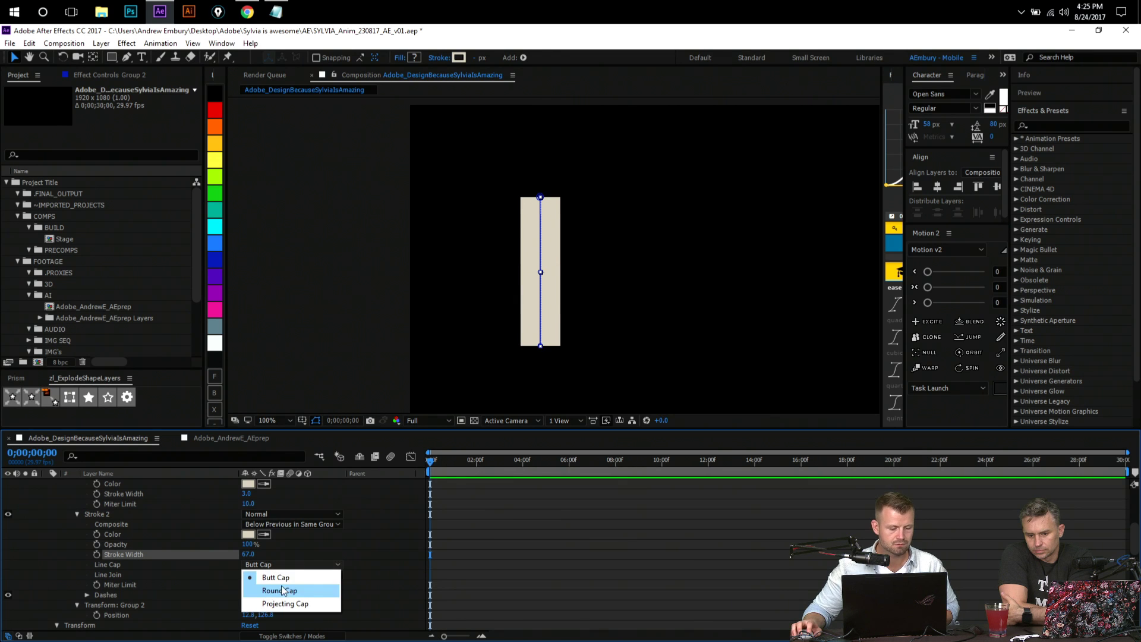
click(279, 591)
scroll(387, 541, down, 1)
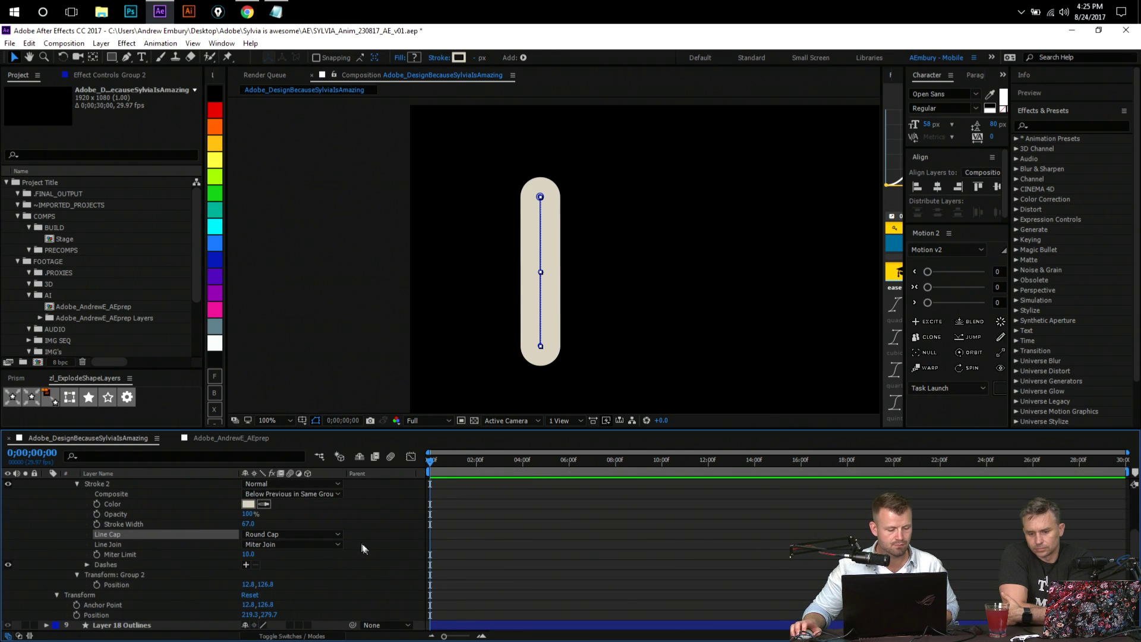
- Add a dash of 100 to Stroke 2, try shifting its offset, and set the offset back to 0
click(87, 565)
click(245, 564)
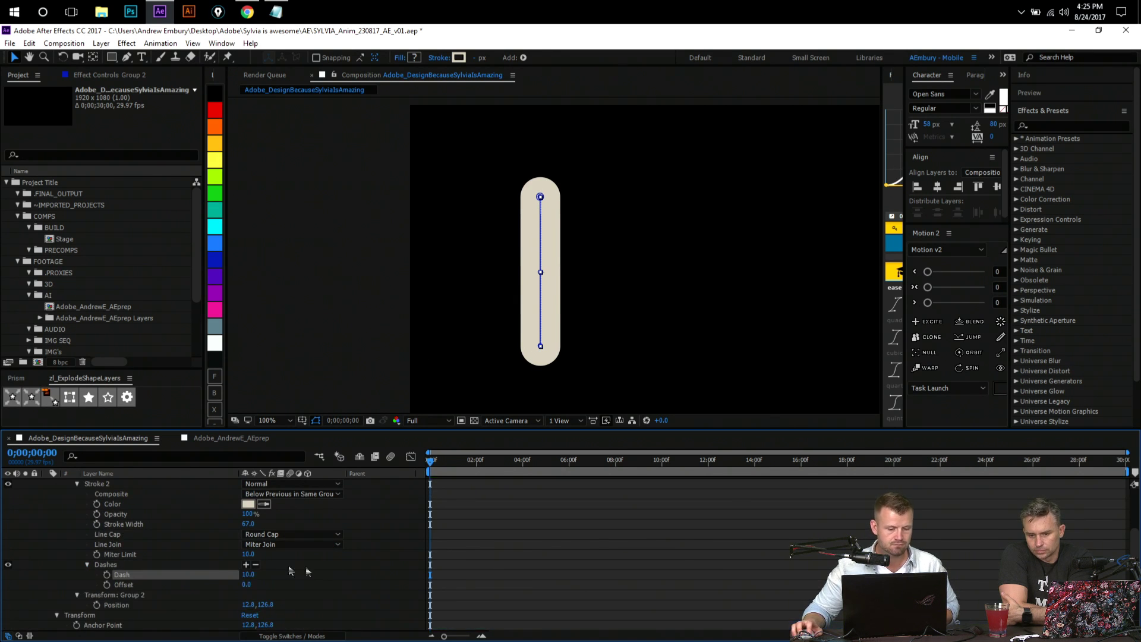
scroll(334, 573, down, 1)
mouse_move(246, 543)
mouse_down()
mouse_move(333, 554)
mouse_move(214, 557)
mouse_up()
click(251, 554)
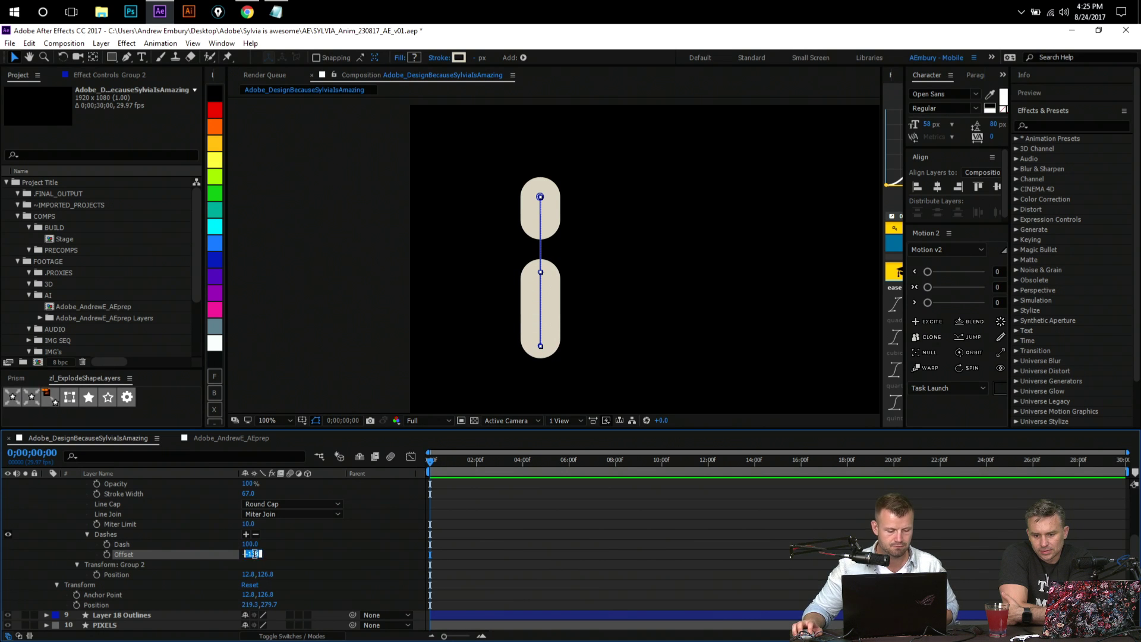
text(0)
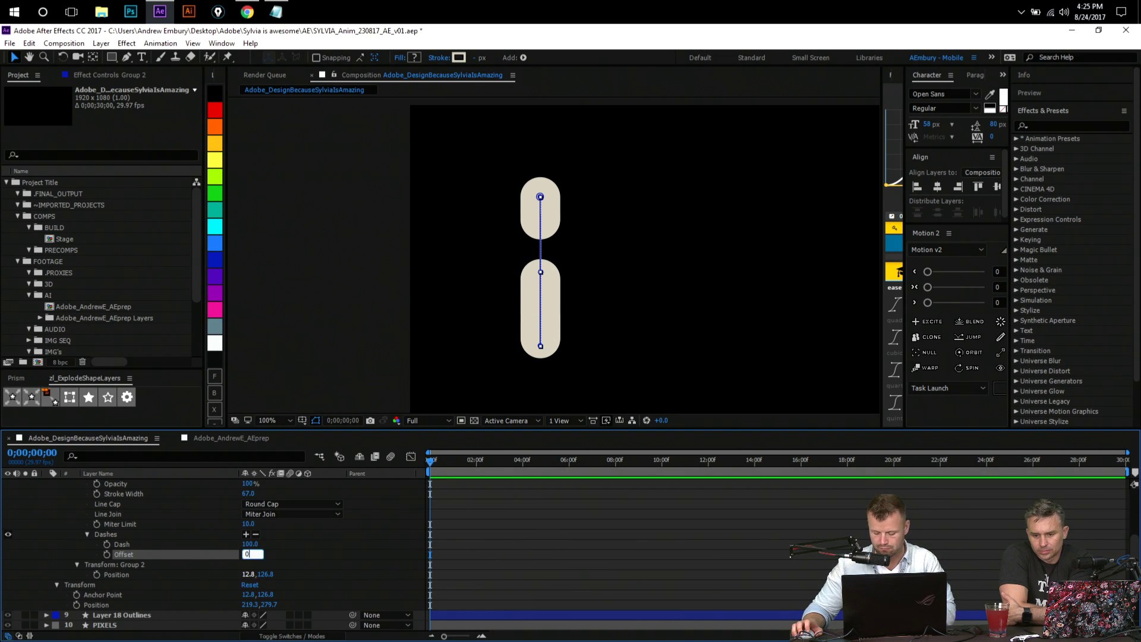
key(Return)
click(389, 554)
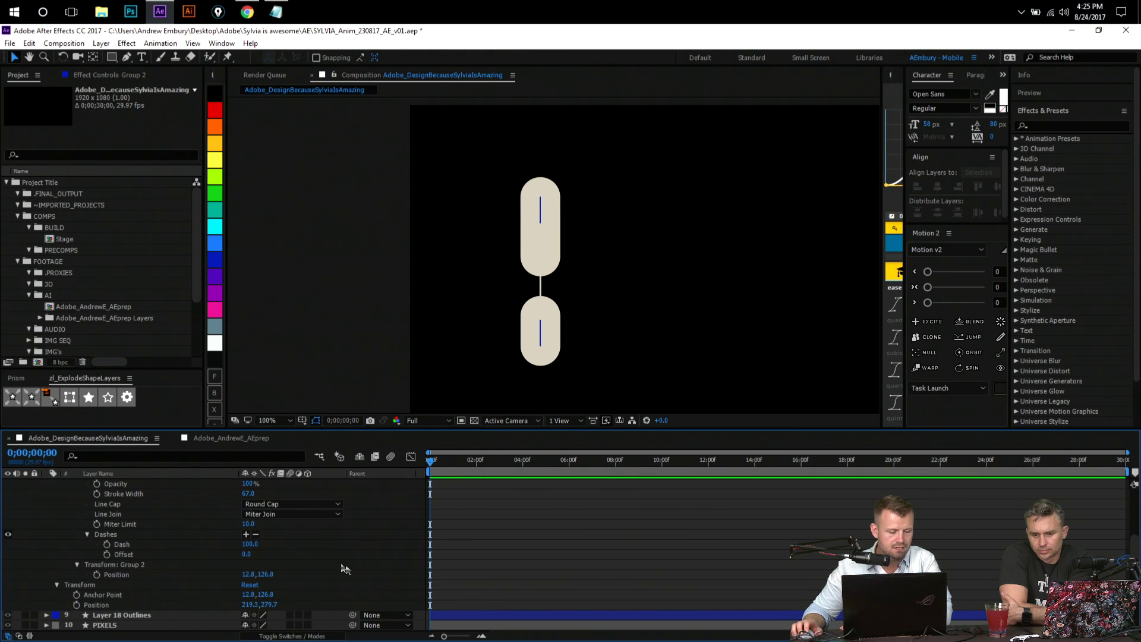
- Try adding a gap to Stroke 2's dashes, remove it, and set the dash length to 1
scroll(413, 538, up, 3)
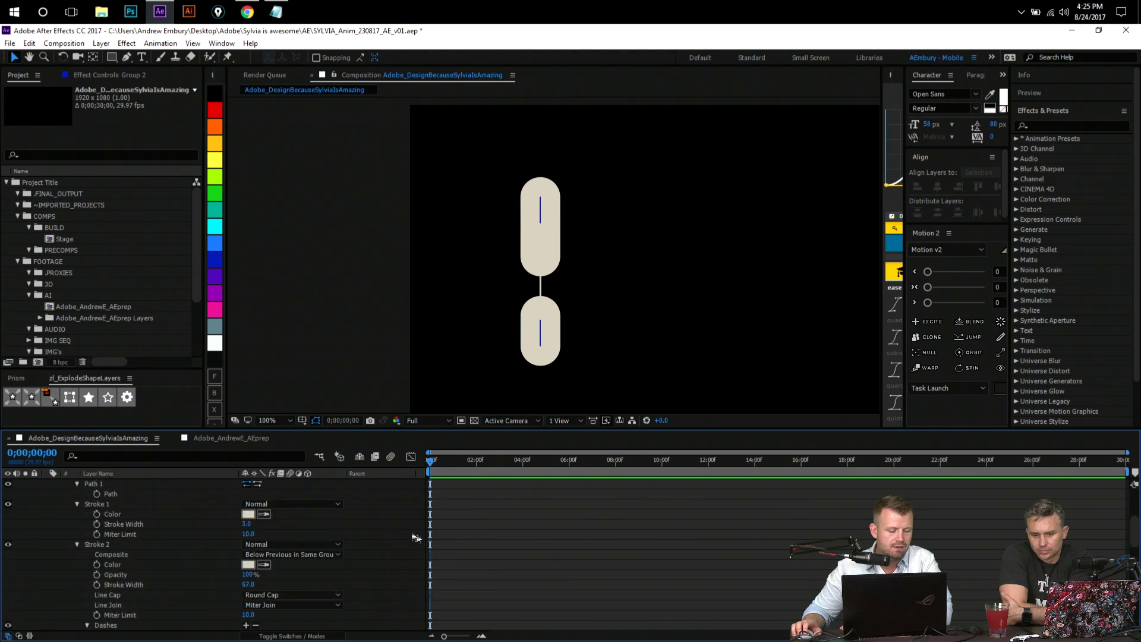
scroll(413, 538, down, 3)
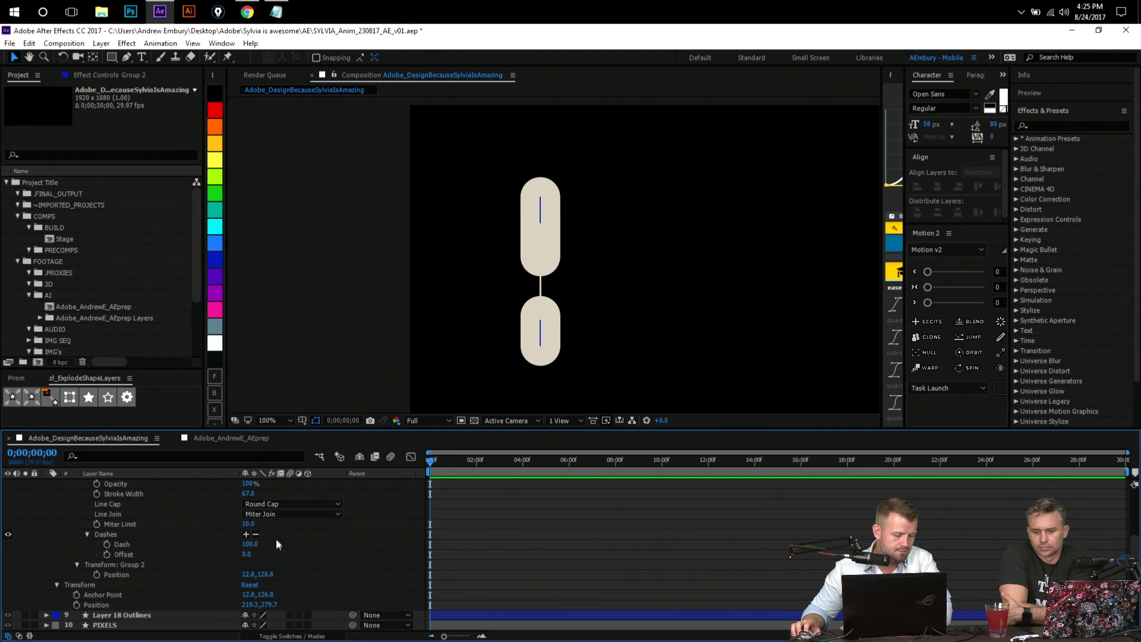
click(245, 535)
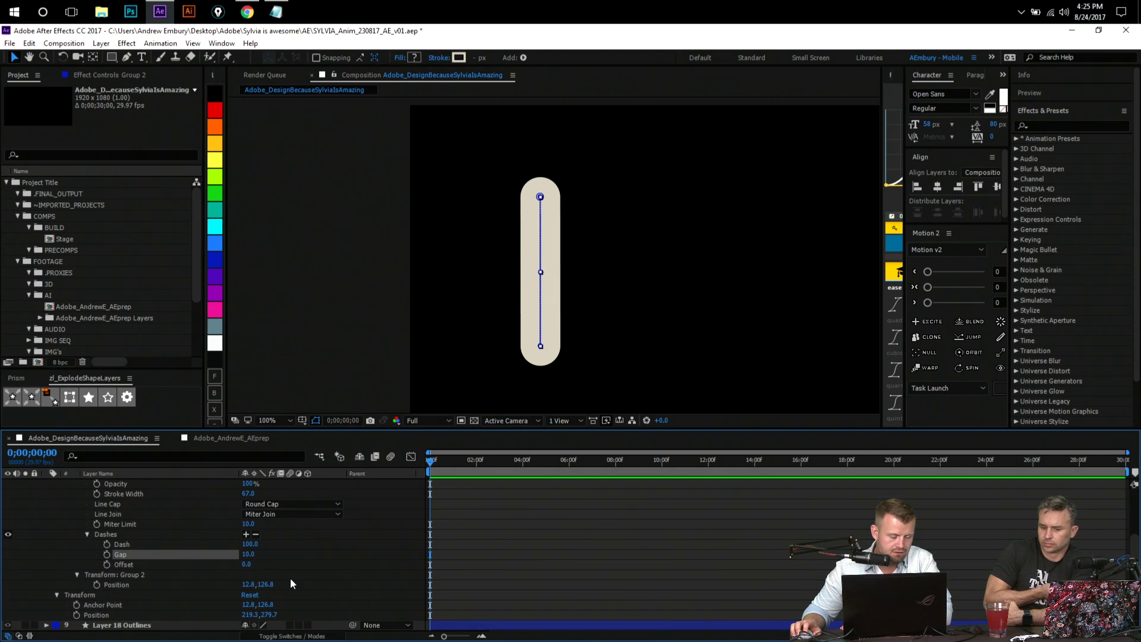
click(256, 534)
drag(248, 544, 209, 566)
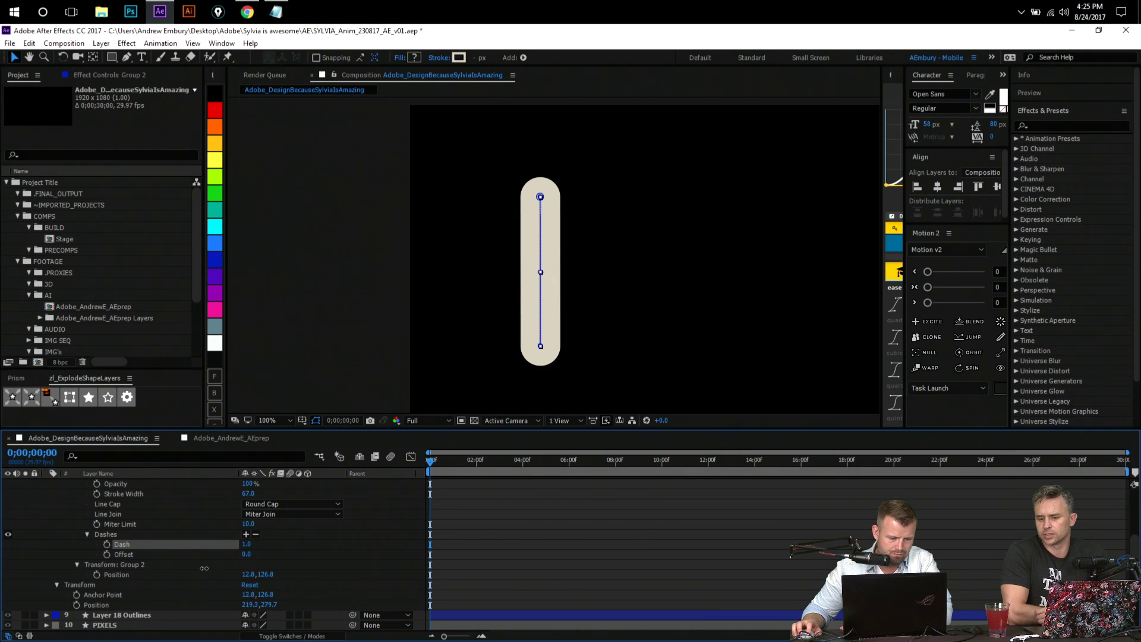
- Add a gap of 622 to Stroke 2's dashes and slide the dot down the line with an offset of -147
click(245, 534)
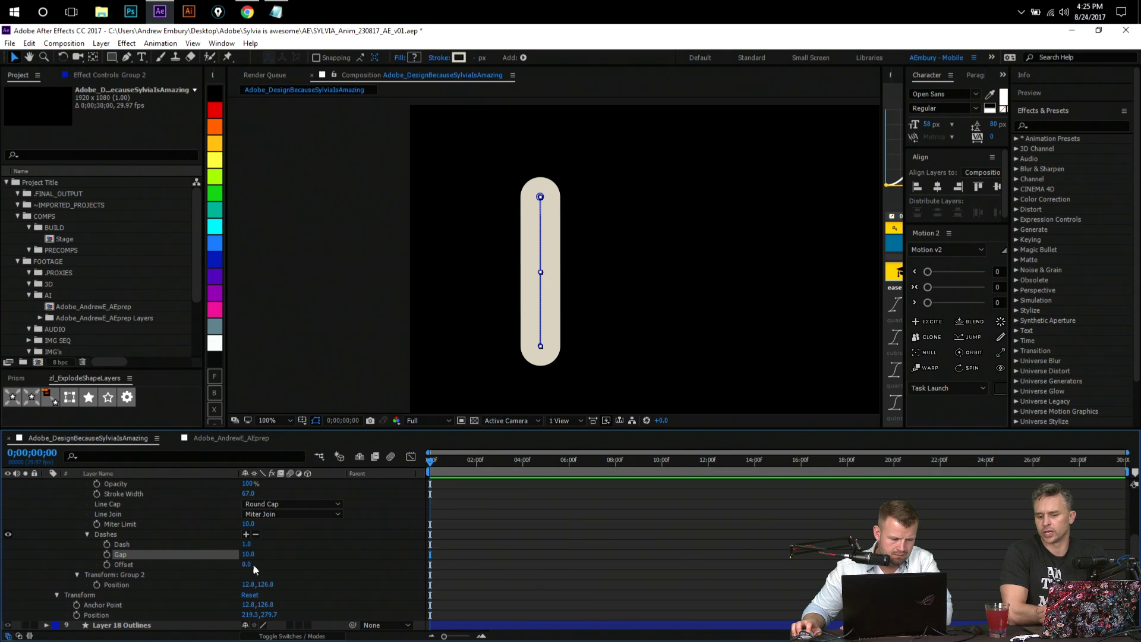
drag(248, 558, 428, 550)
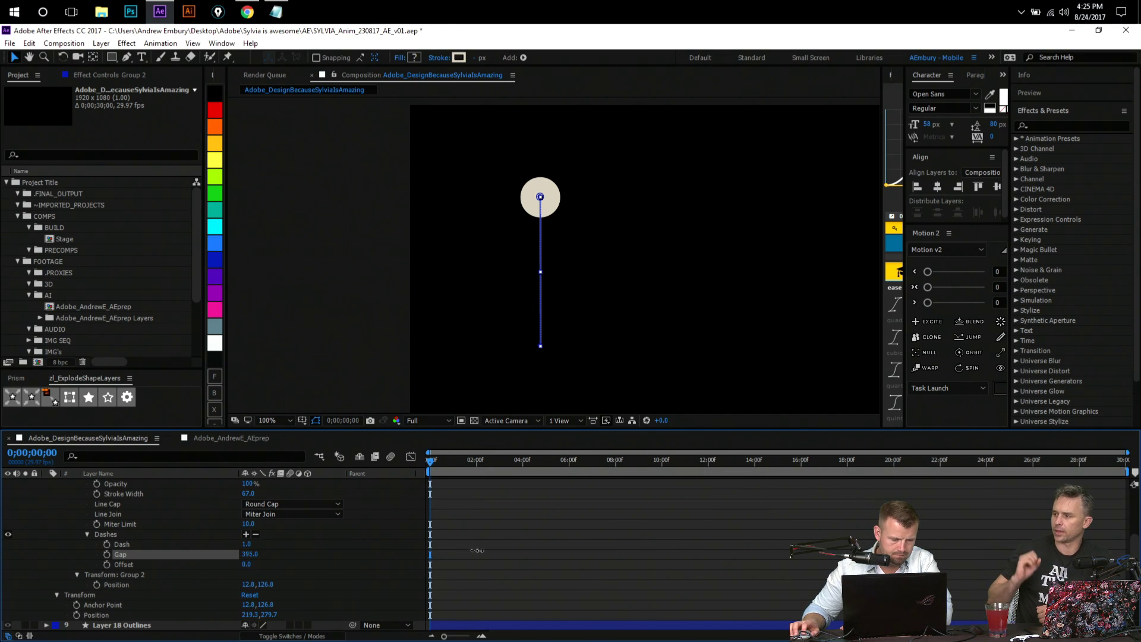
drag(553, 548, 335, 556)
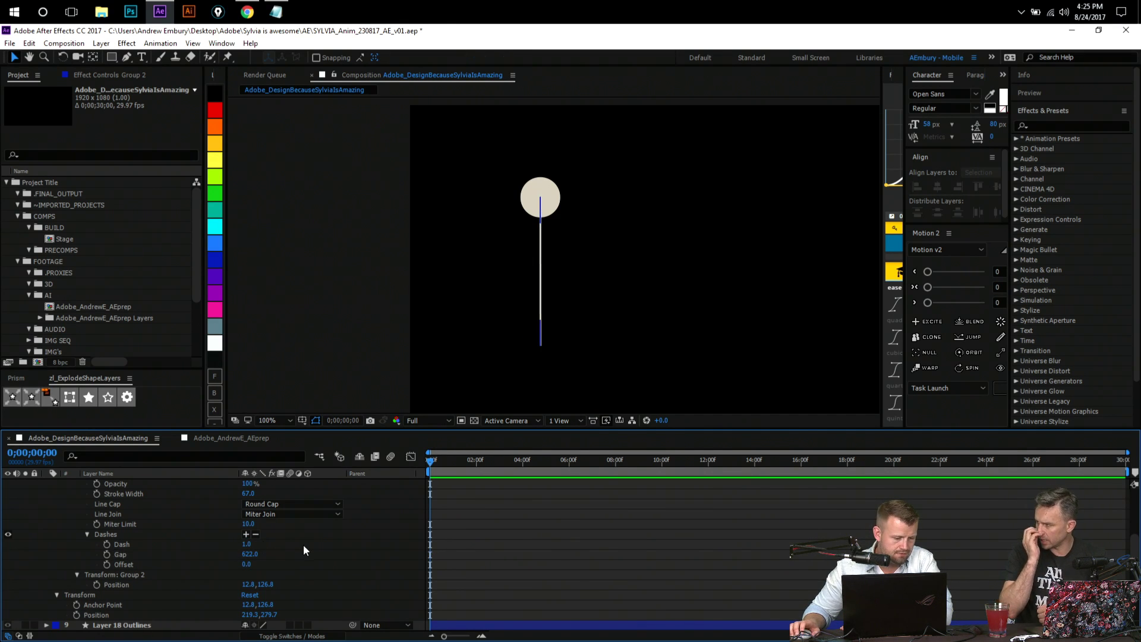
click(244, 564)
drag(244, 564, 271, 552)
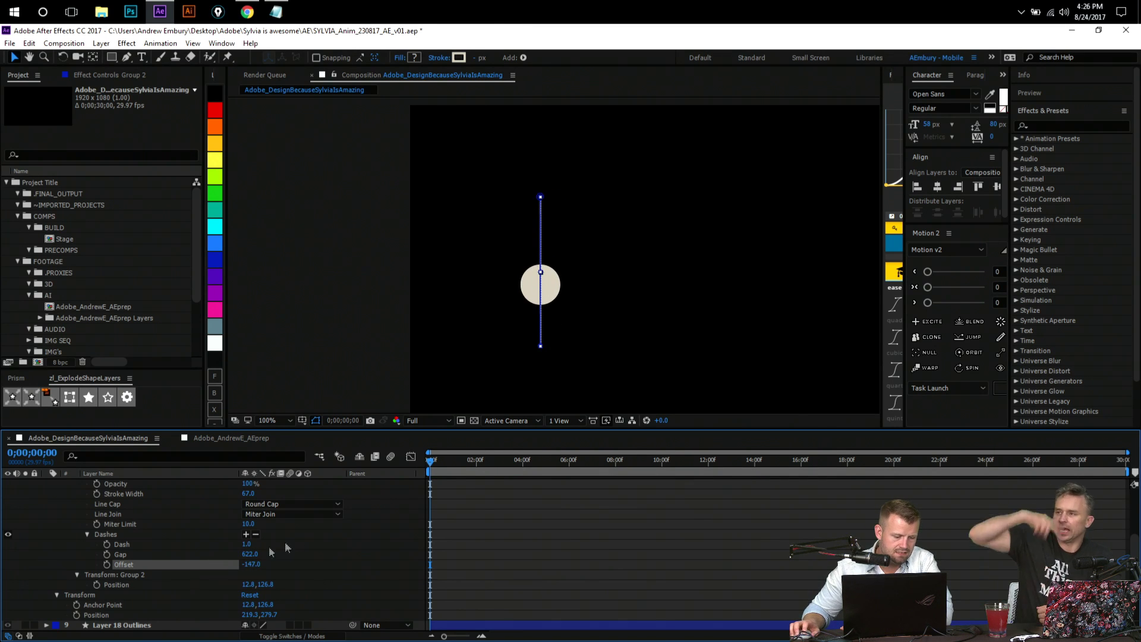
- Solo the circle layer Group 1 and match Stroke 2's dot to its size with a stroke width of 25
scroll(237, 552, up, 5)
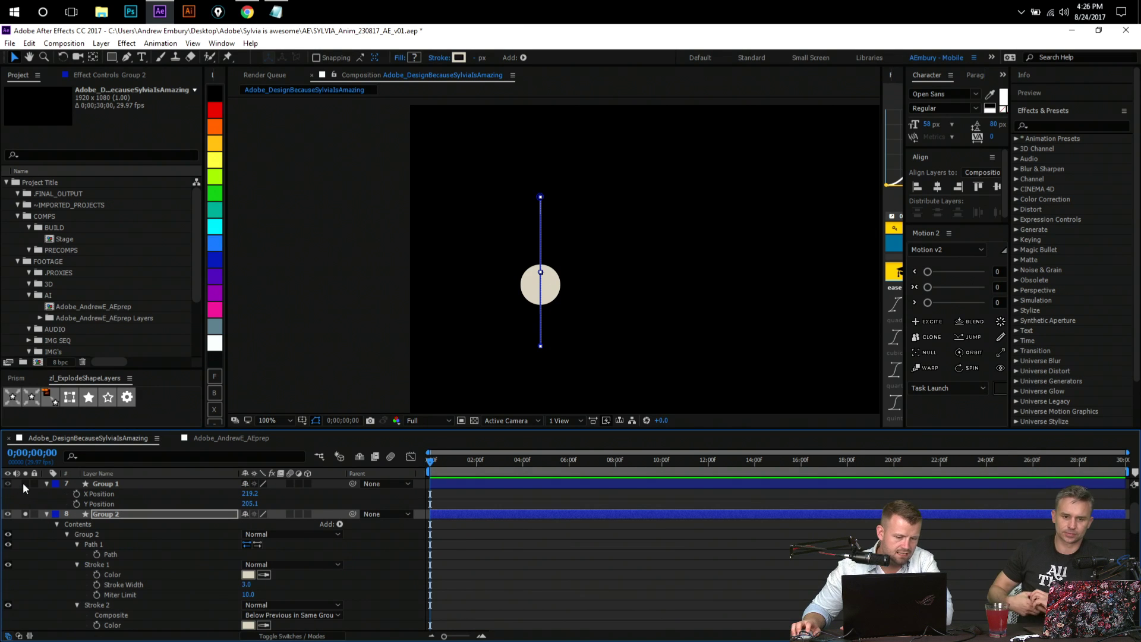
click(25, 484)
scroll(378, 544, down, 3)
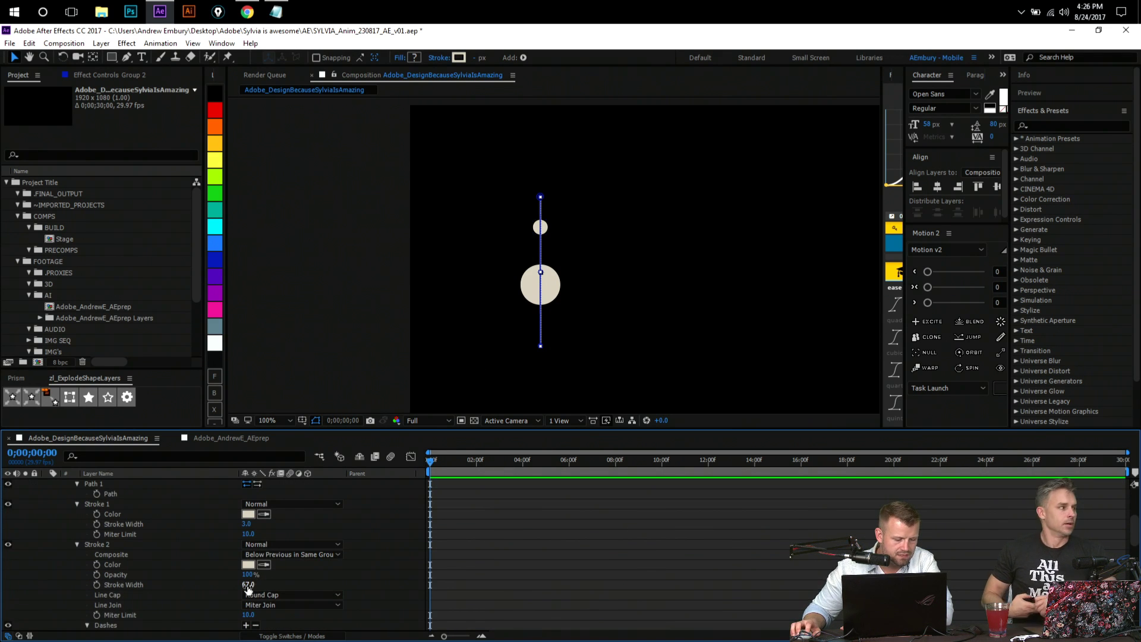
click(248, 585)
text(37)
key(Return)
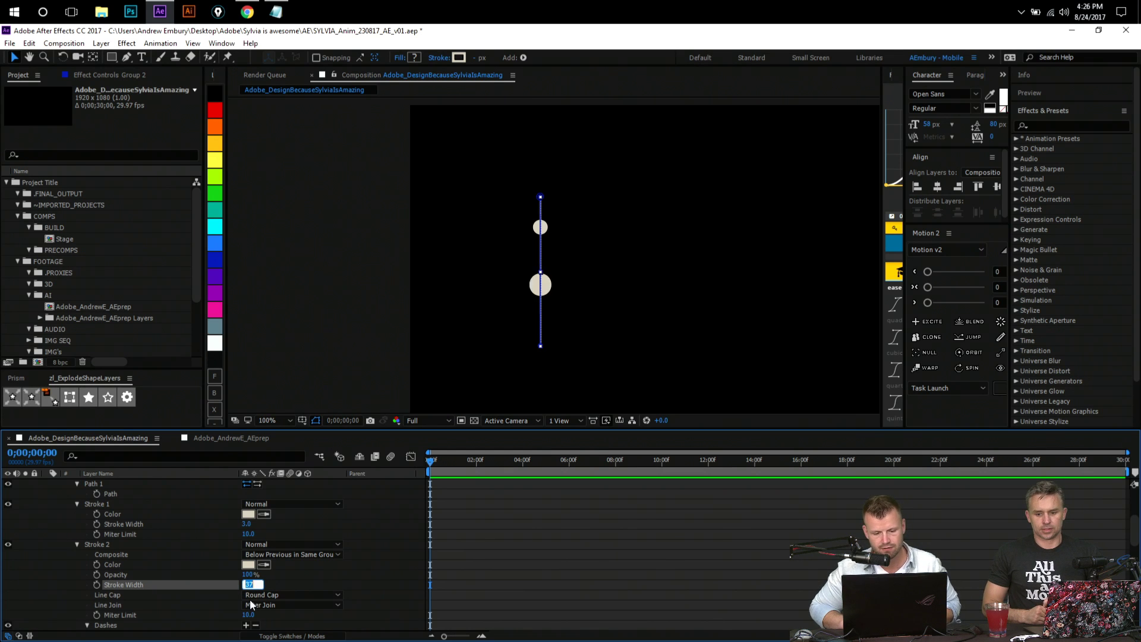
text(27)
key(Return)
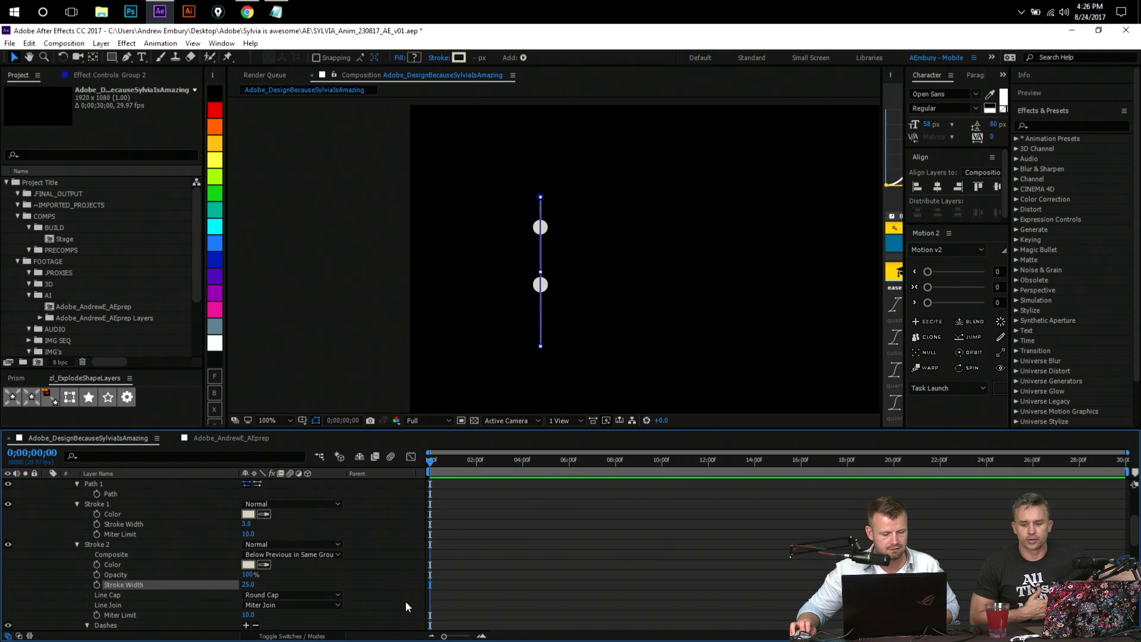
key(Return)
- Show the layer mode controls and set the blending mode of the circle layer Group 1 to Difference
click(90, 545)
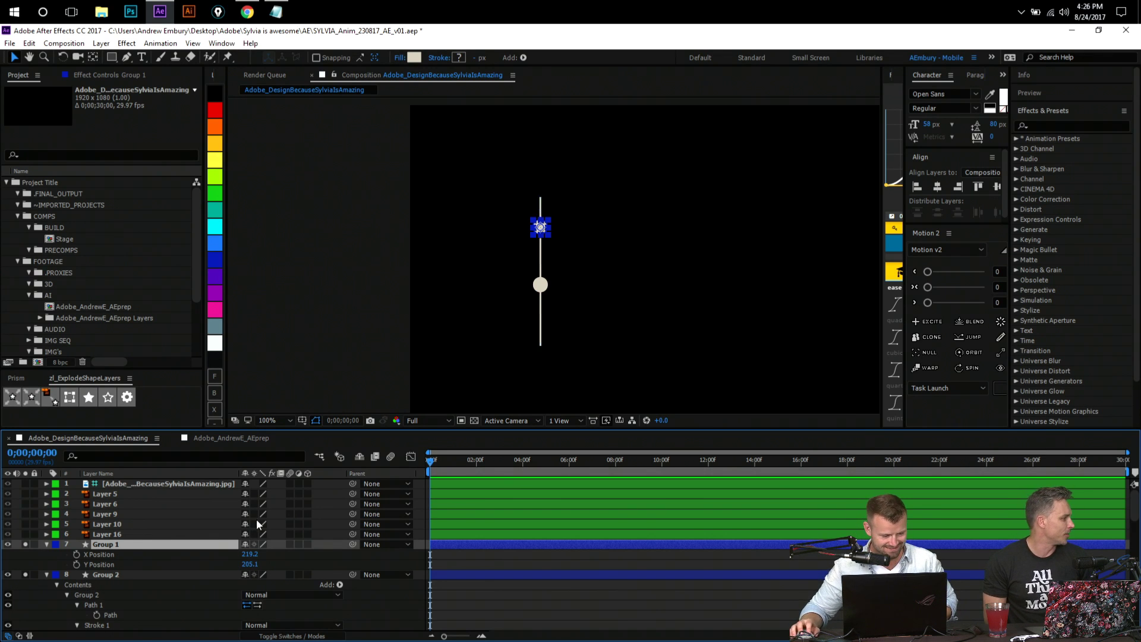
scroll(486, 623, down, 1)
scroll(385, 578, up, 1)
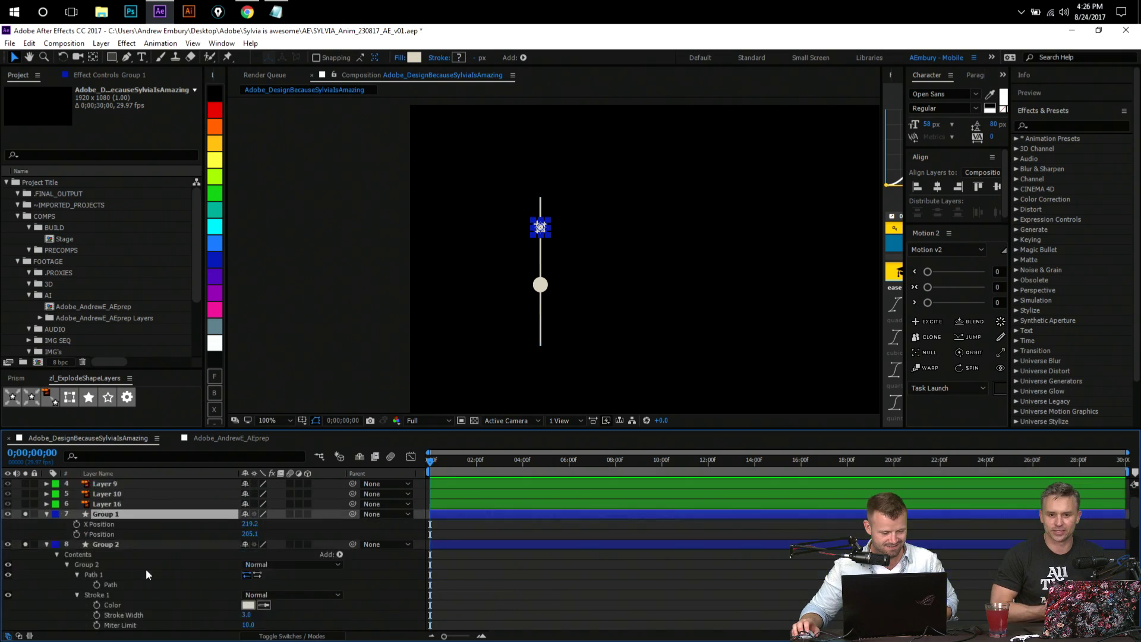
click(154, 578)
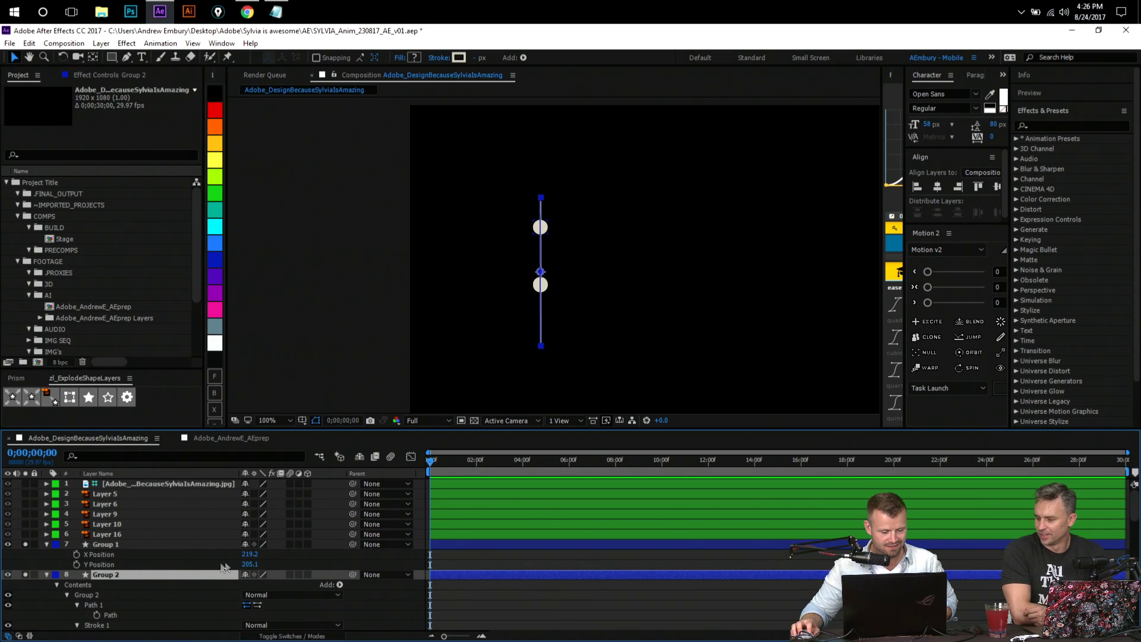
click(179, 546)
key(F4)
click(315, 554)
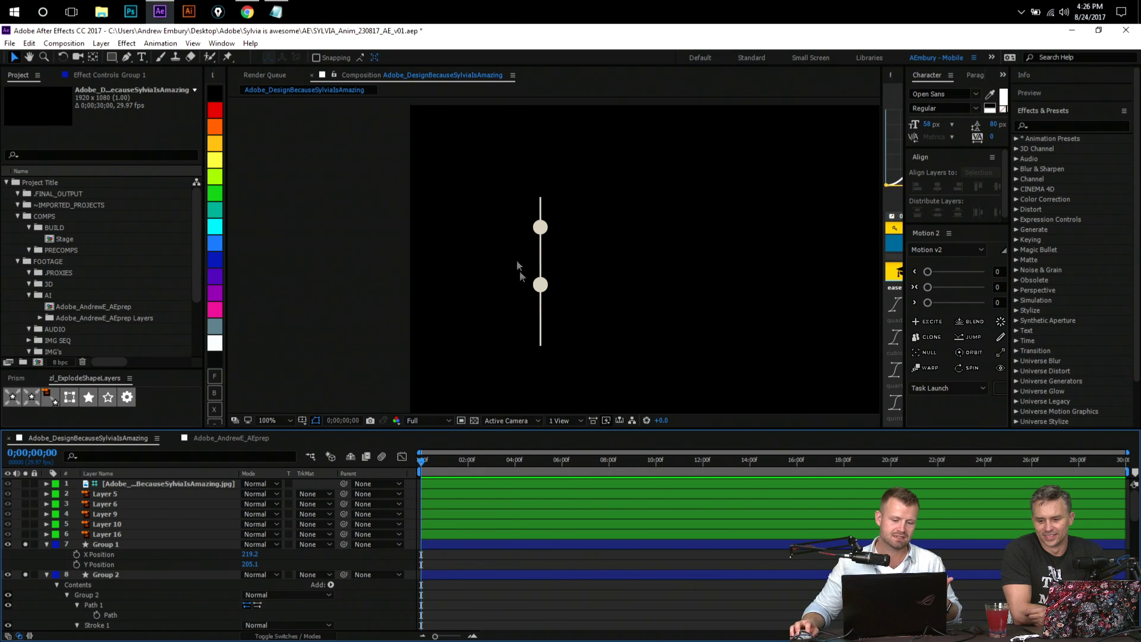
click(520, 580)
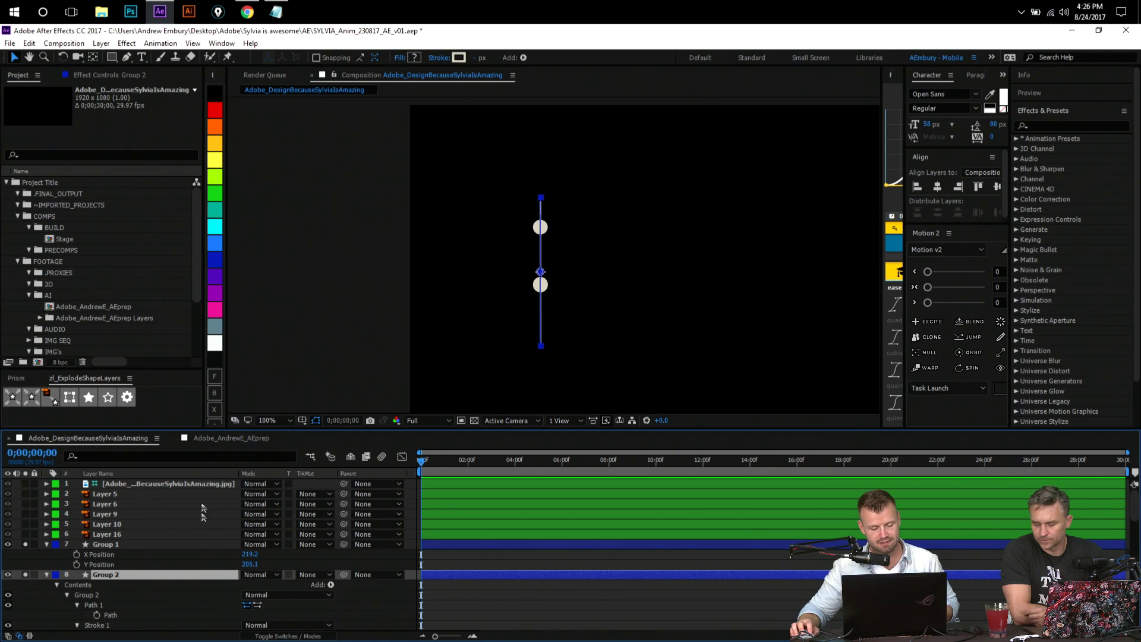
click(220, 545)
click(261, 544)
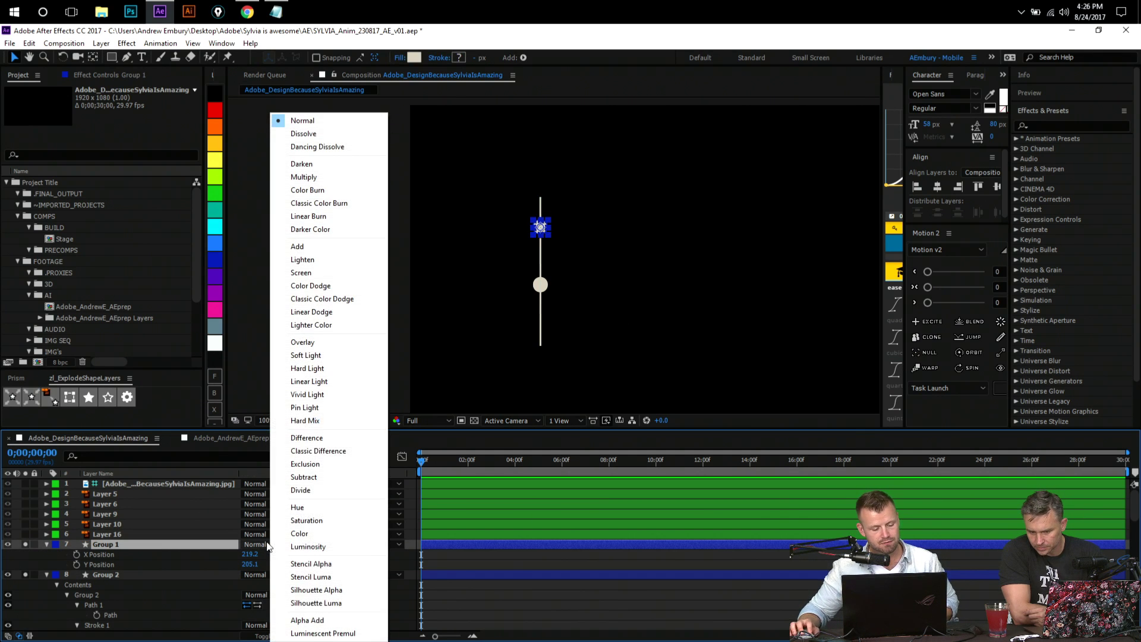
click(364, 437)
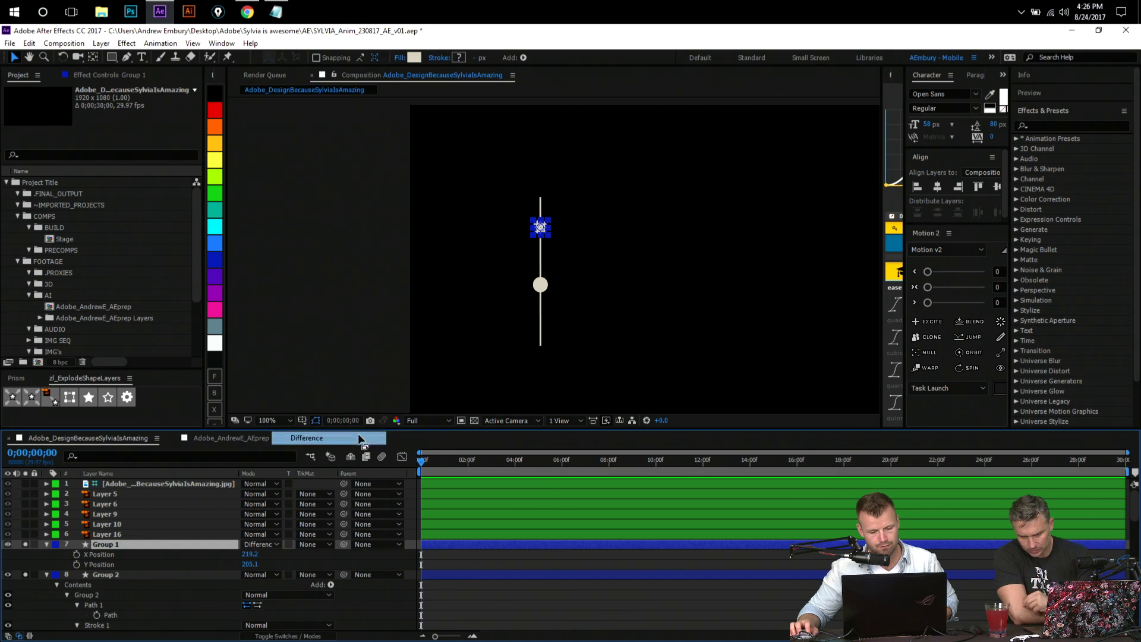
- Move Stroke 2's dot up onto the Group 1 circle by changing its dash offset to about -51
key(z)
click(559, 264)
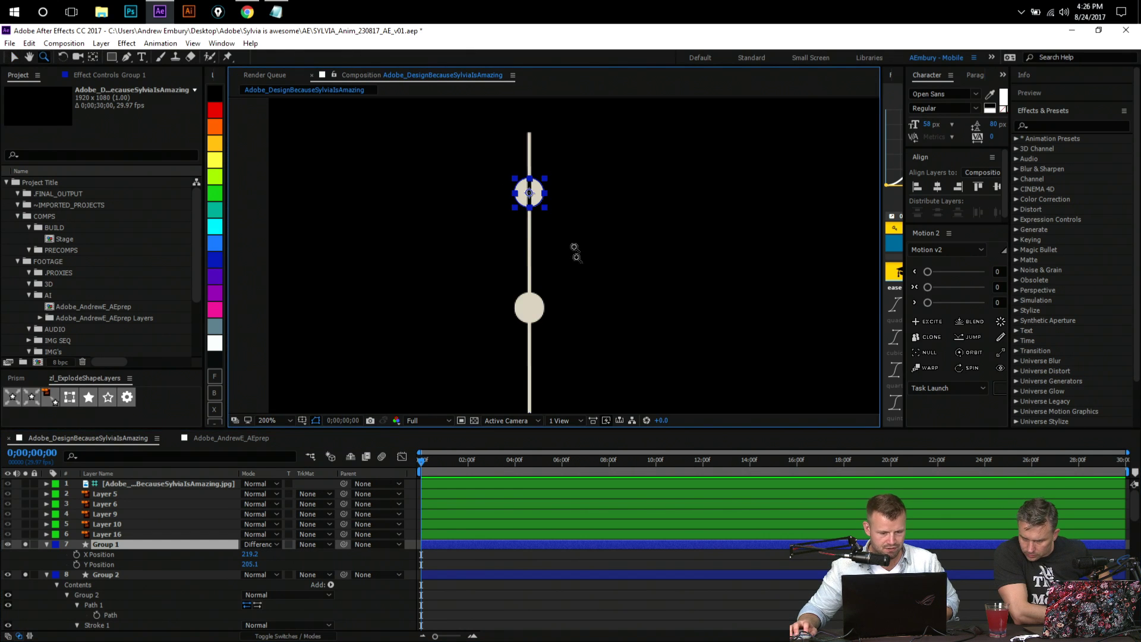
key(v)
click(427, 574)
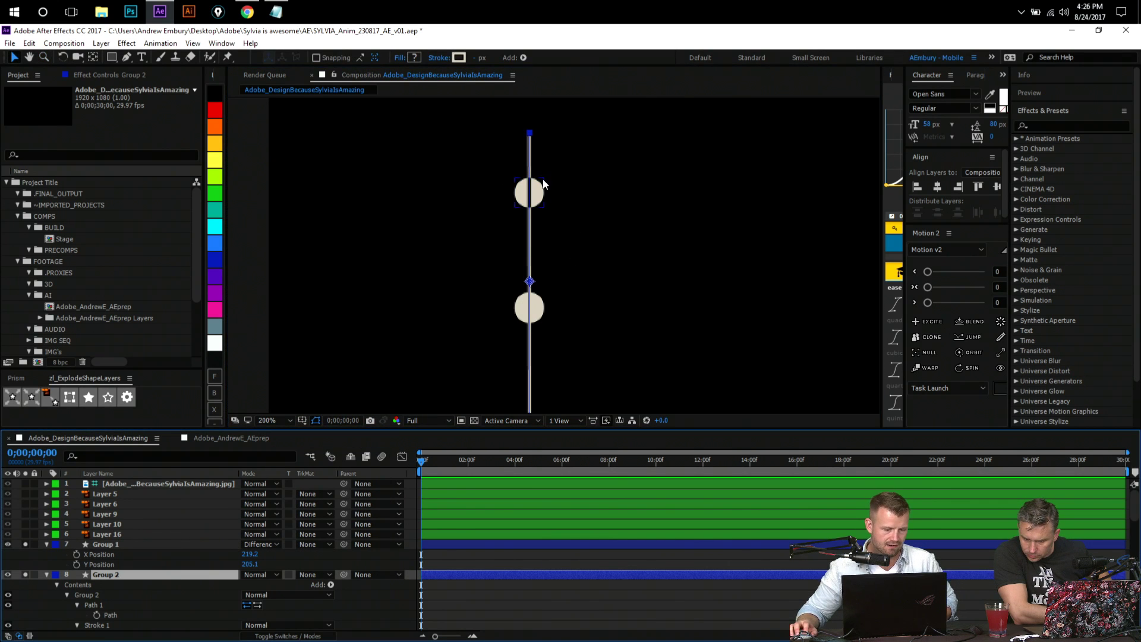
click(535, 196)
scroll(165, 538, down, 3)
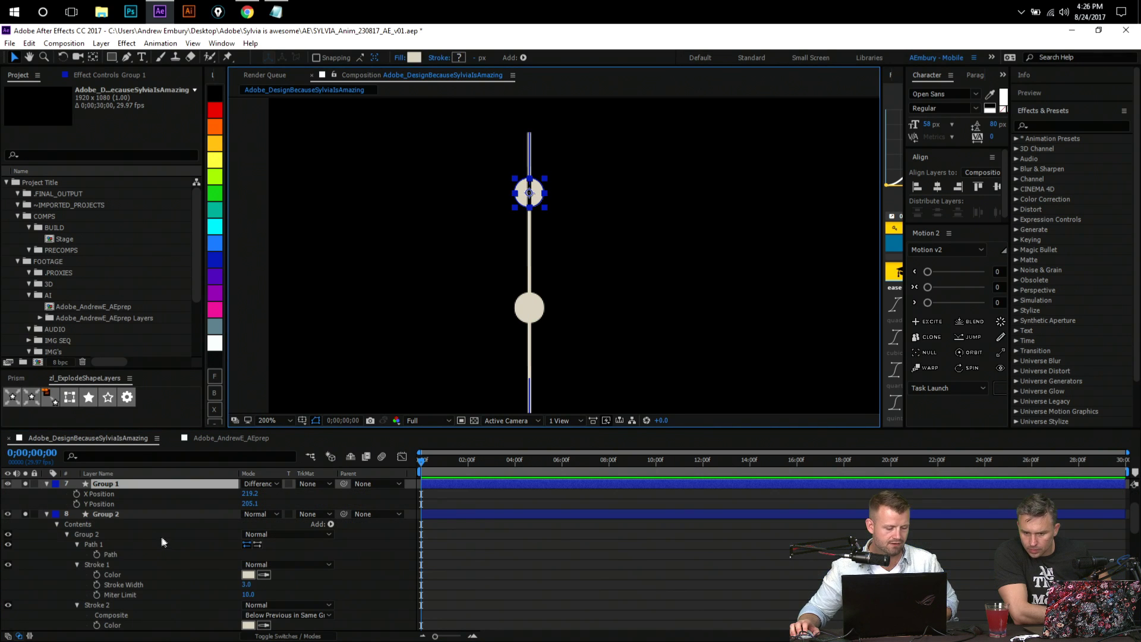
scroll(275, 600, down, 5)
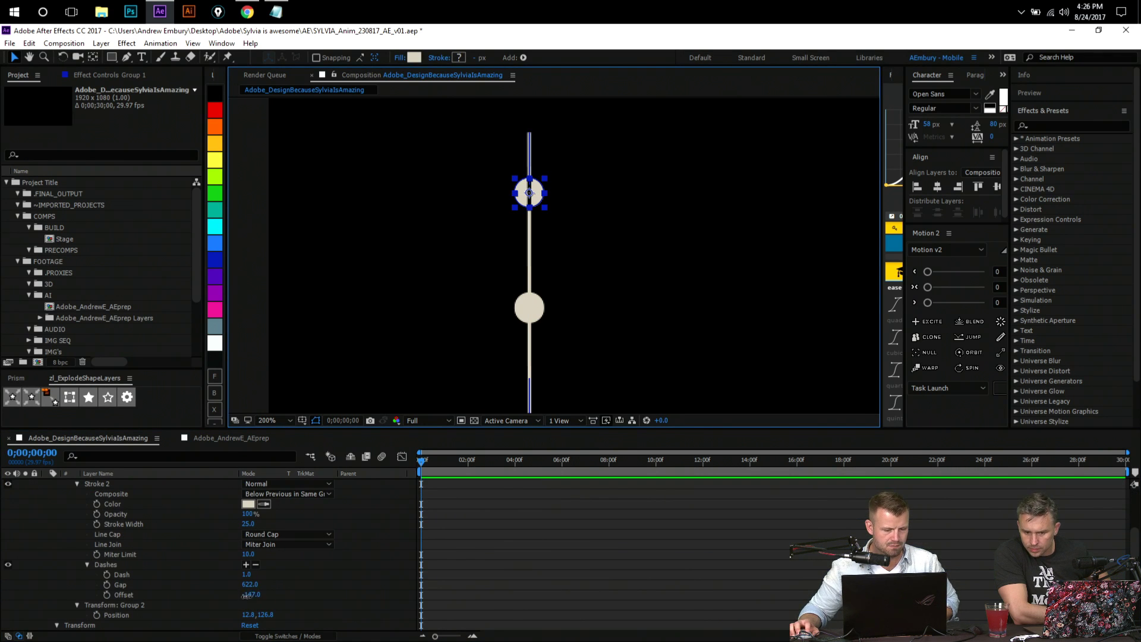
drag(253, 594, 299, 591)
- Fine-tune Stroke 2's dash offset to -50.4 so the dot lines up with the Group 1 circle
click(243, 595)
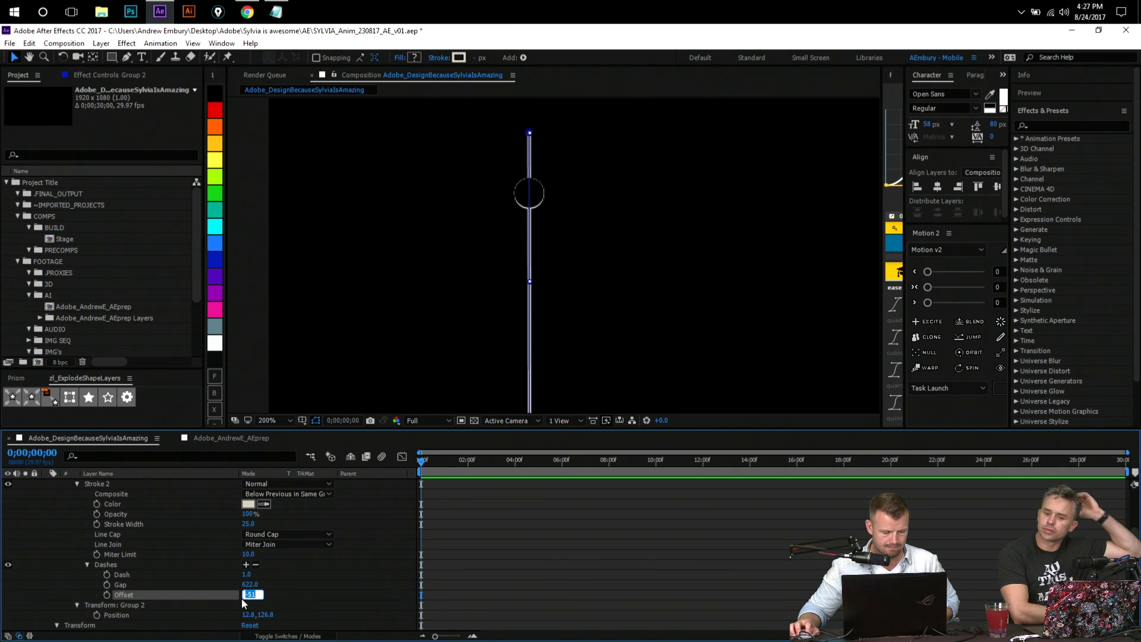
key(ctrl+Up)
key(ctrl+Up)
key(ctrl+Up)
key(ctrl+Up)
key(ctrl+Up)
key(ctrl+Up)
key(ctrl+Up)
key(ctrl+Up)
key(ctrl+Up)
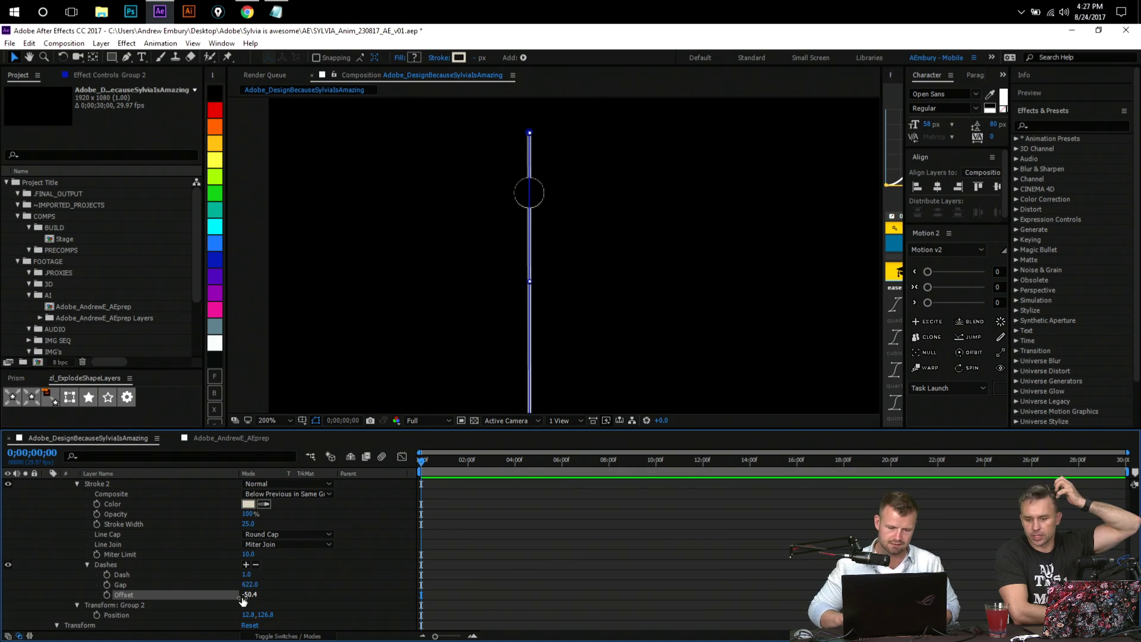
click(397, 527)
click(496, 295)
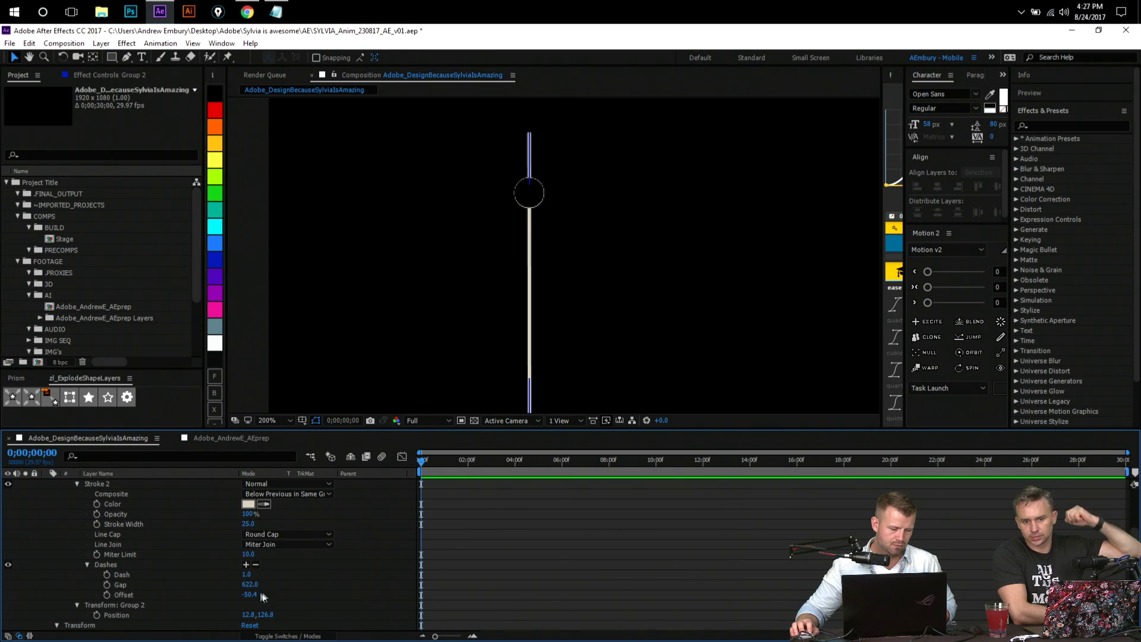
- Set Stroke 2's stroke width to 24
click(250, 524)
key(Down)
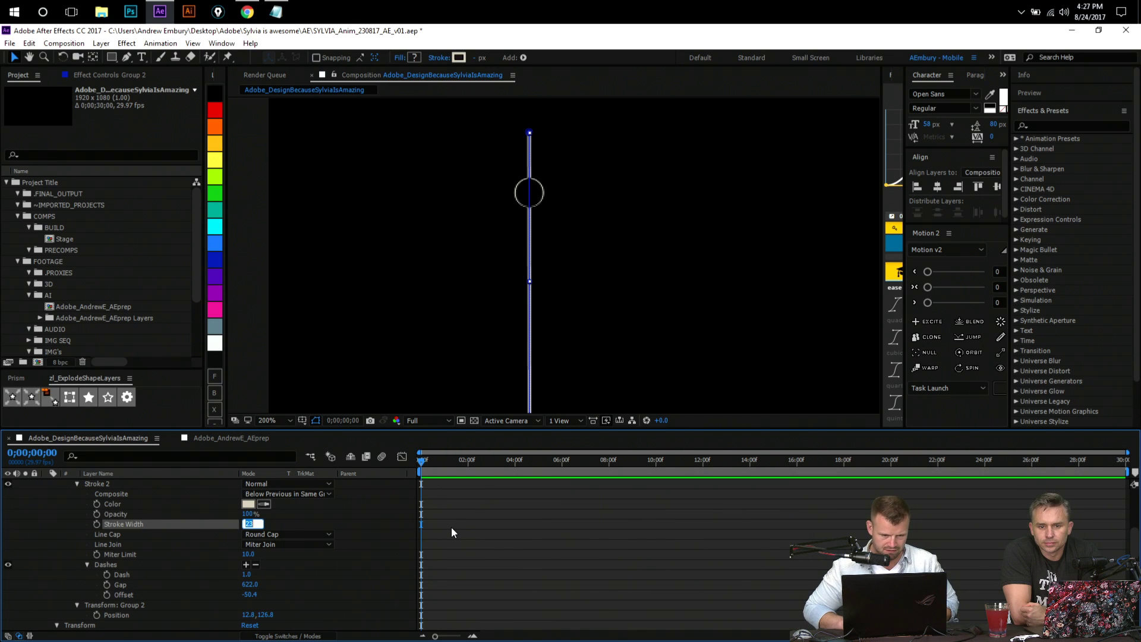
key(Up)
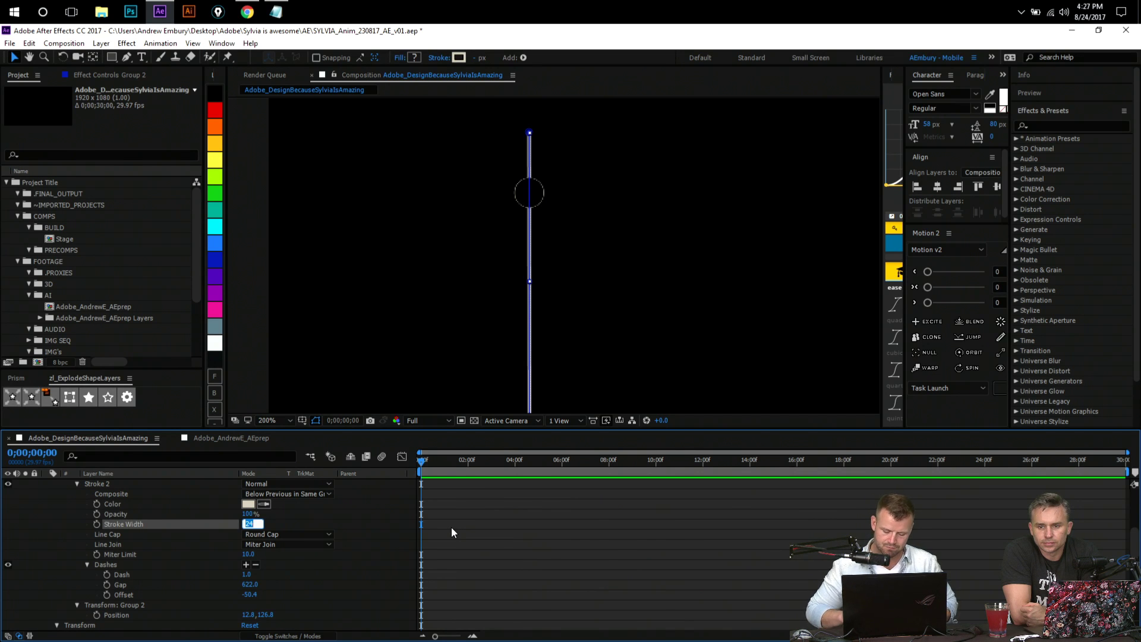
click(451, 526)
- Delete the Group 1 circle layer to view the dashed dot alone, and undo the deletion
scroll(408, 501, up, 4)
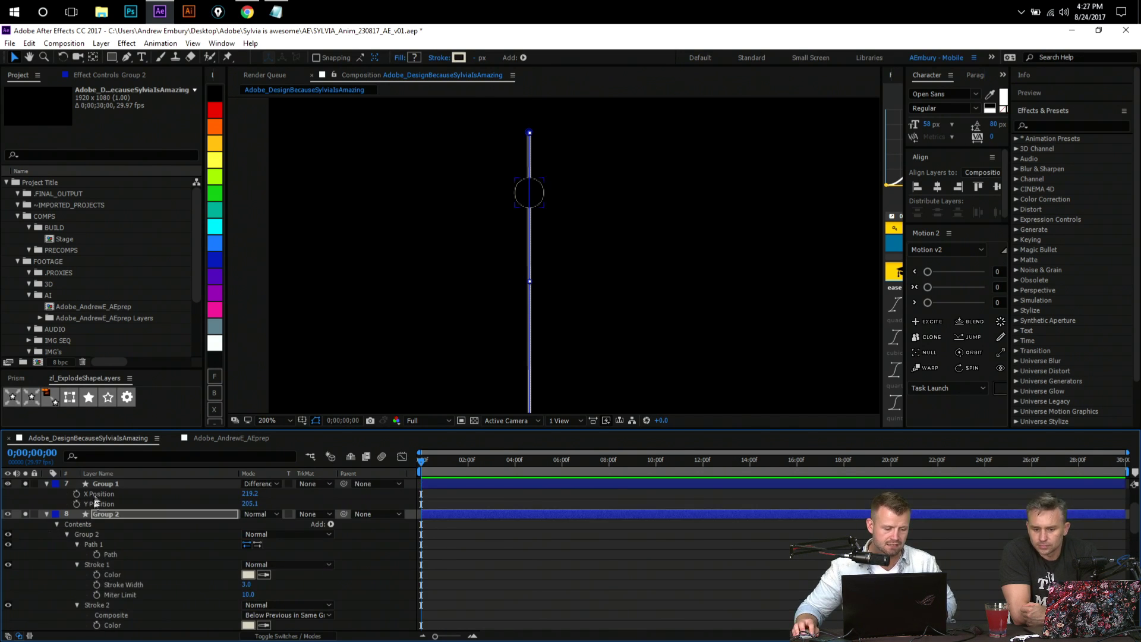
click(97, 483)
key(Delete)
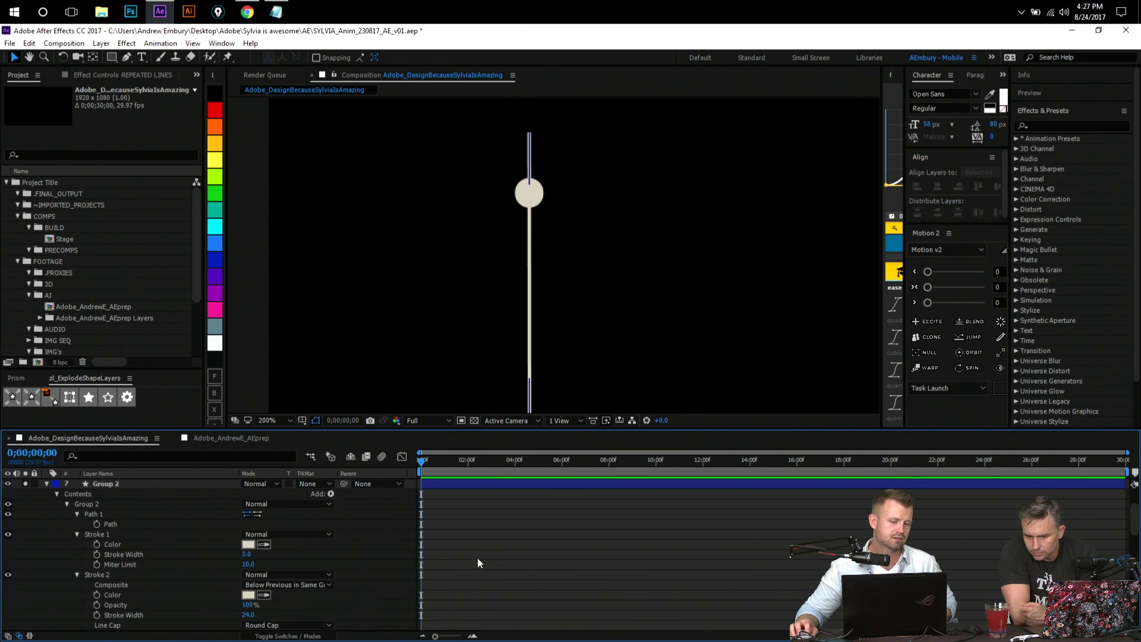
key(ctrl+z)
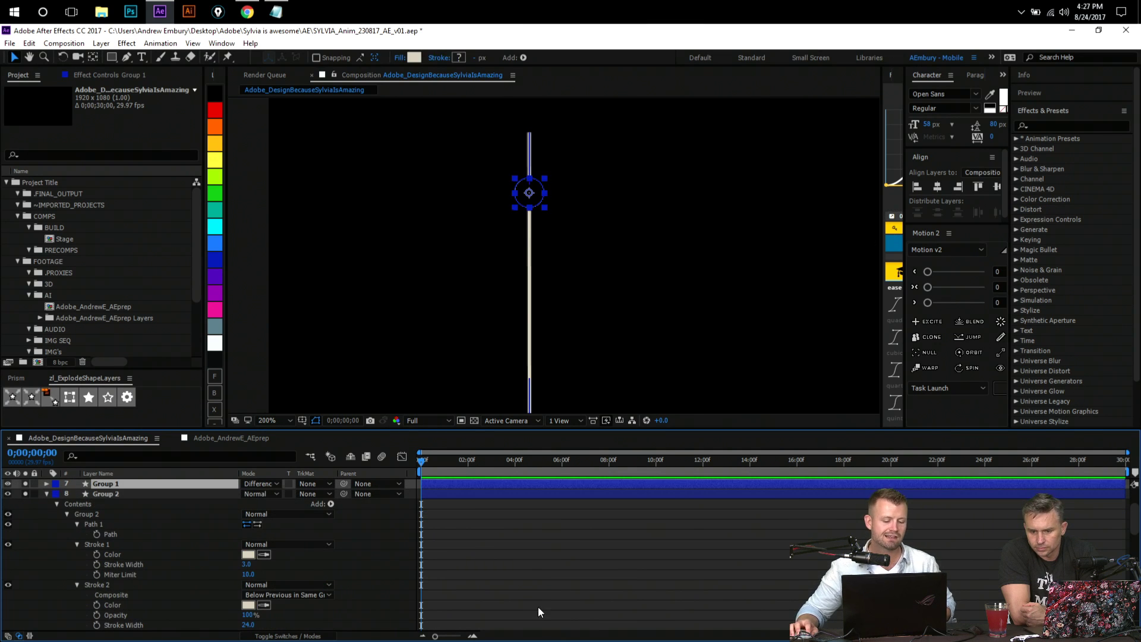
click(547, 602)
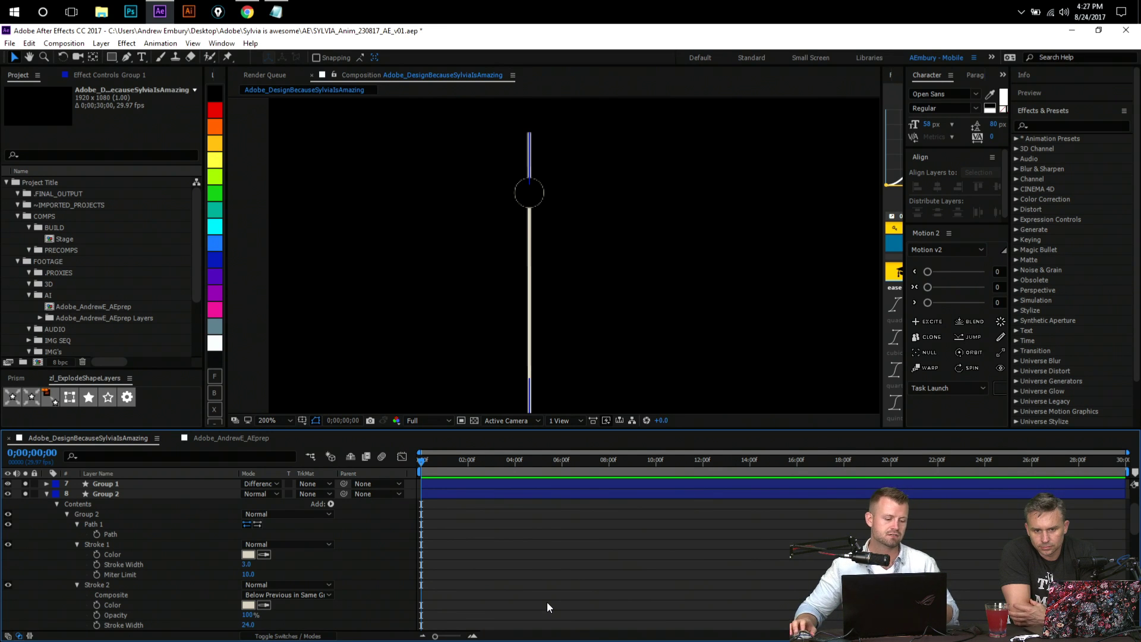
- Turn off soloing for Group 1 and Group 2 so the whole composition shows
scroll(547, 602, up, 2)
scroll(416, 570, down, 2)
scroll(238, 547, up, 2)
click(25, 484)
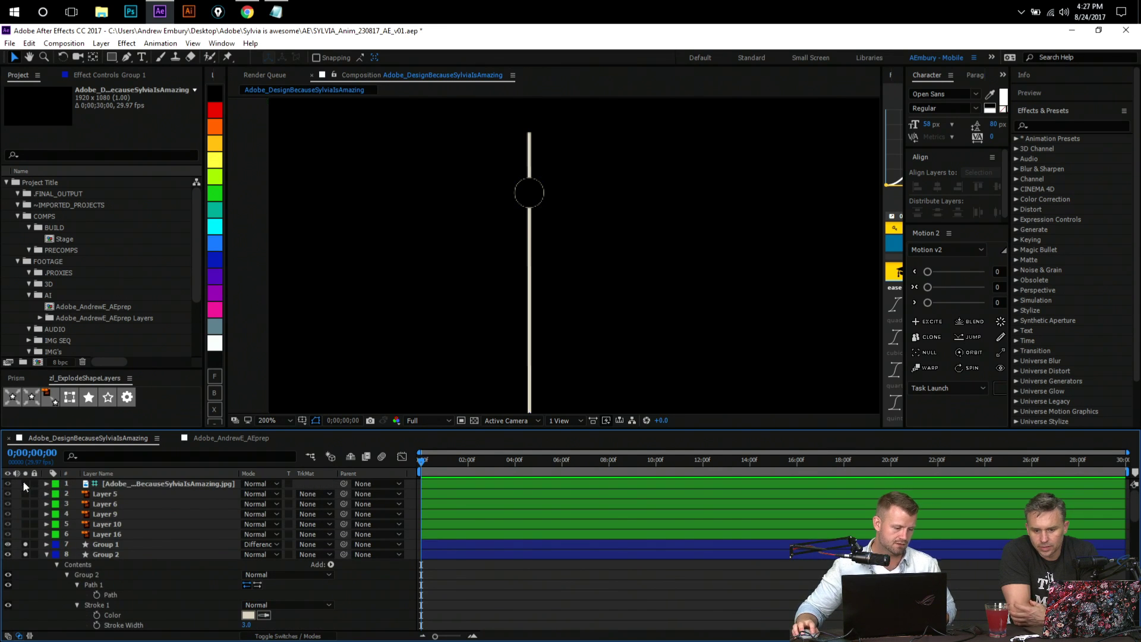
drag(26, 544, 26, 555)
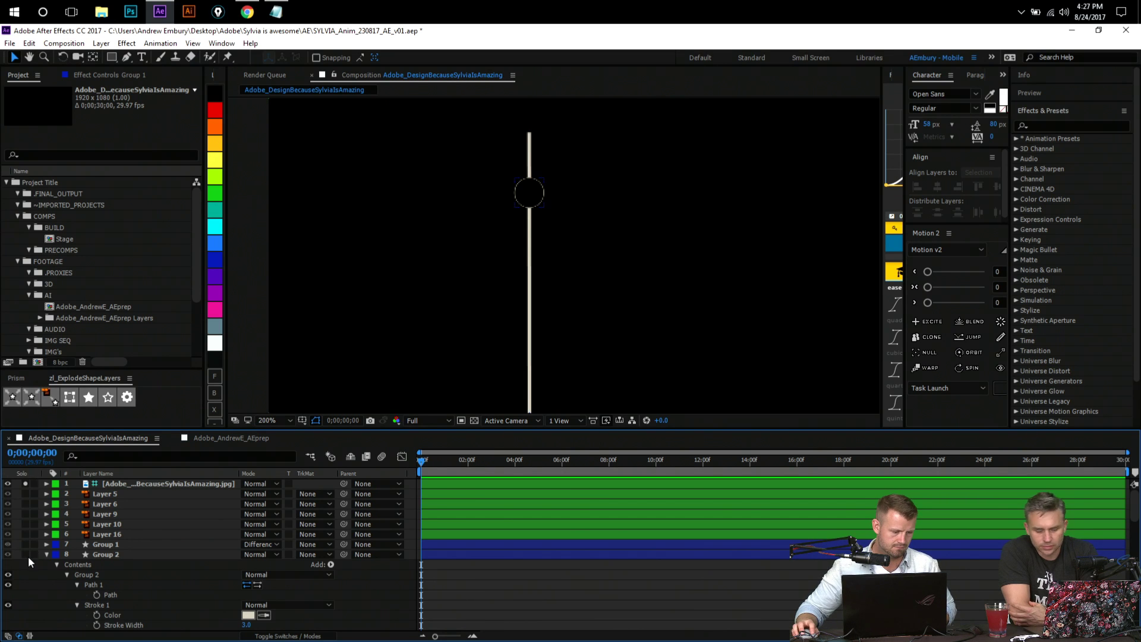
click(25, 484)
- Toggle the visibility of the Adobe_DesignBecauseSylviaIsAmazing.jpg reference layer to compare it with the artwork
click(109, 483)
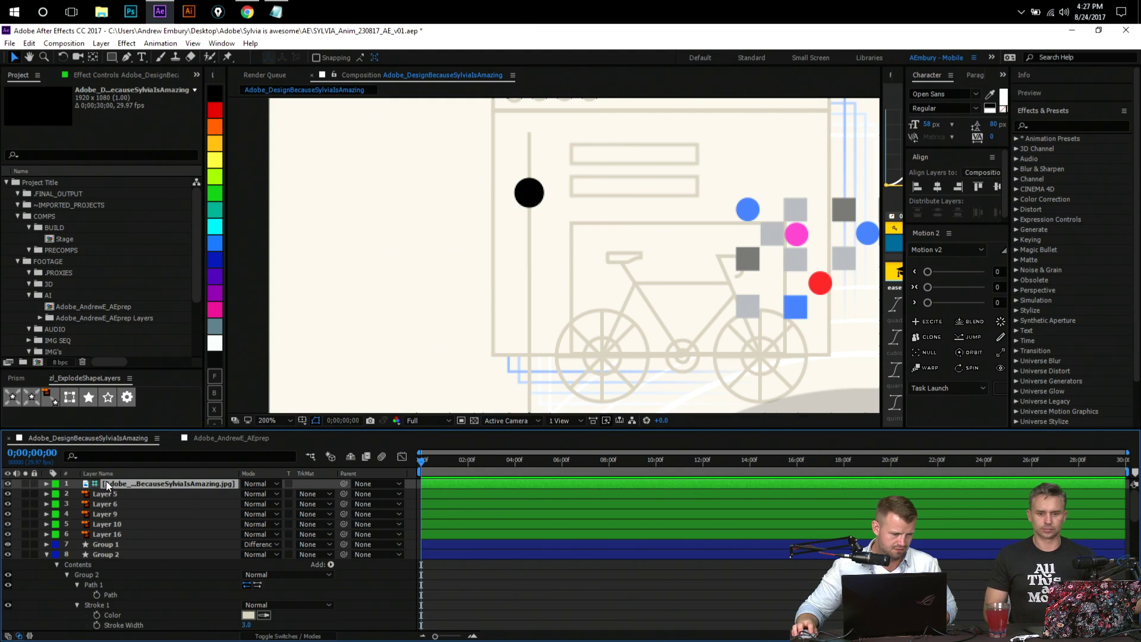
click(8, 483)
click(8, 484)
scroll(151, 584, down, 5)
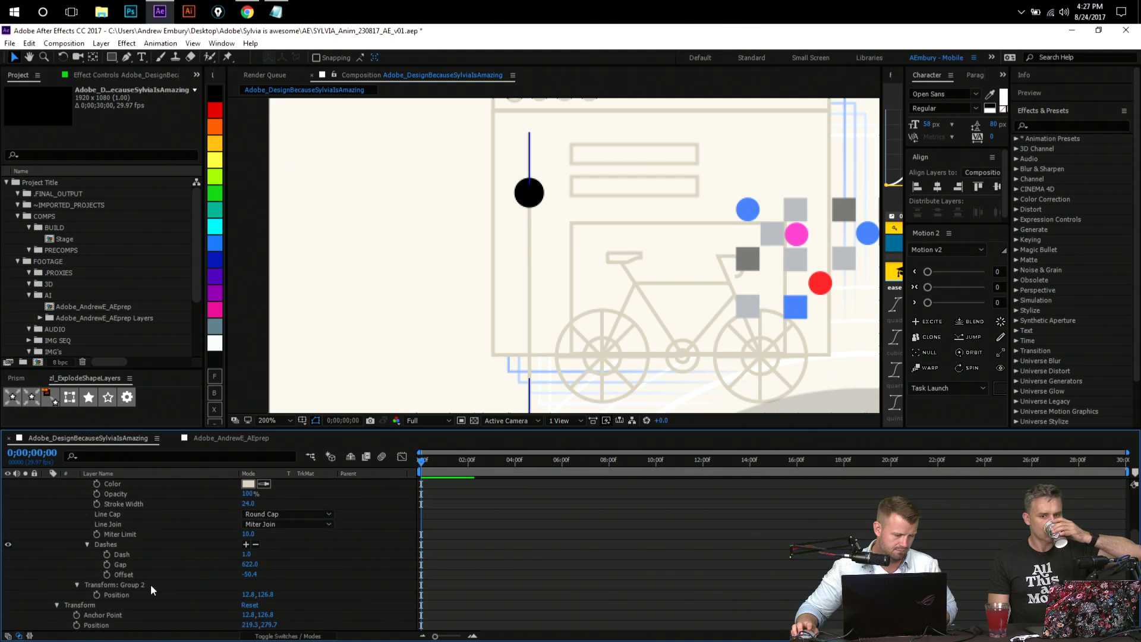
scroll(146, 586, up, 5)
scroll(146, 590, down, 5)
scroll(145, 592, up, 5)
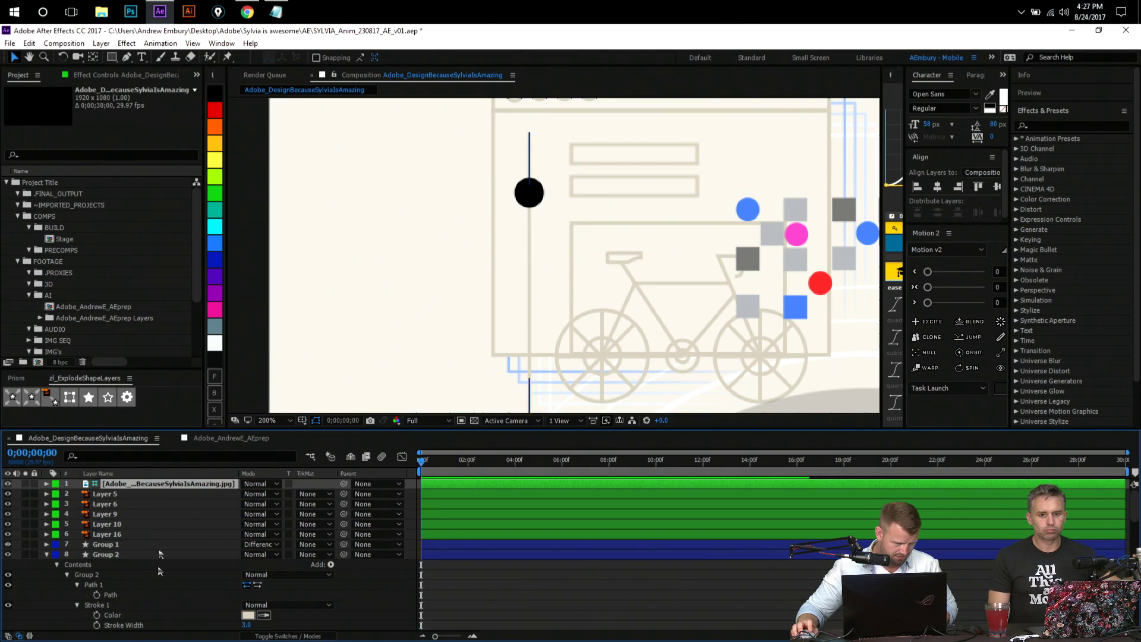
- Solo the JPG reference layer and keep its blending mode at Normal
click(27, 483)
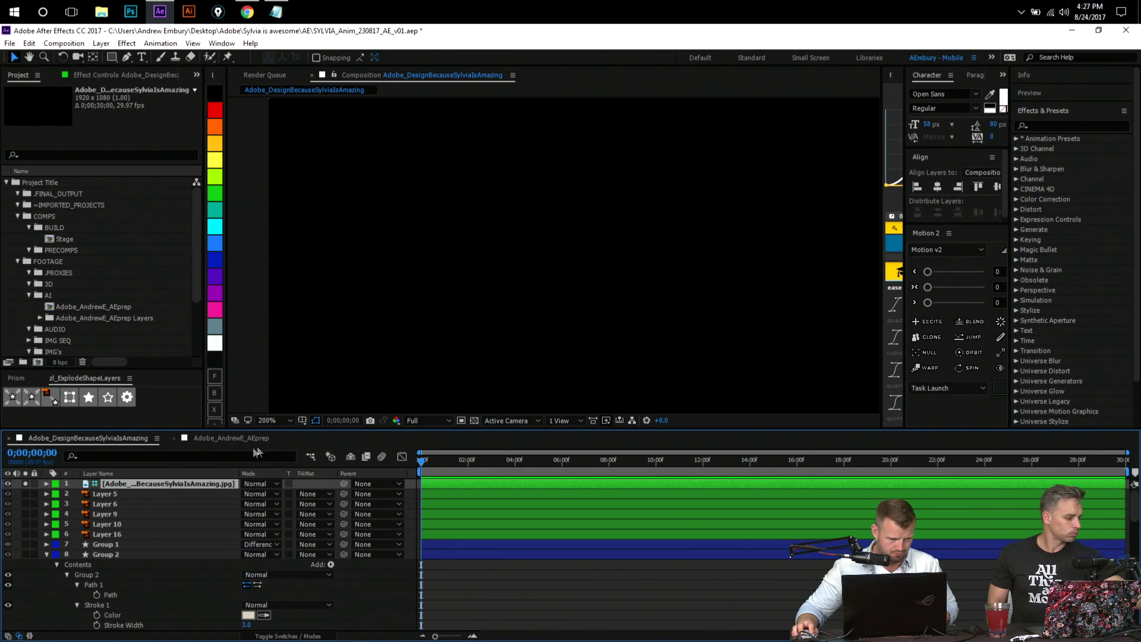
scroll(573, 319, down, 6)
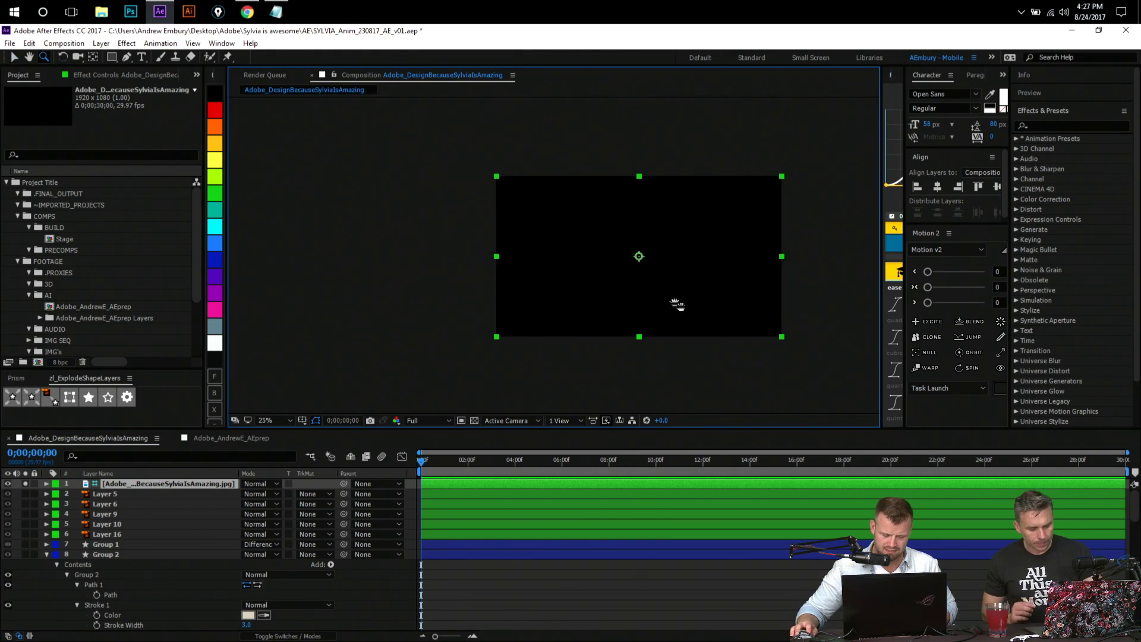
key(v)
click(255, 483)
click(306, 120)
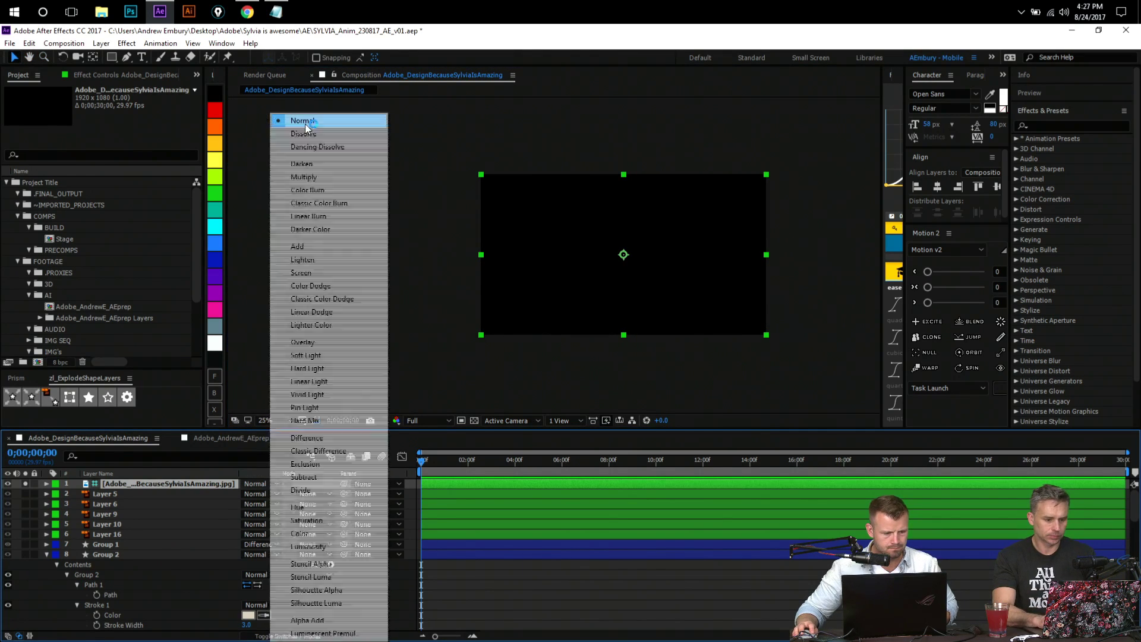
- Solo the BG layer and collapse the properties of the Group 2 layer
scroll(33, 579, down, 12)
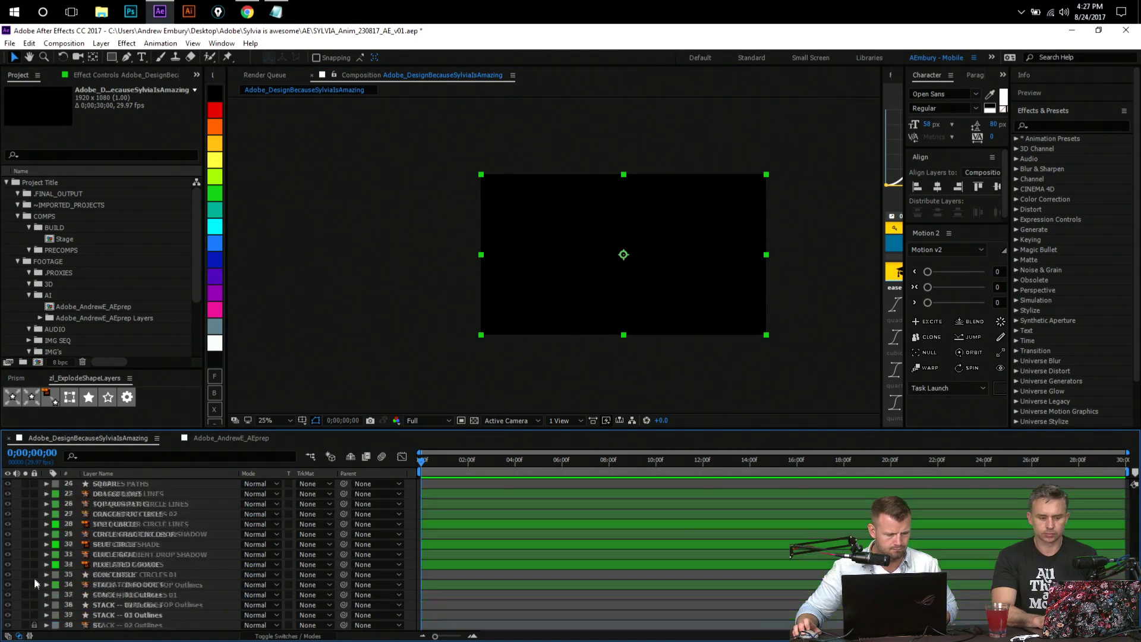
click(25, 624)
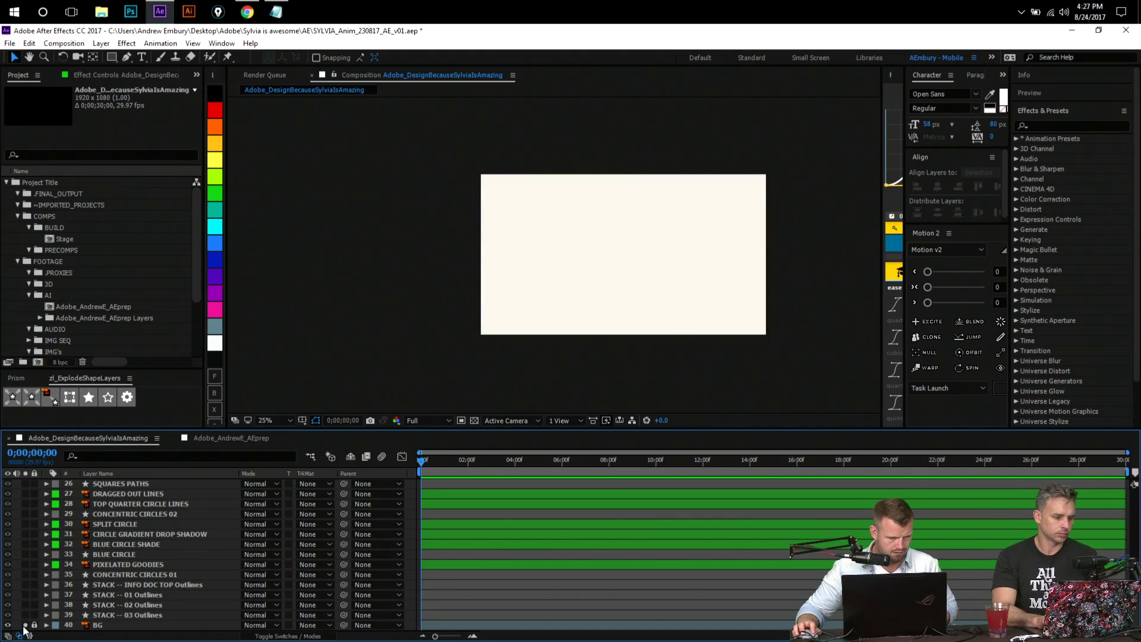
scroll(135, 597, up, 5)
scroll(130, 595, up, 5)
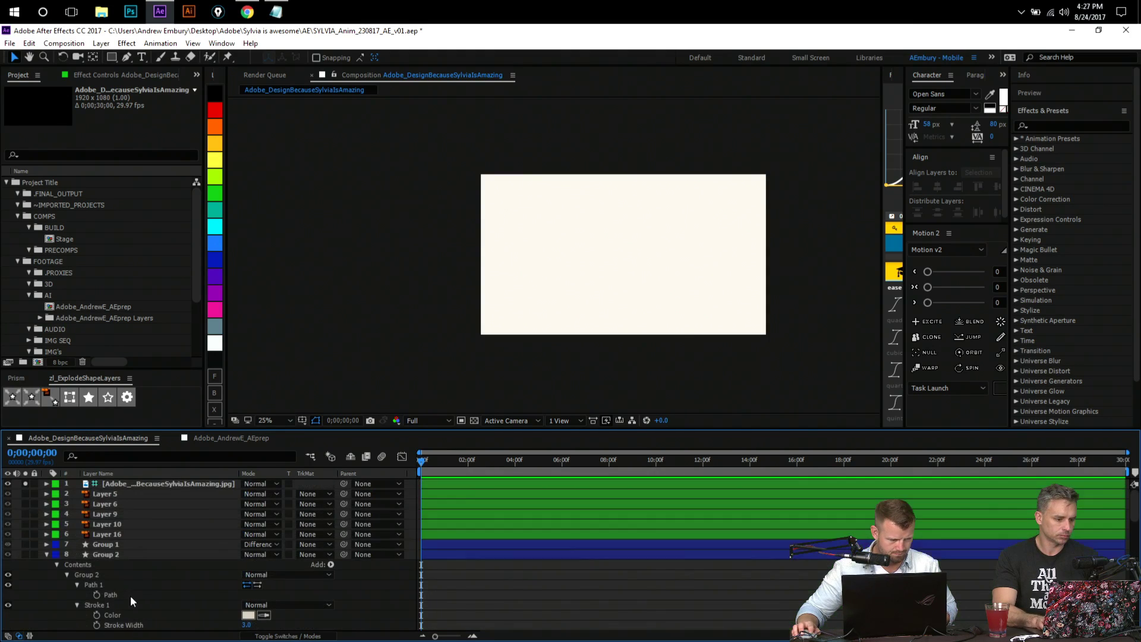
click(47, 554)
scroll(66, 574, down, 4)
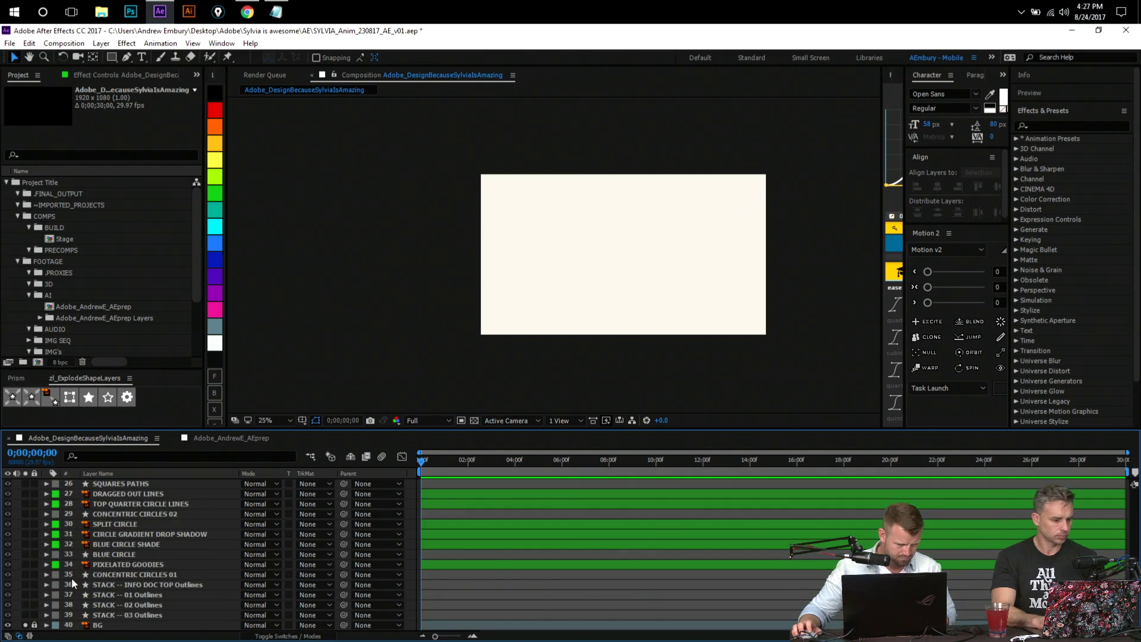
scroll(71, 577, up, 4)
- Replace the old reference layer by deleting it and adding Adobe_DesignBecauseSylviaIsAmazing.jpg from the project above all other layers
click(208, 485)
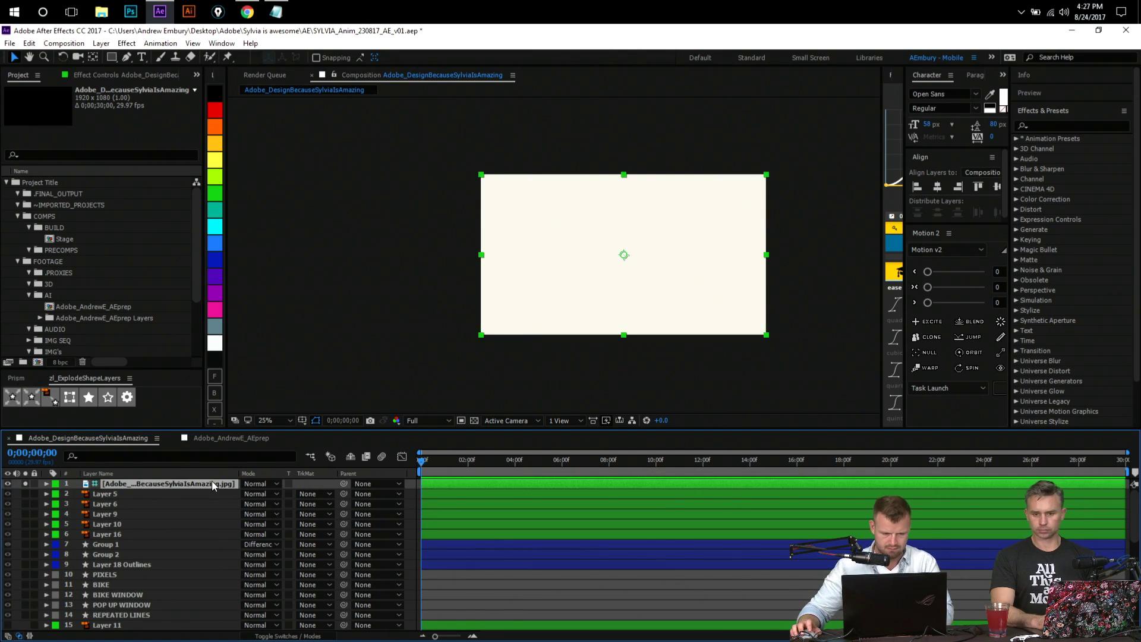
key(Delete)
scroll(96, 310, down, 3)
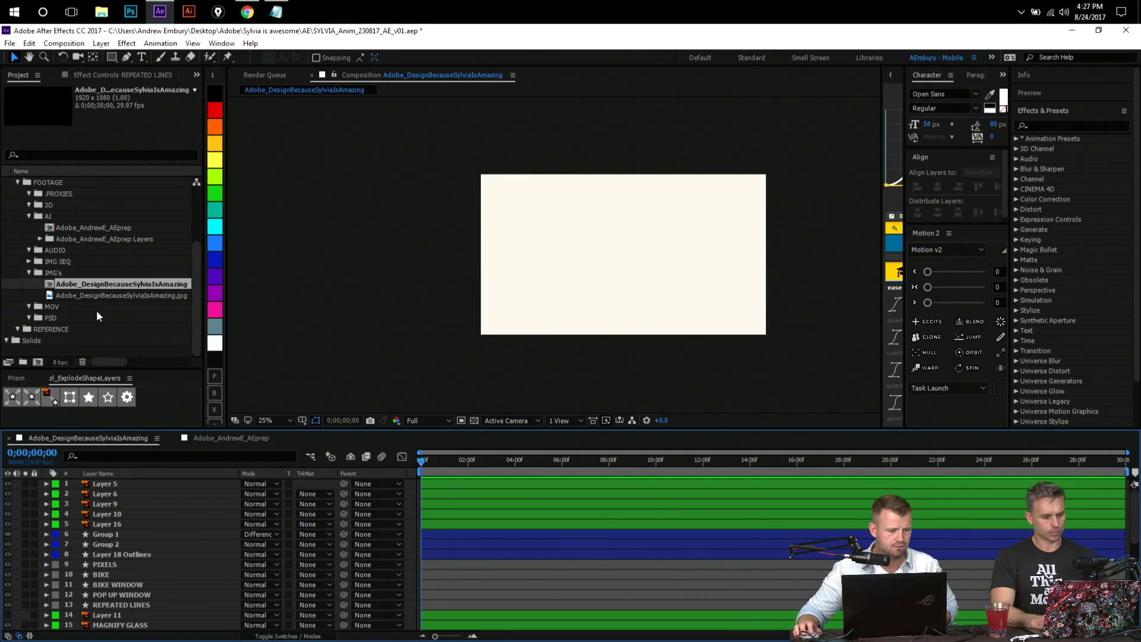
drag(104, 294, 151, 483)
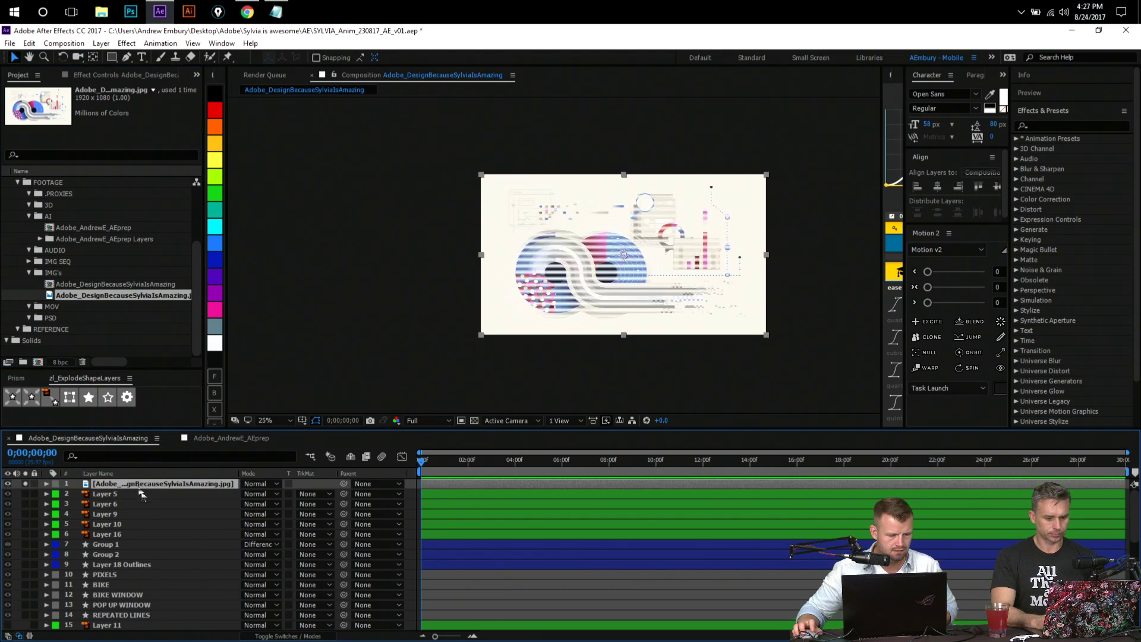
click(590, 221)
click(590, 221)
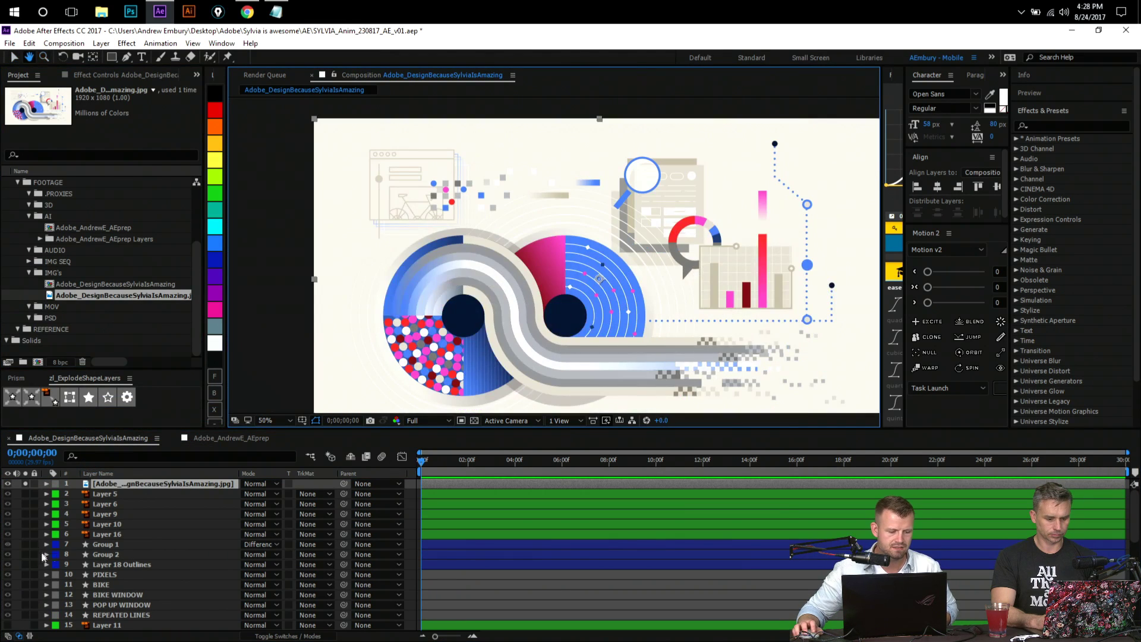
- Make the new JPG reference a guide layer and set its blending mode to Difference
right_click(130, 484)
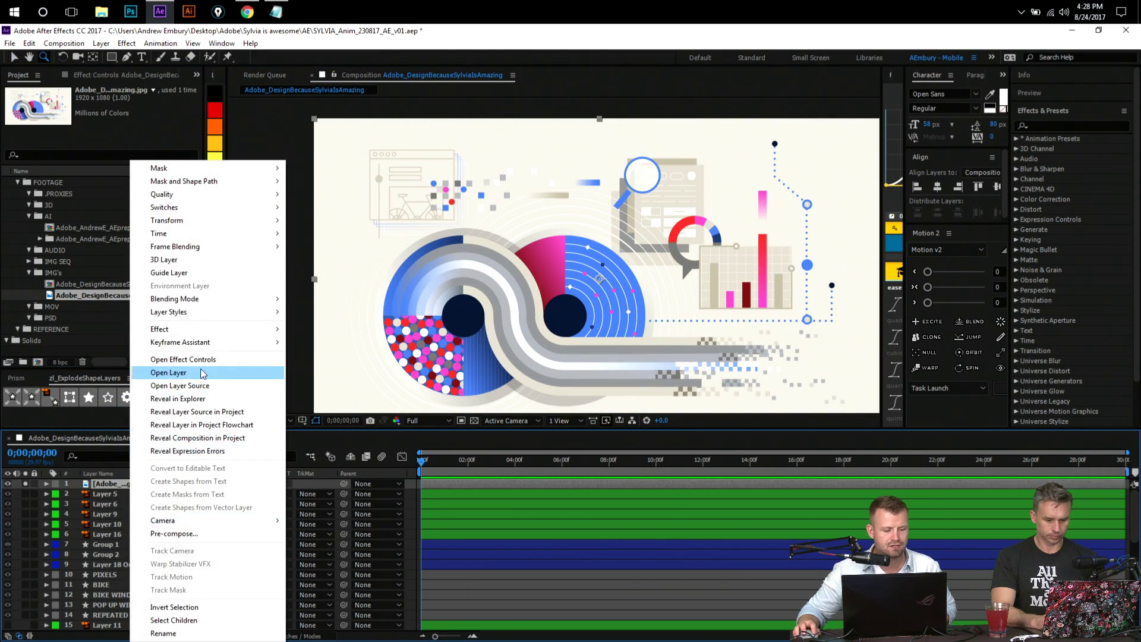
click(199, 274)
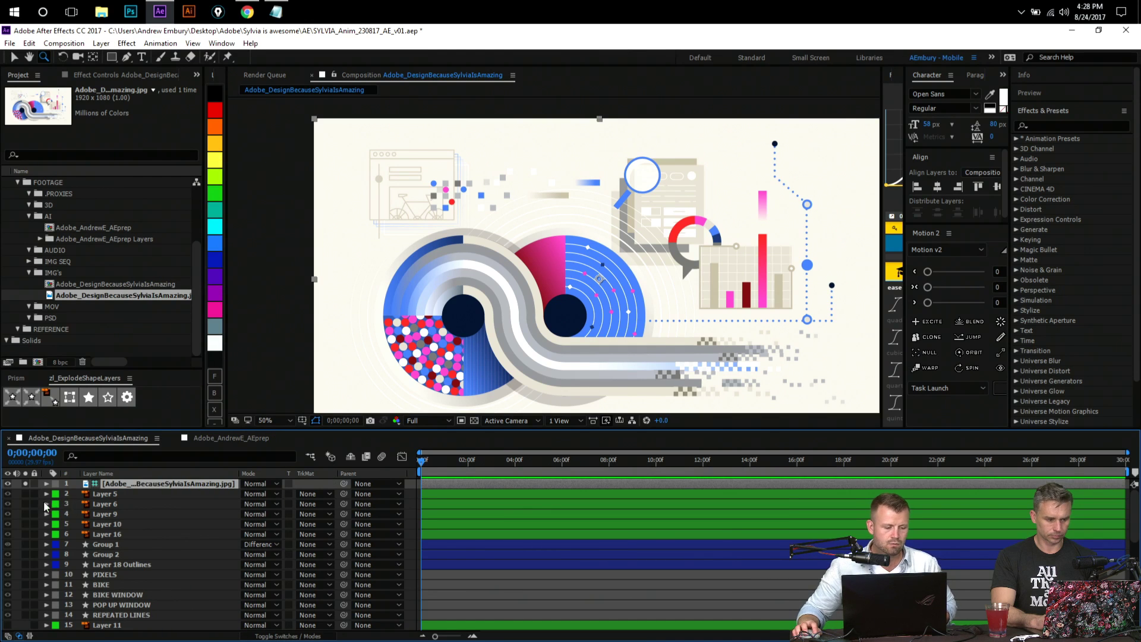
click(252, 485)
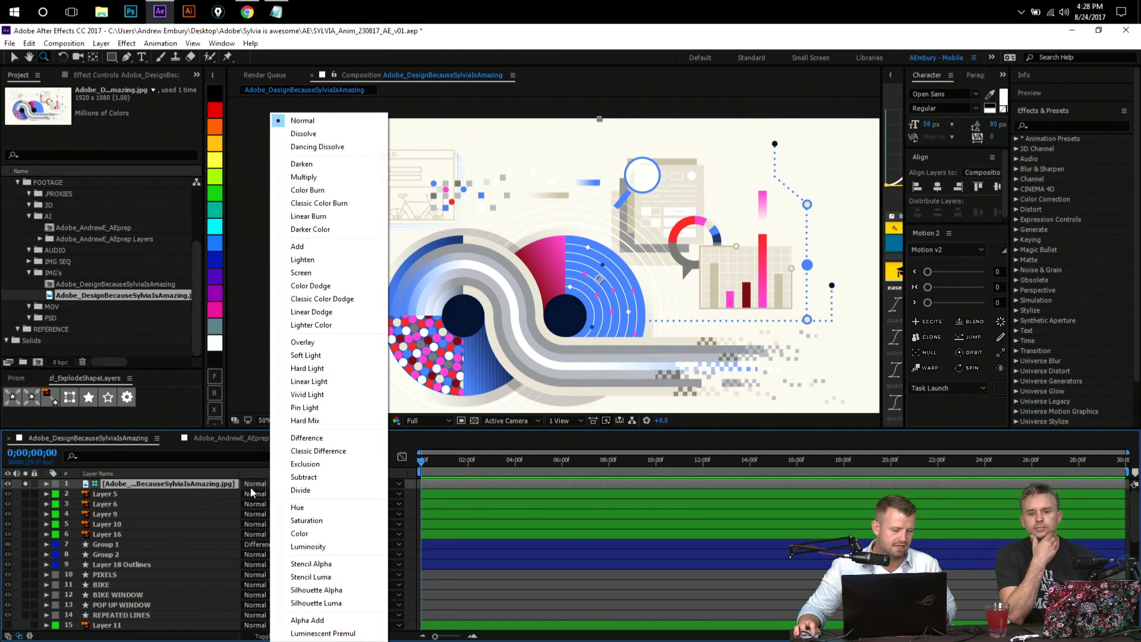
click(299, 464)
- Solo the Group 2 slider layer and inspect how closely it overlaps the JPG reference
scroll(123, 593, down, 1)
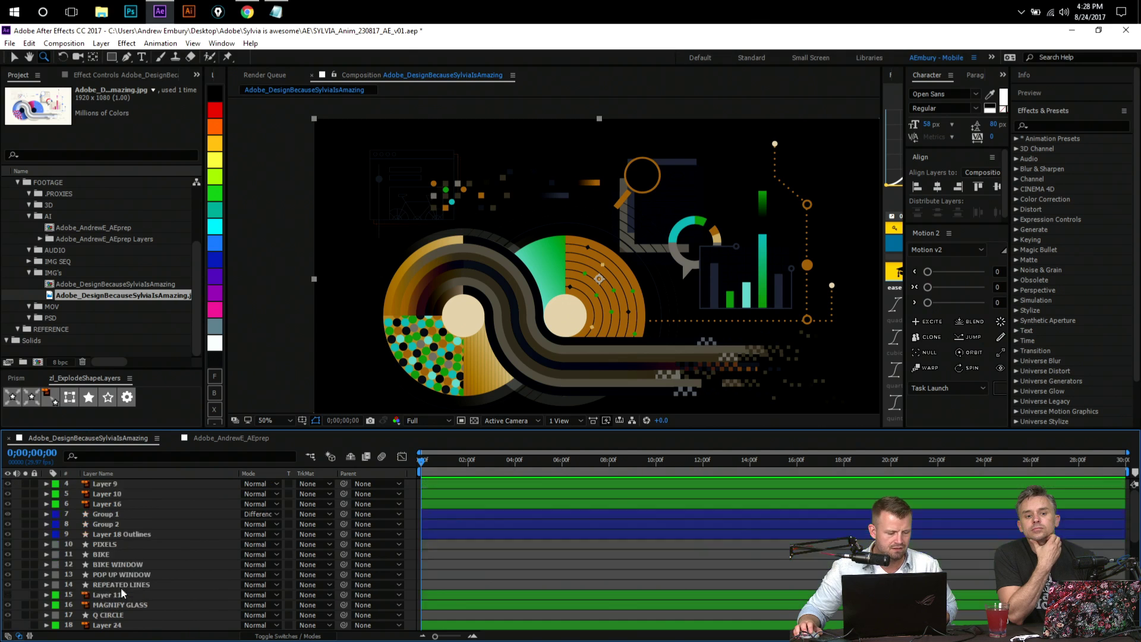
scroll(123, 594, down, 4)
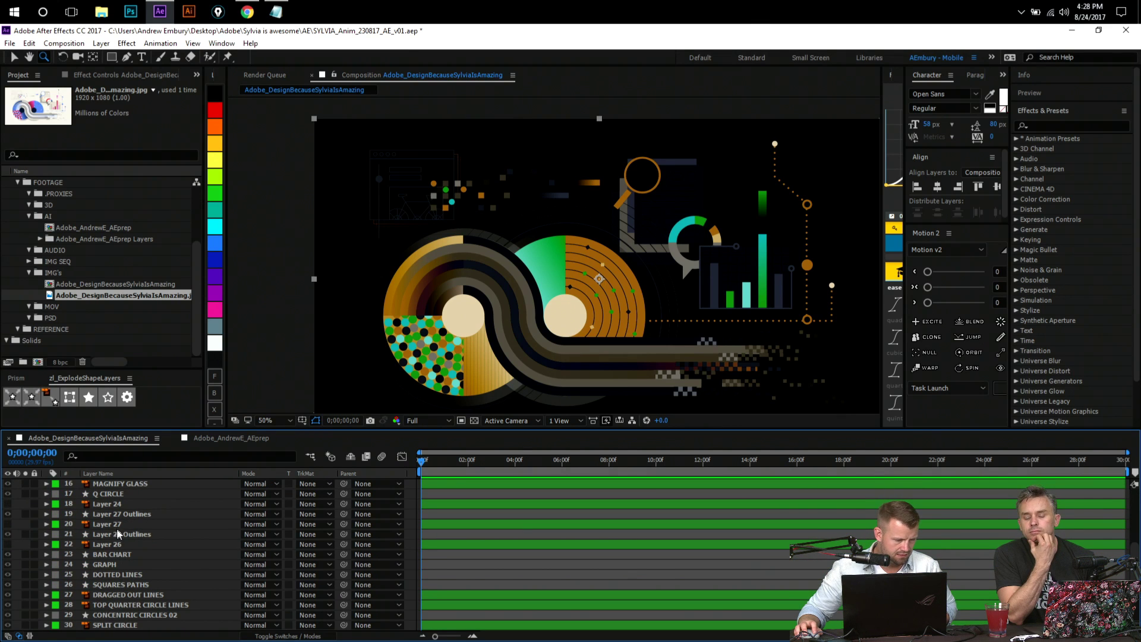
scroll(125, 542, up, 5)
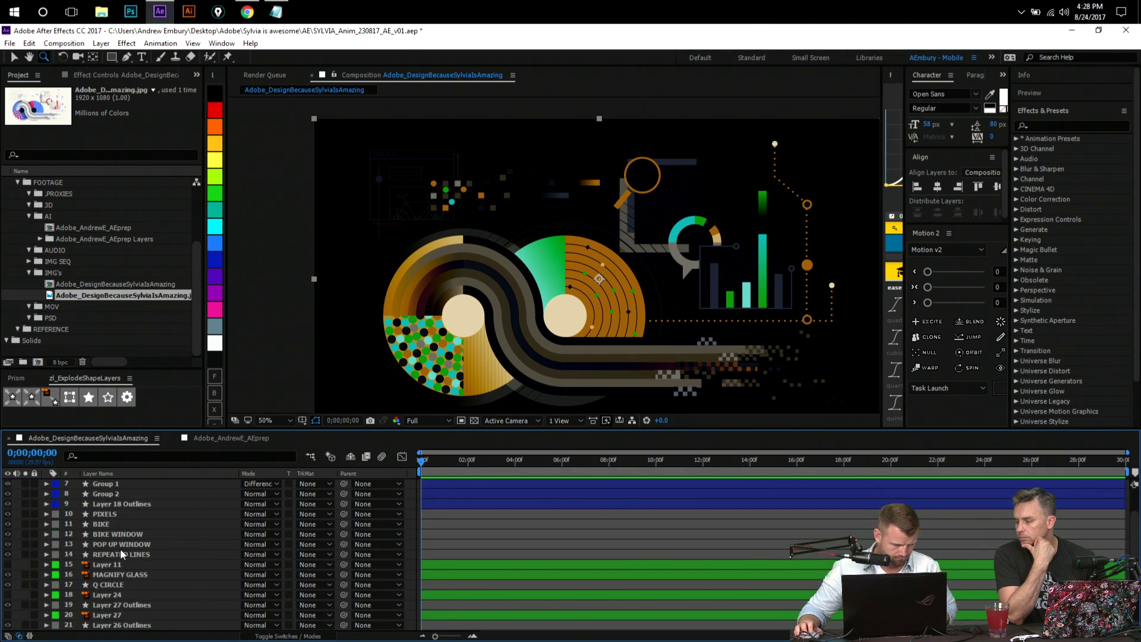
click(110, 554)
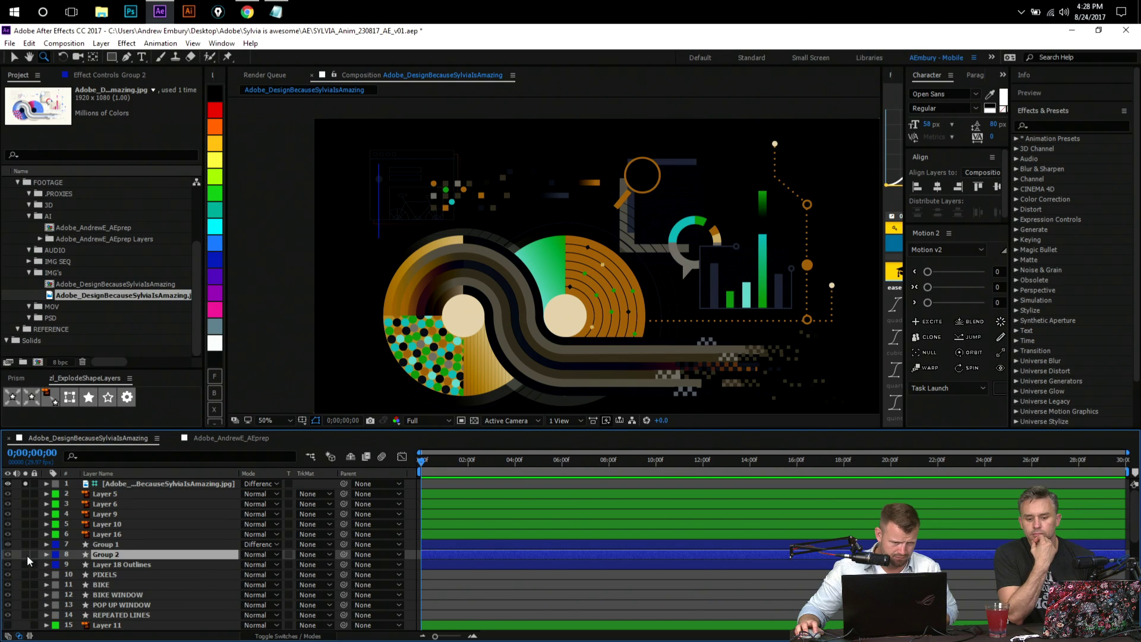
click(423, 202)
click(487, 235)
key(v)
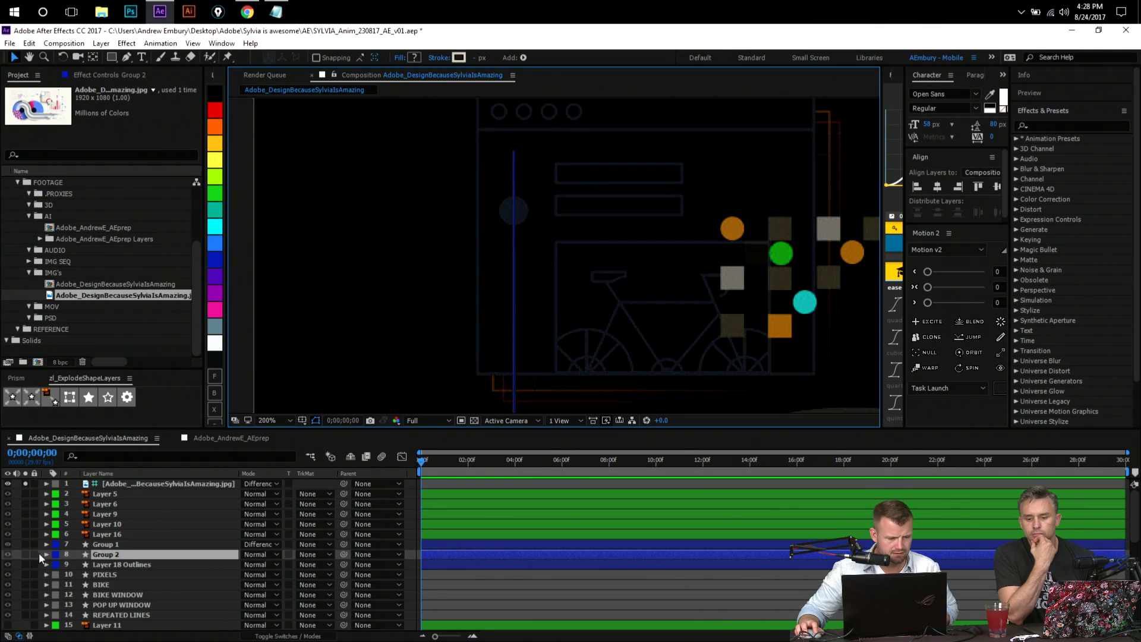
click(25, 554)
key(z)
click(560, 201)
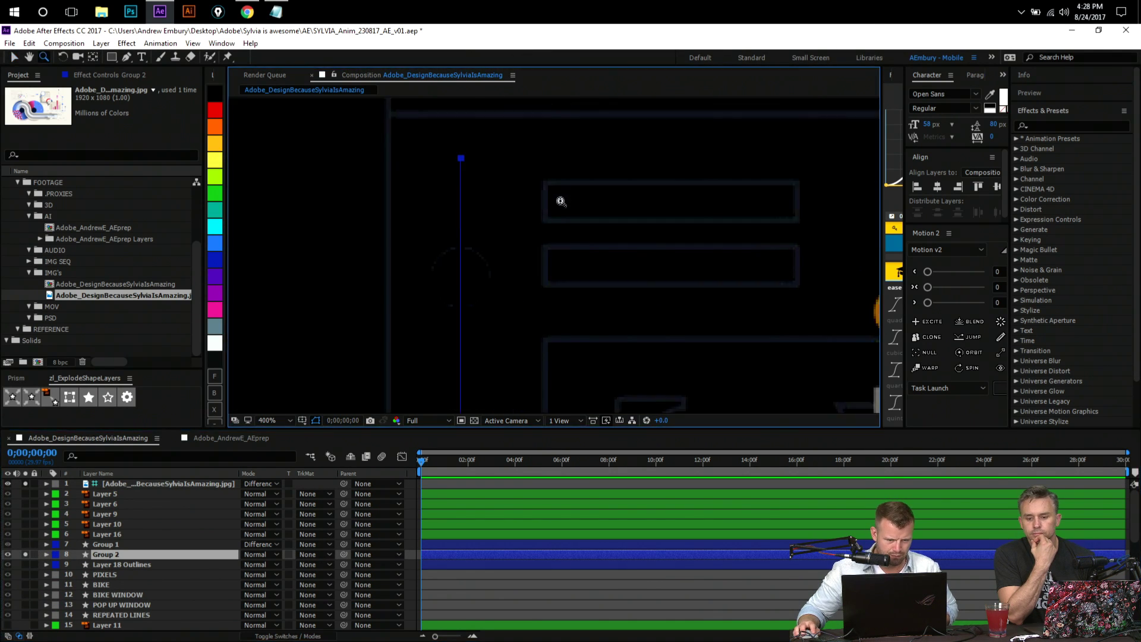
alt+click(474, 263)
alt+click(568, 262)
alt+click(547, 270)
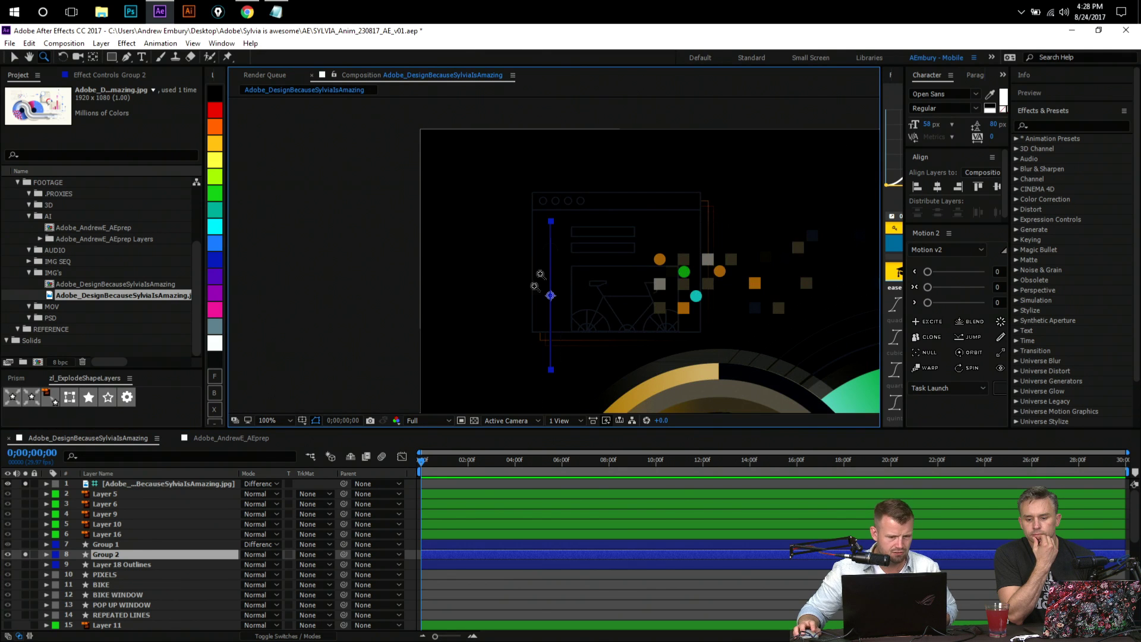
- Apply the Fill effect to Group 2 so the slider stands out against the reference
key(ctrl+space)
text(fi)
key(Return)
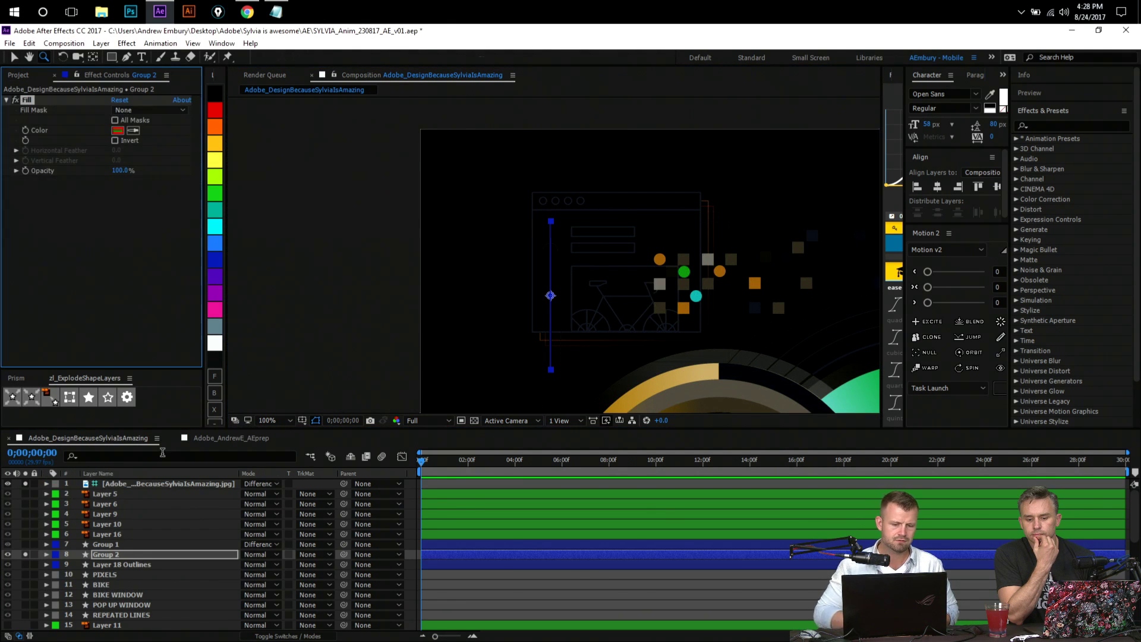
key(v)
click(138, 207)
click(331, 306)
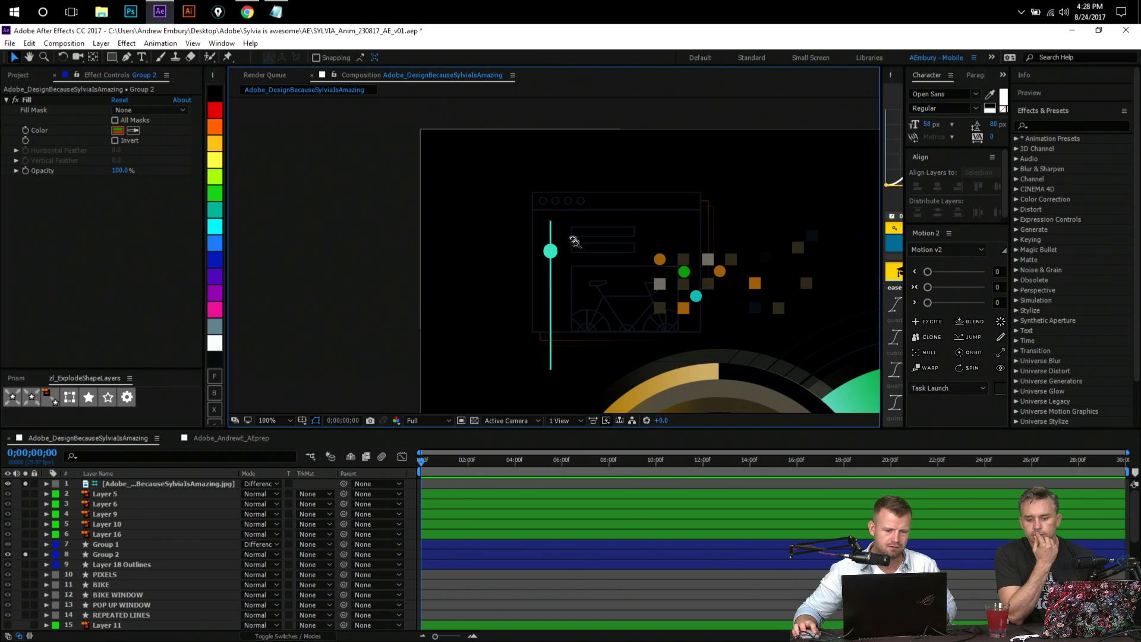
click(574, 240)
key(z)
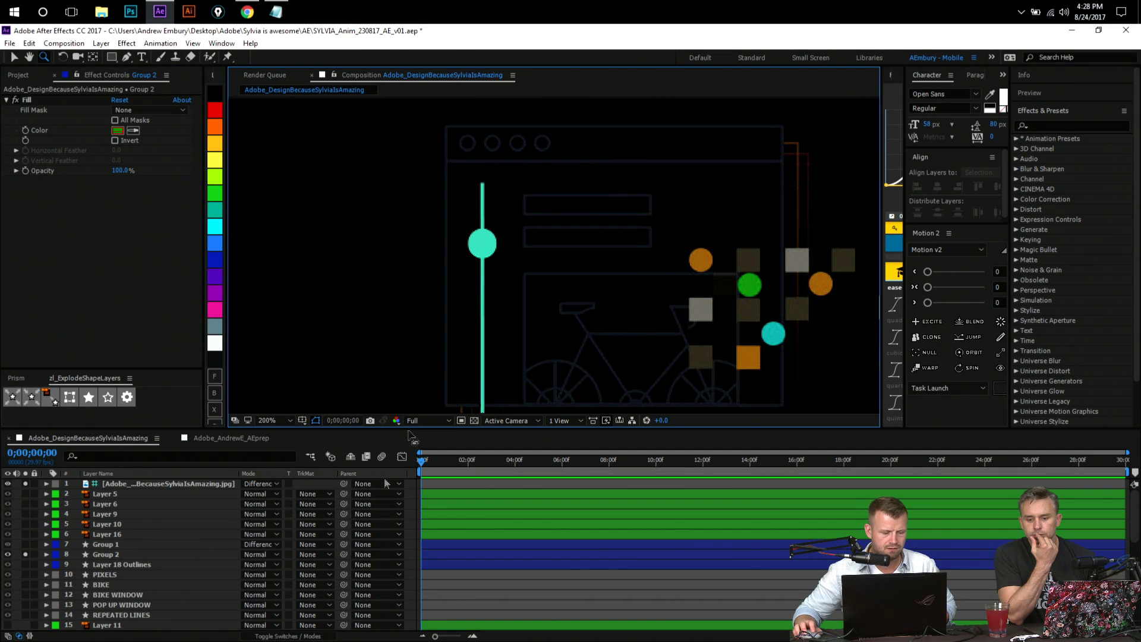
- Examine the Difference comparison between the slider and the JPG reference across the whole composition
click(261, 484)
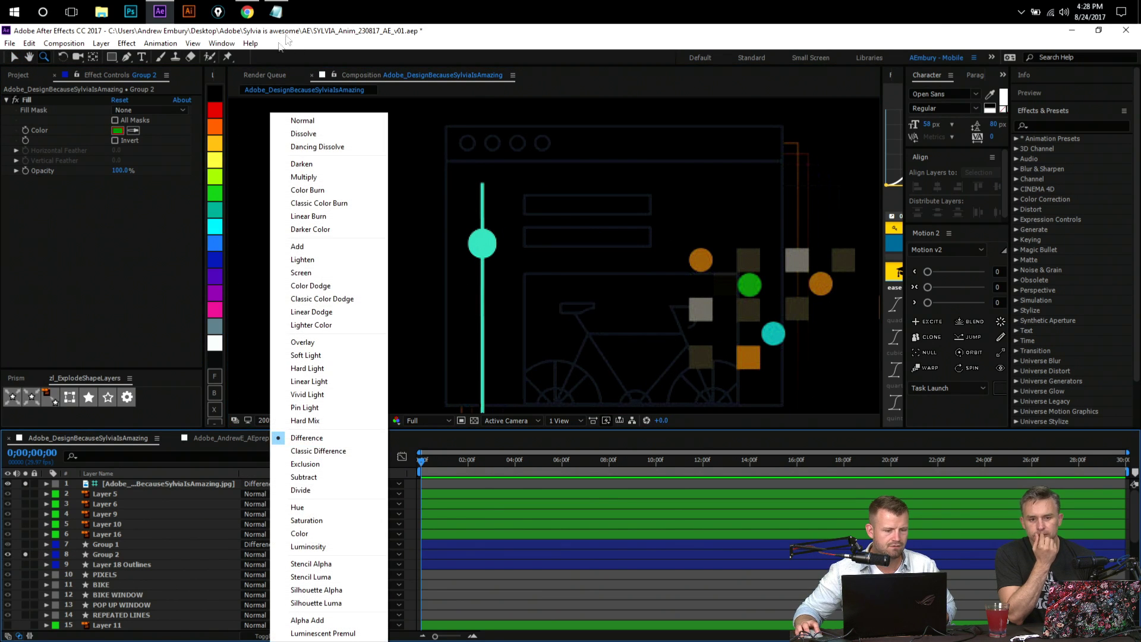
click(148, 324)
alt+click(705, 280)
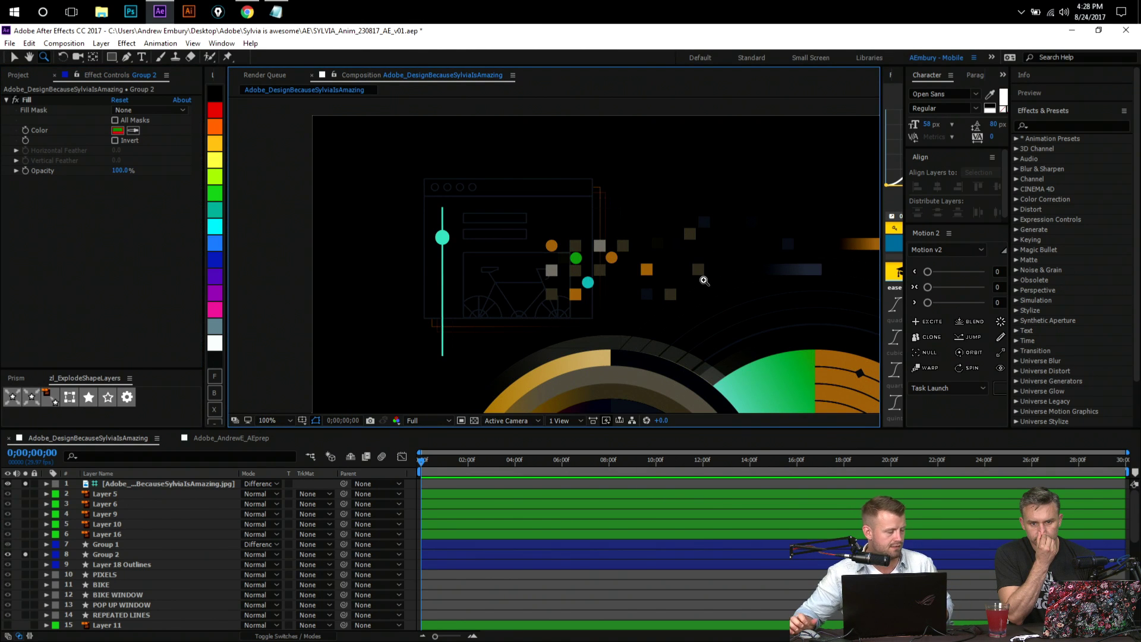
alt+click(697, 291)
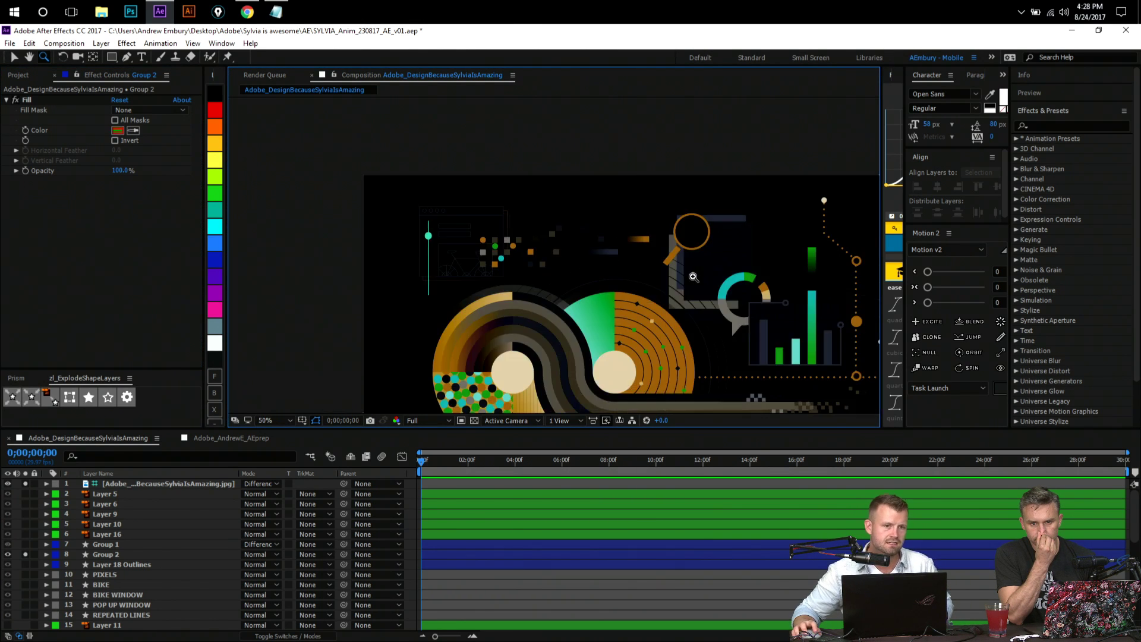
drag(613, 214, 574, 178)
- Take a snapshot of the current composition frame, view it in the snapshot gallery and close the gallery
key(ctrl+/)
key(Delete)
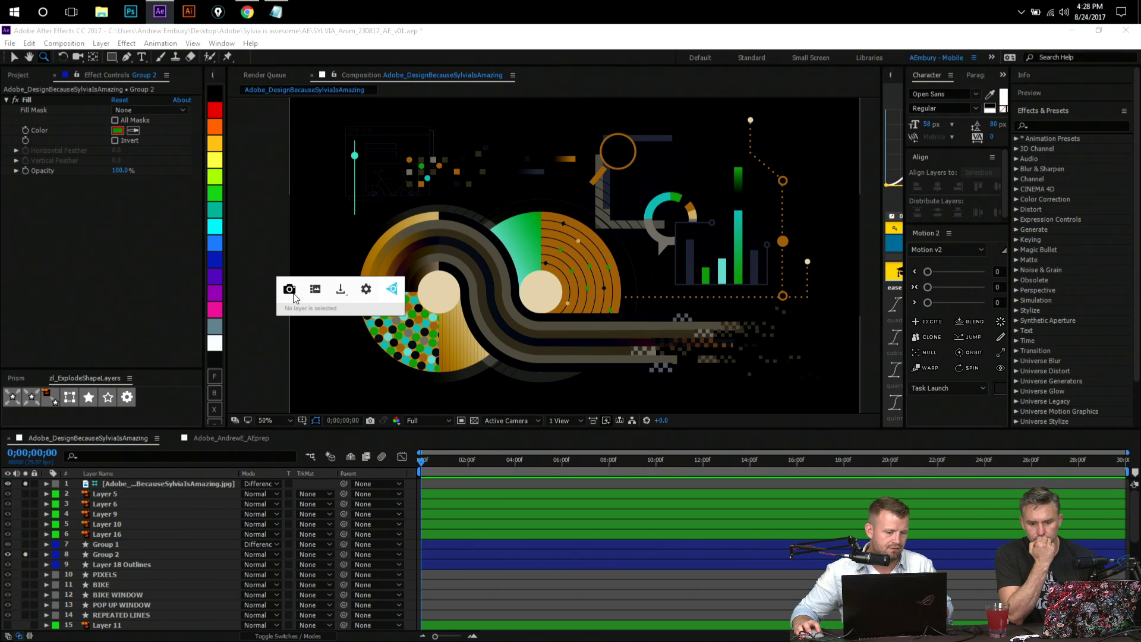
click(290, 290)
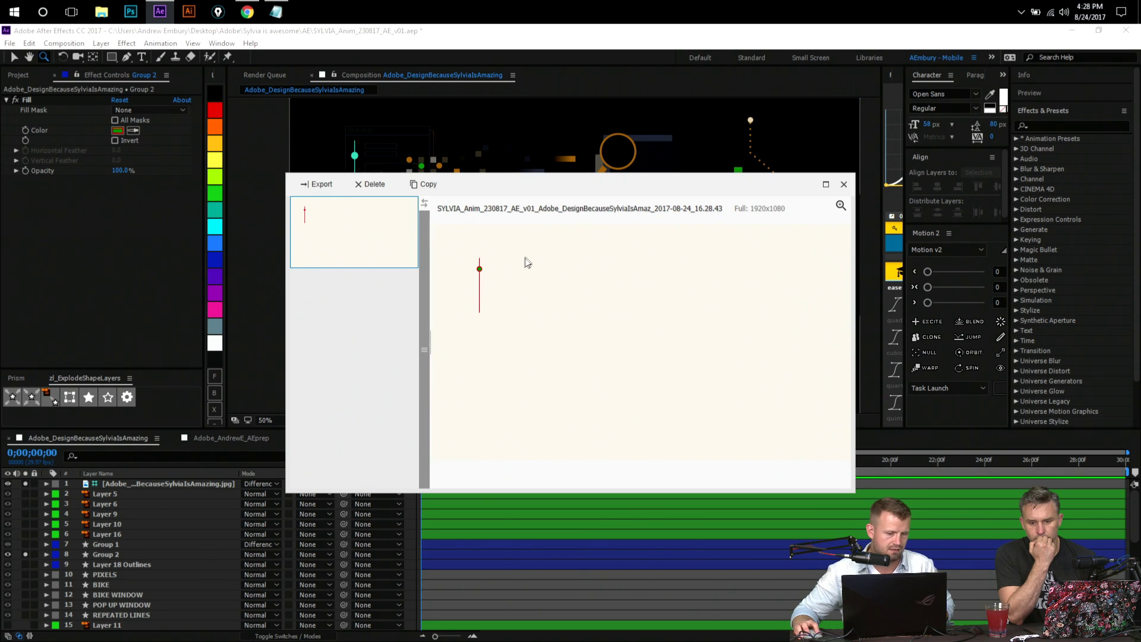
click(845, 184)
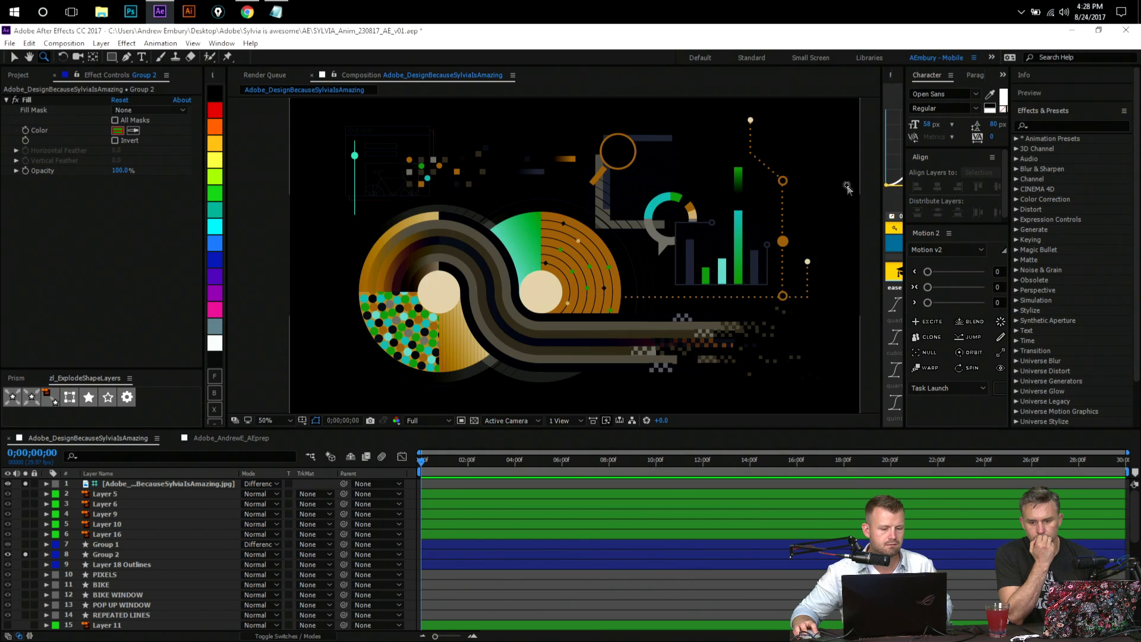
- Remove the Fill effect from the Group 2 slider layer
click(37, 102)
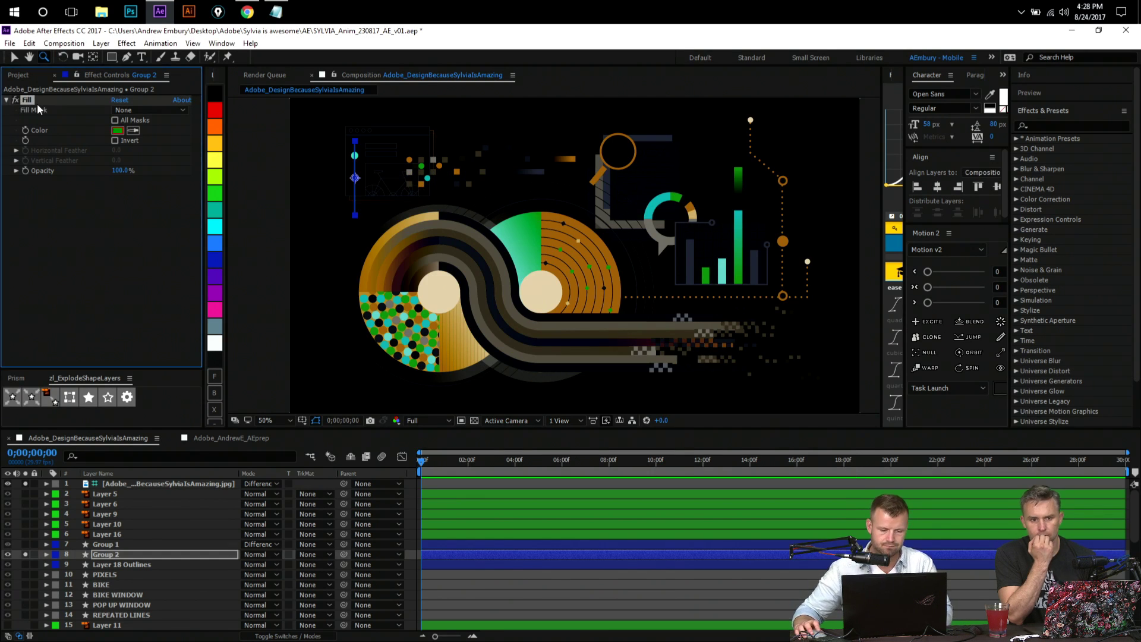
key(Delete)
click(109, 558)
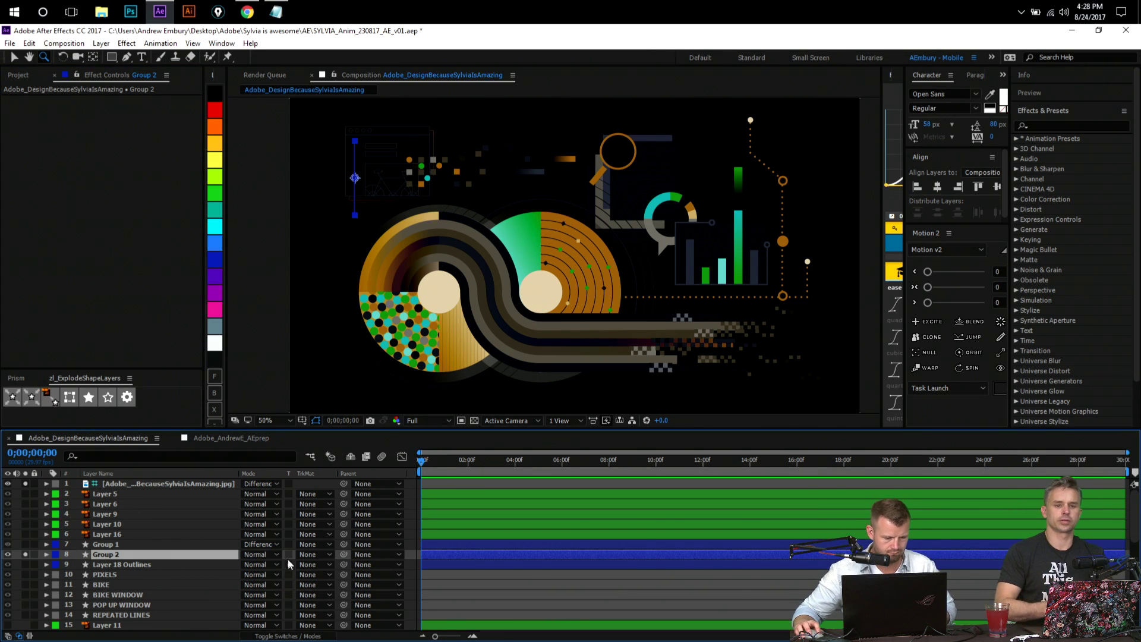
- Reset the Group 1 layer's blending mode to Normal and delete the layer
click(259, 544)
click(279, 118)
click(108, 545)
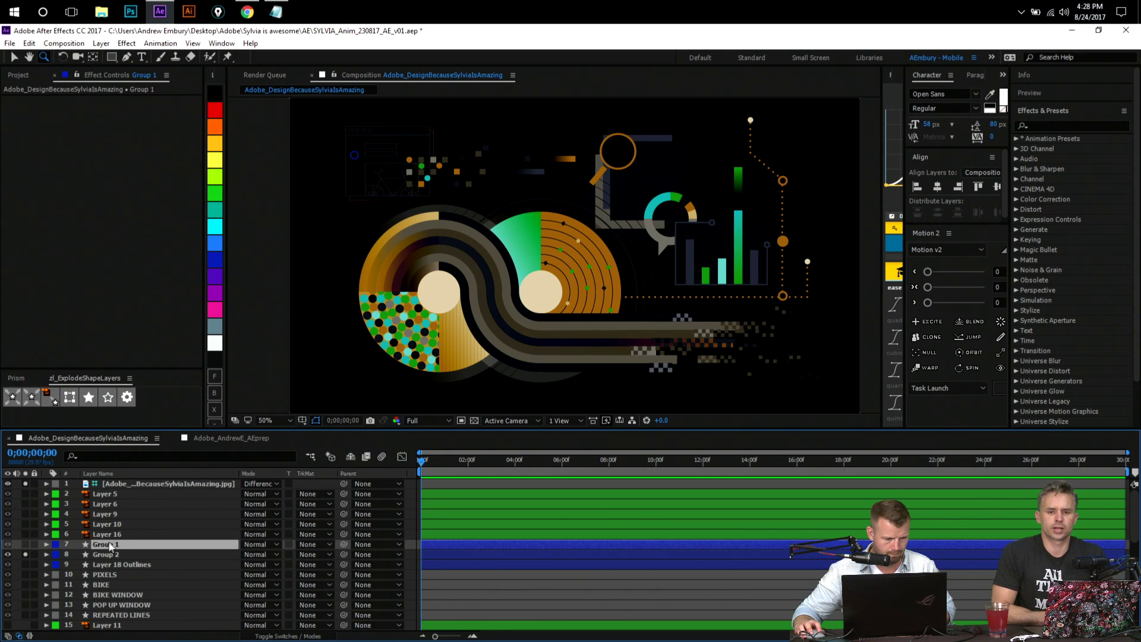
key(Delete)
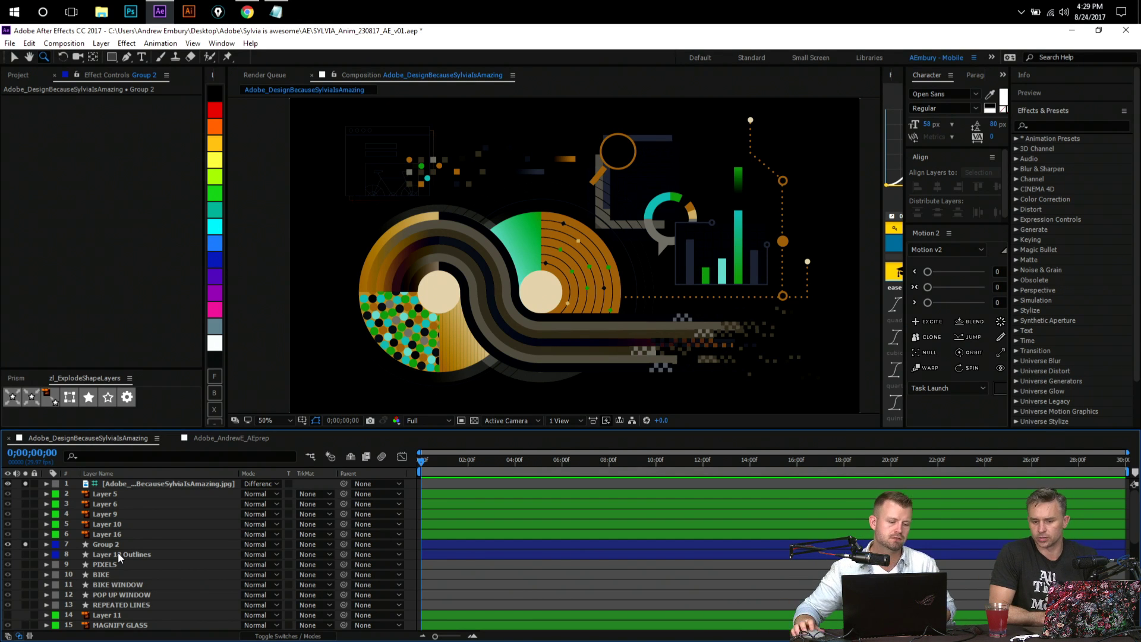
click(122, 544)
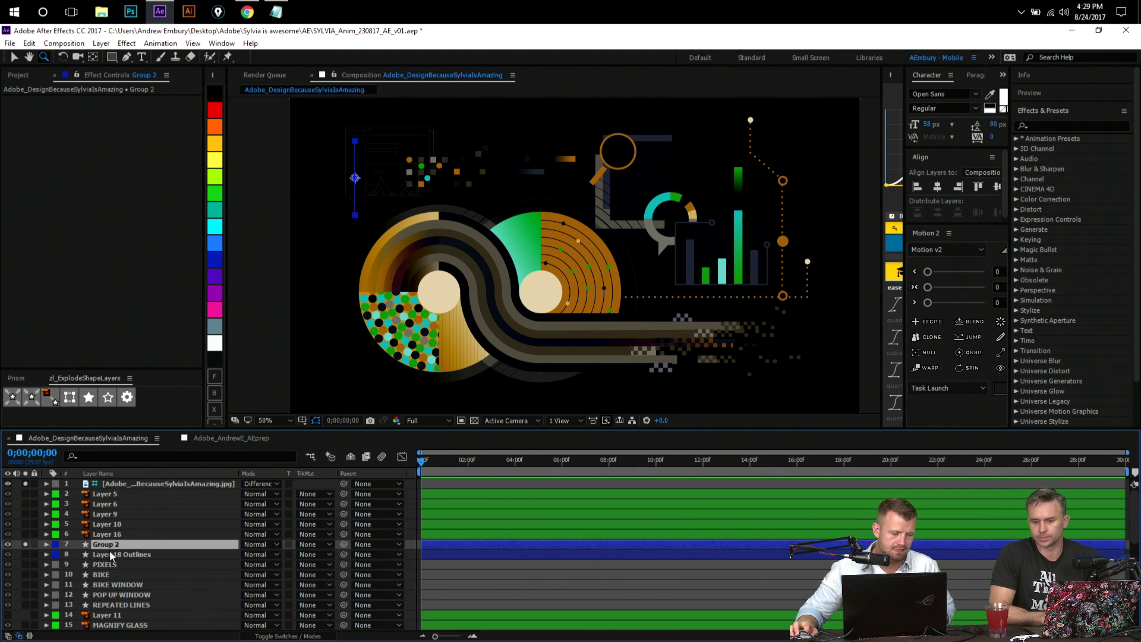
click(34, 484)
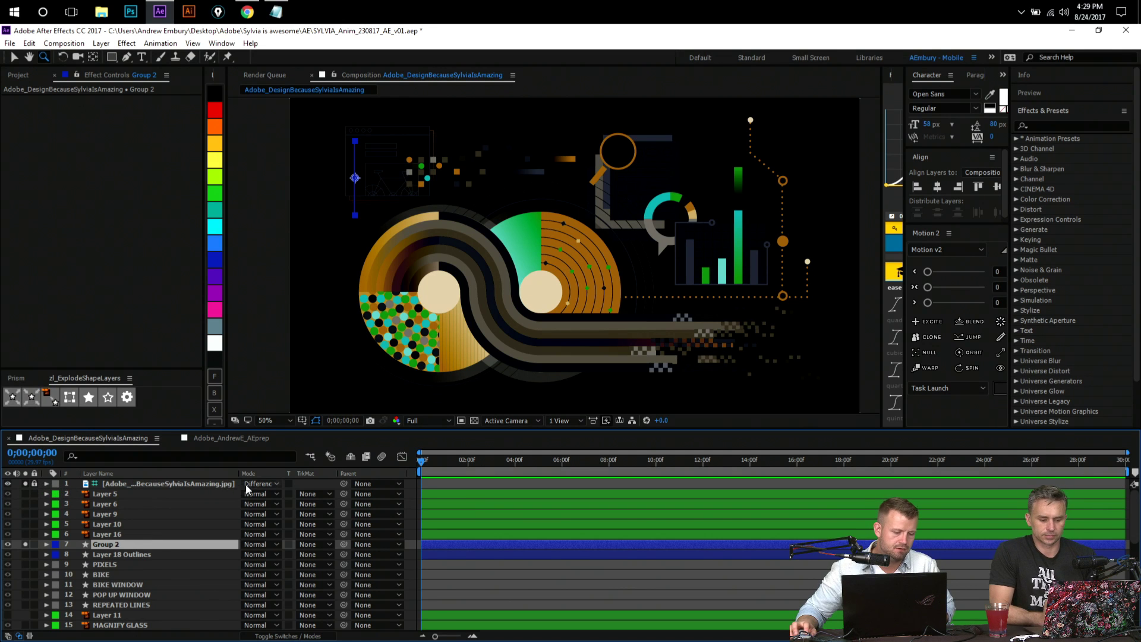
click(51, 479)
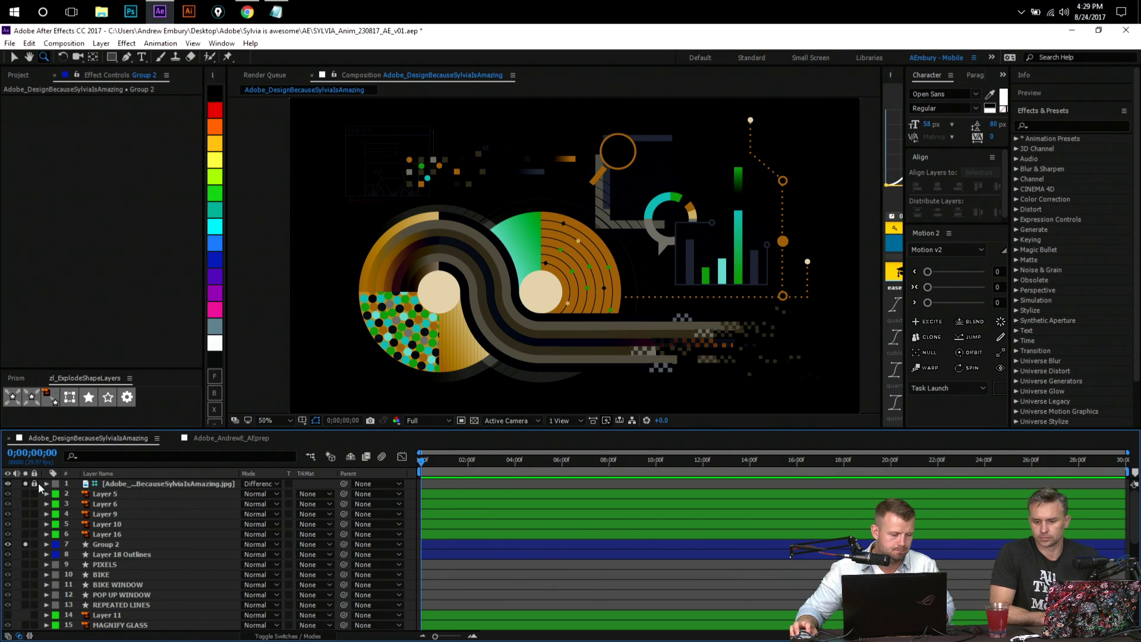
click(35, 483)
click(268, 483)
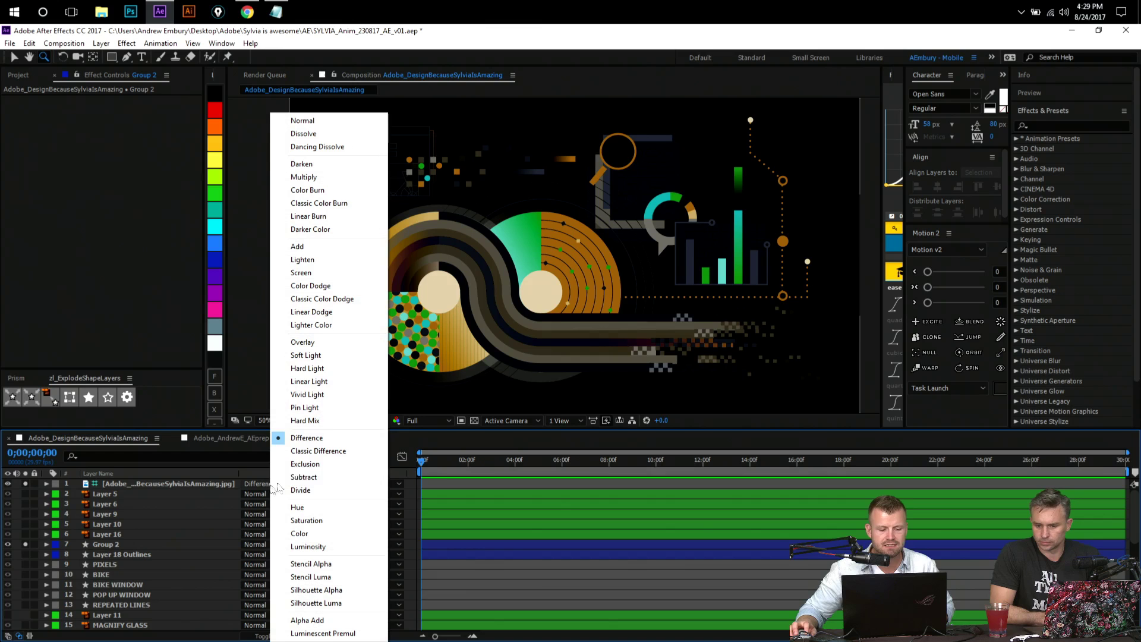
click(342, 437)
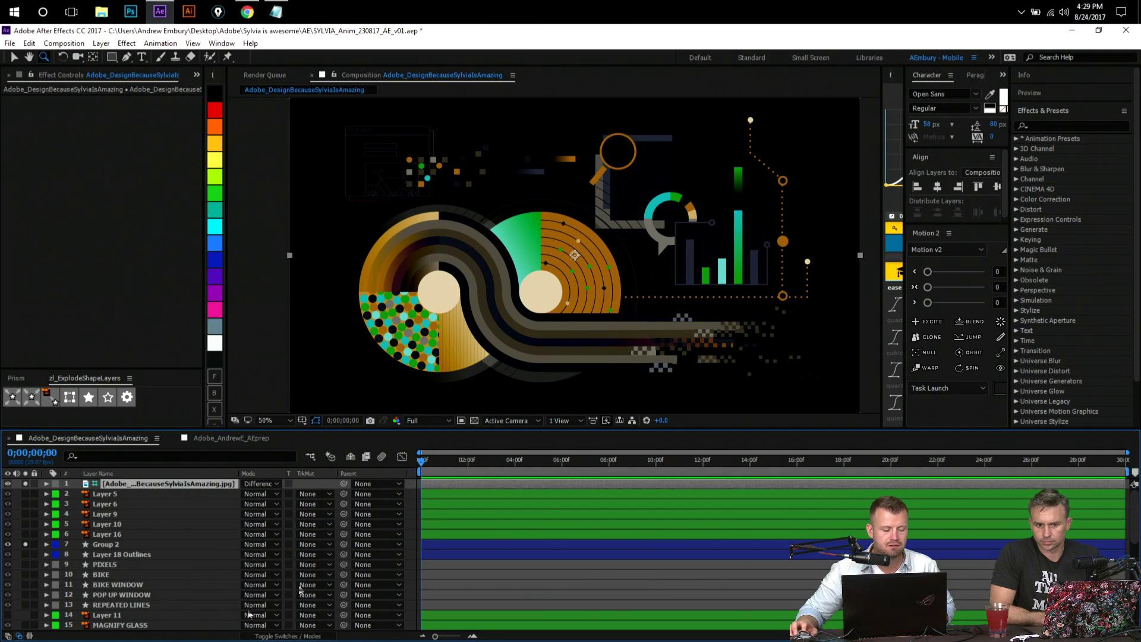
- Solo the BIKE layer, inspect closely how its lines match the reference, and turn its solo off again
scroll(158, 584, down, 3)
click(89, 515)
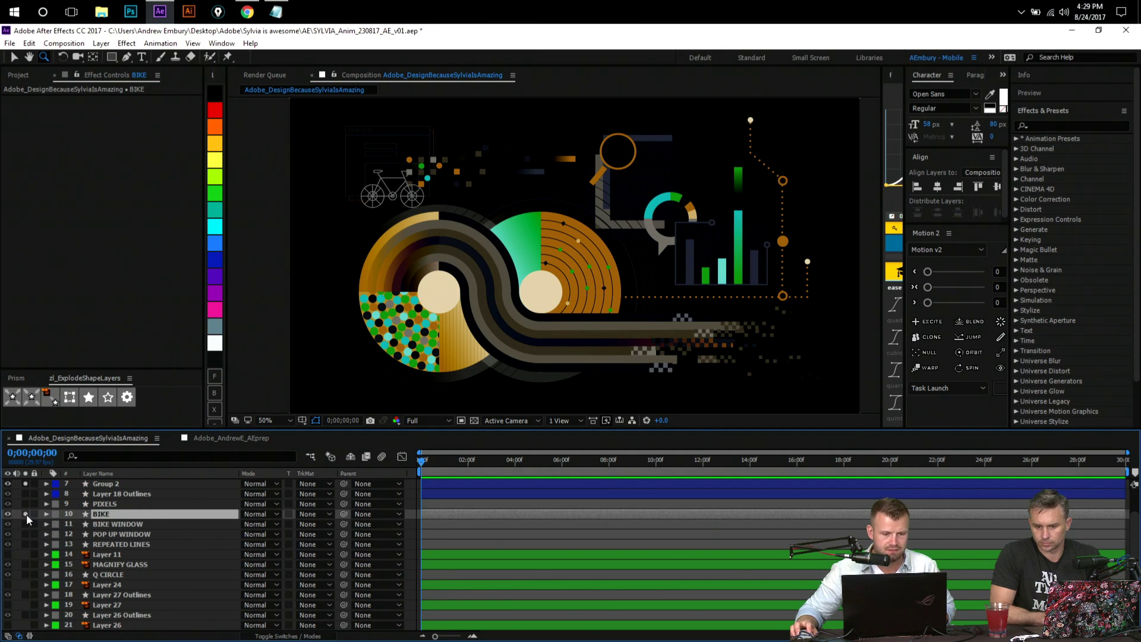
click(478, 176)
click(373, 289)
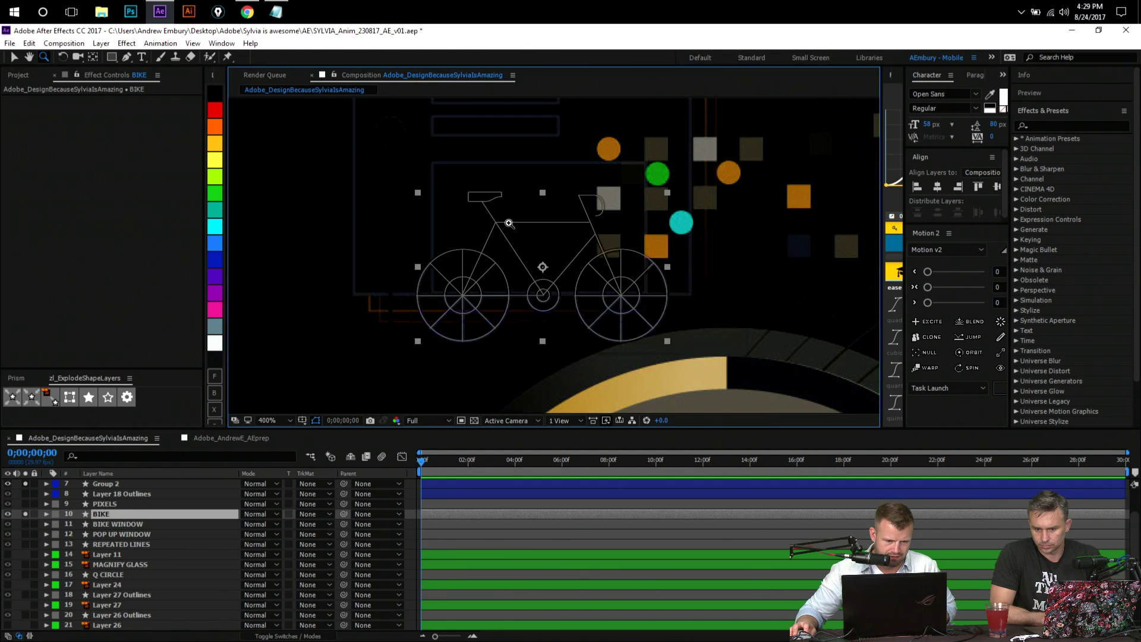
click(501, 226)
key(v)
click(22, 514)
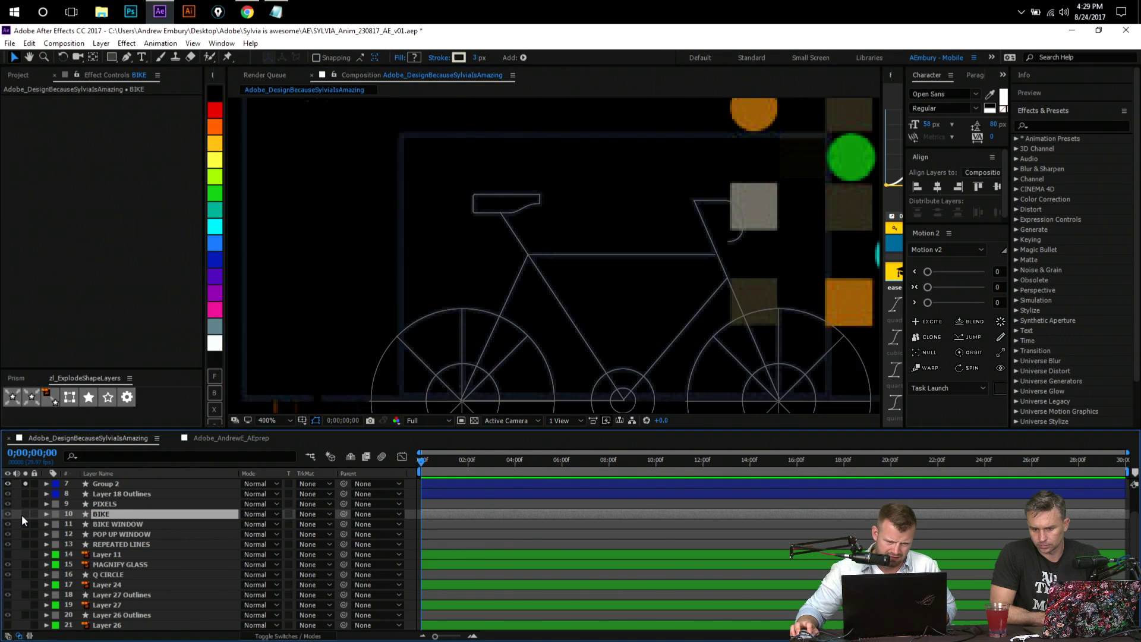
click(24, 514)
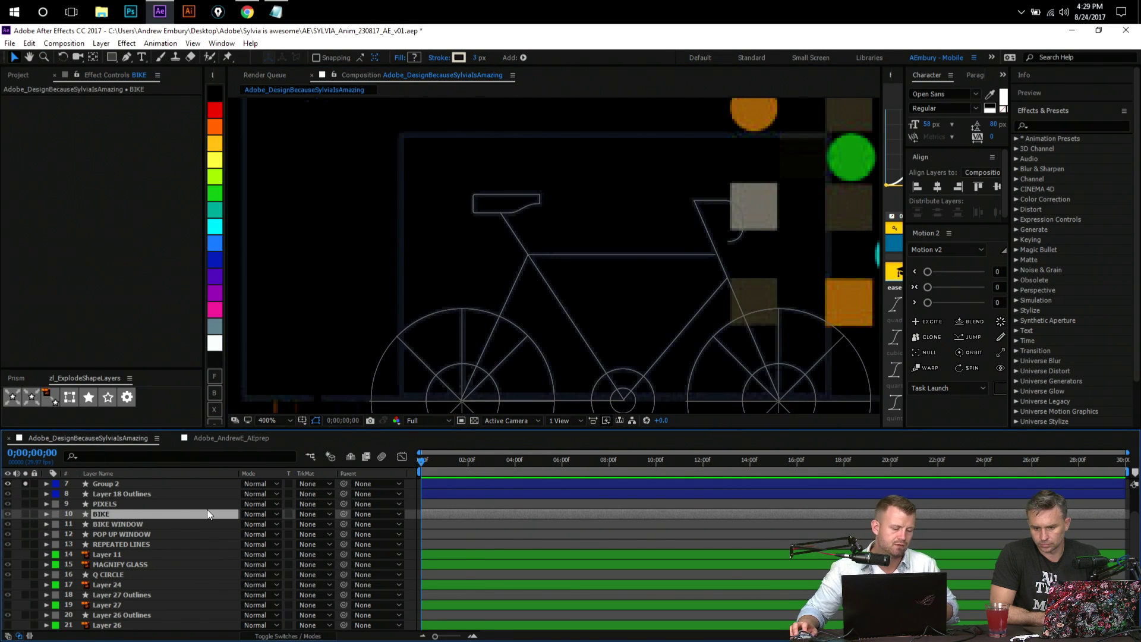
- Select the PIXELS layer and toggle its solo on and off to compare its shapes with the reference
click(71, 504)
key(z)
alt+click(794, 259)
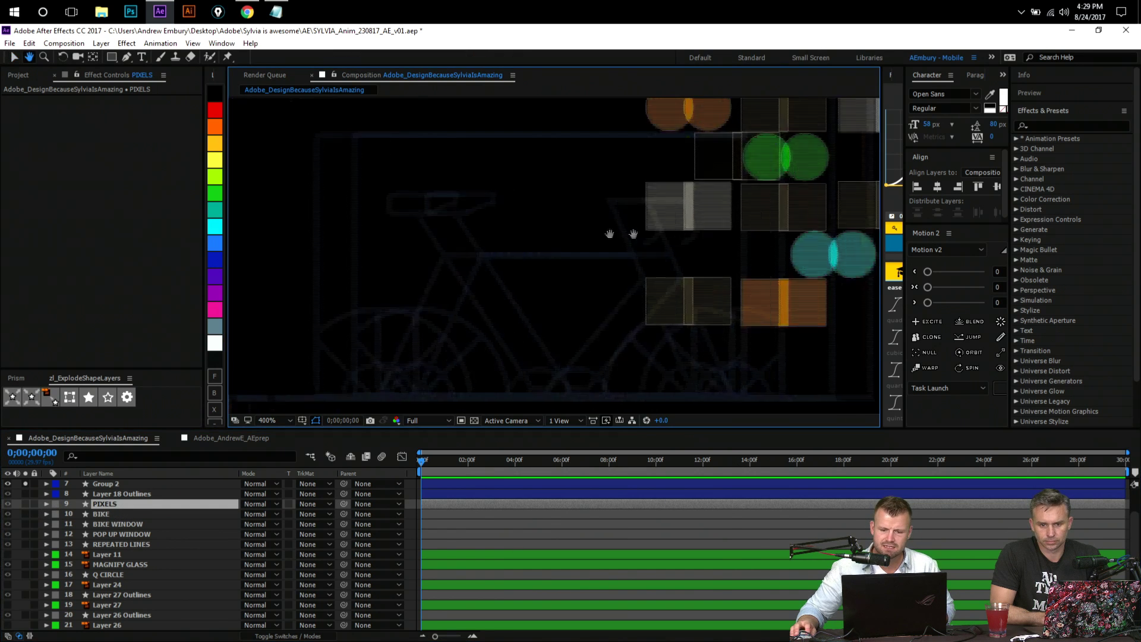
drag(716, 363, 645, 328)
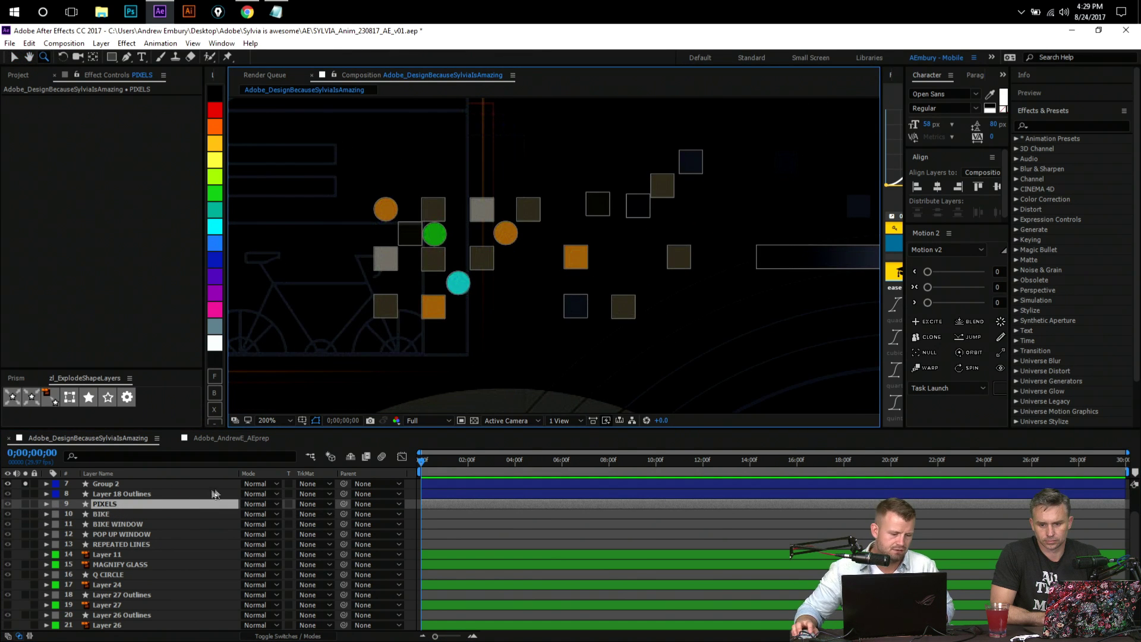
click(27, 505)
click(27, 505)
click(27, 505)
click(27, 505)
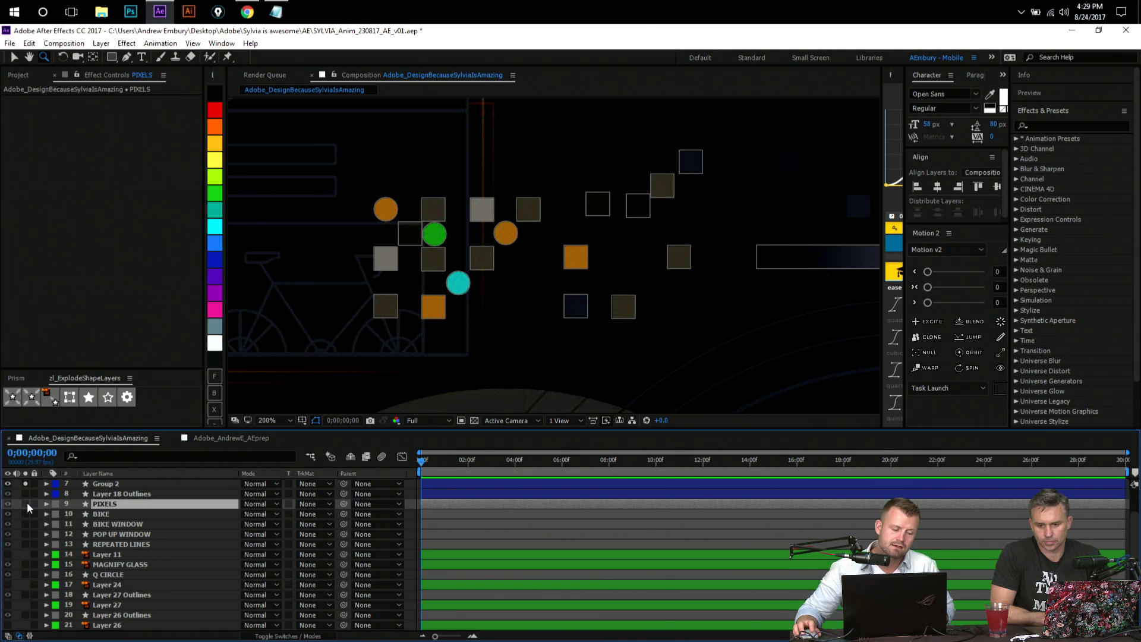
- Set the JPG reference layer's blending mode to Normal and hide the layer
click(209, 484)
scroll(211, 494, up, 3)
click(145, 474)
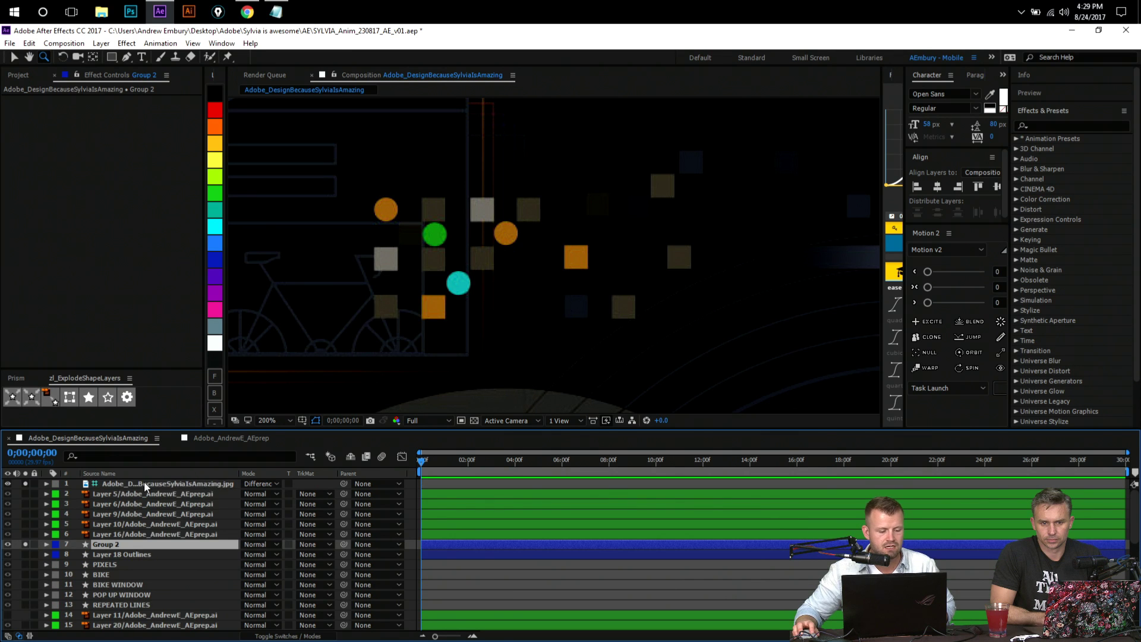
click(146, 485)
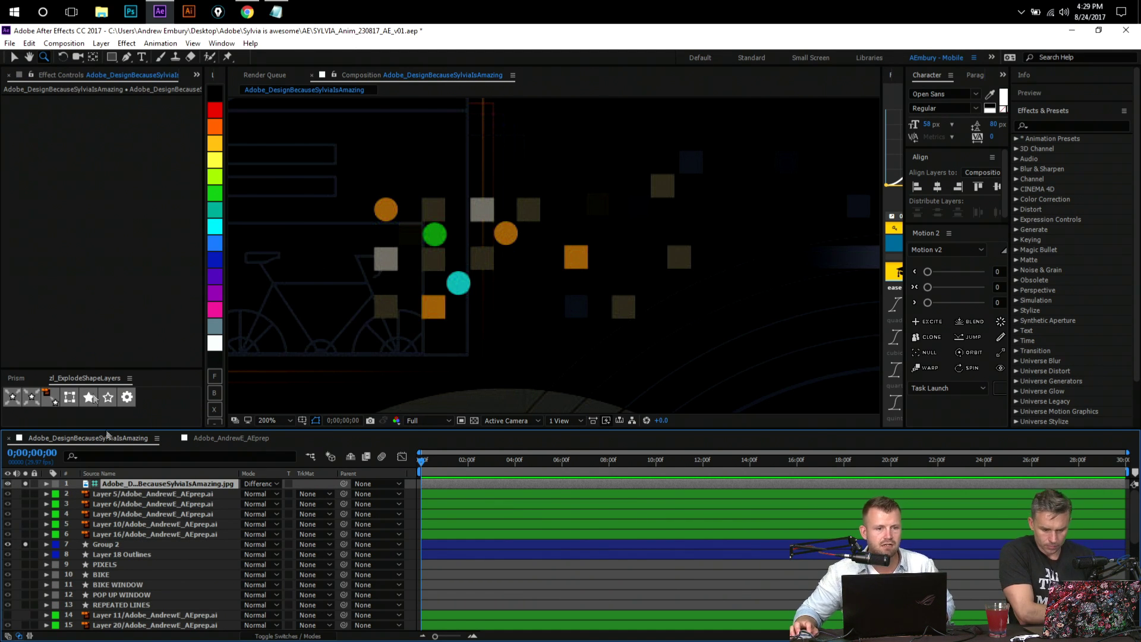
click(260, 484)
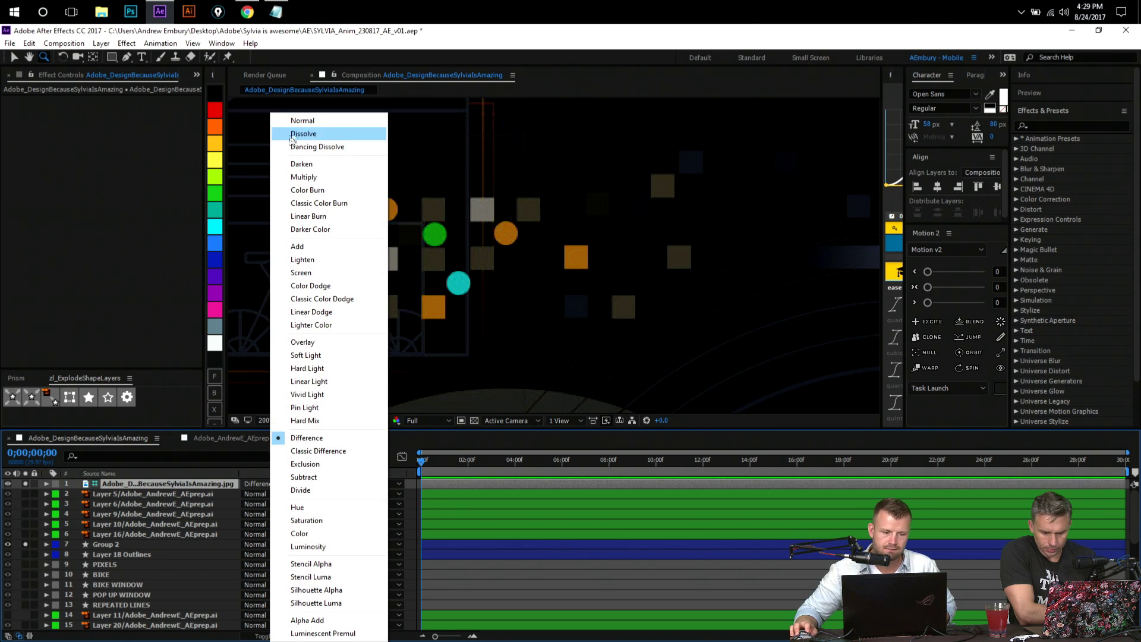
click(303, 120)
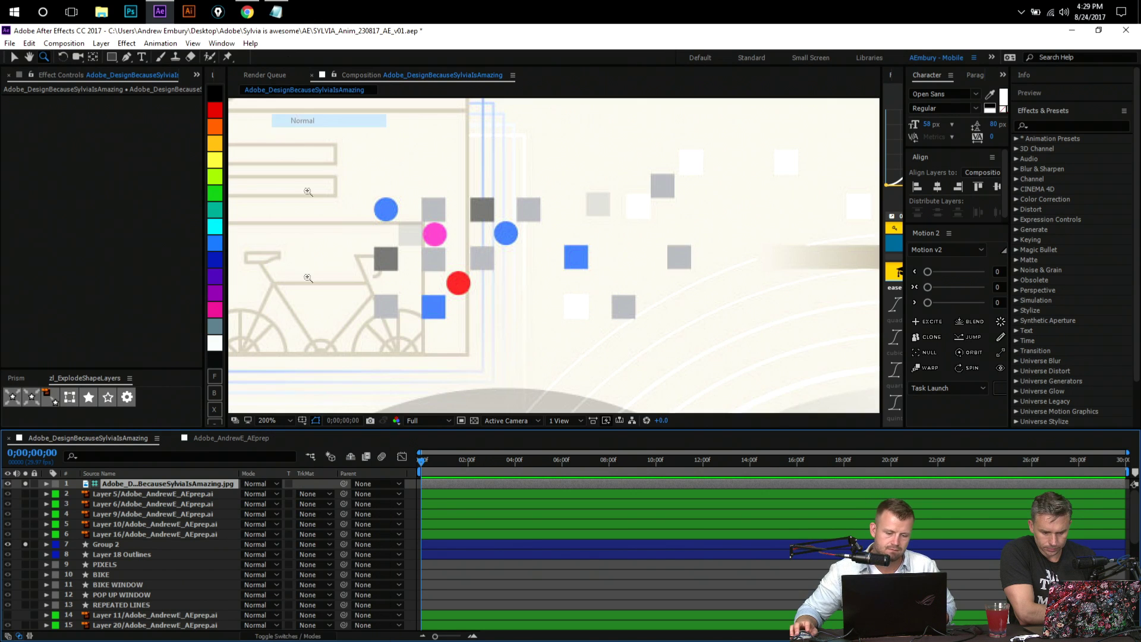
click(8, 484)
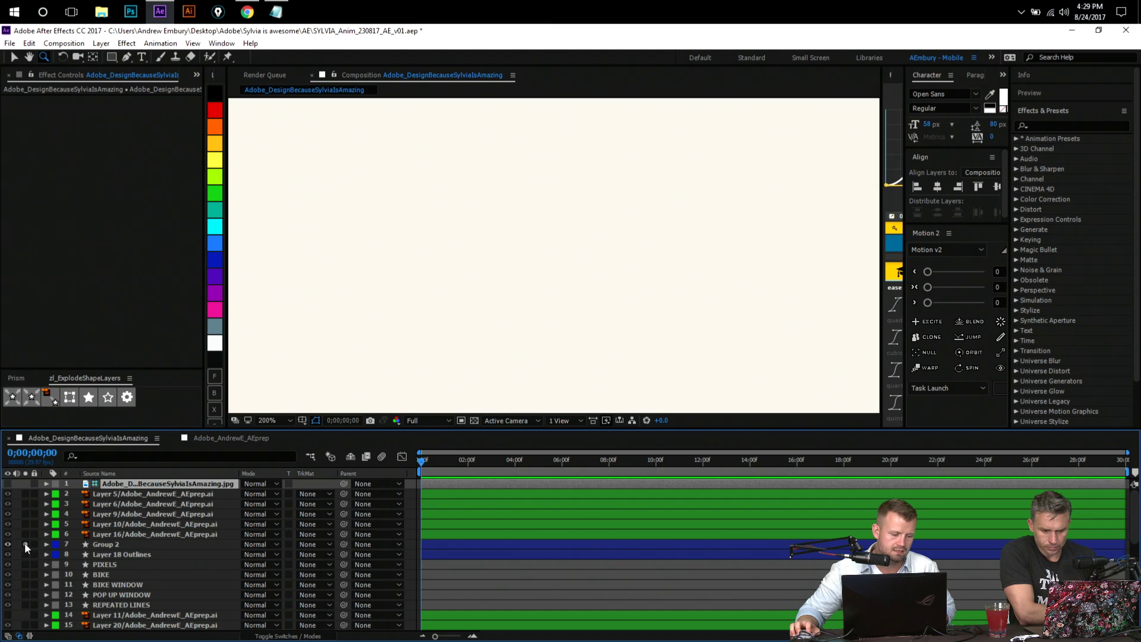
- Explode the Layer 18 Outlines shape layer into a separate shape layer for each of its groups
click(25, 545)
scroll(445, 237, down, 1)
click(112, 542)
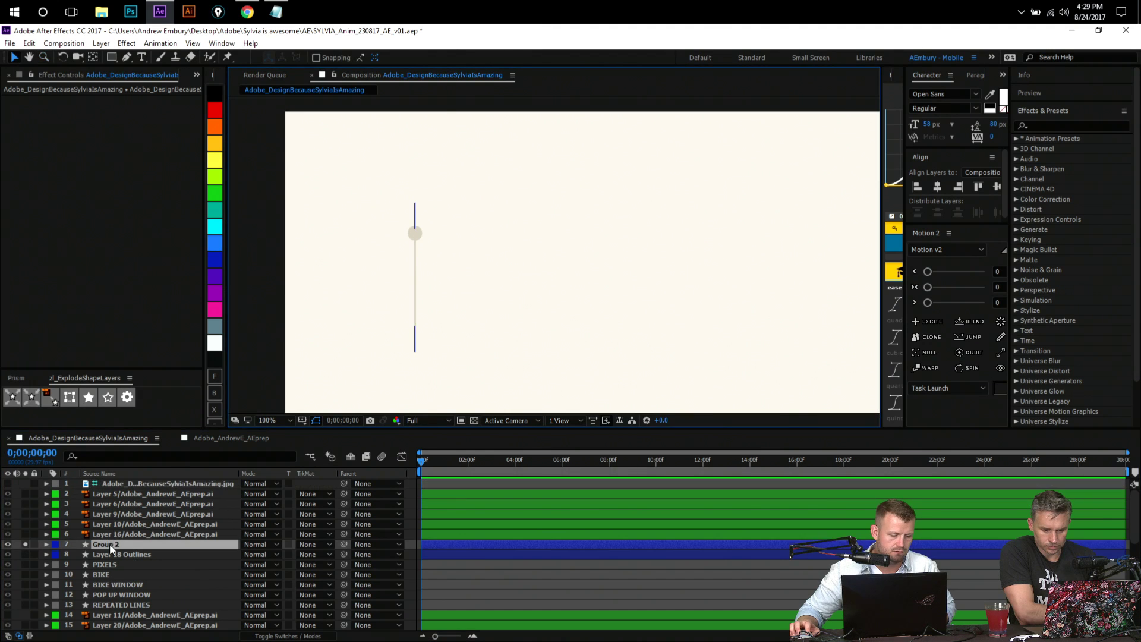
click(112, 554)
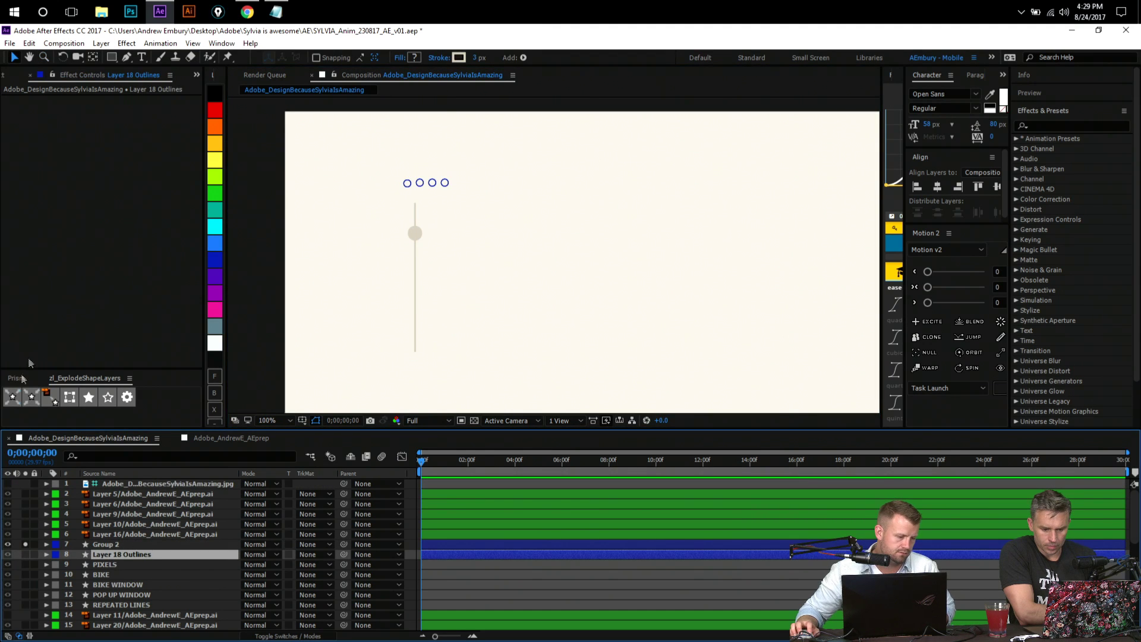
click(29, 398)
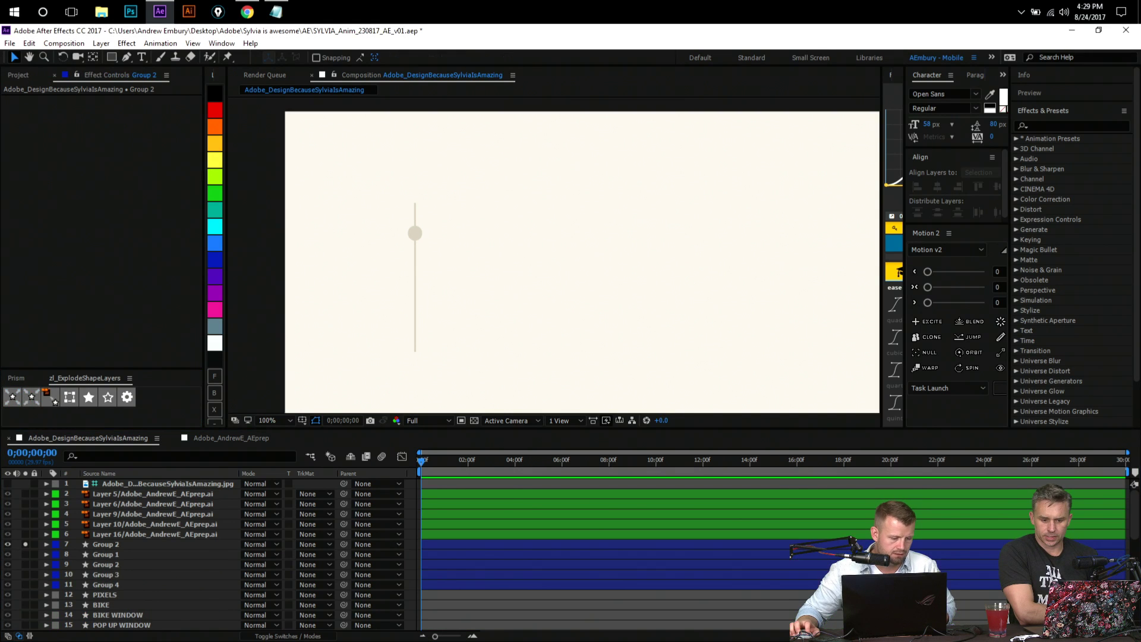
- Rename the exploded Group 4 layer as CIRCLE 01
click(90, 588)
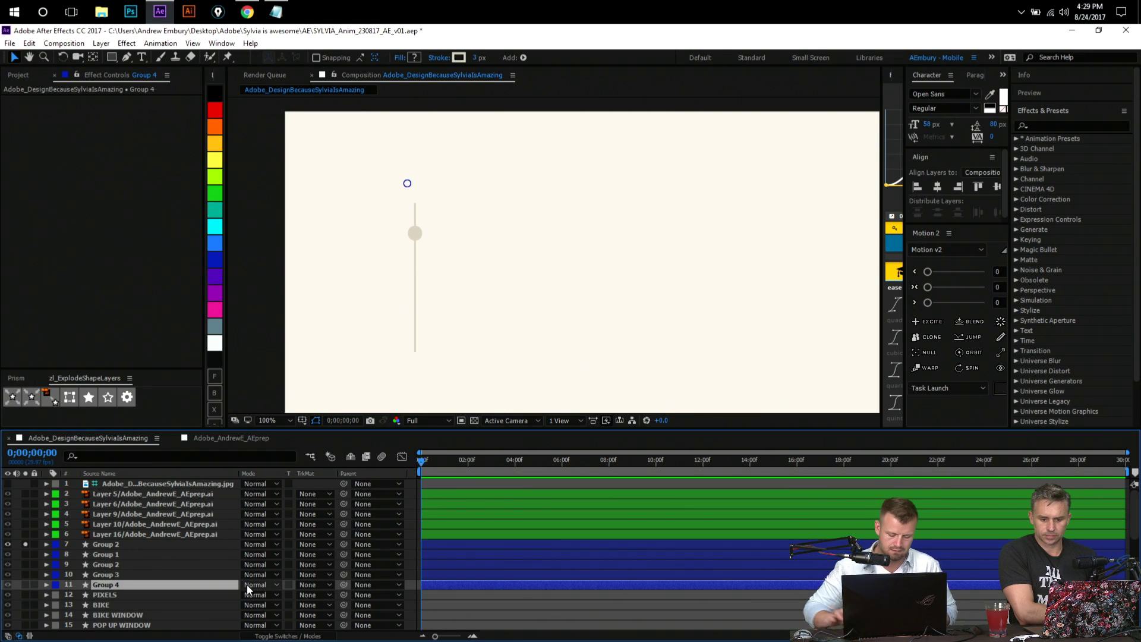
key(Return)
text(C)
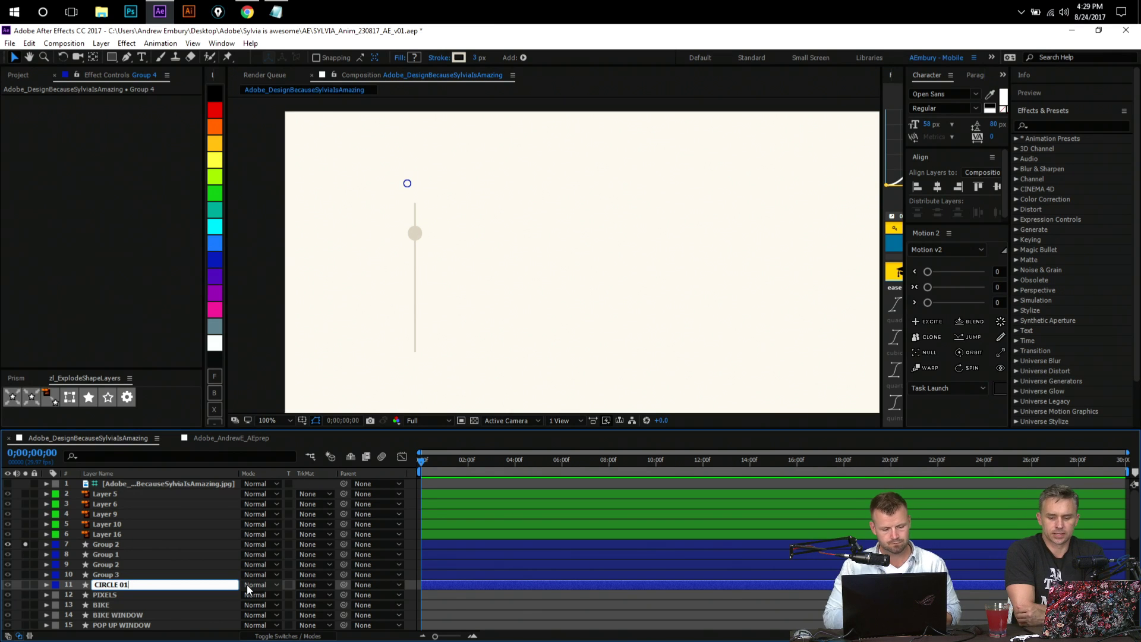
text(IRCLE 01)
key(Return)
- Rename the exploded Group 3 layer as CIRCLE 02
click(152, 577)
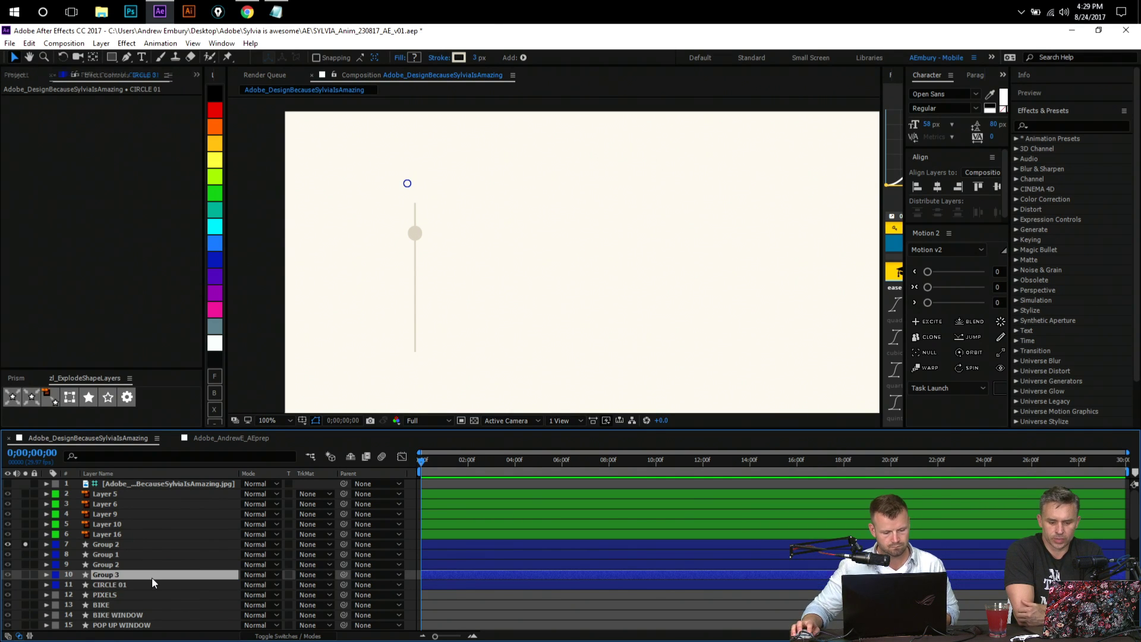
key(Return)
text(CIRCLE 01)
key(Return)
key(Return)
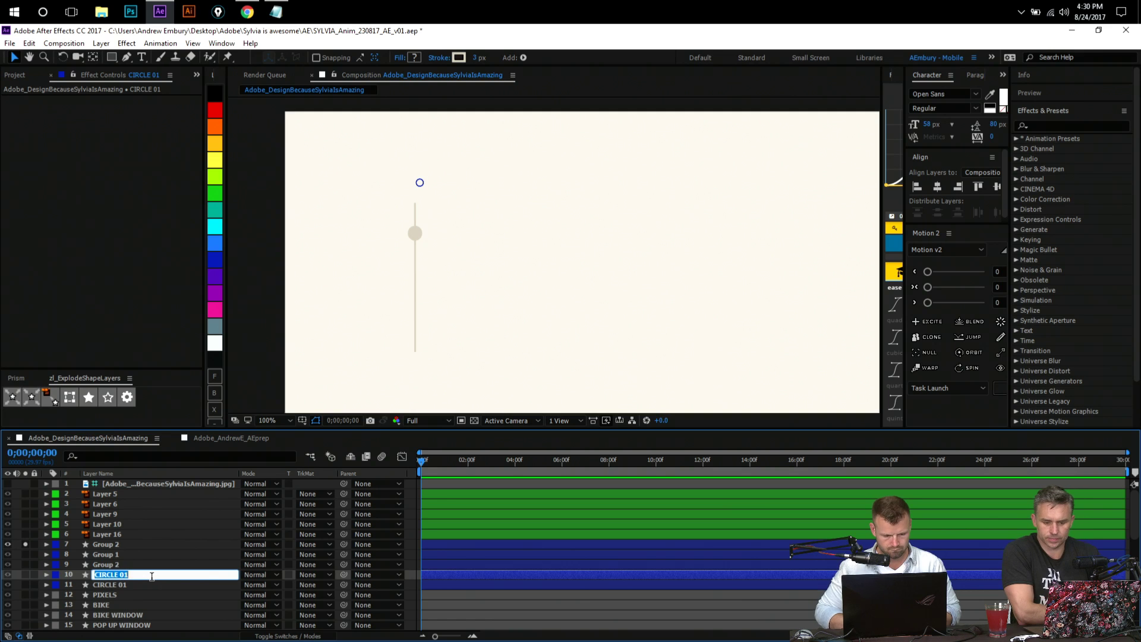
key(End)
key(shift+Left)
key(Return)
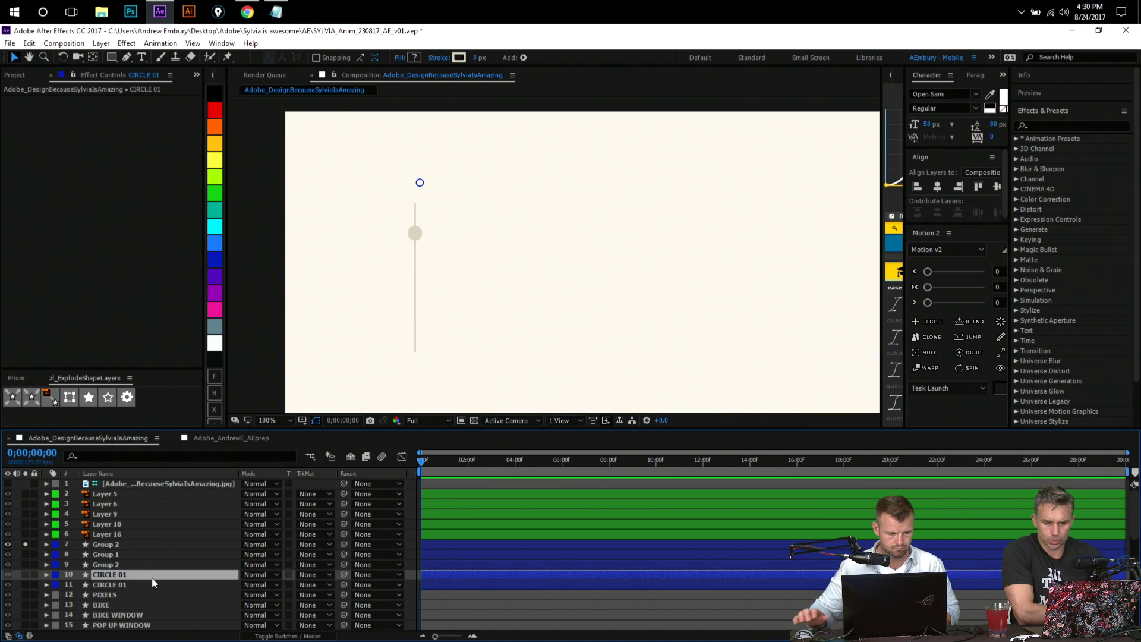
key(Return)
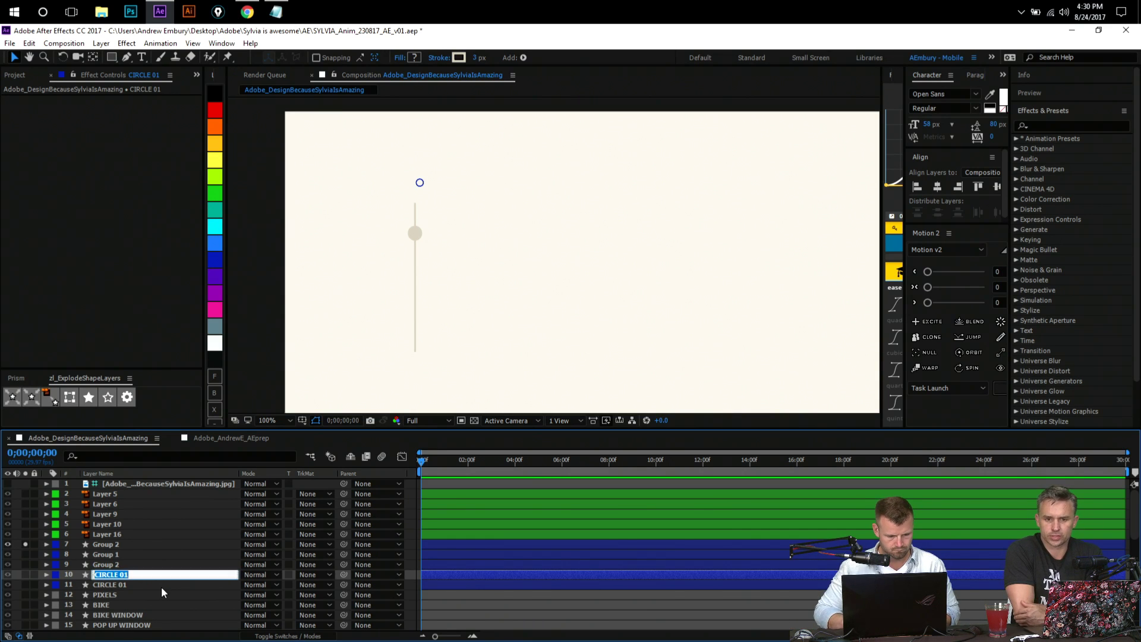
key(End)
key(BackSpace)
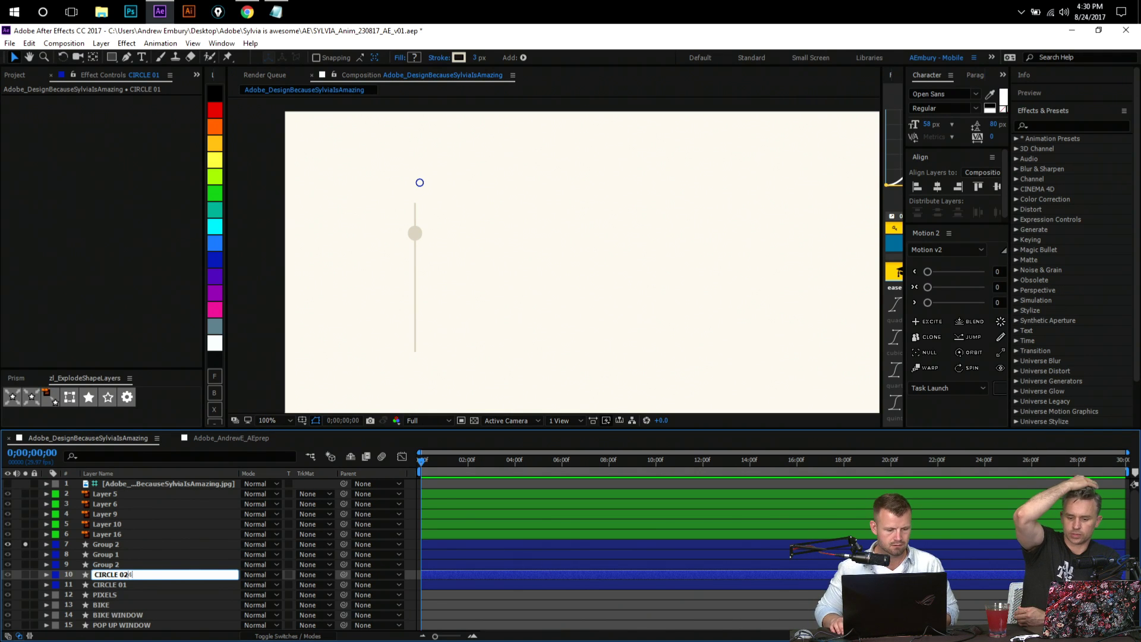
key(Return)
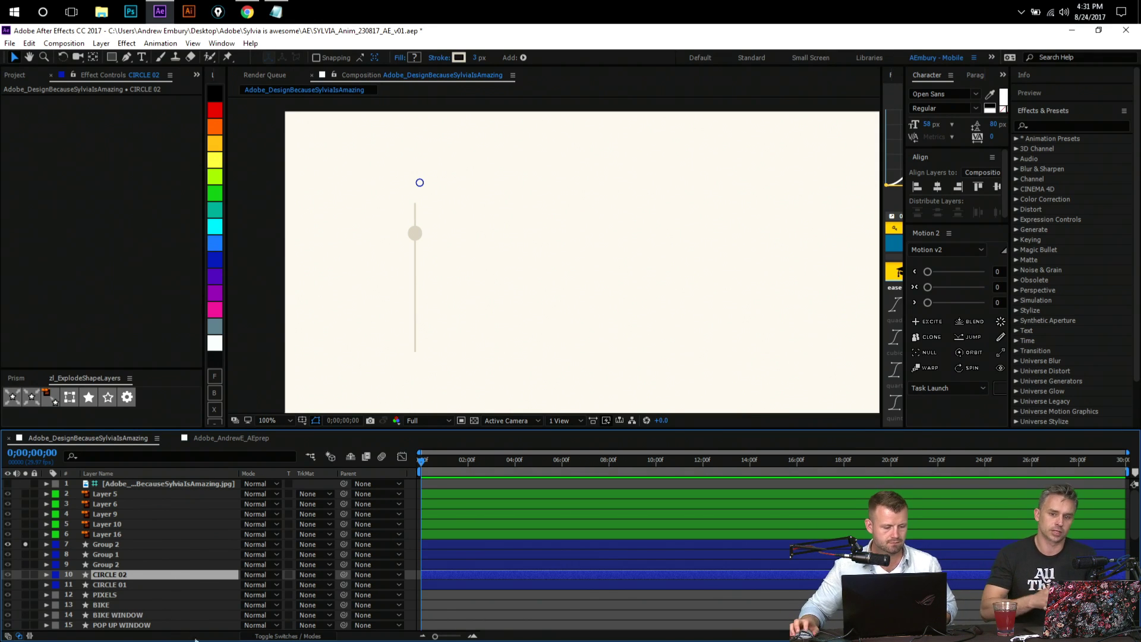
- Rename the Group 2 layer directly above CIRCLE 02 as CIRCLE 03
click(88, 543)
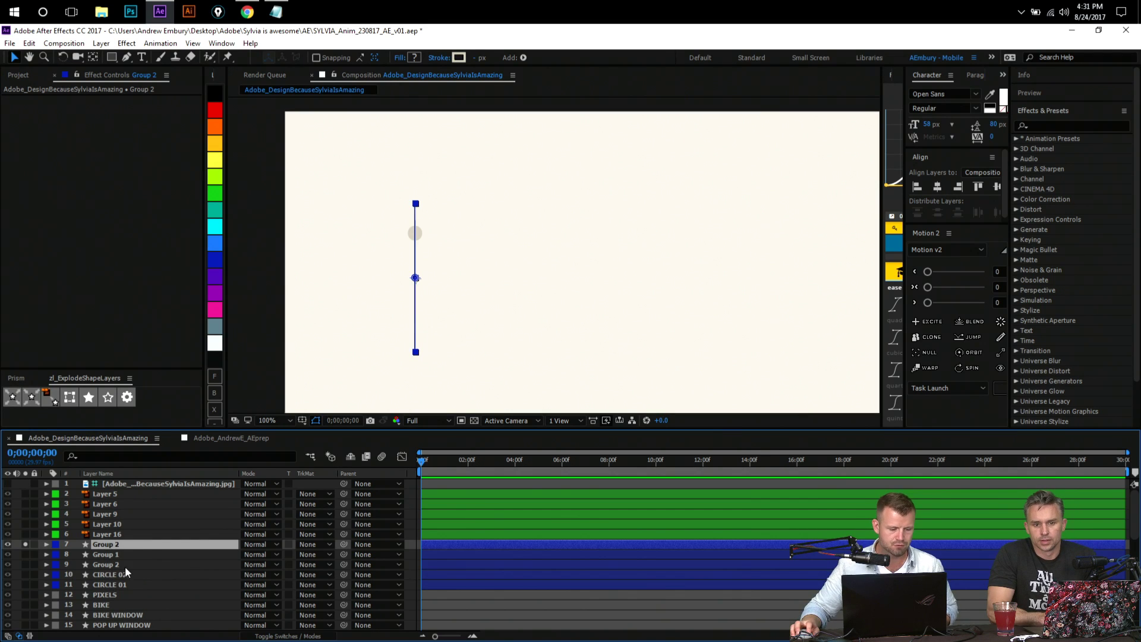
click(123, 574)
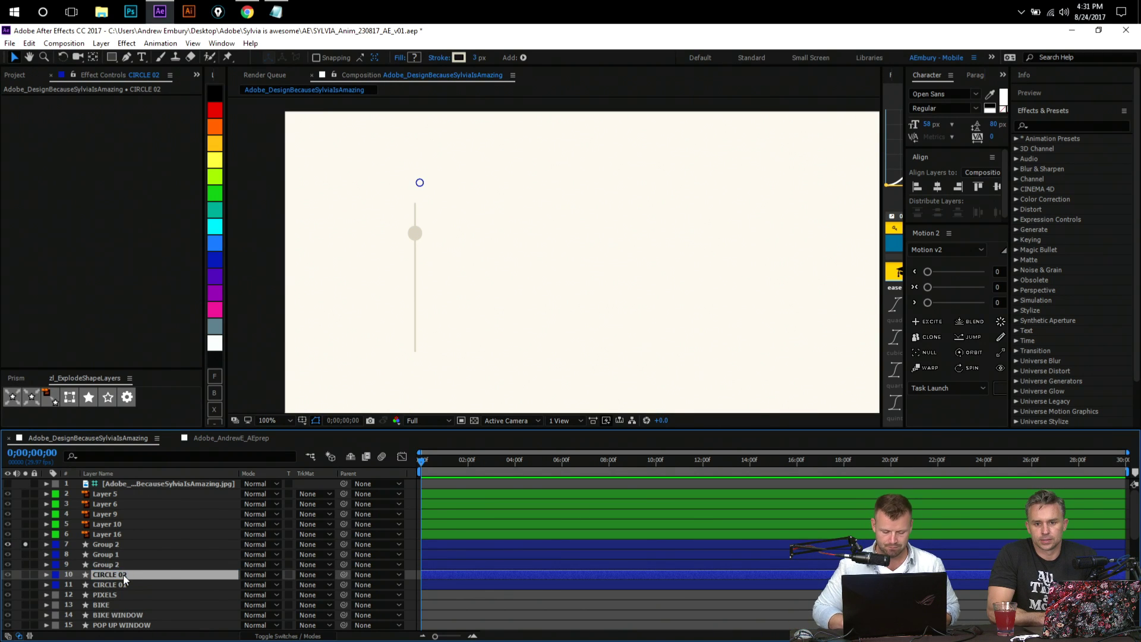
key(ctrl+Up)
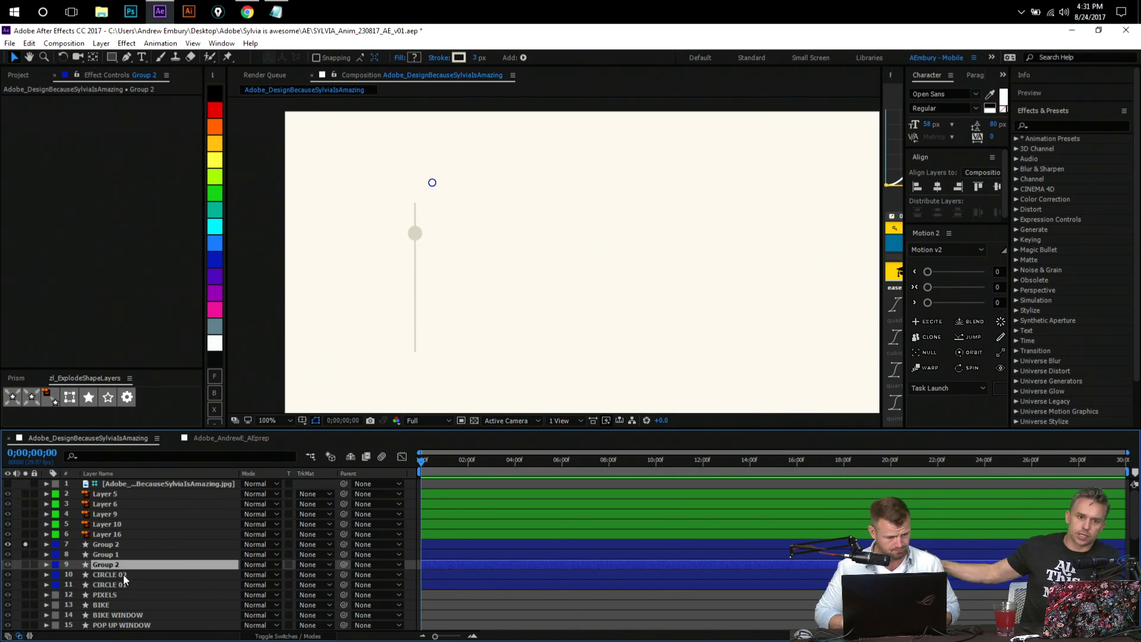
key(Return)
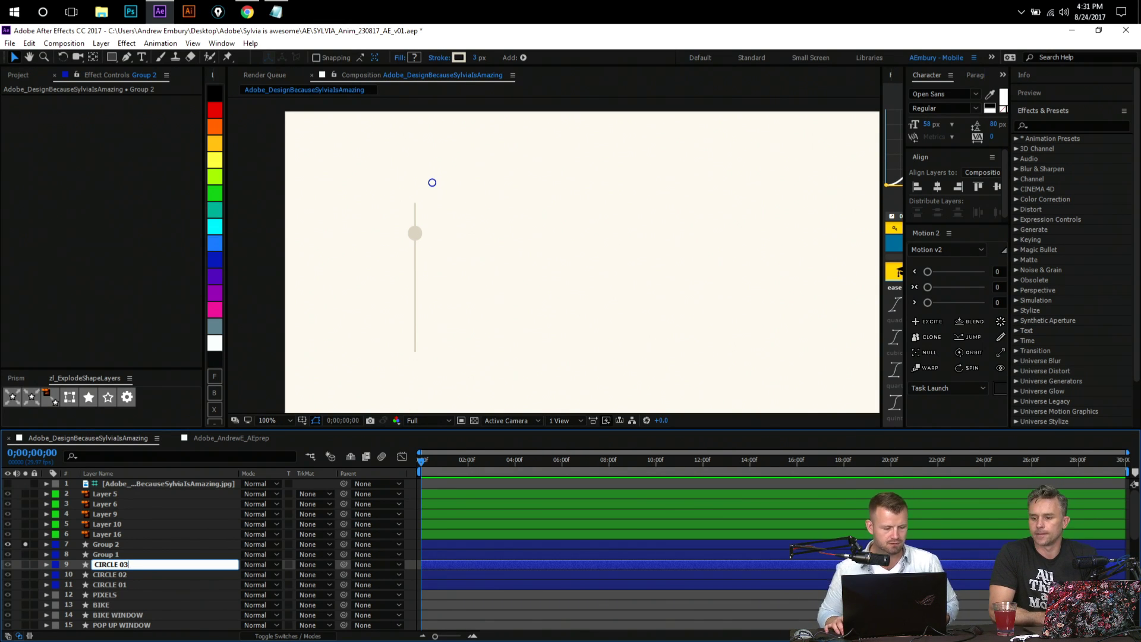
key(Return)
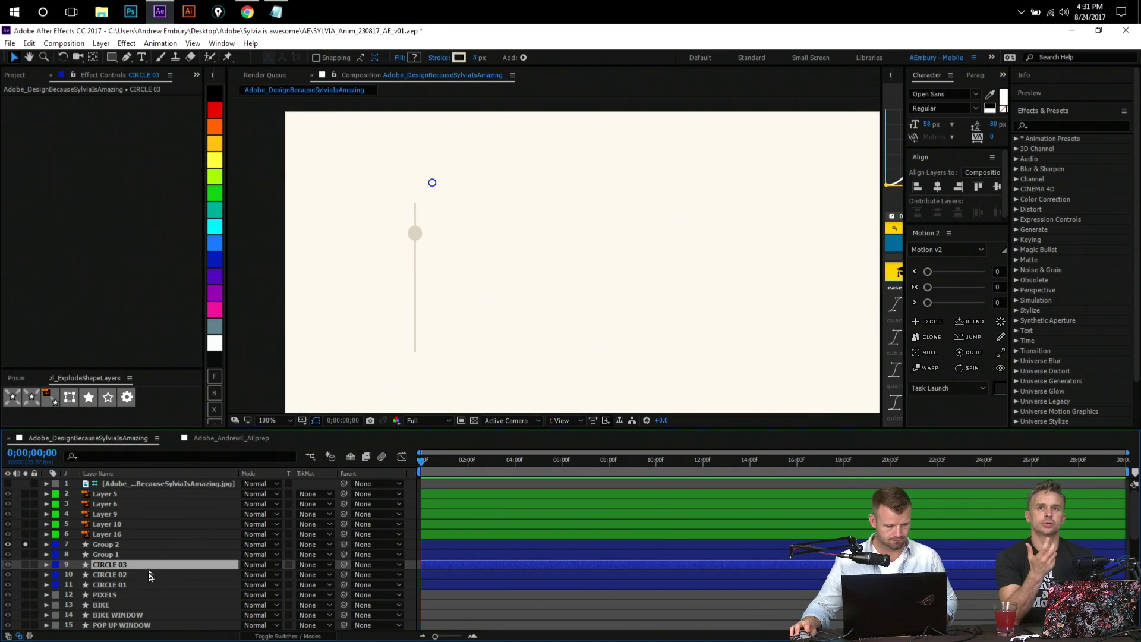
- Rename the Group 1 layer directly above CIRCLE 03 as CIRCLE 04
click(154, 547)
click(154, 549)
key(Return)
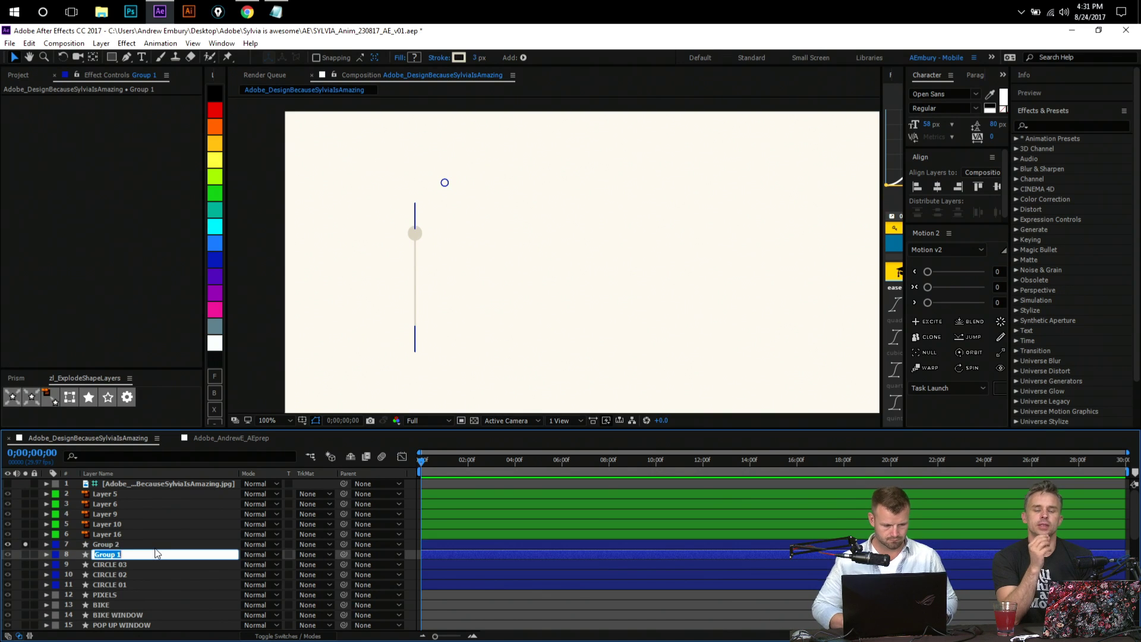
text(CIRCLE 02)
key(shift+Left)
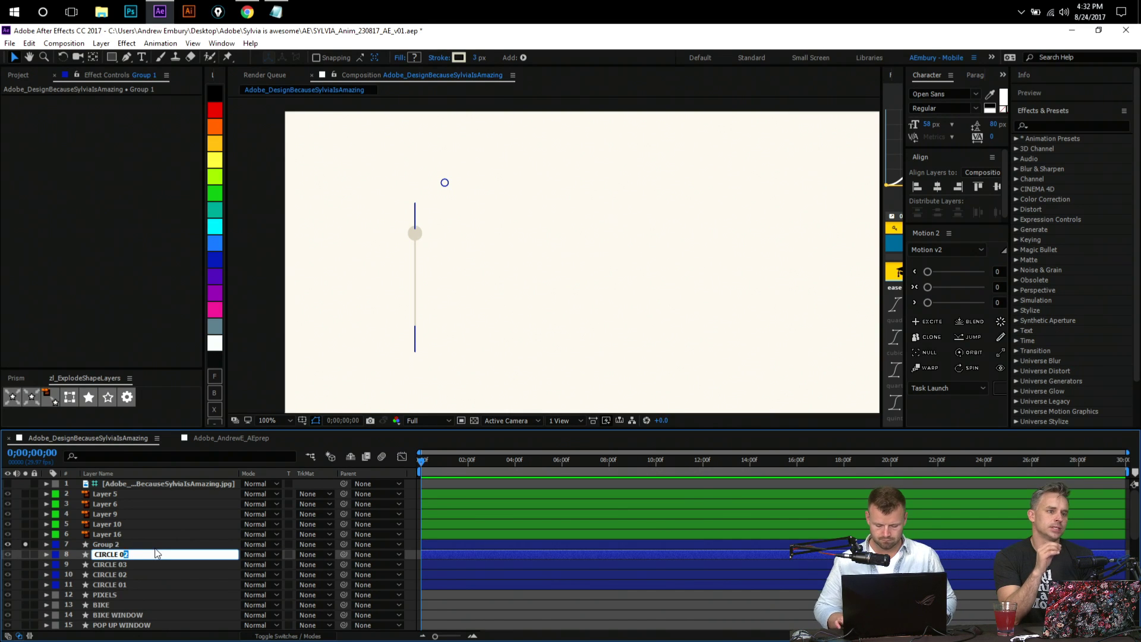
text(44)
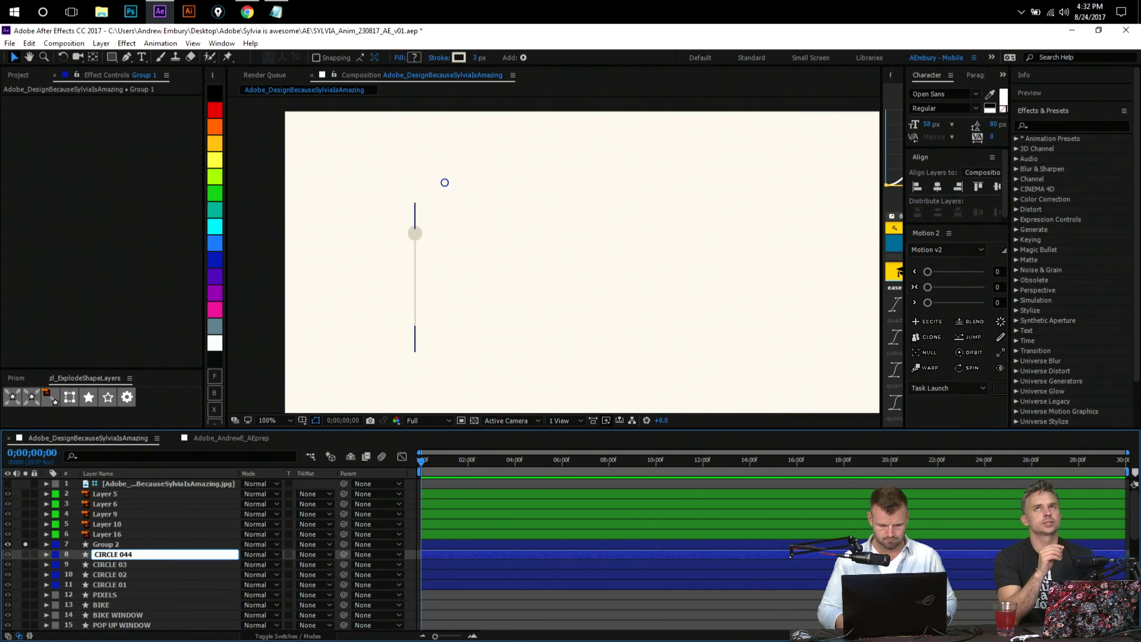
key(Return)
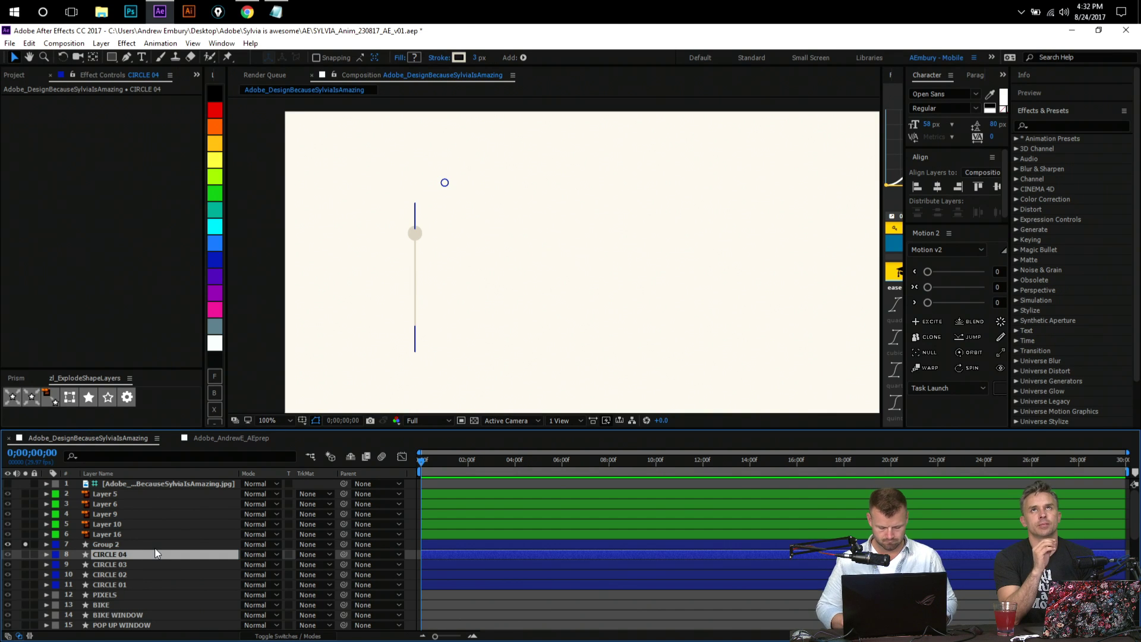
- Rename the remaining Group 2 layer, the vertical line above CIRCLE 04, as VOLUME BAR
key(ctrl+Up)
key(Return)
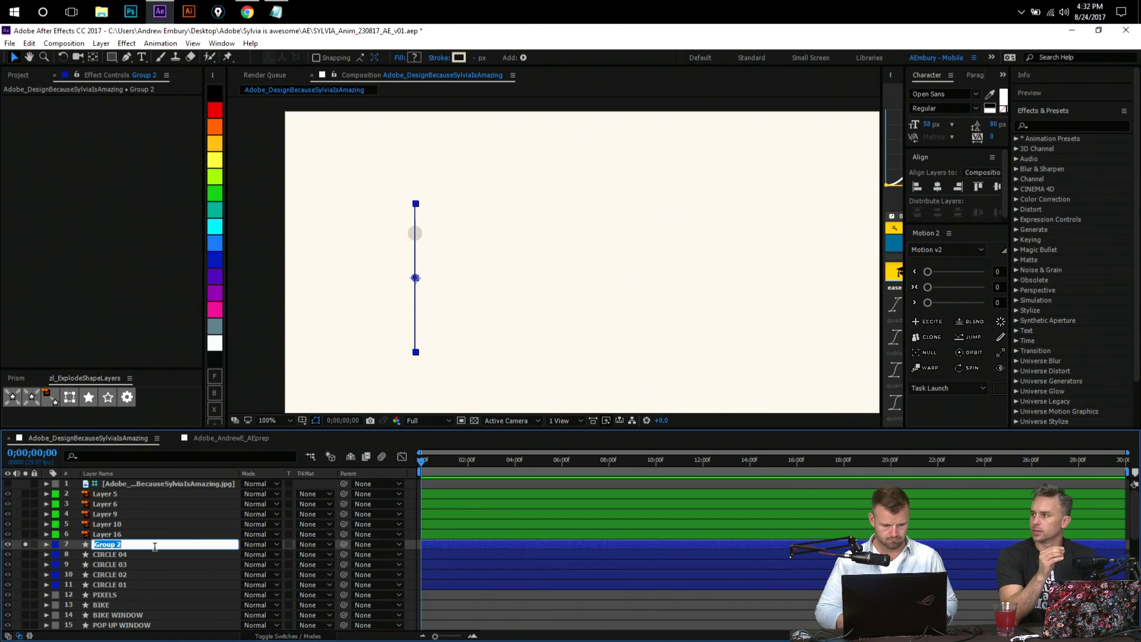
text(VOLUME)
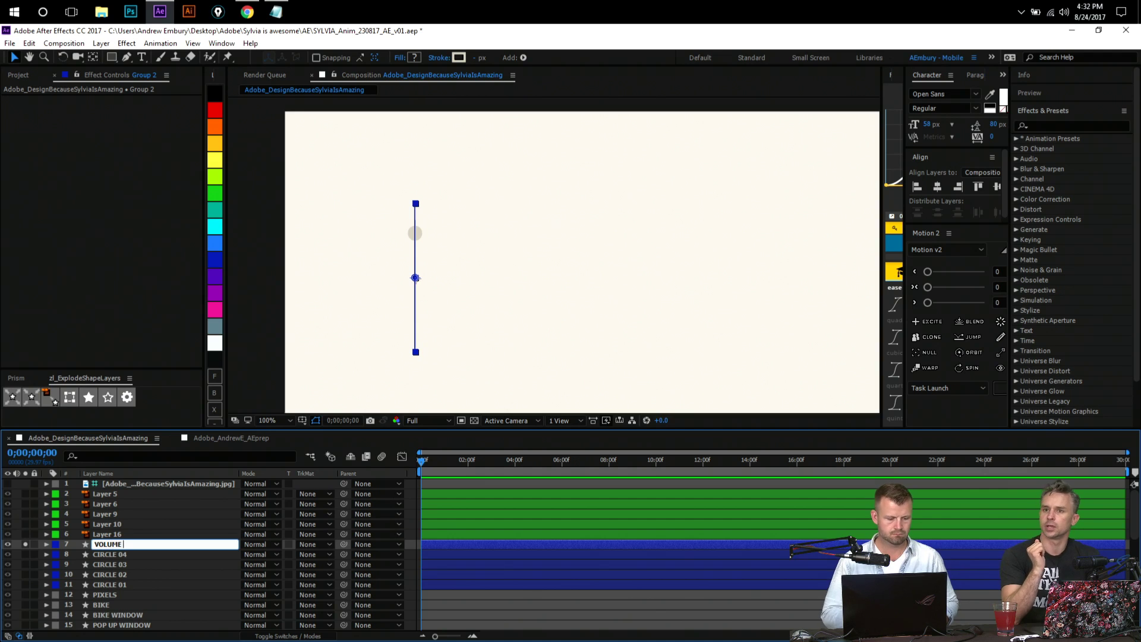
text( BAR)
key(Return)
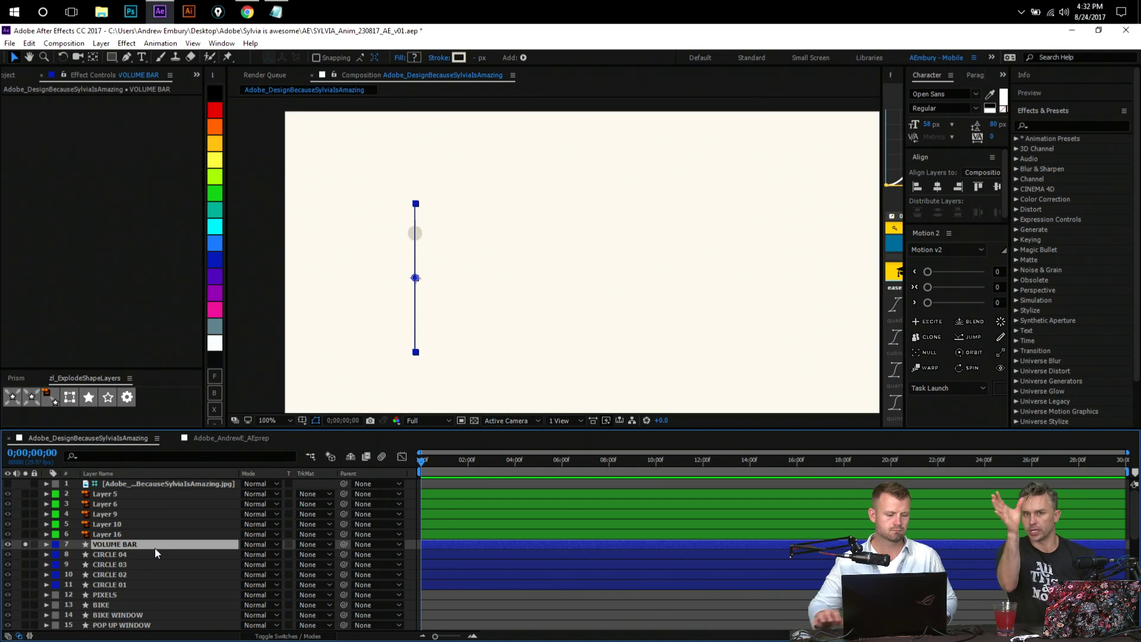
- Convert Layer 16 to a shape layer while soloed and explode it into a separate layer for each of its groups
click(26, 533)
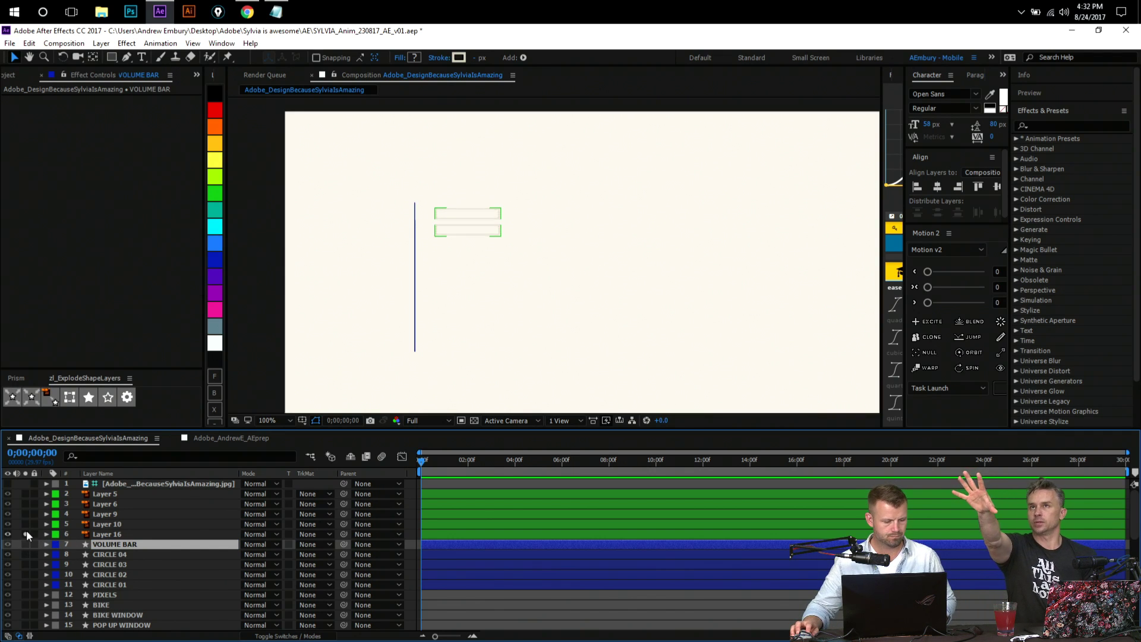
click(113, 535)
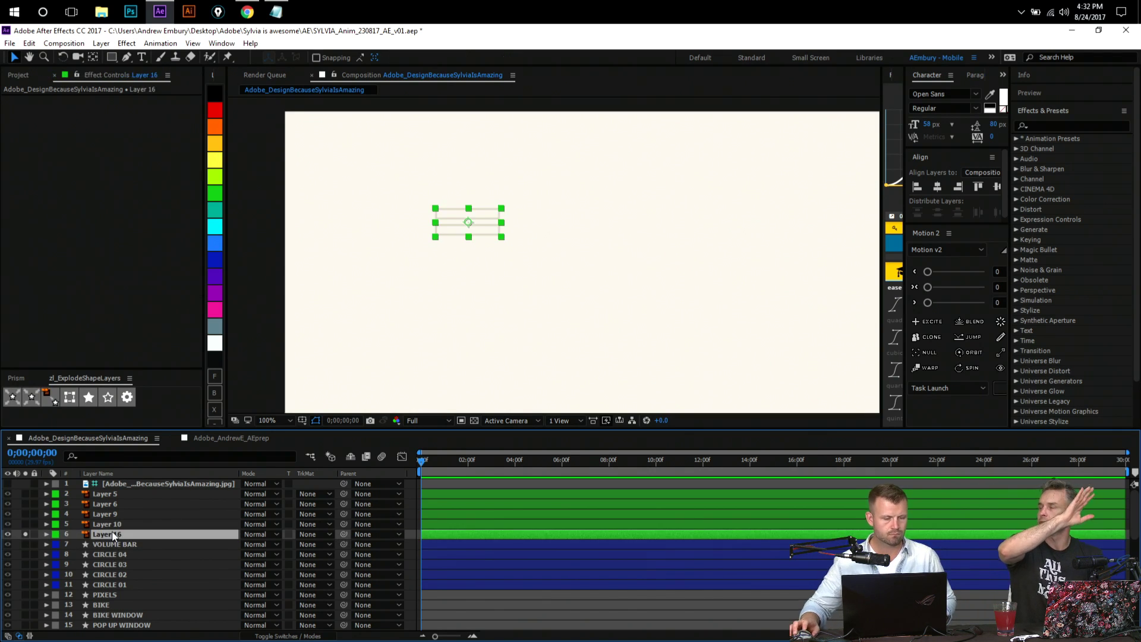
click(50, 396)
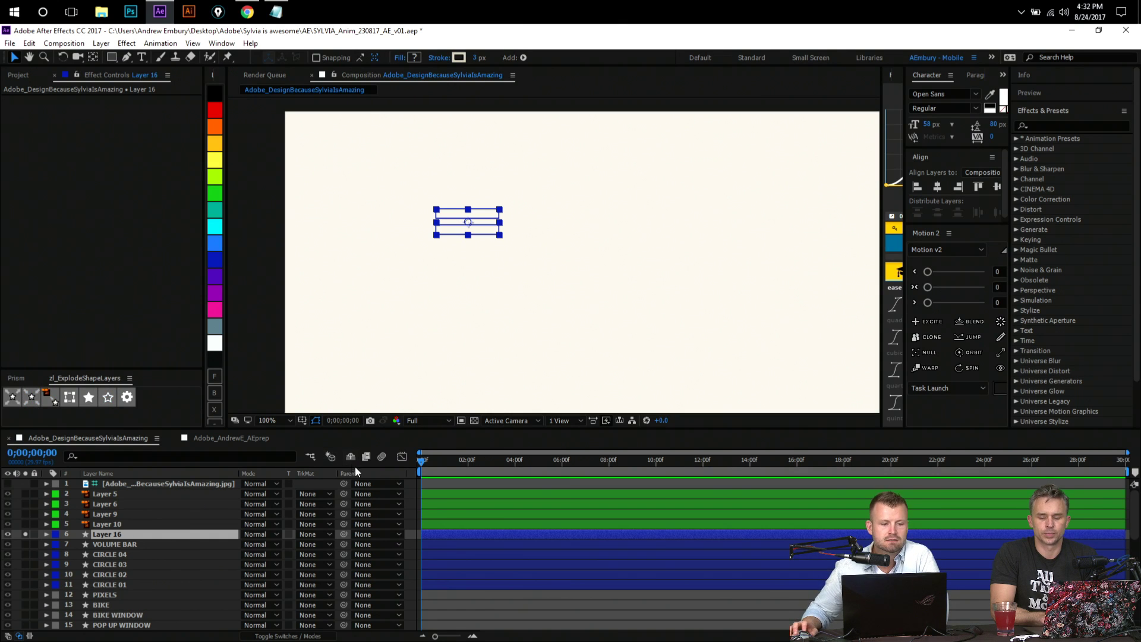
click(12, 397)
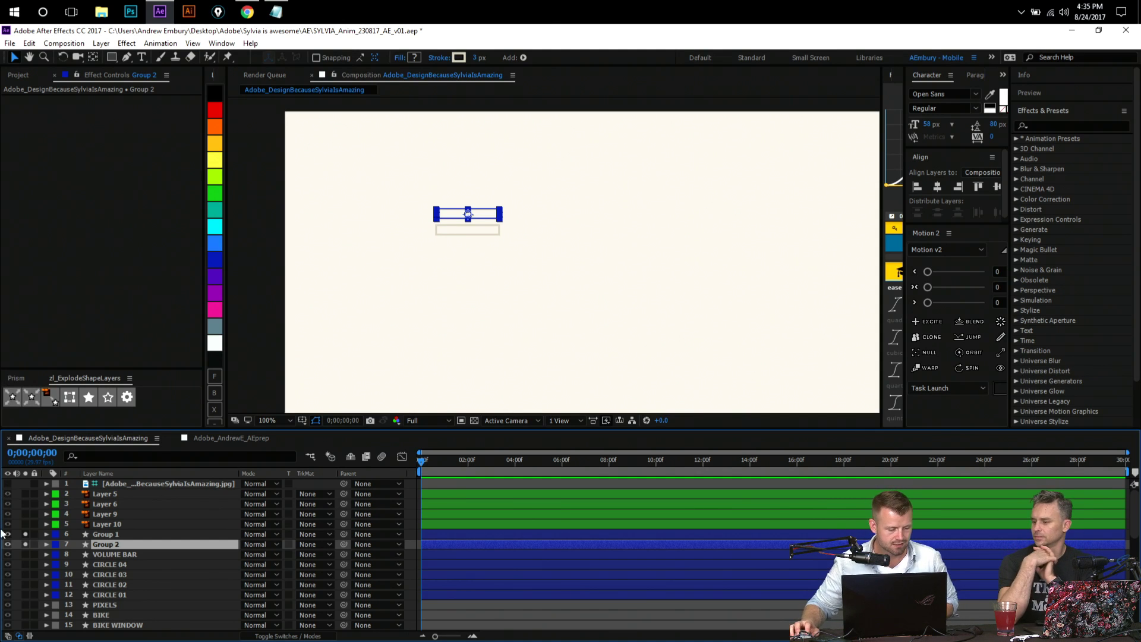
- Rename the exploded Group 2 layer, the upper rectangle, as INPUT BAR 01
click(113, 543)
key(Return)
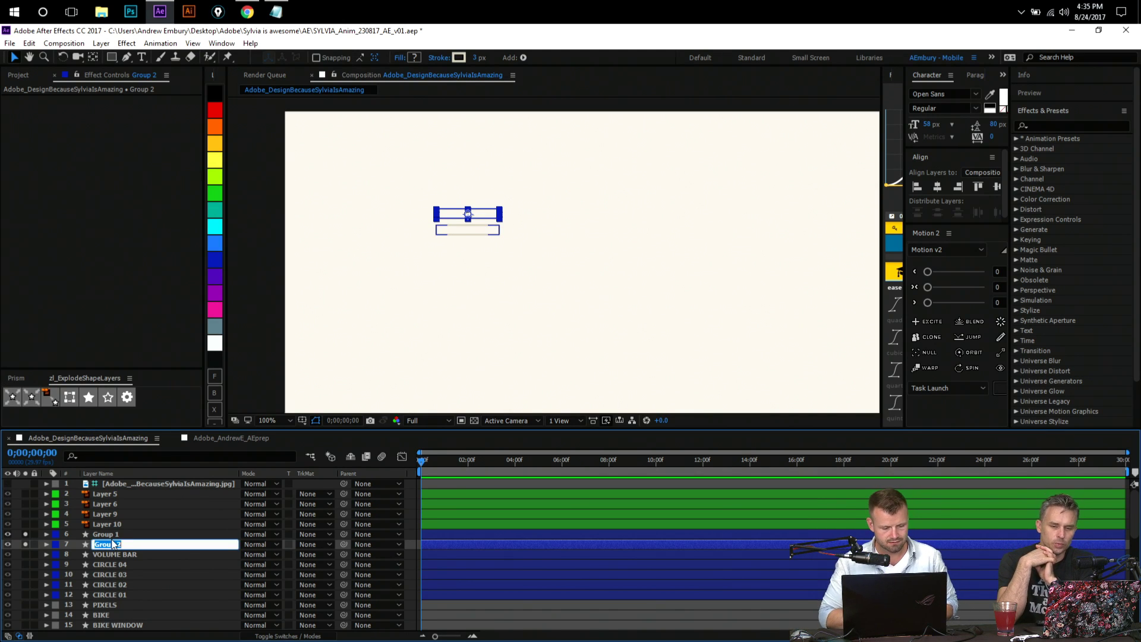
text(BOX)
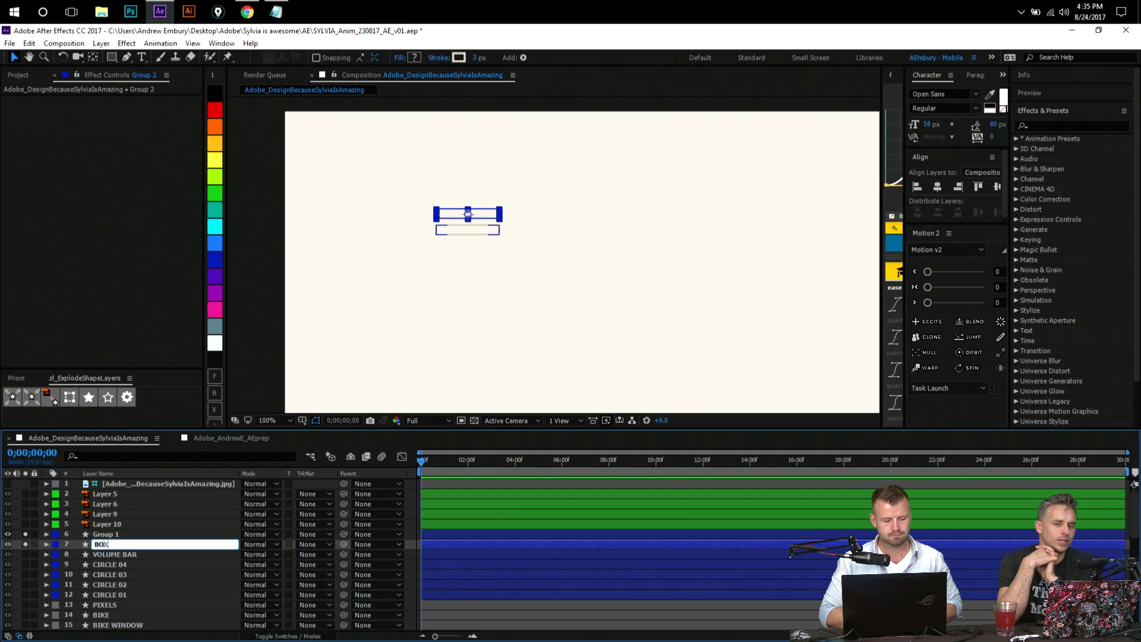
key(BackSpace)
key(BackSpace)
key(BackSpace)
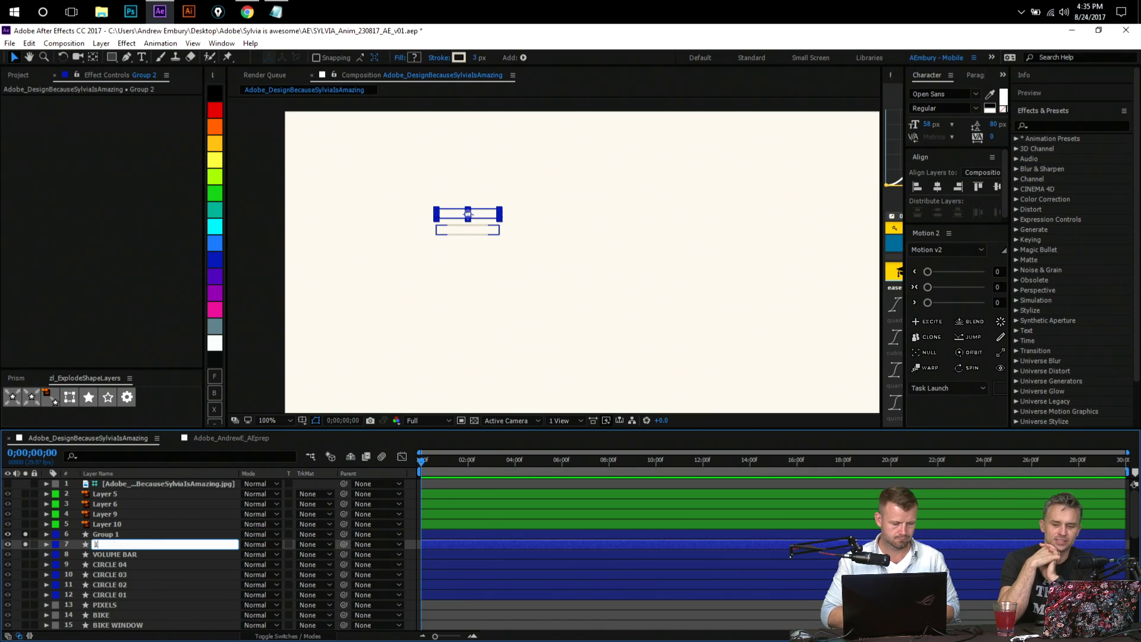
text(INPUT BAR)
key(Return)
key(Return)
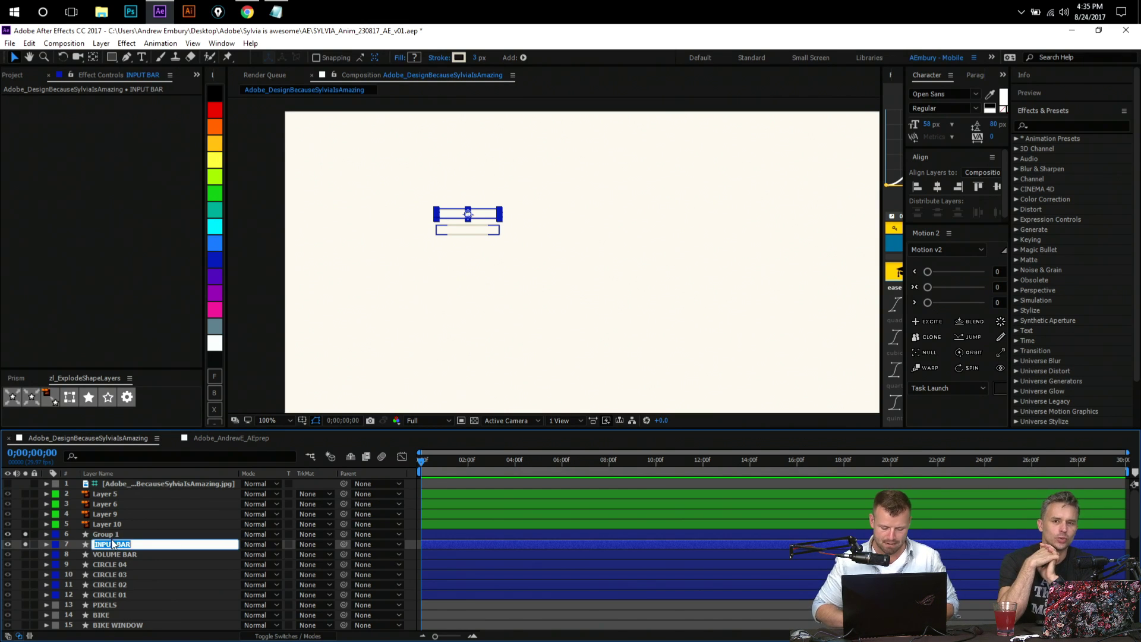
key(Right)
text(01)
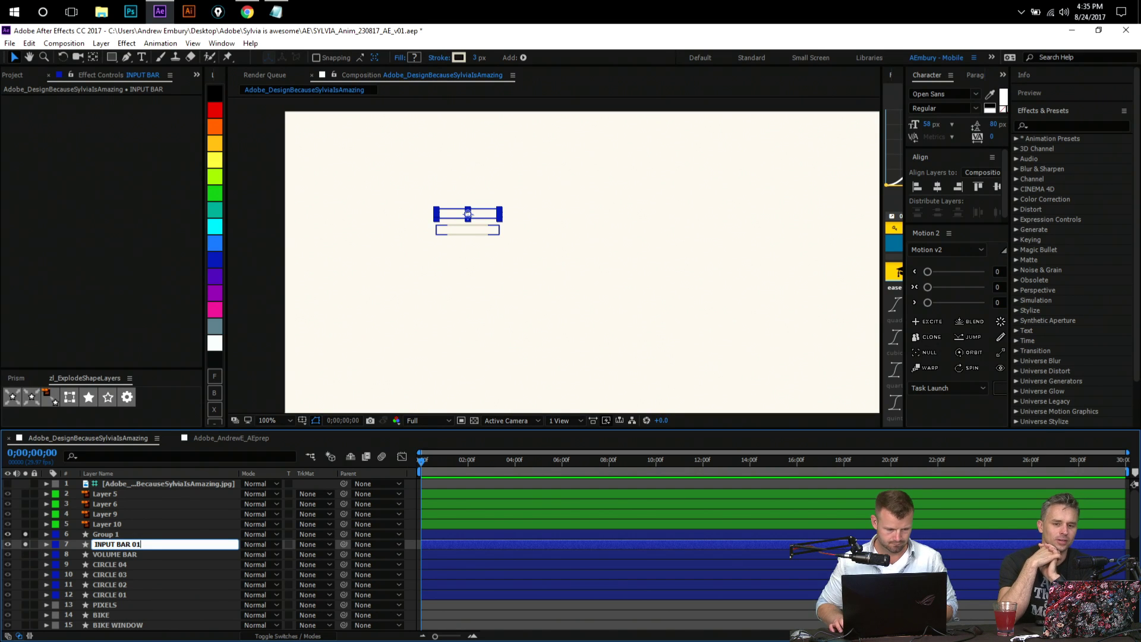
key(Return)
- Rename the exploded Group 1 layer, the lower rectangle, as INPUT BAR 02
click(111, 539)
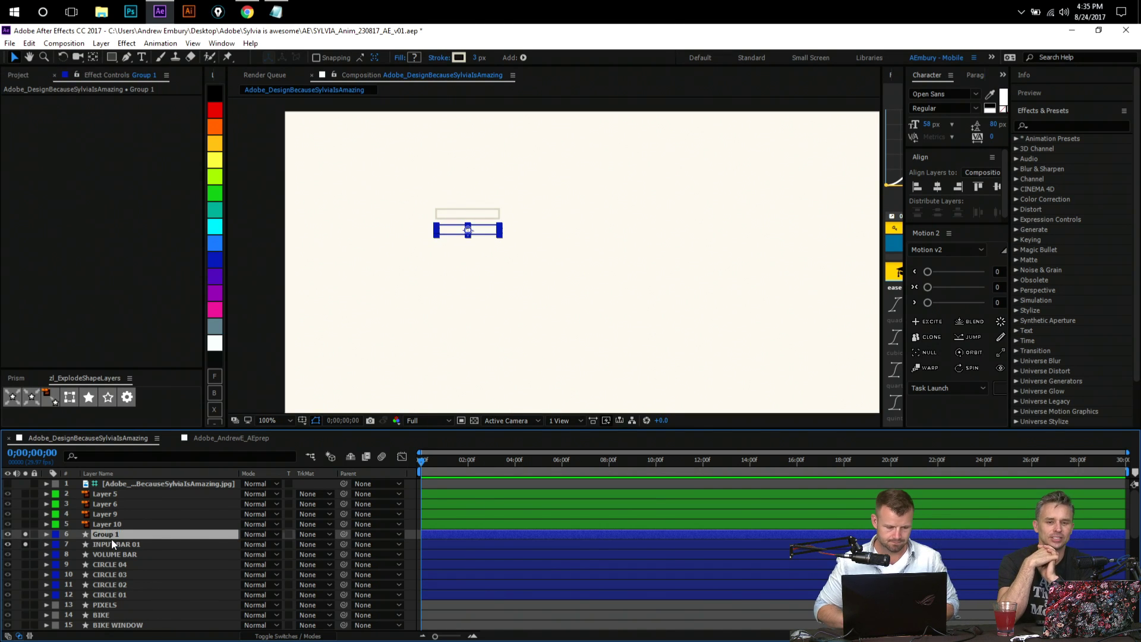
key(Return)
text(INPUT BAR 01)
key(BackSpace)
text(2)
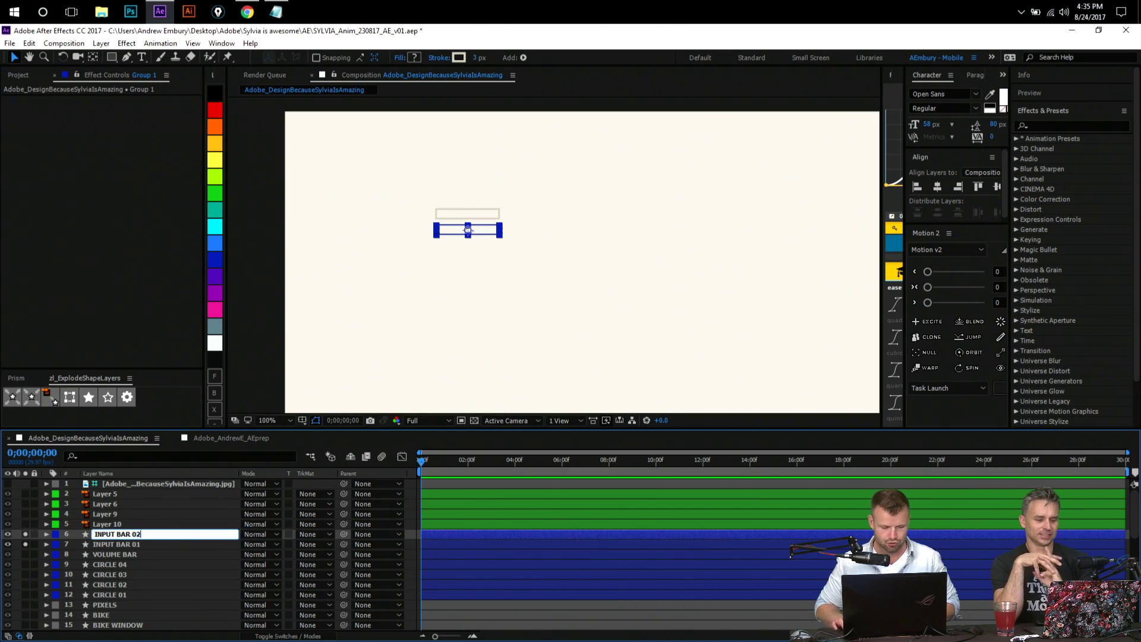
key(Return)
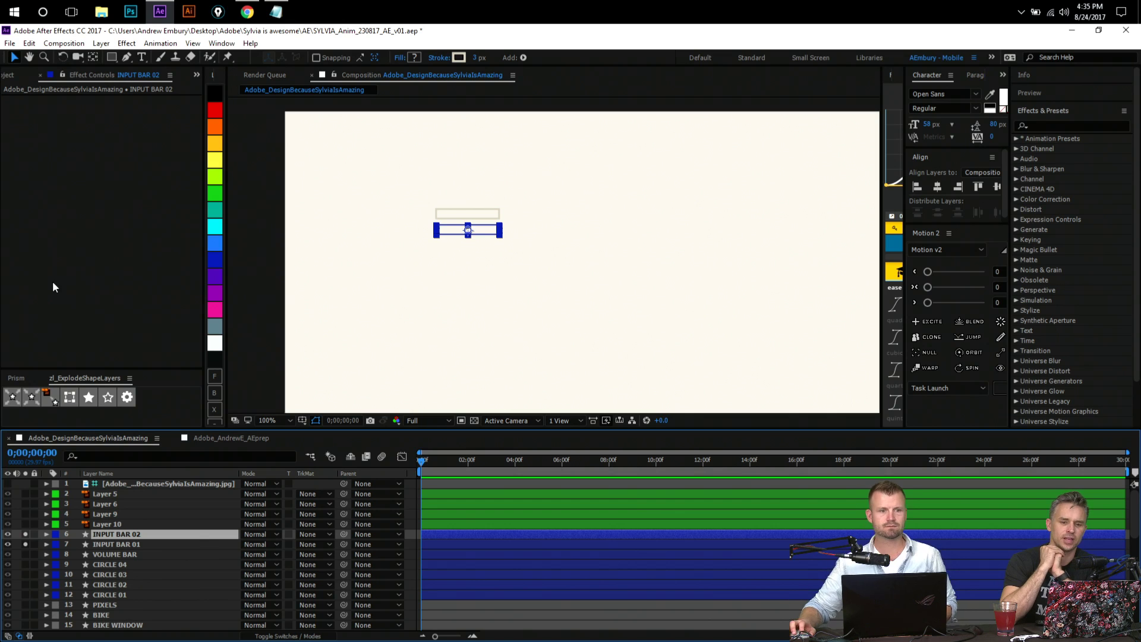
- Turn off solo for the INPUT BAR 01 and INPUT BAR 02 layers and solo Layer 10 instead
drag(26, 534, 26, 540)
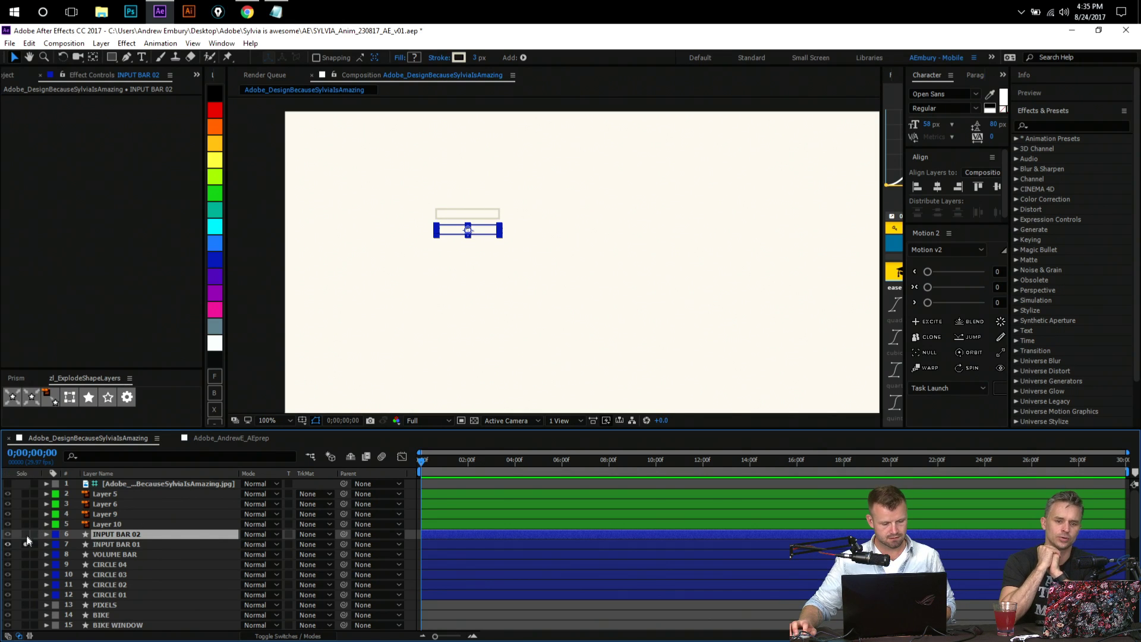
click(25, 523)
click(109, 524)
- Examine the whole gradient circle of Layer 10 in the composition
key(z)
click(609, 304)
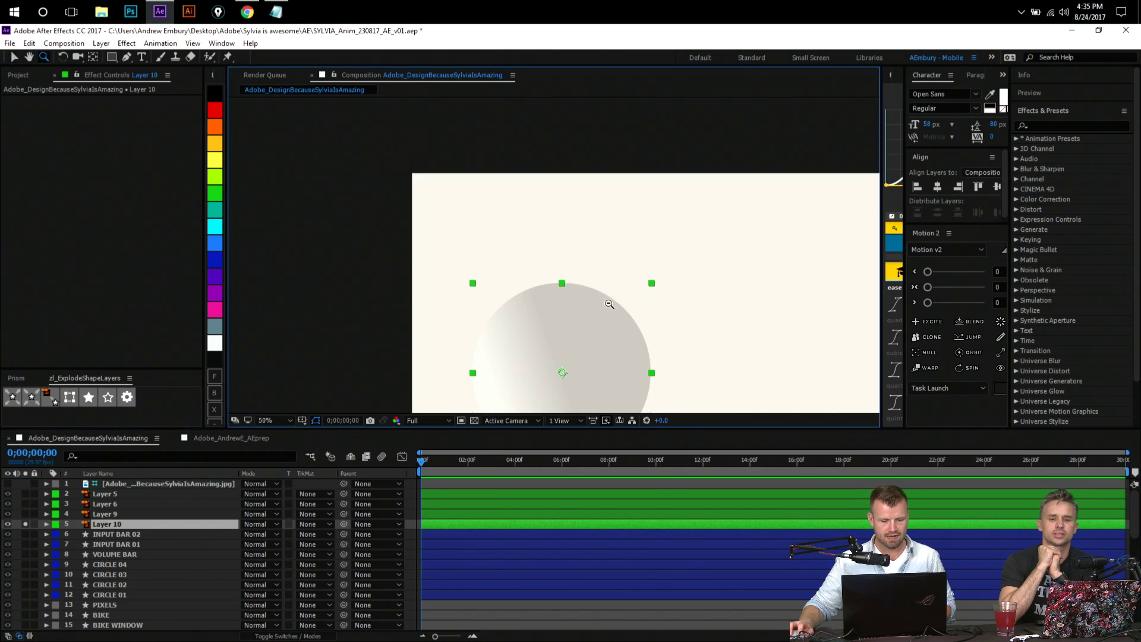
alt+click(609, 303)
click(550, 263)
click(540, 289)
alt+click(511, 271)
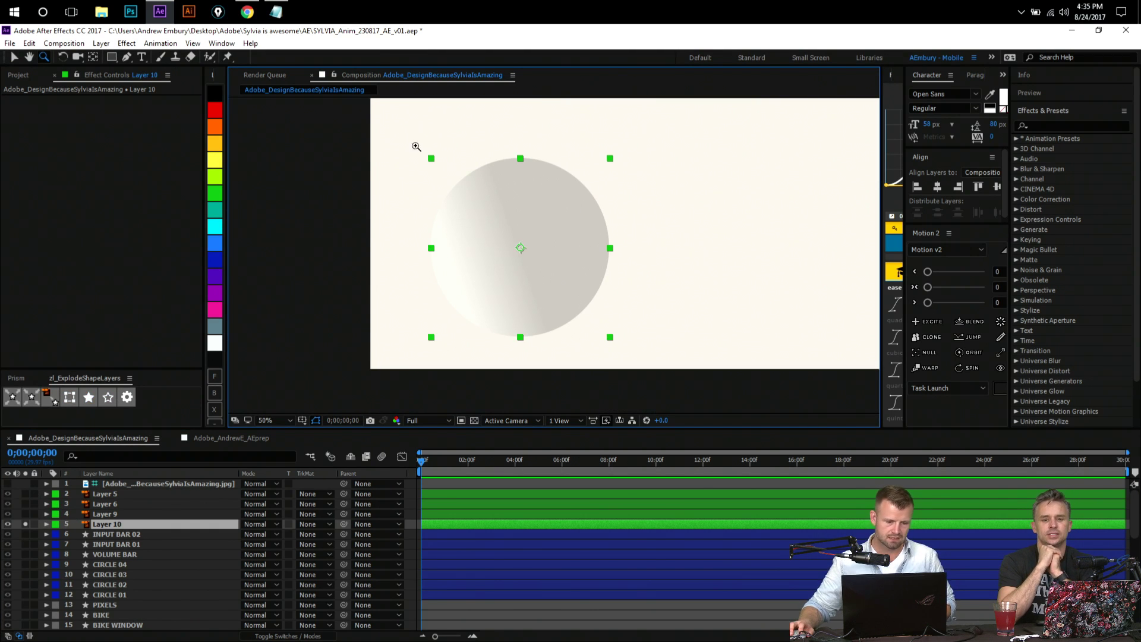
drag(522, 224, 564, 235)
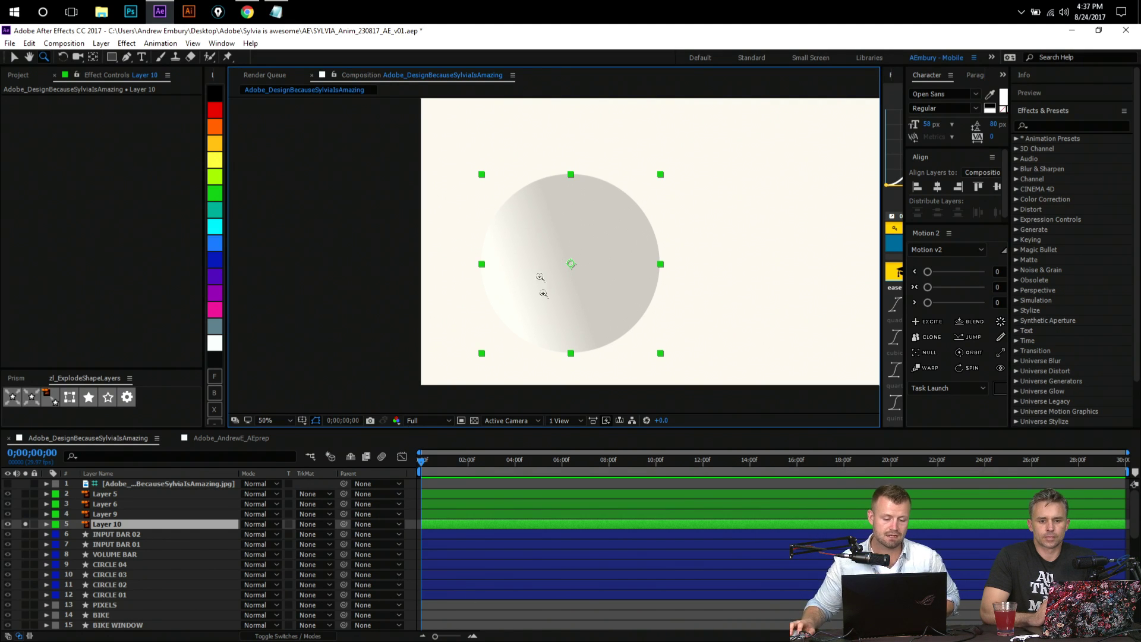
key(v)
drag(544, 267, 551, 254)
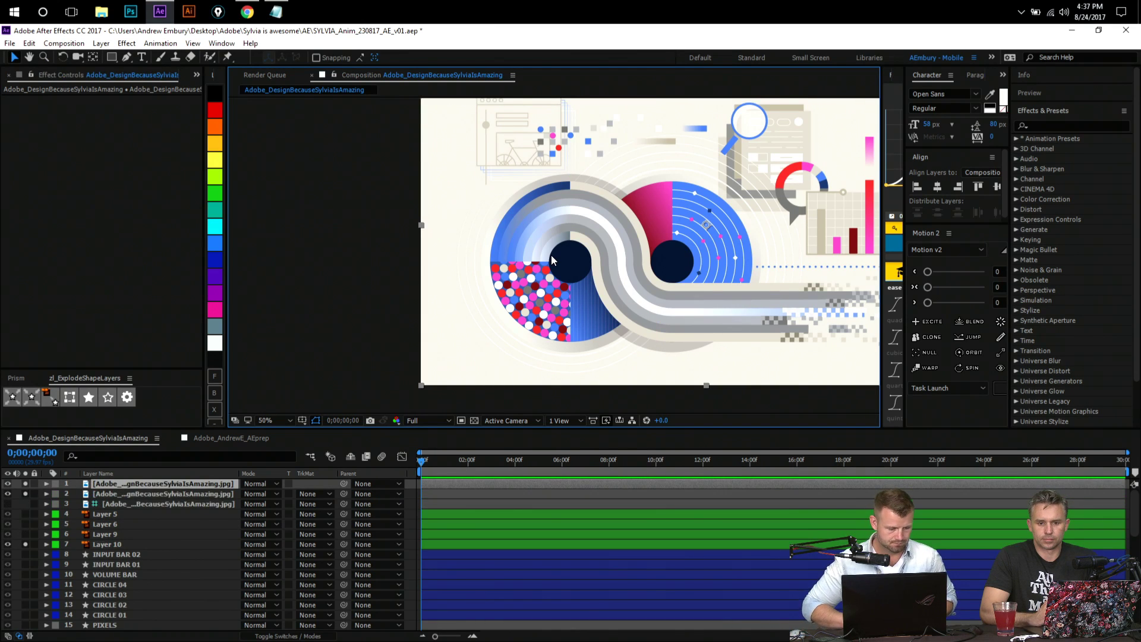
- Undo the duplication of the JPG reference layer and select Layer 10
key(ctrl+z)
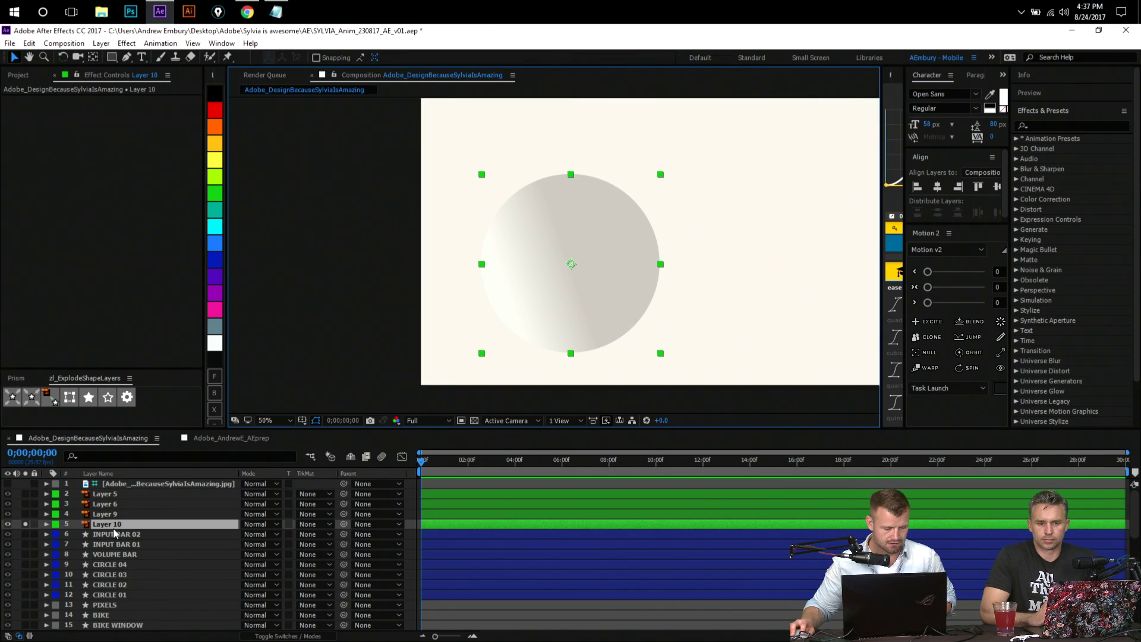
click(95, 524)
key(shift+slash)
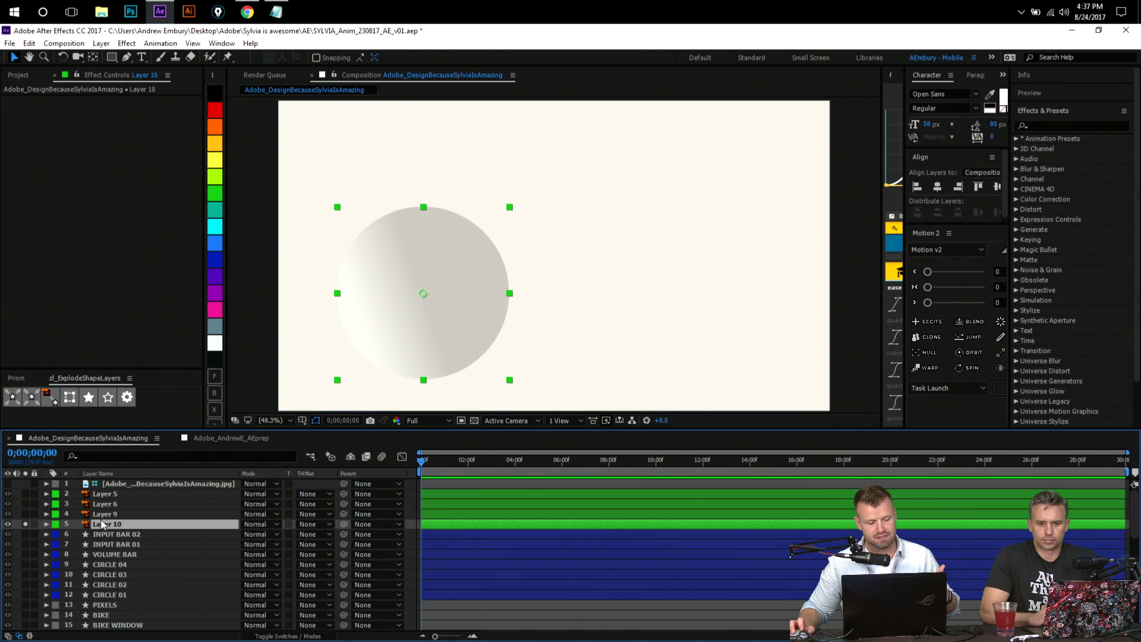
- Try to convert Layer 10 to a shape layer and remove its square path
click(53, 397)
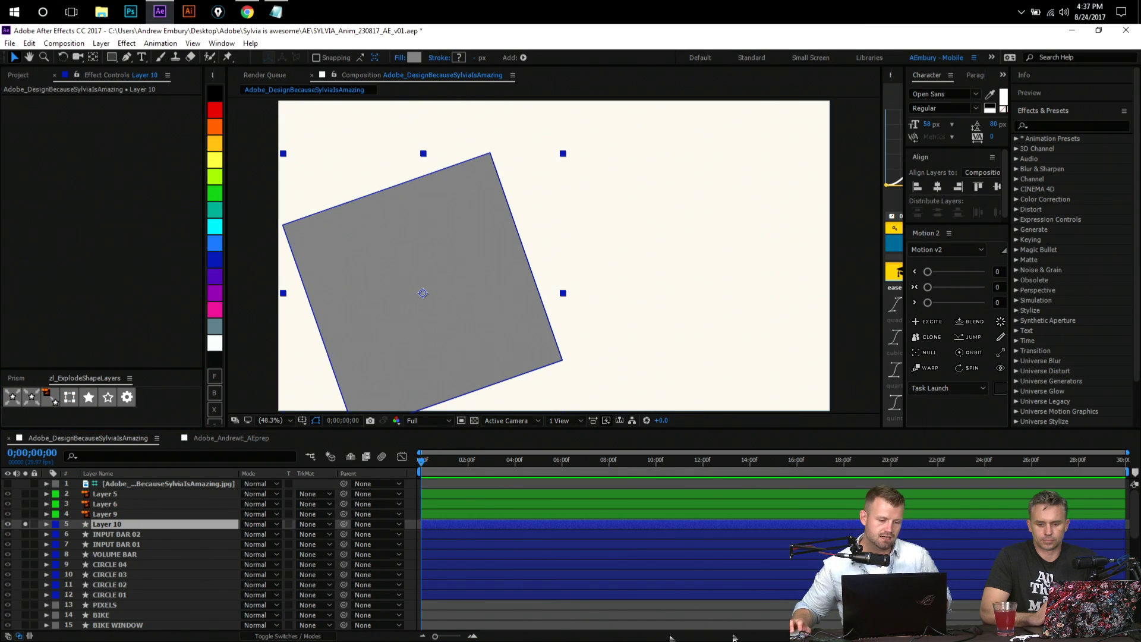
key(g)
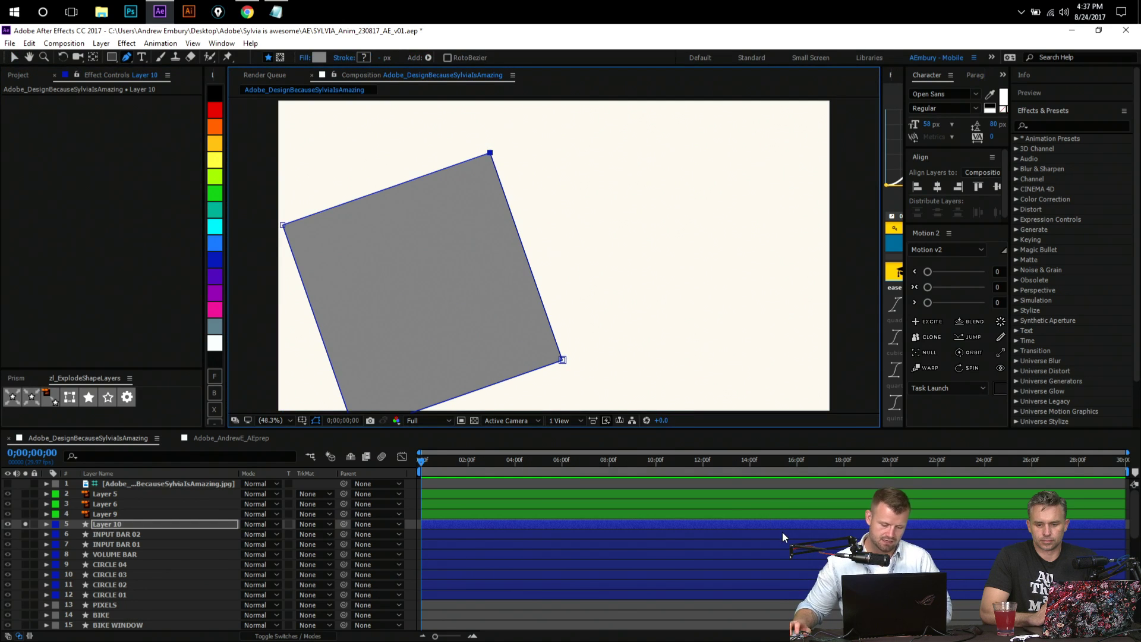
key(Delete)
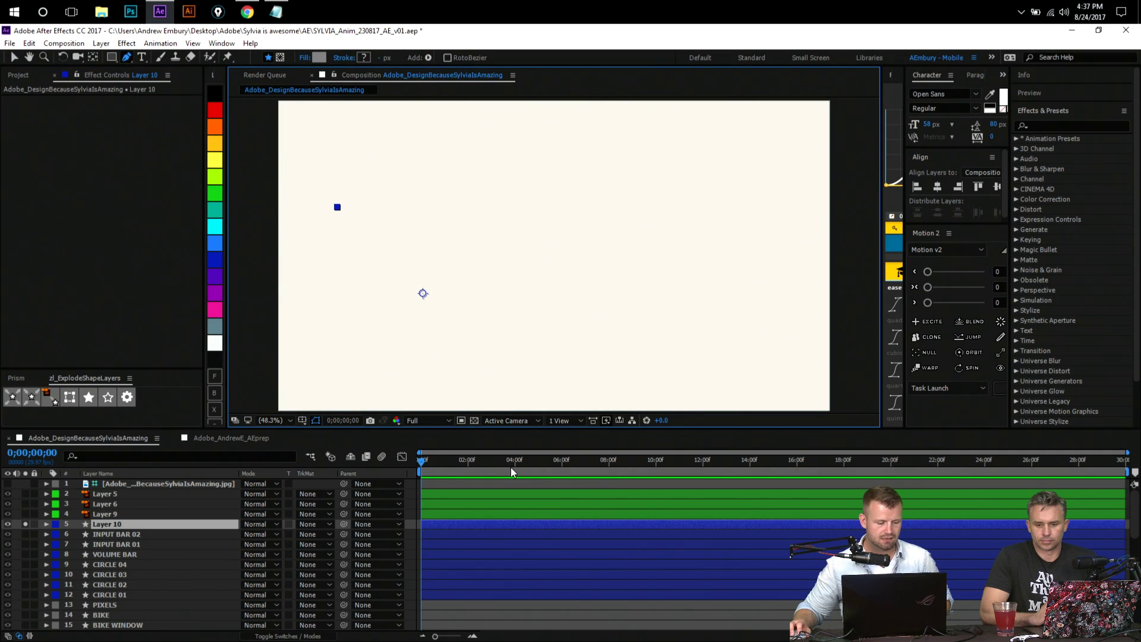
key(ctrl+z)
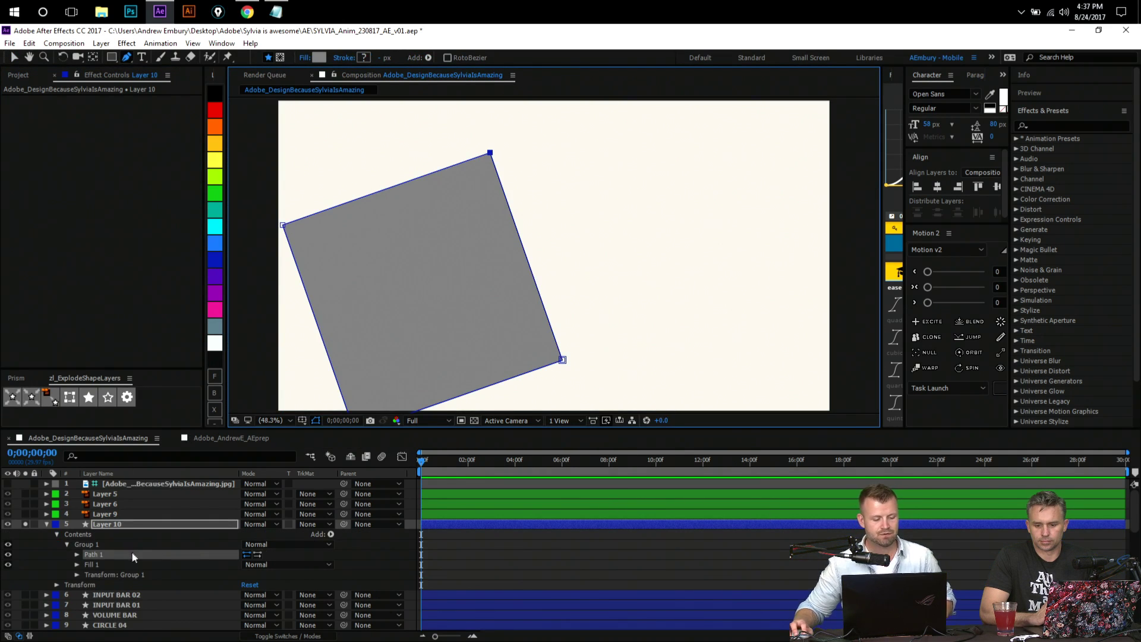
click(390, 468)
key(ctrl+z)
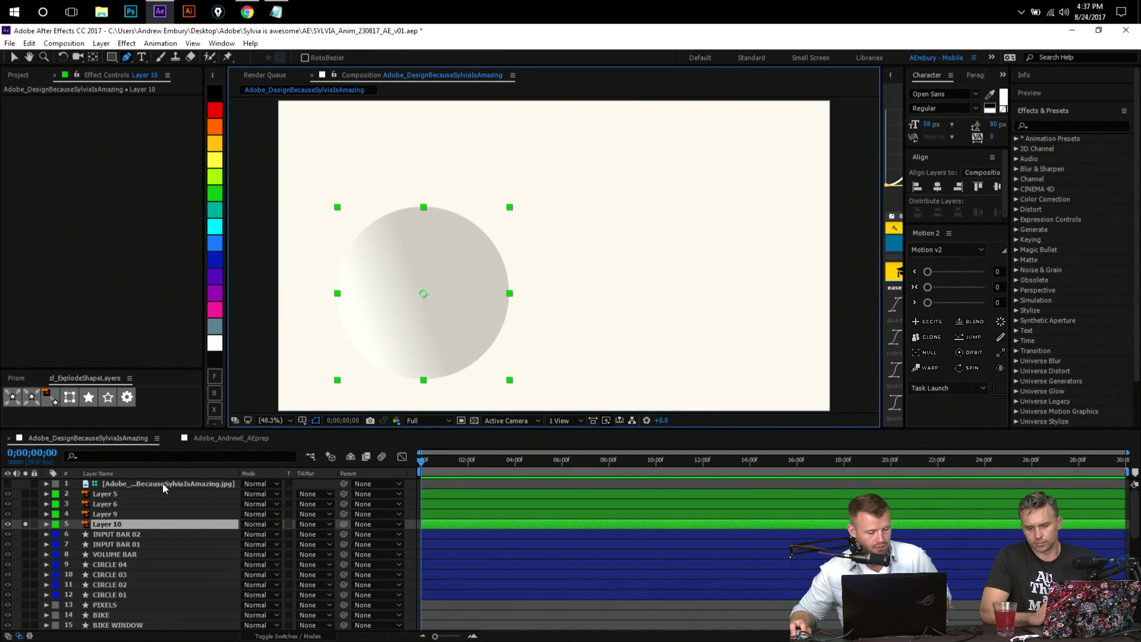
- Choose the Ellipse tool with no layer selected and lock Layer 10
click(119, 525)
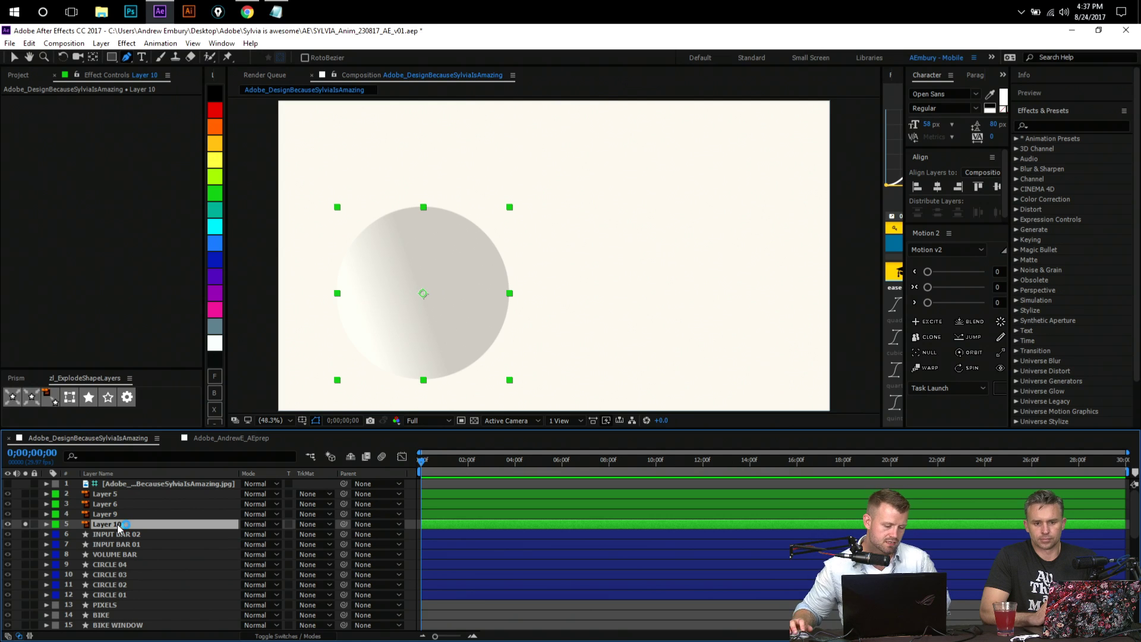
key(ctrl+shift+a)
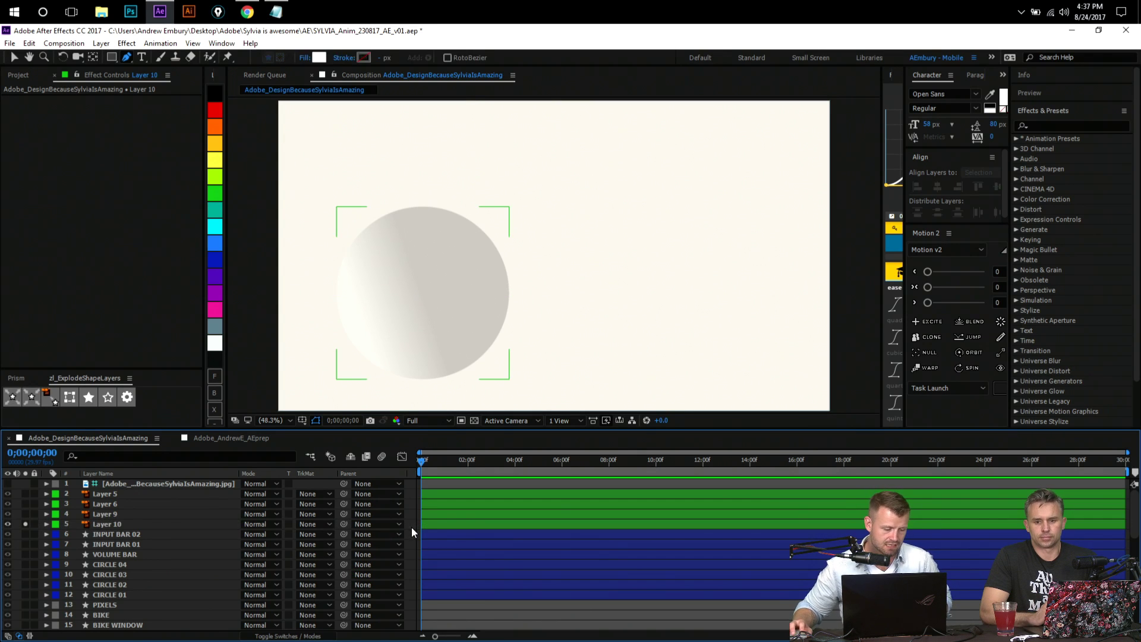
click(119, 525)
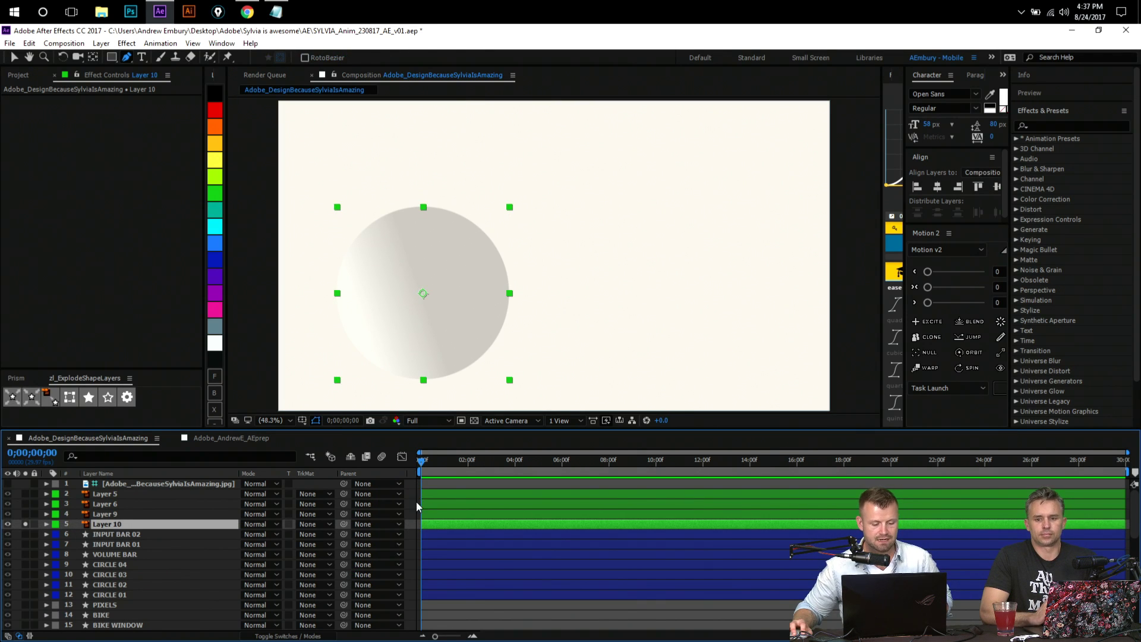
key(ctrl+shift+a)
drag(113, 57, 148, 89)
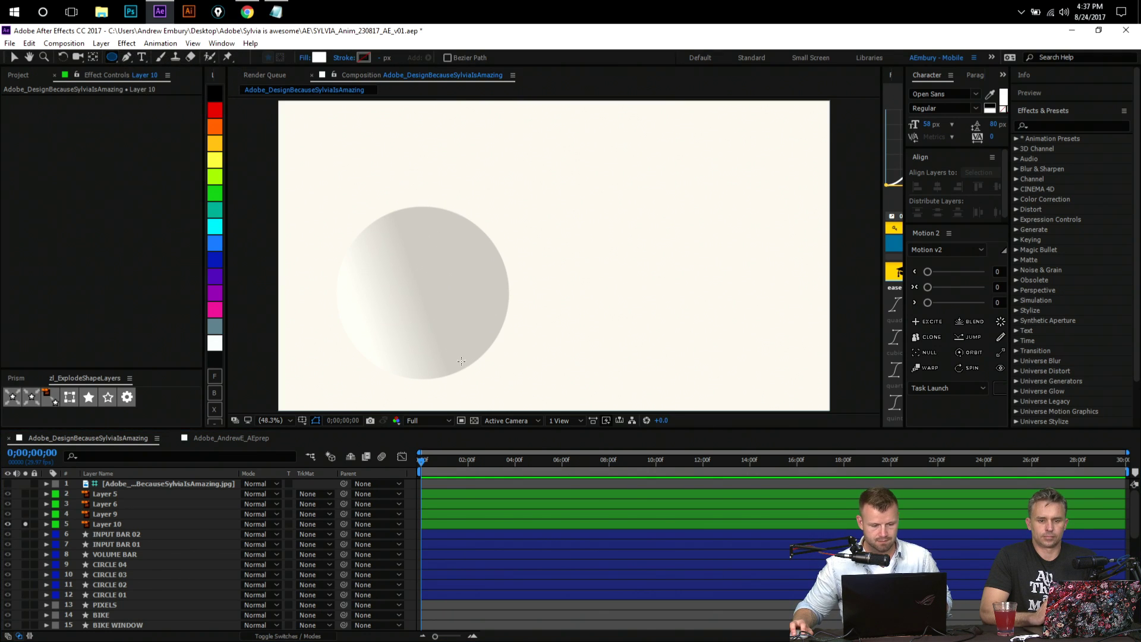
click(432, 535)
click(66, 523)
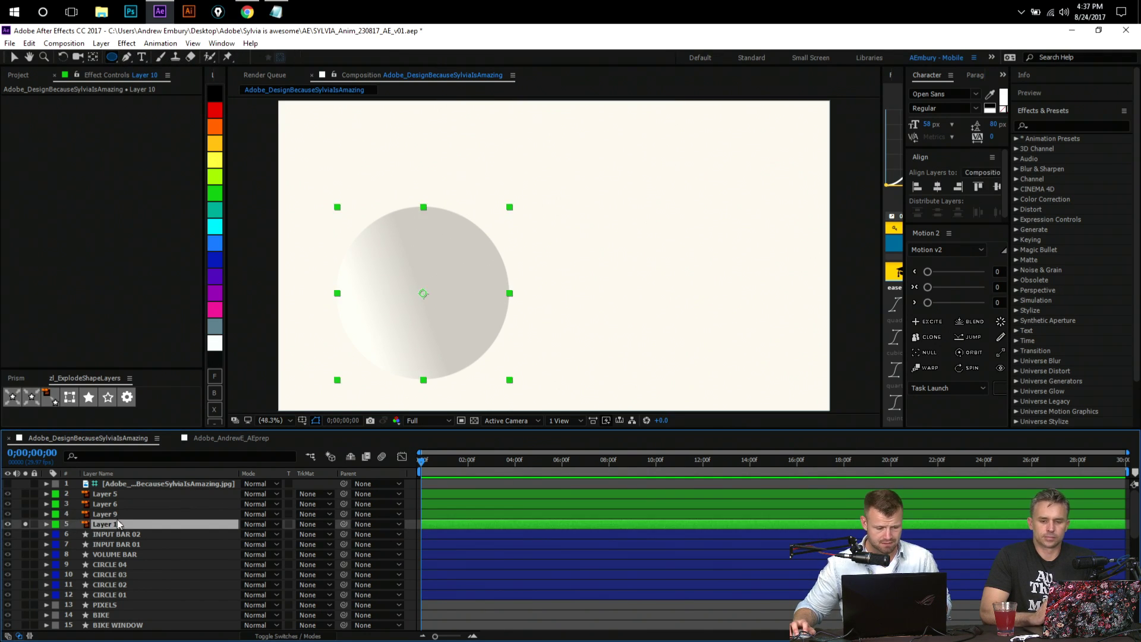
click(34, 523)
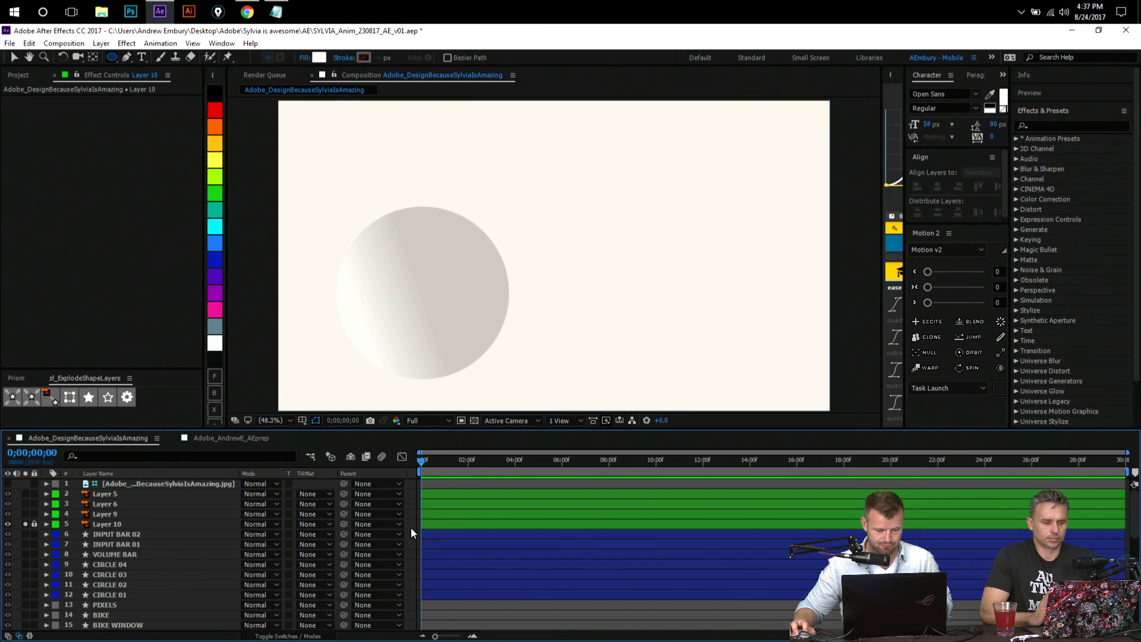
- Draw a white circle on a new shape layer from the centre of Layer 10's gradient circle, matching its size and position
drag(424, 297, 517, 390)
mouse_move(518, 343)
mouse_down()
mouse_move(481, 324)
mouse_move(510, 312)
mouse_up()
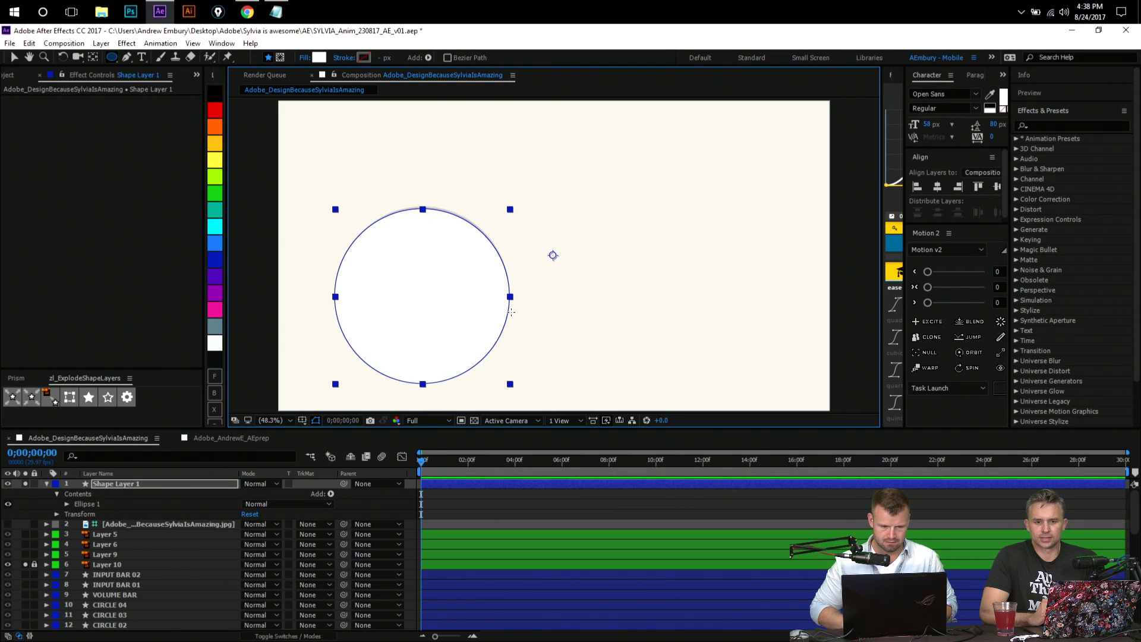
key(v)
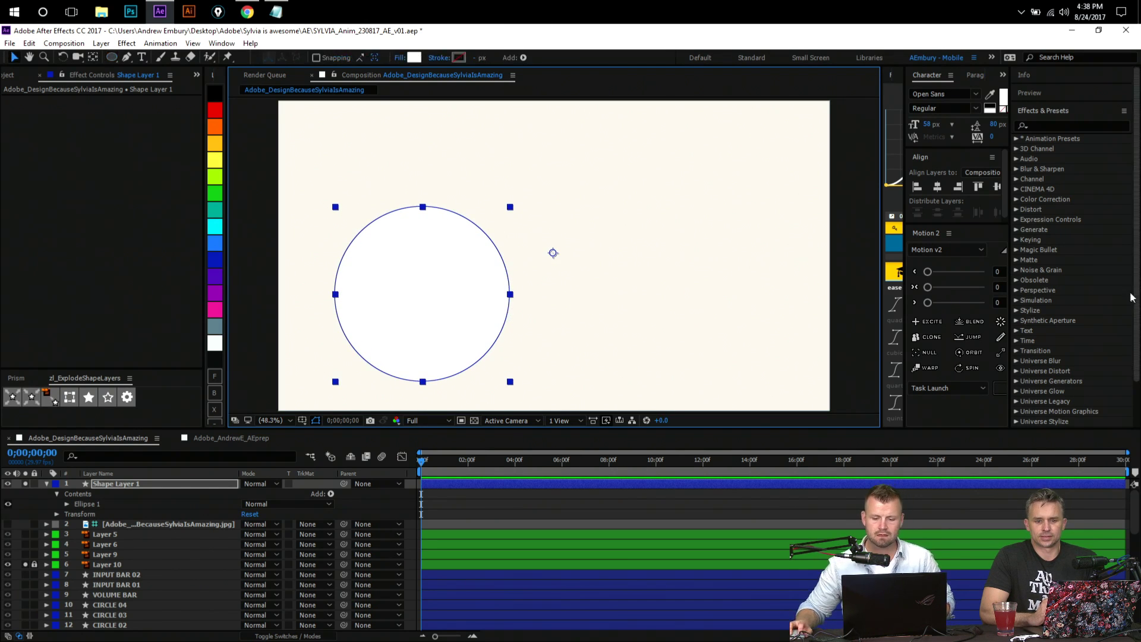
- Widen the Motion 2 panel and show its anchor point grid
drag(905, 251, 887, 259)
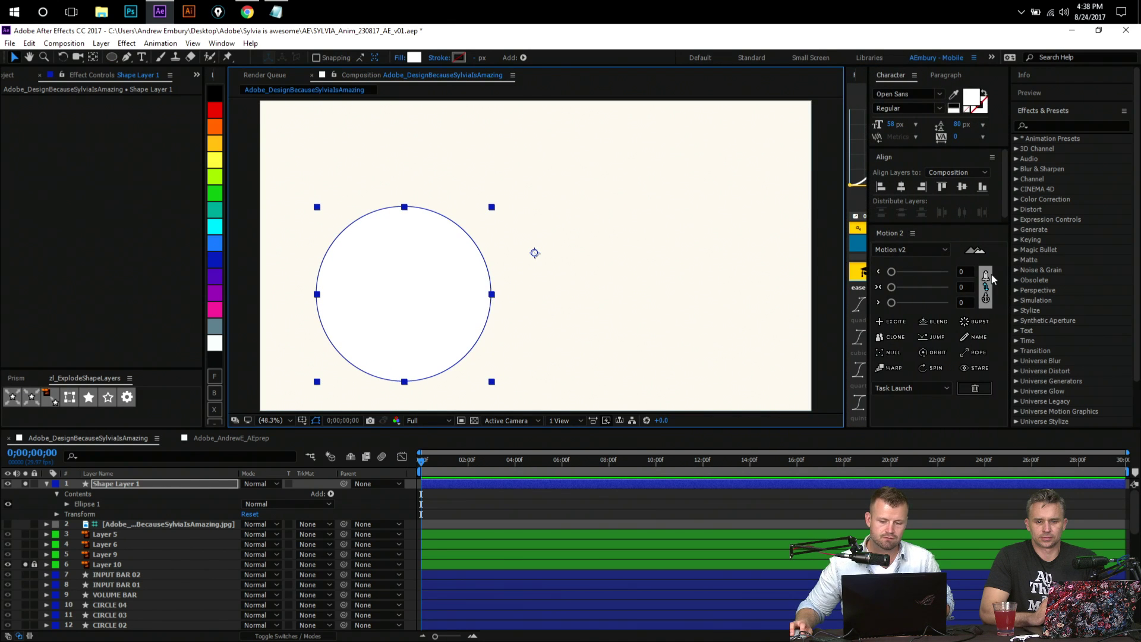
click(986, 290)
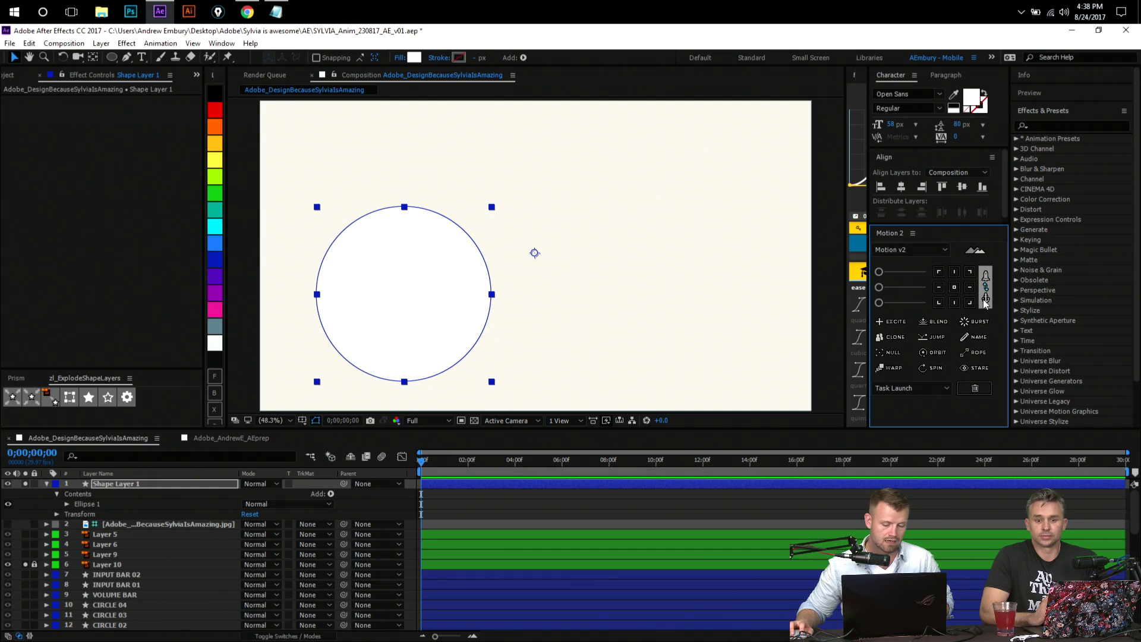
click(447, 495)
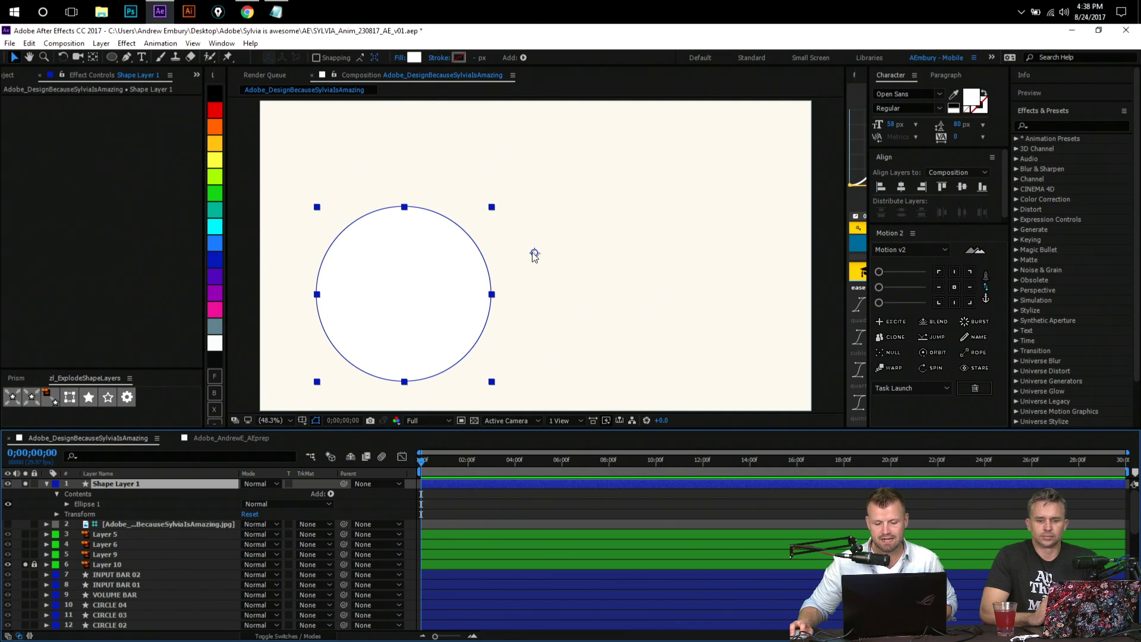
- Move the white circle's anchor point further from the circle, into the composition's upper right area, with the Pan Behind tool
drag(534, 253, 661, 188)
key(ctrl+z)
key(y)
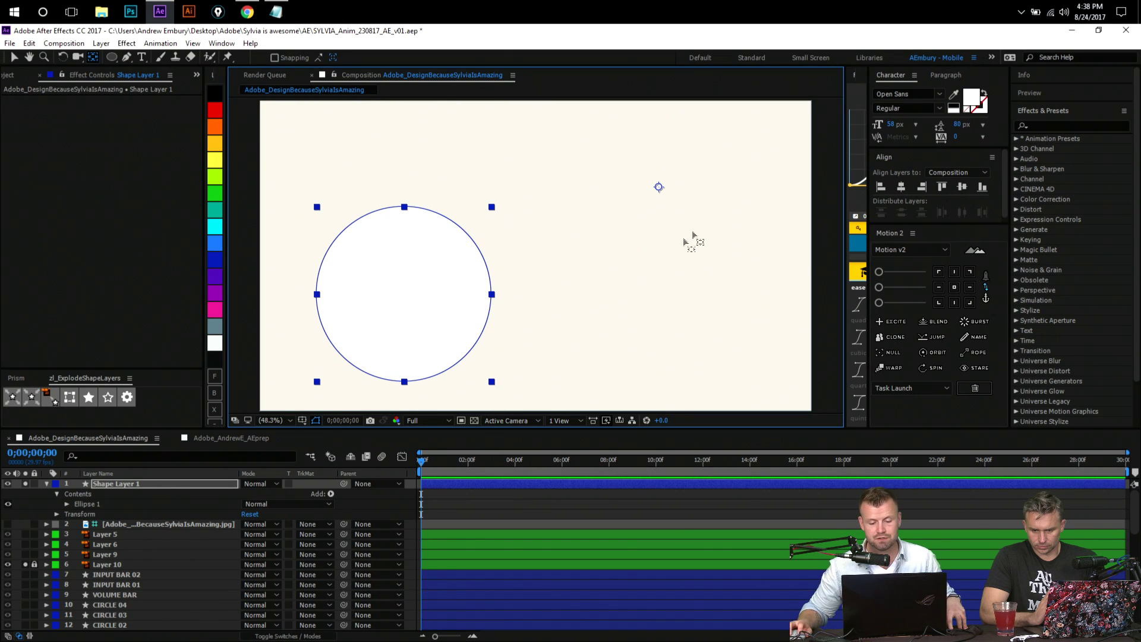
- Draw a trial circle from the composition's centre on a new shape layer and delete that layer
click(400, 500)
click(113, 57)
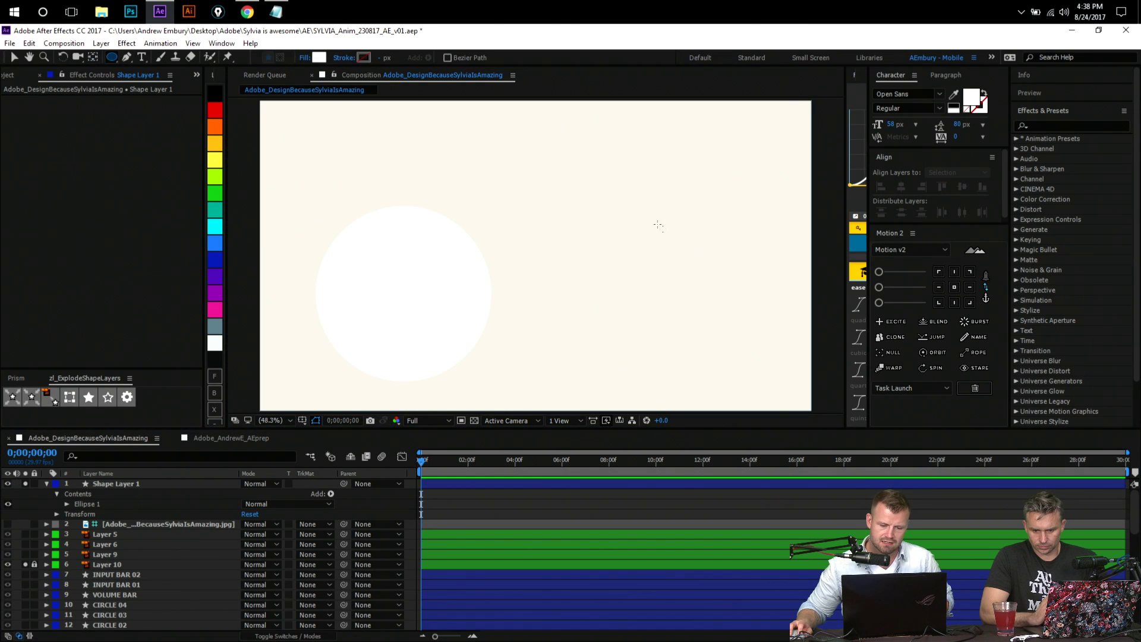
mouse_move(542, 185)
mouse_down()
mouse_move(574, 225)
mouse_move(601, 223)
mouse_move(597, 207)
mouse_move(587, 283)
mouse_move(597, 277)
mouse_move(609, 293)
mouse_move(547, 274)
mouse_move(541, 215)
mouse_move(592, 215)
mouse_move(601, 278)
mouse_move(585, 278)
mouse_move(615, 303)
mouse_move(578, 300)
mouse_move(545, 266)
mouse_up()
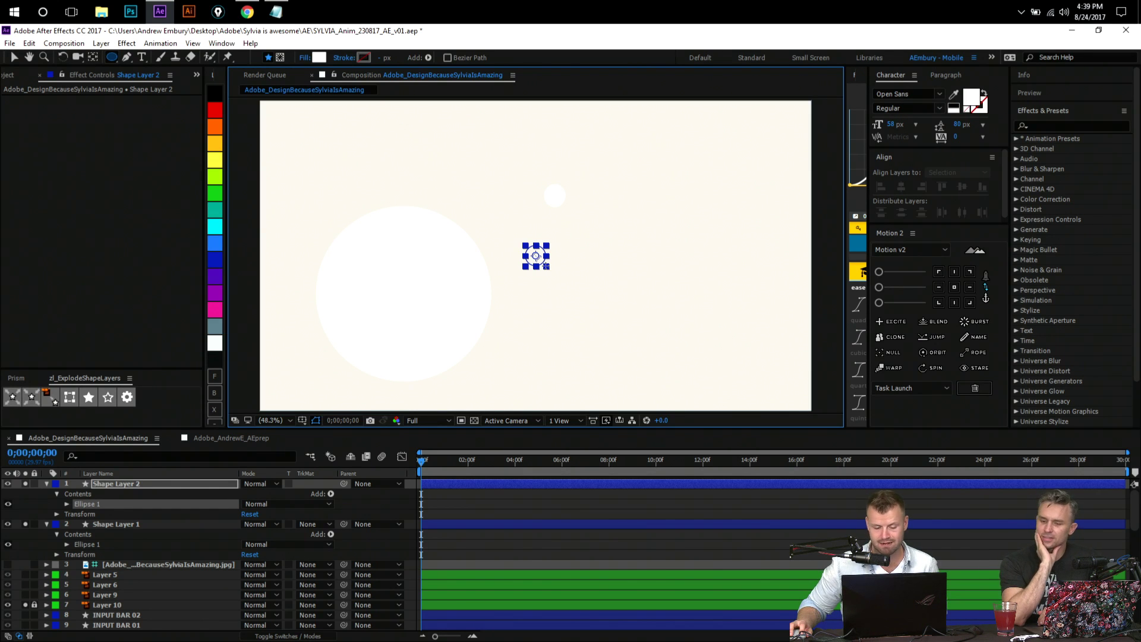
mouse_move(546, 266)
mouse_down()
mouse_move(557, 273)
mouse_move(546, 265)
mouse_up()
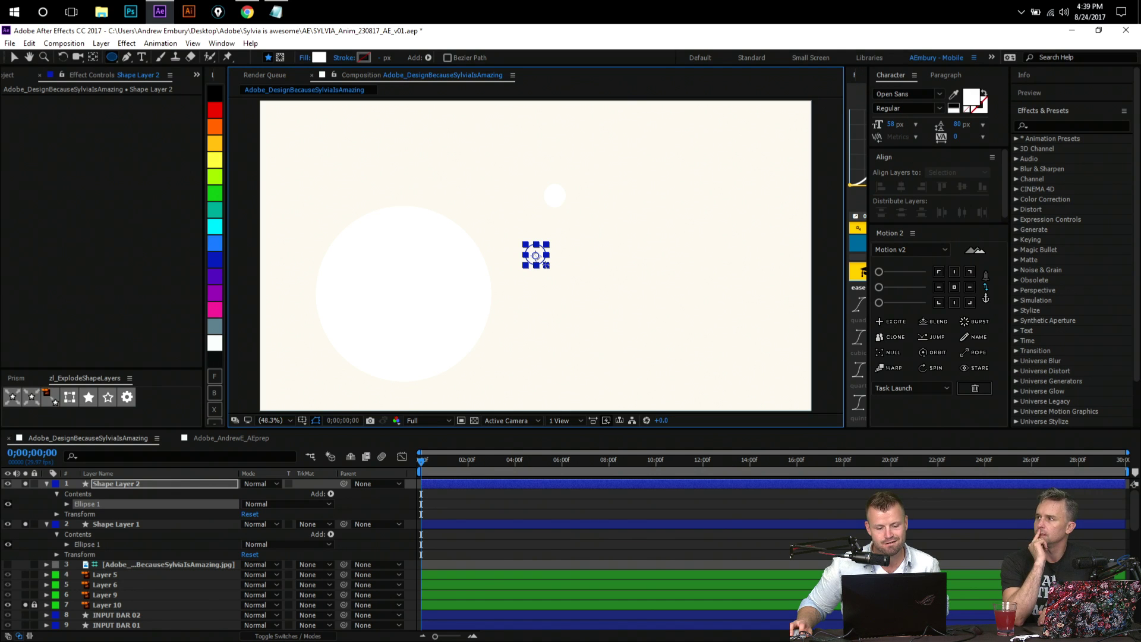
mouse_move(546, 265)
mouse_down()
mouse_move(614, 333)
mouse_move(651, 326)
mouse_up()
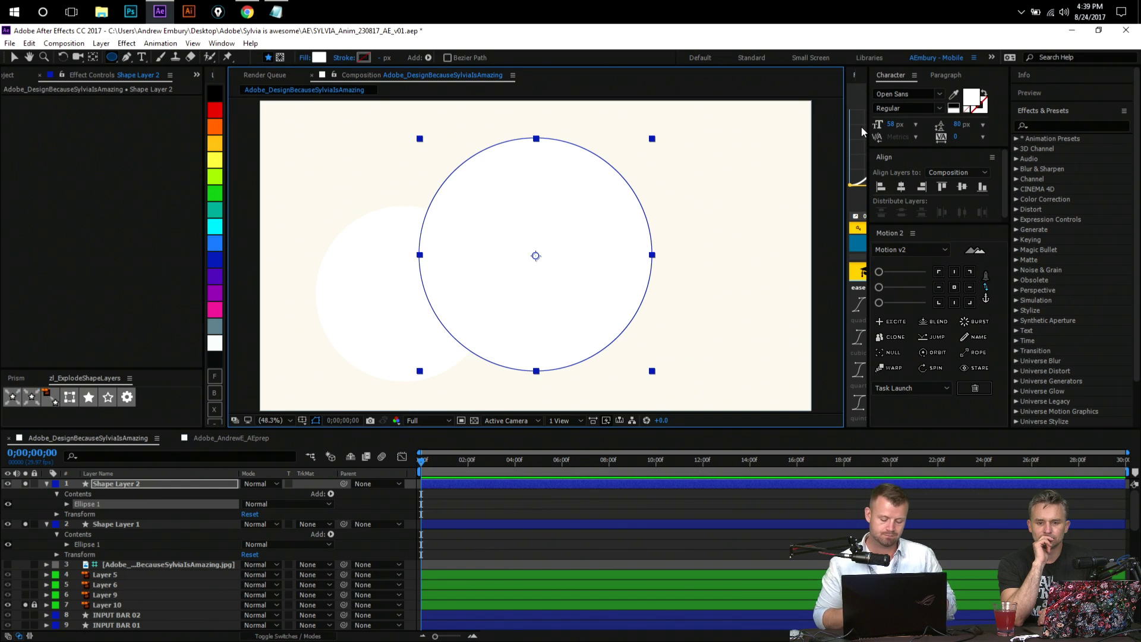
key(Delete)
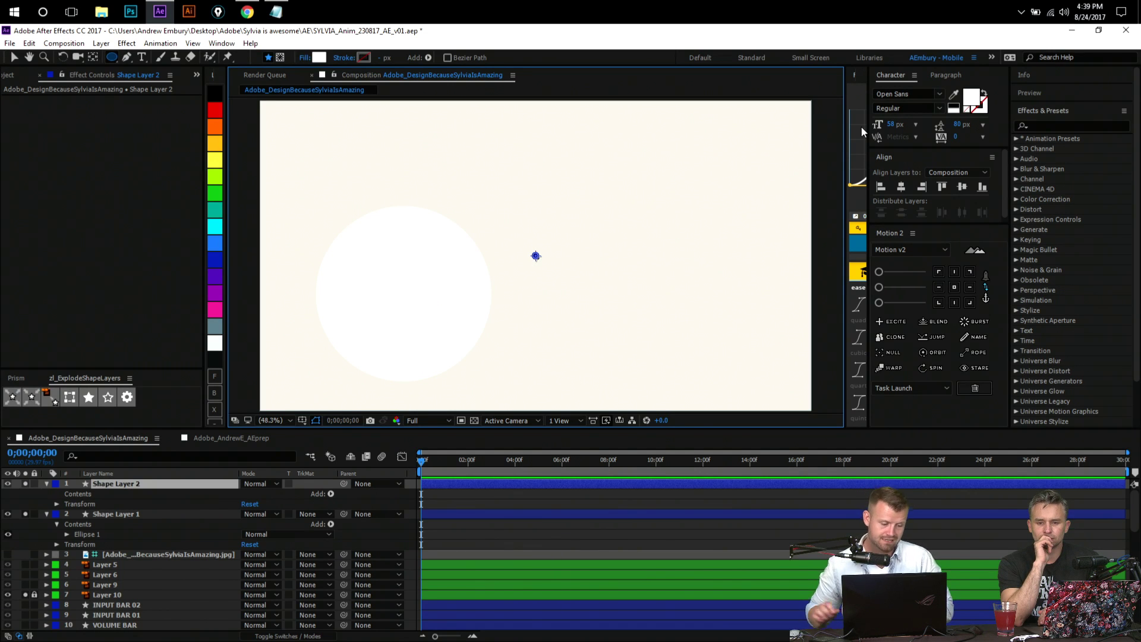
click(149, 484)
key(Delete)
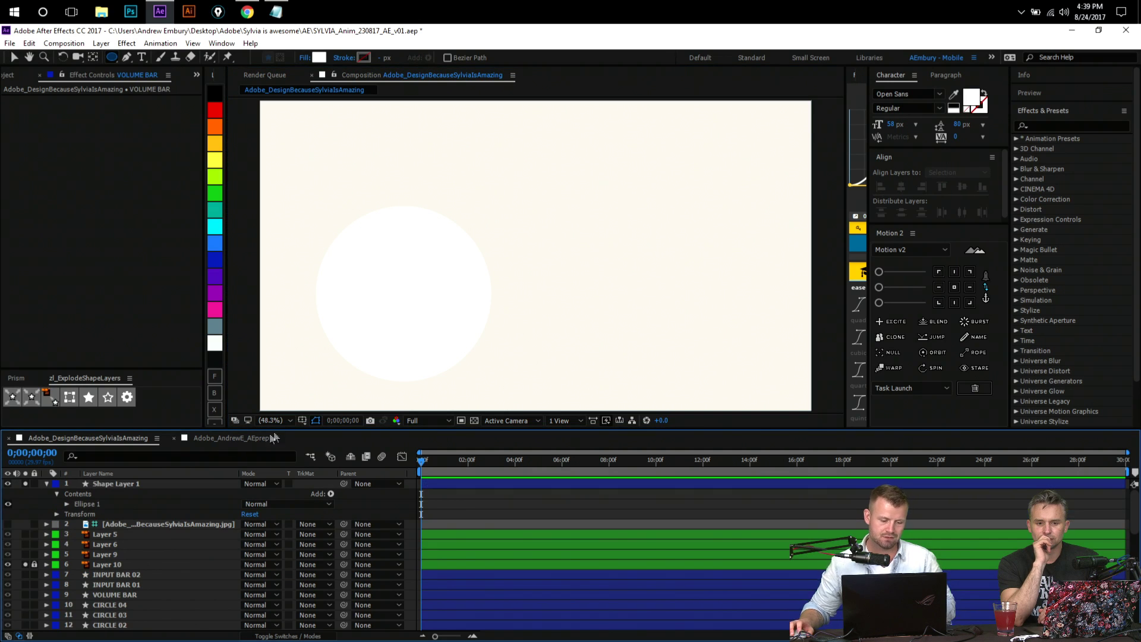
- Centre Shape Layer 1's anchor point on its circle and move the layer directly above Layer 10
click(438, 483)
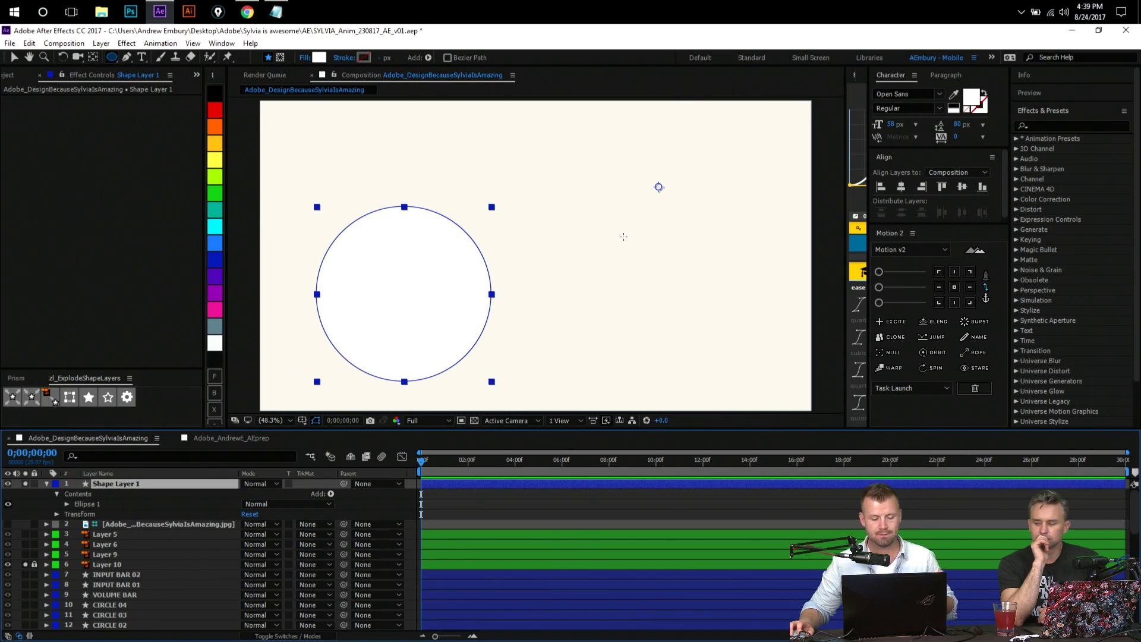
click(955, 288)
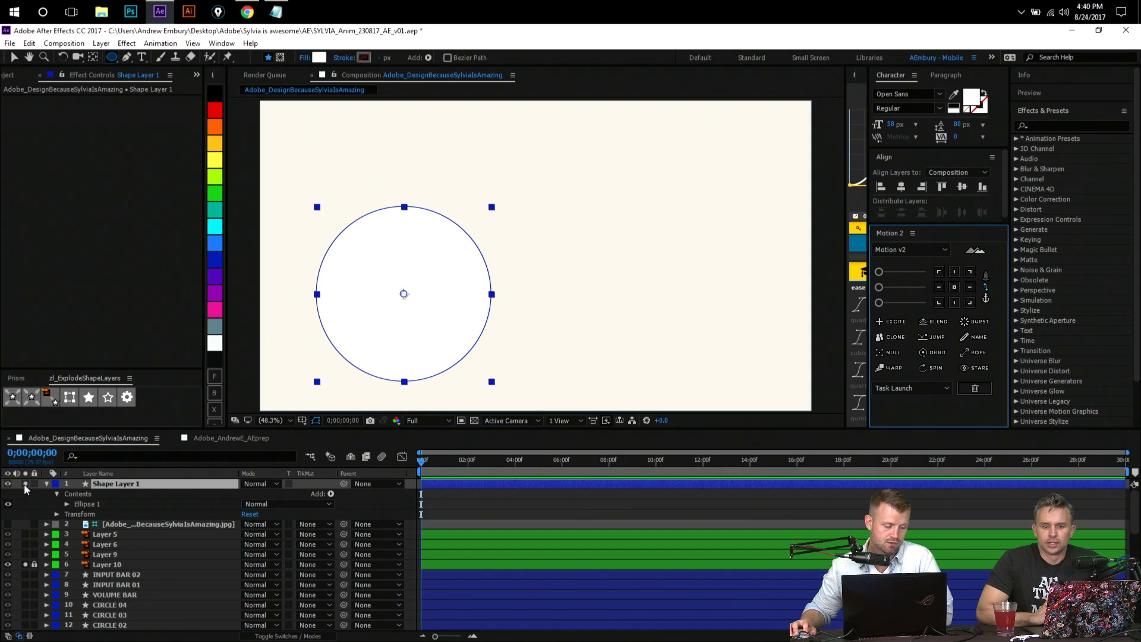
drag(127, 484, 131, 567)
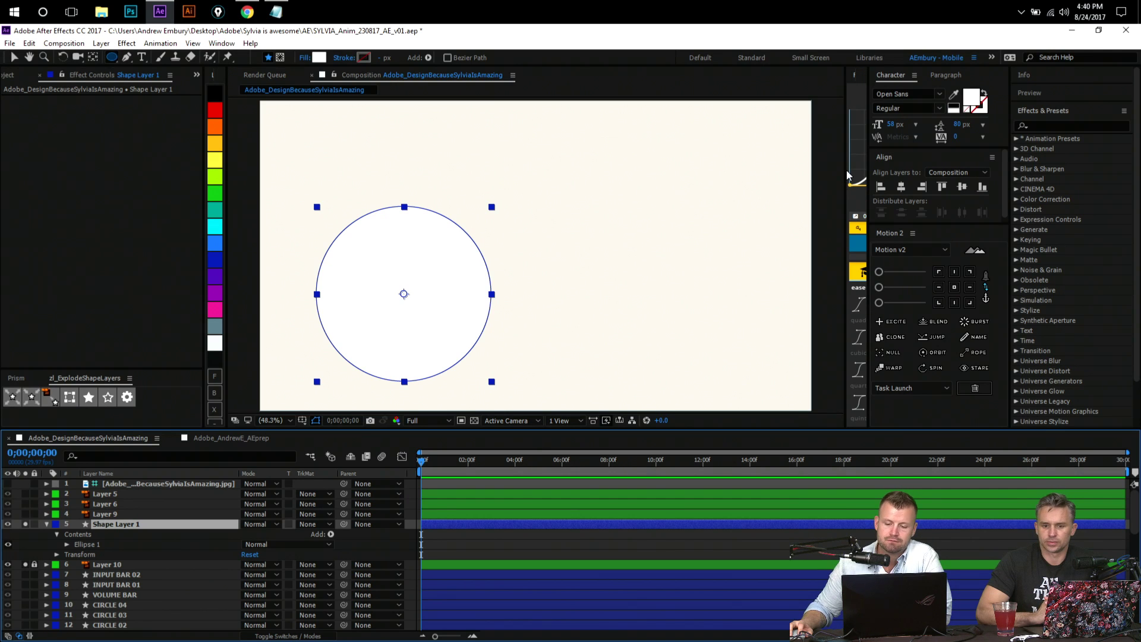
- Reveal the full Flow panel with its easing curve and presets
drag(846, 171, 748, 193)
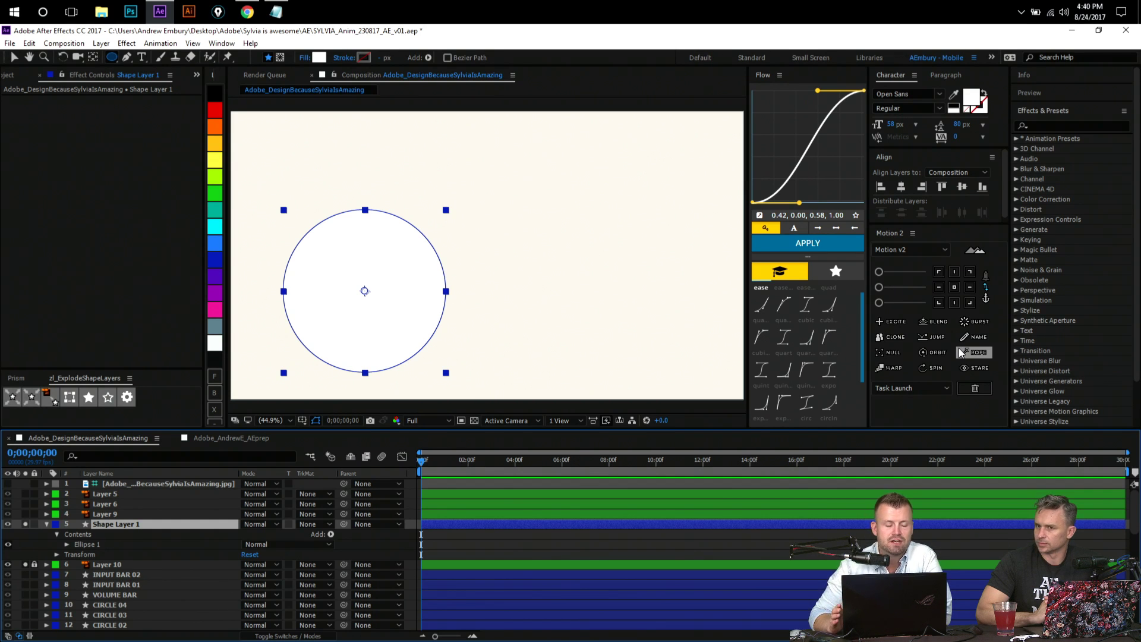
- Switch to Chrome and open aescripts.com in a new tab
key(alt+Tab)
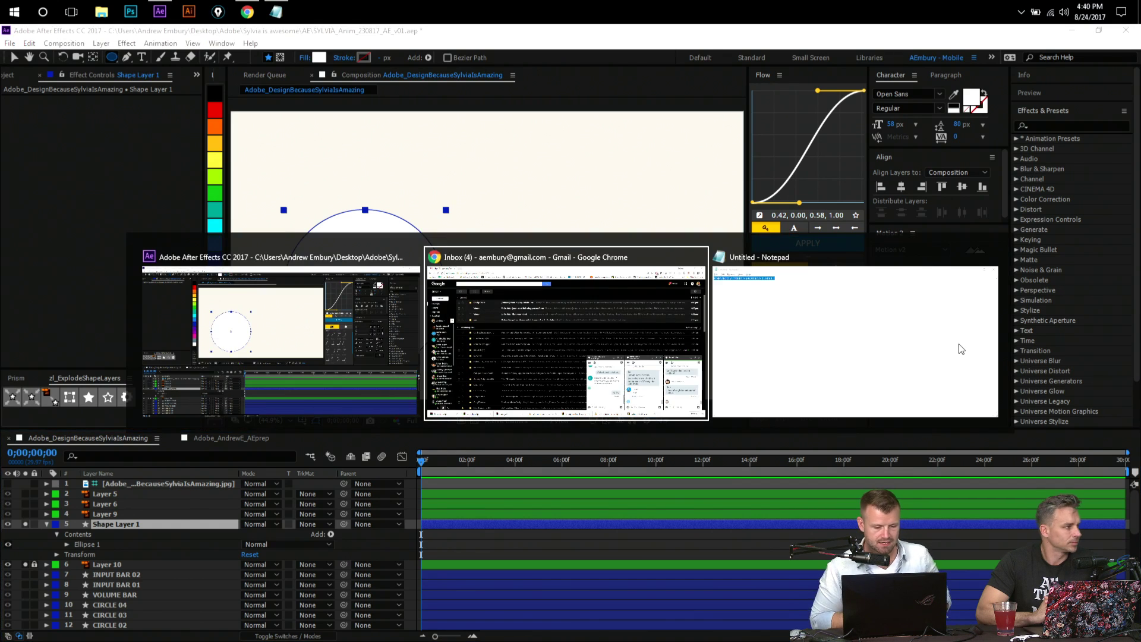
key(ctrl+t)
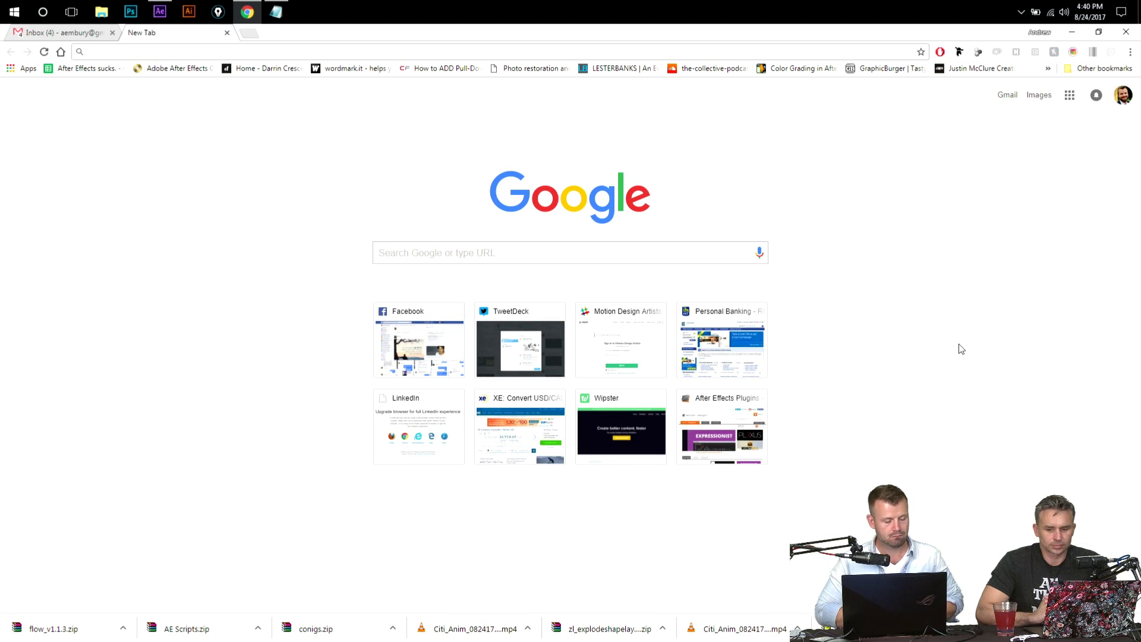
text(aescripts.com)
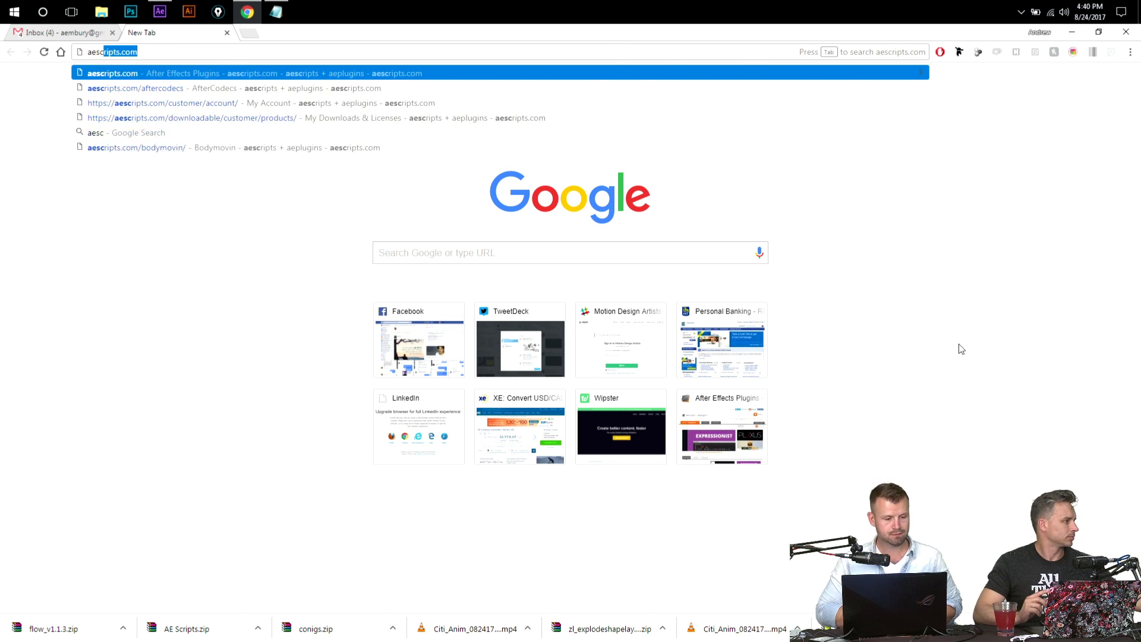
key(Return)
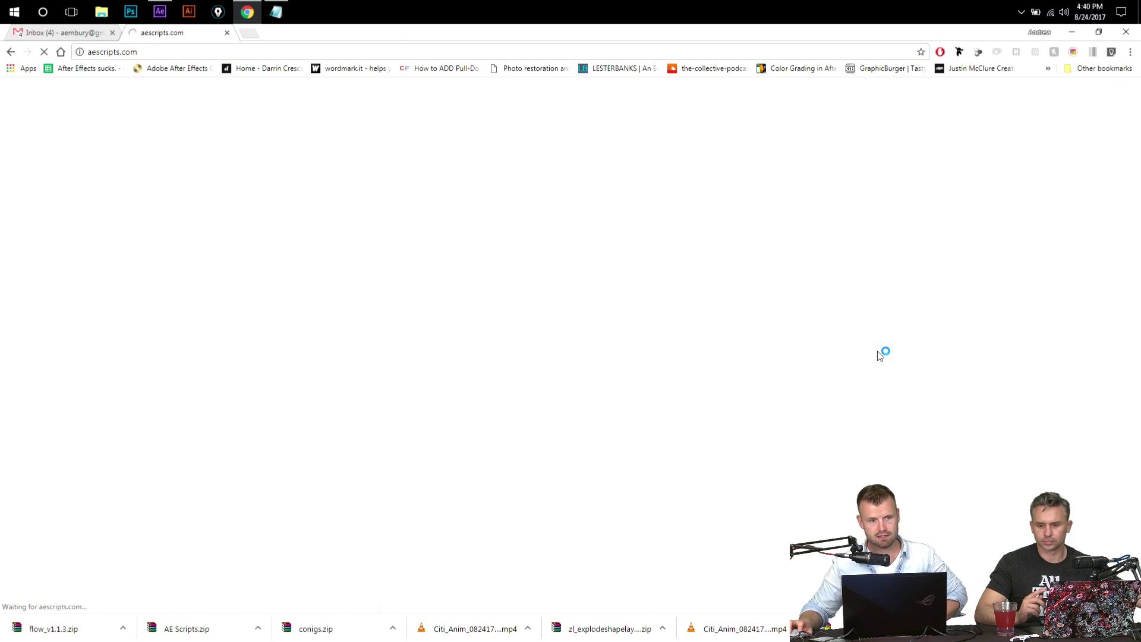
- Search the aescripts site for Ease Copy
click(755, 203)
text(Ea)
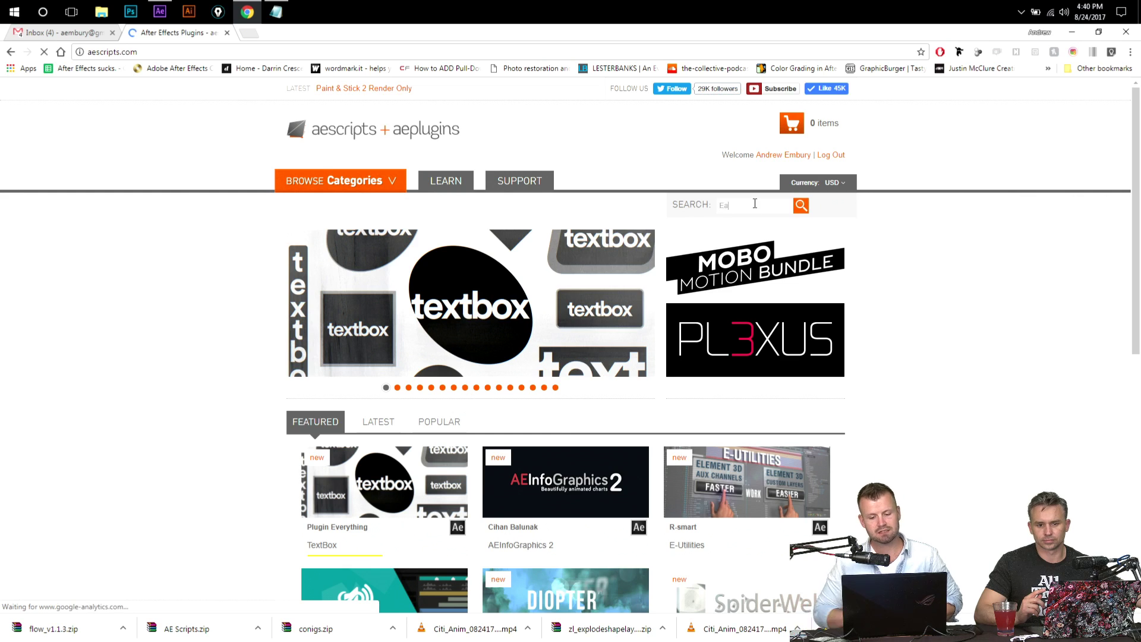
text(se Copy)
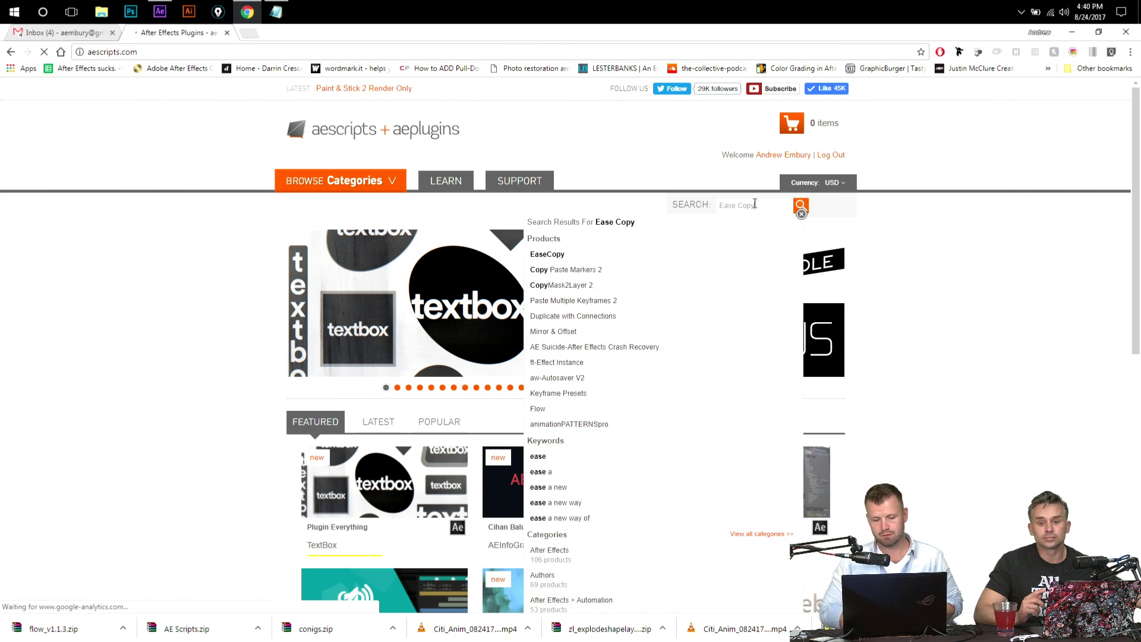
- Open the EaseCopy product page from the aescripts search, close its tab and return to After Effects
key(Return)
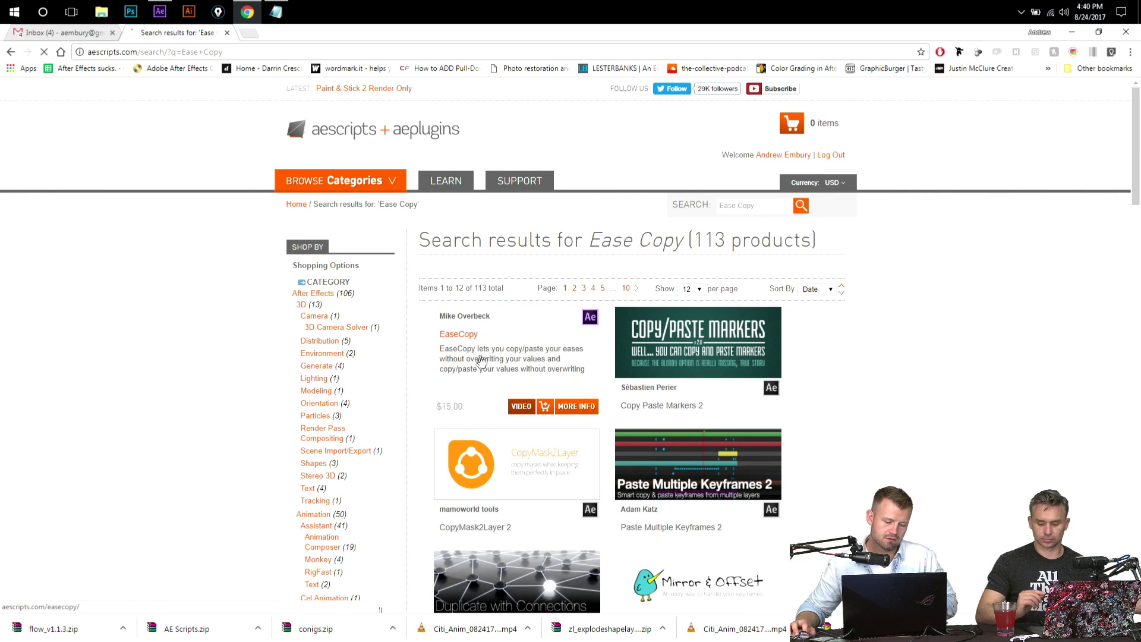
click(465, 373)
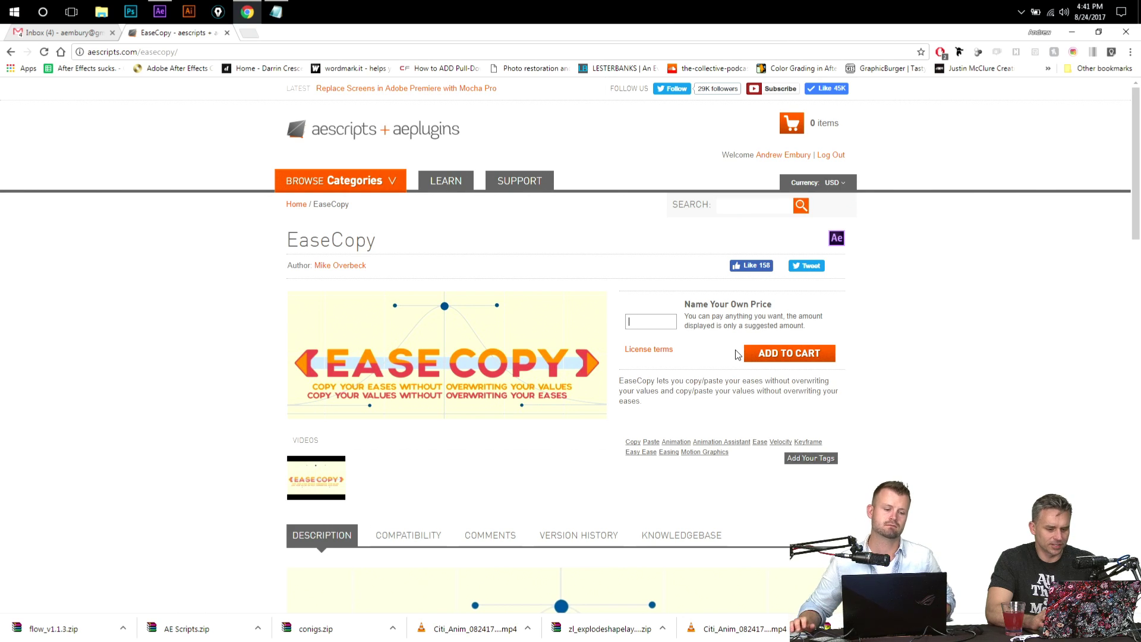
key(ctrl+w)
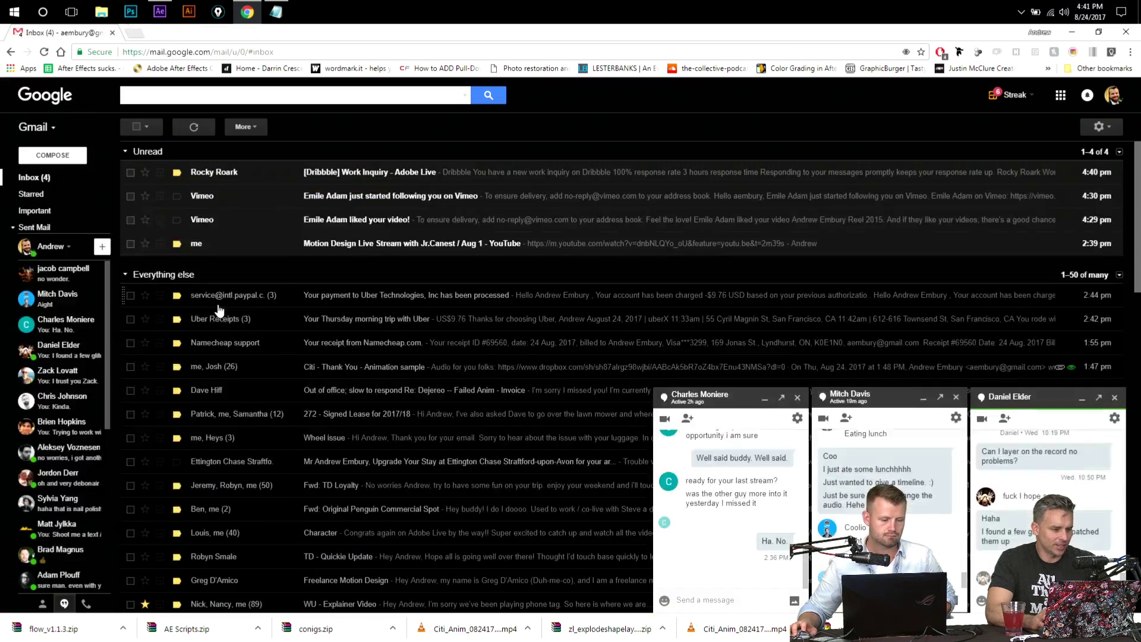
key(alt+Tab)
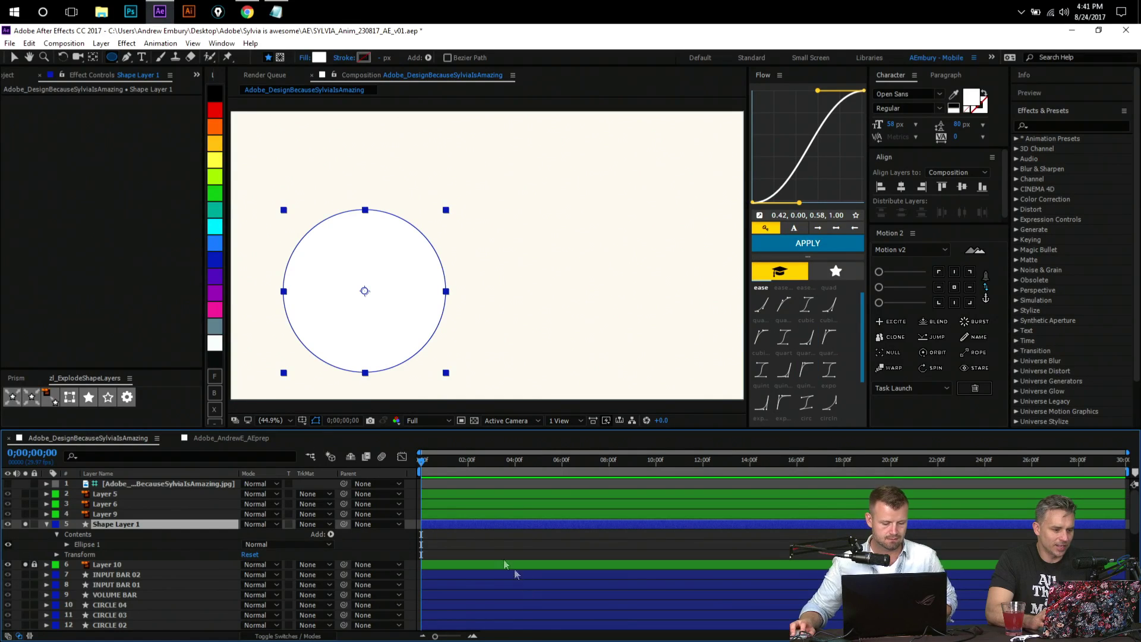
- Deselect the layers, reposition the composition view, and move Shape Layer 1 directly below Layer 10
key(ctrl+shift+a)
key(h)
drag(484, 286, 638, 231)
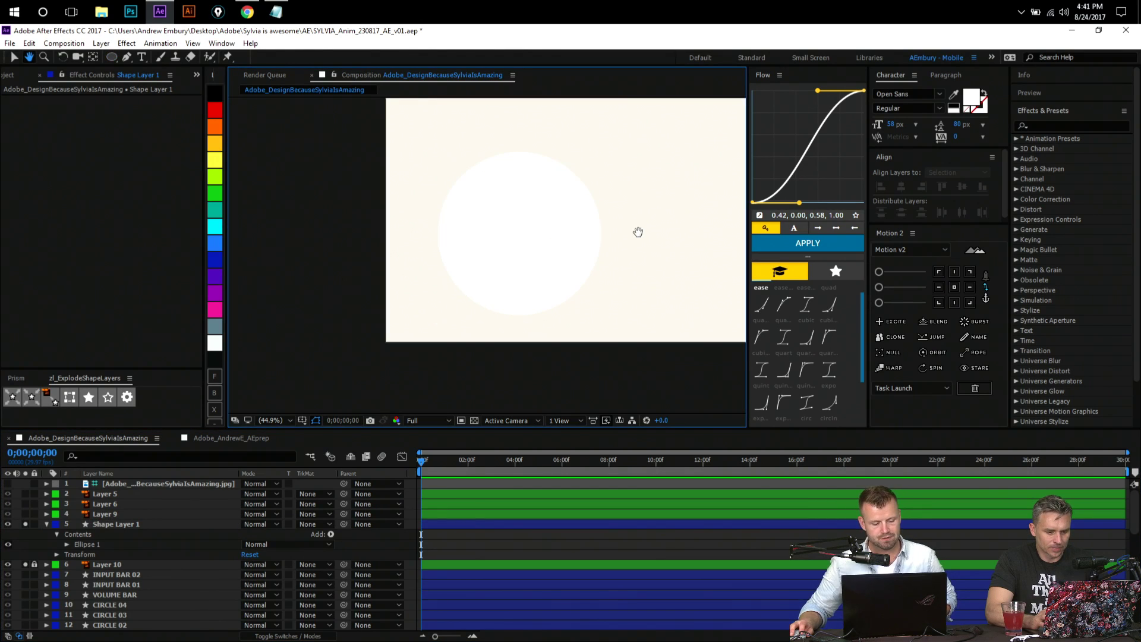
key(v)
drag(116, 524, 112, 575)
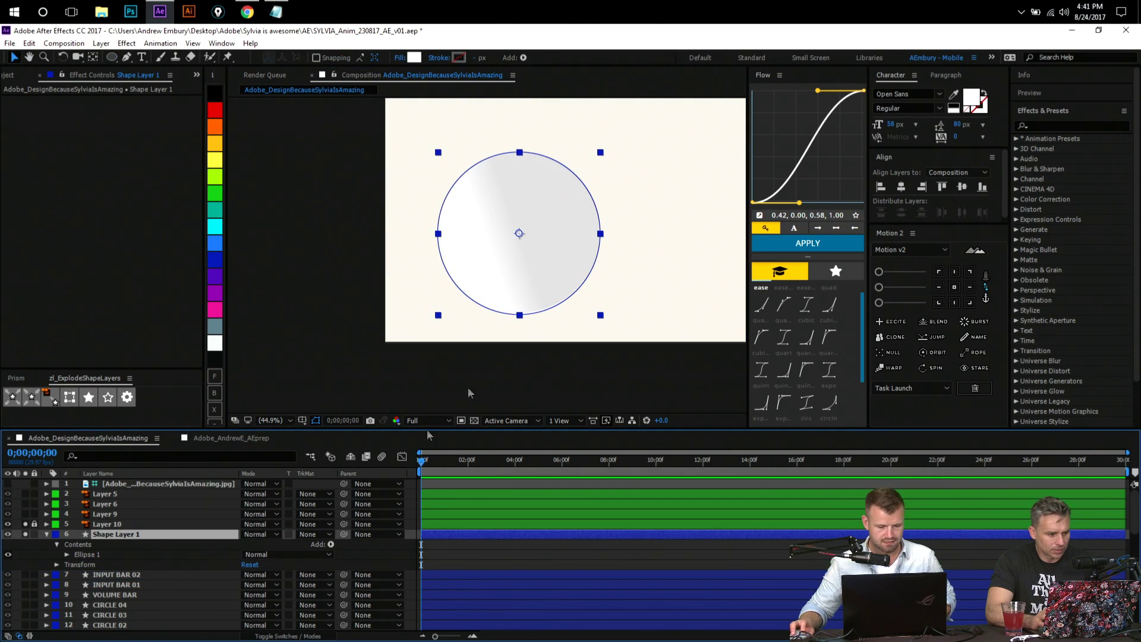
- Examine up close how the edge of Shape Layer 1's circle matches Layer 10's gradient circle
key(z)
click(504, 257)
click(476, 257)
click(547, 222)
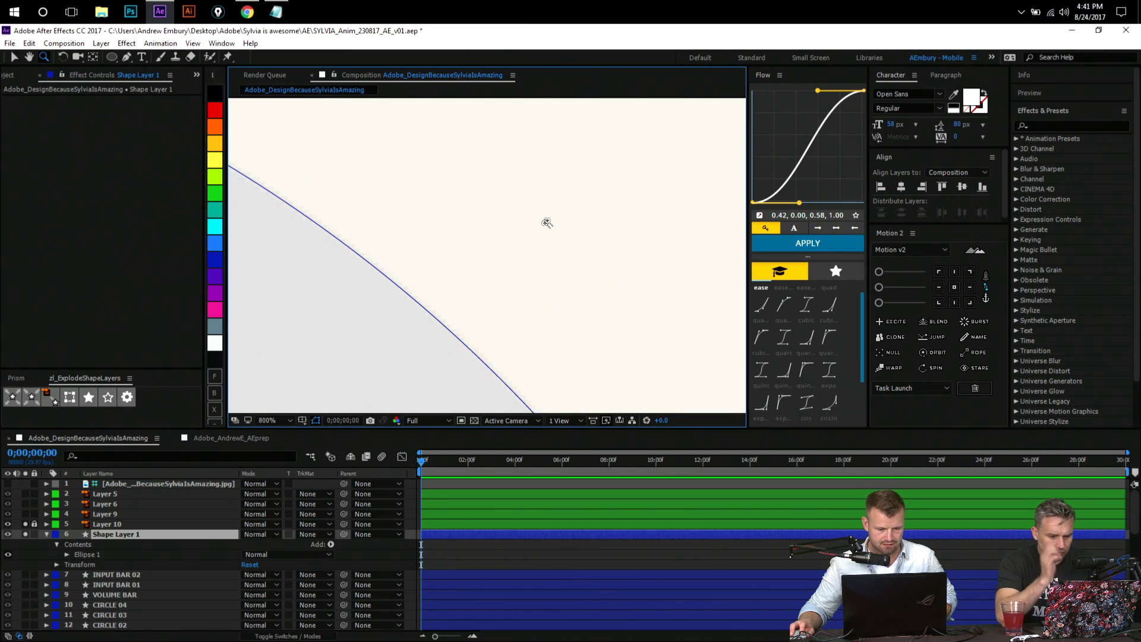
click(392, 321)
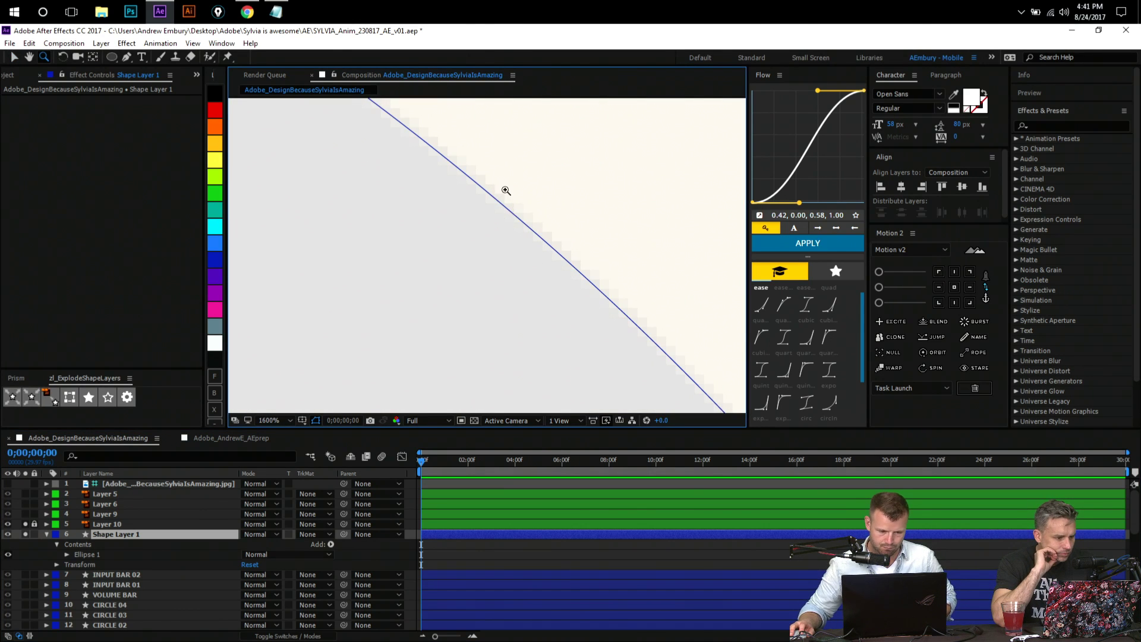
scroll(521, 219, down, 5)
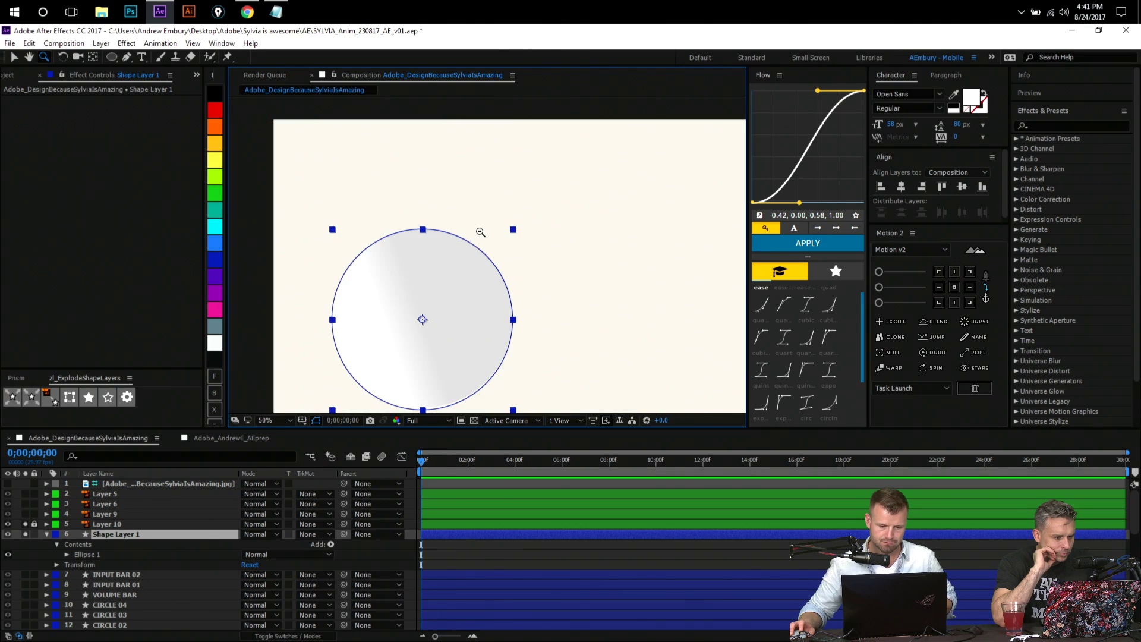
drag(479, 232, 531, 117)
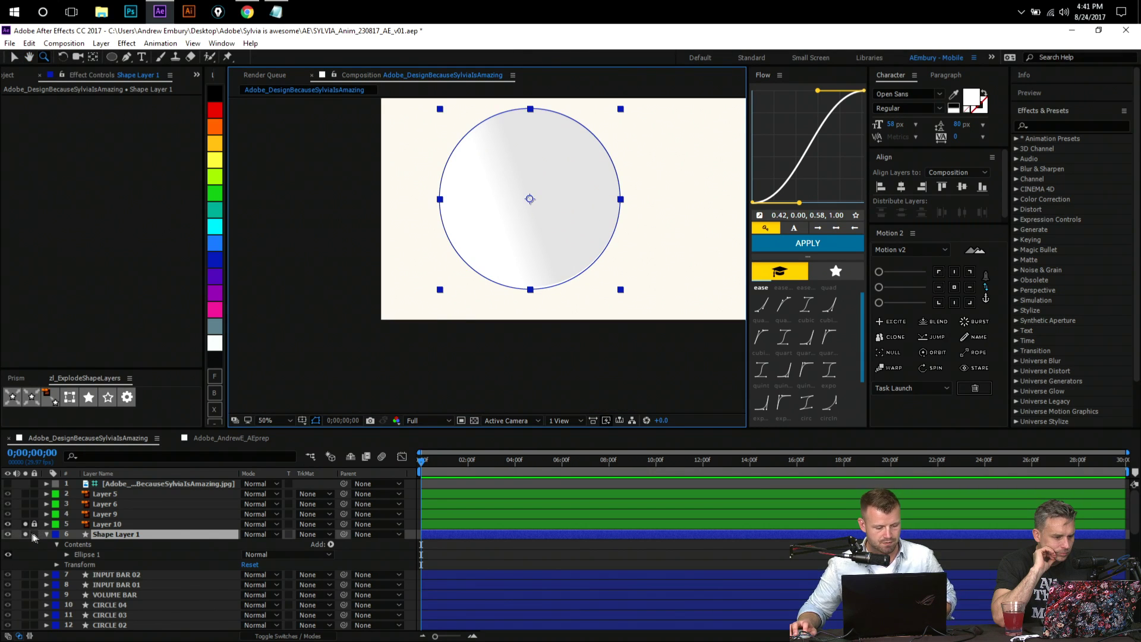
- Move Shape Layer 1 back directly above Layer 10 and keep it soloed
drag(97, 534, 98, 521)
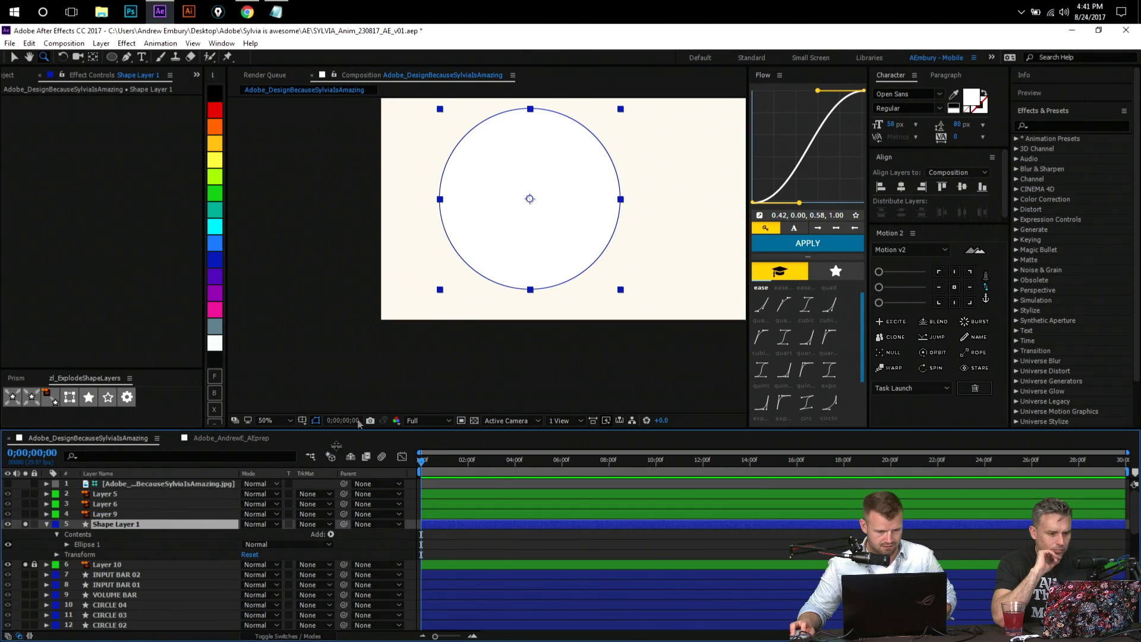
click(25, 523)
click(25, 523)
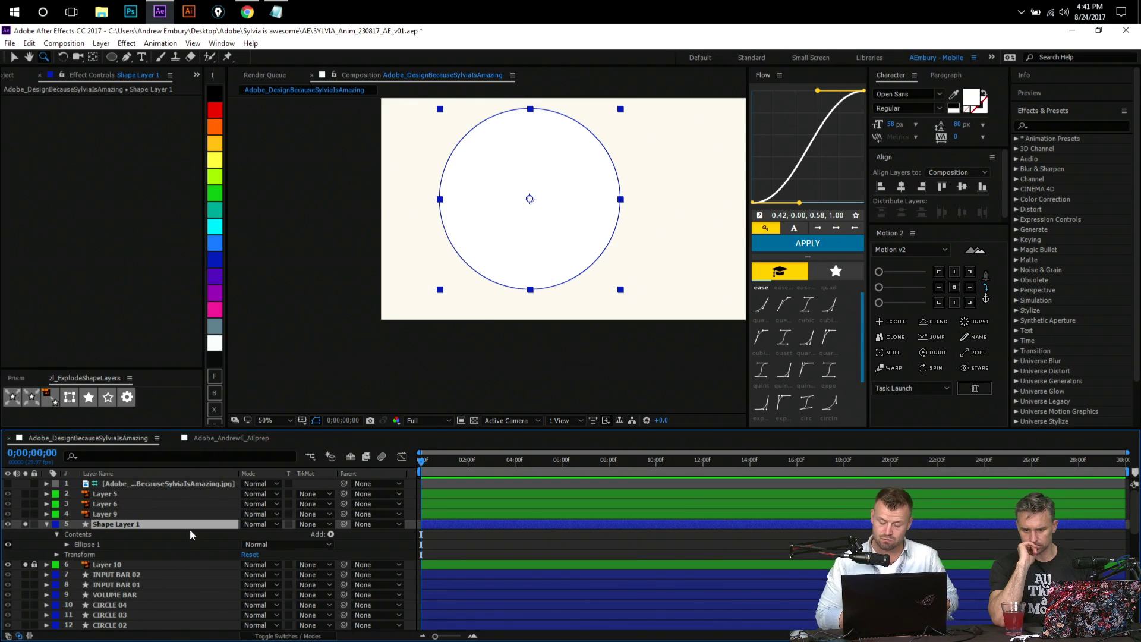
- Switch to Chrome and load the aescripts.com home page in a new tab
key(alt+Tab)
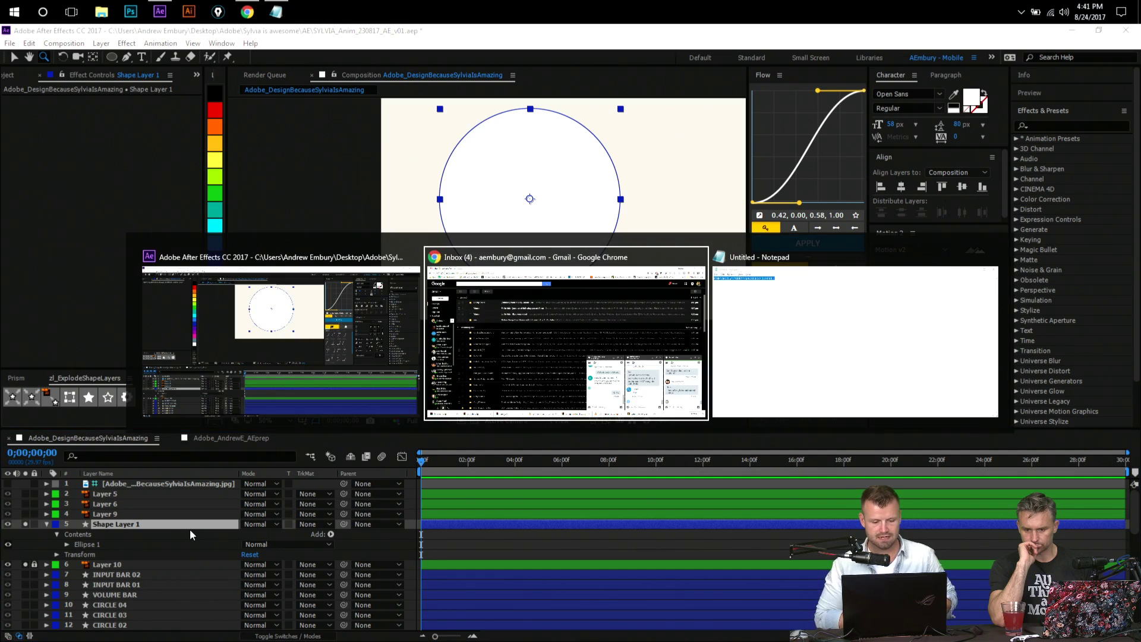
key(ctrl+t)
text(aescripts.com)
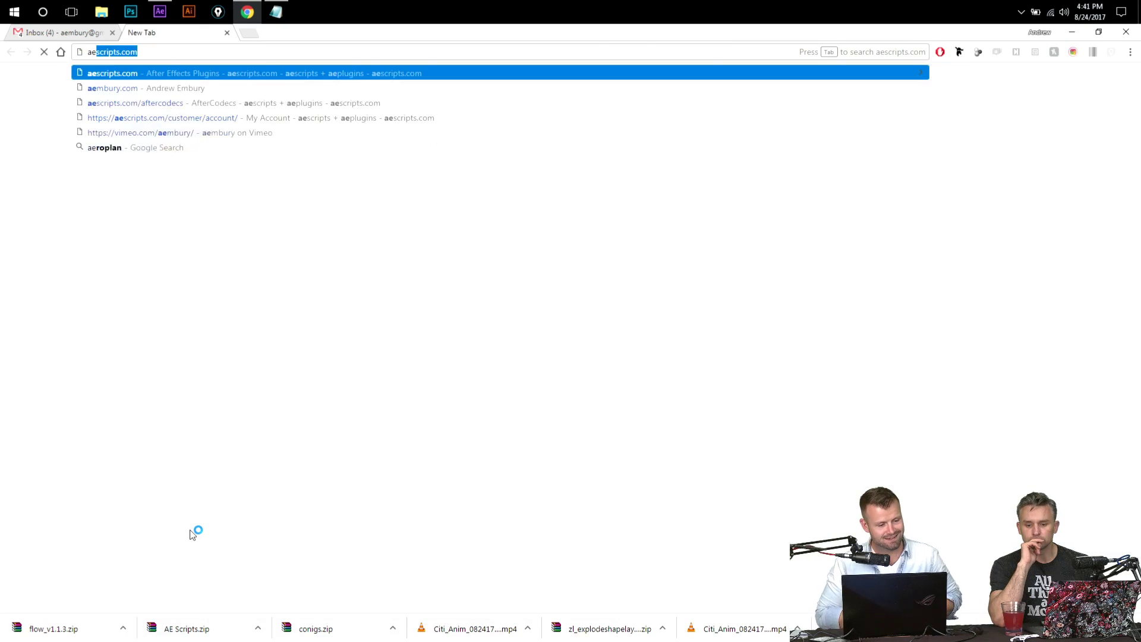
key(Return)
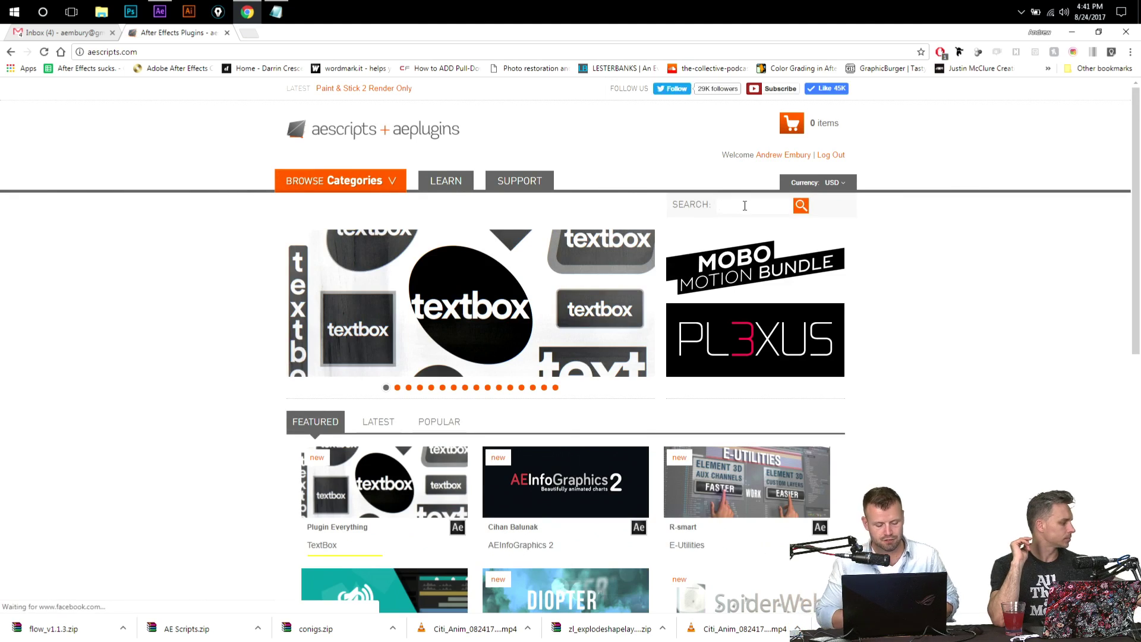
- Return to After Effects and apply the Gradient Ramp effect to Shape Layer 1
key(alt+Tab)
key(ctrl+space)
text(ramp)
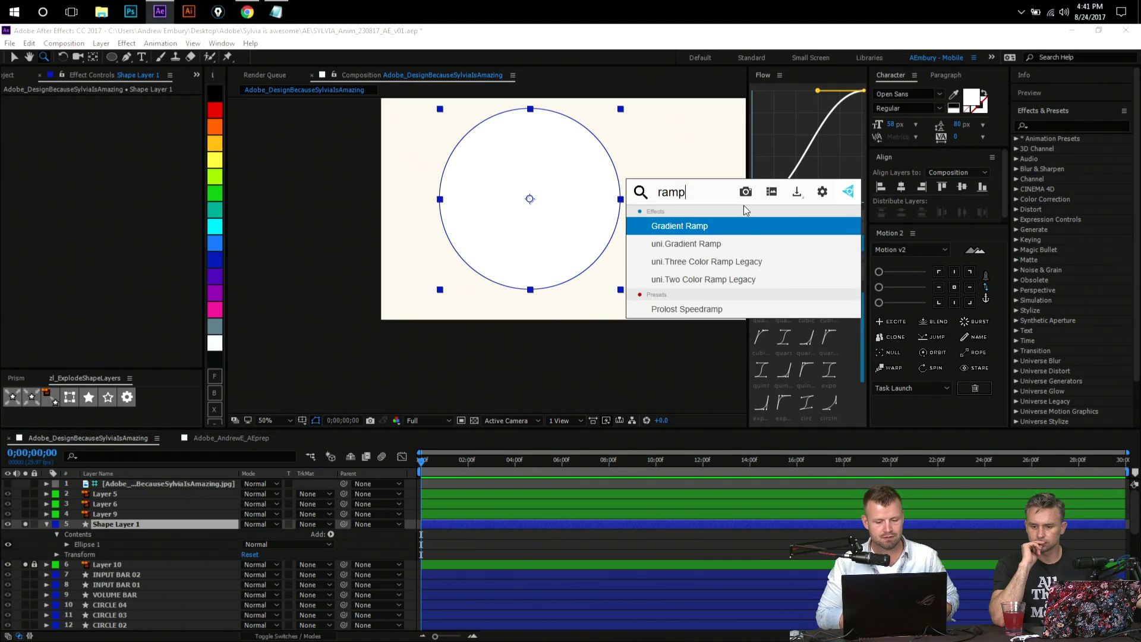
key(Return)
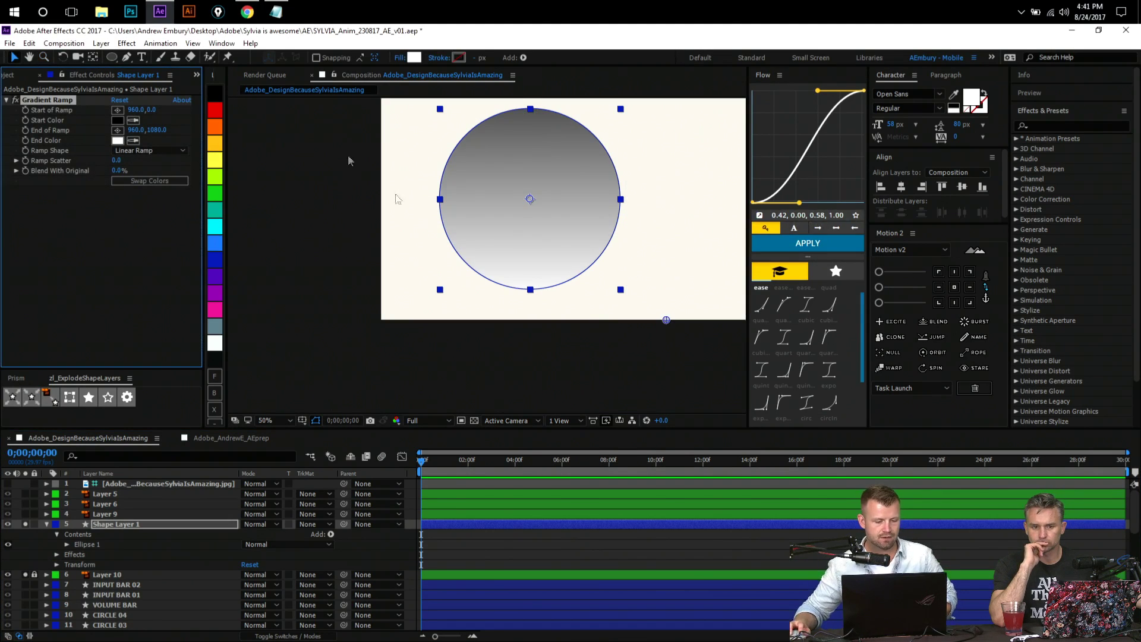
- Place the ramp's start at 714, 480 on the circle's upper right and its end at 280, 840 on the lower left
key(z)
click(117, 110)
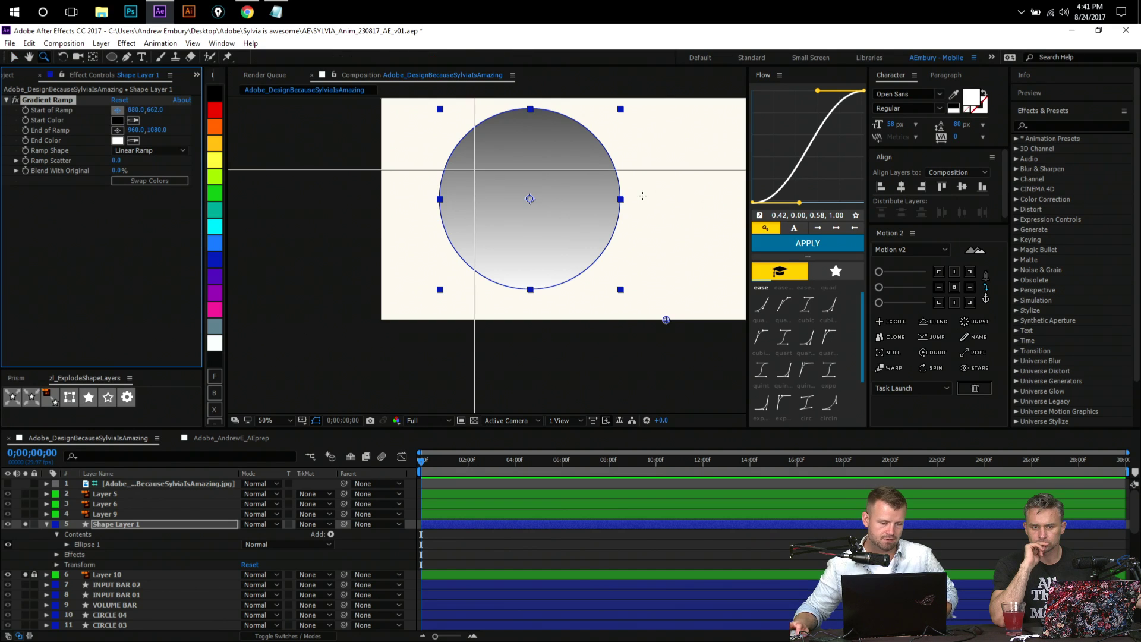
click(593, 142)
key(v)
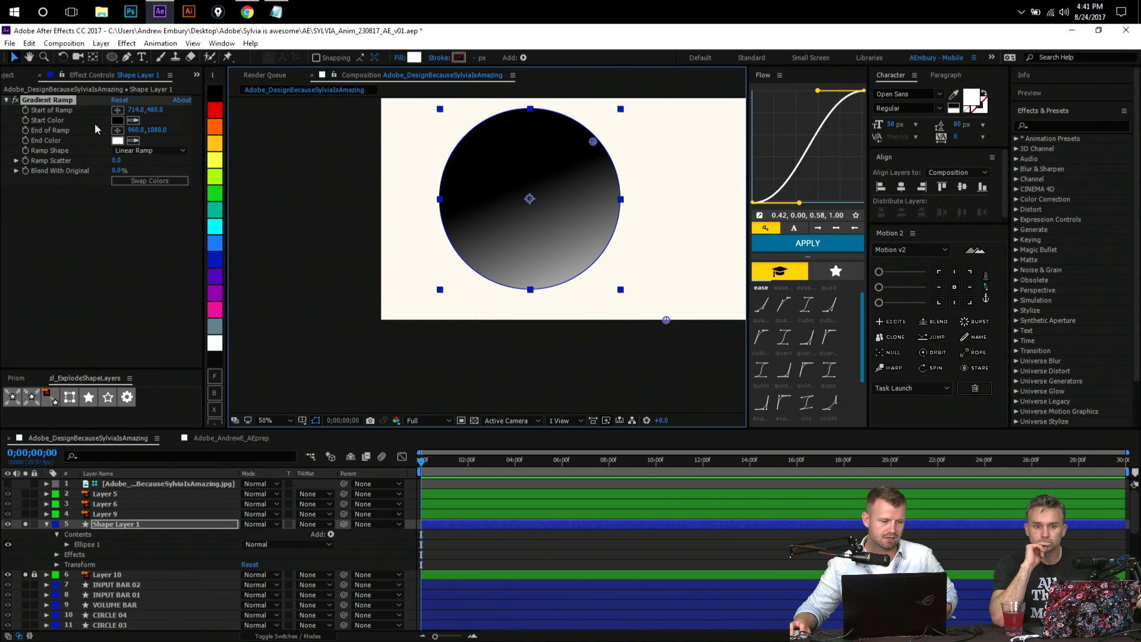
click(118, 130)
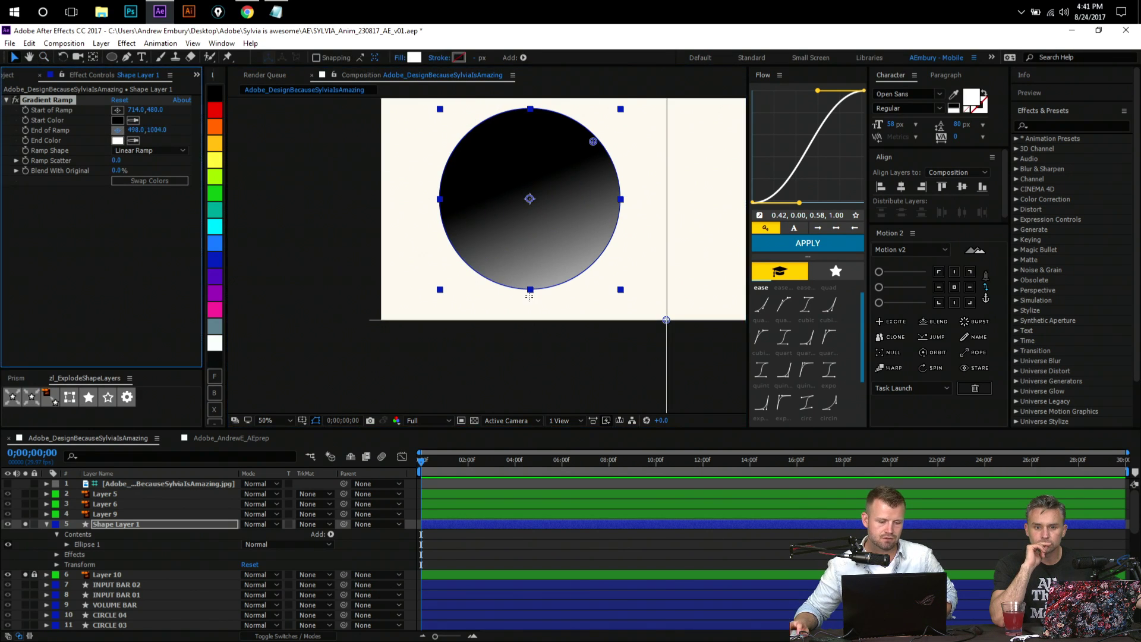
click(465, 249)
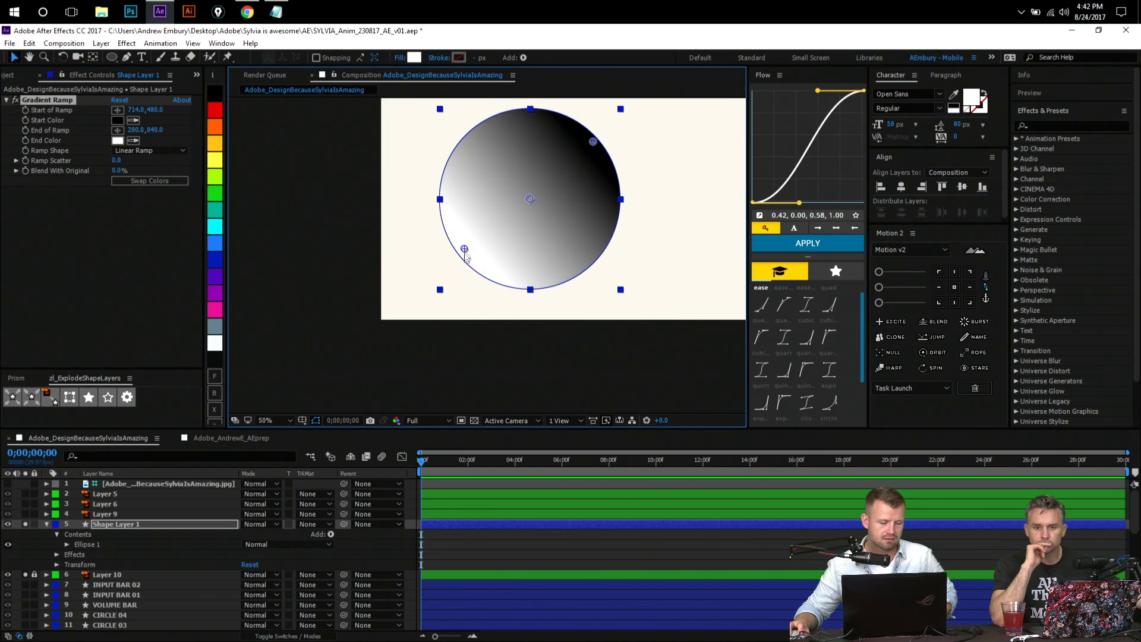
- Check the gradient fill types and cancel; fine-tune the ramp's start to 720, 468 and its end to 272, 860
click(401, 57)
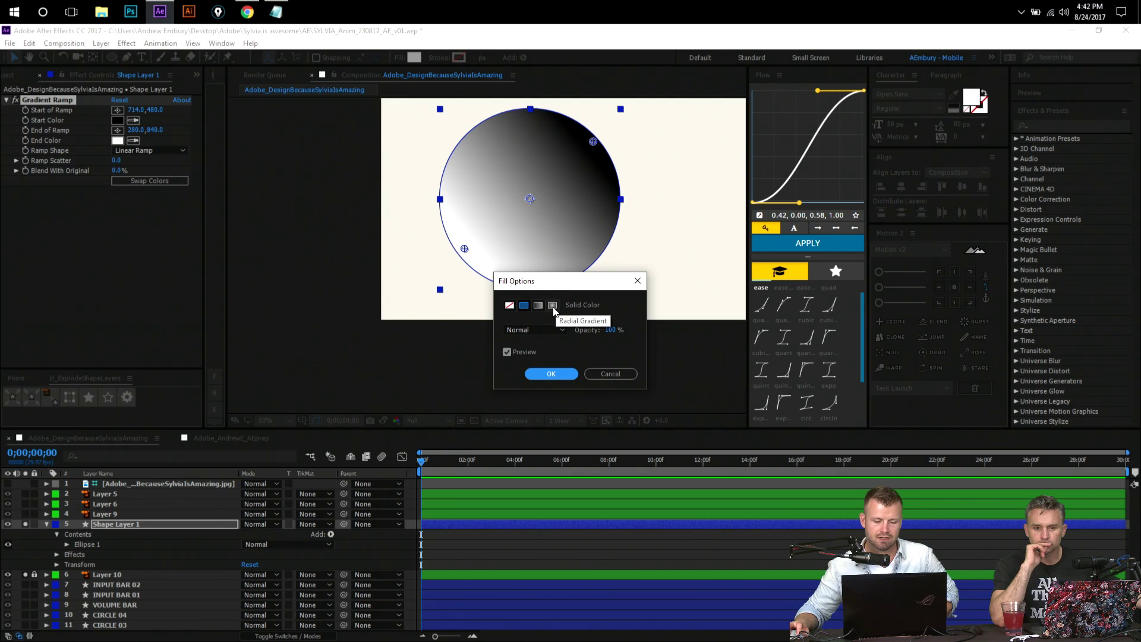
click(610, 374)
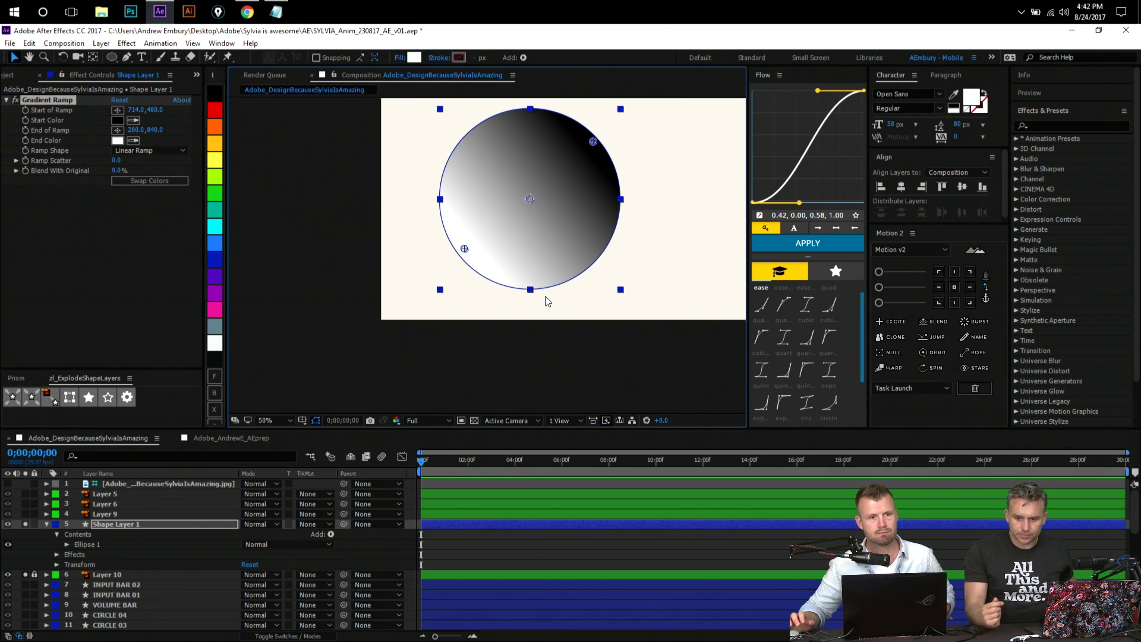
mouse_move(592, 141)
mouse_down()
mouse_move(590, 170)
mouse_move(537, 140)
mouse_move(559, 123)
mouse_move(612, 140)
mouse_up()
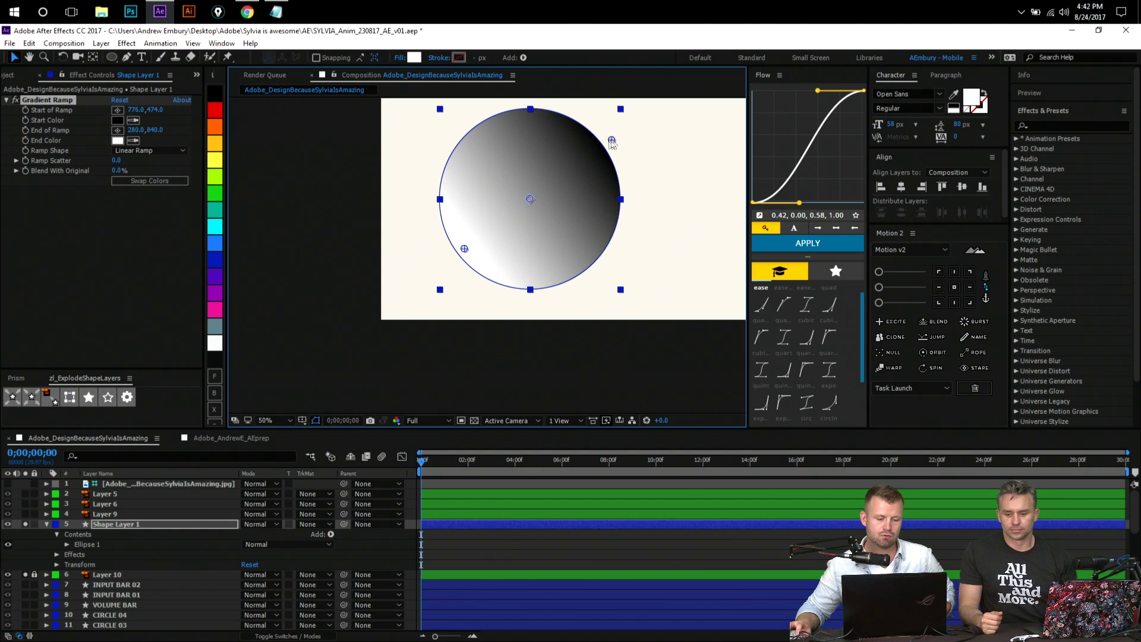
drag(463, 251, 462, 257)
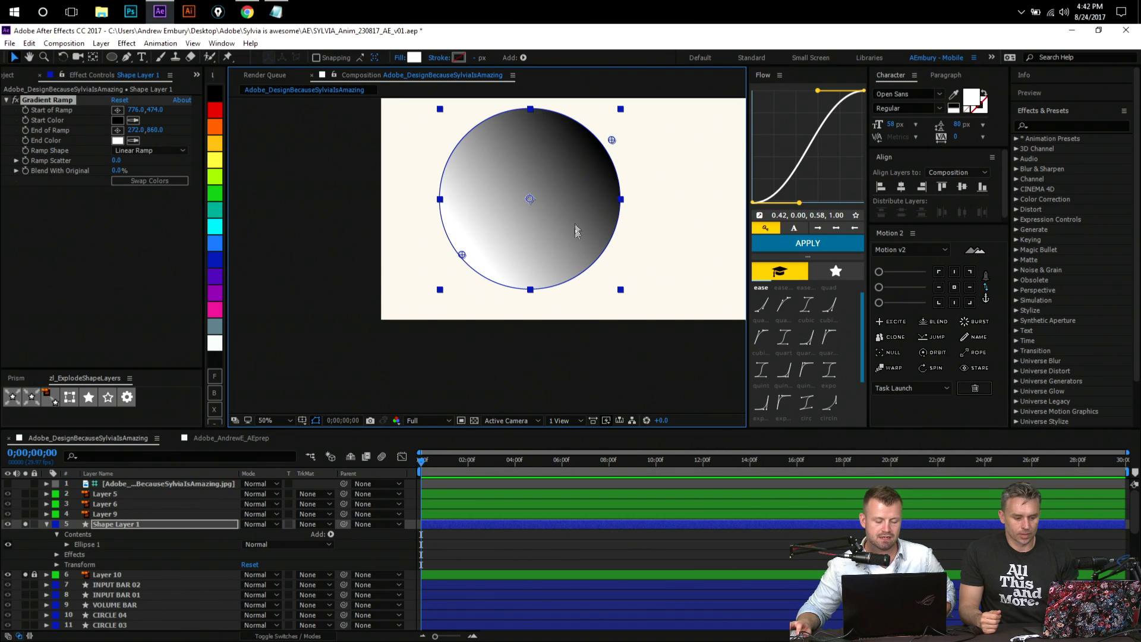
drag(612, 140, 594, 138)
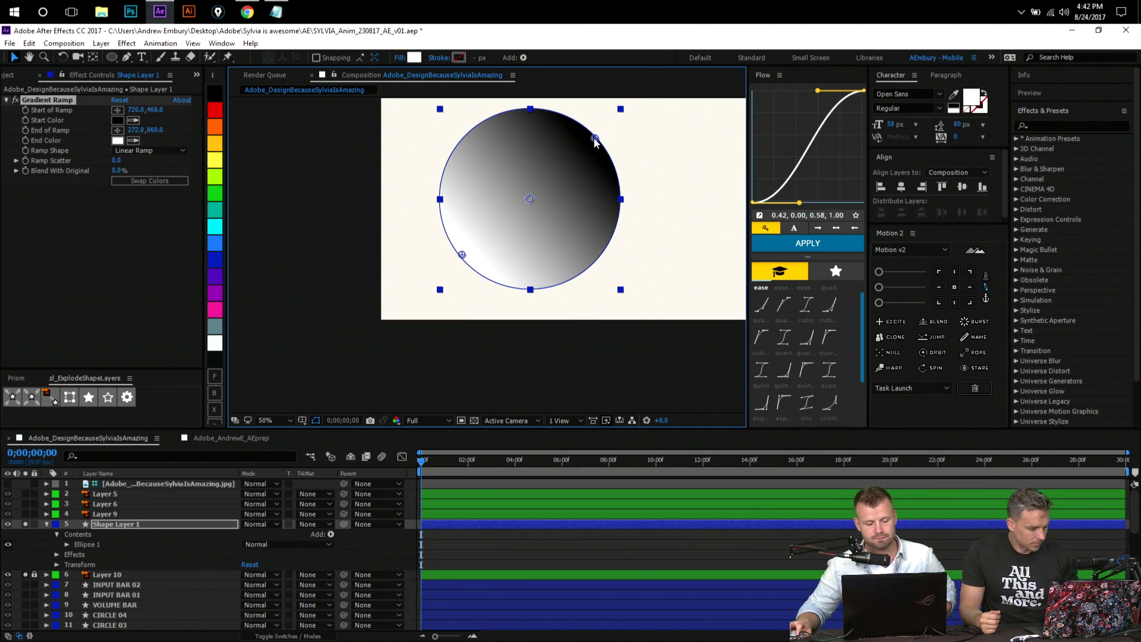
click(456, 532)
drag(525, 277, 613, 257)
key(ctrl+z)
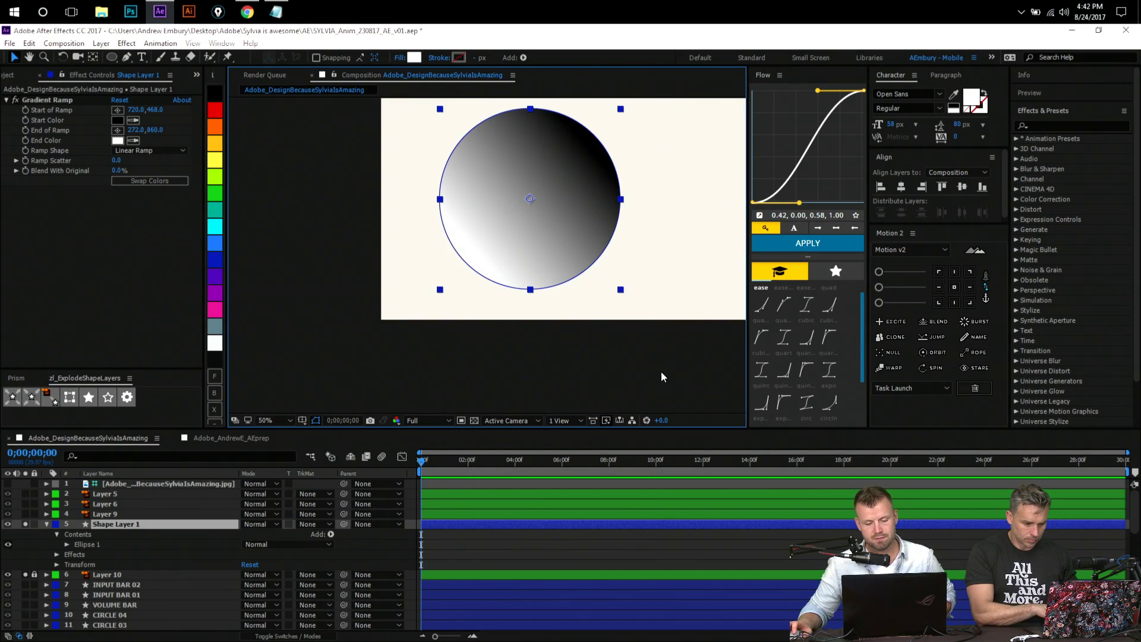
key(alt+Tab)
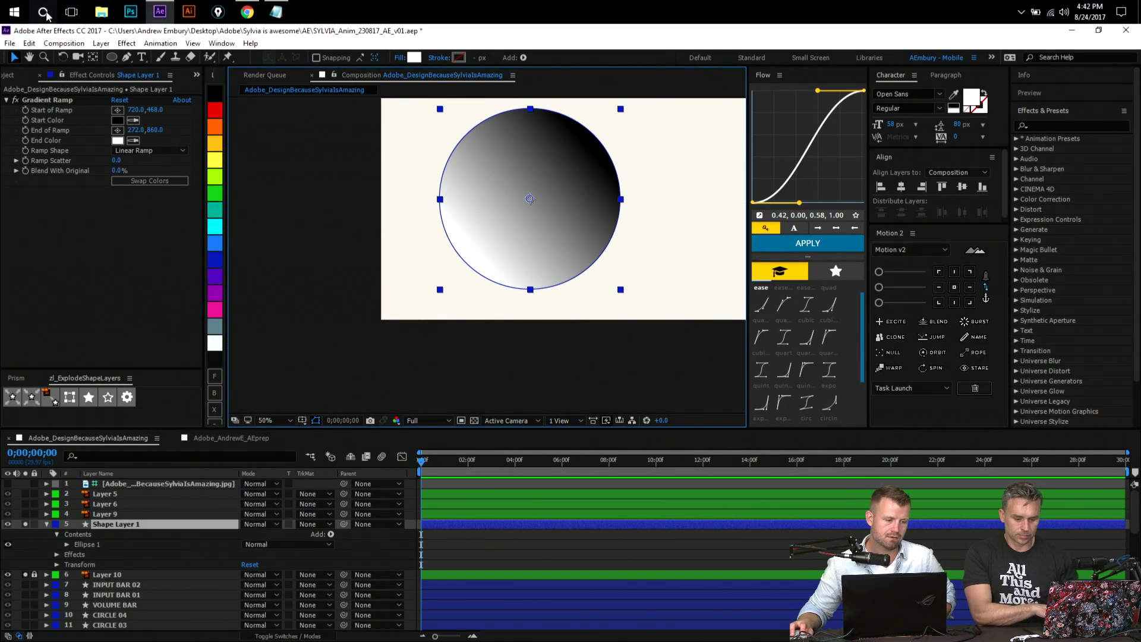
click(13, 12)
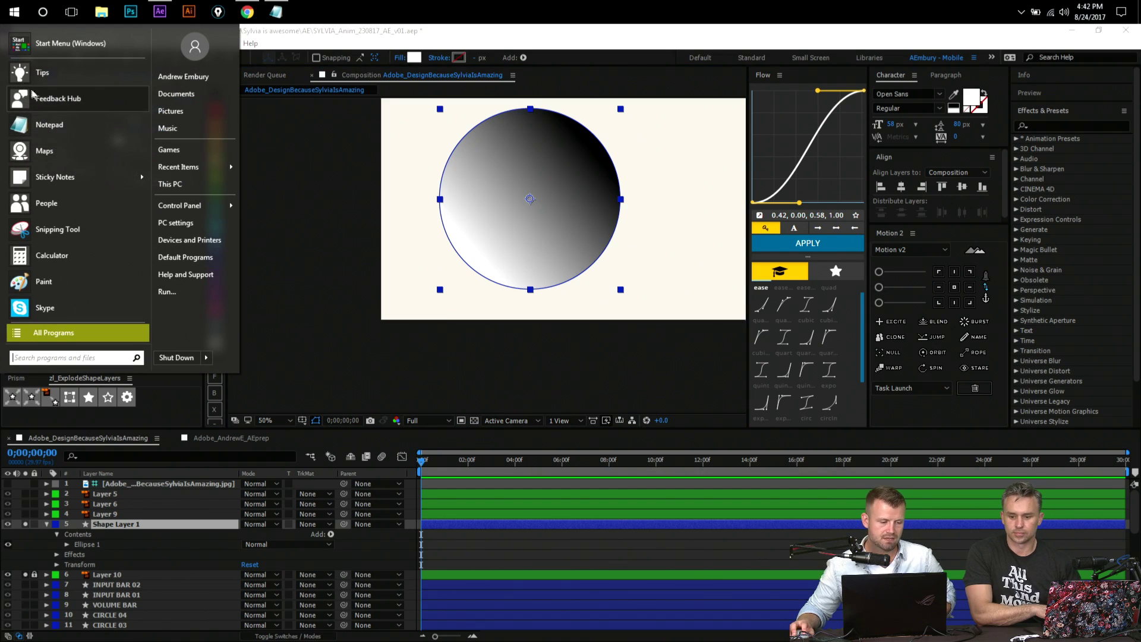
click(278, 334)
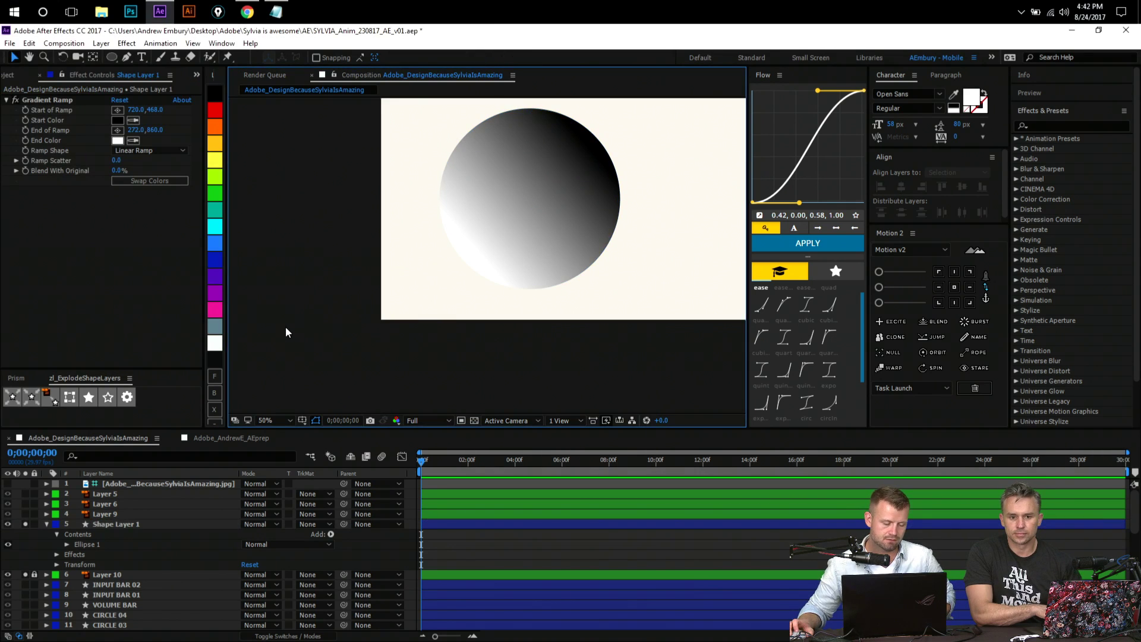
- In File Explorer, open the Desktop's Adobe folder and extract !AE Scripts.rtf from the AE Scripts archive into it
mouse_move(149, 17)
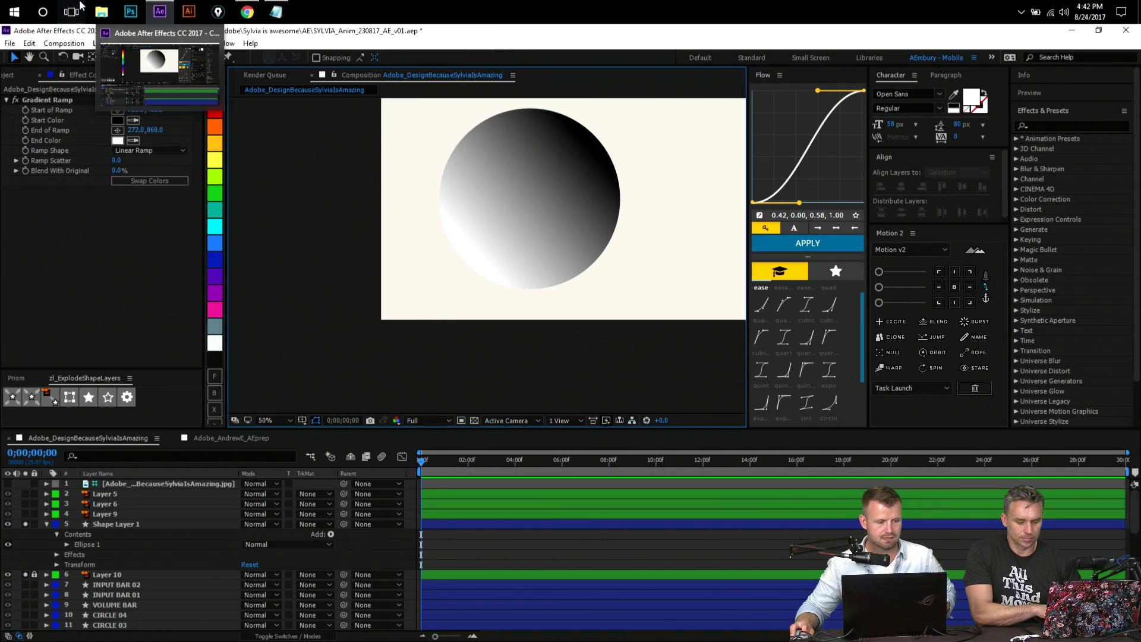
click(102, 11)
drag(443, 269, 610, 228)
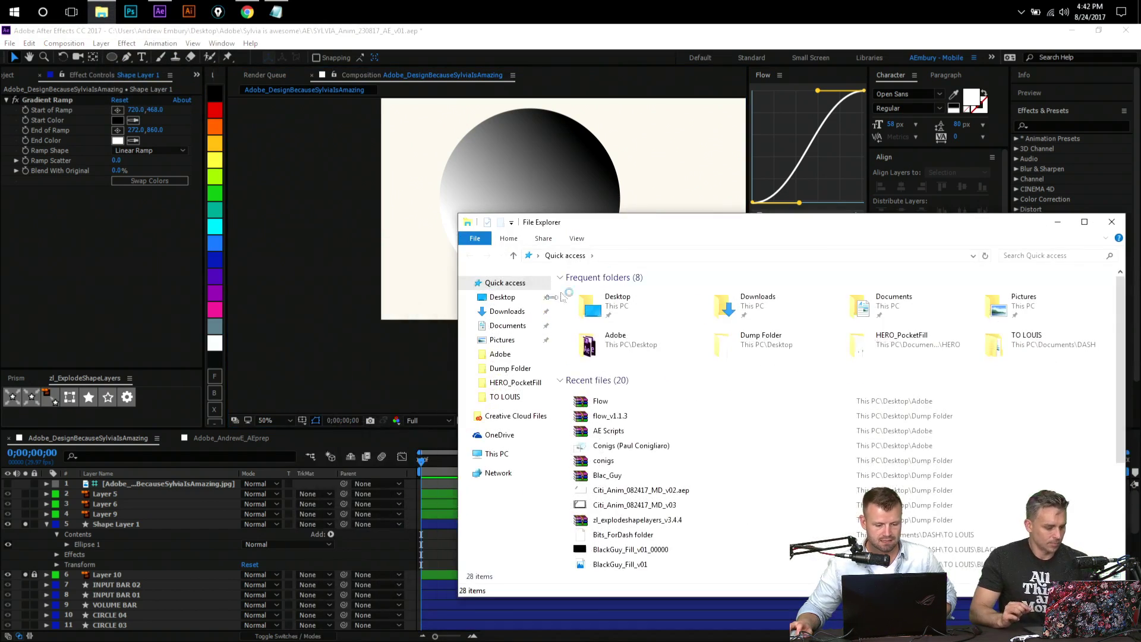
click(502, 297)
double_click(589, 291)
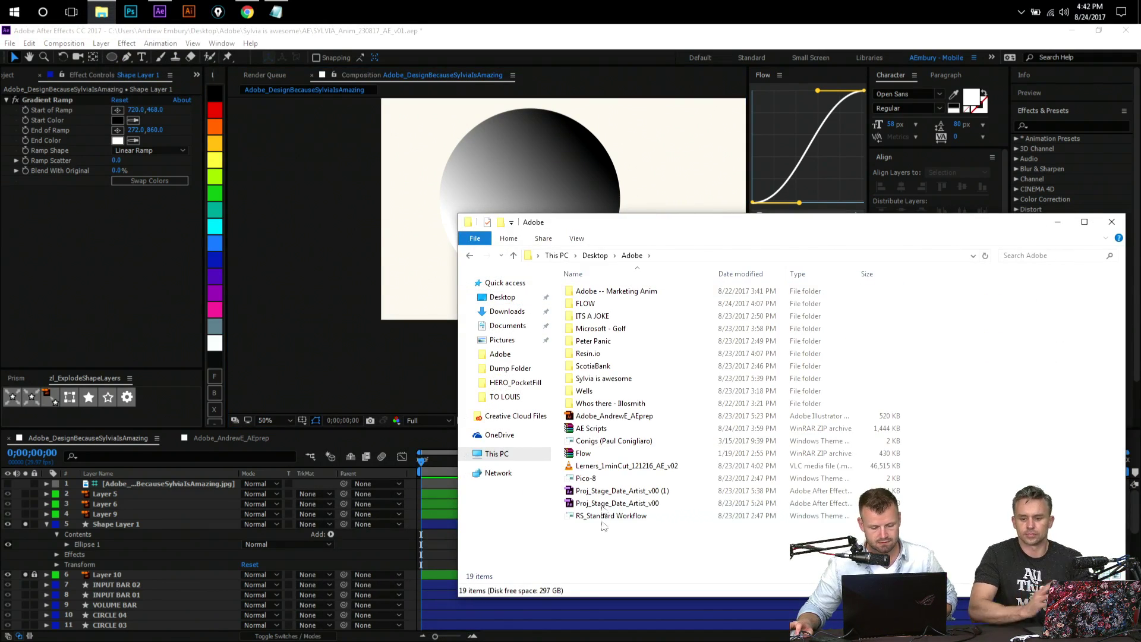
double_click(591, 427)
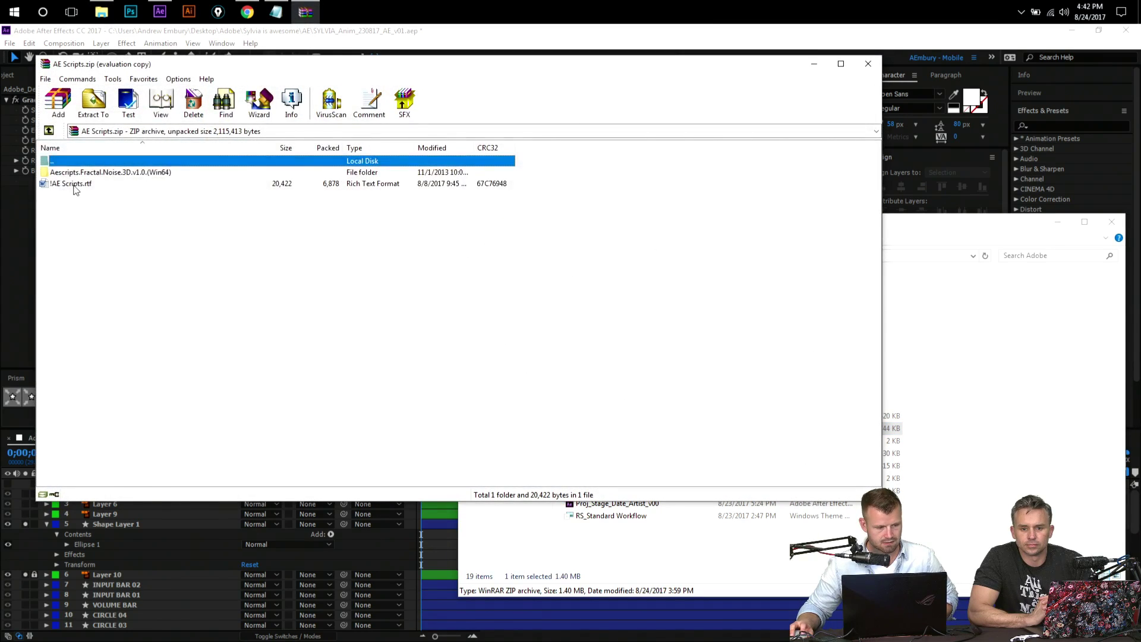
drag(75, 189, 608, 552)
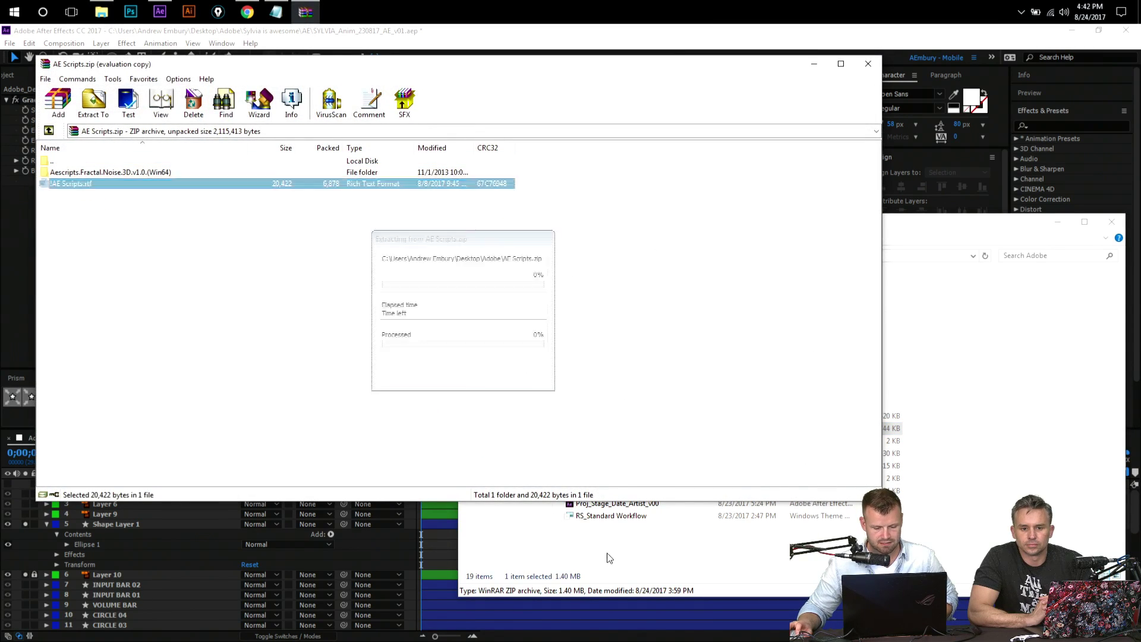
- Close the AE Scripts archive window and open the extracted !AE Scripts file from the Adobe folder
click(847, 123)
click(868, 63)
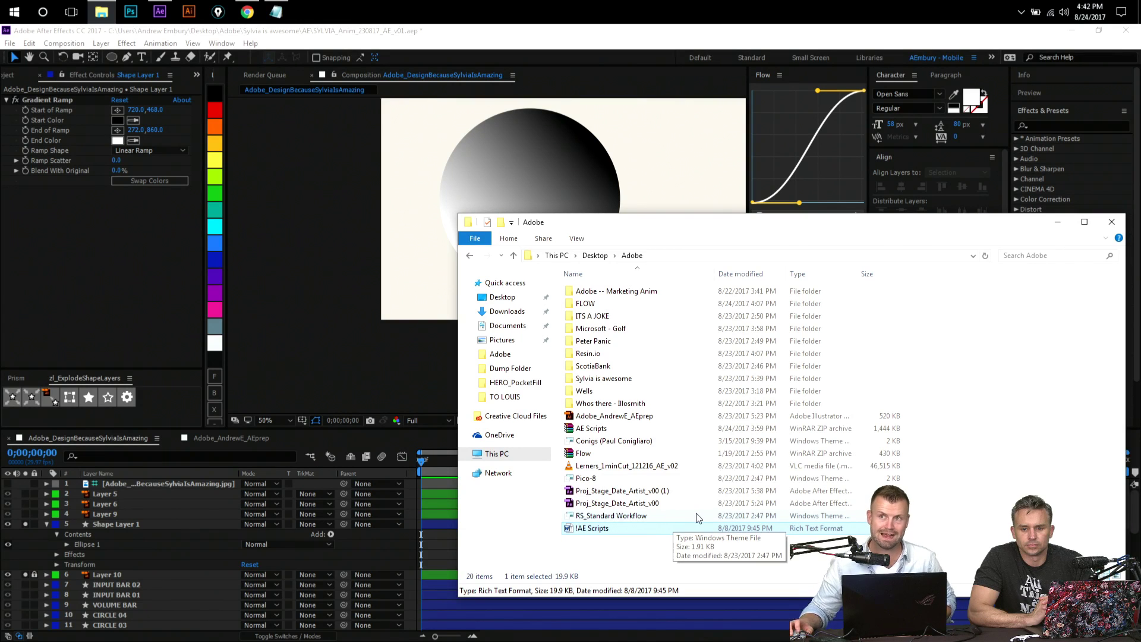
double_click(636, 527)
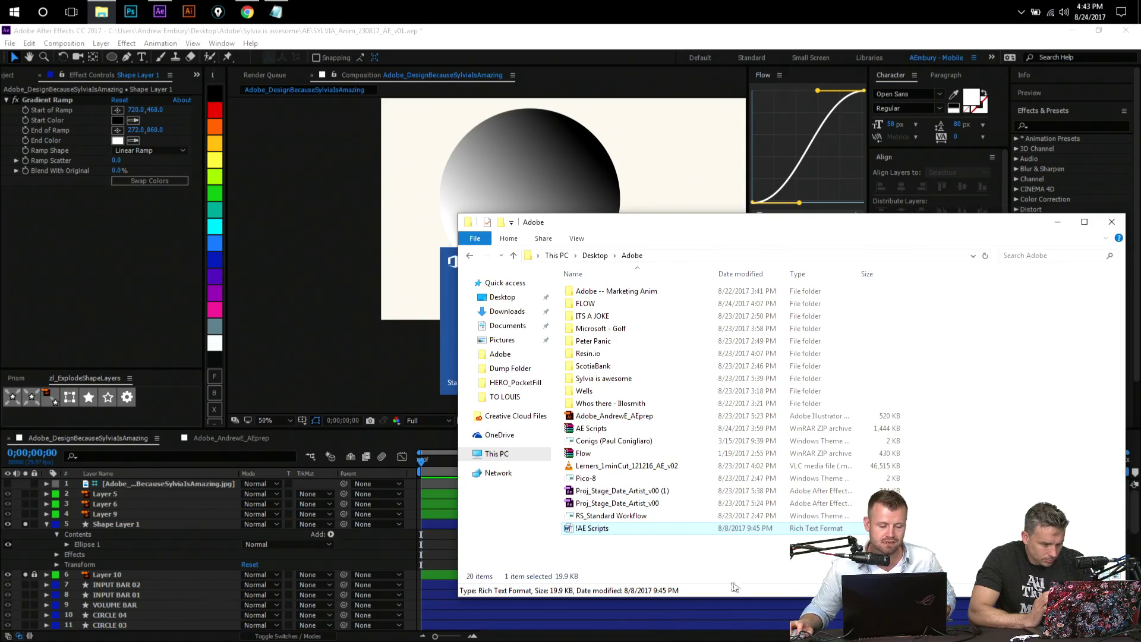
- Try to open the !AE Scripts file with WordPad by choosing another app for it
drag(688, 229, 740, 413)
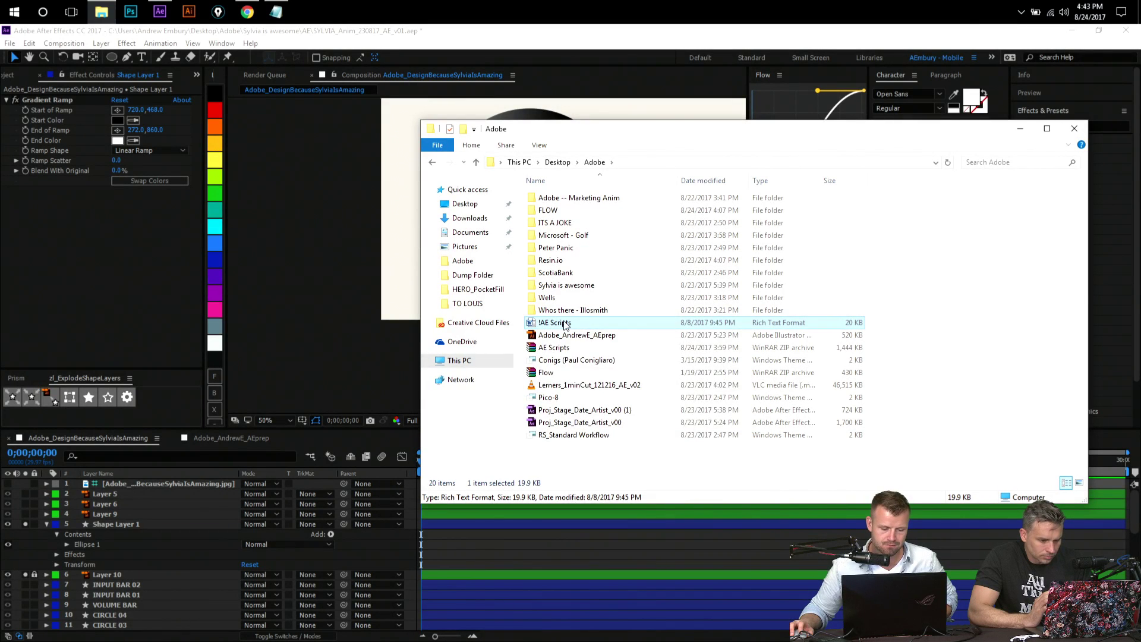
right_click(564, 320)
mouse_move(707, 411)
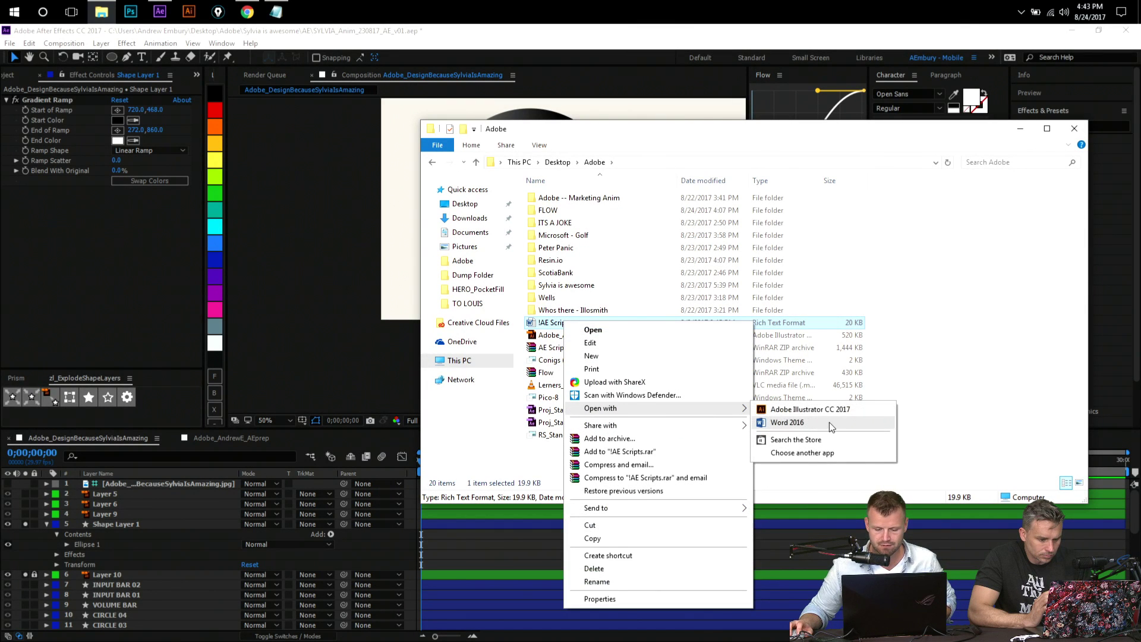
click(832, 454)
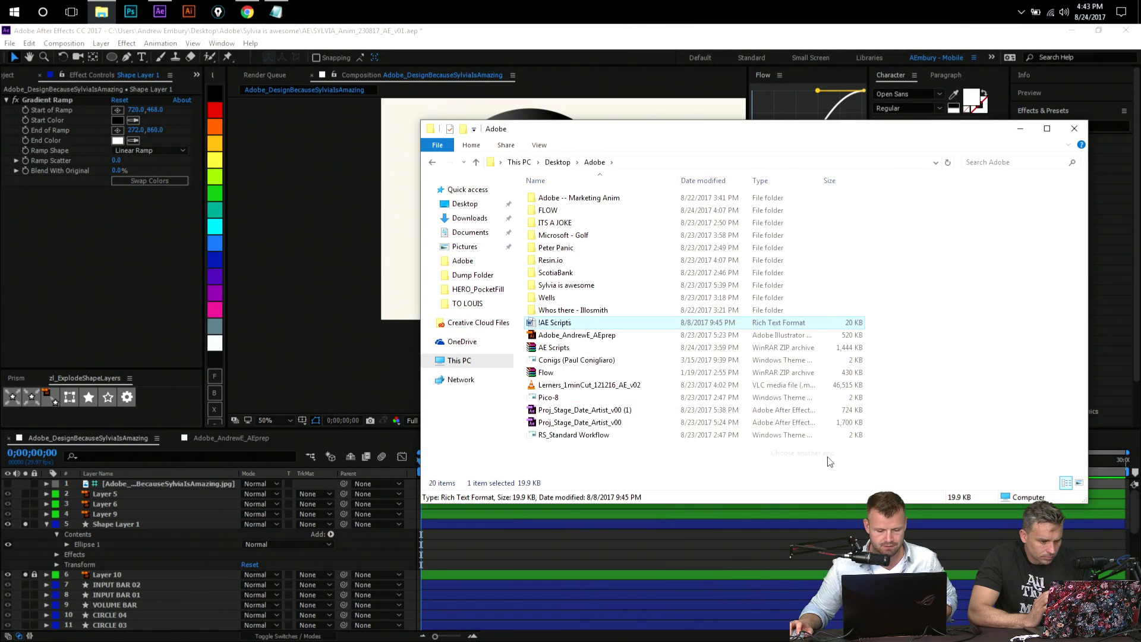
click(500, 343)
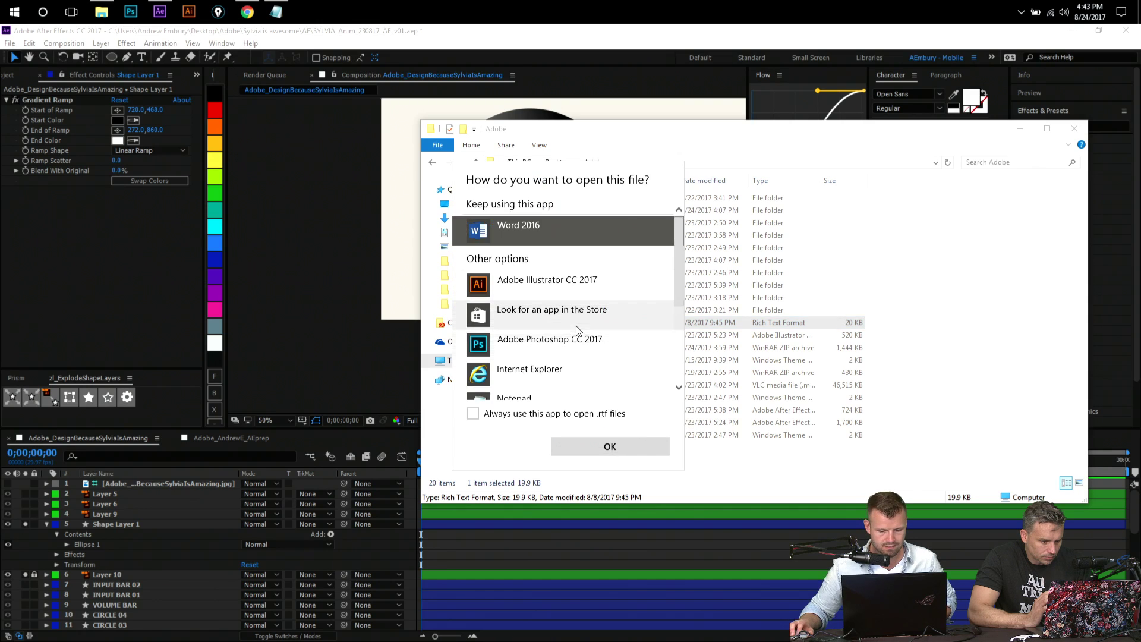
scroll(571, 327, down, 5)
click(516, 364)
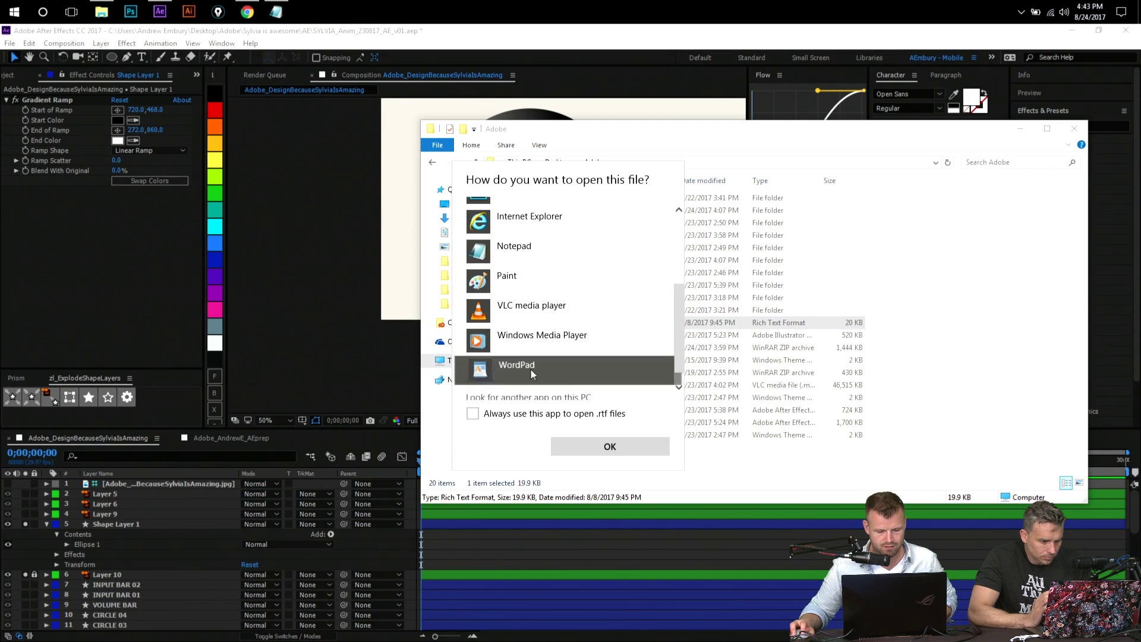
click(606, 449)
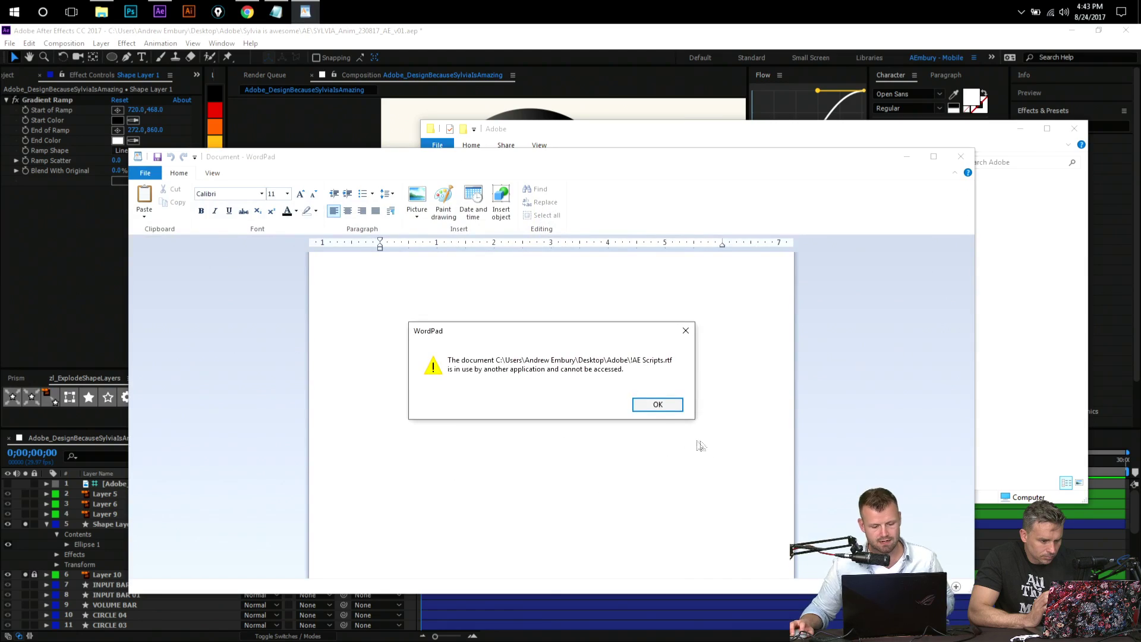
click(656, 404)
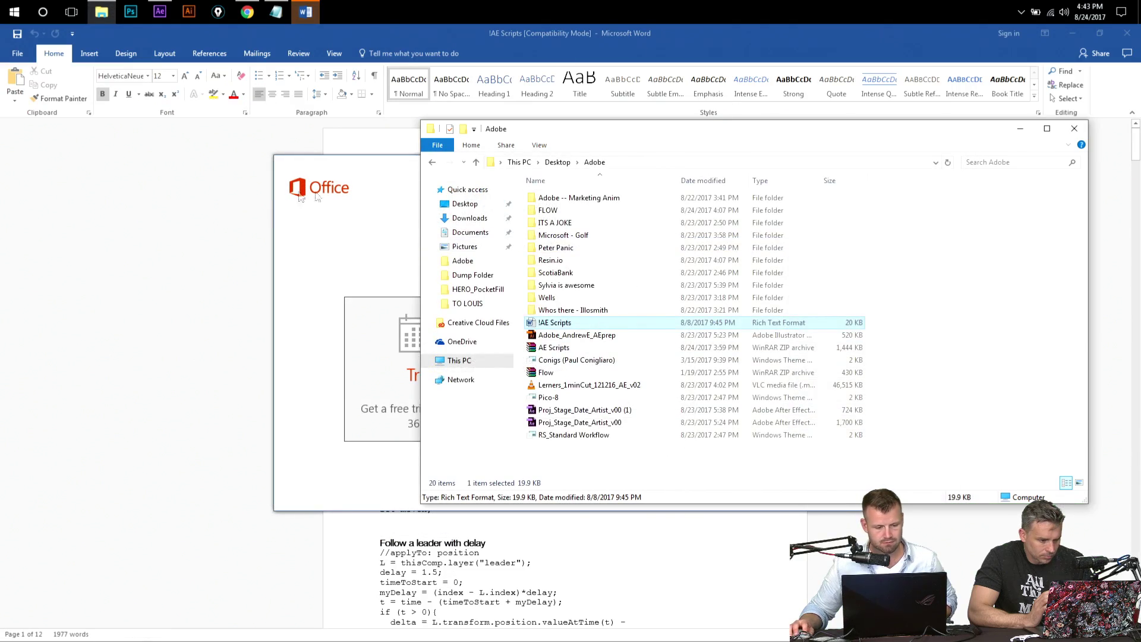
- Dismiss the Office activation offer and close the licence agreement without accepting it
click(852, 163)
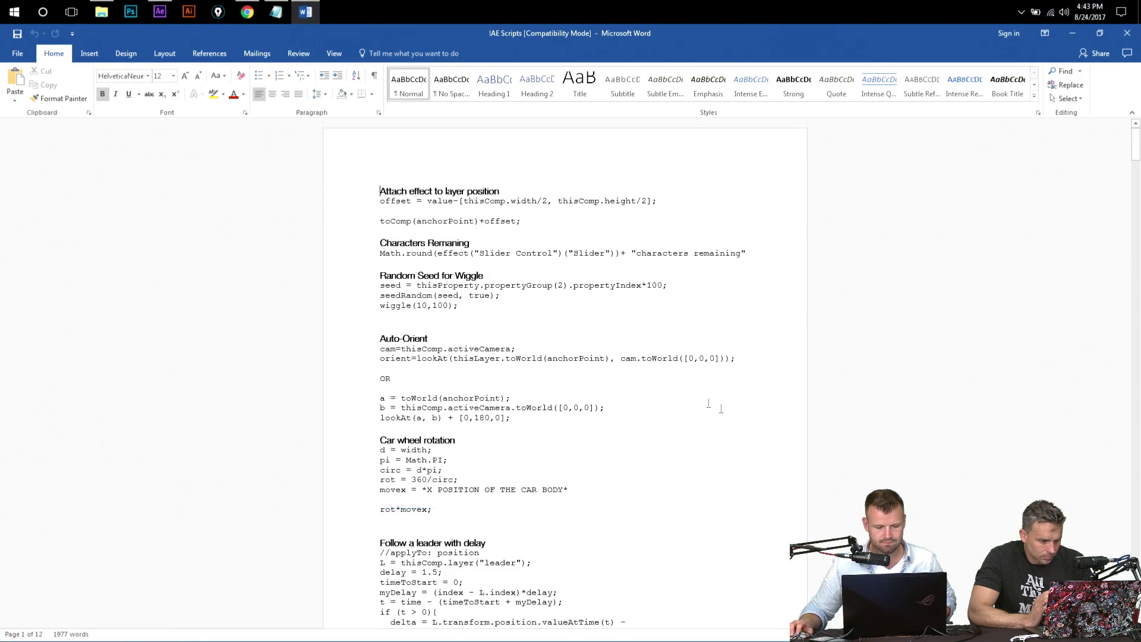
scroll(491, 354, down, 7)
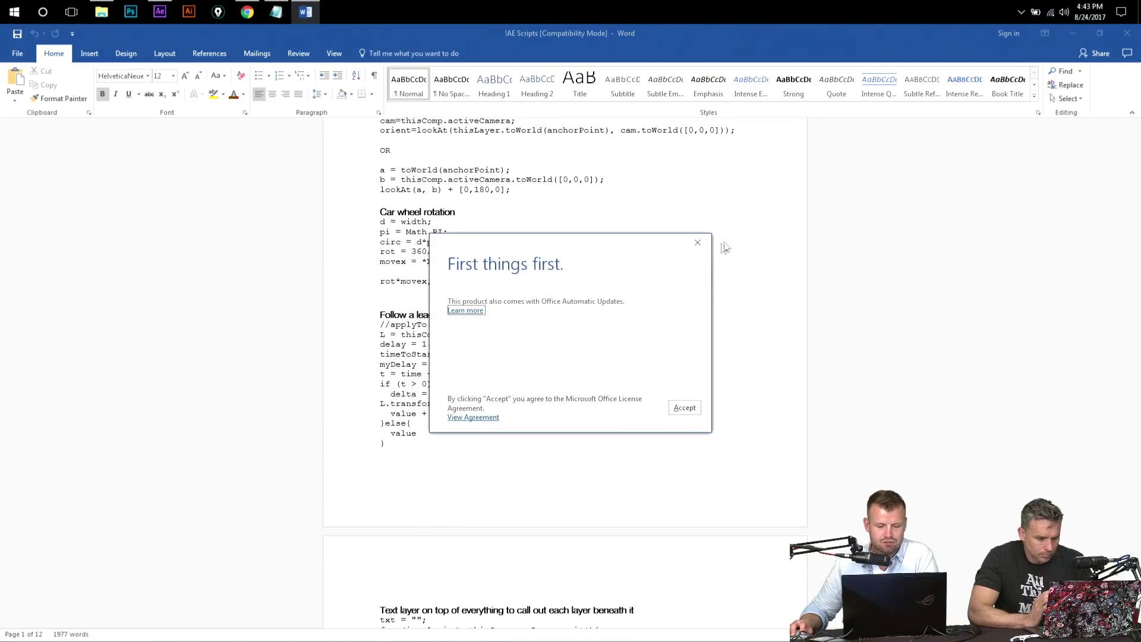
click(697, 242)
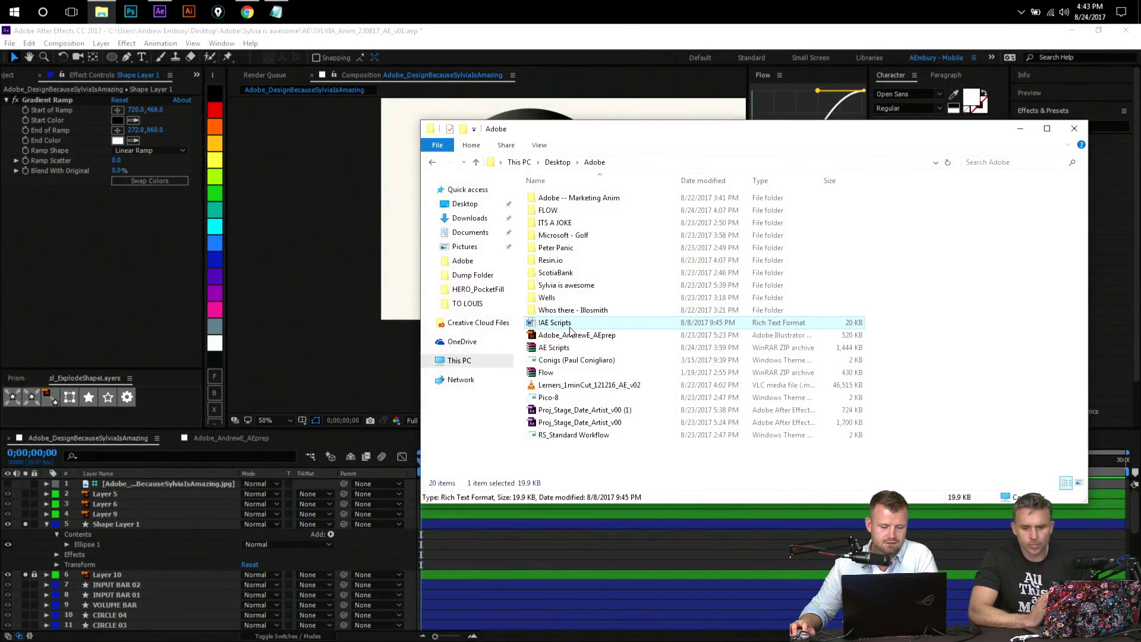
- Reopen !AE Scripts in Word, dismiss the Office 365 trial offer and accept the licence agreement
double_click(569, 327)
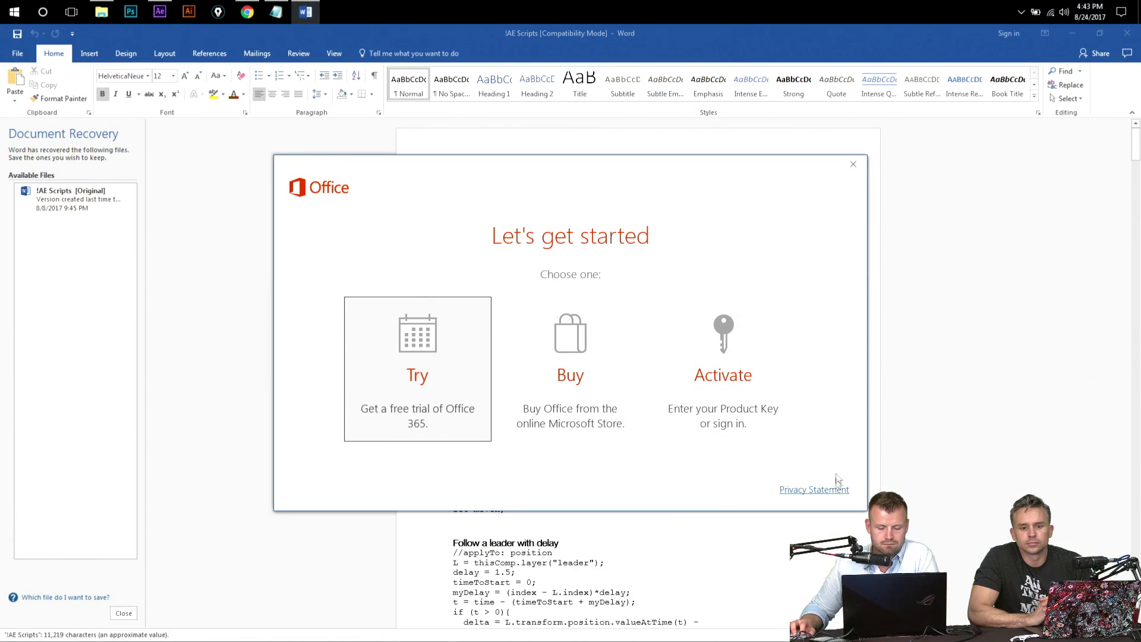
click(405, 409)
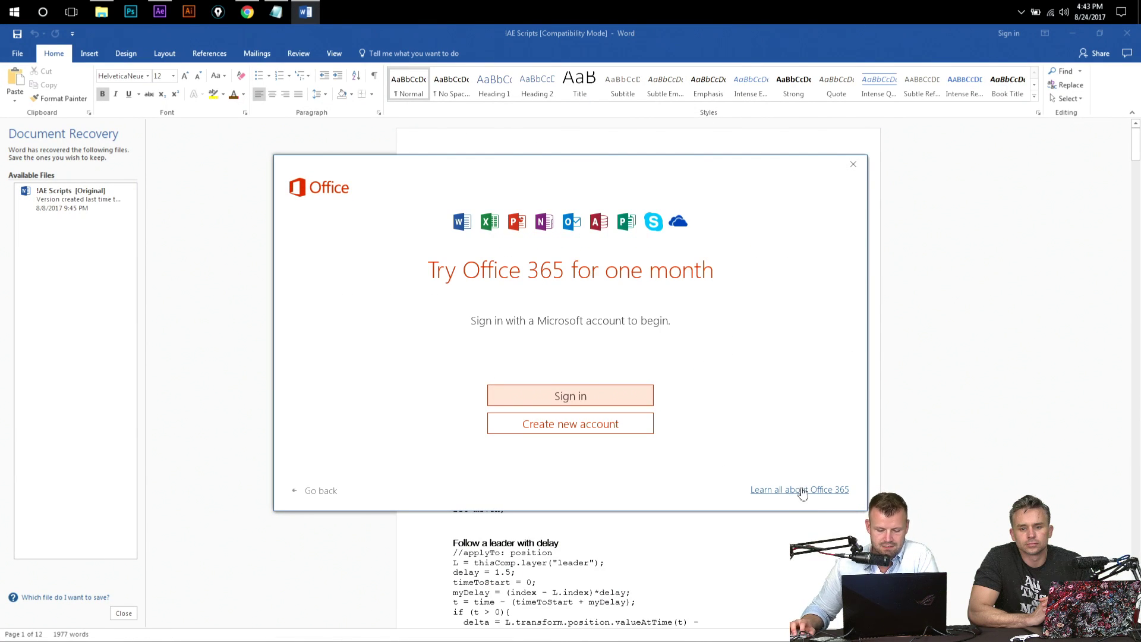
click(853, 164)
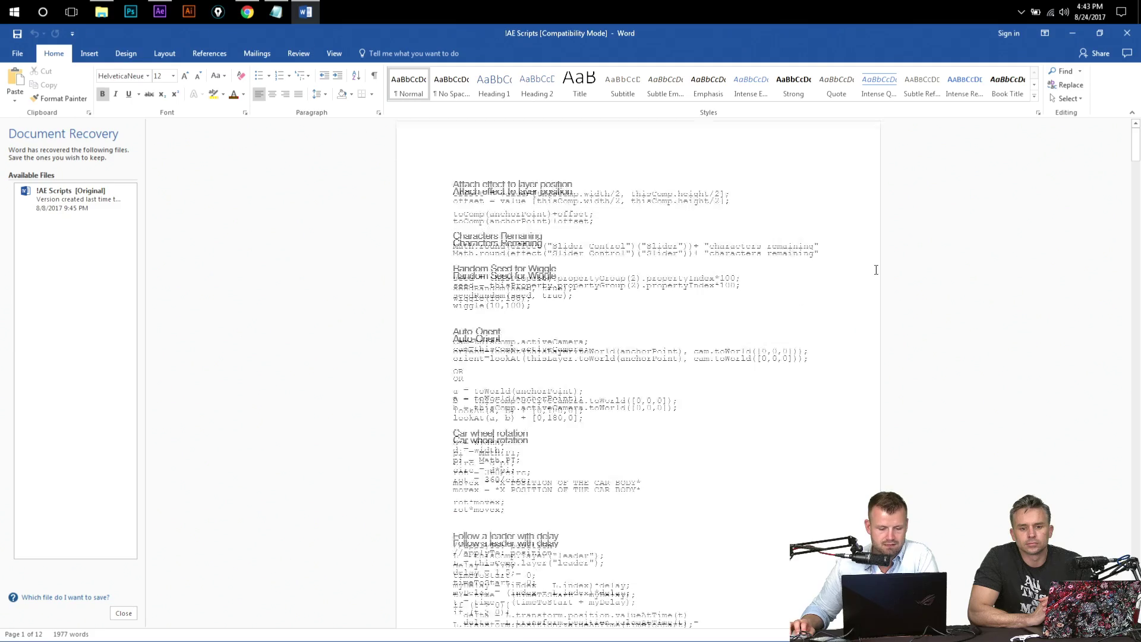
click(683, 403)
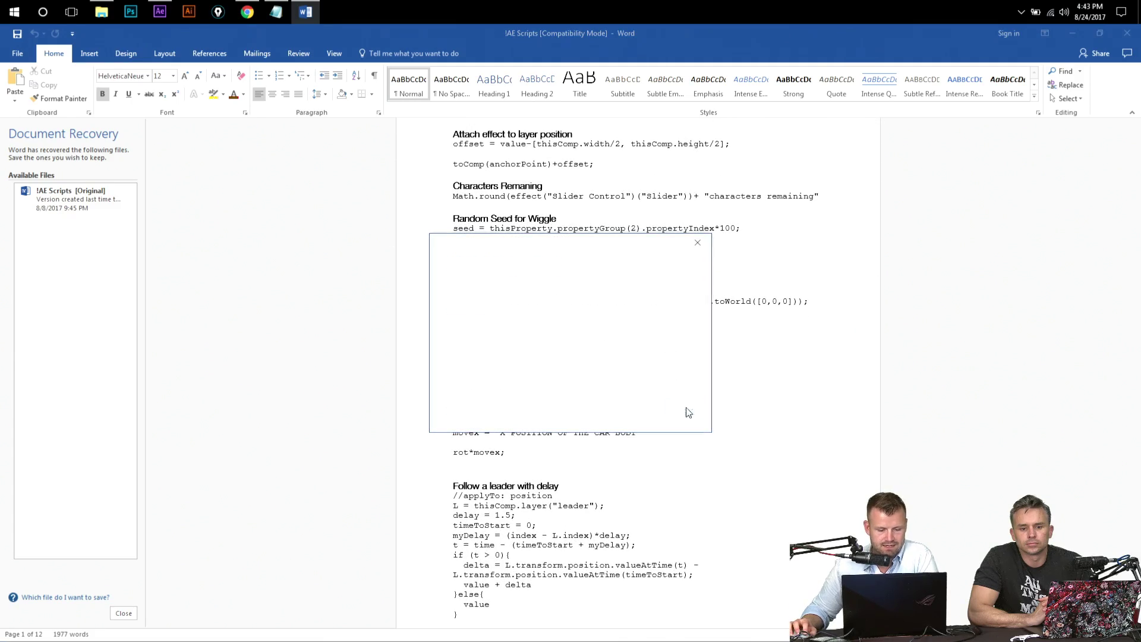
- Look through the collection of expressions in the !AE Scripts document for the CC Bend It follow expression
scroll(675, 315, down, 3)
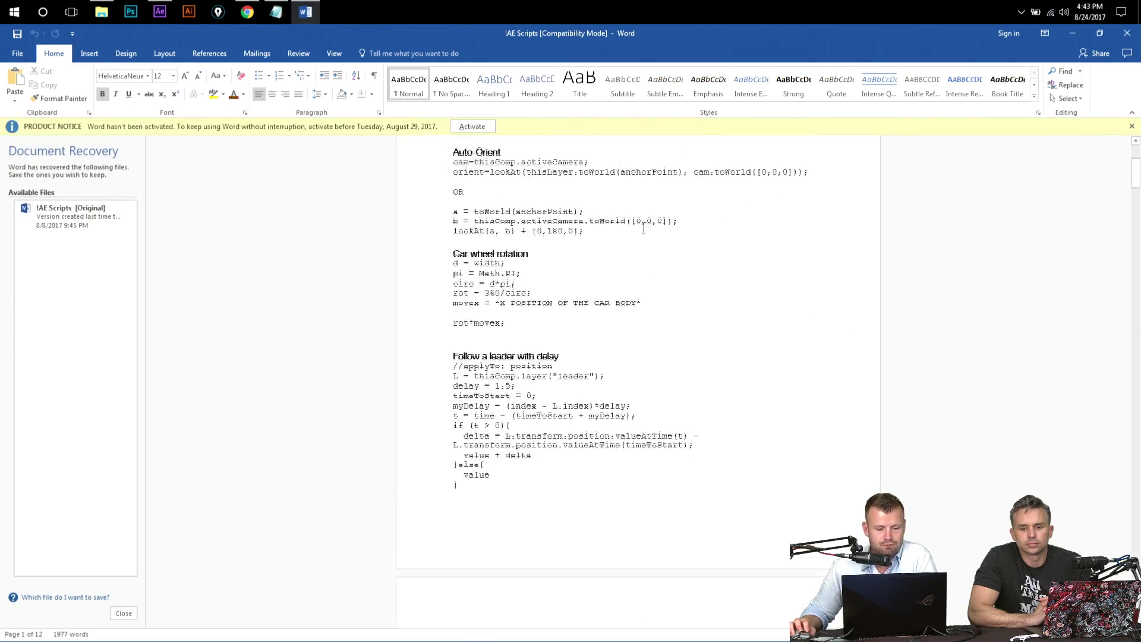
scroll(644, 229, up, 3)
scroll(599, 264, down, 20)
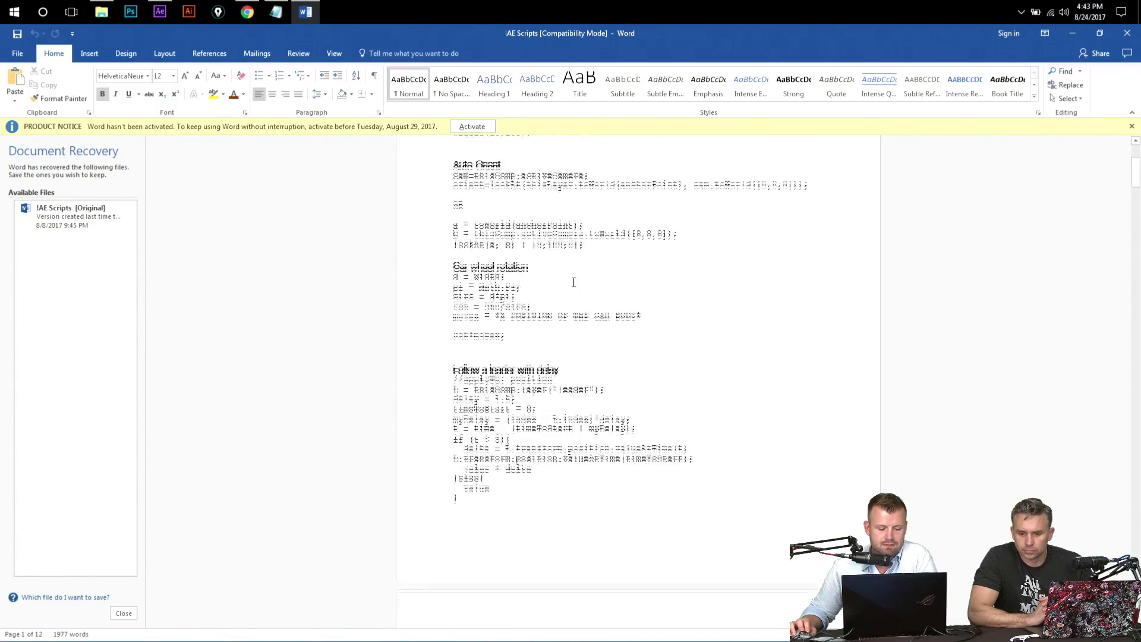
scroll(577, 283, down, 20)
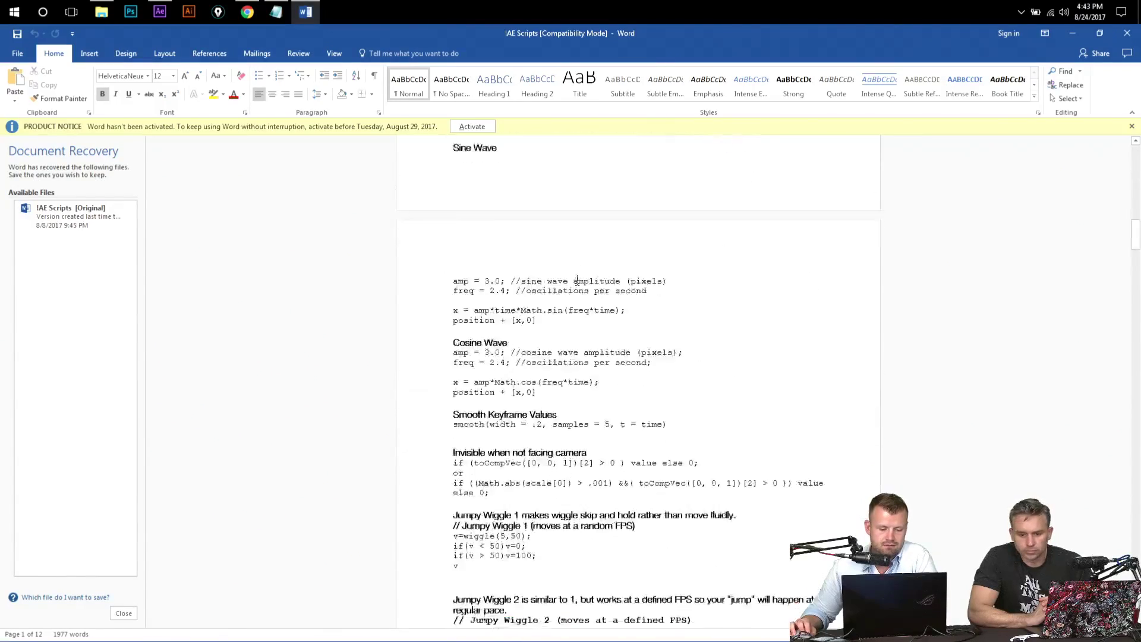
scroll(683, 254, down, 8)
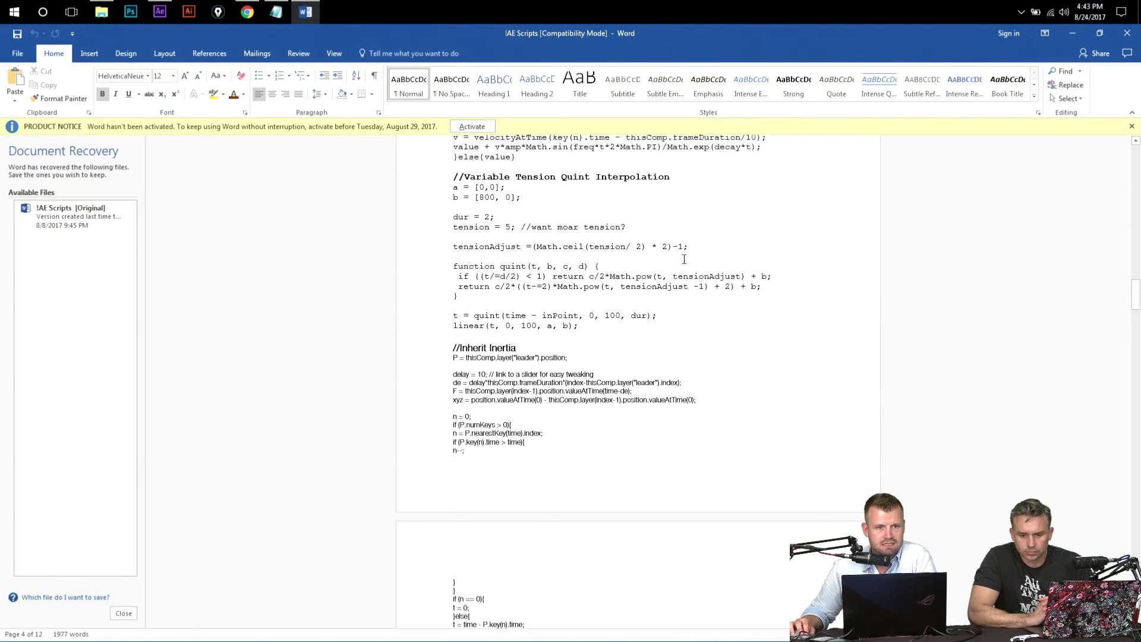
scroll(657, 263, down, 6)
scroll(649, 229, down, 9)
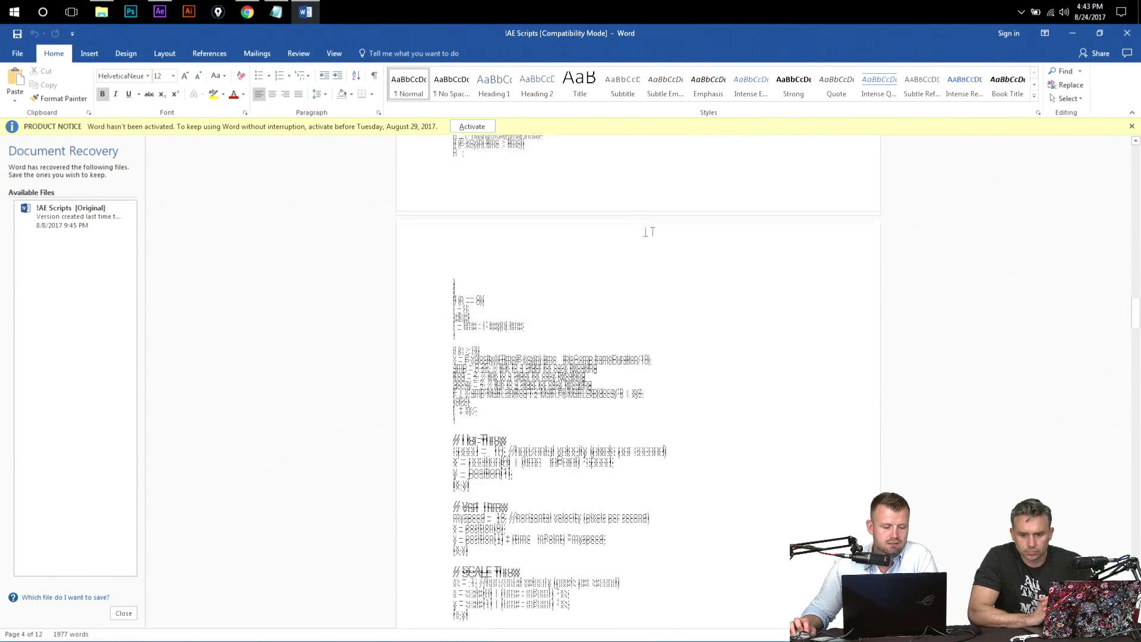
scroll(612, 211, up, 6)
scroll(612, 211, up, 20)
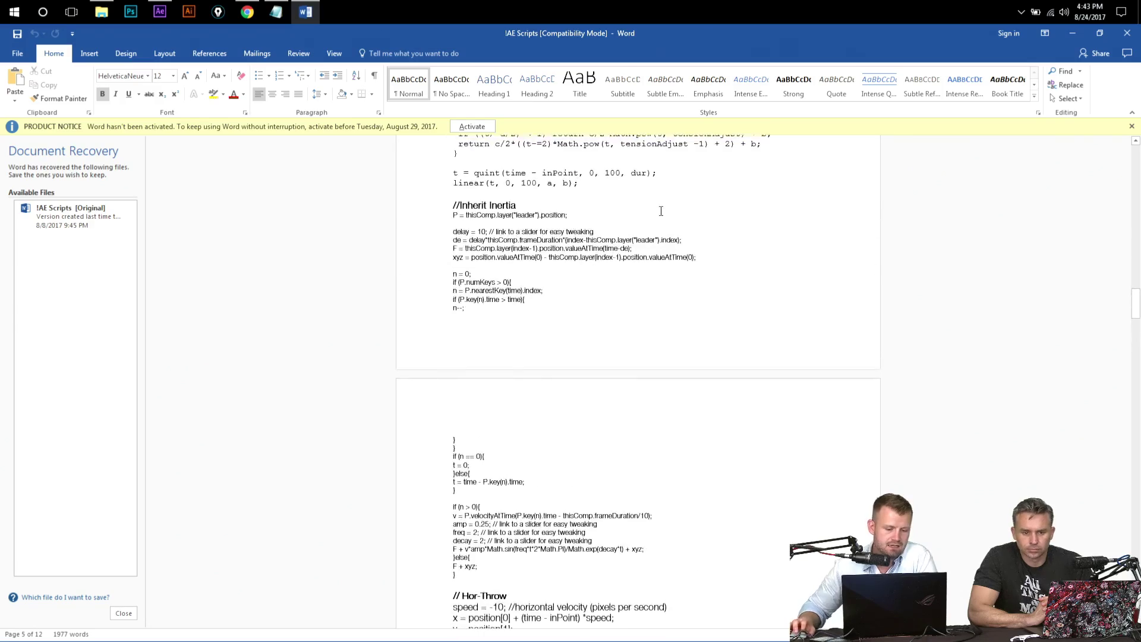
scroll(634, 440, up, 18)
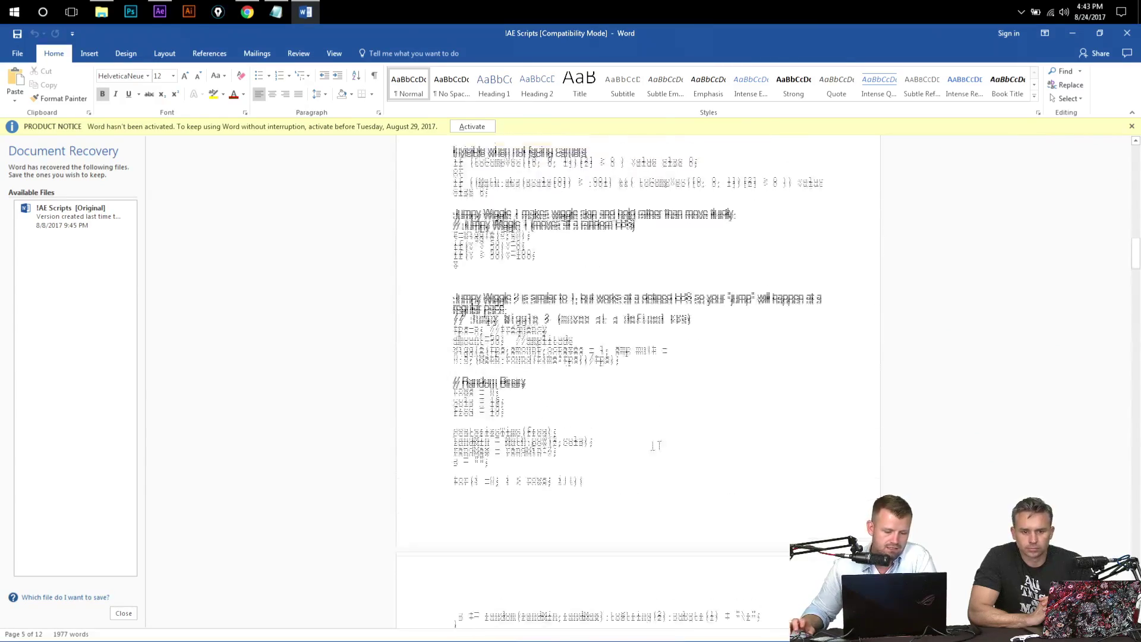
scroll(638, 486, up, 18)
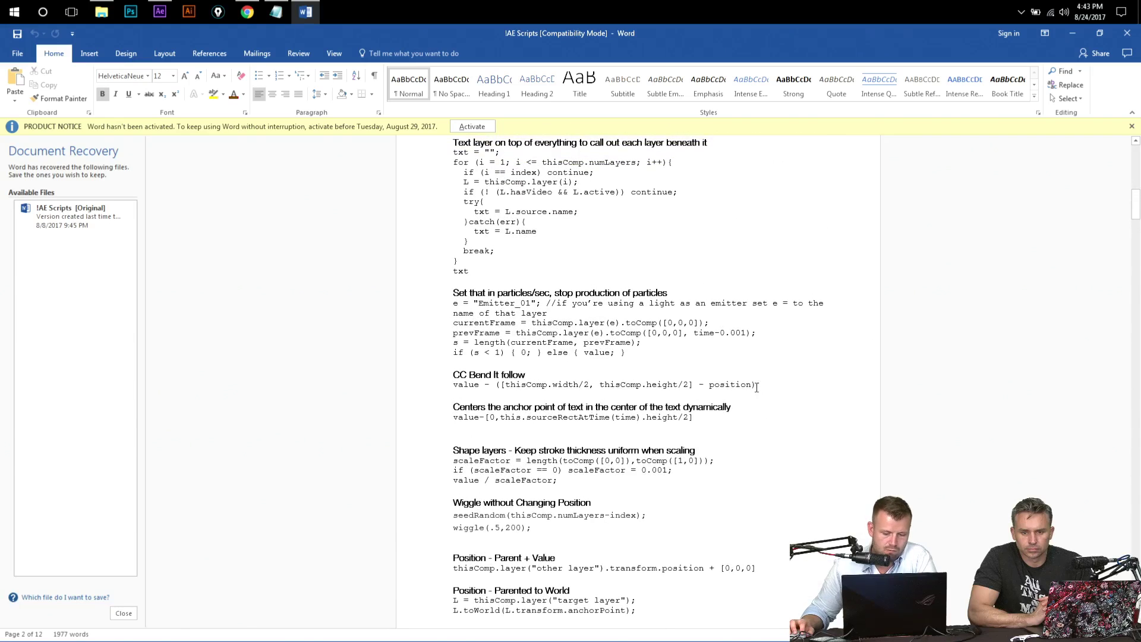
- Copy the expression below the CC Bend It follow heading: value - ([thisComp.width/2, thisComp.height/2] - position)
drag(759, 385, 529, 374)
click(465, 384)
click(533, 375)
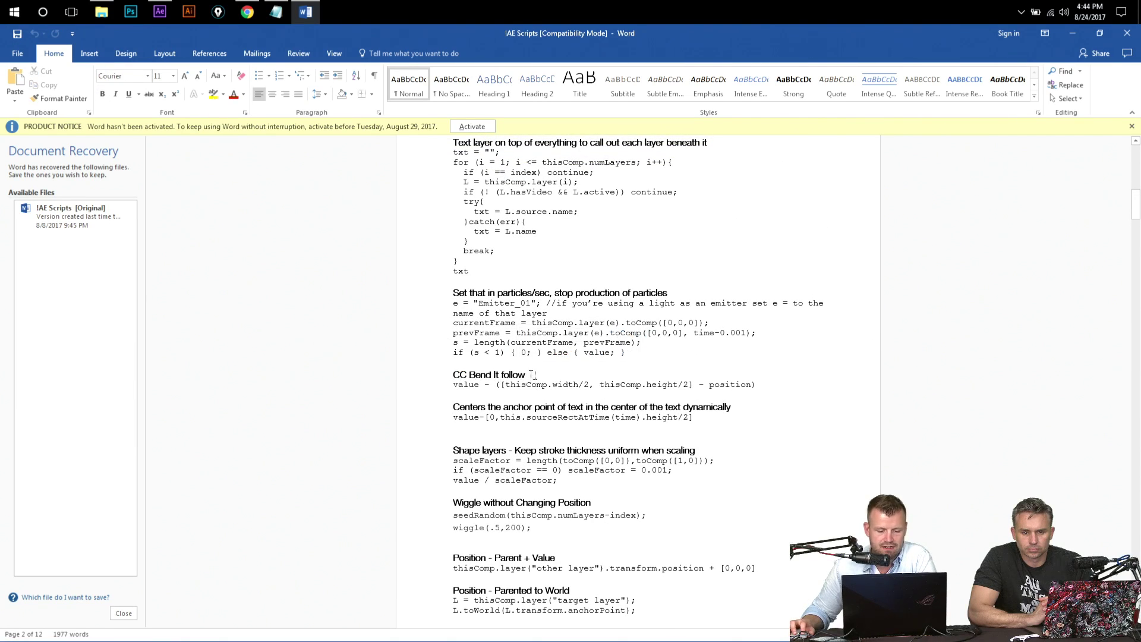
mouse_move(457, 384)
mouse_down()
mouse_move(760, 385)
mouse_move(464, 392)
mouse_up()
key(ctrl+c)
click(763, 386)
- Switch to After Effects and add the copied expression to Shape Layer 1's Start of Ramp
key(alt+Tab)
key(alt+Tab)
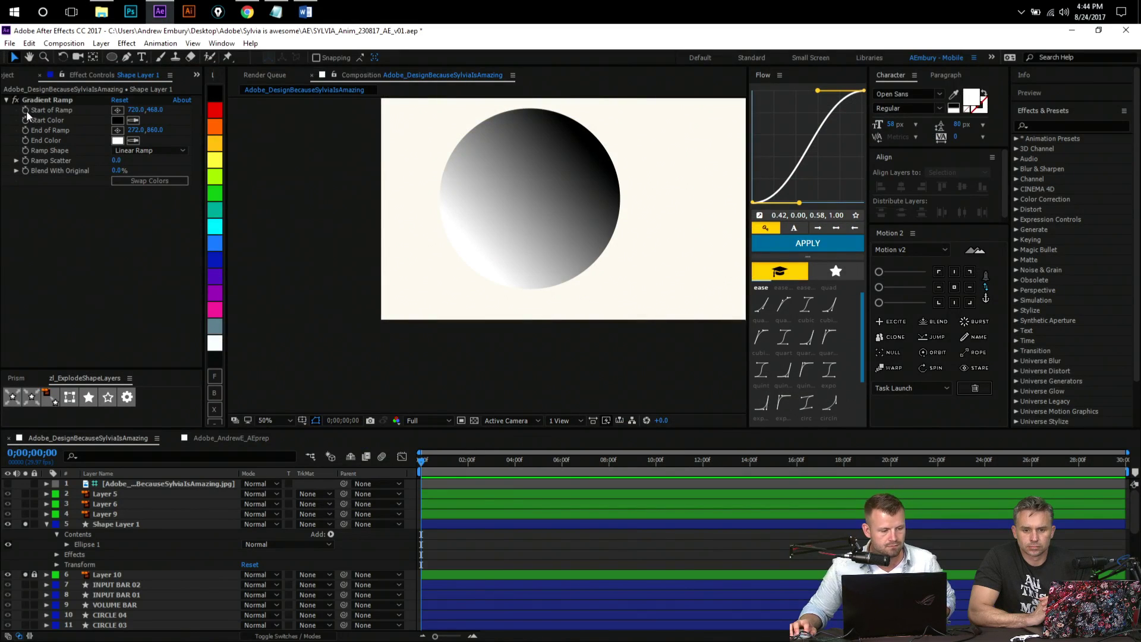
alt+click(26, 110)
key(ctrl+v)
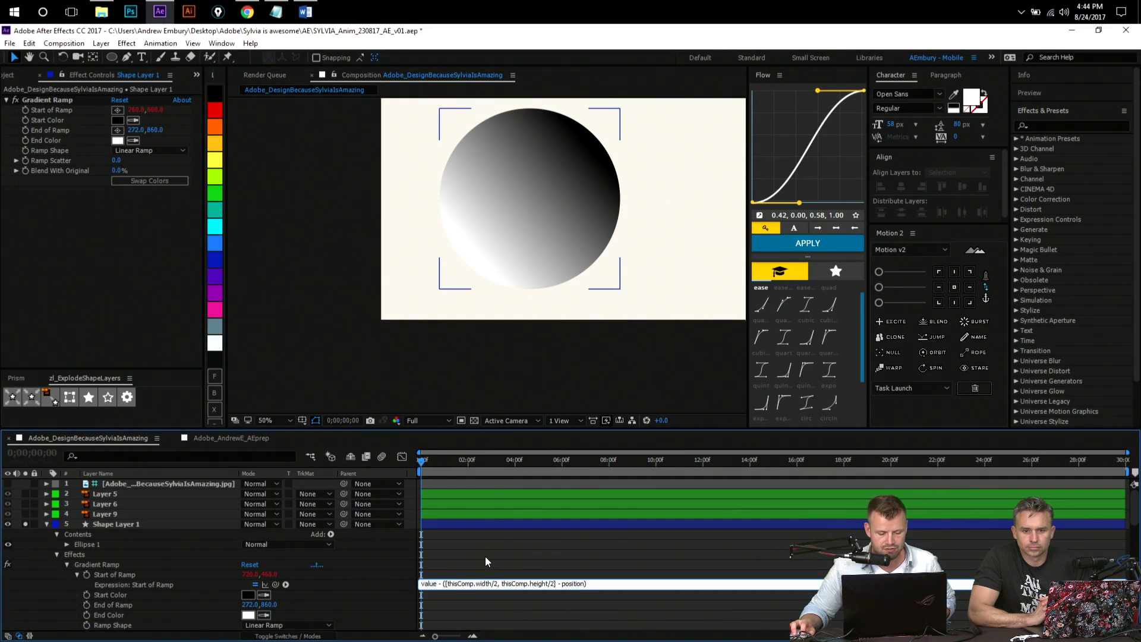
click(485, 555)
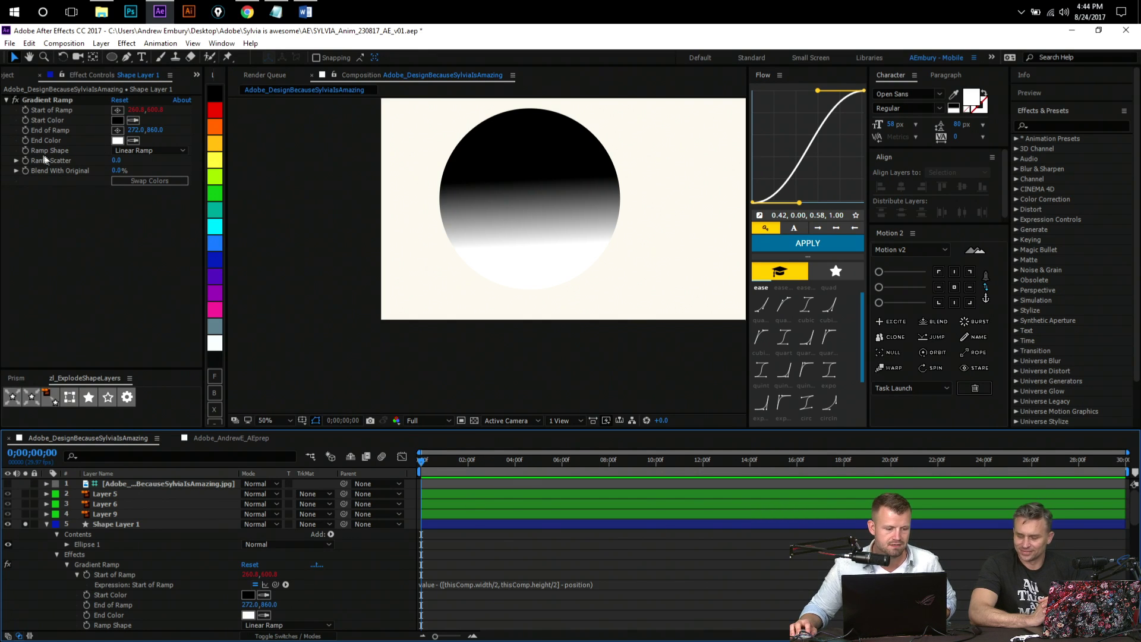
- Add the same copied expression to the Gradient Ramp's End of Ramp
alt+click(25, 129)
key(ctrl+v)
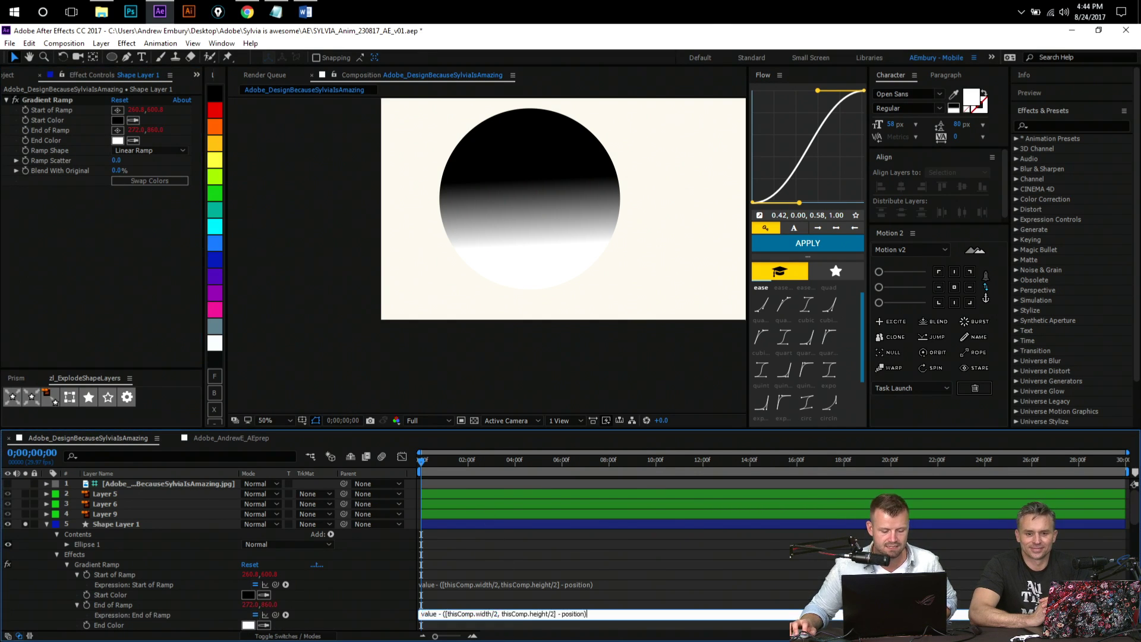
click(454, 568)
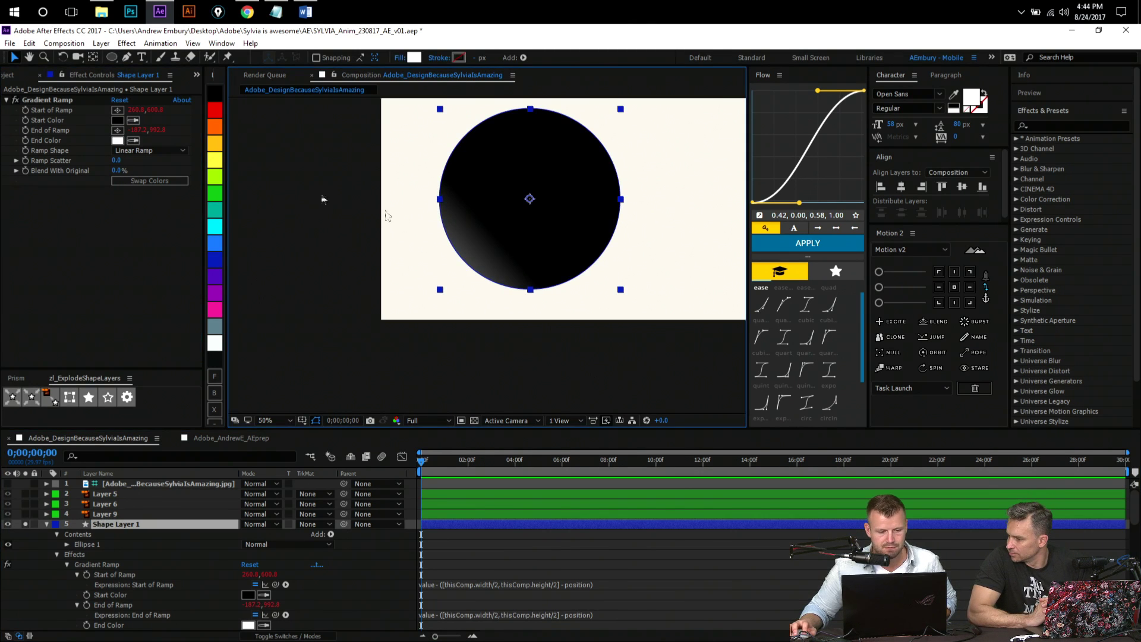
- Reposition the Gradient Ramp points, placing the start on the circle's upper right and the end near its lower left
click(397, 257)
key(comma)
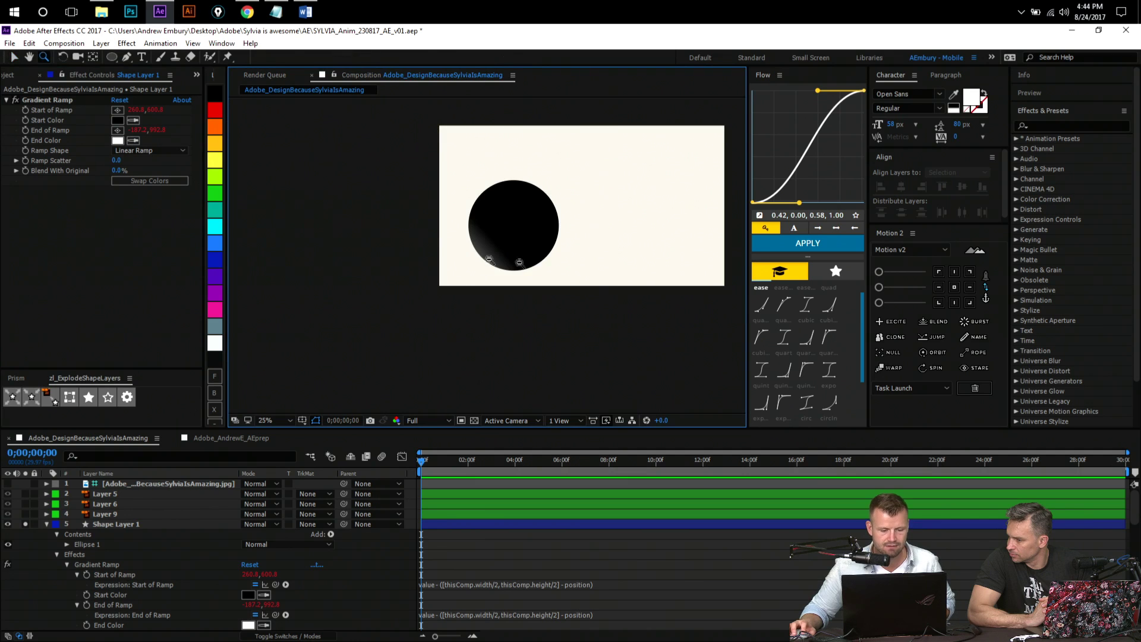
click(33, 99)
key(z)
click(461, 262)
key(v)
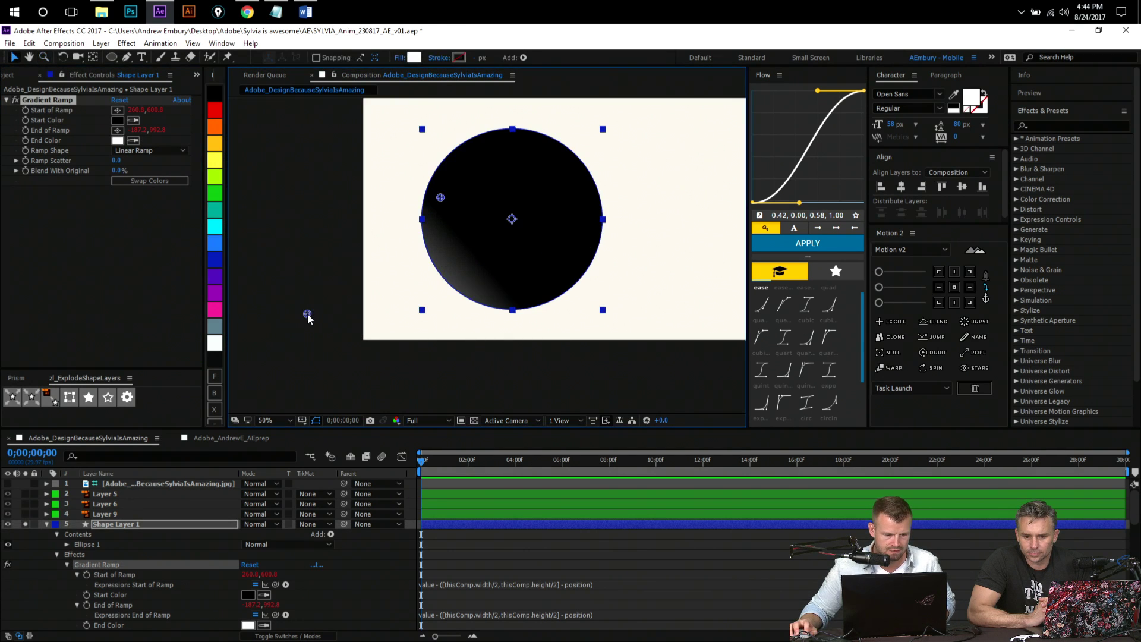
drag(308, 314, 443, 297)
drag(441, 199, 553, 184)
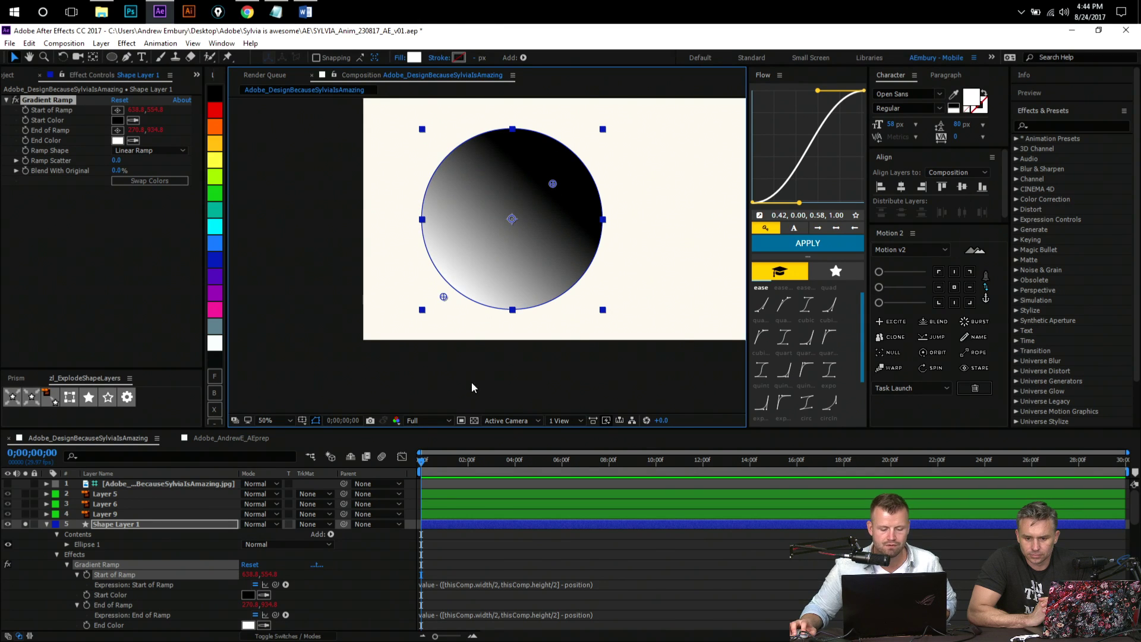
- Move the gradient circle to the right and slightly up in the composition to test that the gradient follows
click(481, 533)
drag(495, 256, 612, 235)
- Toggle the Start of Ramp and End of Ramp expressions off and back on to compare how the gradient follows the circle
click(255, 585)
click(255, 615)
key(shift+slash)
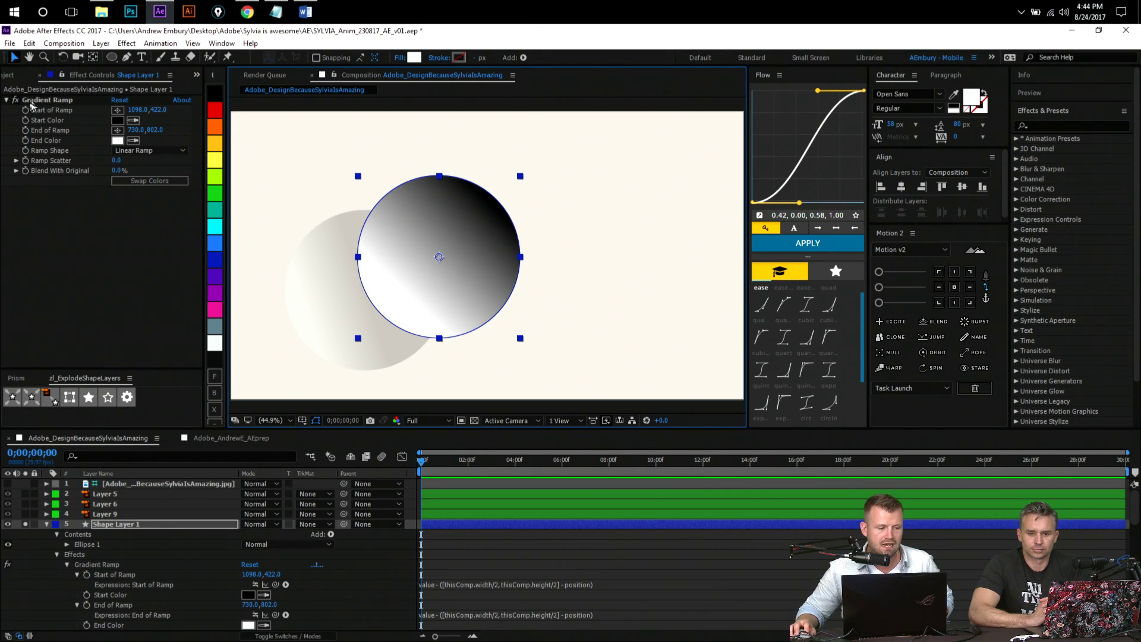
click(255, 585)
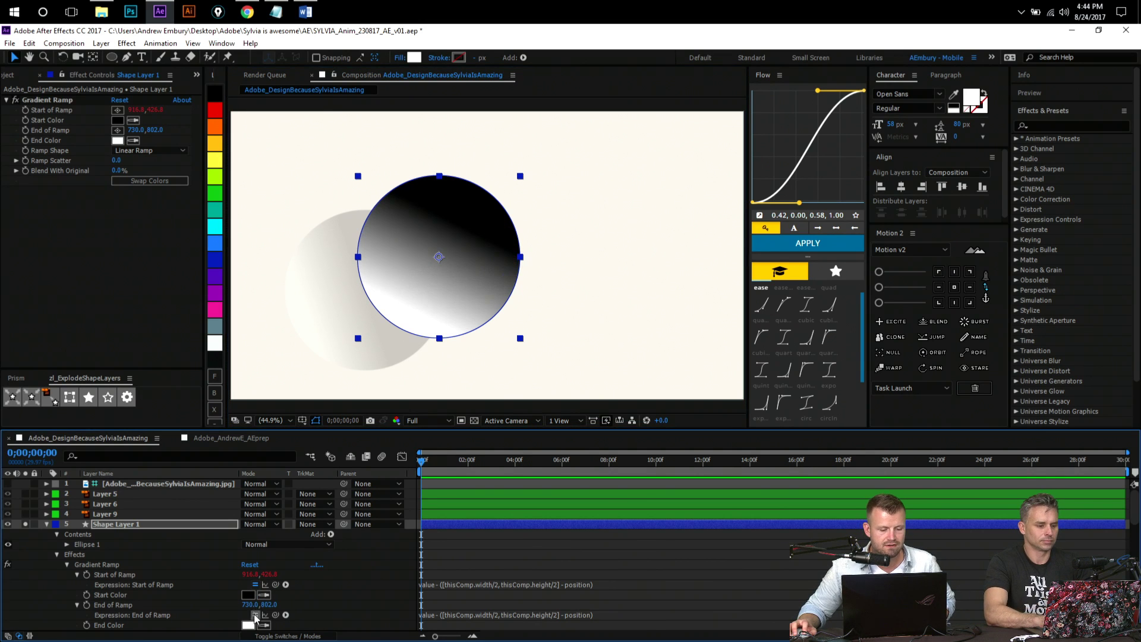
click(255, 615)
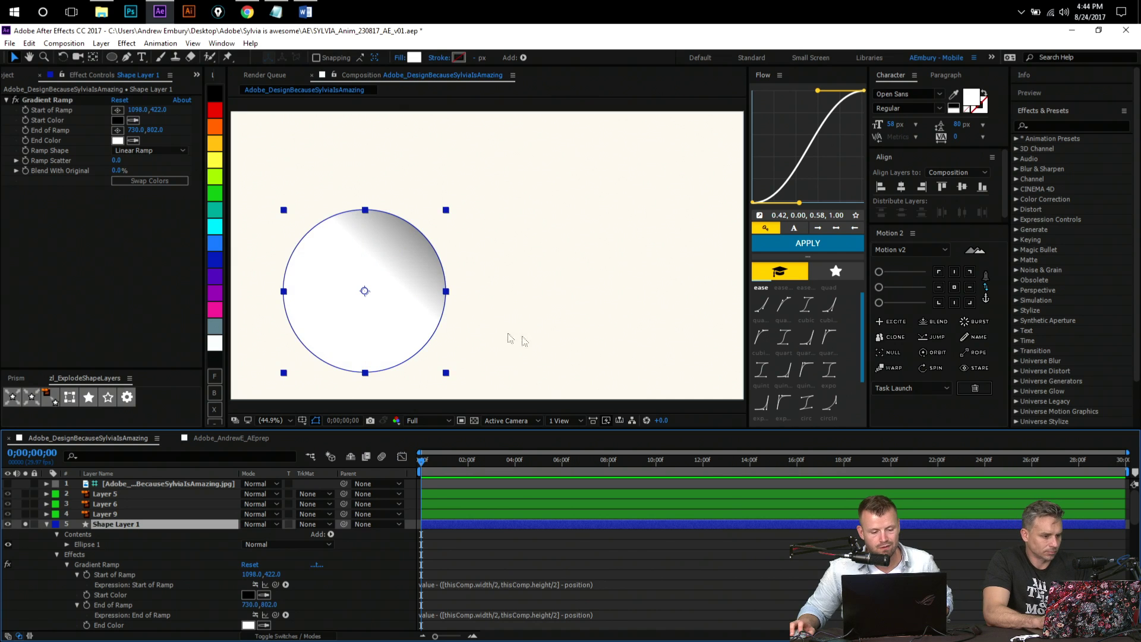
click(255, 584)
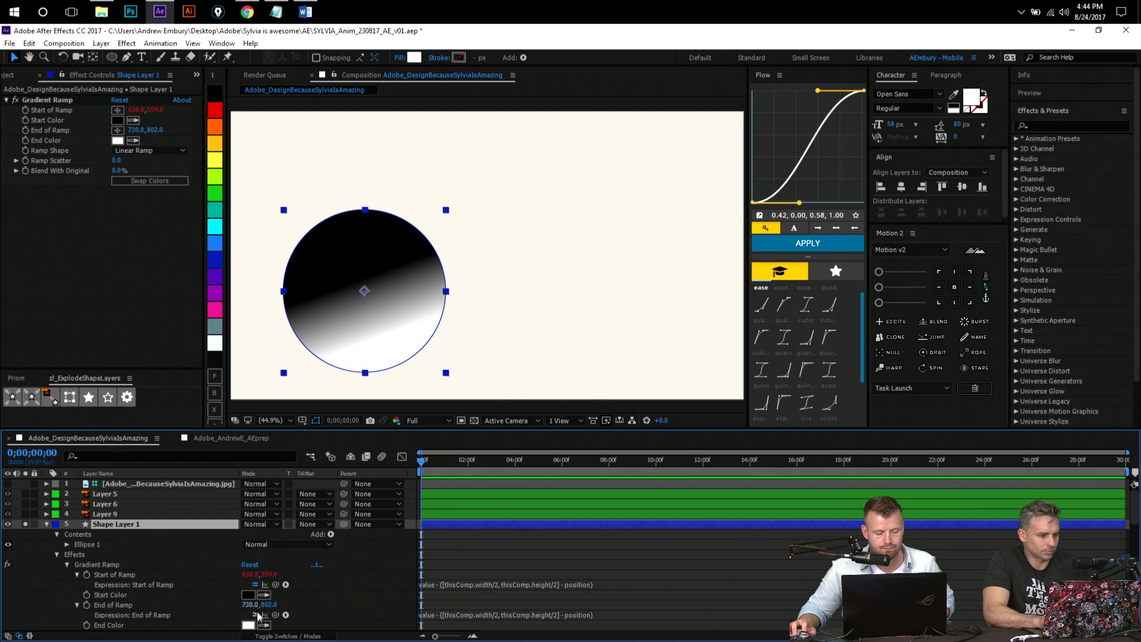
click(255, 615)
click(33, 101)
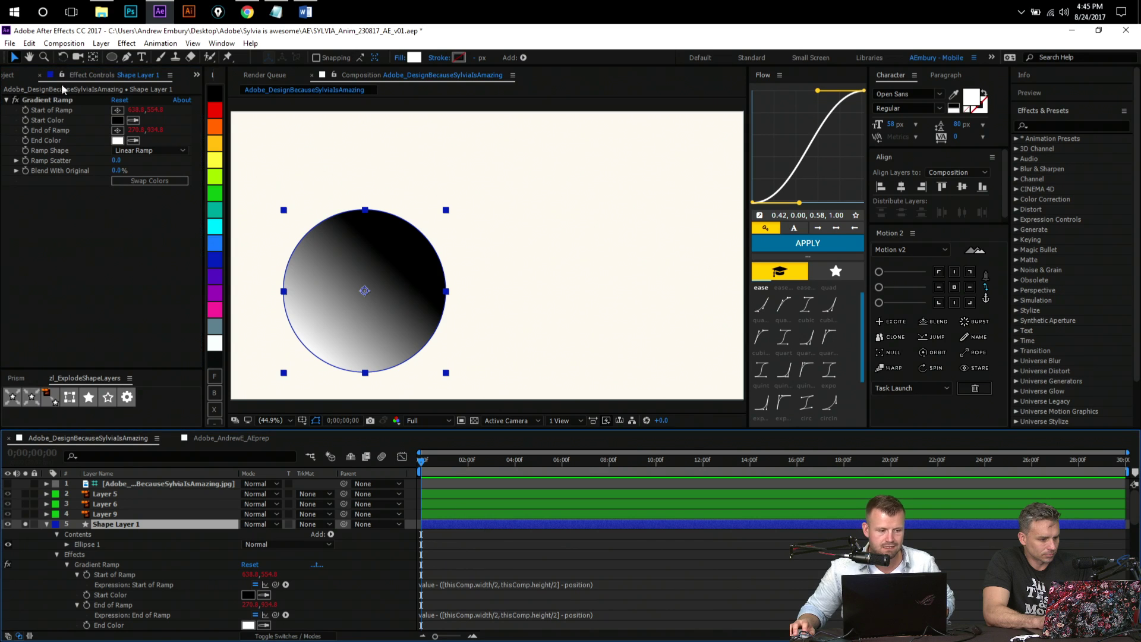
click(59, 100)
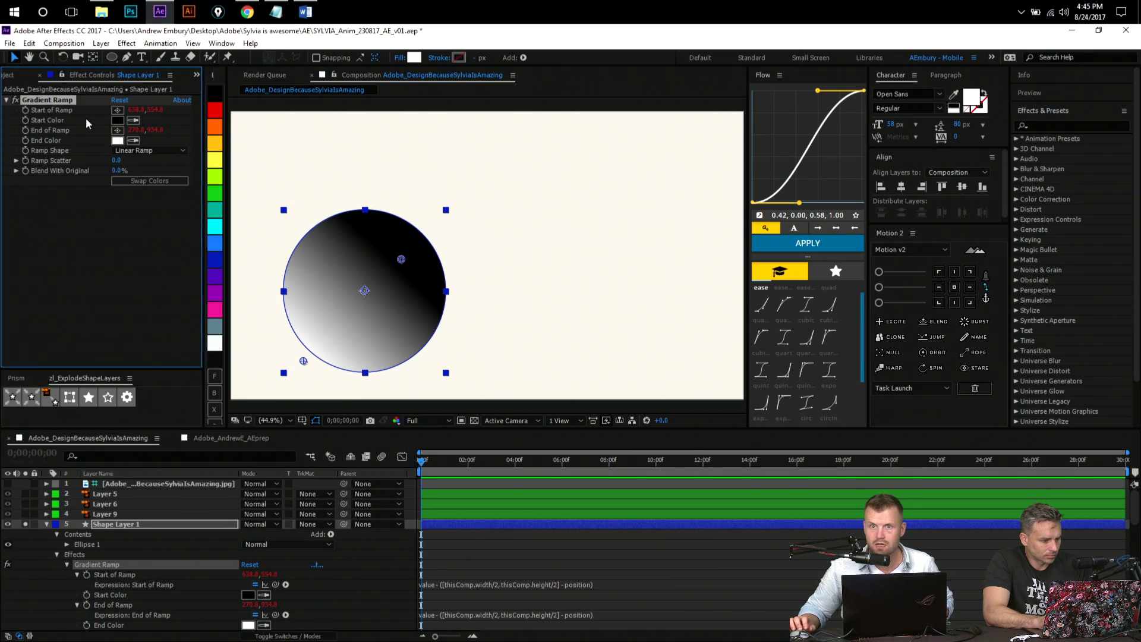
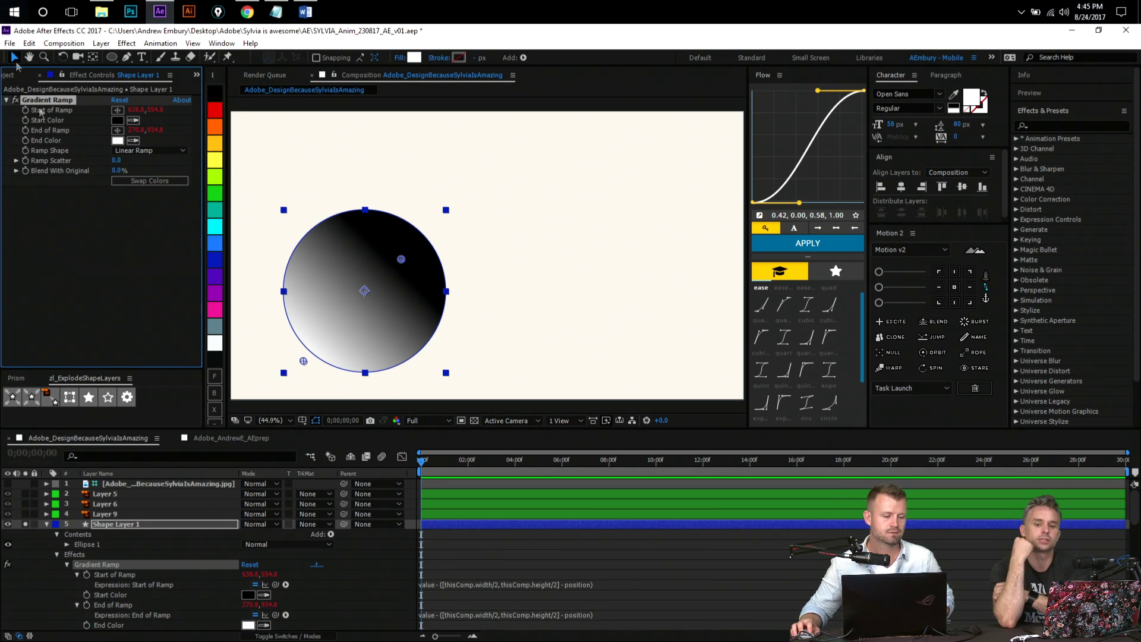
- Solo Layer 10 and view it alone, then solo it together with Shape Layer 1 for comparison
click(108, 334)
click(365, 559)
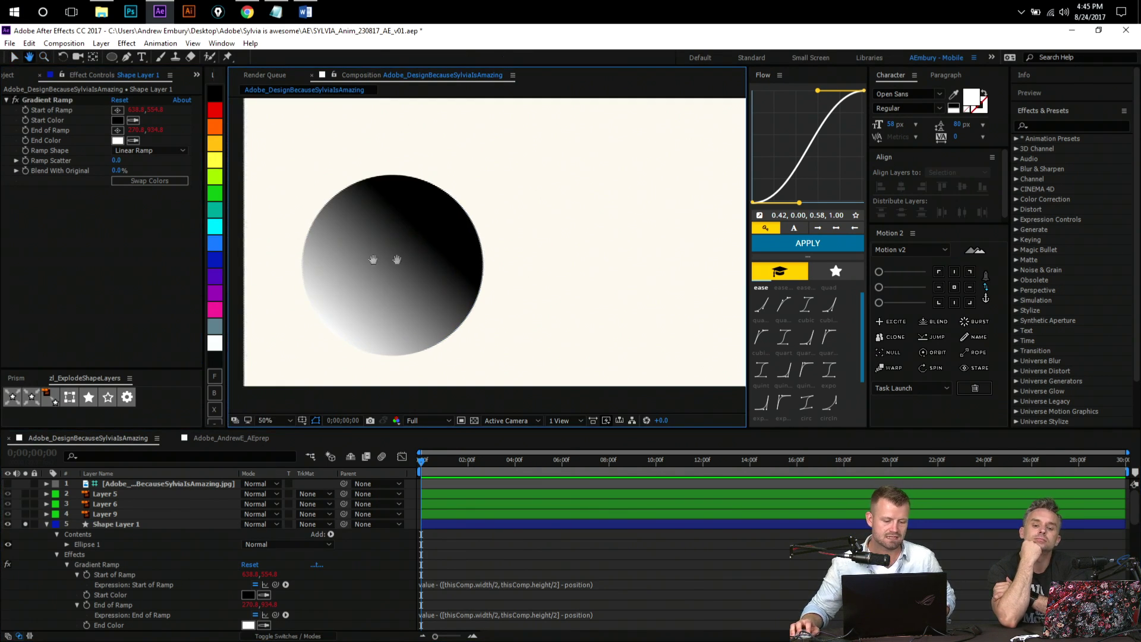
scroll(451, 250, up, 3)
drag(451, 208, 501, 250)
key(v)
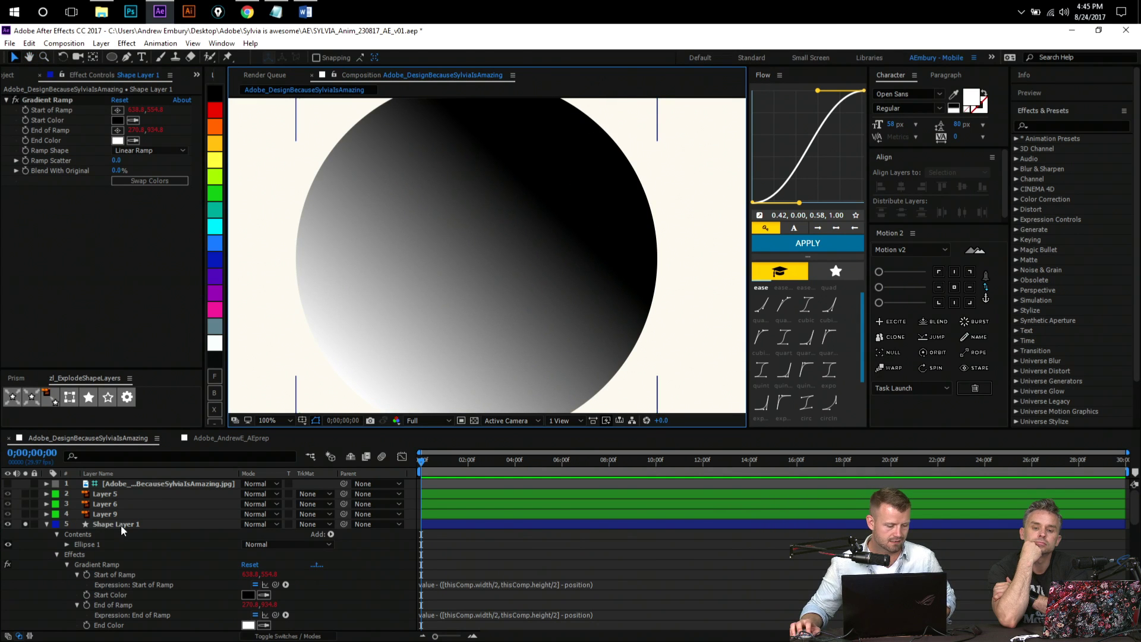
click(120, 526)
click(47, 525)
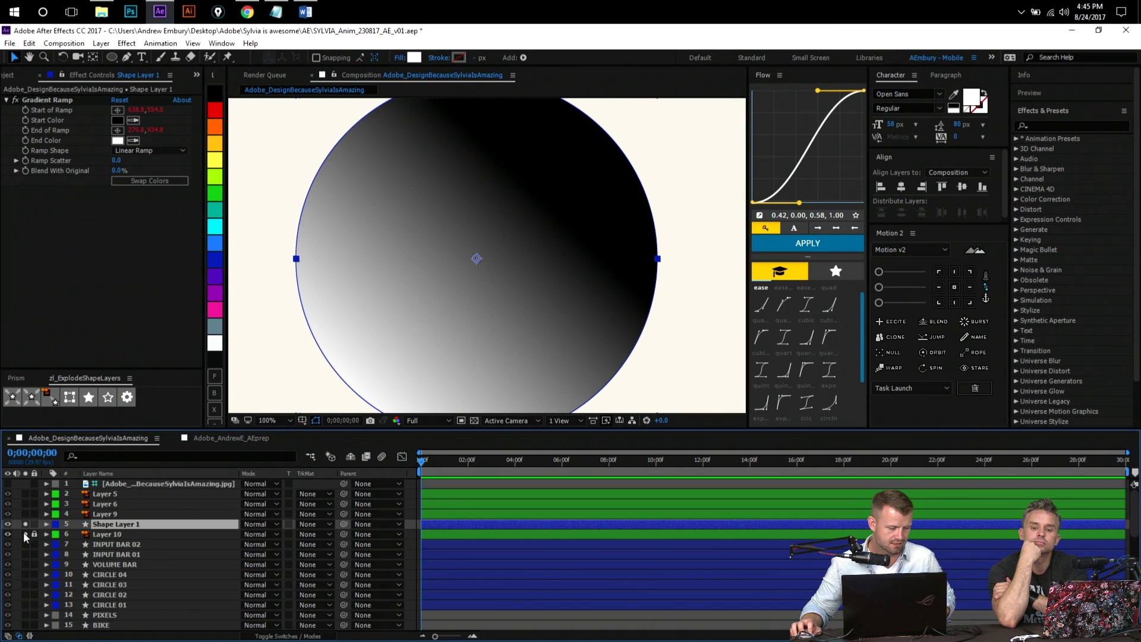
click(34, 535)
click(25, 534)
click(25, 524)
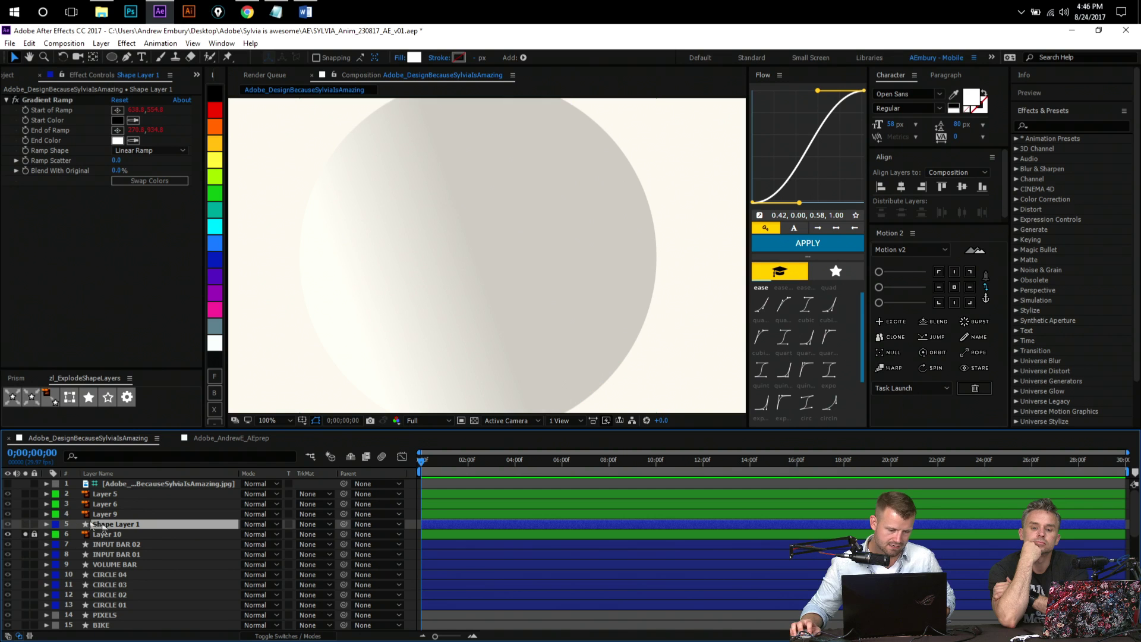
click(33, 534)
click(24, 524)
- Blend Shape Layer 1 in Difference mode and reposition its Gradient Ramp start toward the lower right and end beyond the circle's lower left
click(261, 524)
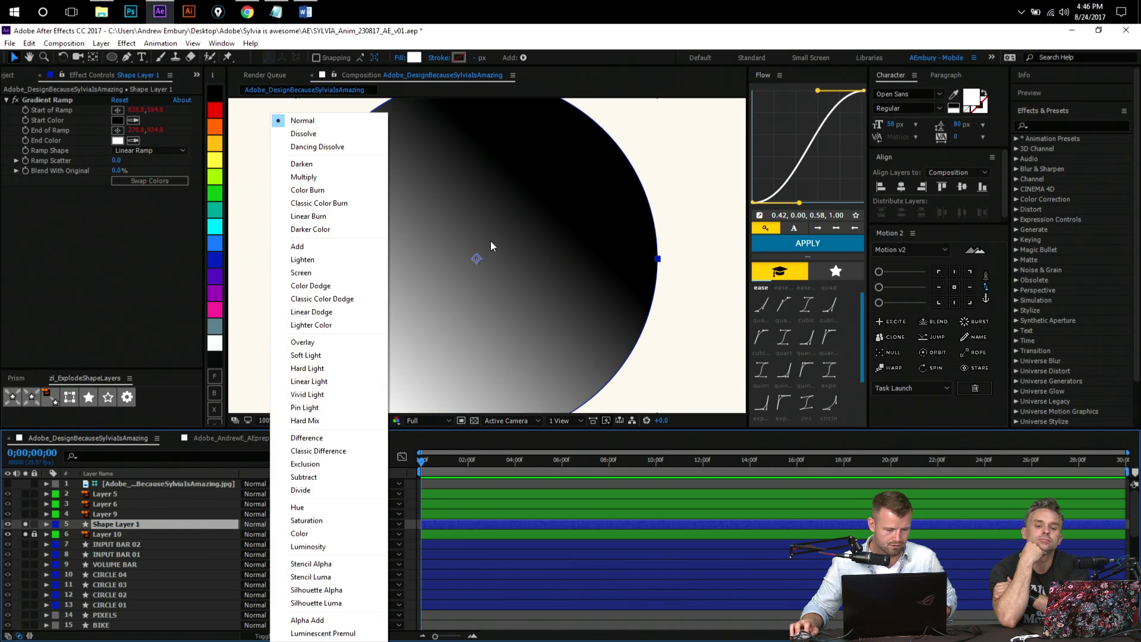
click(315, 438)
key(z)
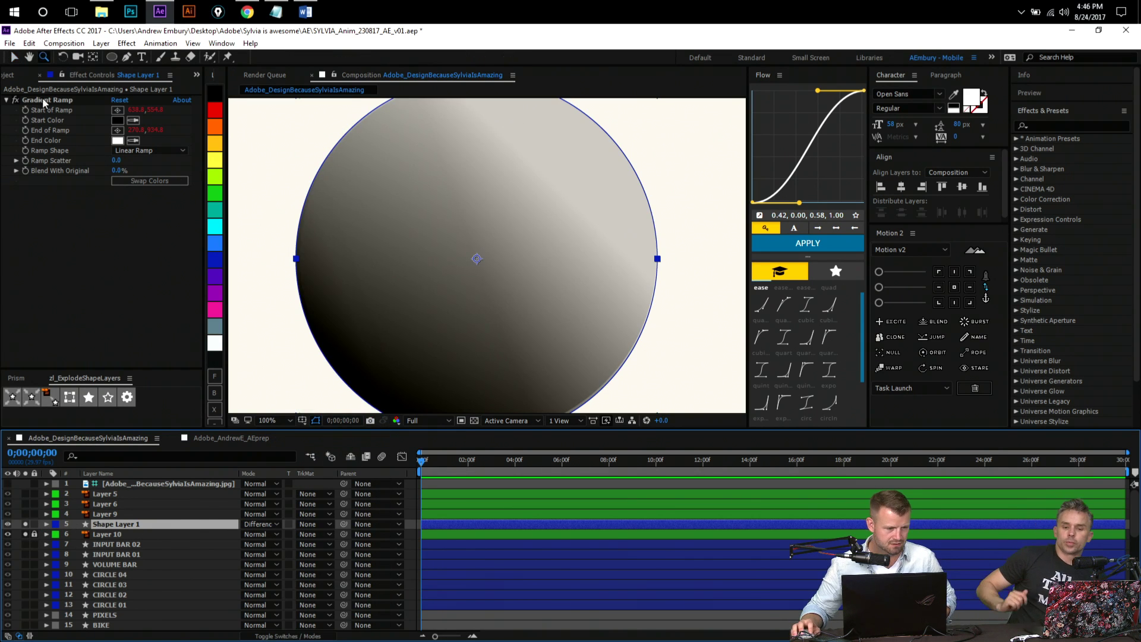
click(51, 98)
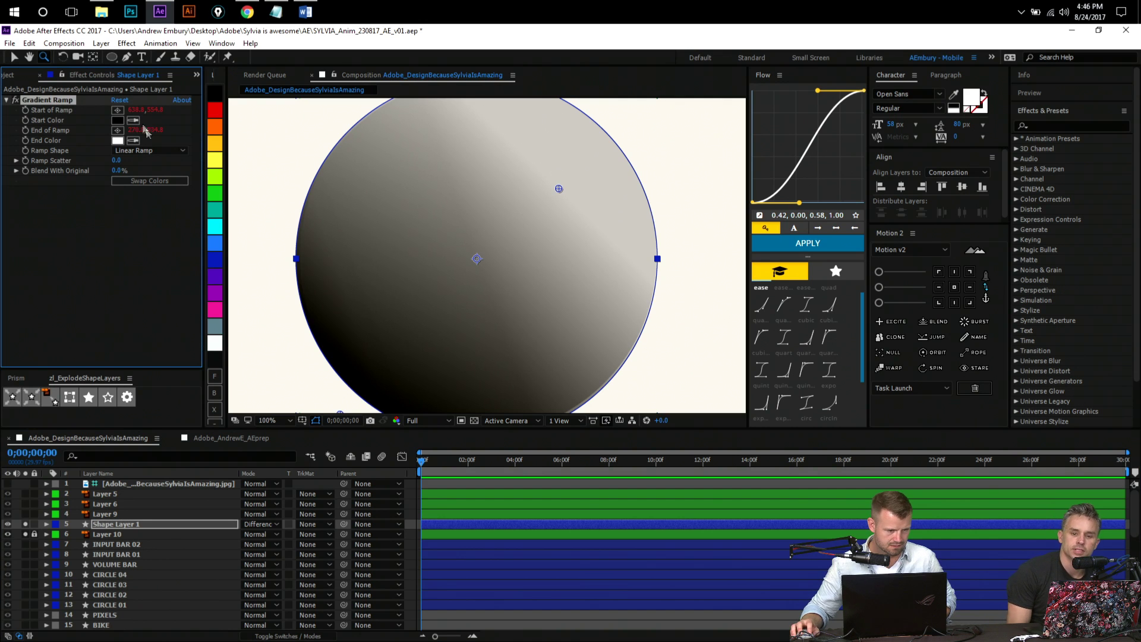
key(v)
mouse_move(558, 188)
mouse_down()
mouse_move(470, 238)
mouse_move(404, 386)
mouse_move(380, 362)
mouse_move(515, 242)
mouse_move(579, 293)
mouse_move(423, 301)
mouse_move(472, 323)
mouse_move(572, 311)
mouse_move(570, 288)
mouse_up()
drag(420, 293, 407, 239)
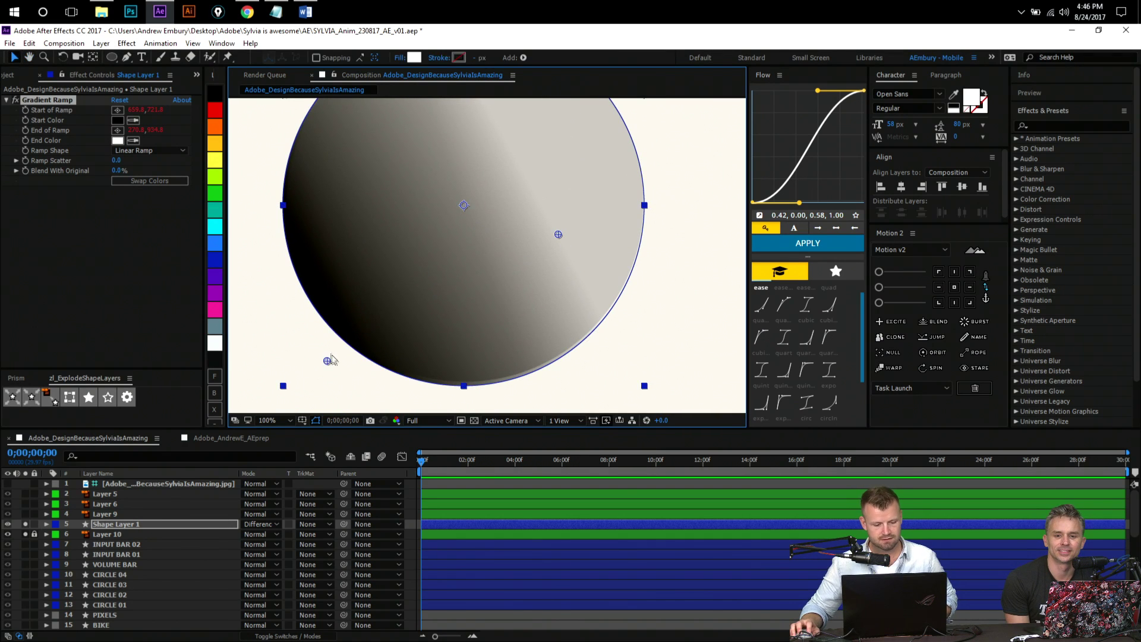
mouse_move(327, 363)
mouse_down()
mouse_move(369, 311)
mouse_move(509, 214)
mouse_move(234, 344)
mouse_move(238, 379)
mouse_move(283, 386)
mouse_up()
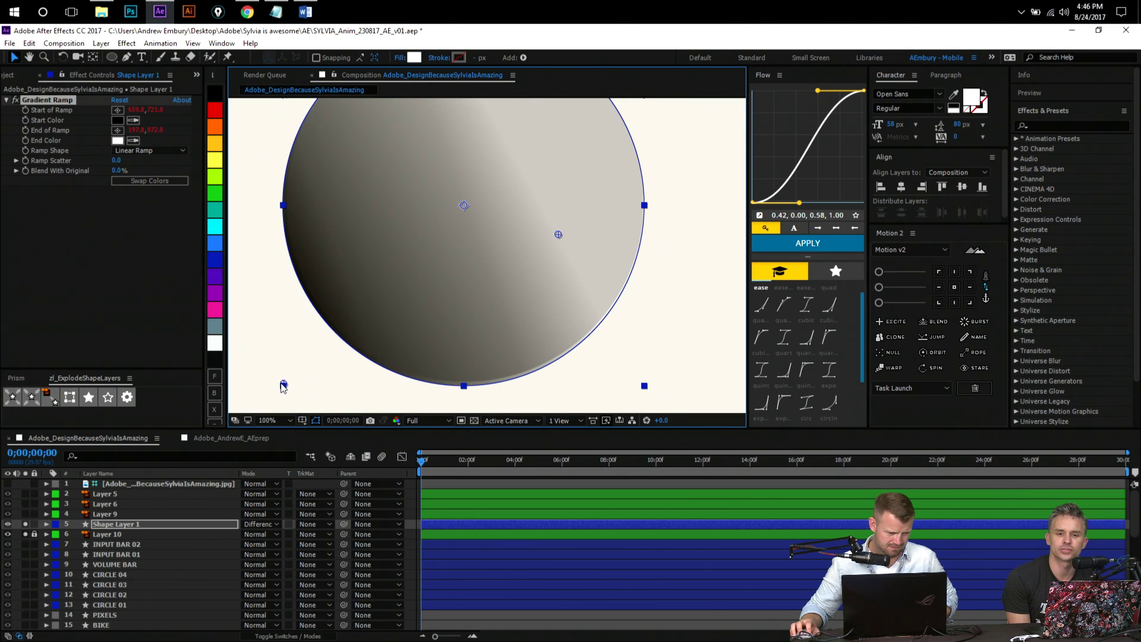
key(comma)
key(comma)
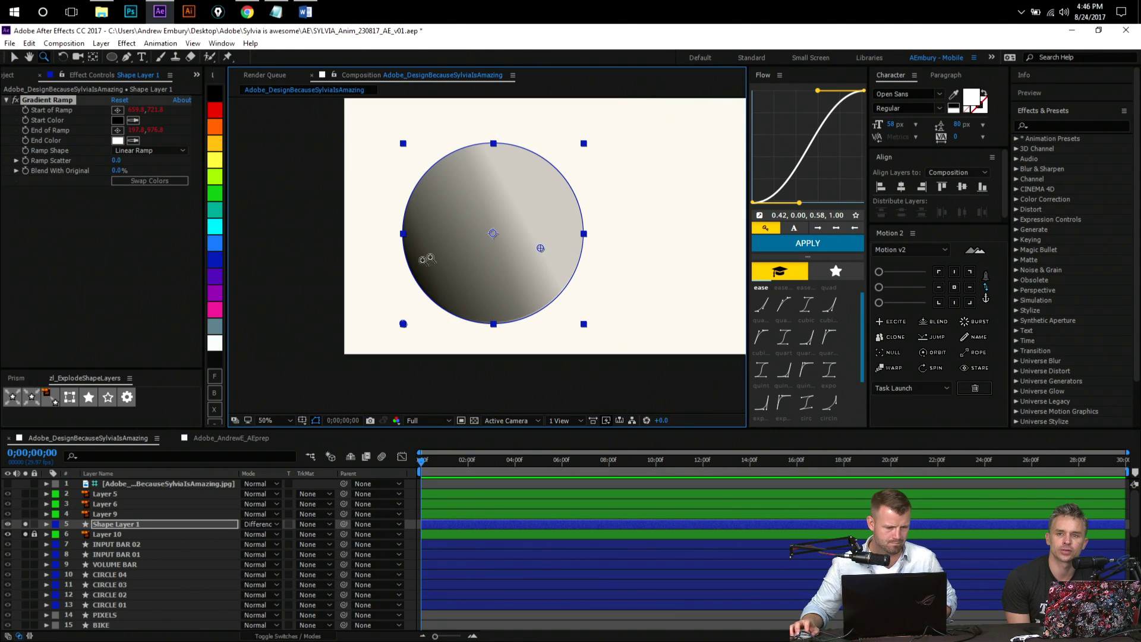
- Set Shape Layer 1's blending mode to Normal and unsolo it to view Layer 10's gradient alone
click(260, 524)
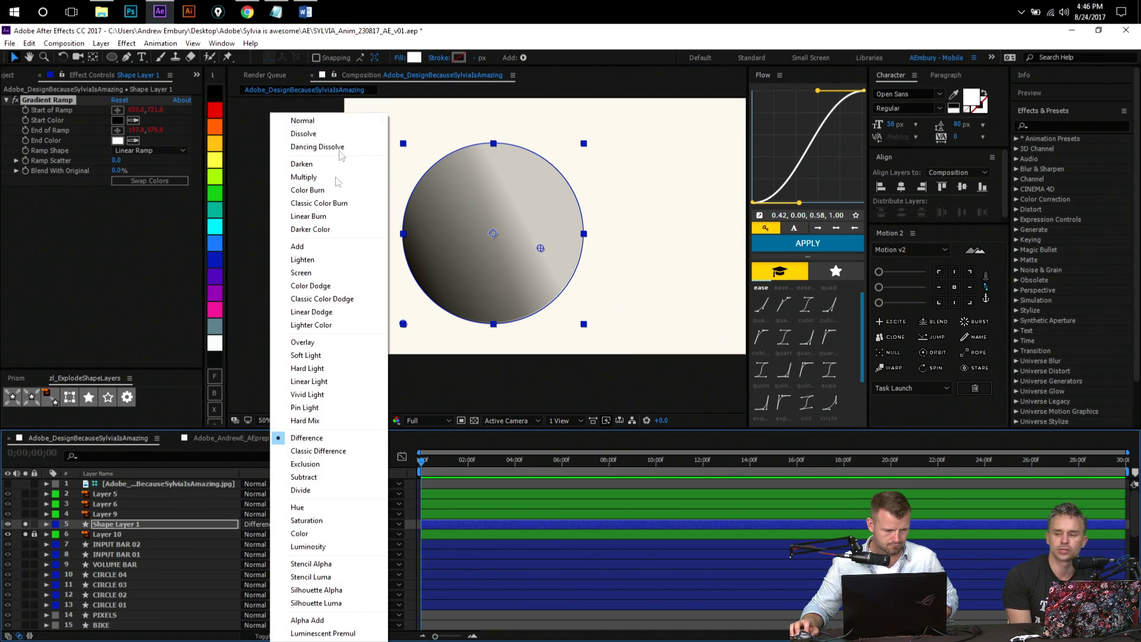
click(315, 118)
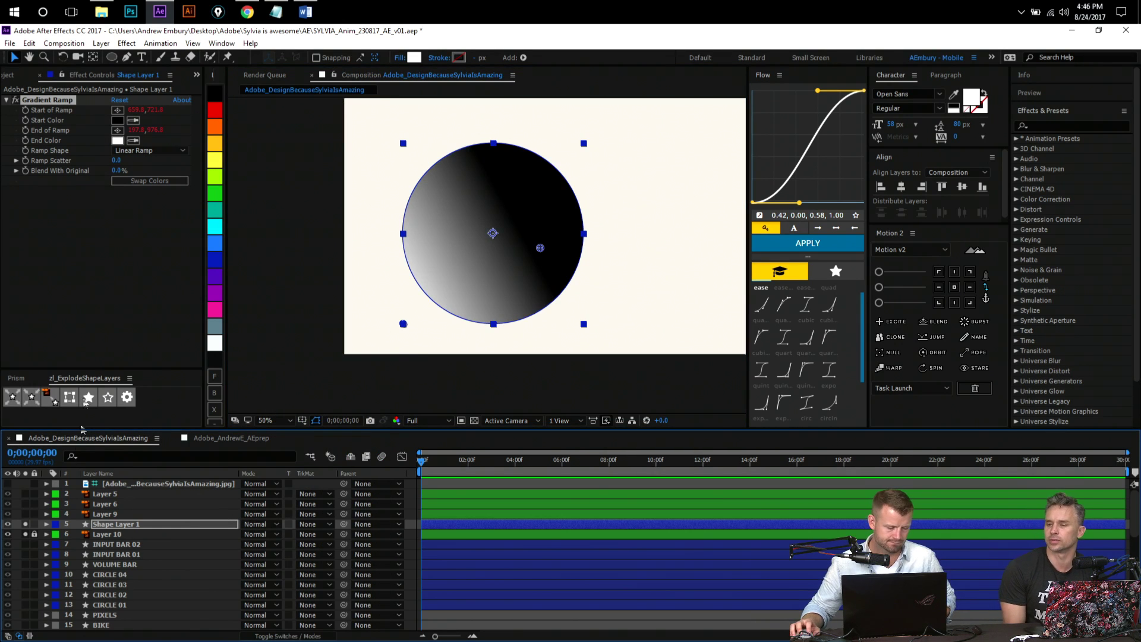
click(25, 533)
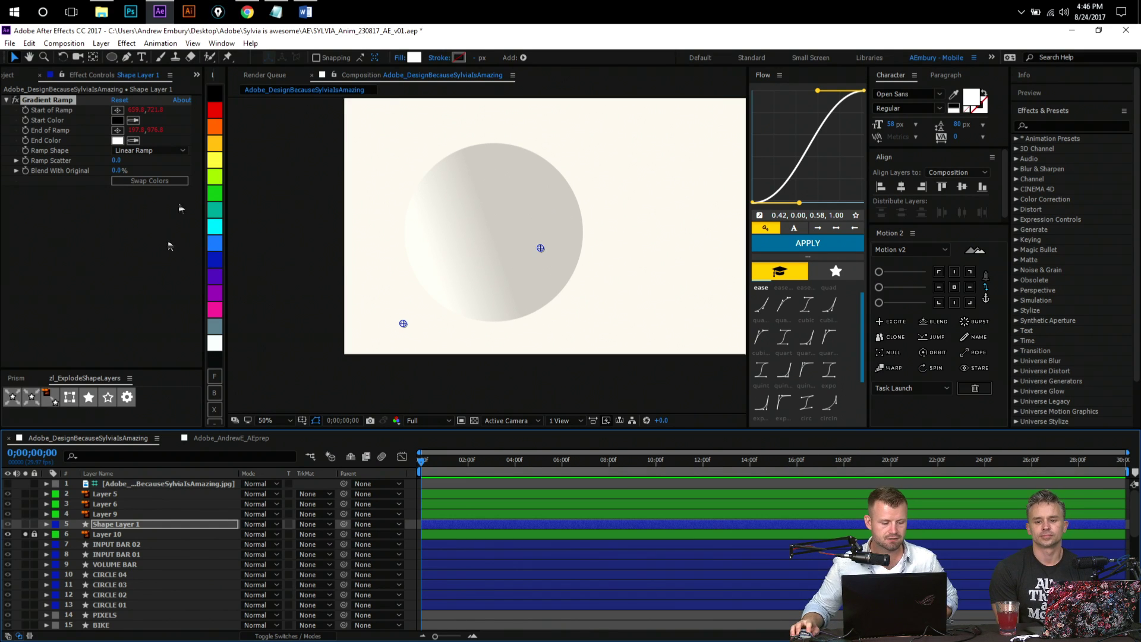
- Try scaling Shape Layer 1 to 122% and moving it up in the composition to test the gradient
key(s)
drag(297, 527, 262, 527)
drag(511, 273, 551, 219)
drag(279, 534, 257, 514)
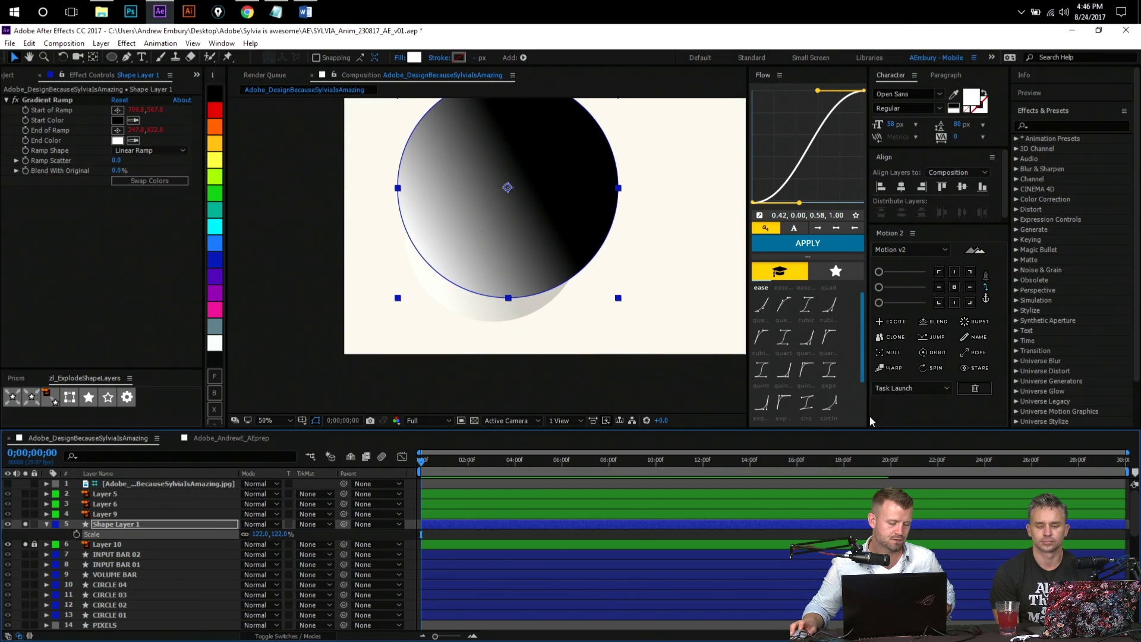
- Undo the test scaling and move of Shape Layer 1, and solo the layer again
key(ctrl+z)
key(ctrl+z)
key(ctrl+z)
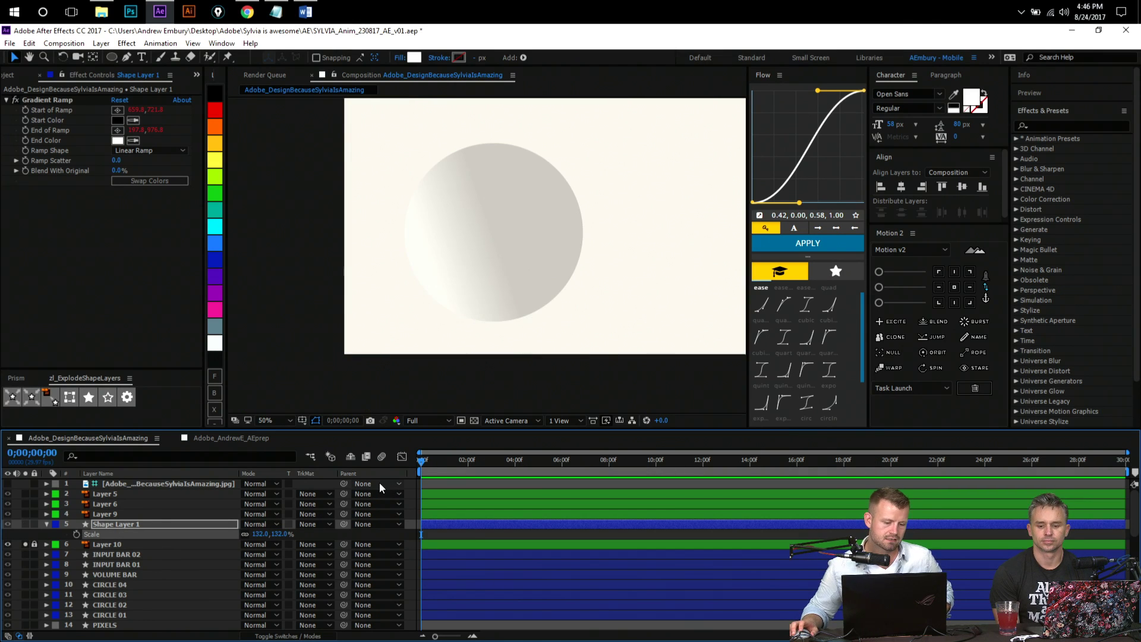
key(ctrl+z)
click(18, 529)
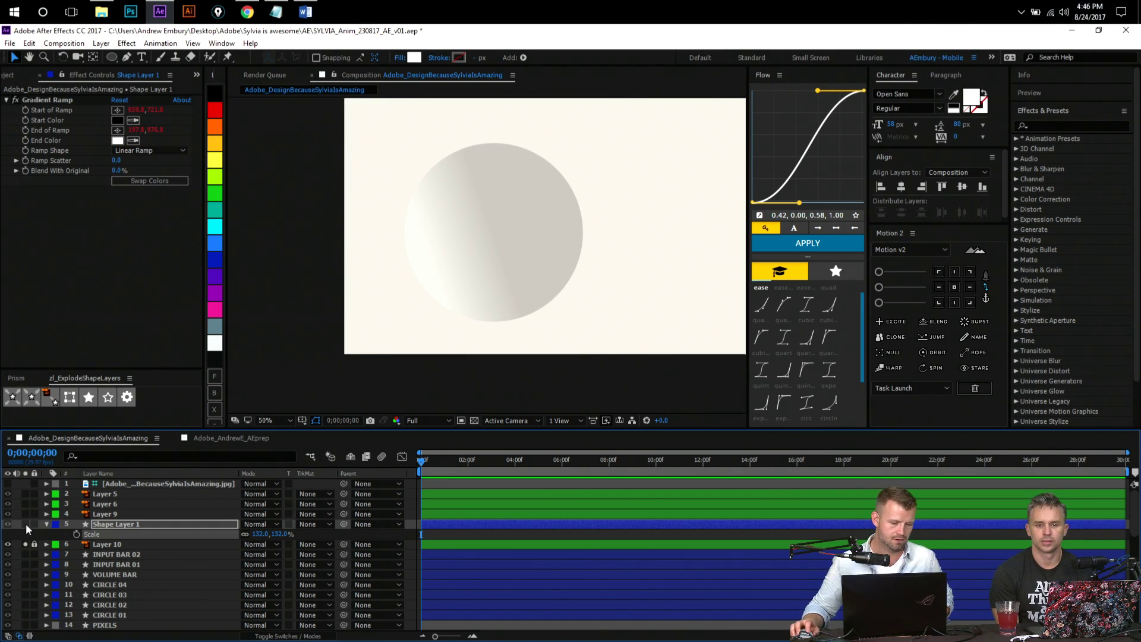
key(ctrl+z)
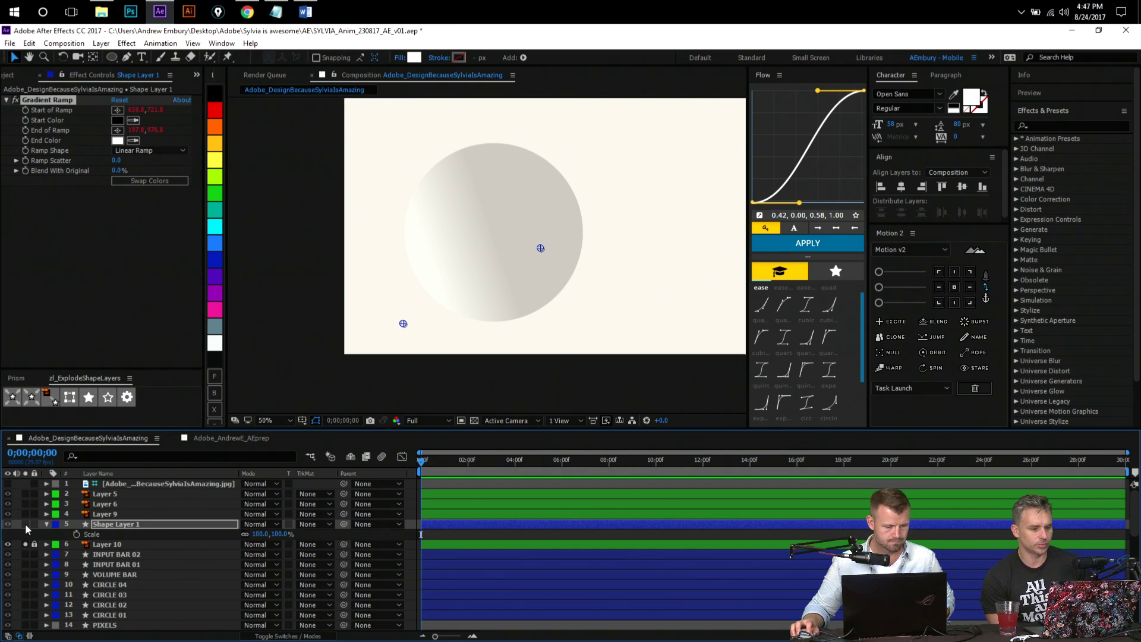
click(25, 523)
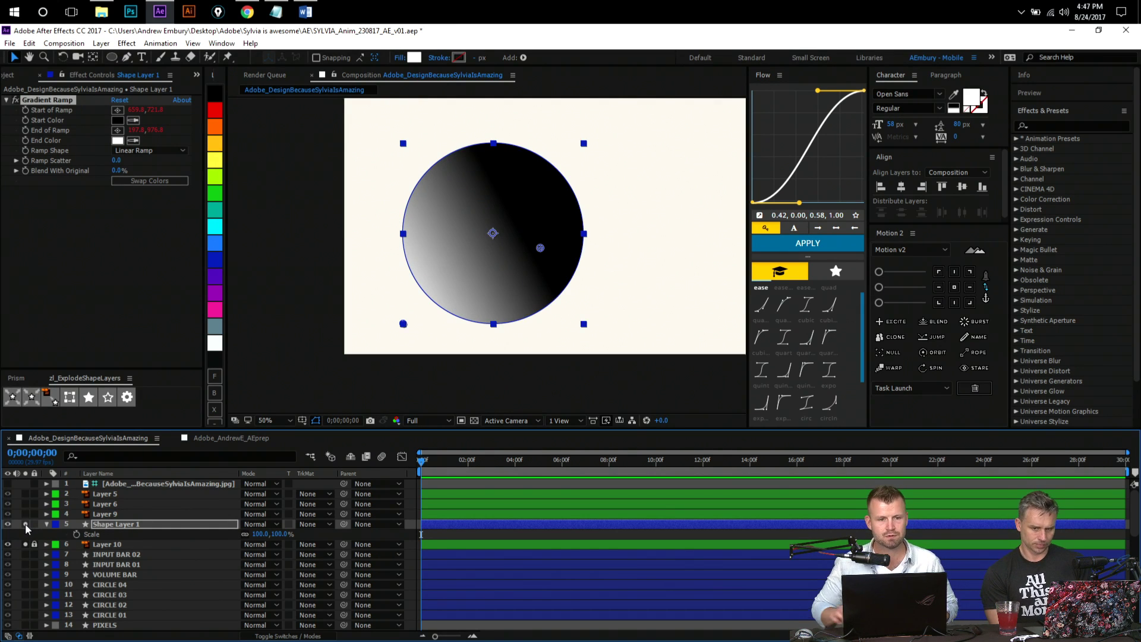
key(alt+Tab)
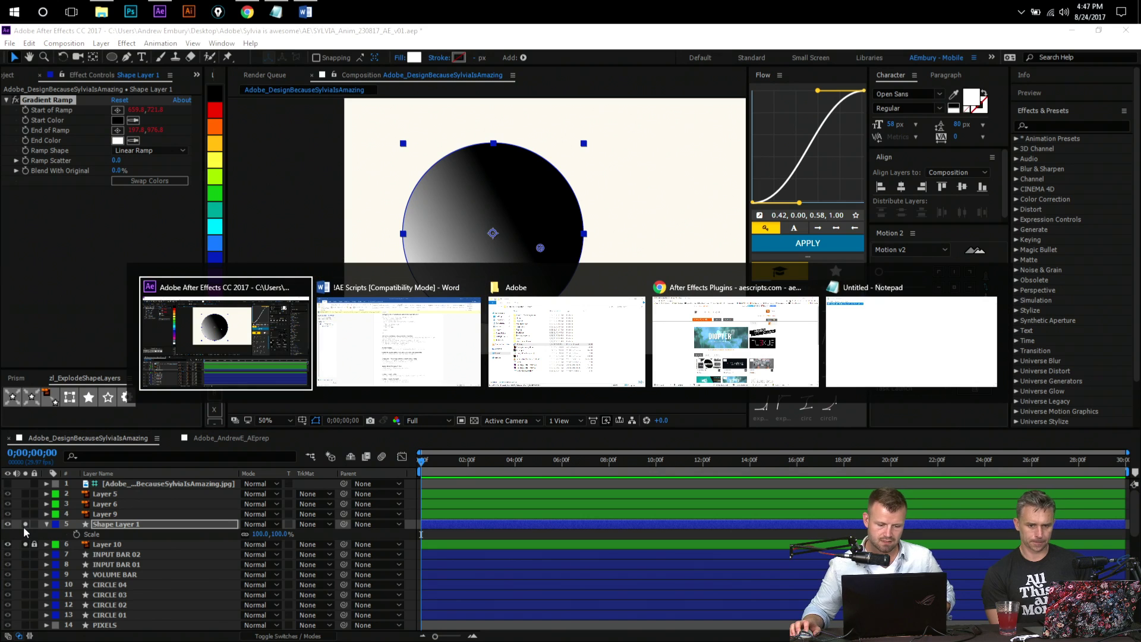
key(alt+Tab)
key(alt+Tab)
key(alt+Tab)
key(alt+shift+Tab)
key(alt+shift+Tab)
key(alt+shift+Tab)
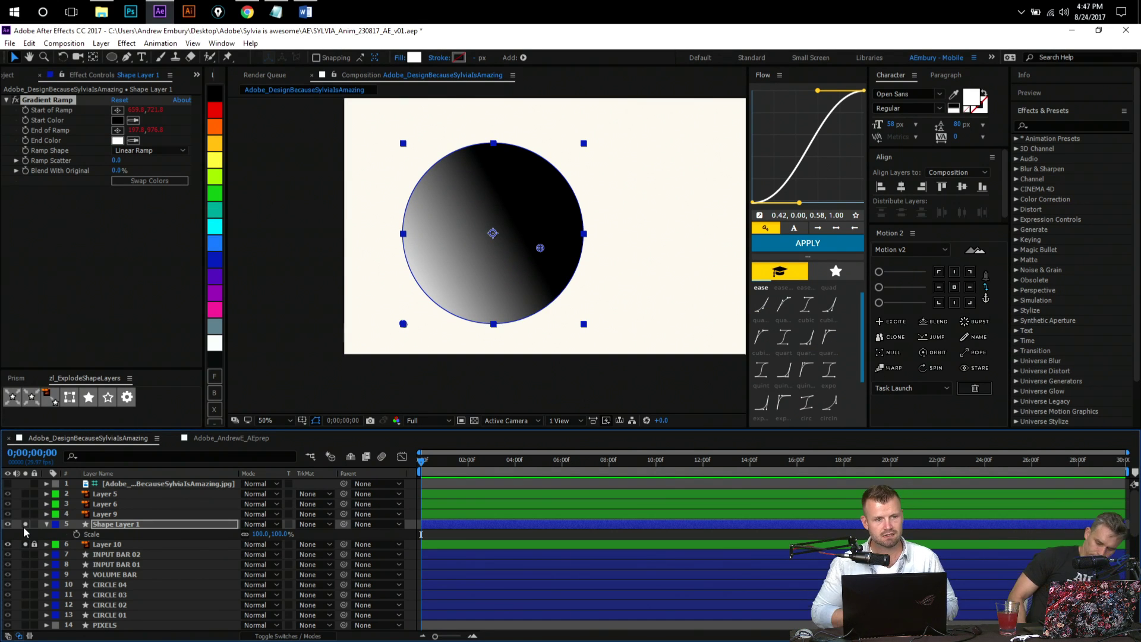
- Sample the Gradient Ramp's Start Color from Layer 10's grey side and its End Color from the circle's lightest area
click(185, 180)
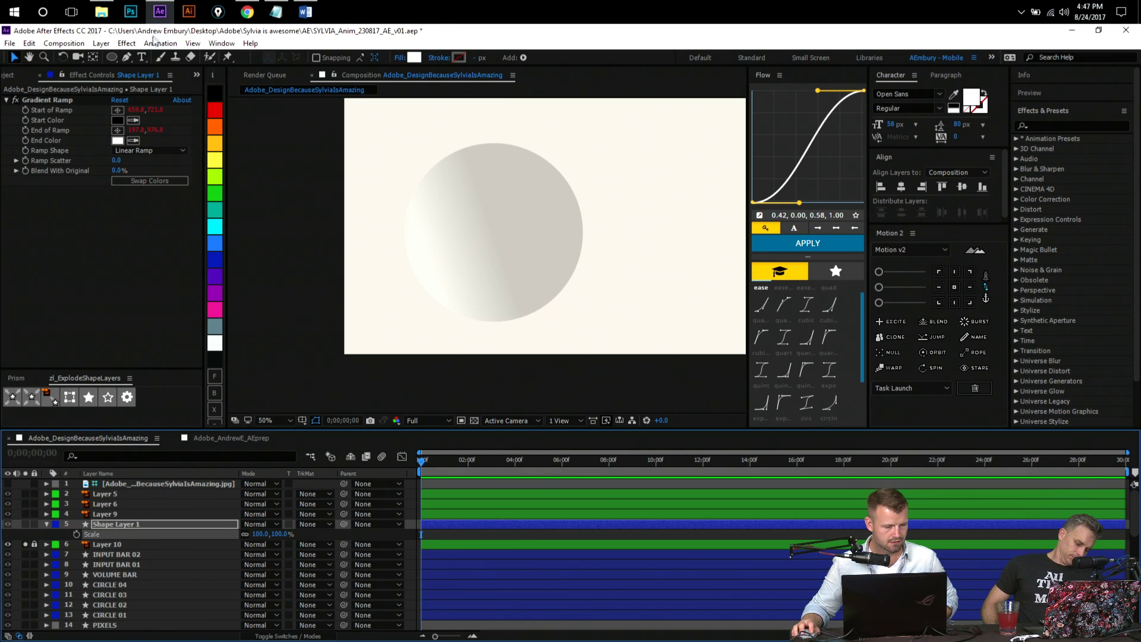
click(48, 100)
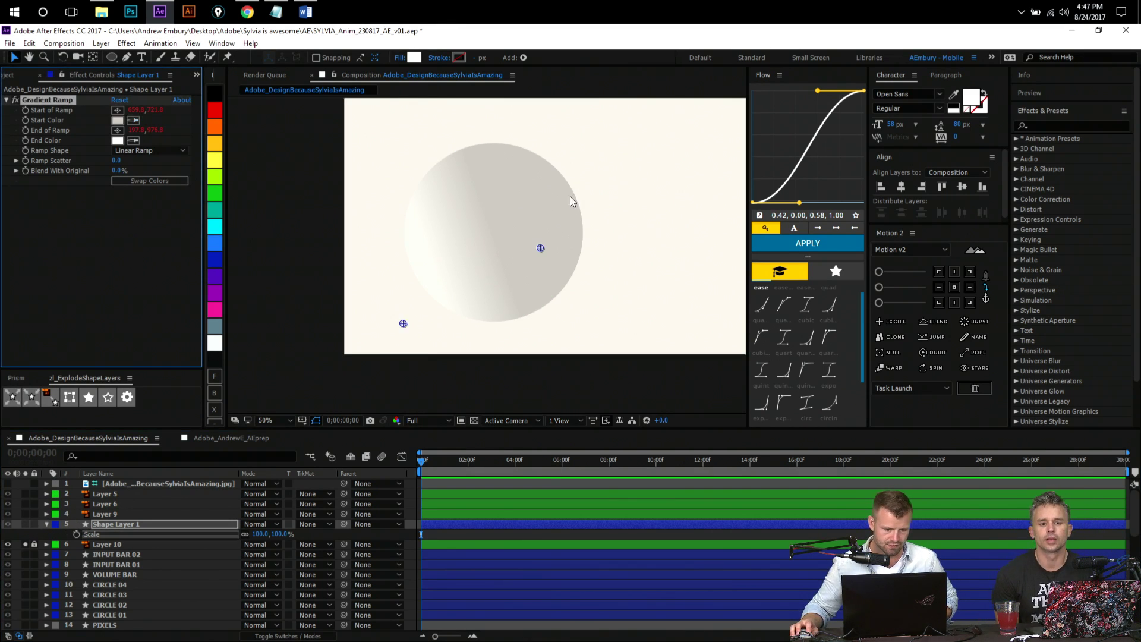
key(z)
click(496, 273)
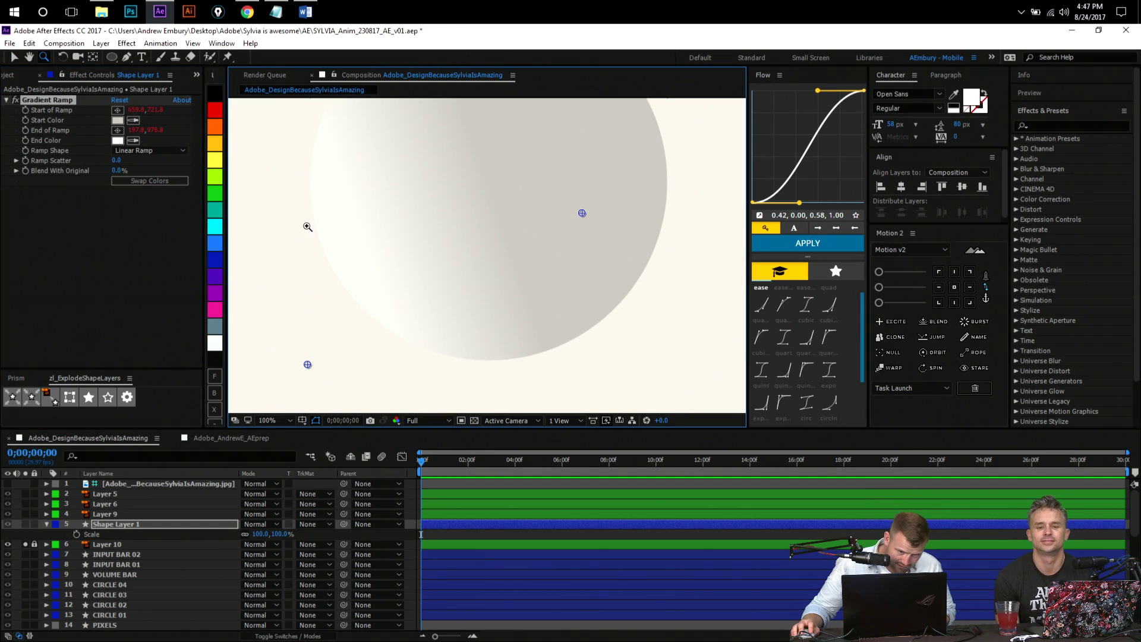
key(v)
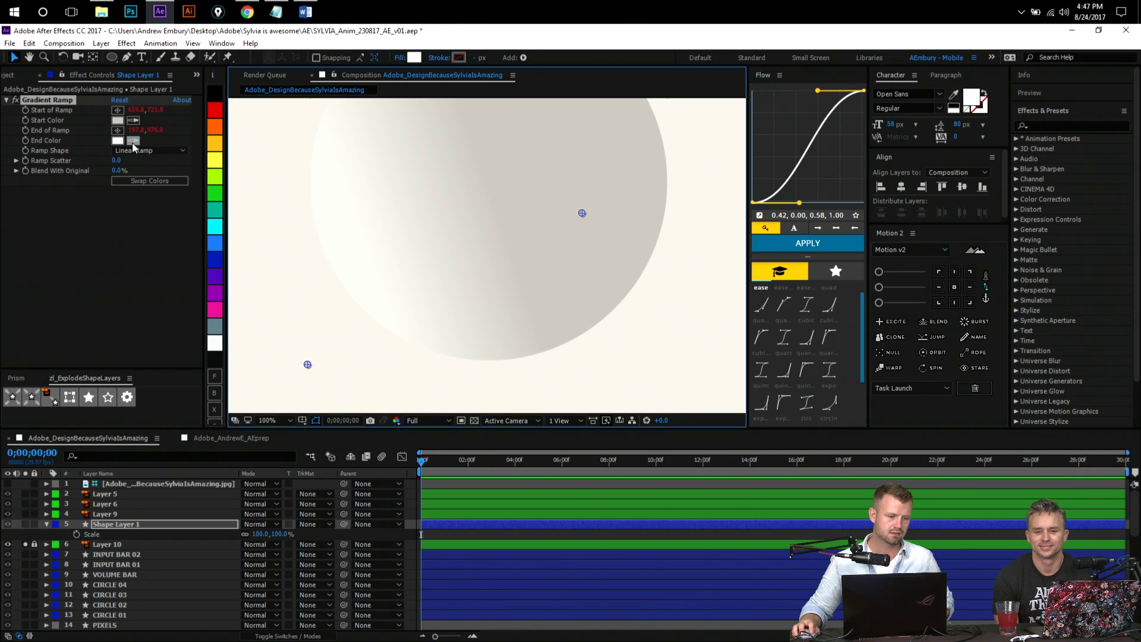
click(107, 526)
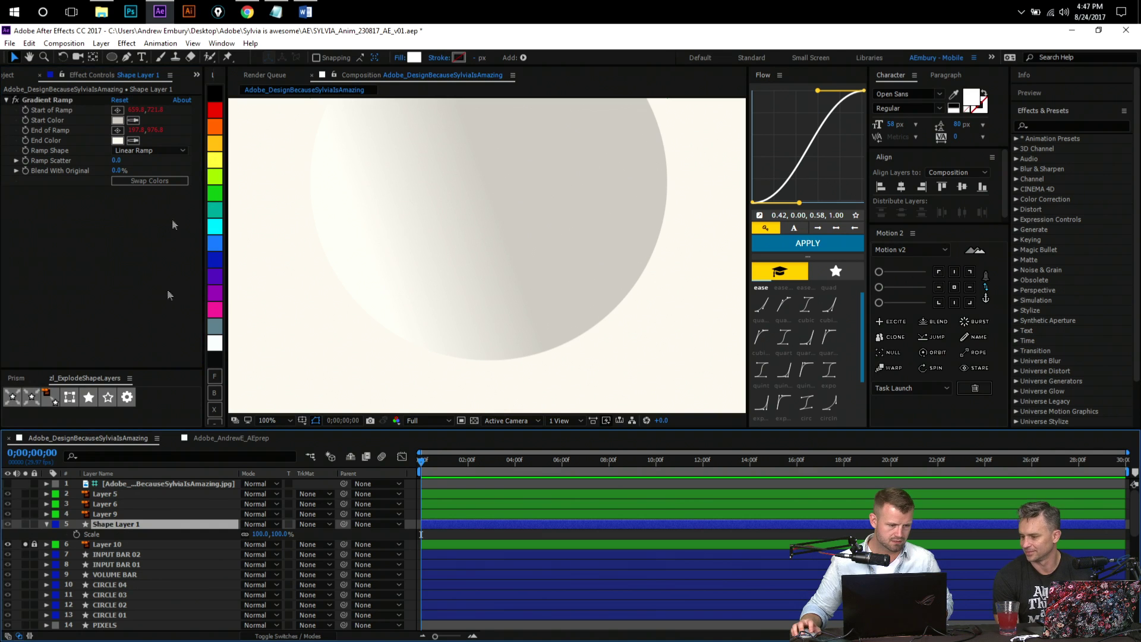
- Solo Shape Layer 1 again to show the whole recolored gradient circle
click(25, 523)
key(z)
alt+click(565, 297)
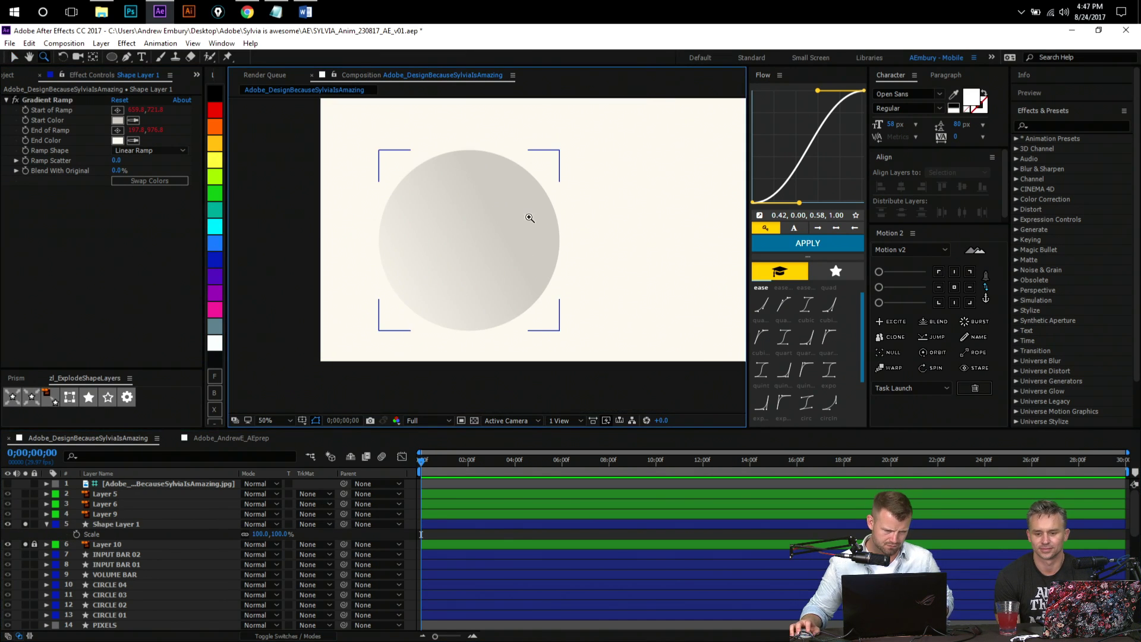
key(v)
- Switch to Chrome with the aescripts.com After Effects plugins page
key(alt+Tab)
key(alt+Tab)
key(alt+Tab)
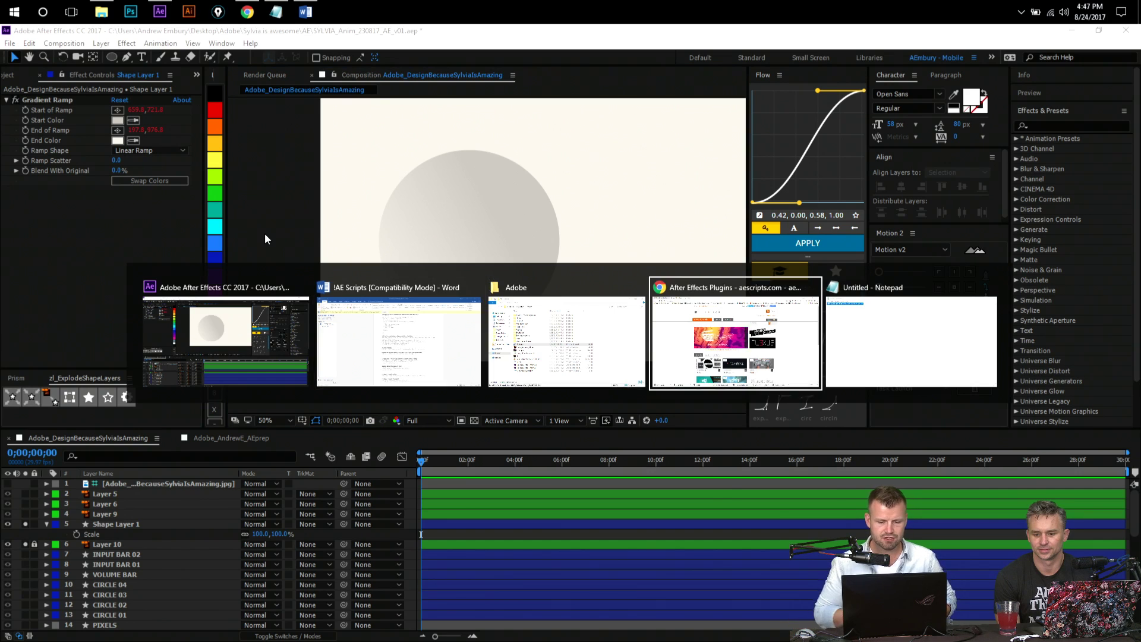
text(yy)
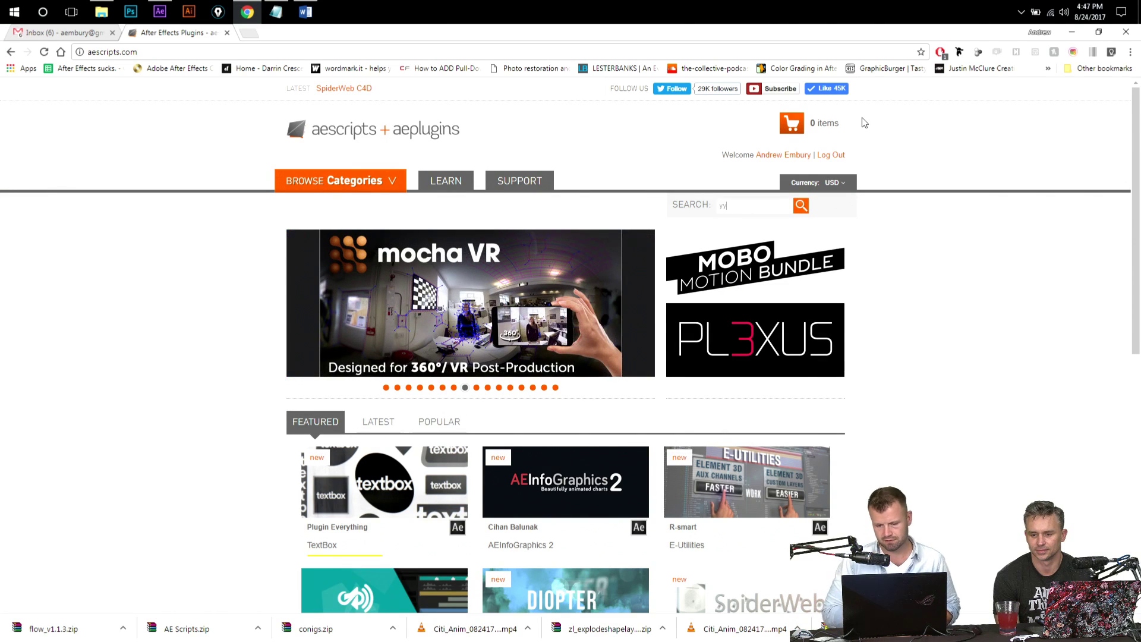
- Search aescripts.com for yy_ramp and open the YY_Ramp+ product page
text(_ramp)
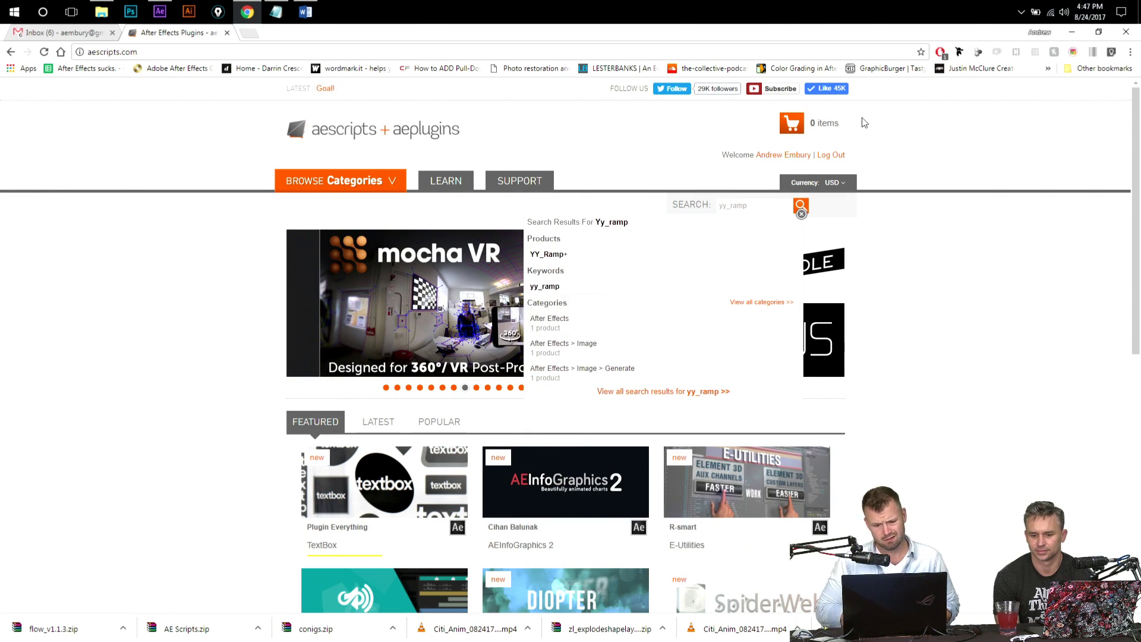
key(Down)
key(Down)
key(Down)
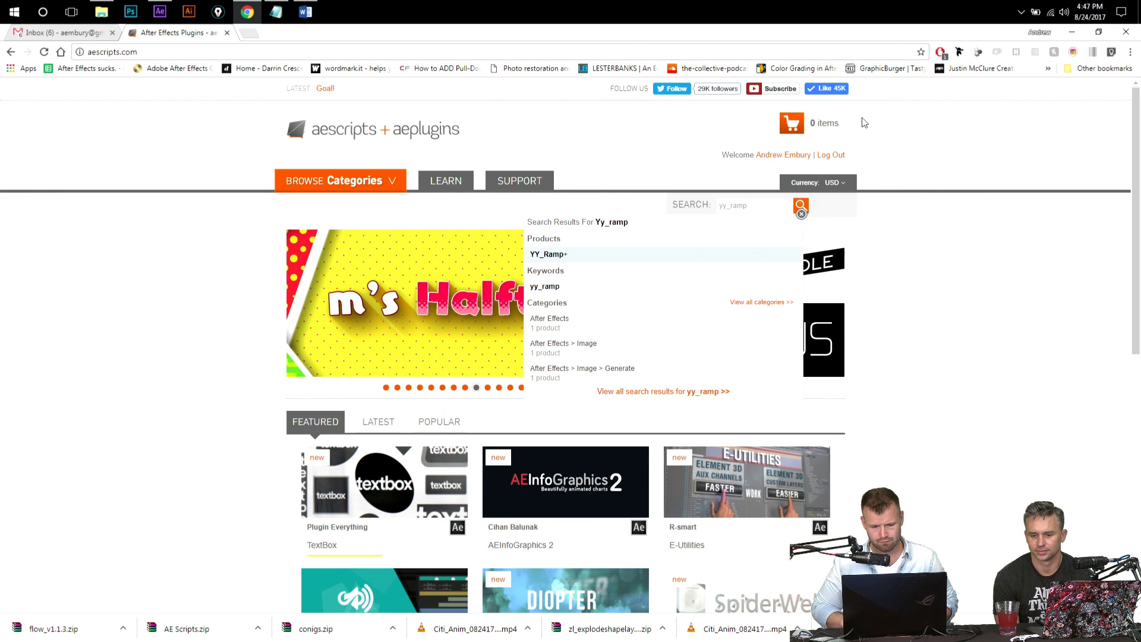
key(Return)
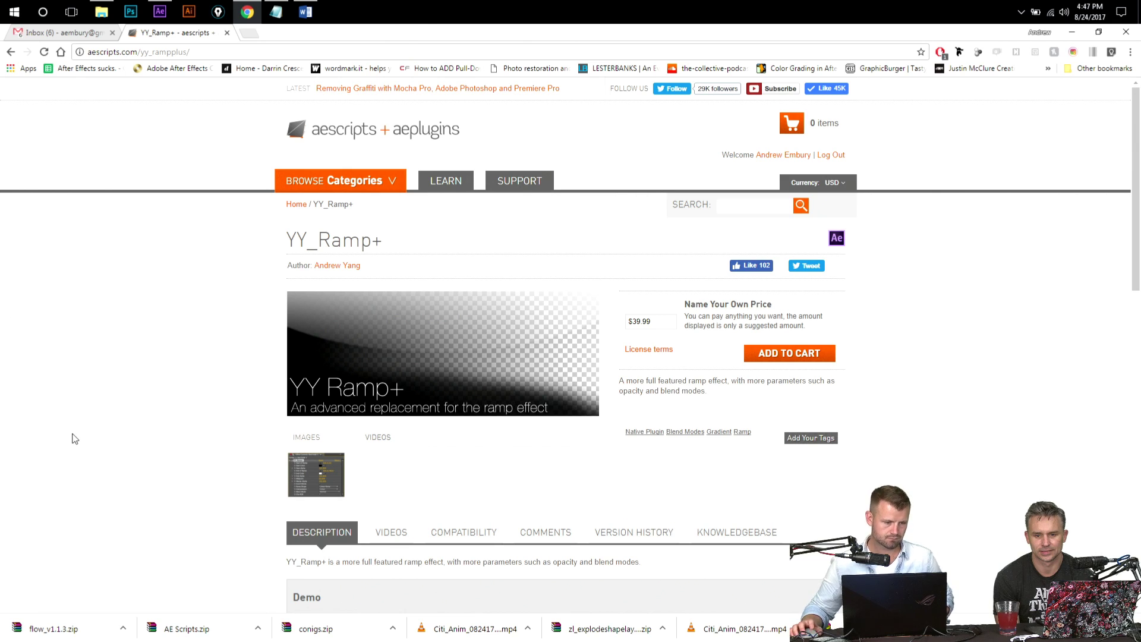
- Switch to After Effects and move the Gradient Ramp's end point to near the circle's lower-left edge
key(alt+Tab)
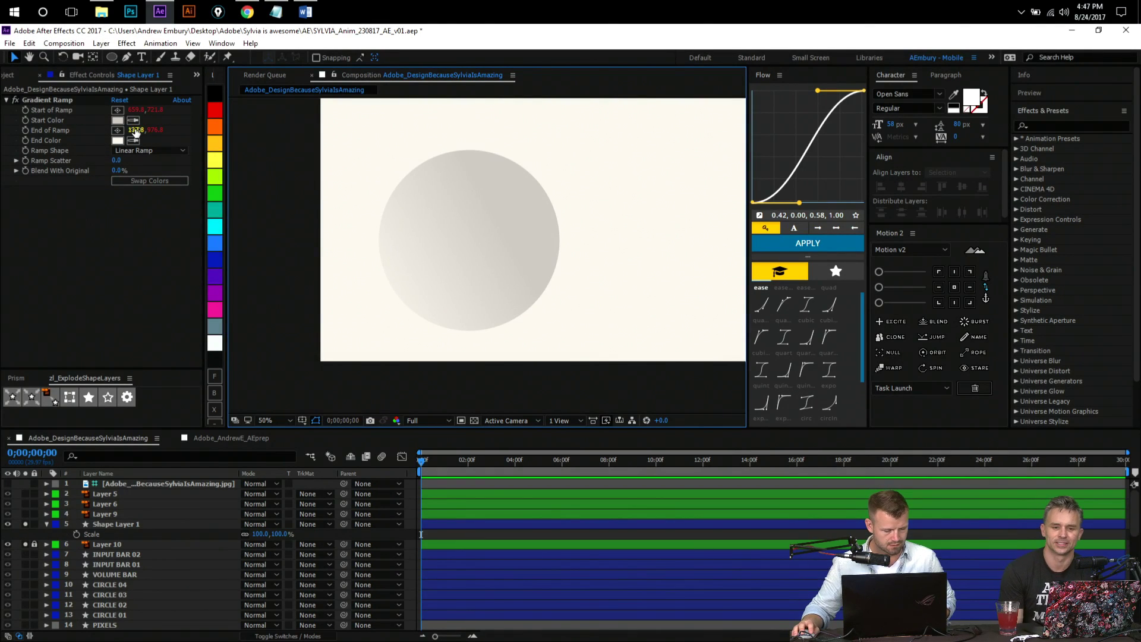
drag(142, 129, 179, 129)
drag(415, 331, 419, 304)
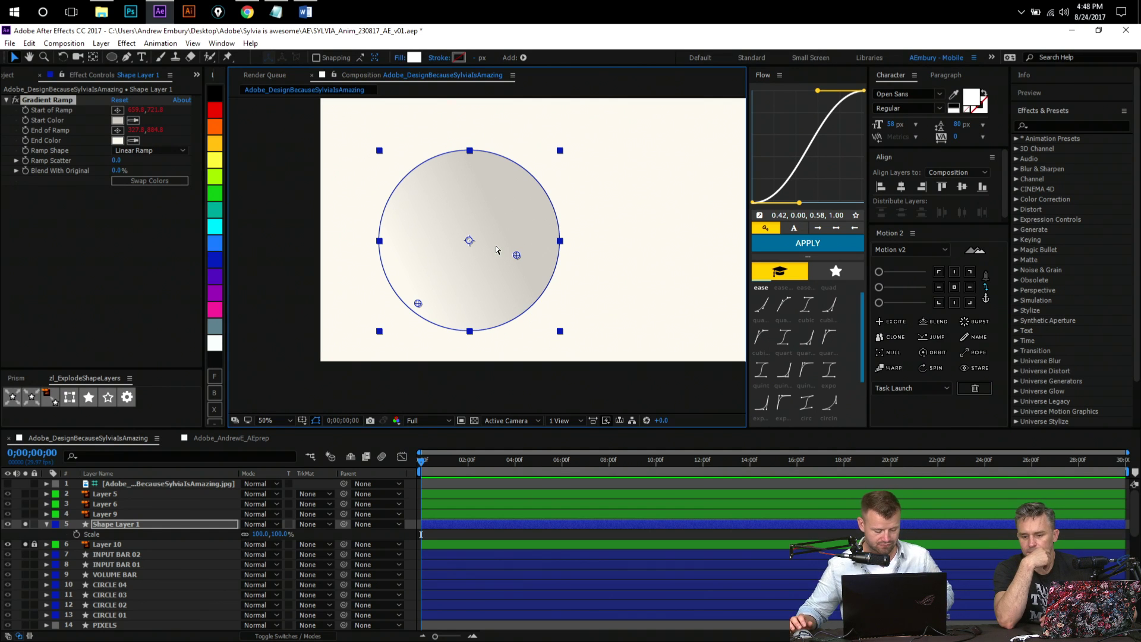
- Toggle the layer controls off and on repeatedly to examine the circle's gradient without its outline
key(ctrl+shift+h)
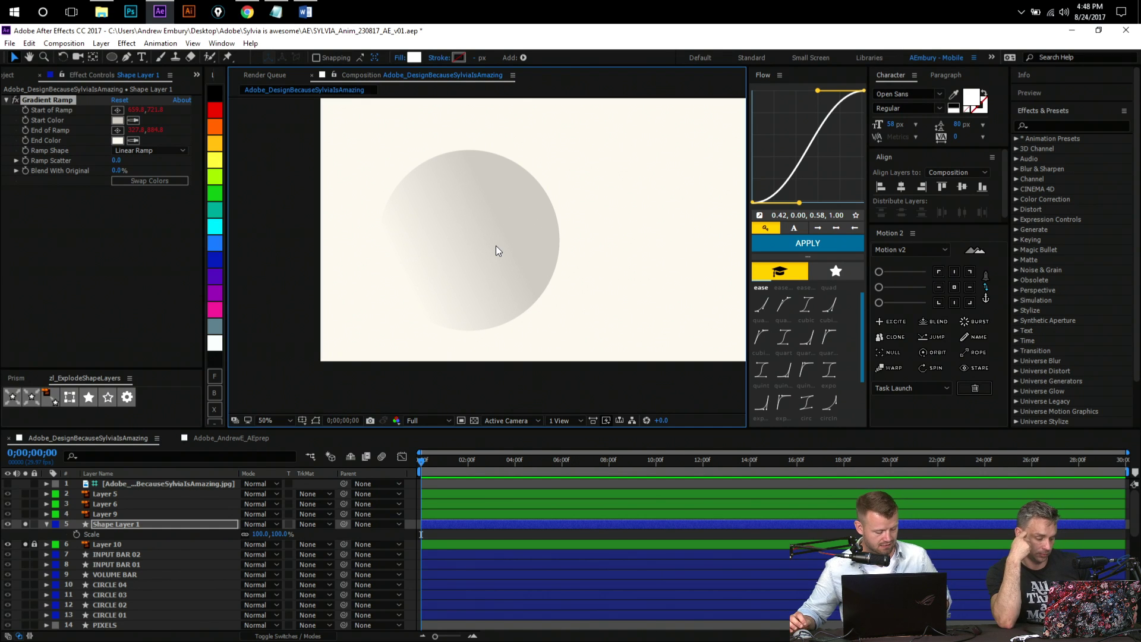
key(ctrl+shift+h)
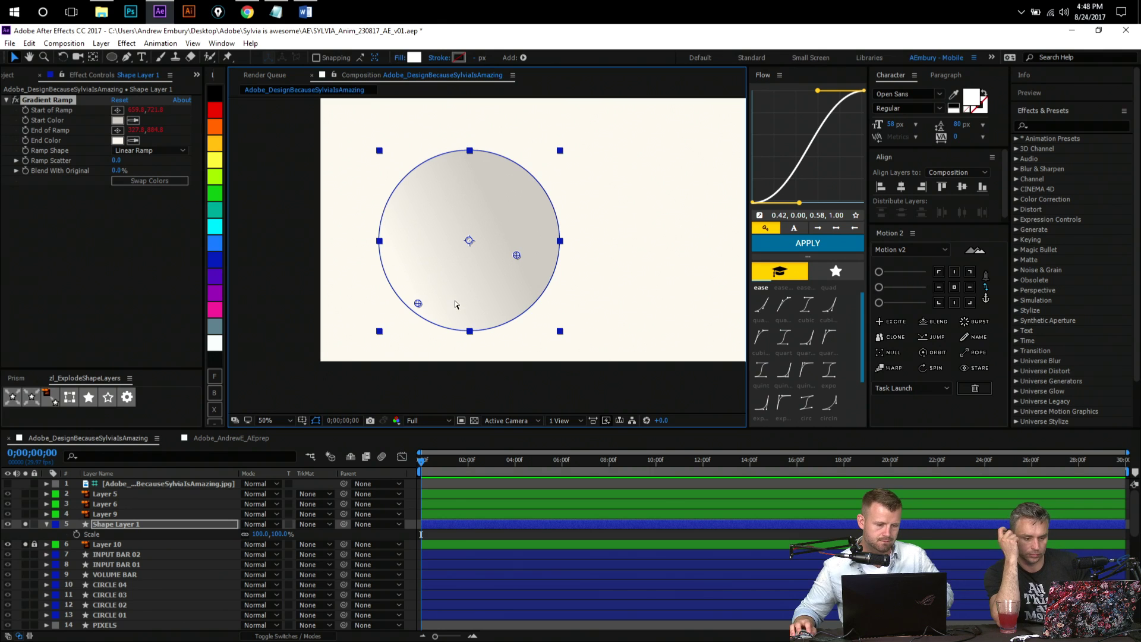
key(ctrl+shift+h)
key(ctrl+shift+h)
key(ctrl+shift+h)
key(ctrl+shift+h)
key(ctrl+shift+h)
key(ctrl+shift+h)
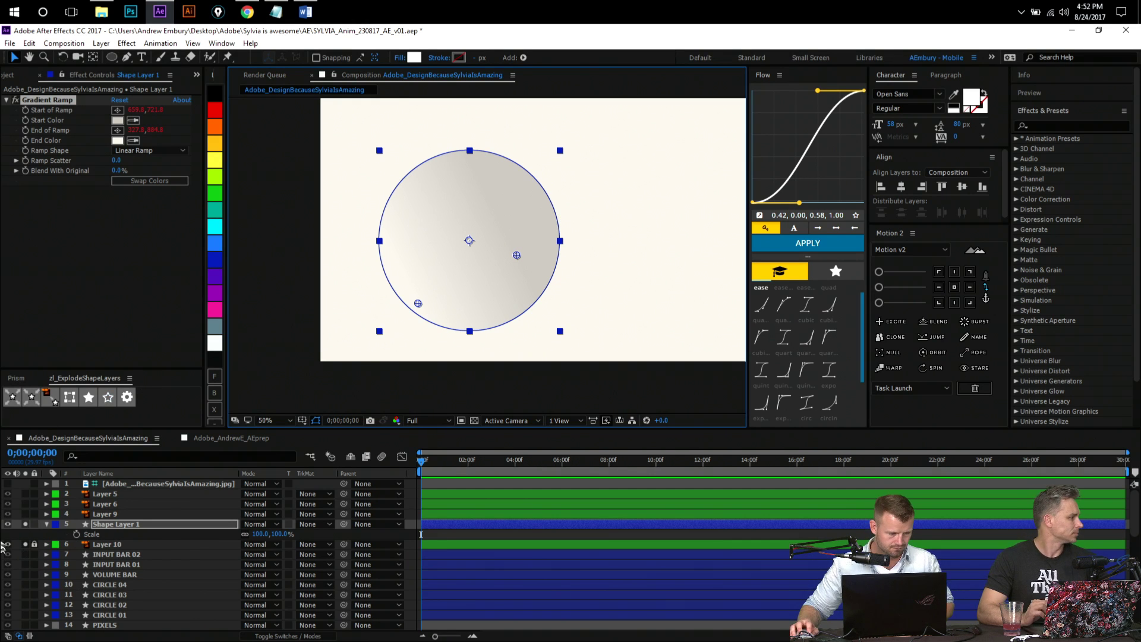
- Toggle Shape Layer 1's solo state to compare its gradient with Layer 10's original circle
click(26, 524)
click(26, 523)
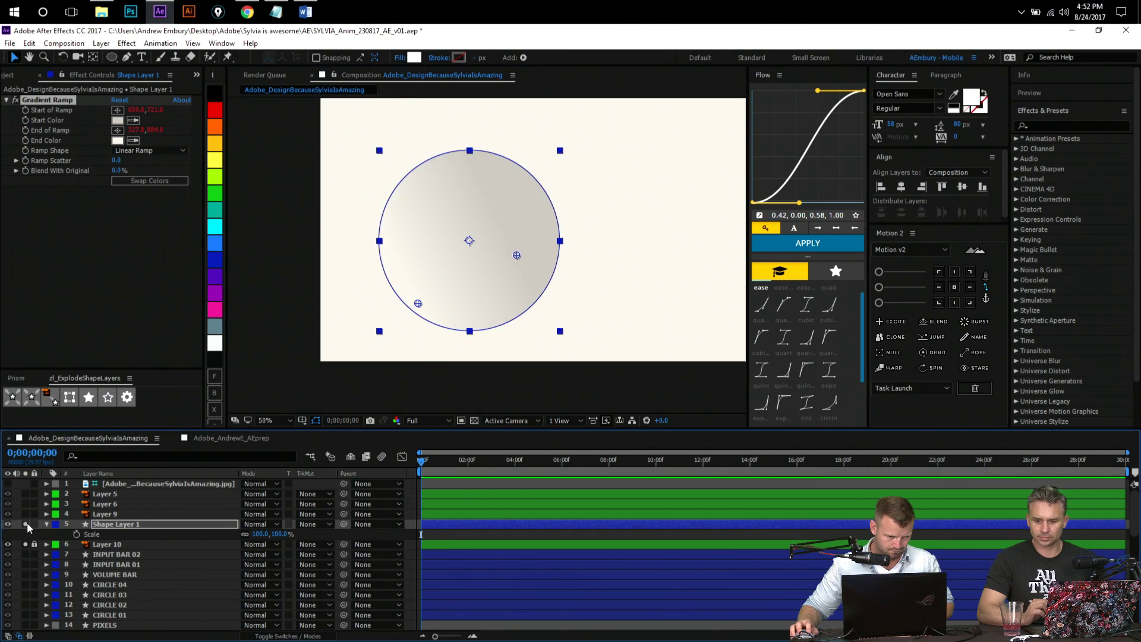
click(27, 522)
click(27, 523)
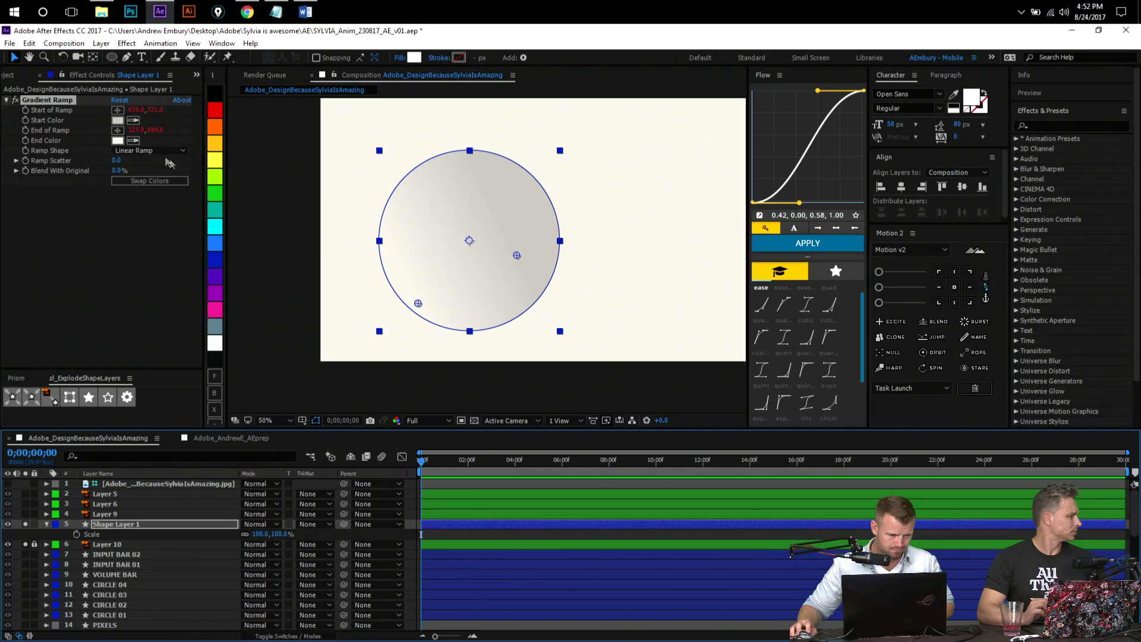
click(503, 266)
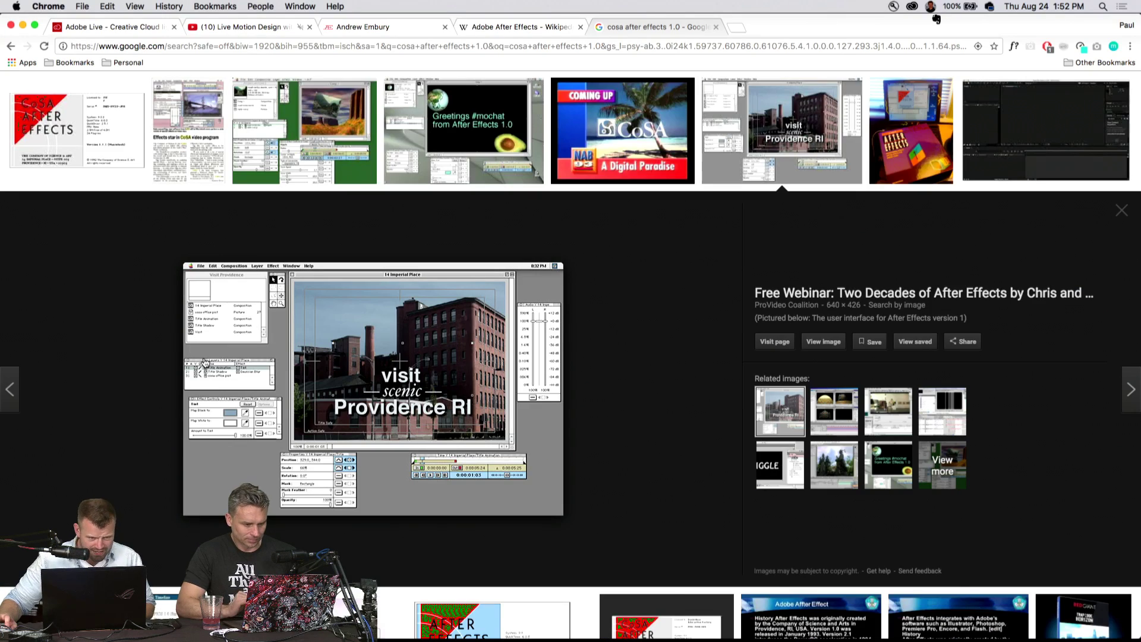
- View early After Effects 1.0 interface screenshots in the Google image results and browse the remaining images
click(271, 158)
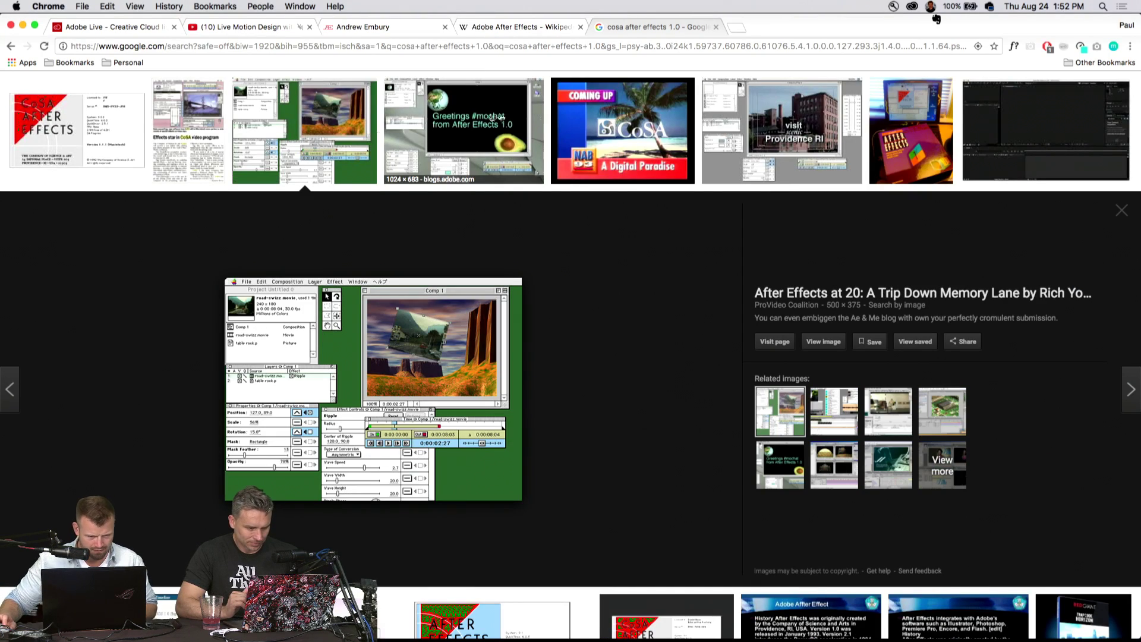
click(492, 126)
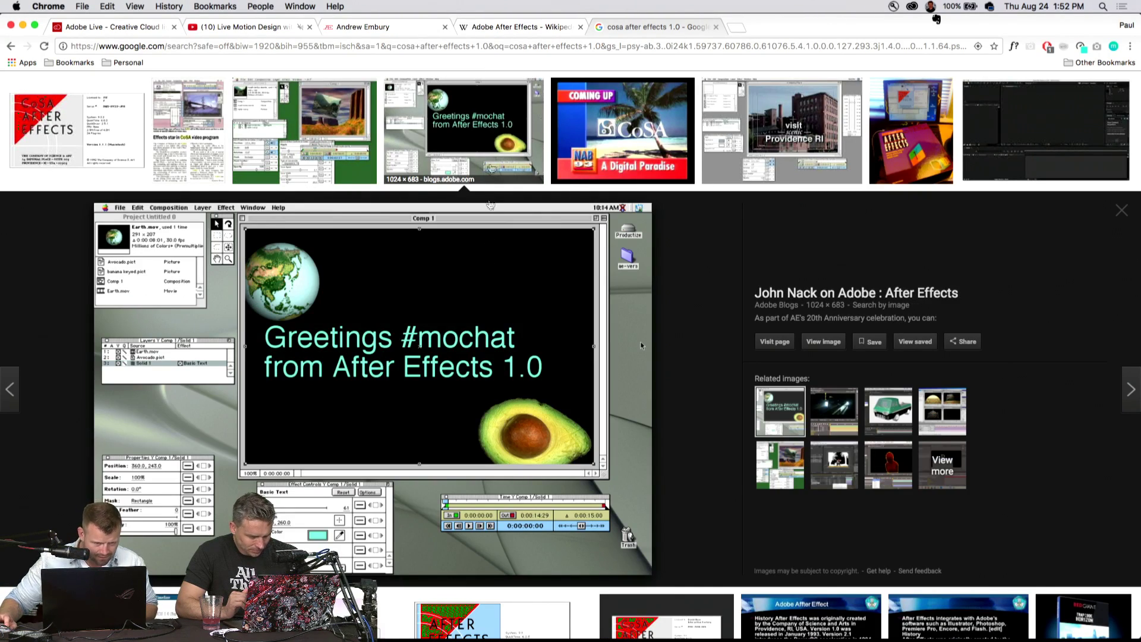
scroll(492, 336, down, 10)
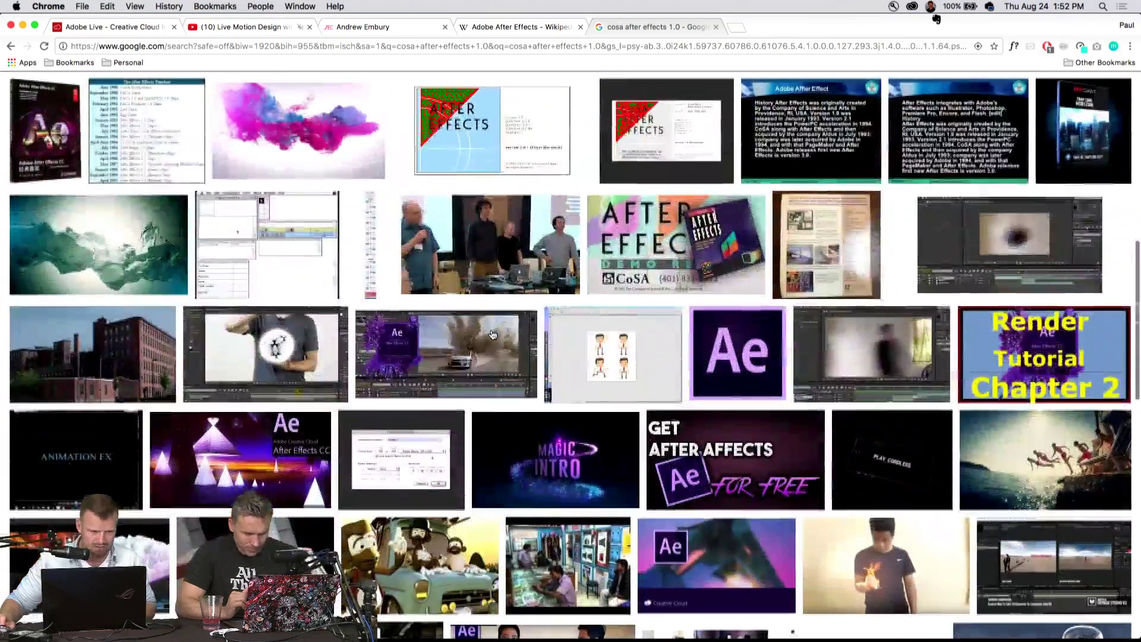
scroll(995, 253, down, 6)
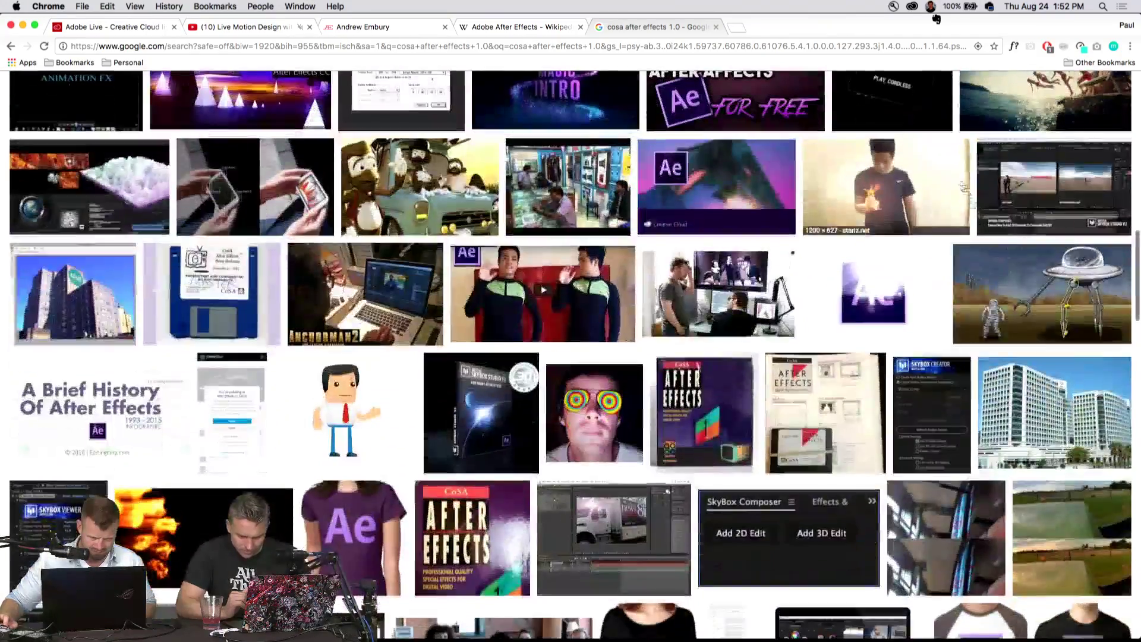
click(1010, 203)
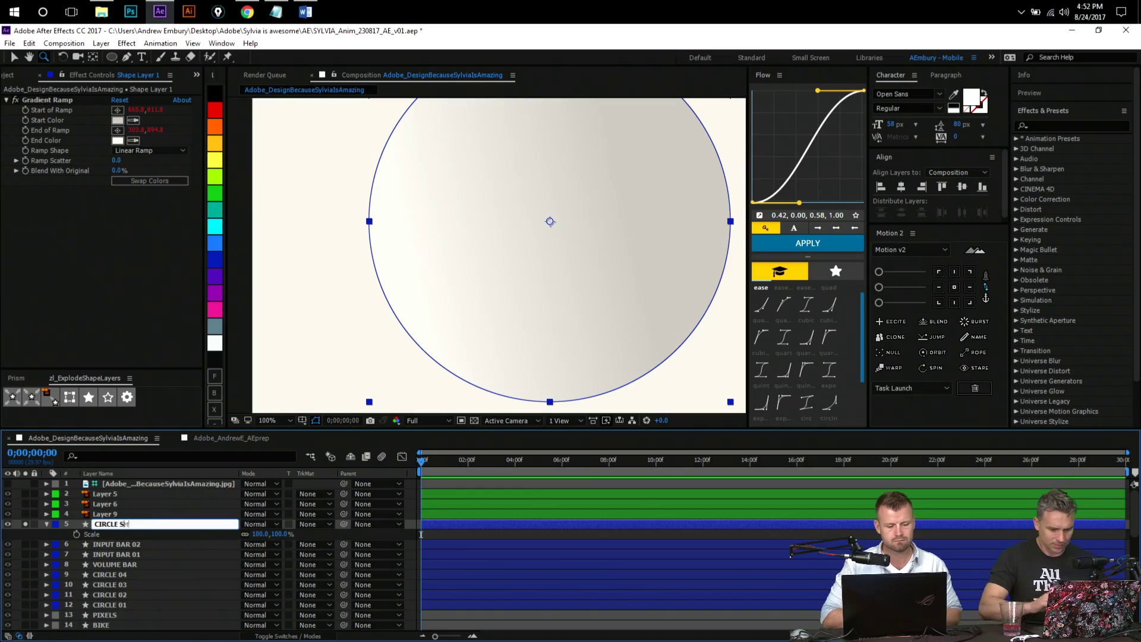
- Finish renaming the gradient circle layer as CIRCLE SHADOW and collapse its Scale property
text(HADOW)
key(Return)
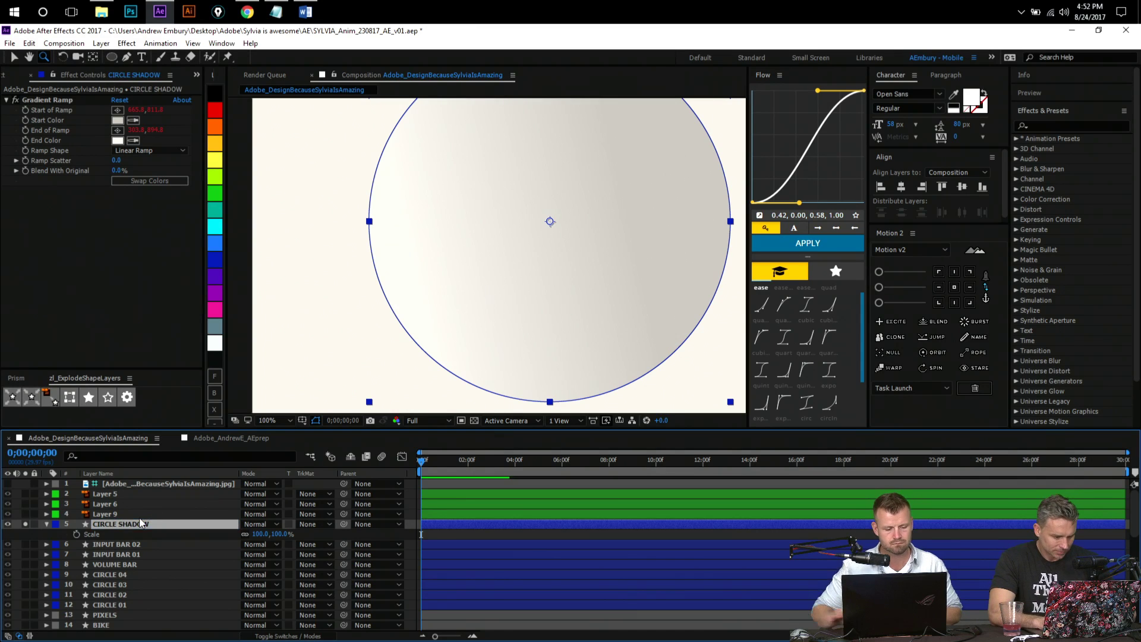
click(46, 525)
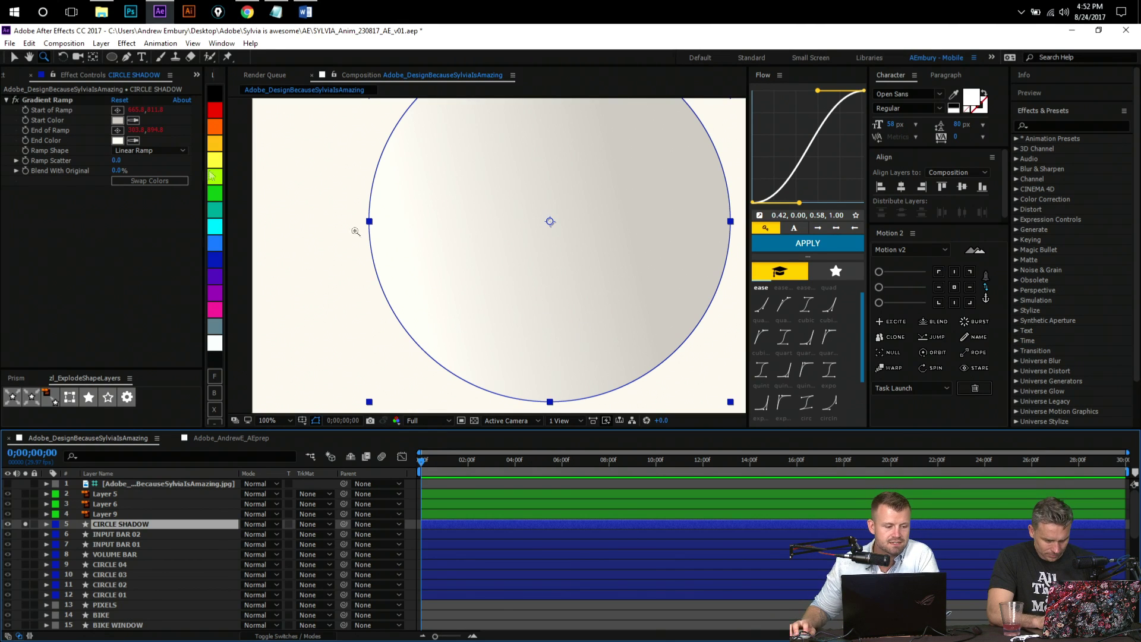
- Try moving the CIRCLE SHADOW circle to the right in the composition, and undo the move
click(14, 57)
drag(484, 228, 595, 299)
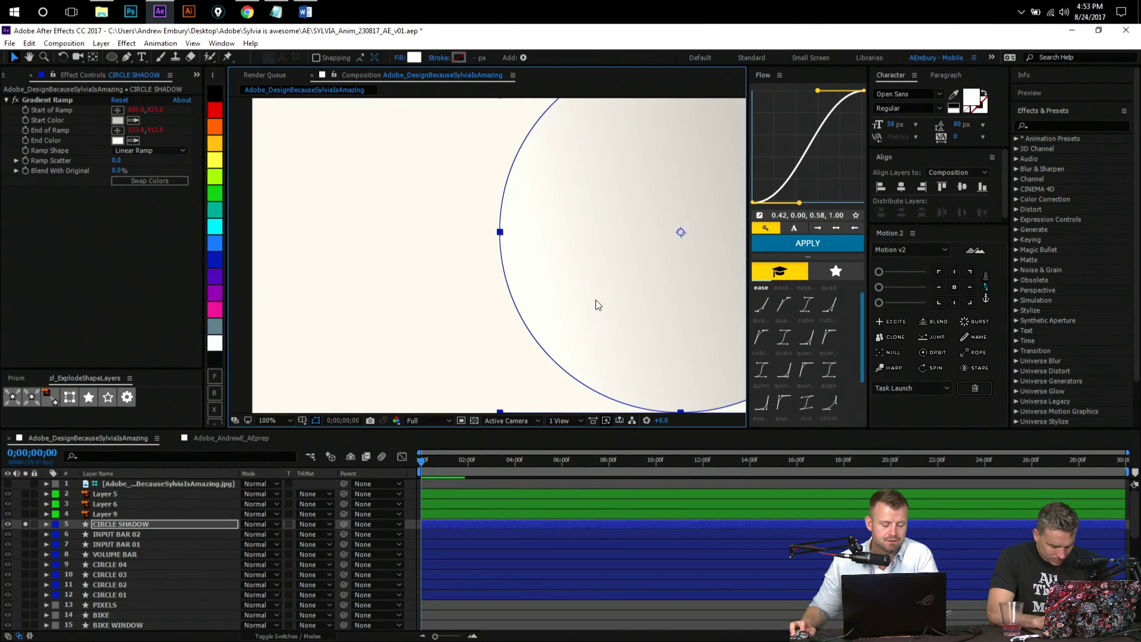
key(ctrl+z)
- Try repositioning the Gradient Ramp's start and end points on CIRCLE SHADOW, and undo the changes
key(z)
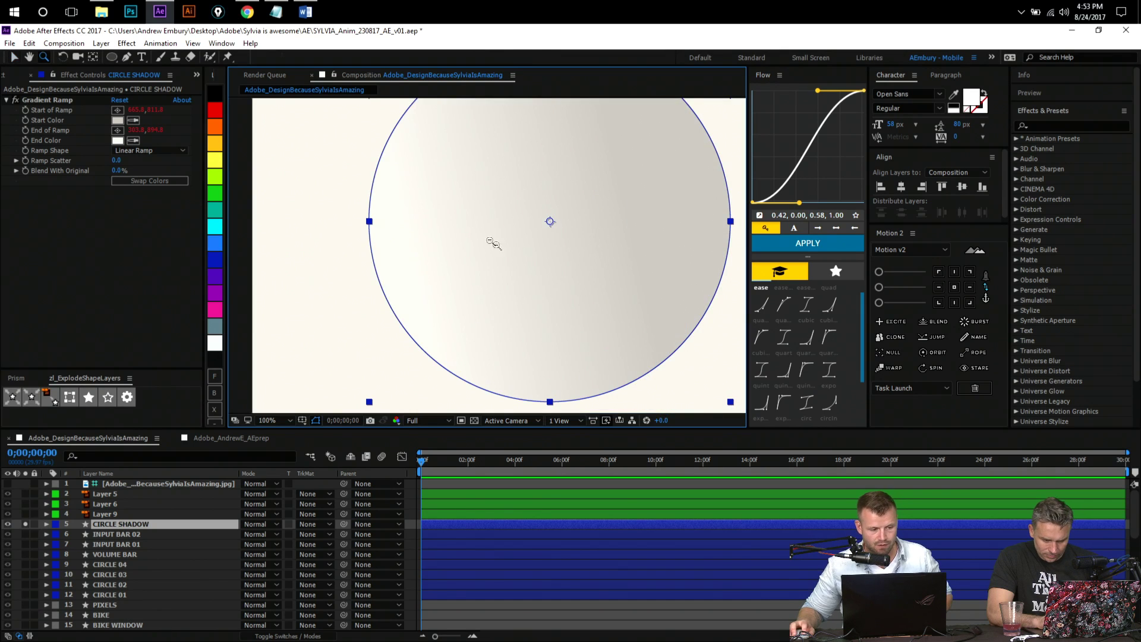
alt+click(492, 248)
click(117, 110)
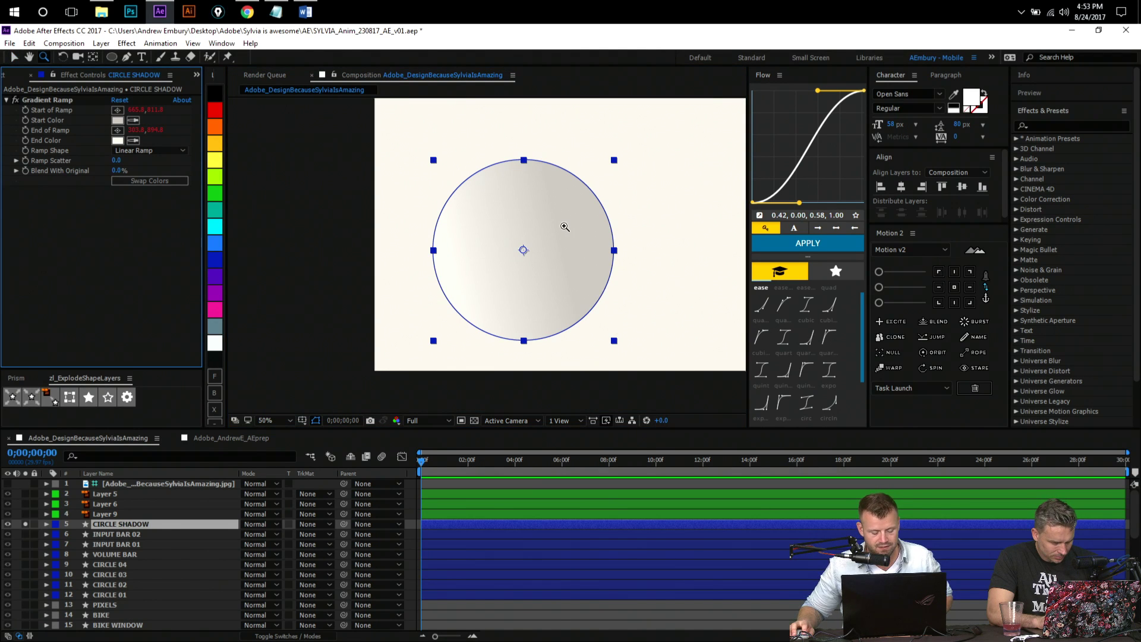
click(52, 100)
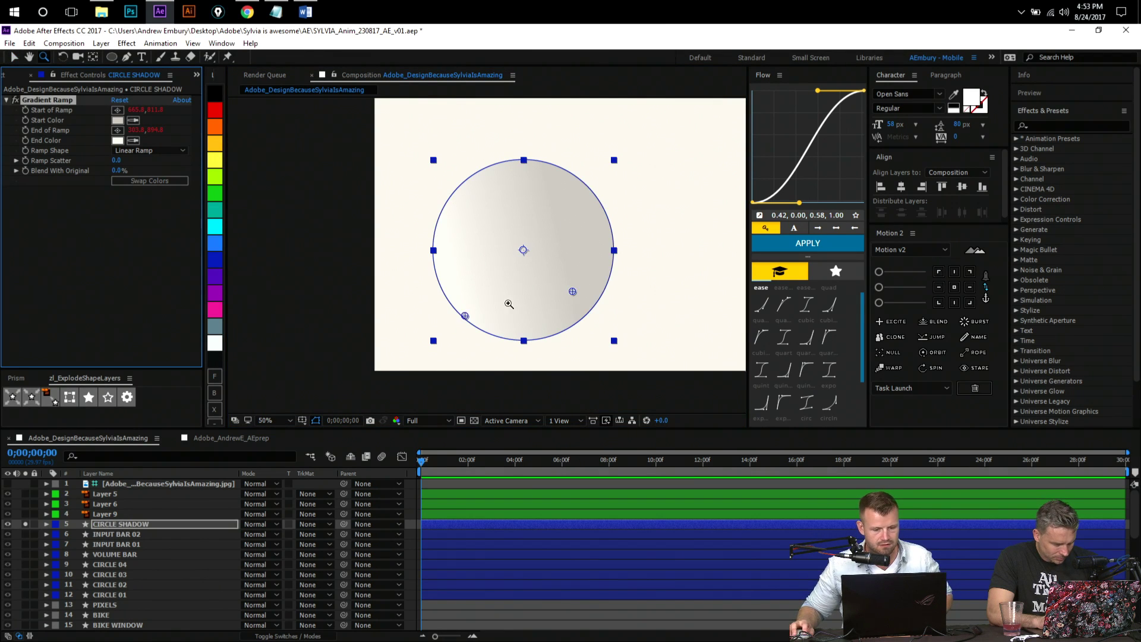
key(v)
drag(573, 291, 582, 259)
mouse_move(452, 296)
mouse_down()
mouse_move(495, 197)
mouse_move(440, 259)
mouse_move(648, 202)
mouse_move(461, 295)
mouse_up()
key(ctrl+z)
key(ctrl+z)
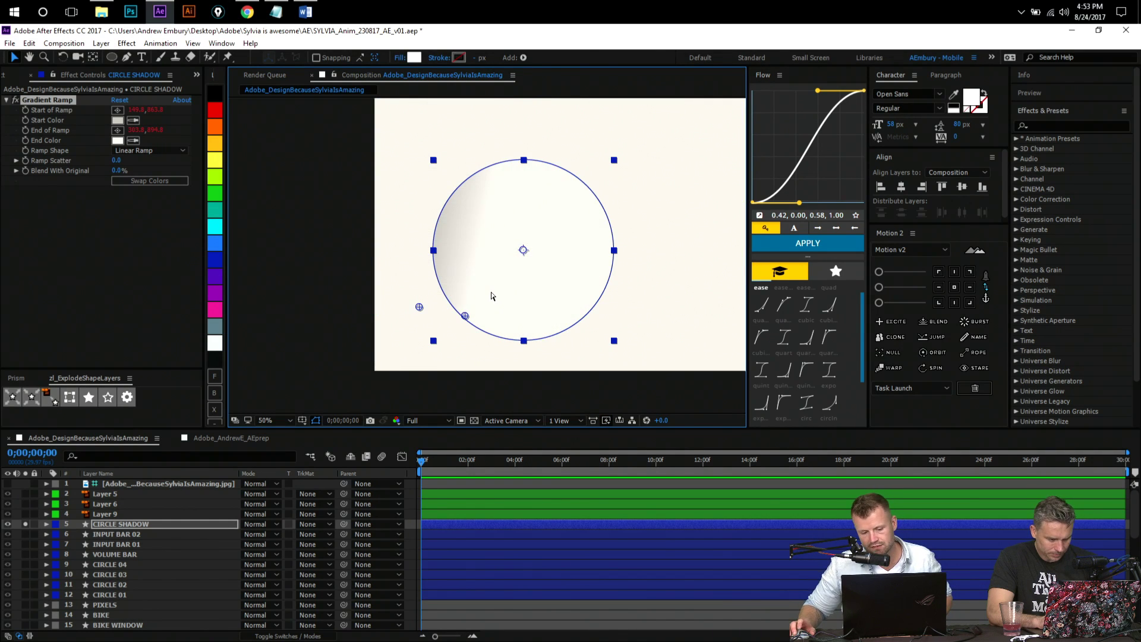
key(ctrl+z)
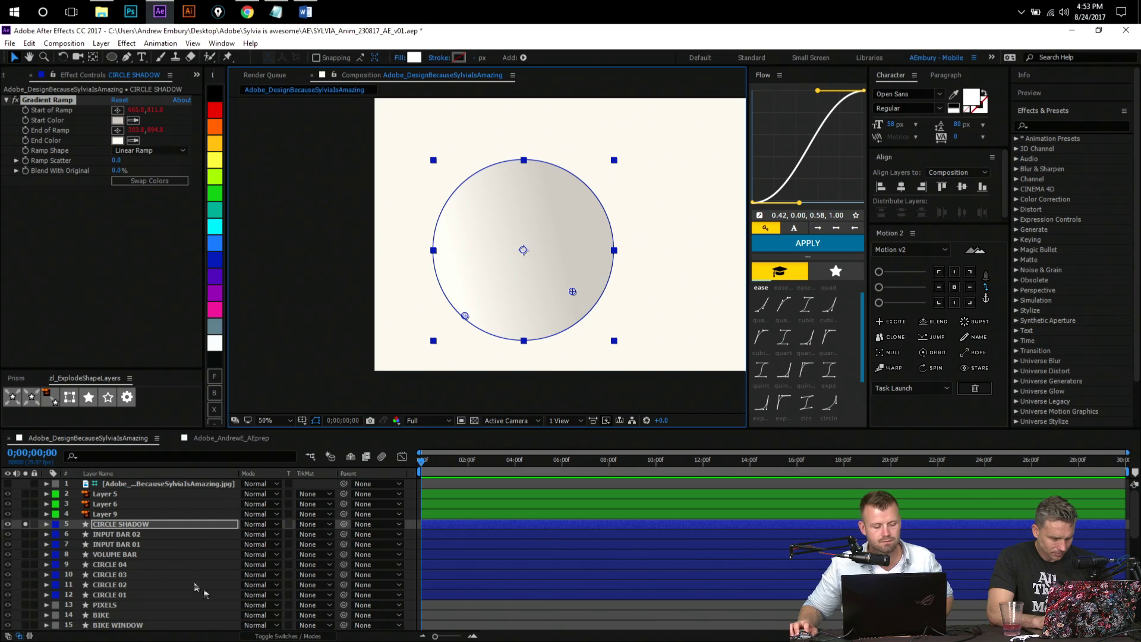
- Turn off solo for CIRCLE SHADOW and solo Layer 9 instead
click(26, 522)
click(137, 515)
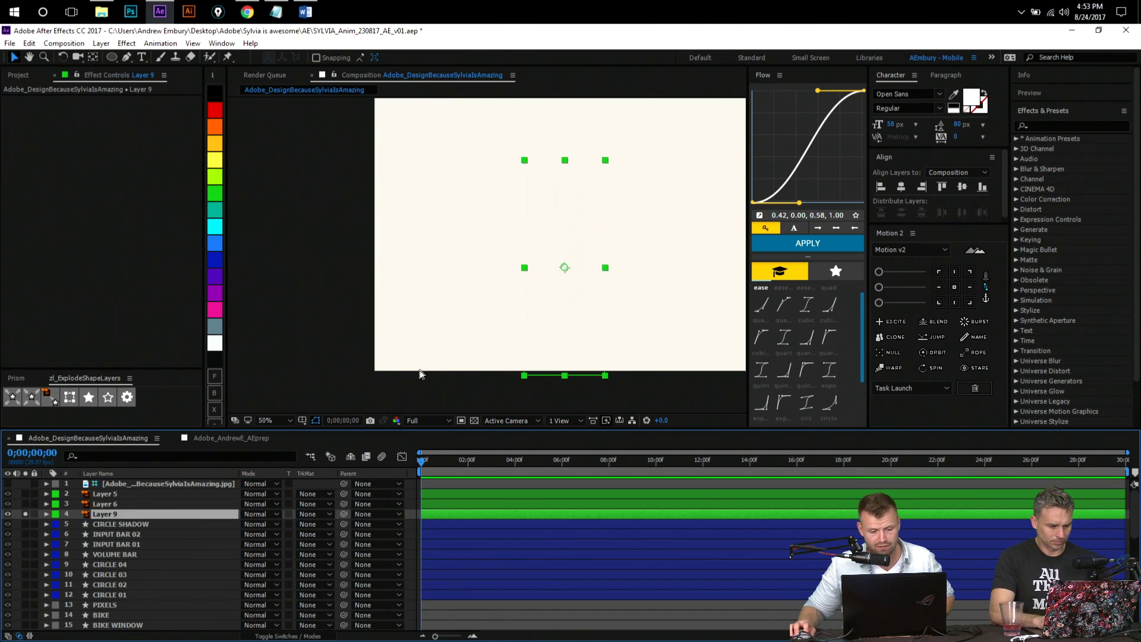
click(25, 513)
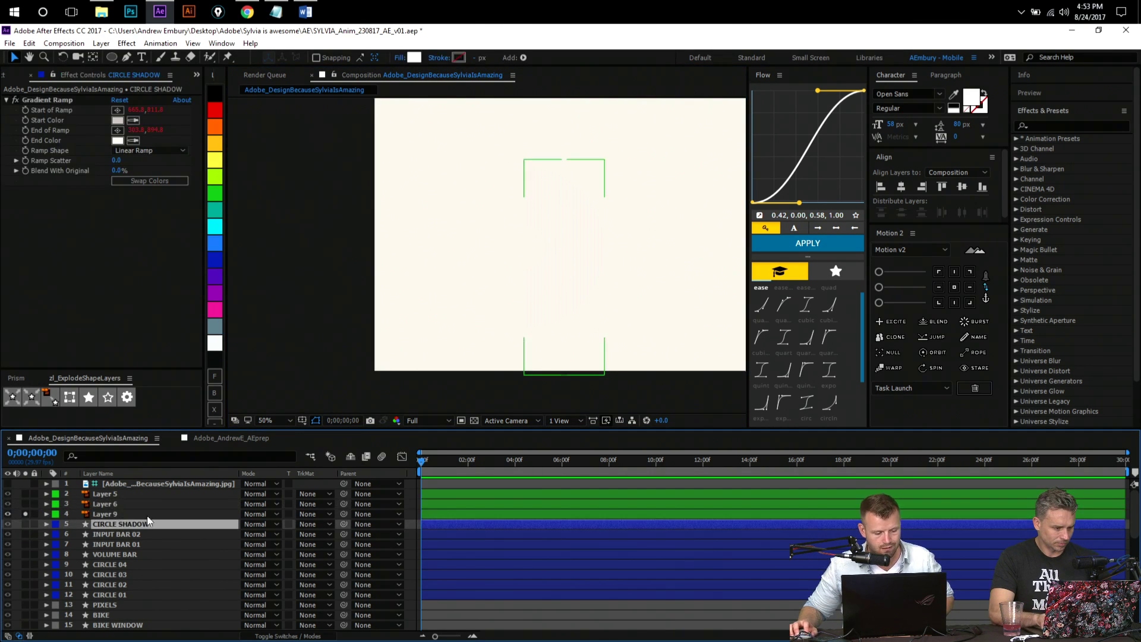
- Convert Layer 9's vector artwork of fine vertical lines into a shape layer with zl_ExplodeShapeLayers
ctrl+alt+click(536, 214)
ctrl+click(500, 316)
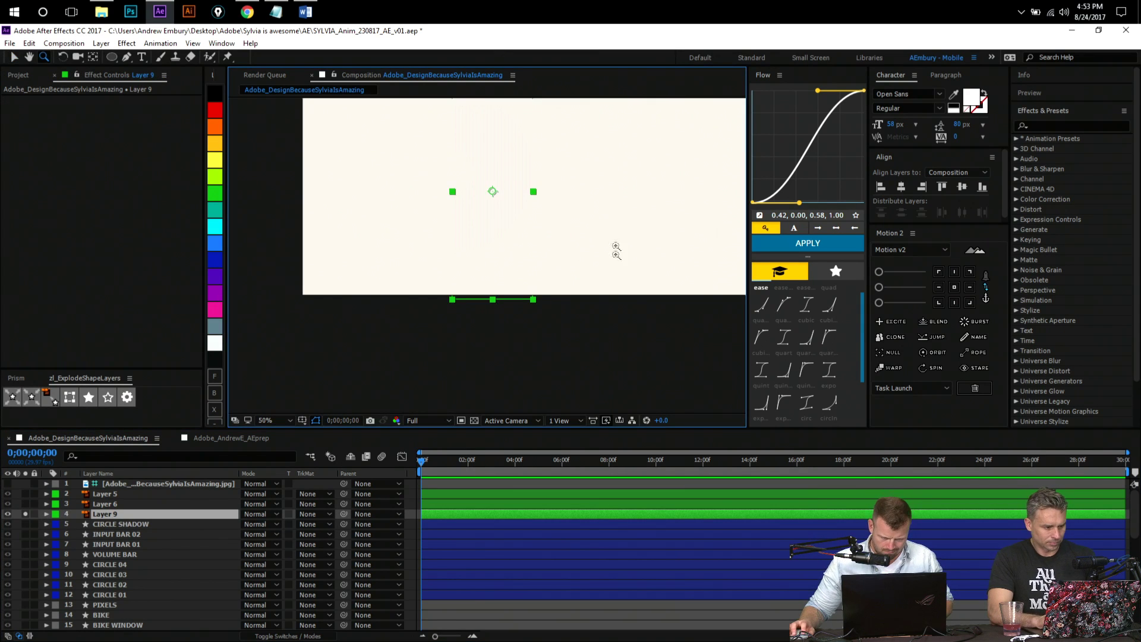
ctrl+click(529, 175)
drag(461, 223, 492, 261)
key(z)
click(502, 268)
alt+click(481, 271)
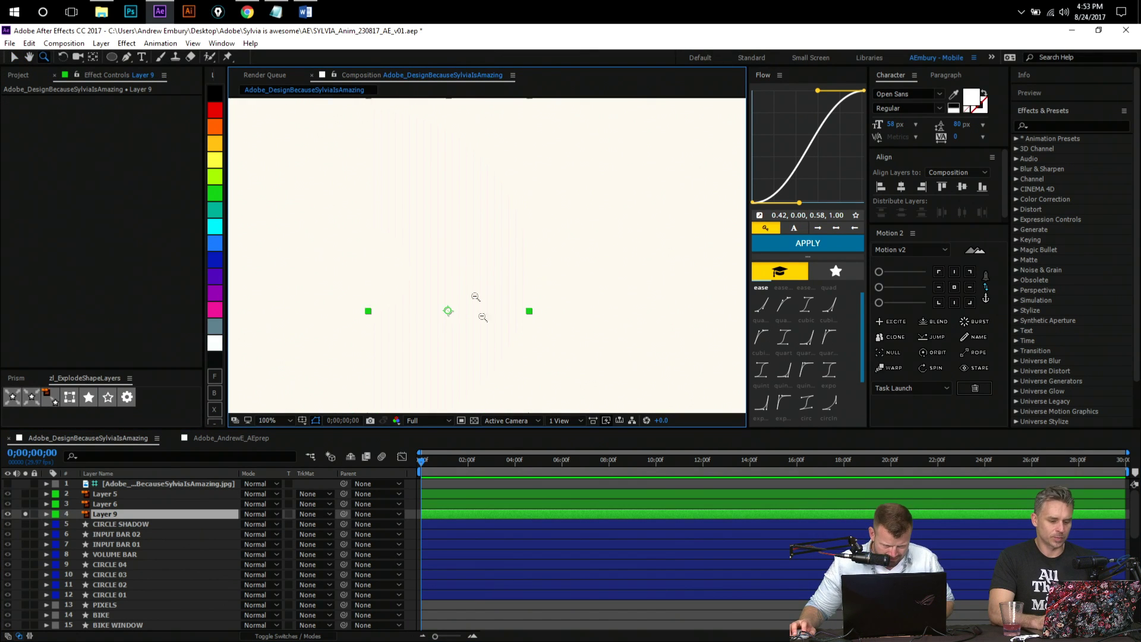
alt+click(499, 263)
click(50, 399)
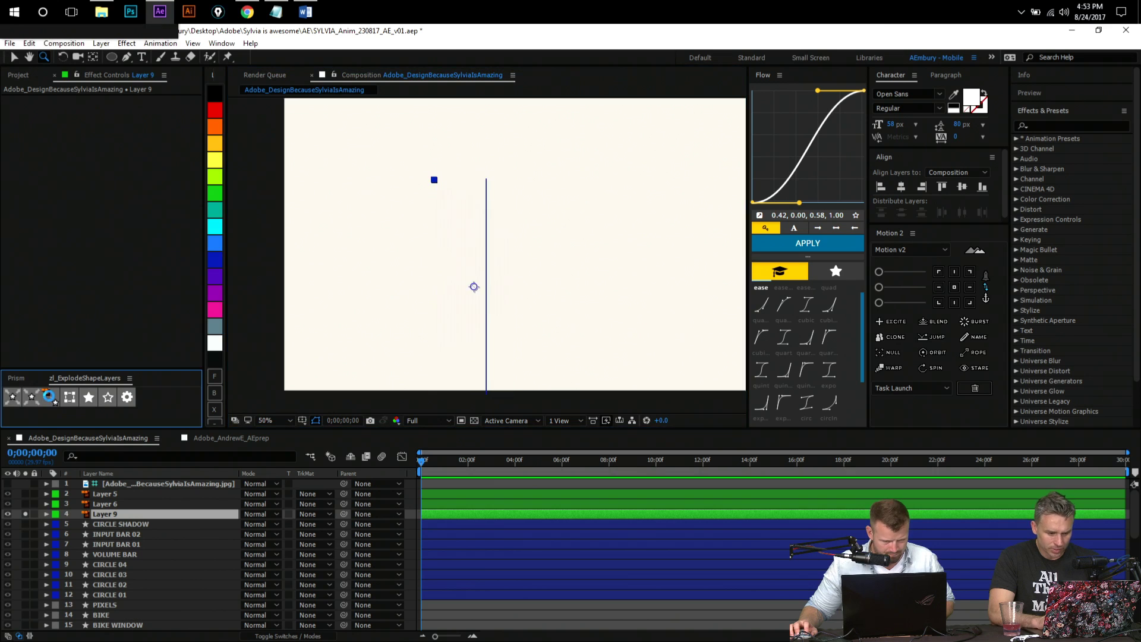
click(119, 515)
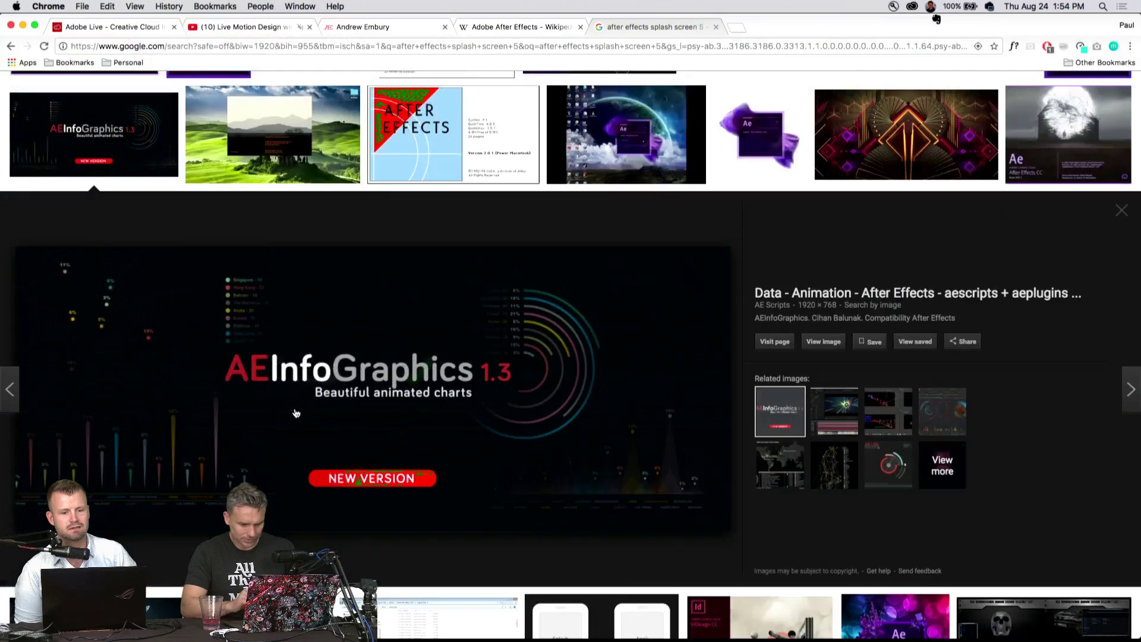
- Open the After Effects 5.0 splash screen from the Google image results and browse the other splash screens
scroll(337, 153, up, 4)
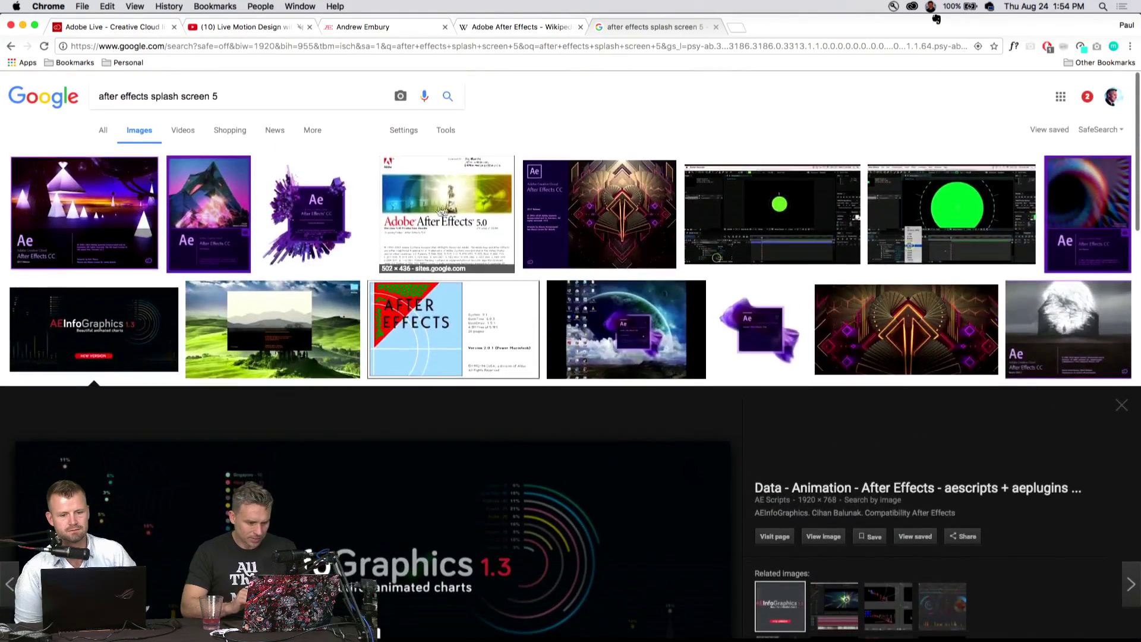
click(446, 220)
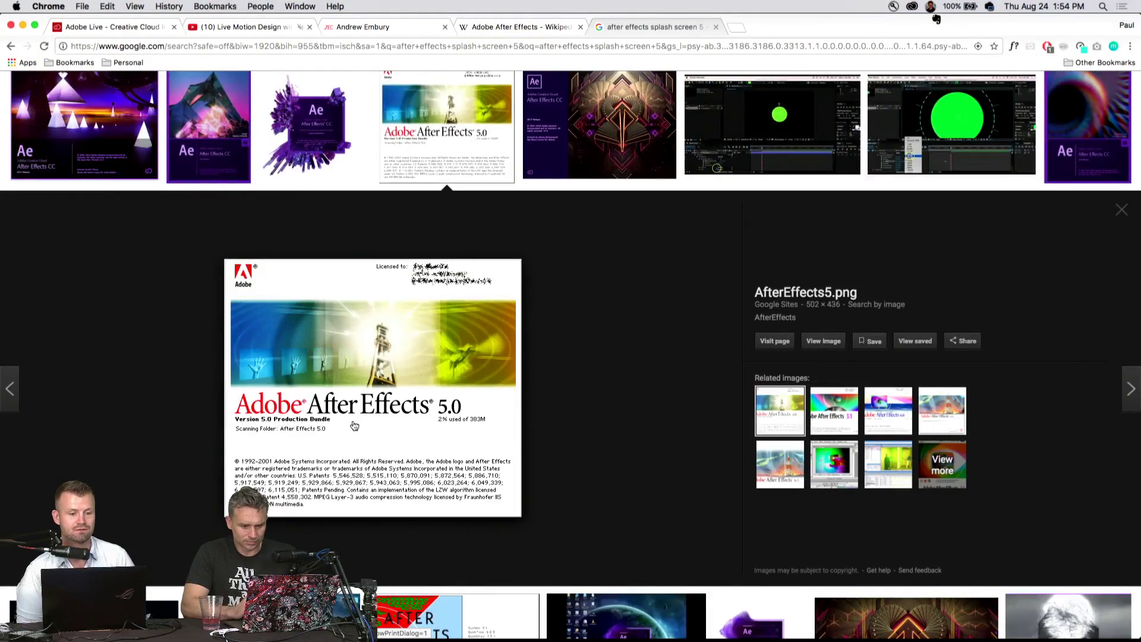
scroll(354, 426, down, 5)
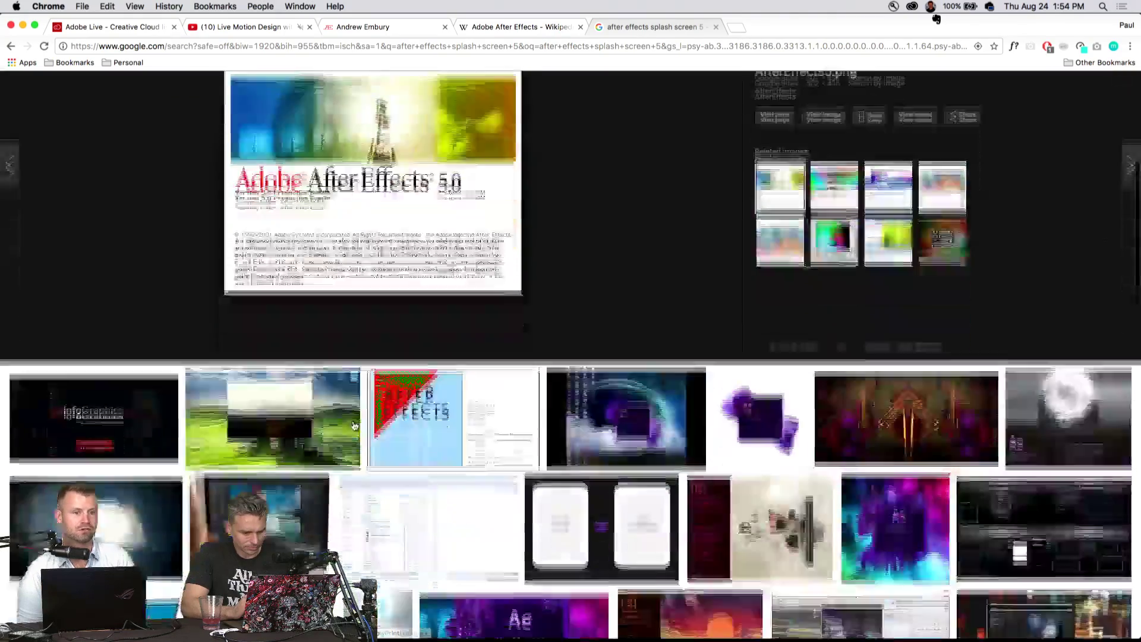
scroll(355, 425, down, 5)
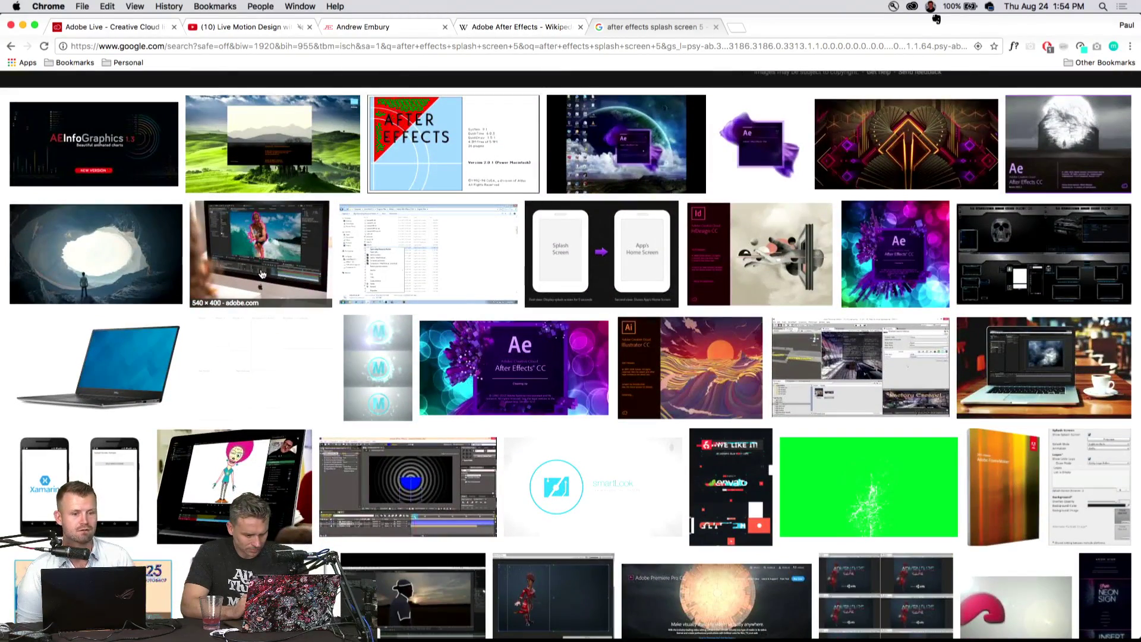
scroll(261, 274, down, 5)
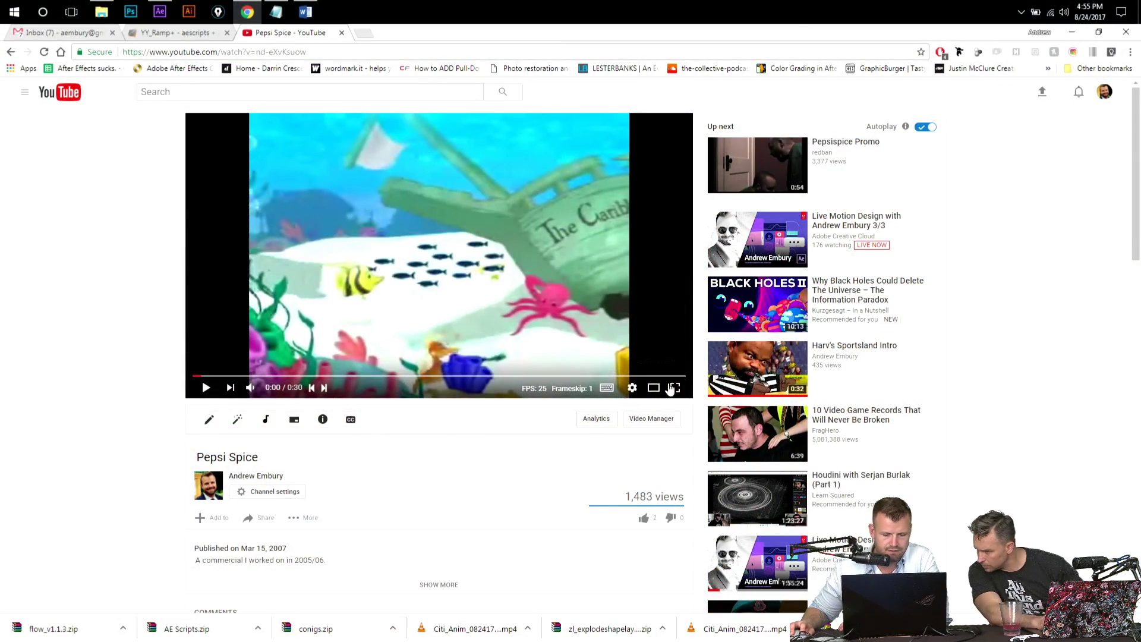
- Watch the Pepsi Spice commercial in full screen, pausing at the submarine, reindeer, elf and village scenes
key(f)
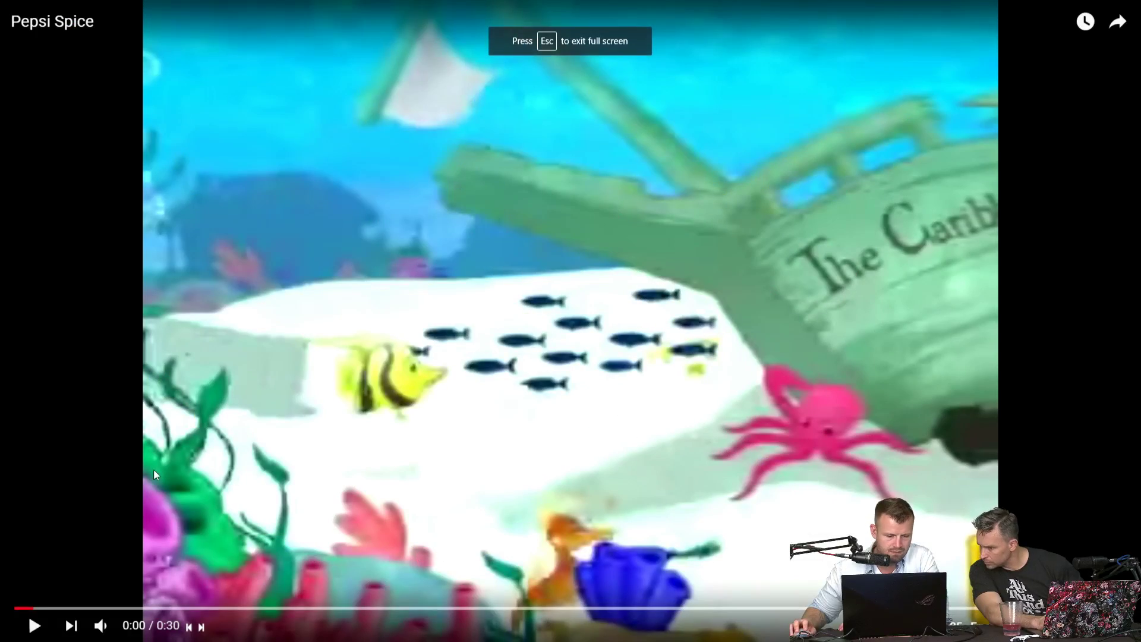
click(31, 626)
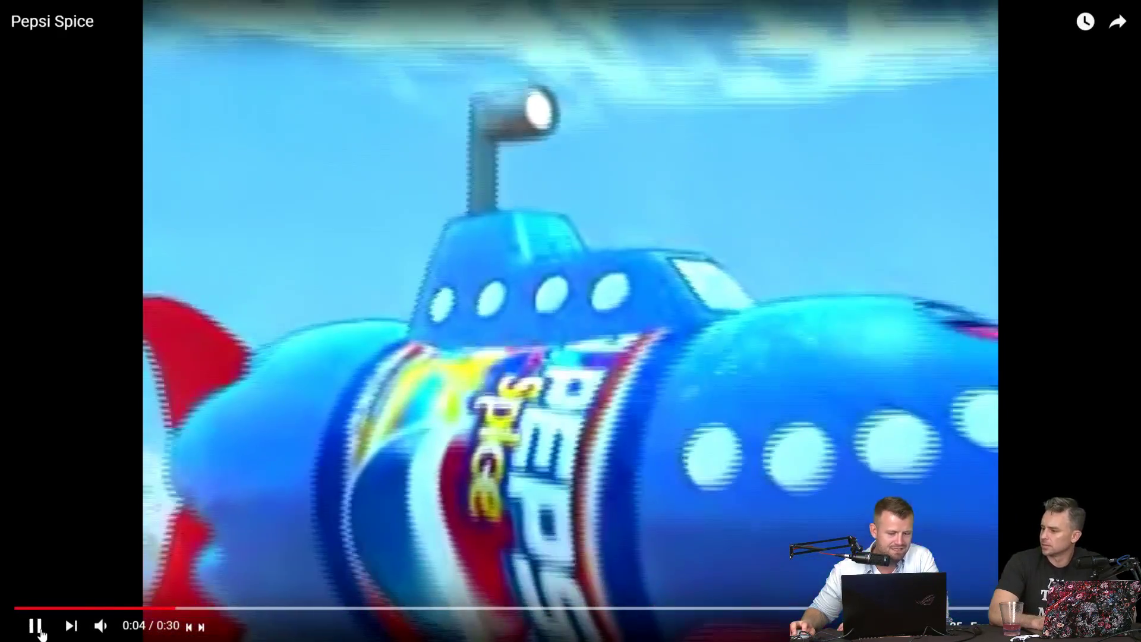
click(35, 628)
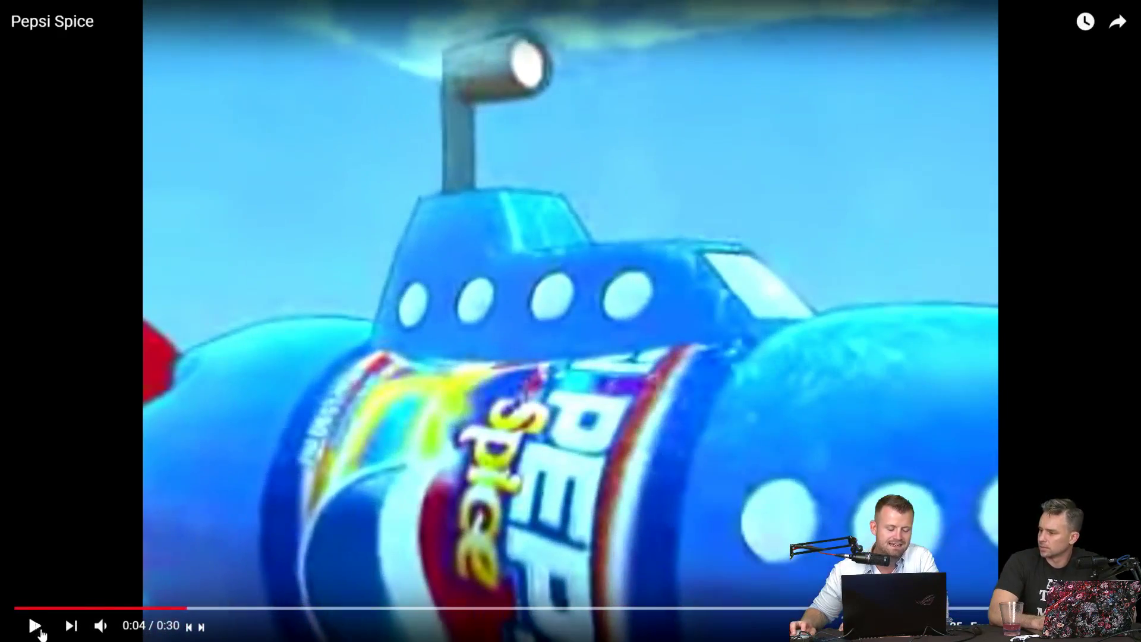
click(21, 607)
click(34, 629)
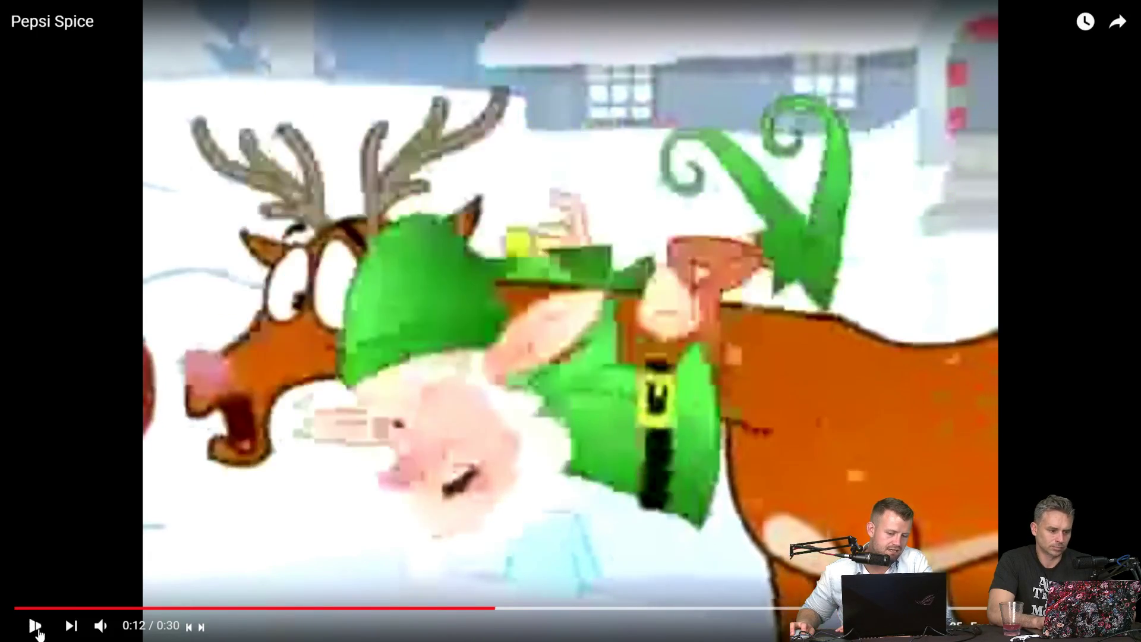
click(36, 630)
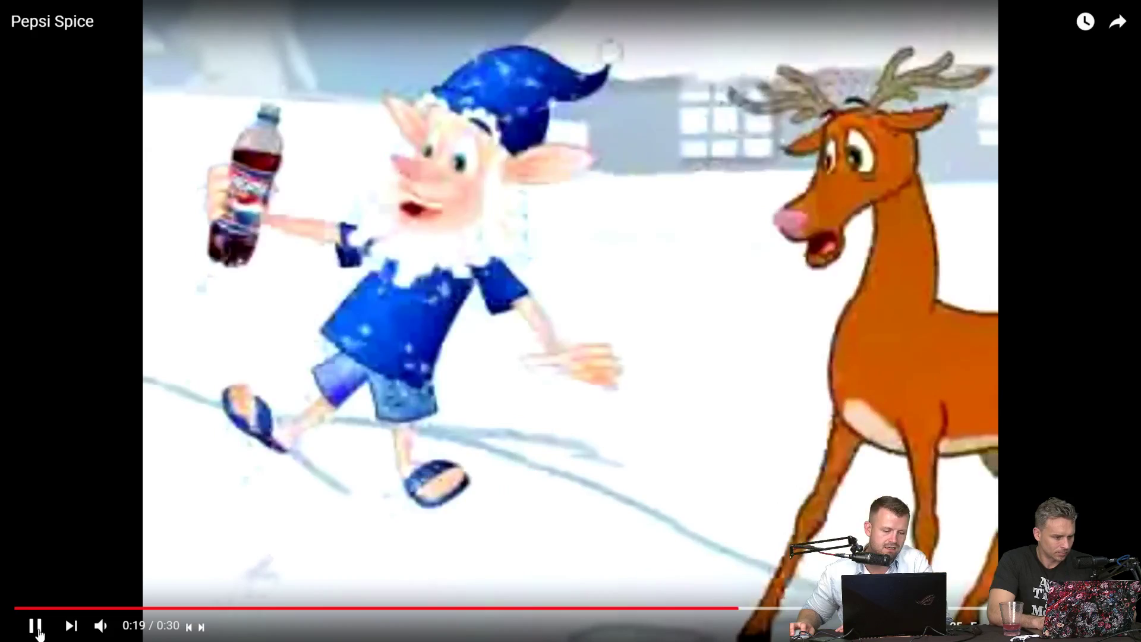
click(36, 626)
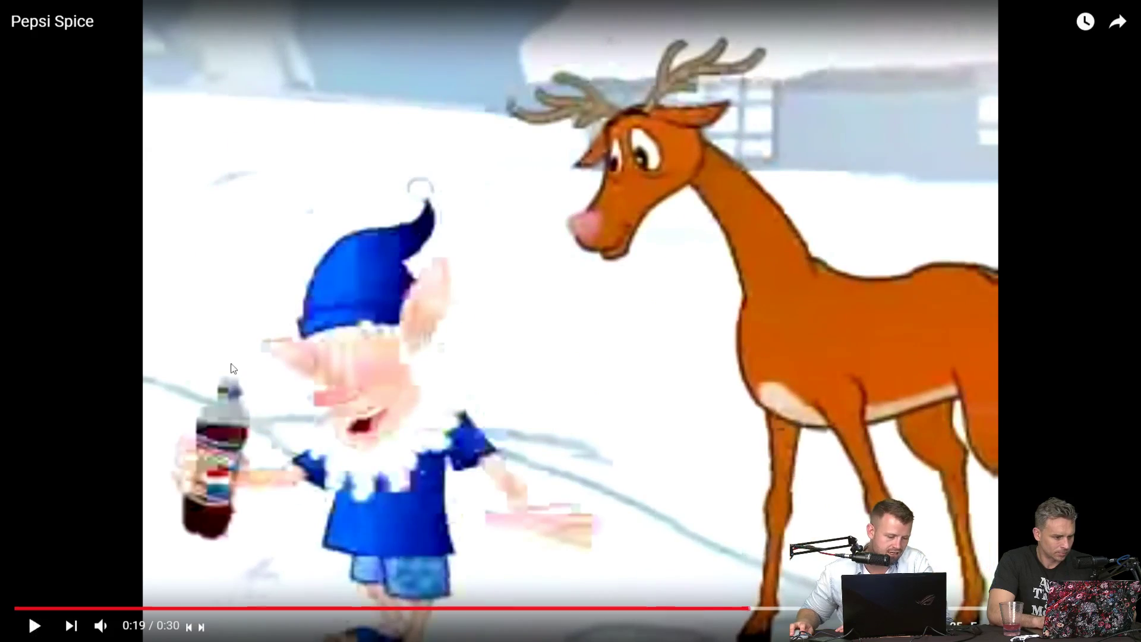
click(34, 626)
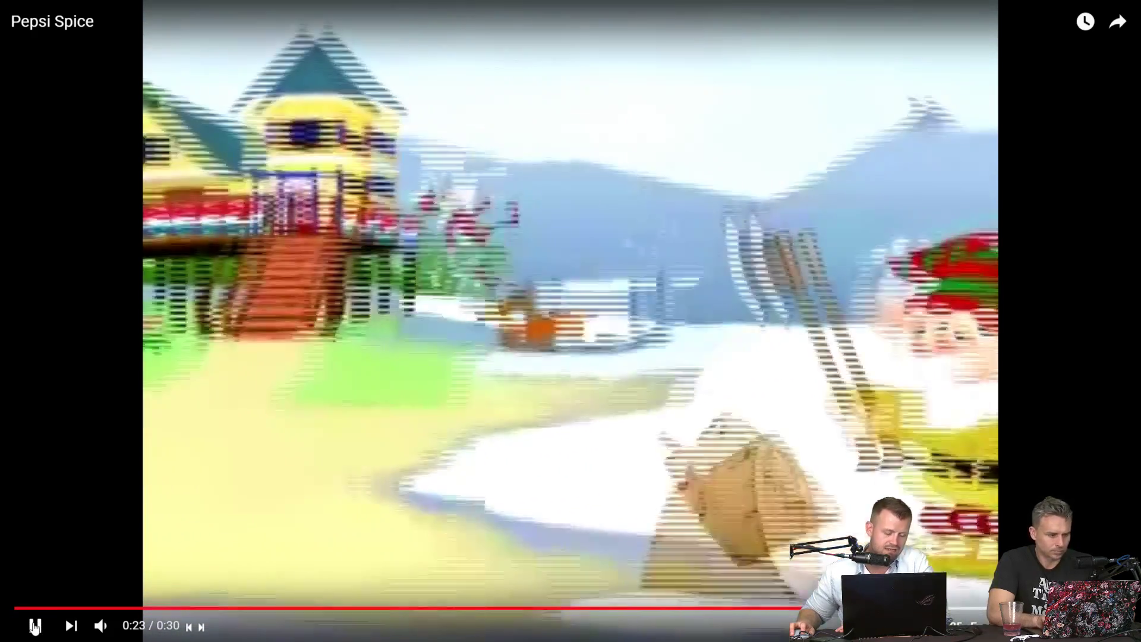
click(34, 626)
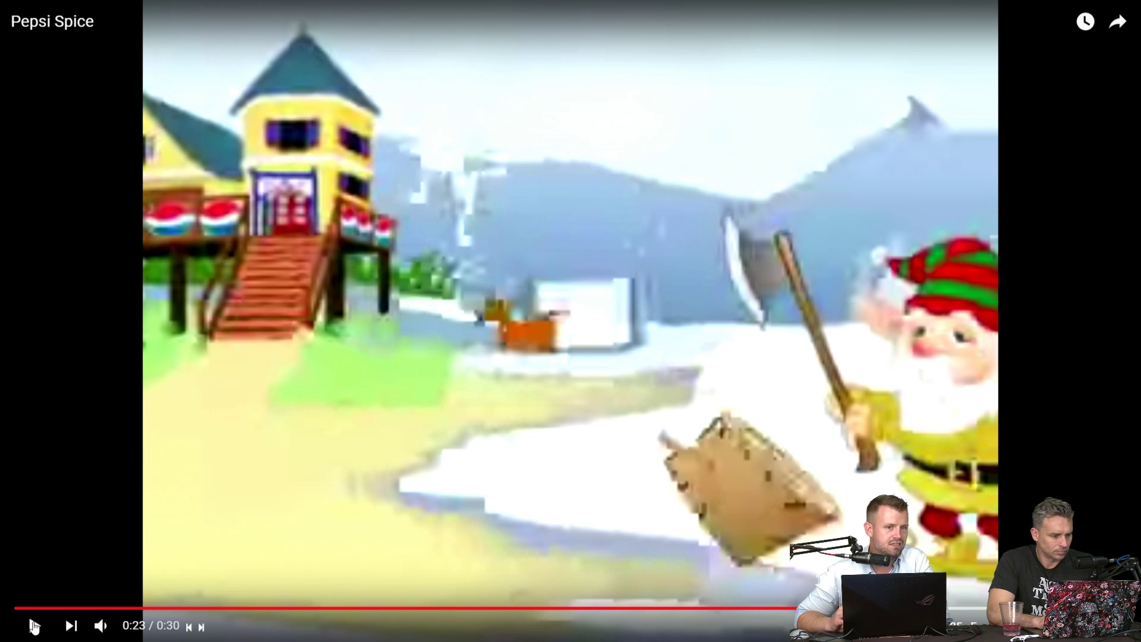
click(33, 626)
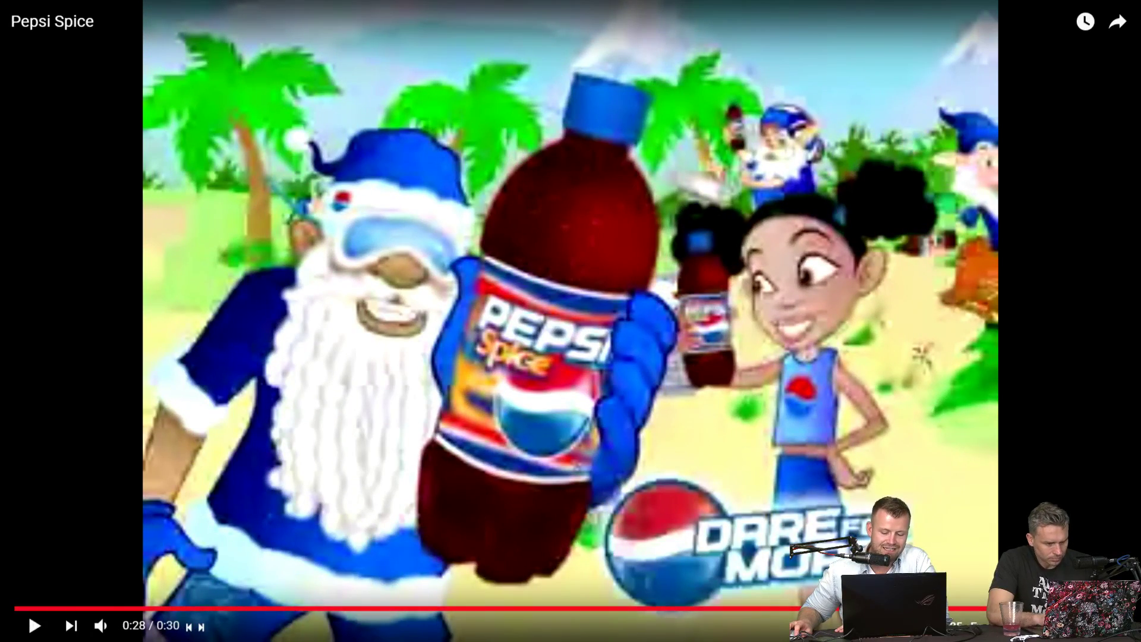
- Replay the closing scene of the commercial from about 0:26, pausing to examine the characters and bottle
click(1065, 608)
click(844, 608)
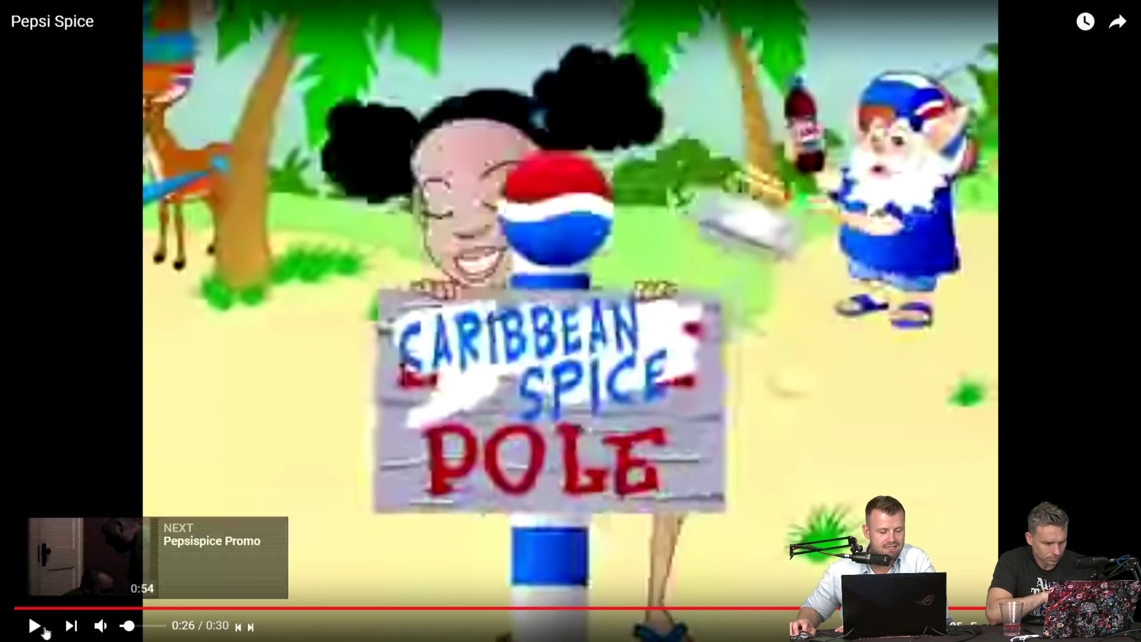
click(26, 631)
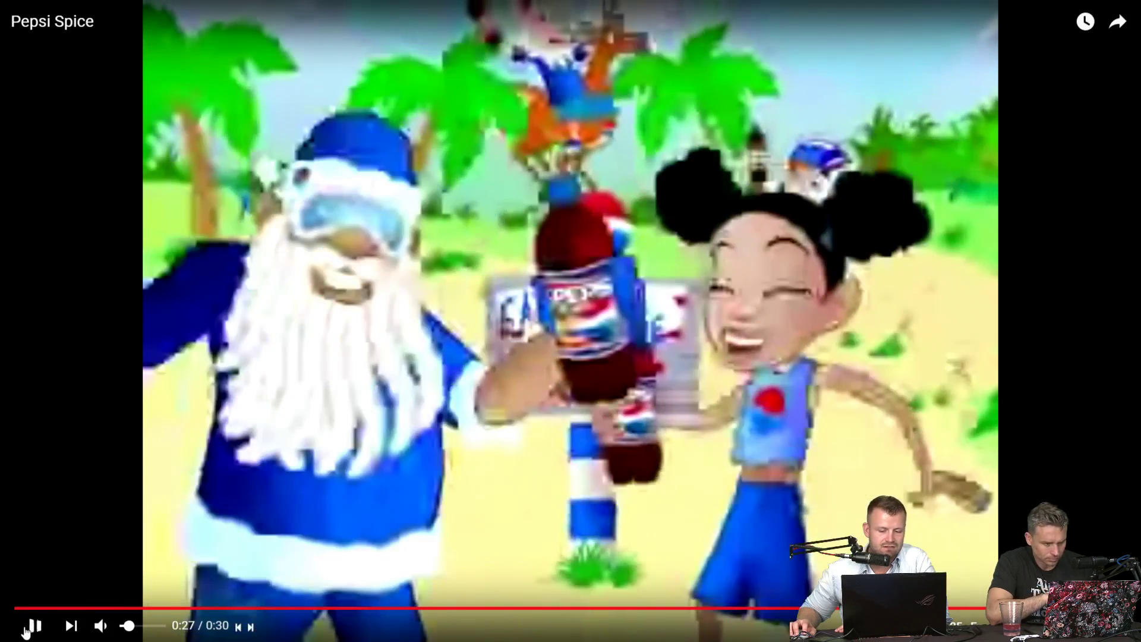
click(26, 631)
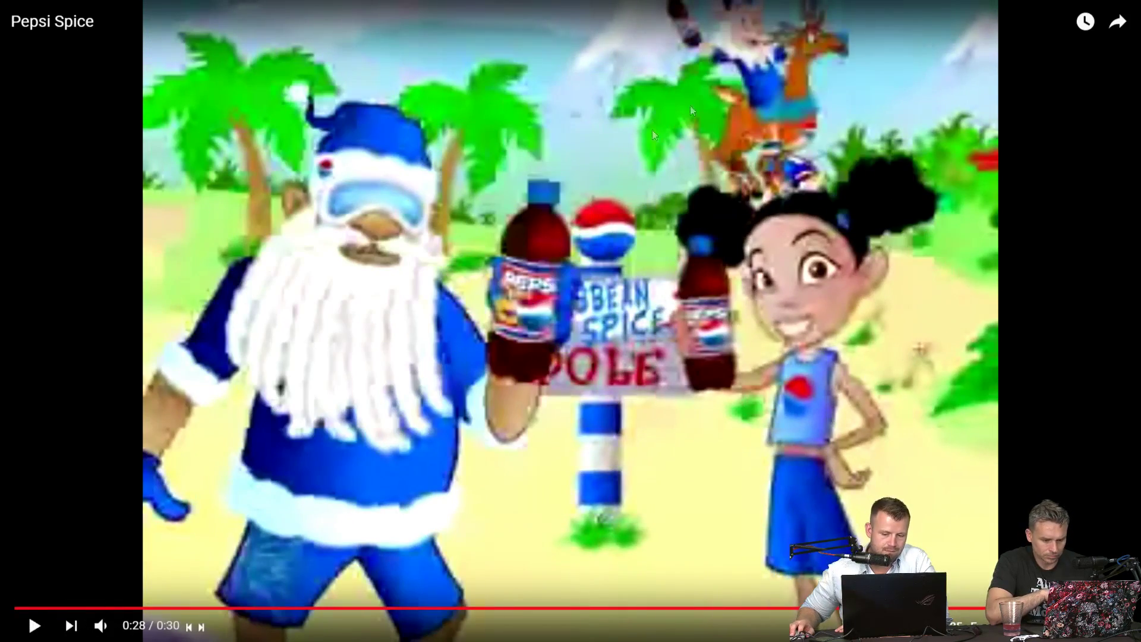
click(31, 629)
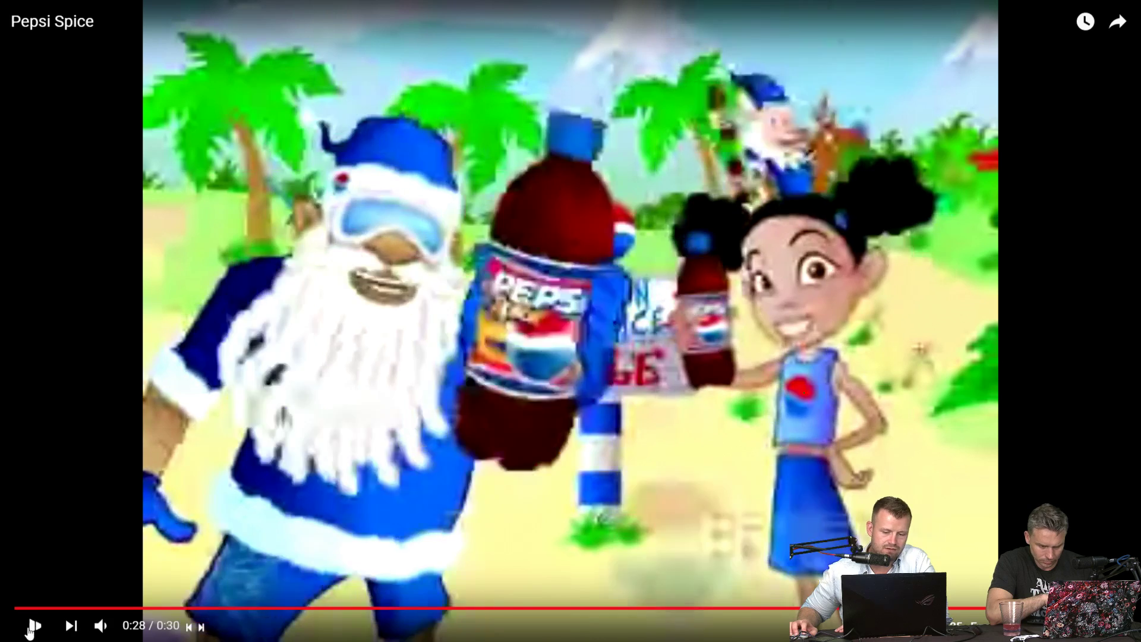
click(29, 629)
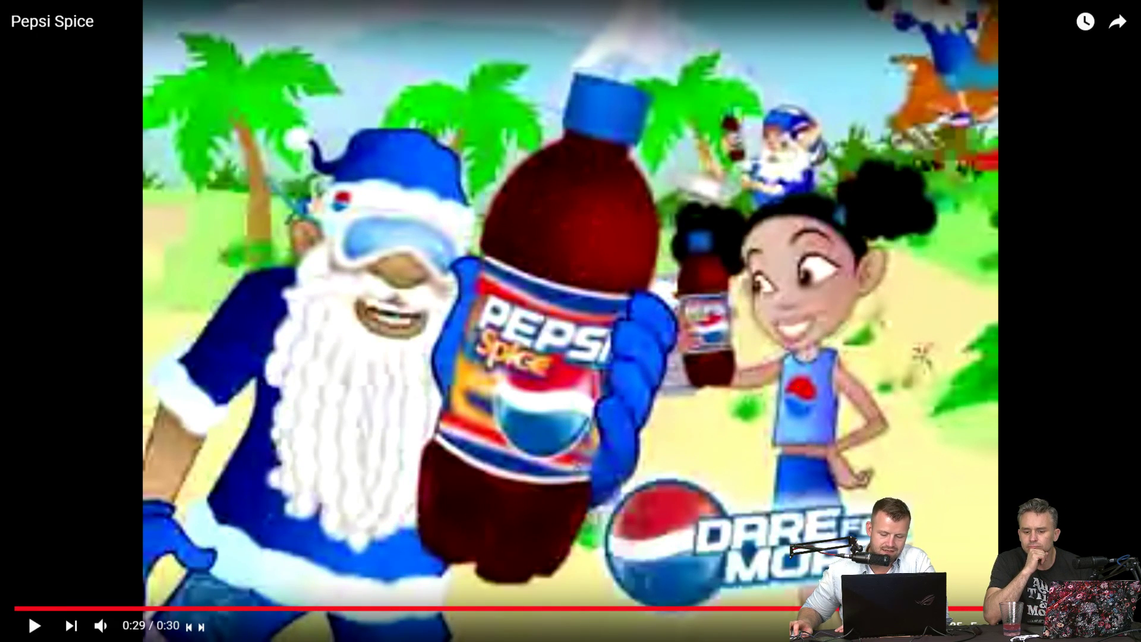
key(comma)
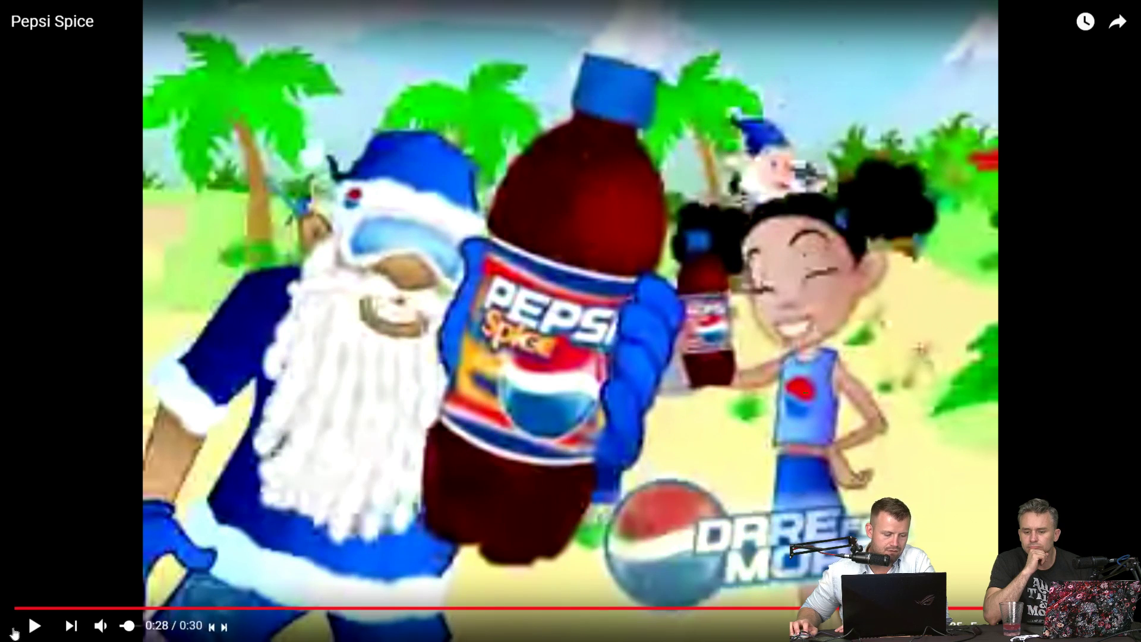
click(36, 629)
click(36, 629)
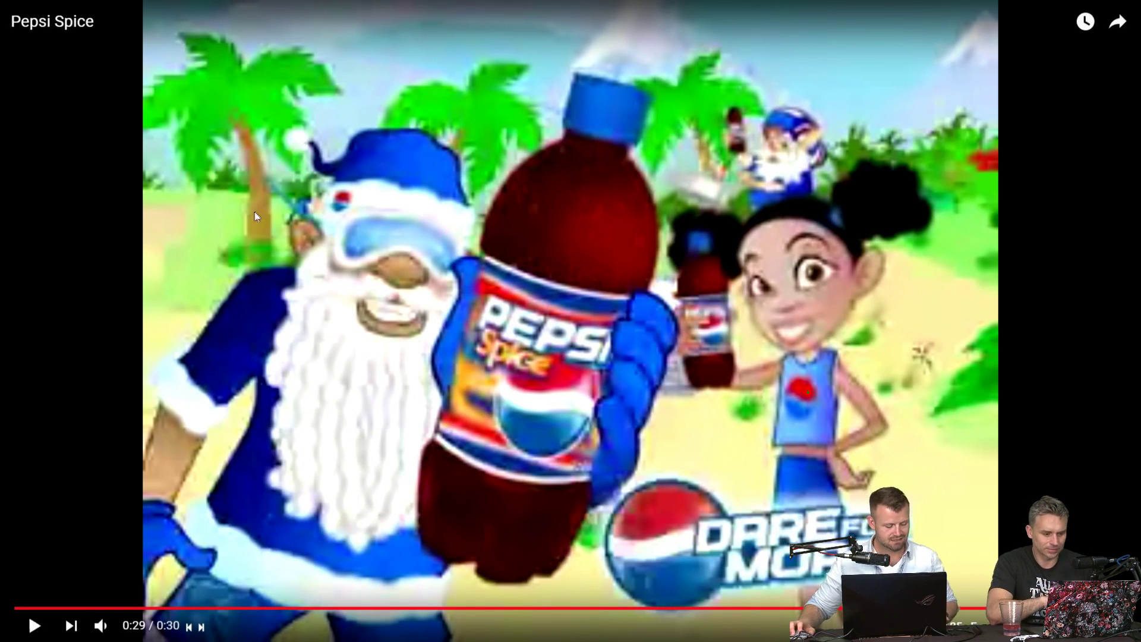
- Leave the full-screen video, switch back to After Effects and rename Layer 9 as REPEATED LINES
key(Escape)
key(alt+Tab)
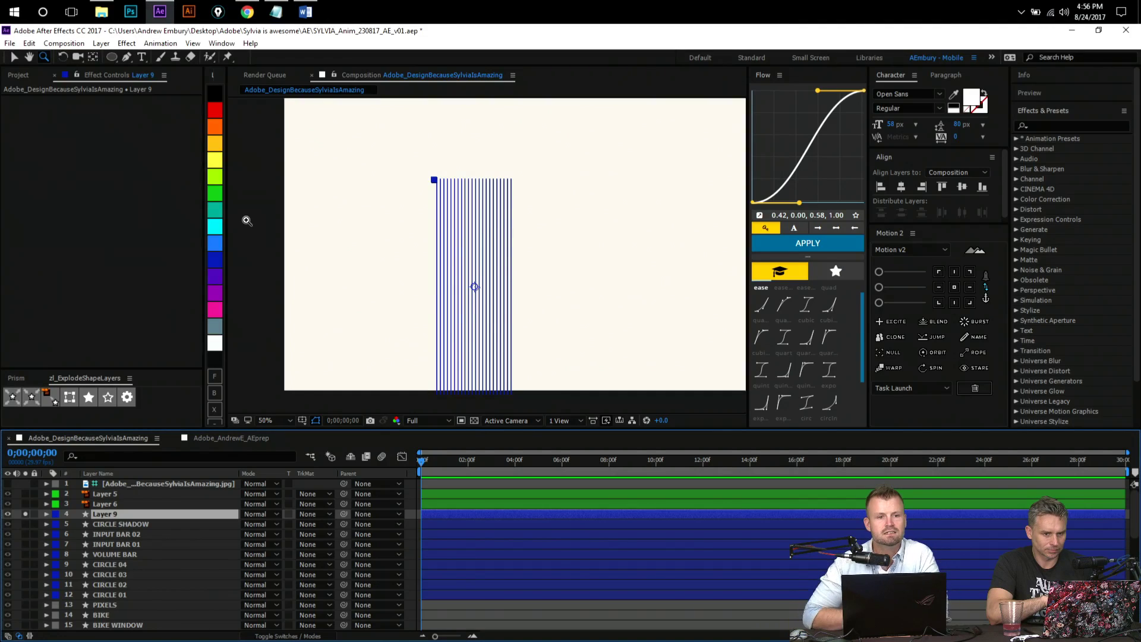
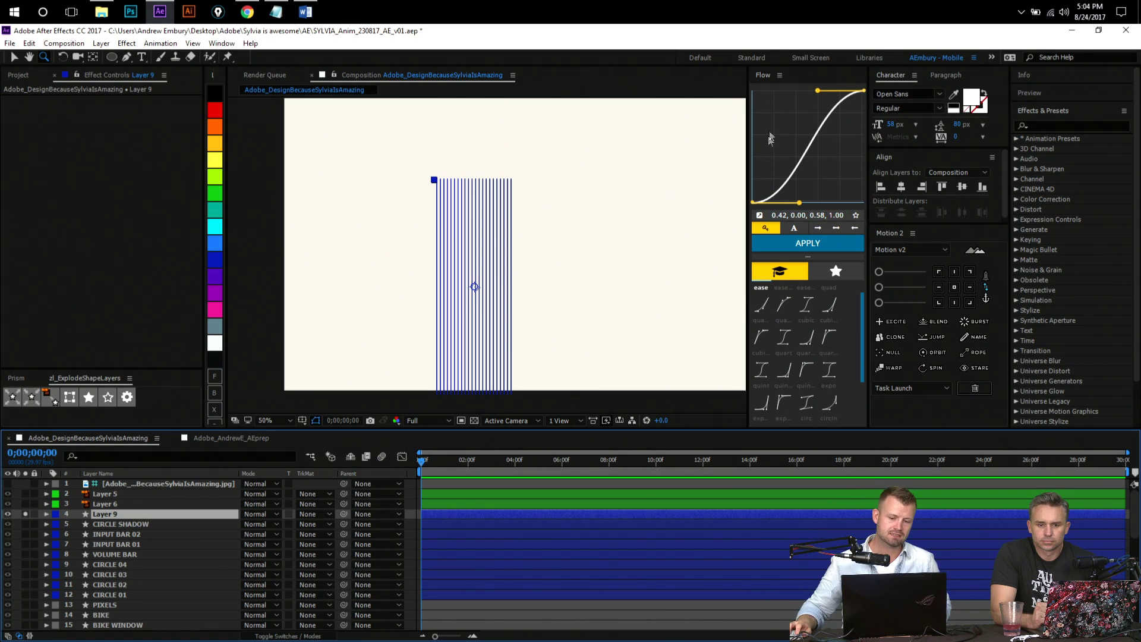
click(825, 244)
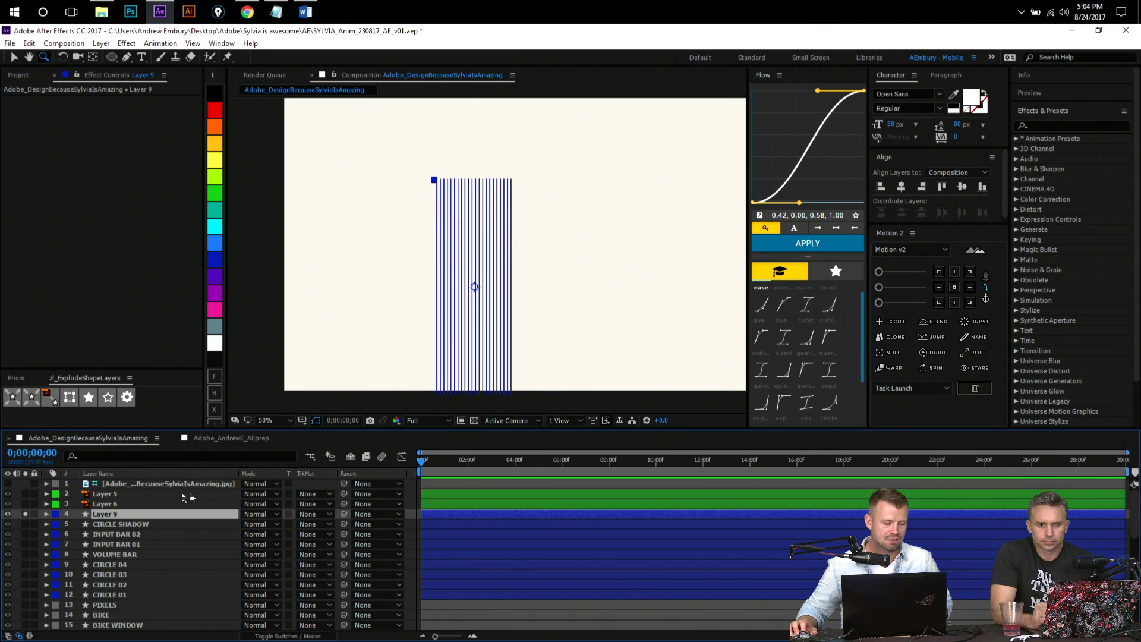
key(Return)
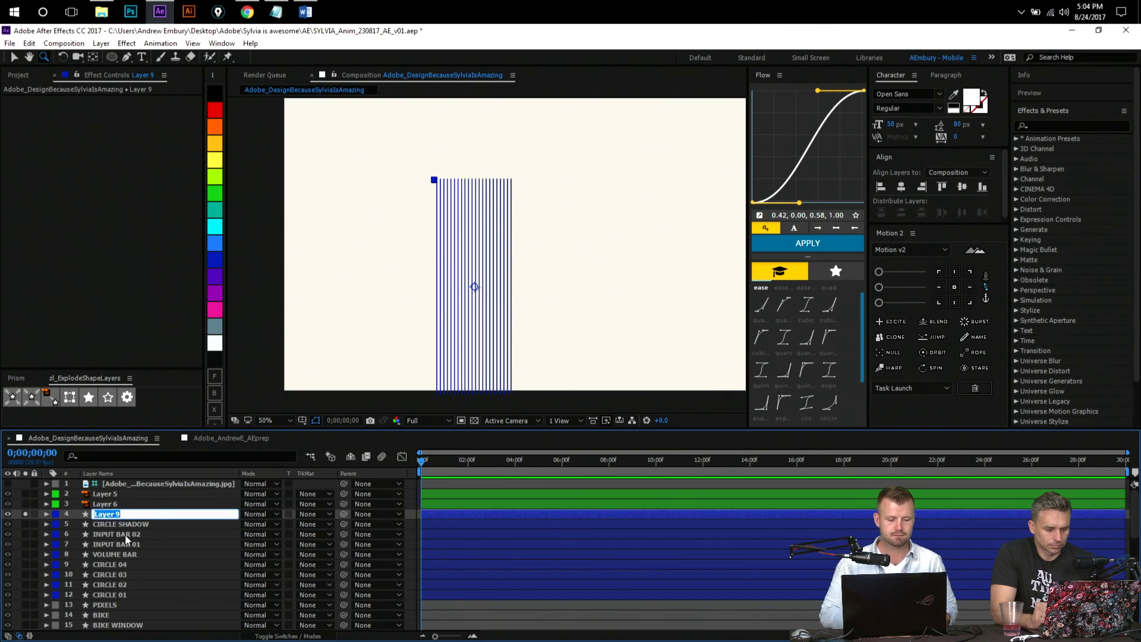
key(BackSpace)
text(REPEATED LINES)
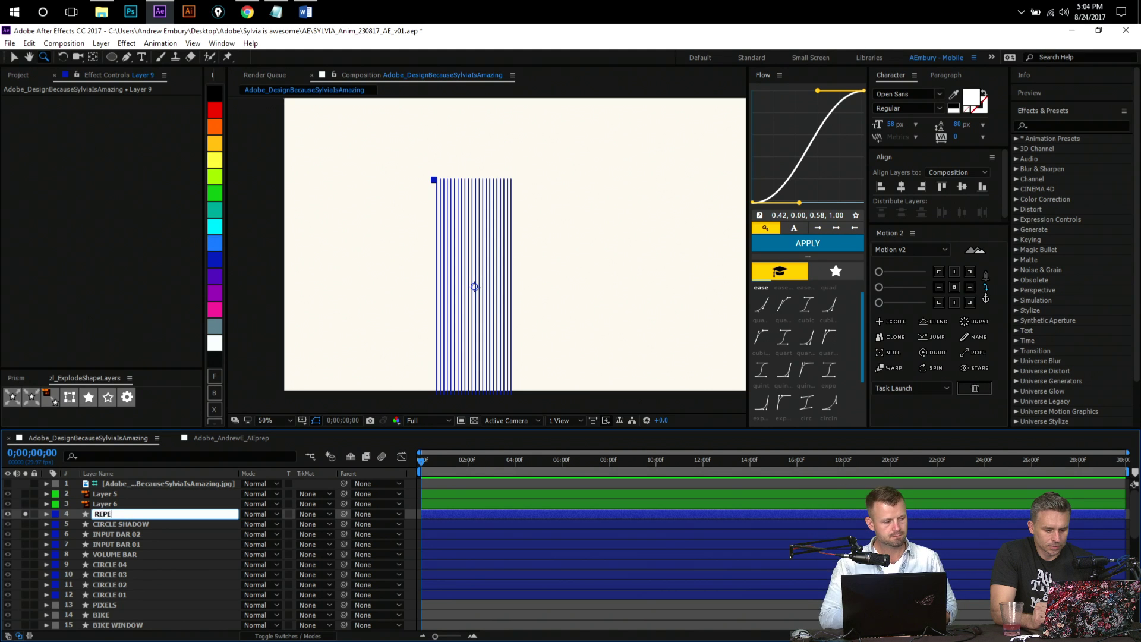
key(Return)
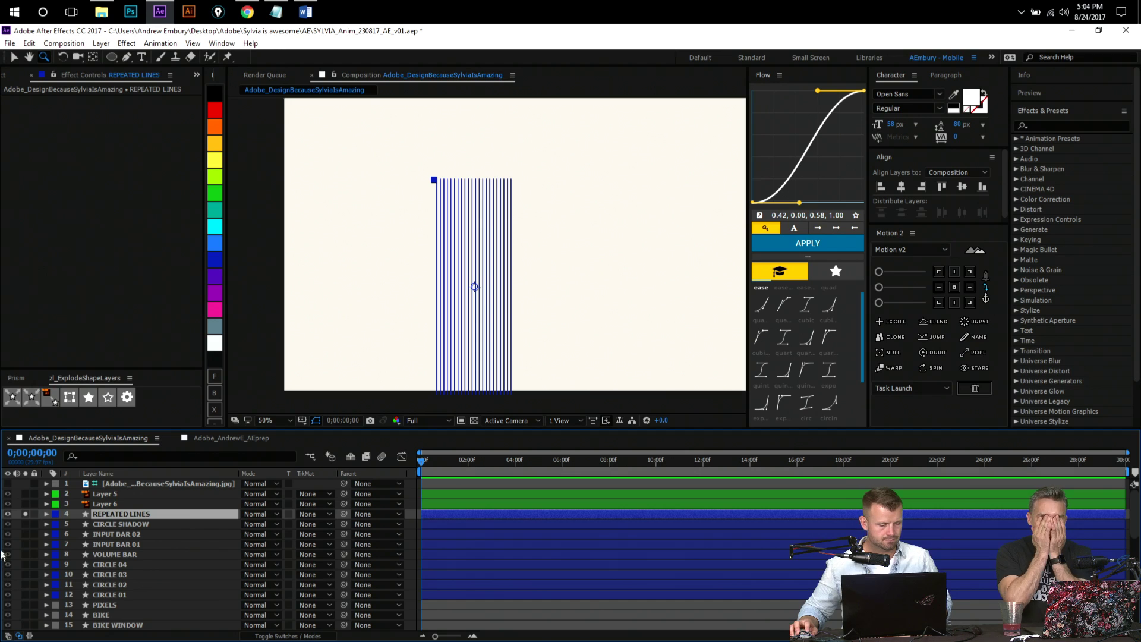
- Solo Layer 6 instead of REPEATED LINES and convert its dark circle artwork into a shape layer
click(24, 512)
click(25, 503)
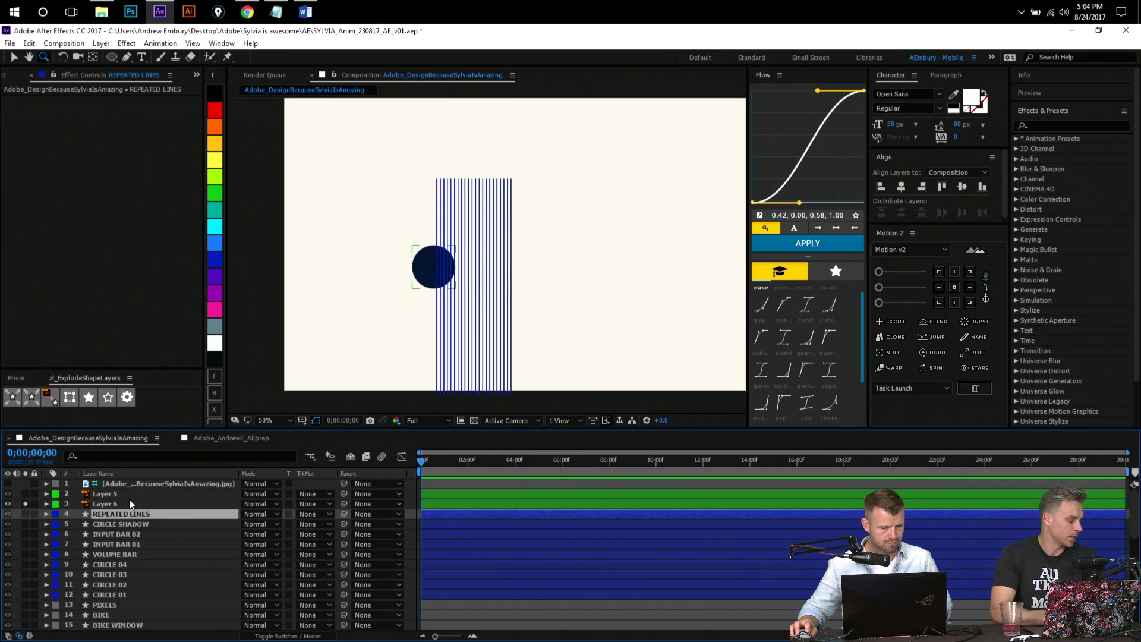
click(131, 503)
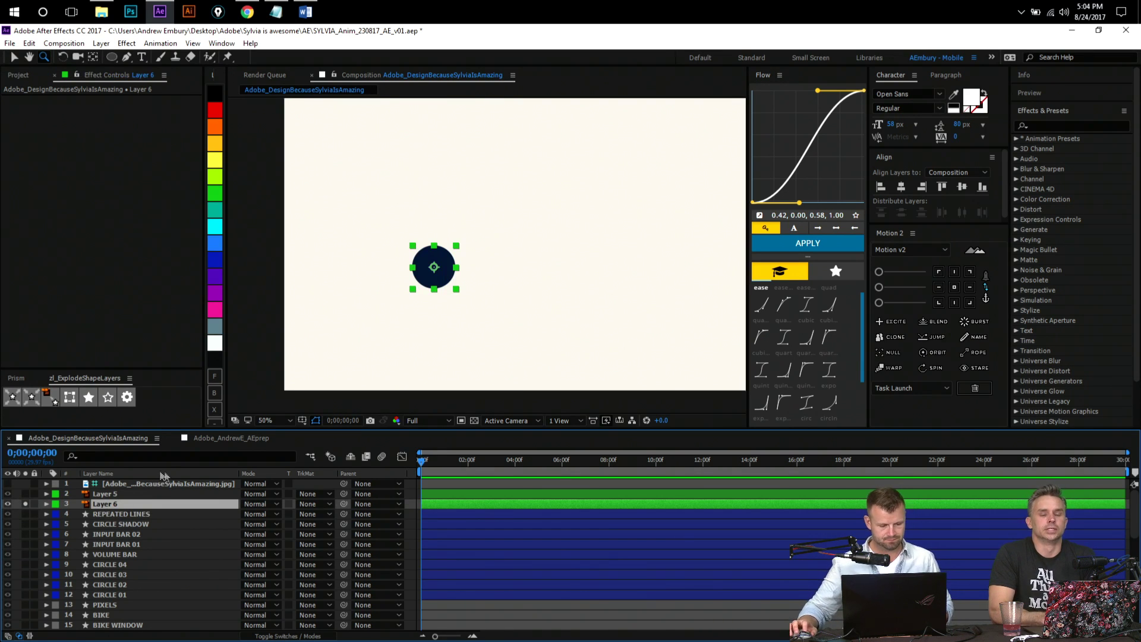
click(52, 400)
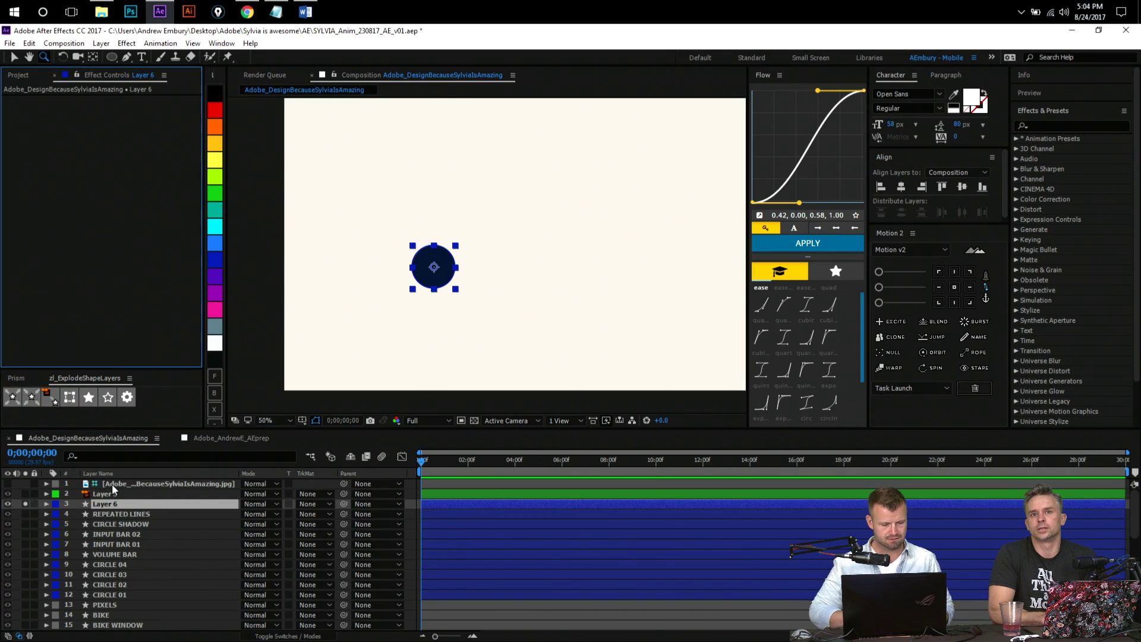
- Rename the converted Layer 6 as CIRCLE 01
key(c)
click(137, 506)
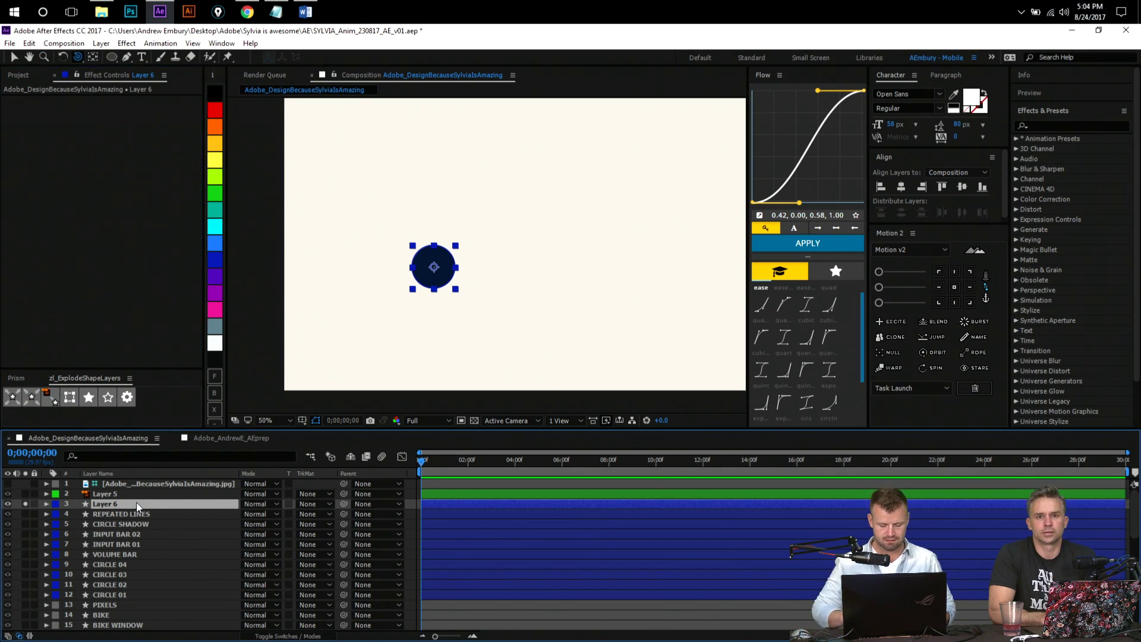
key(Return)
text(CIRCLE 01)
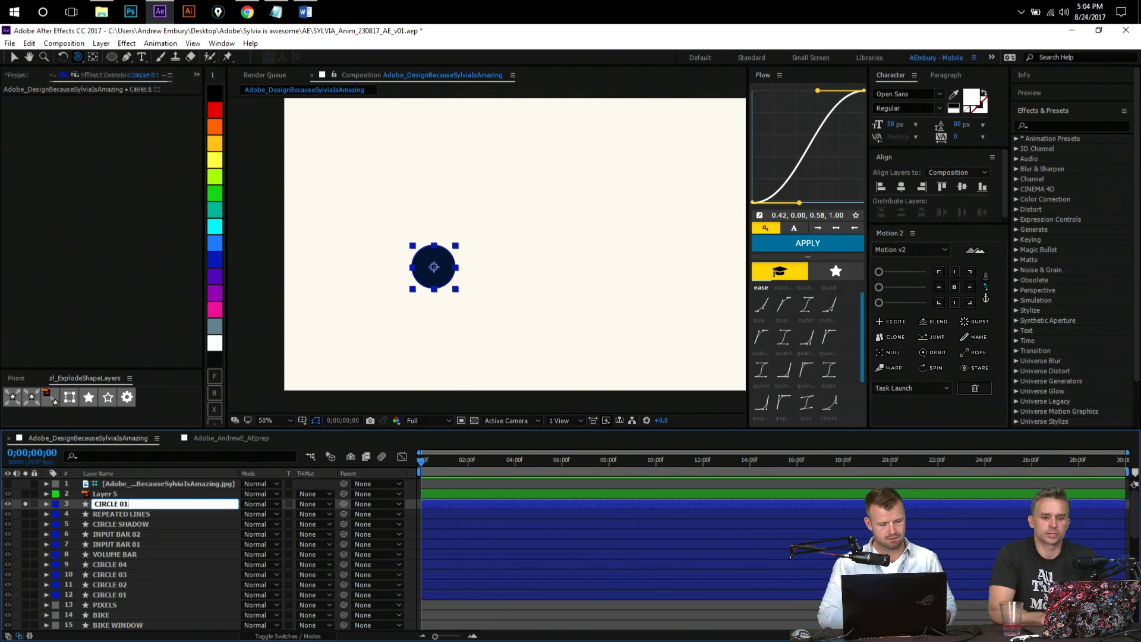
key(Return)
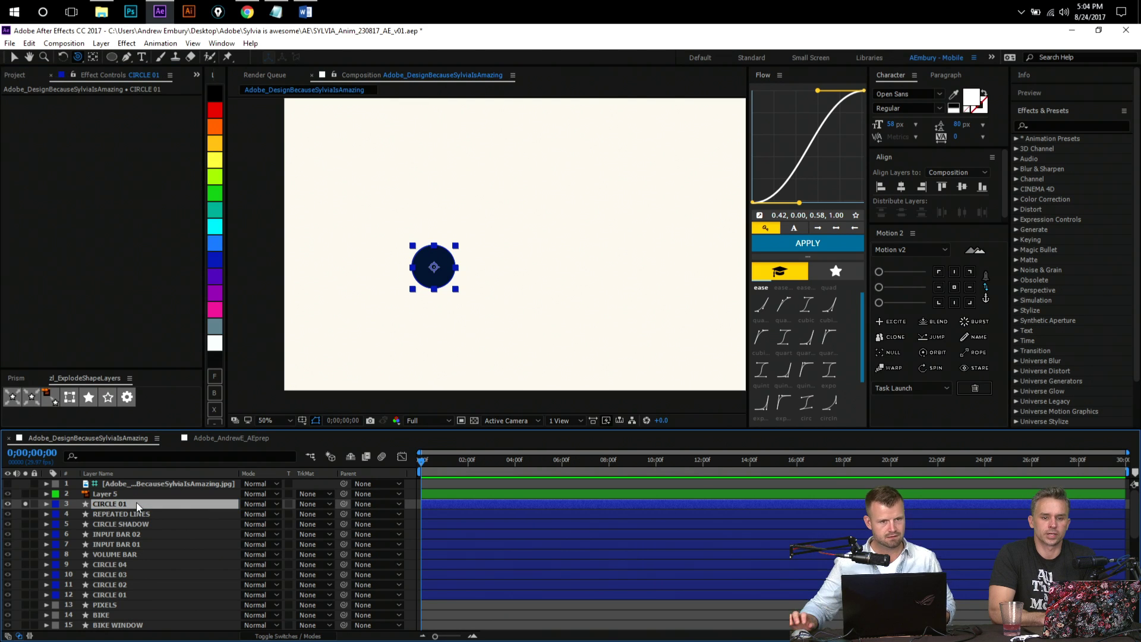
- Solo Layer 5 and turn off solo for the newly renamed CIRCLE 01
click(23, 494)
click(24, 504)
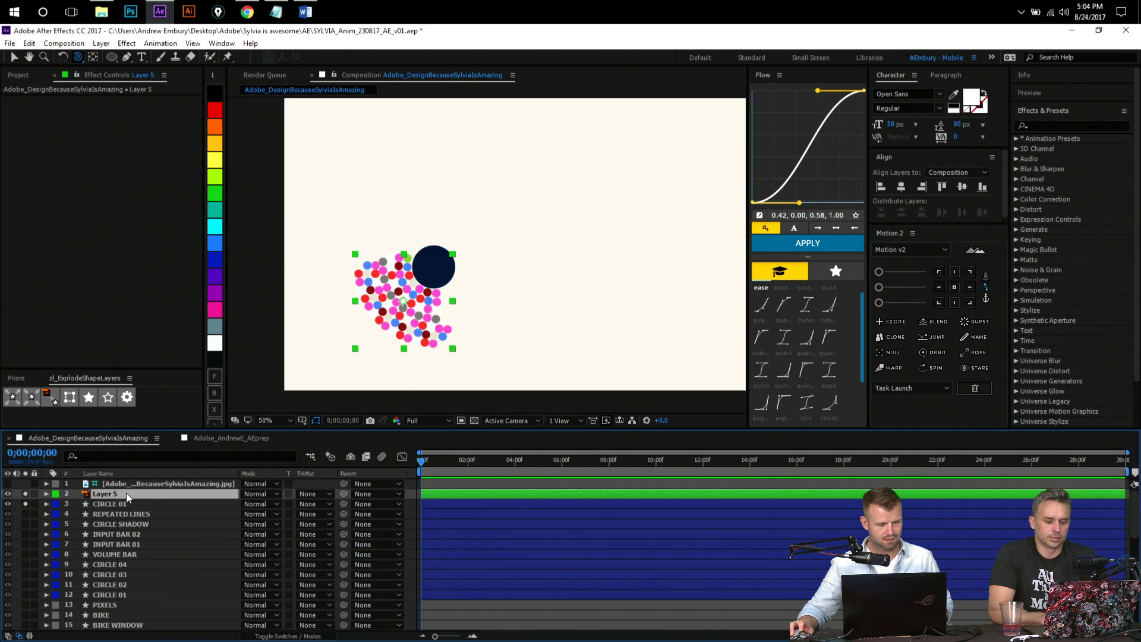
click(25, 504)
- Convert Layer 5's coloured dots into a shape layer and explode it into separate group layers with zl_ExplodeShapeLayers
click(51, 397)
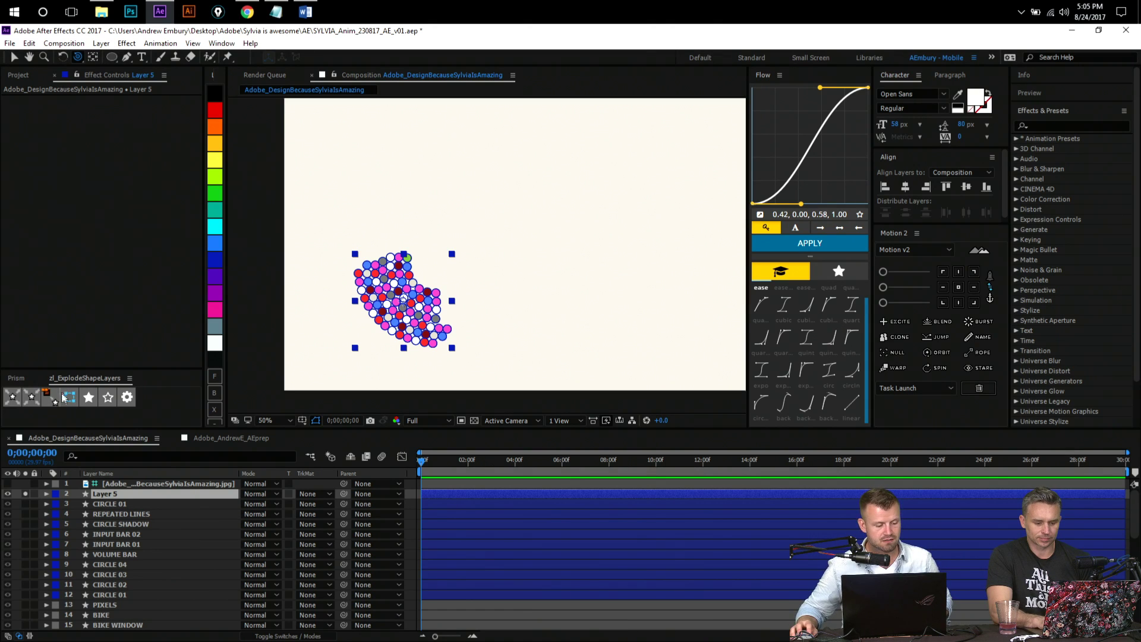
click(12, 396)
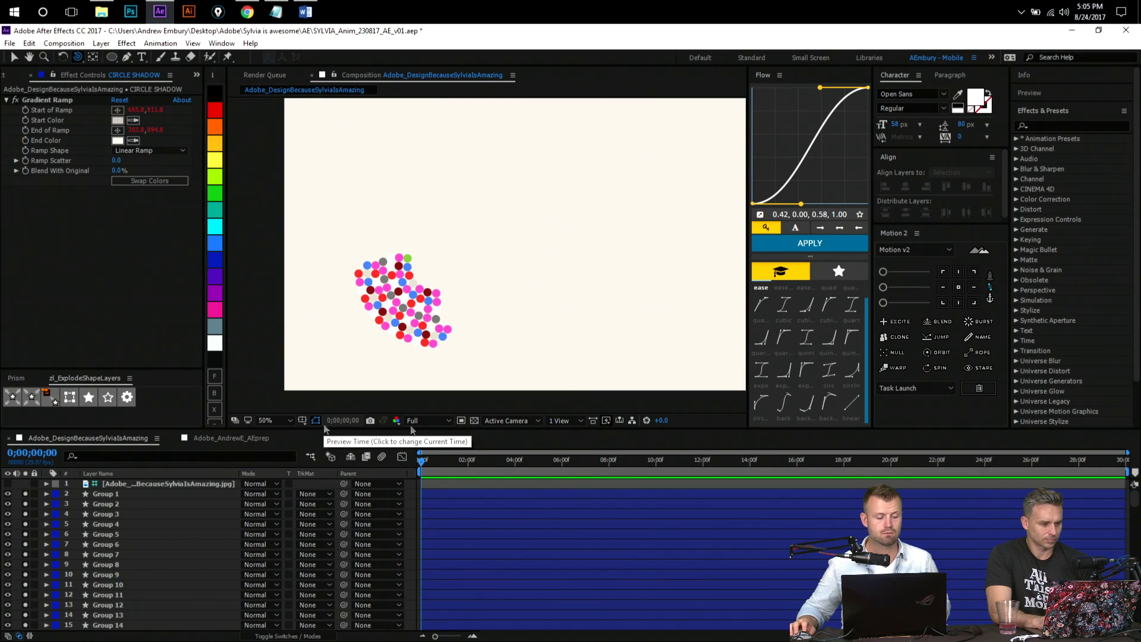
- Merge the shape layers Group 1 through Group 80 into a single shape layer
click(105, 494)
scroll(159, 593, down, 10)
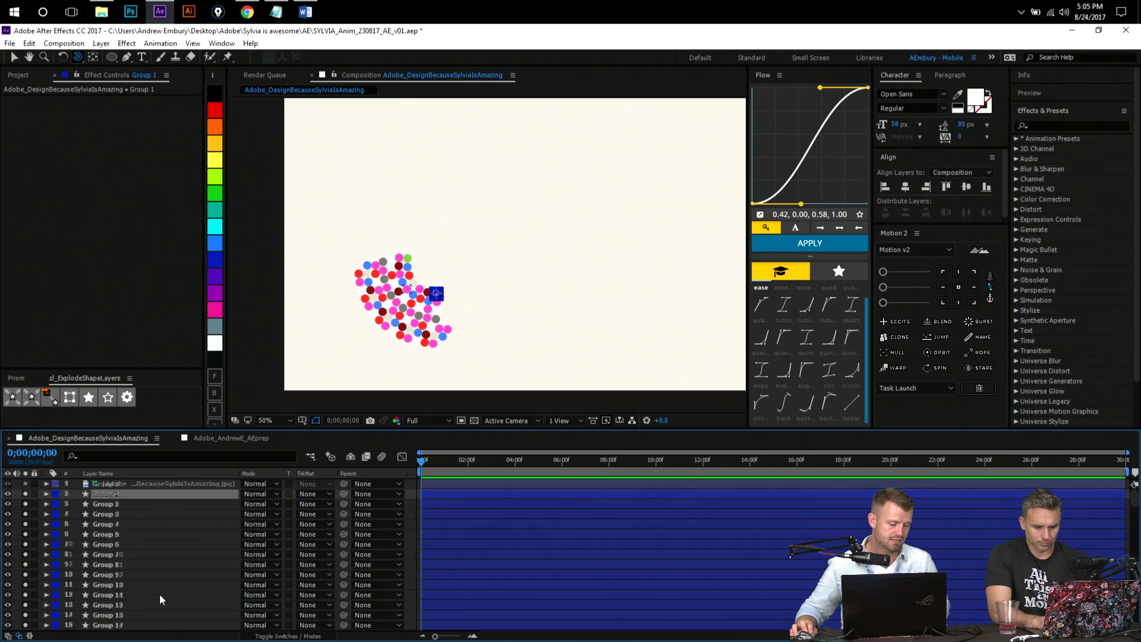
scroll(141, 594, down, 11)
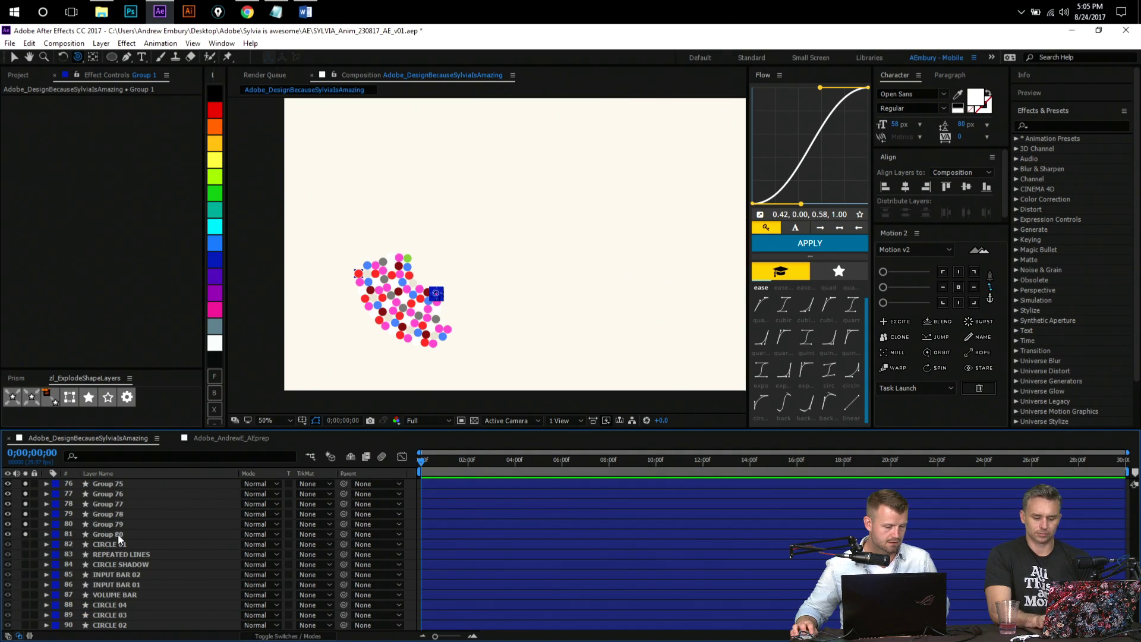
shift+click(118, 533)
click(12, 396)
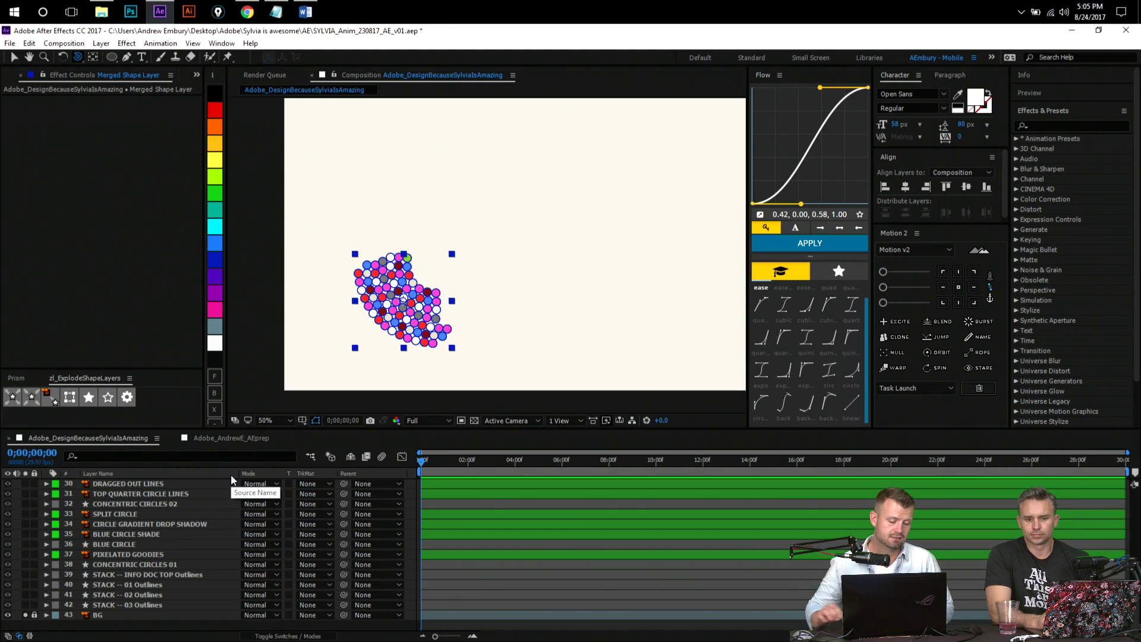
scroll(610, 572, up, 10)
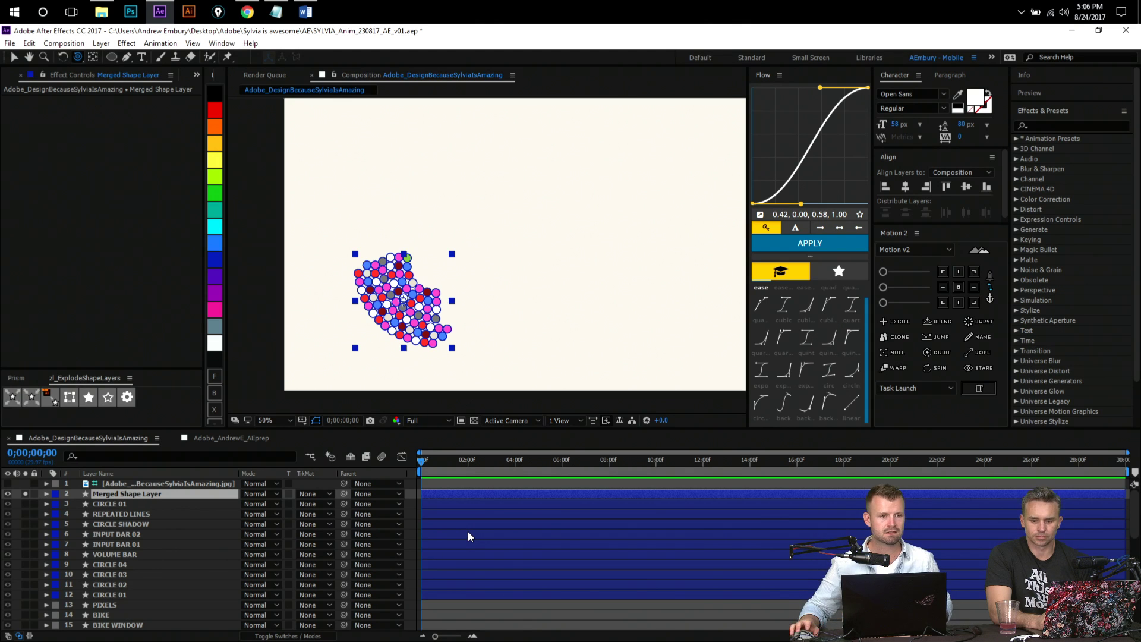
- Turn off solo for the merged shape layer, keep it visible, and rename it PHYSICS BALLS
click(7, 494)
key(F2)
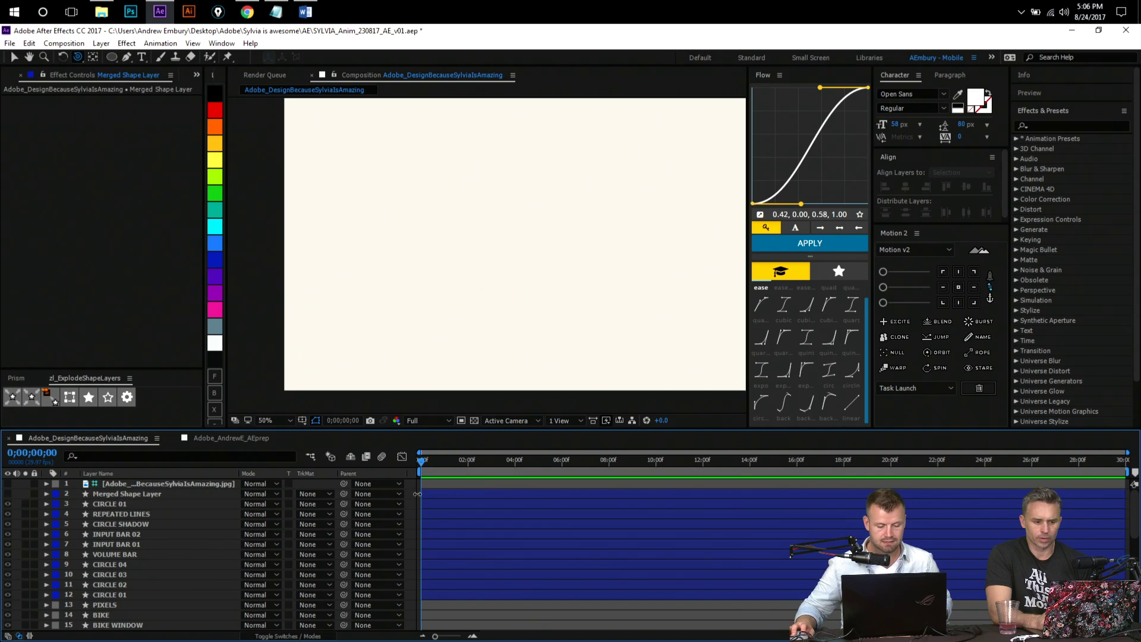
click(7, 494)
click(143, 492)
key(Return)
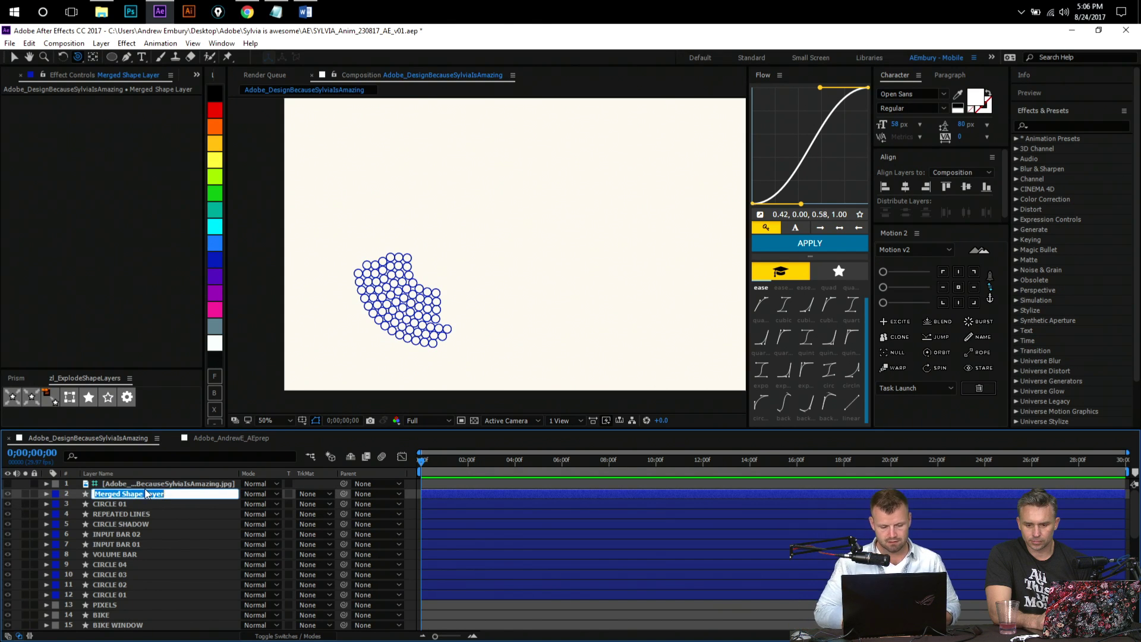
text(PHYSICS BALLS)
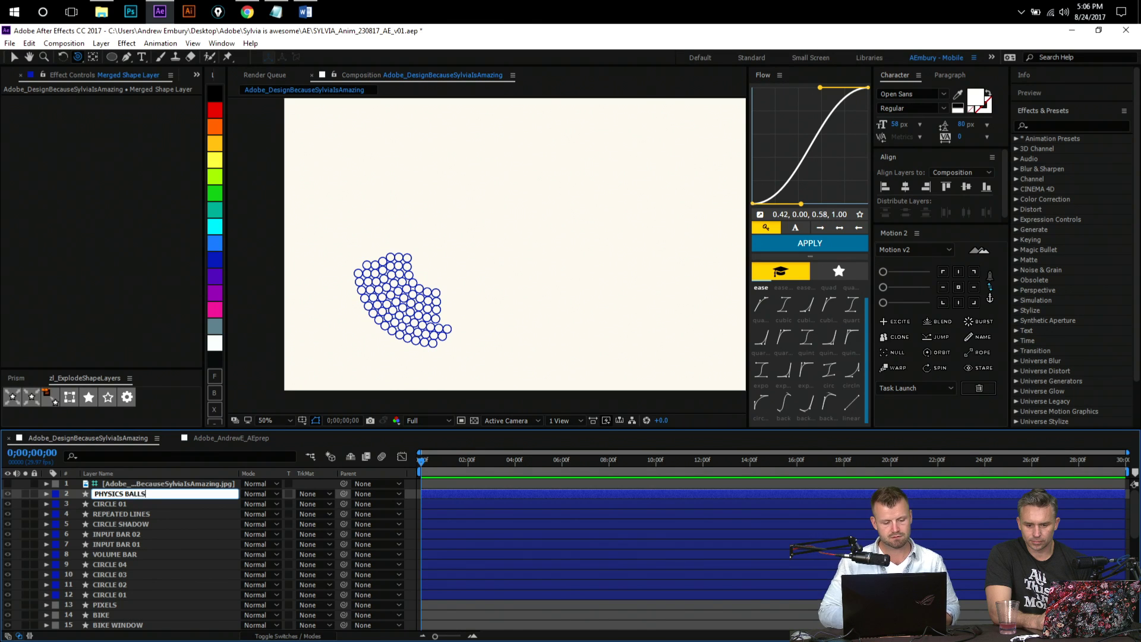
key(Return)
- Solo the PIXELATED GOODIES layer and frame its pixel artwork in the composition view at 50%
scroll(109, 547, down, 7)
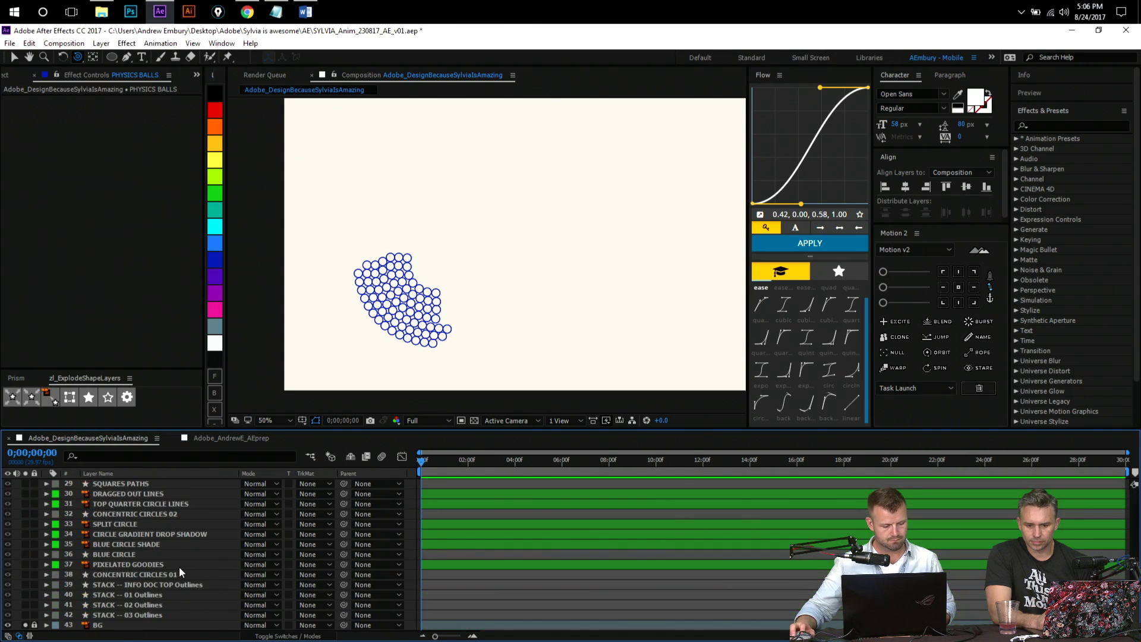
scroll(98, 604, up, 7)
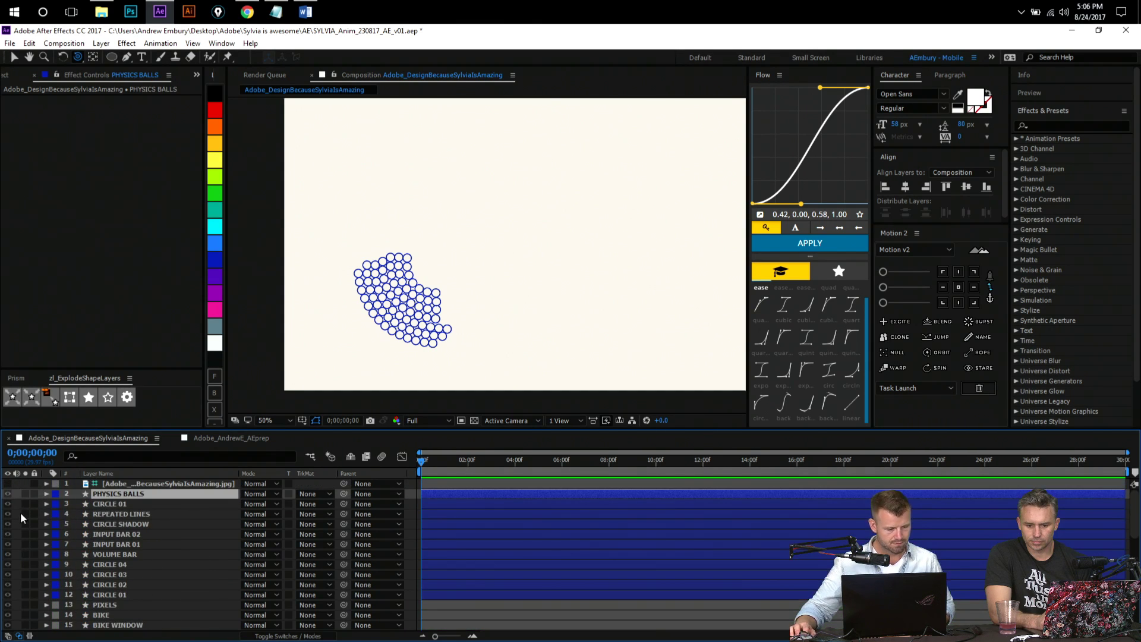
scroll(18, 520, down, 7)
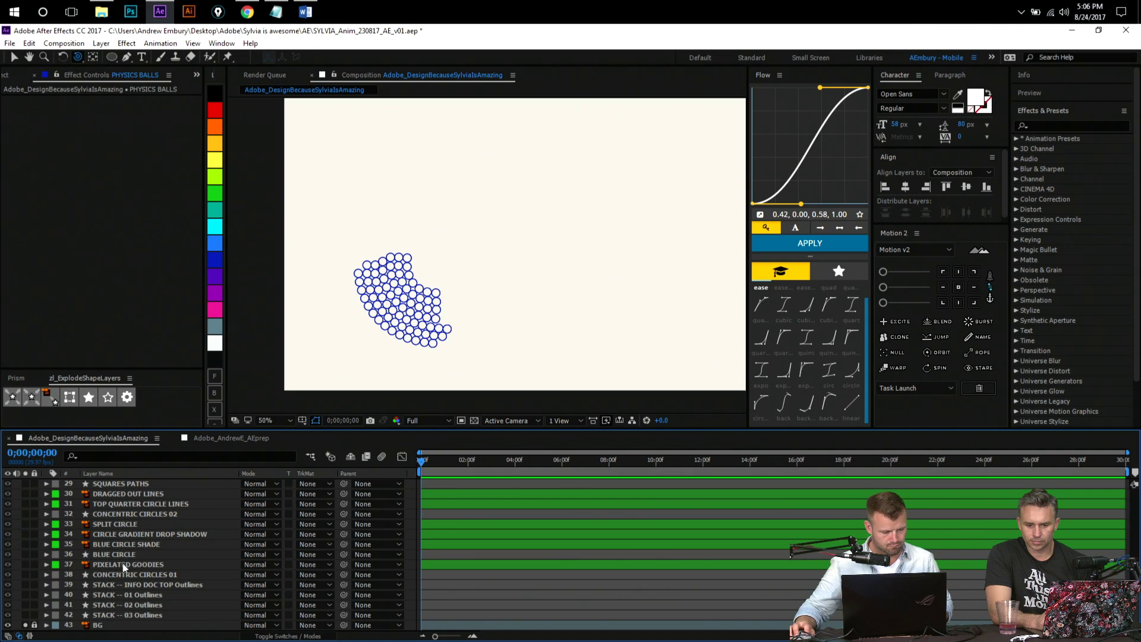
click(125, 565)
click(25, 564)
key(z)
alt+click(663, 293)
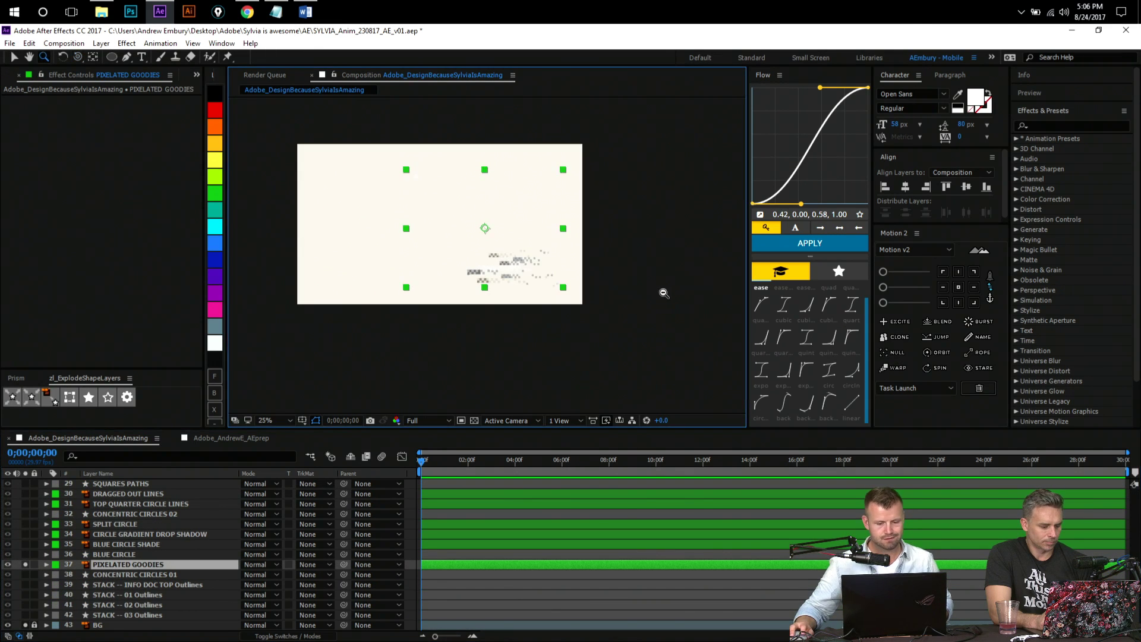
click(453, 246)
click(453, 246)
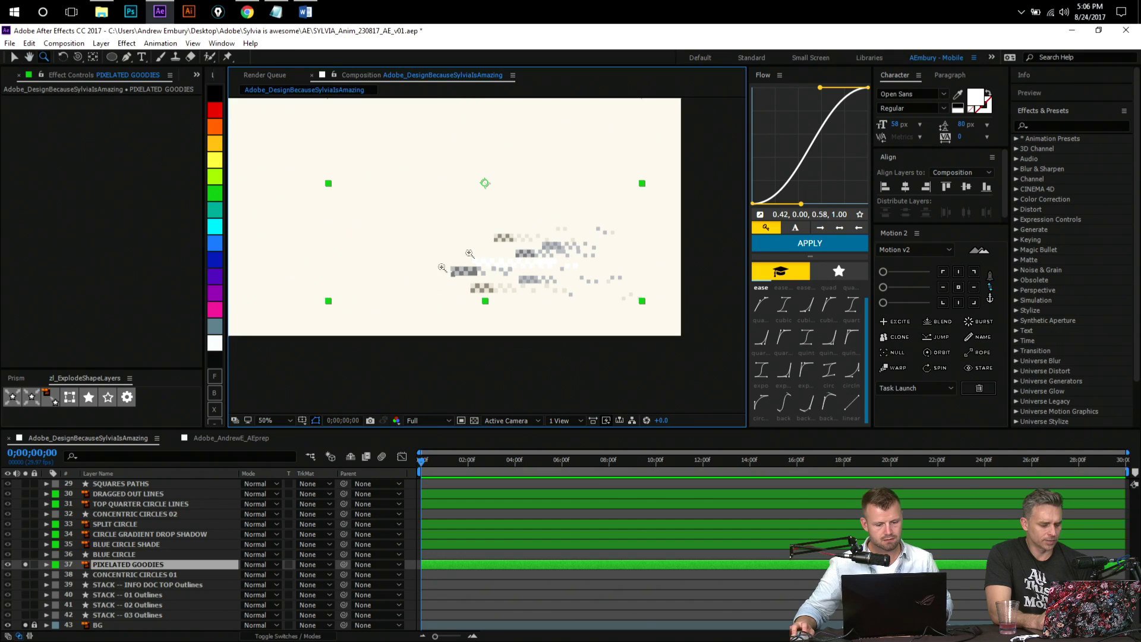
- Try converting the PIXELATED GOODIES vector layer to a shape layer
click(42, 395)
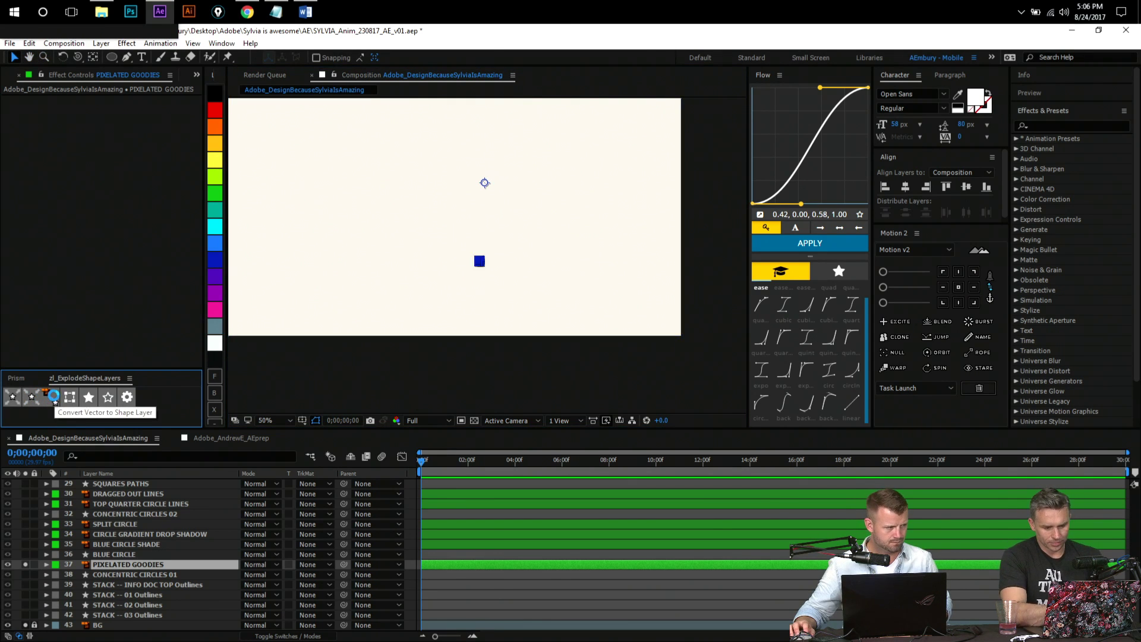
click(446, 358)
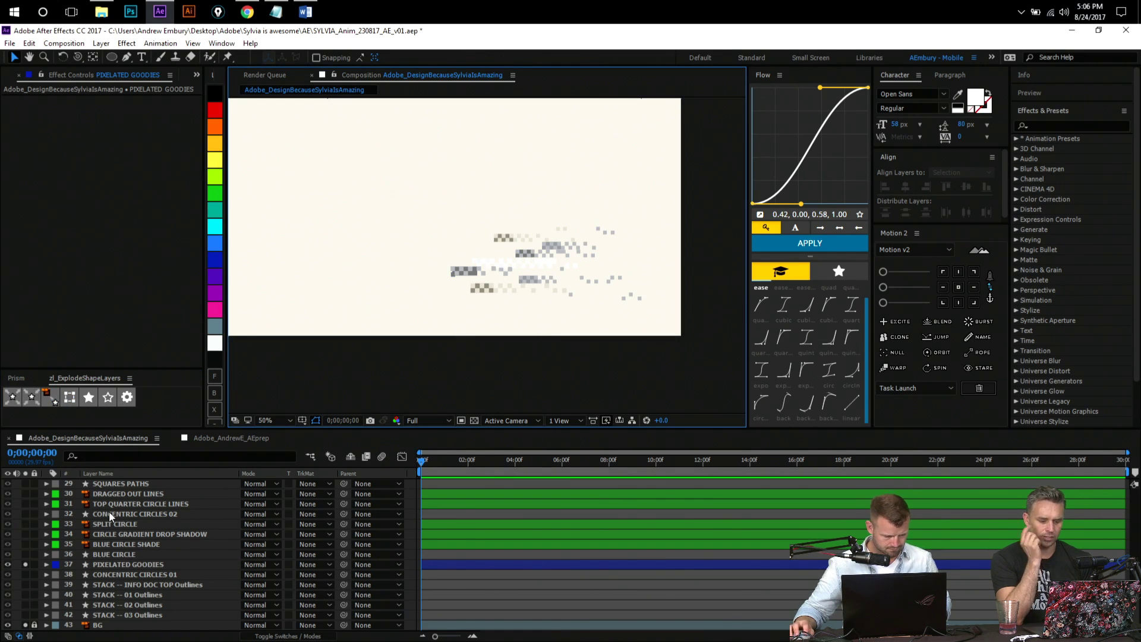
click(128, 564)
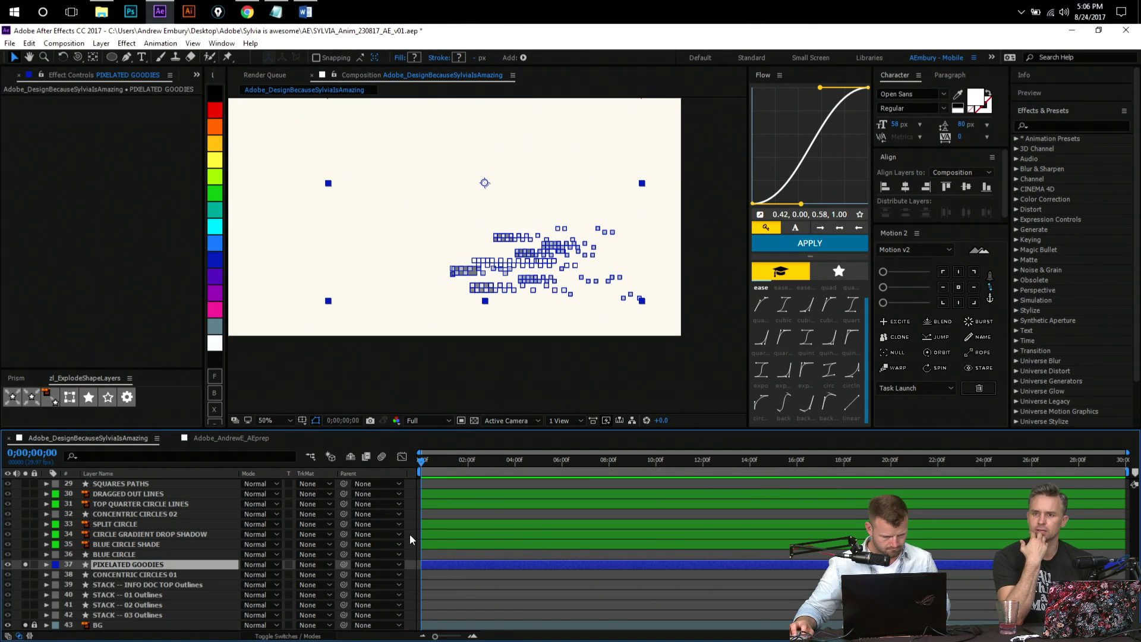
key(ctrl+shift+a)
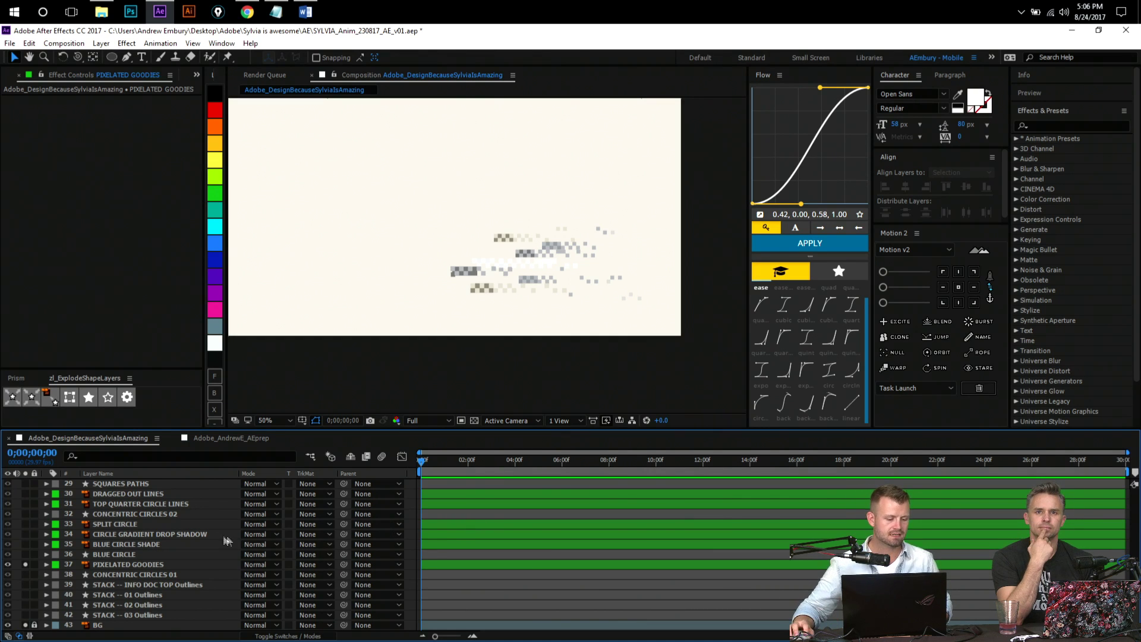
- Convert the PIXELATED GOODIES vector layer to a shape layer and turn off its solo
click(170, 555)
click(172, 572)
click(176, 565)
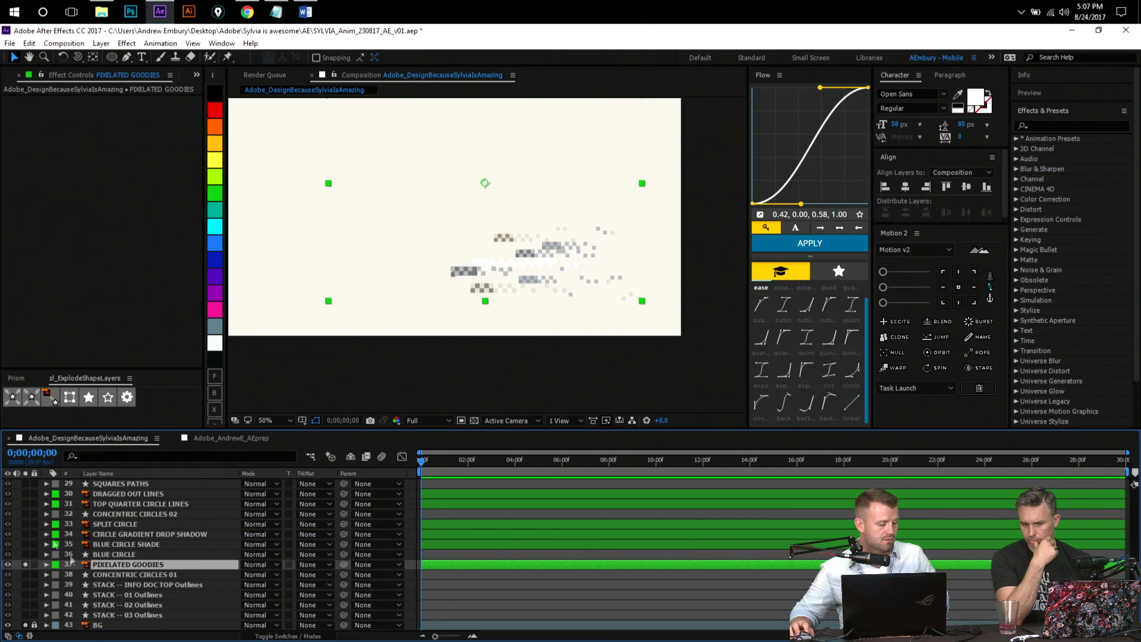
click(50, 399)
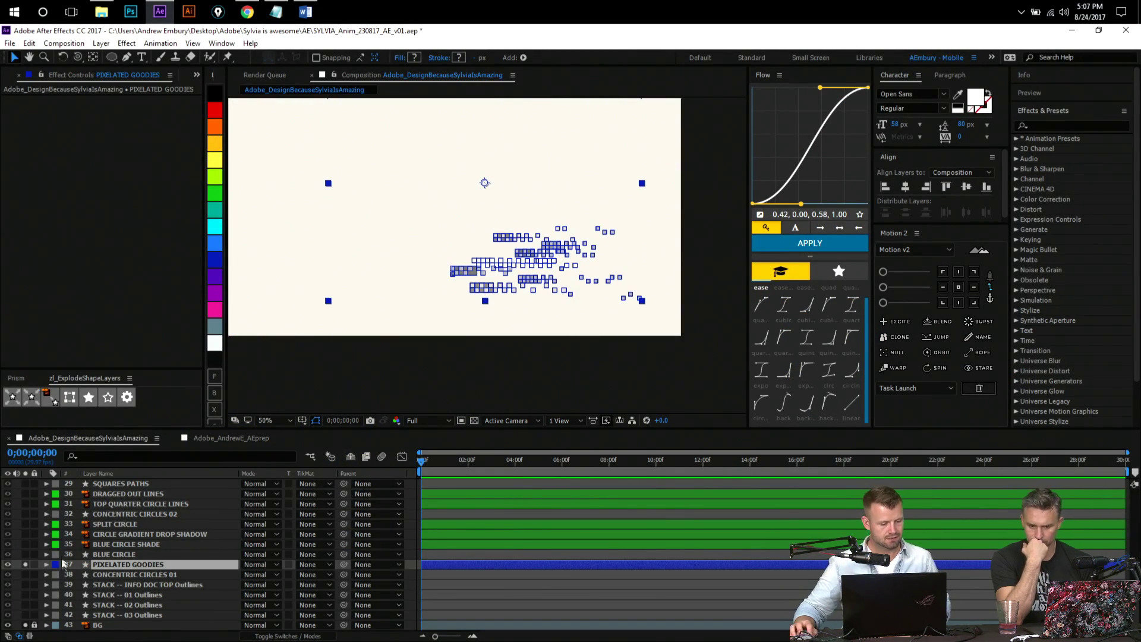
click(24, 565)
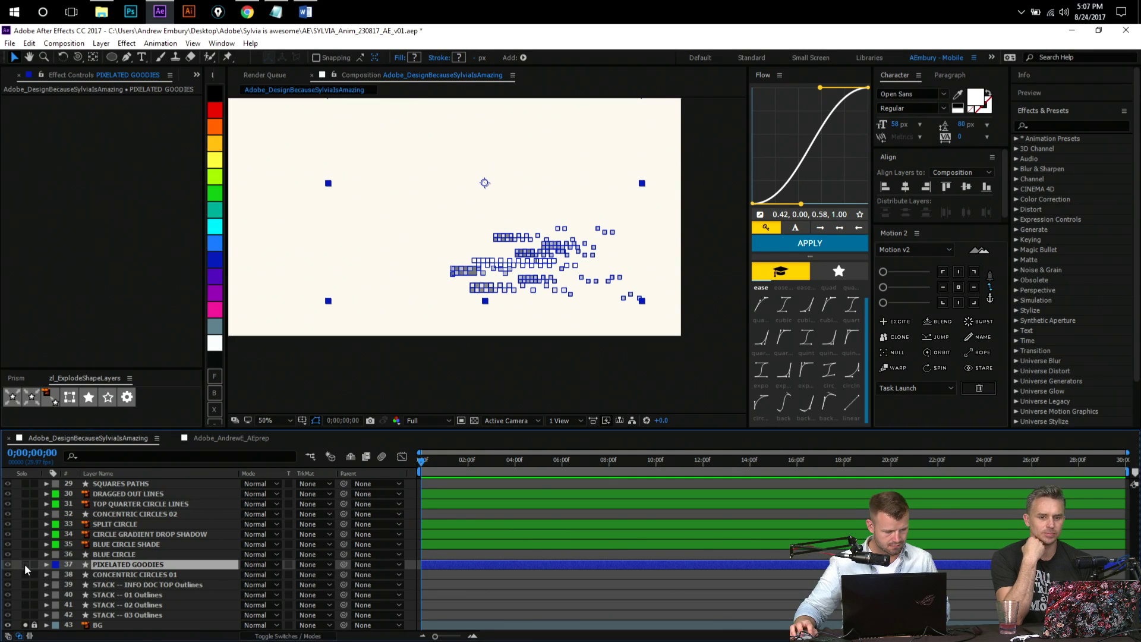
- Solo the BLUE CIRCLE SHADE layer and bring its half-ring artwork into view
click(25, 554)
click(25, 544)
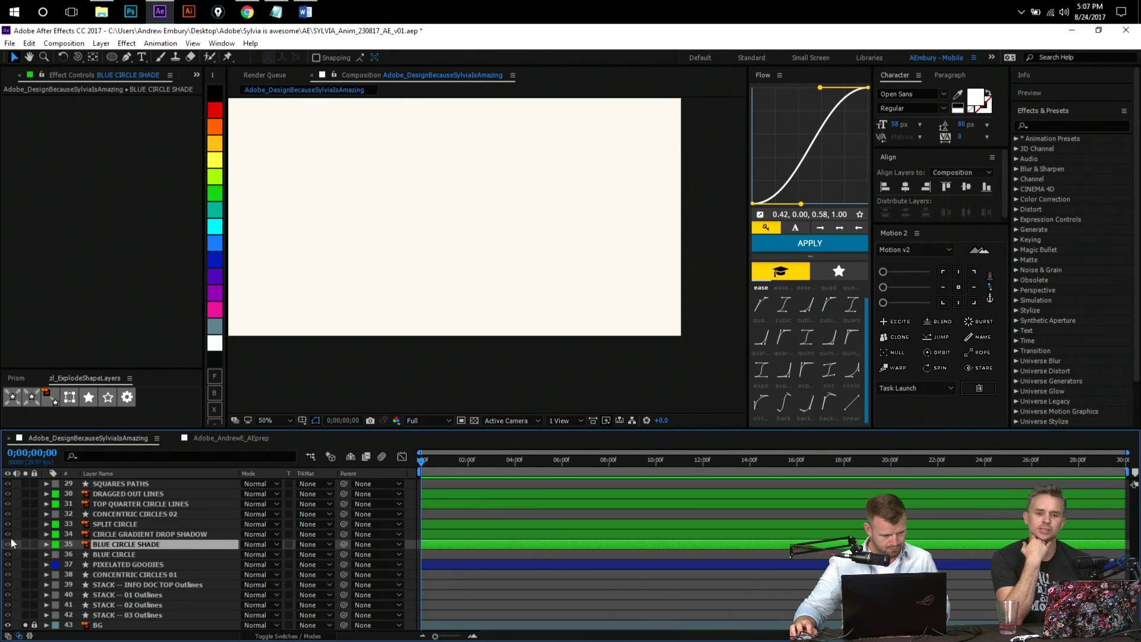
click(461, 279)
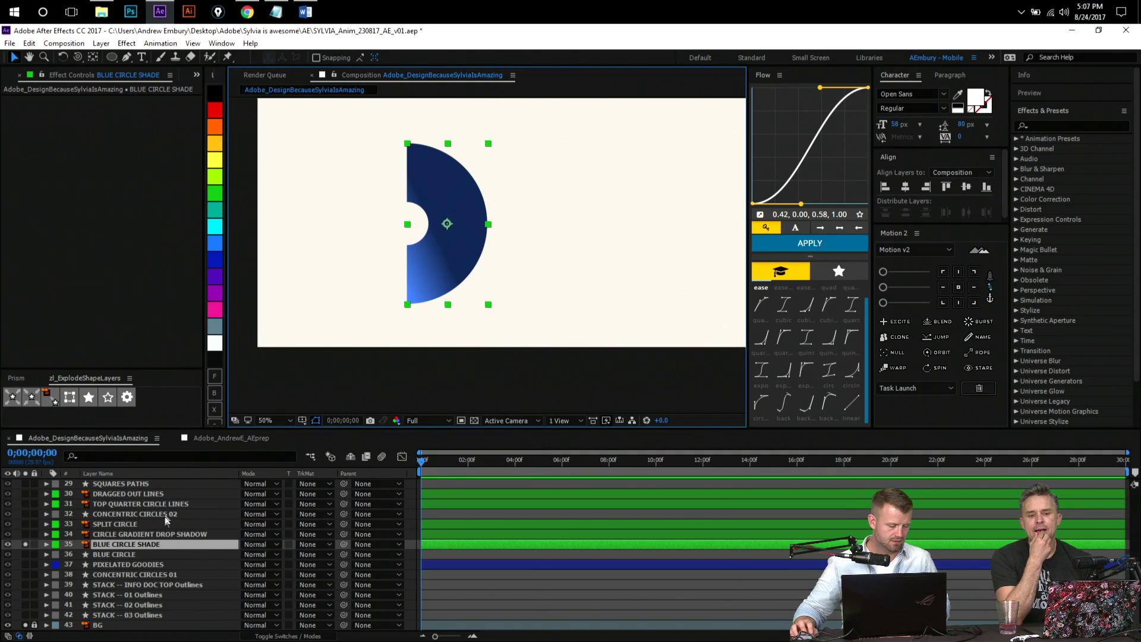
- Save the project and select the Gradient Ramp effect on CIRCLE SHADOW, with the whole composition fitted in view
scroll(143, 531, up, 4)
scroll(143, 531, up, 5)
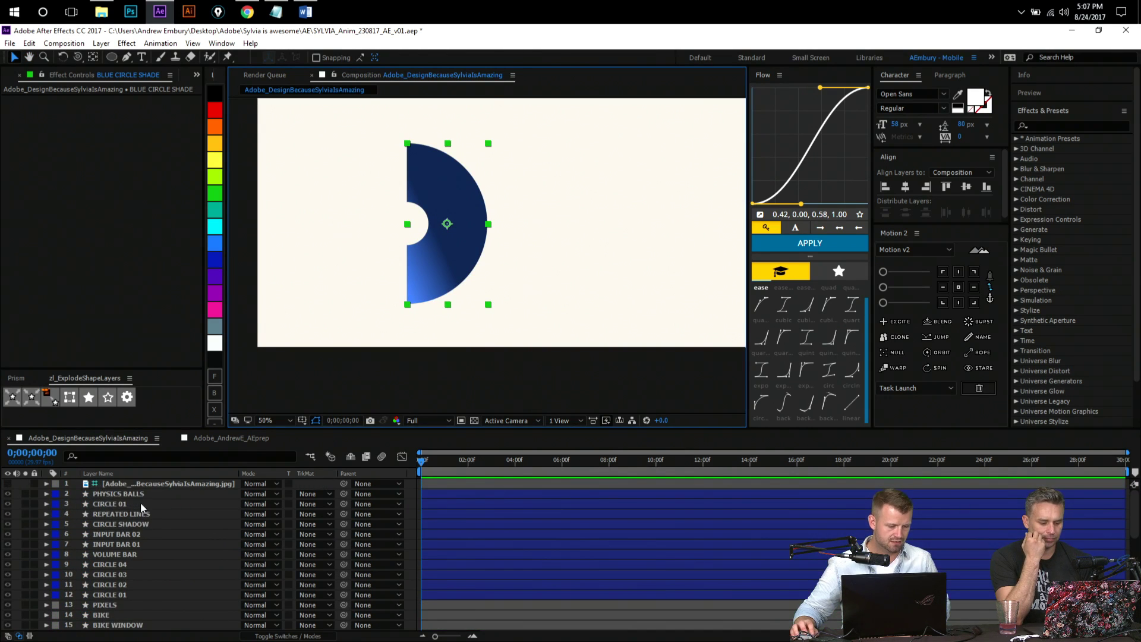
click(141, 503)
click(121, 494)
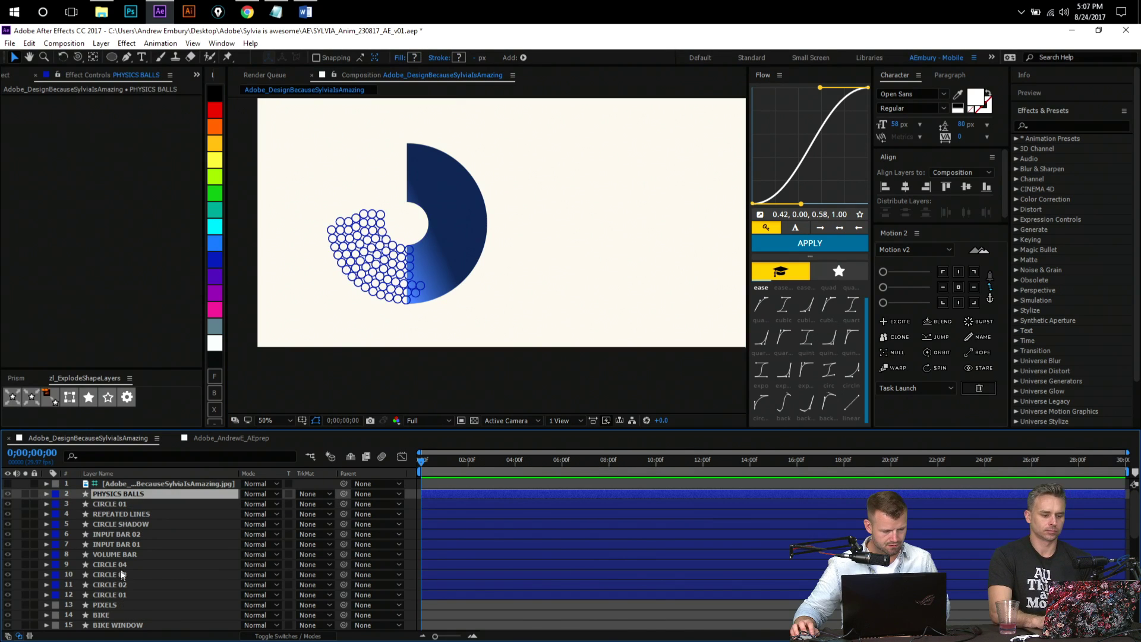
click(143, 524)
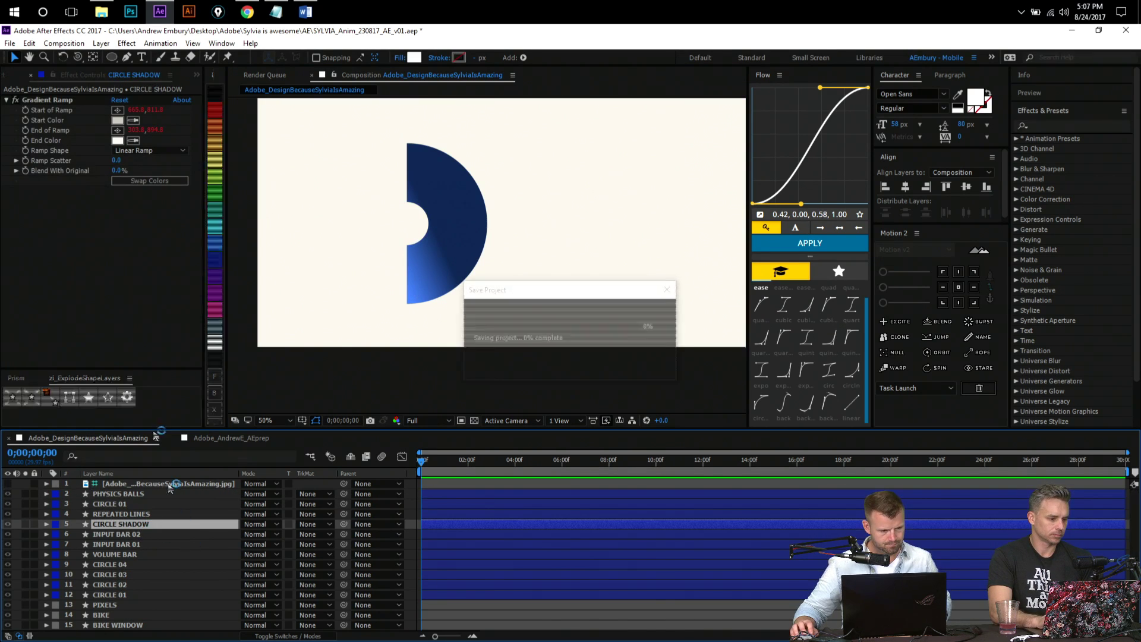
click(48, 100)
scroll(324, 349, down, 8)
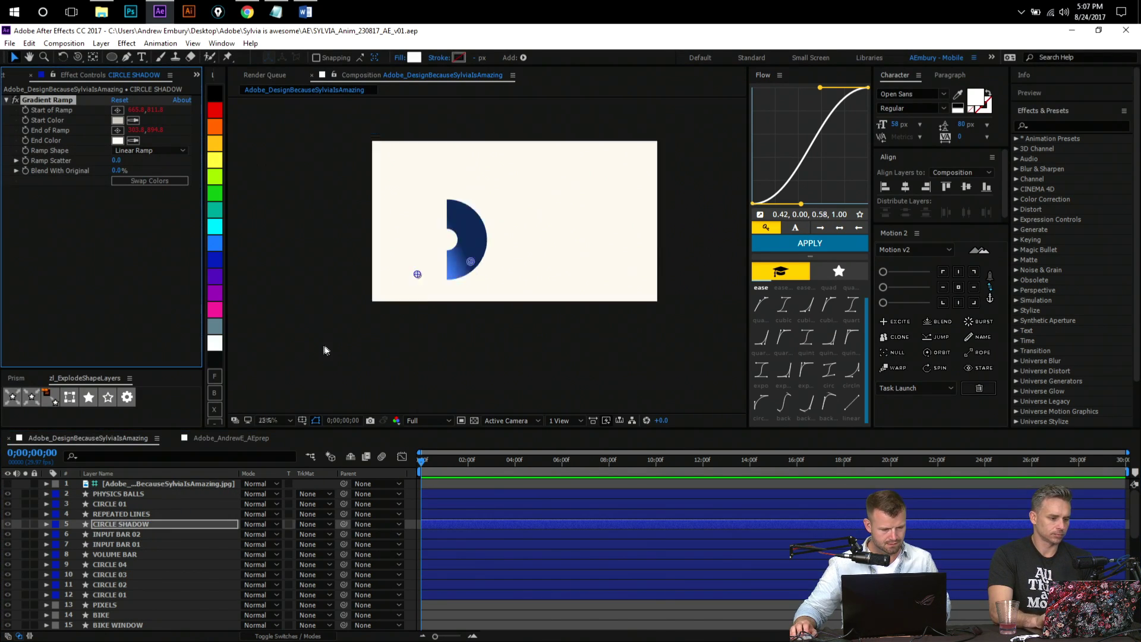
scroll(502, 300, up, 3)
key(shift+slash)
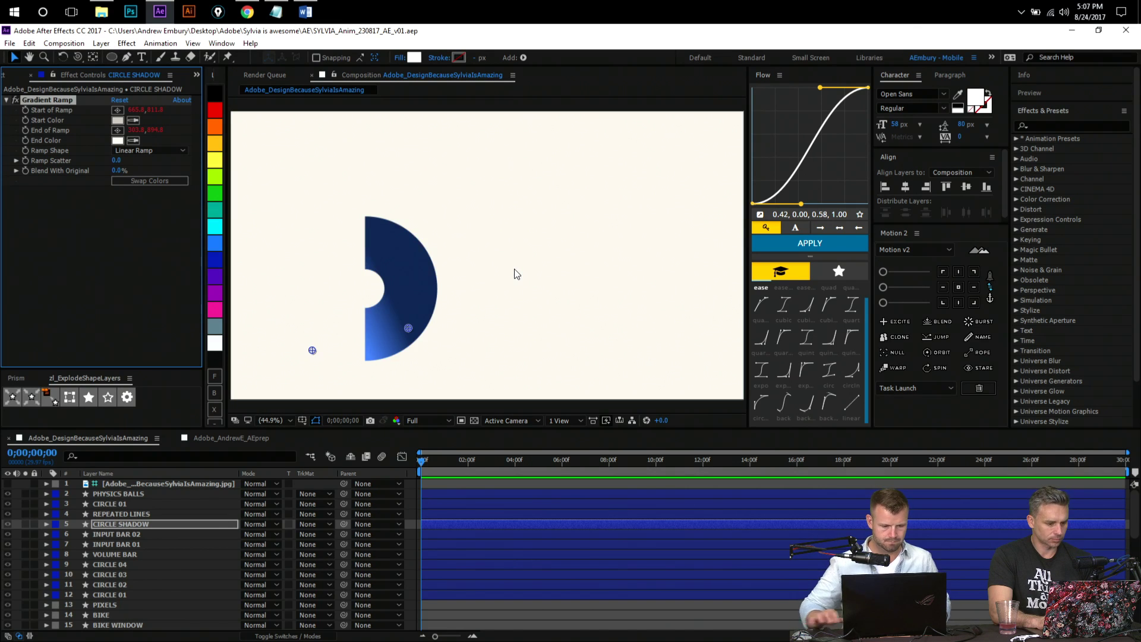
- Try converting the BLUE CIRCLE SHADE vector layer to a shape layer and reveal its modified properties
scroll(131, 548, down, 9)
click(127, 542)
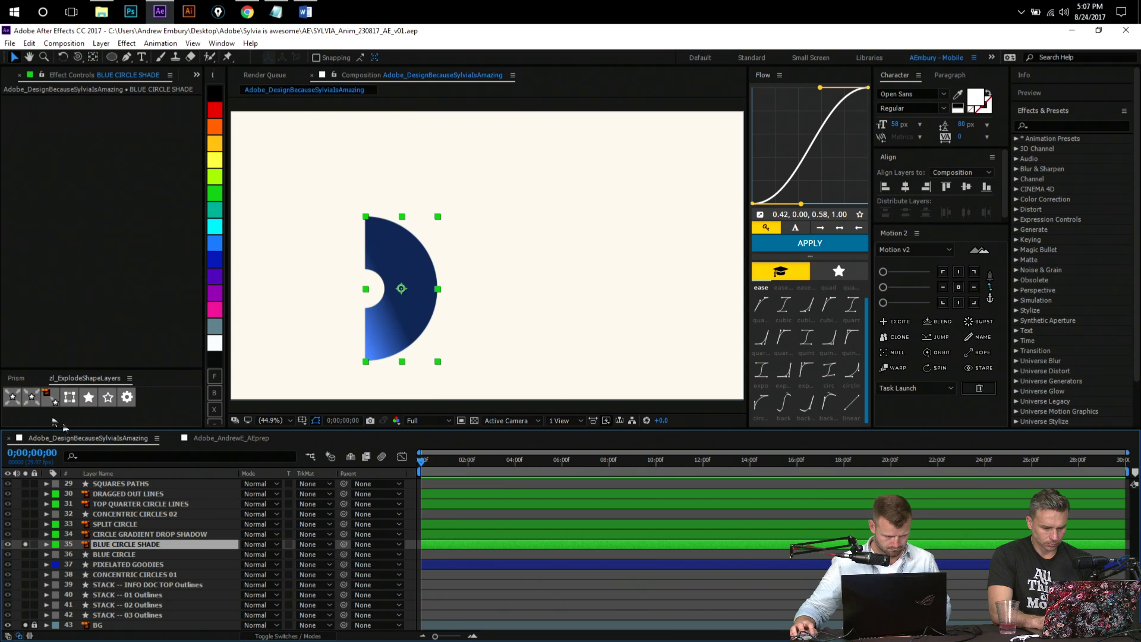
click(50, 399)
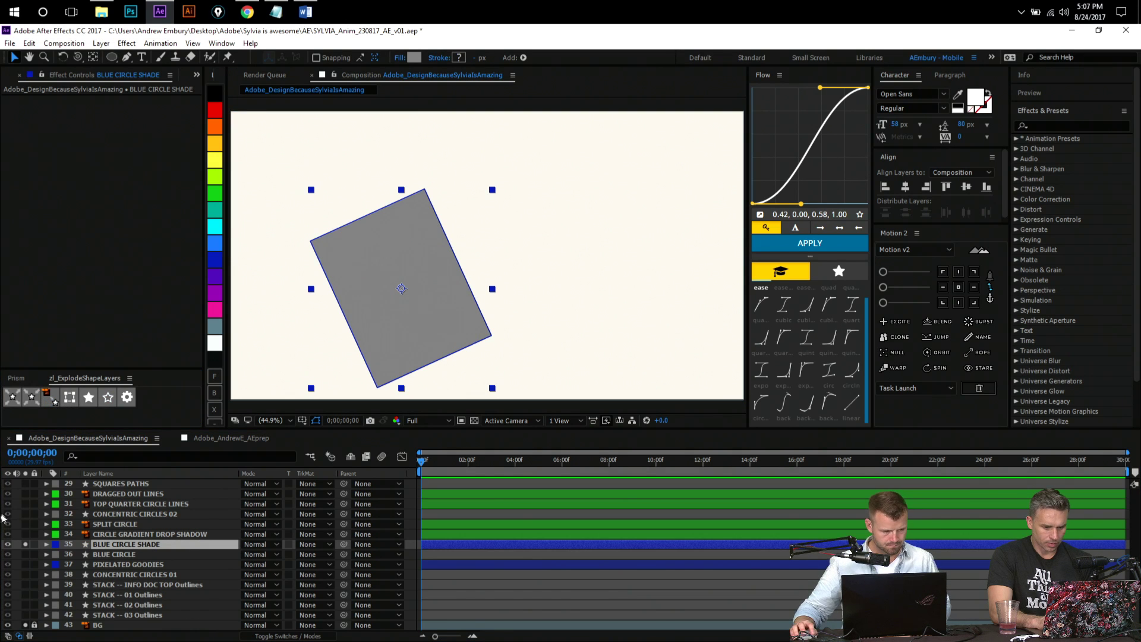
key(u)
key(u)
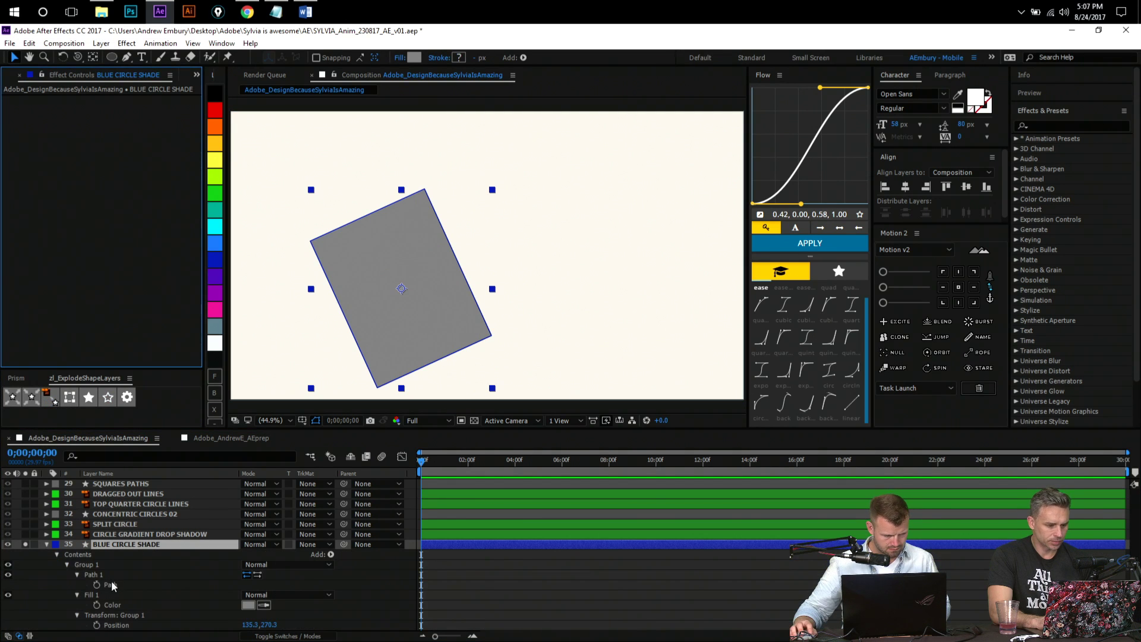
- Delete Group 1 from the contents of the converted BLUE CIRCLE SHADE layer
click(117, 574)
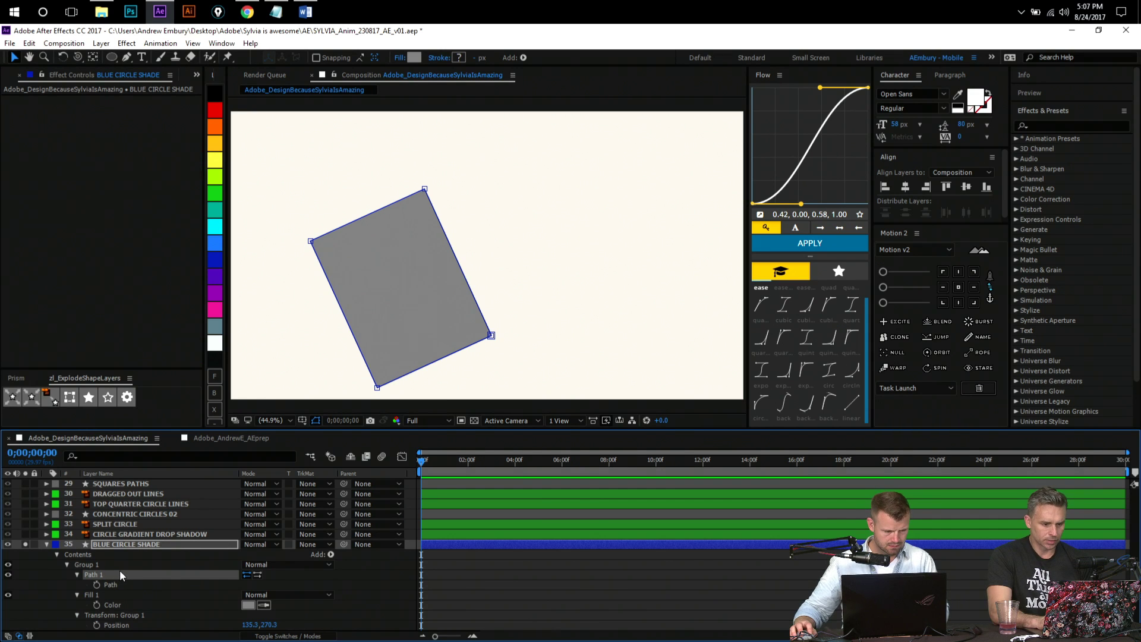
click(112, 568)
key(Delete)
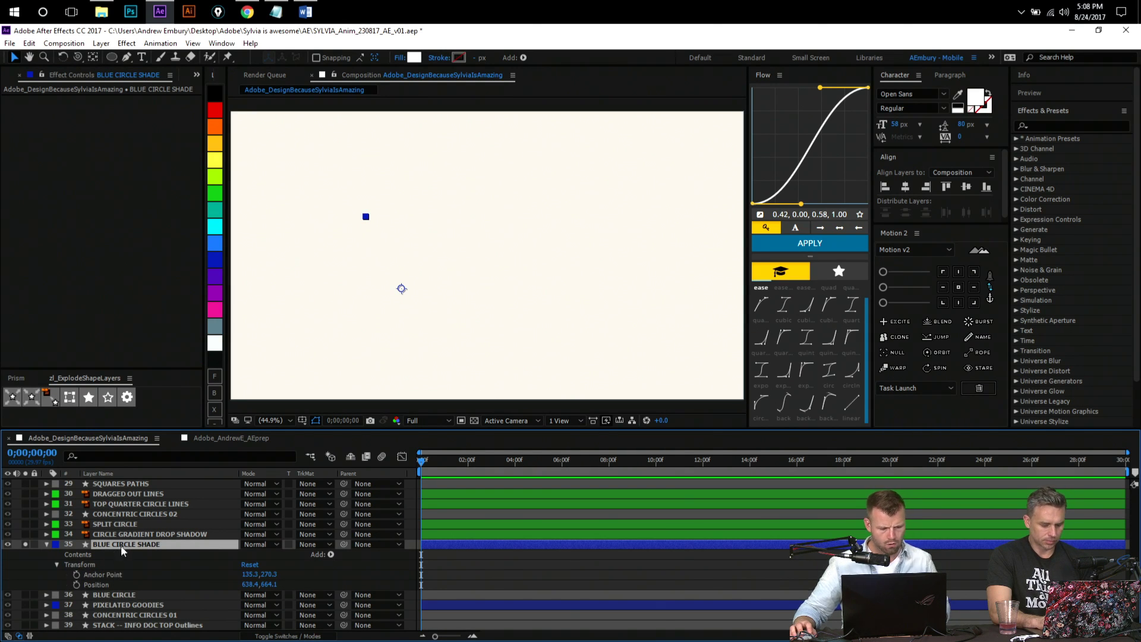
- Undo the group deletion and the shape conversion of BLUE CIRCLE SHADE
key(ctrl+z)
key(ctrl+z)
key(ctrl+z)
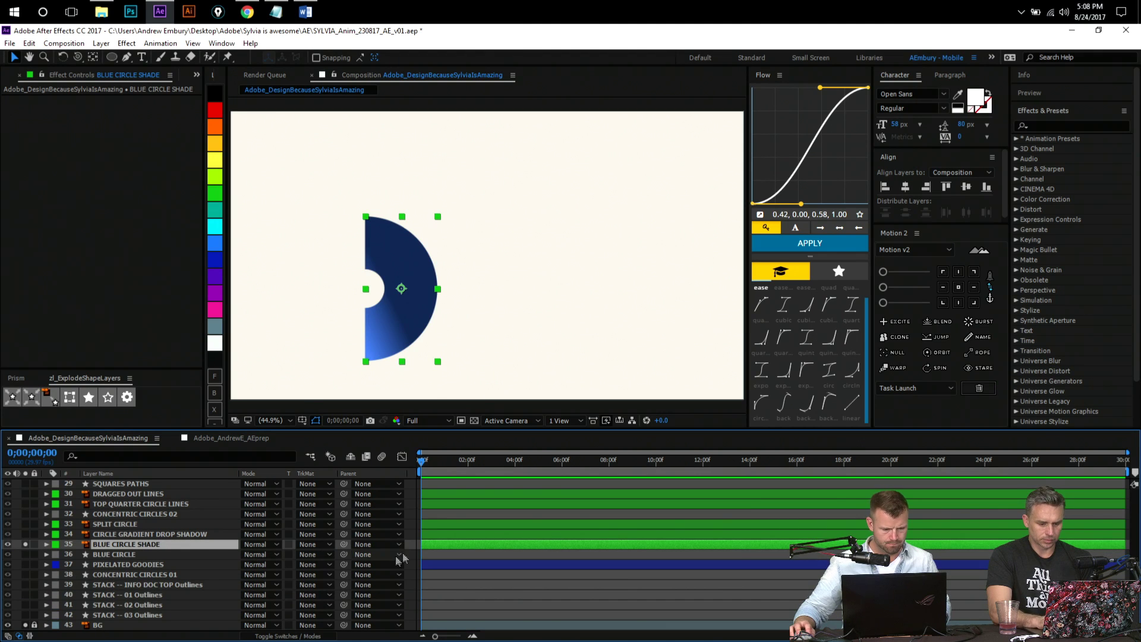
click(415, 545)
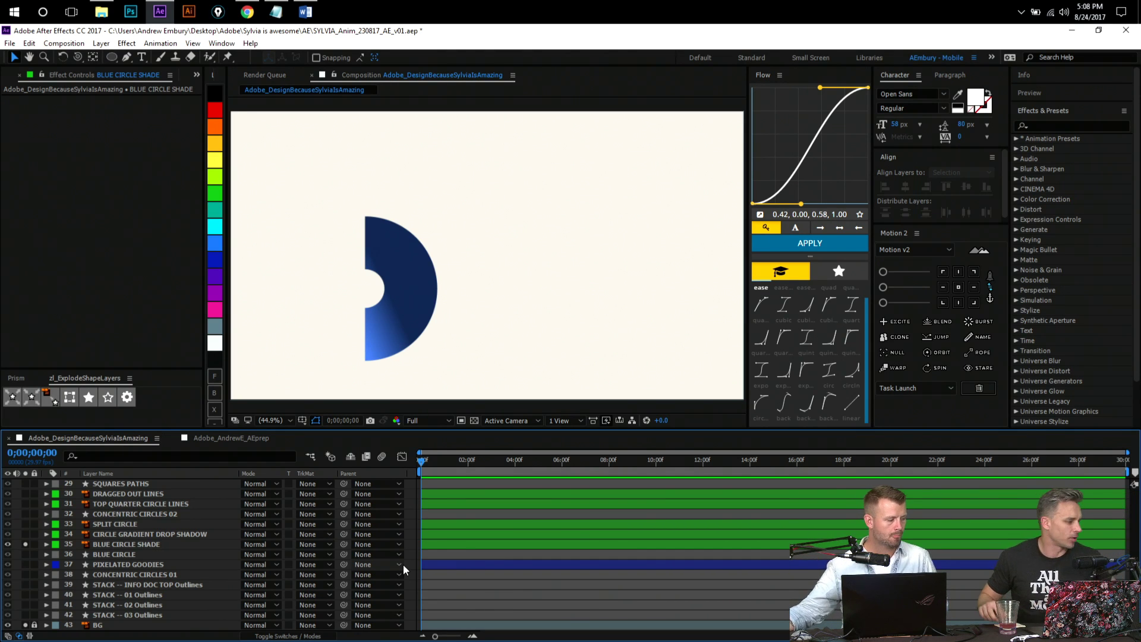
click(125, 544)
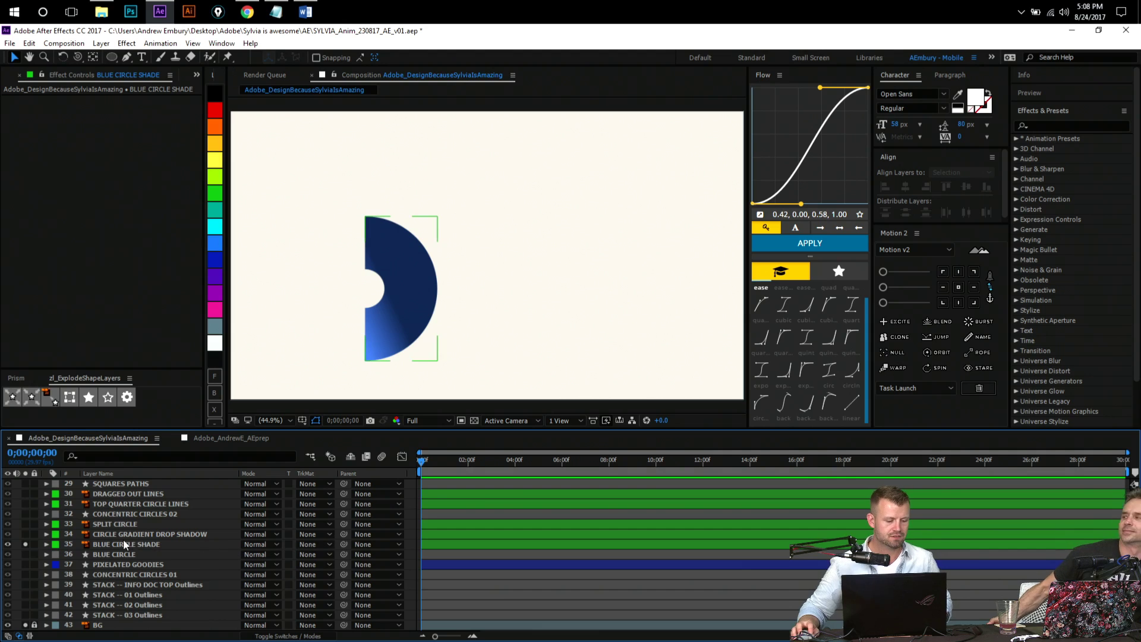
click(412, 536)
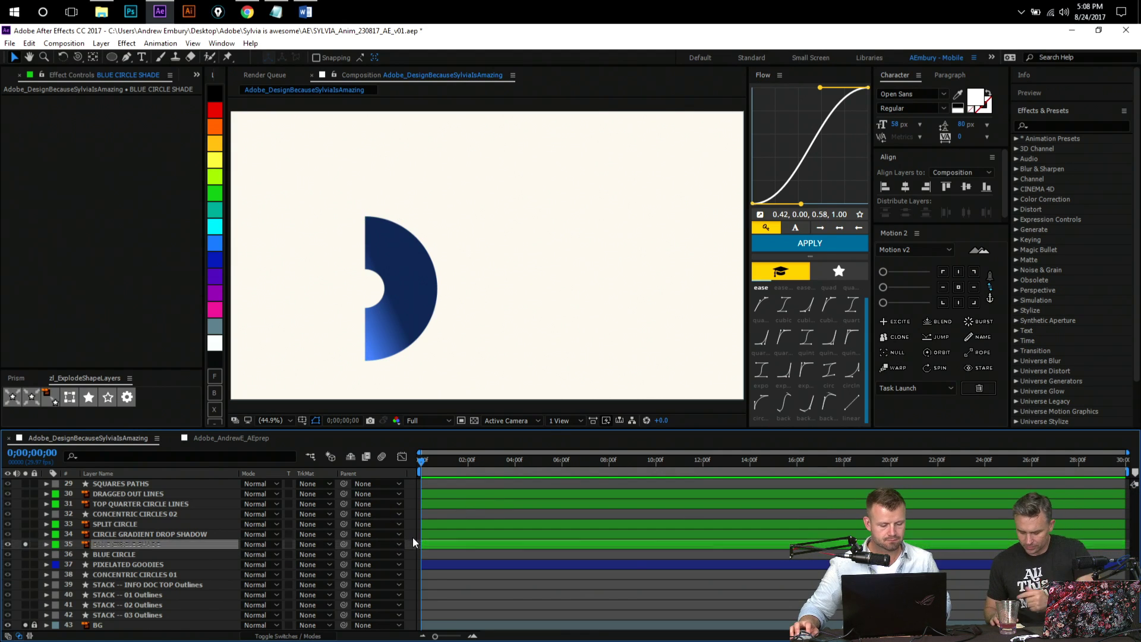
- Duplicate the CIRCLE SHADOW layer and move the copy directly below BLUE CIRCLE SHADE in the layer stack
scroll(451, 555, up, 10)
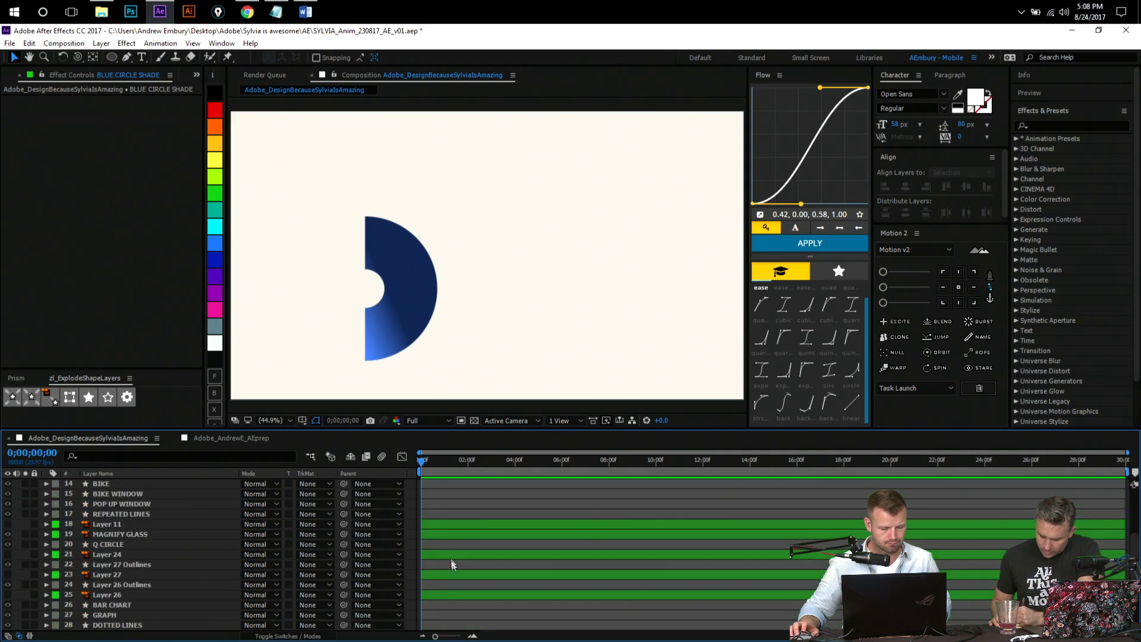
click(122, 496)
click(122, 503)
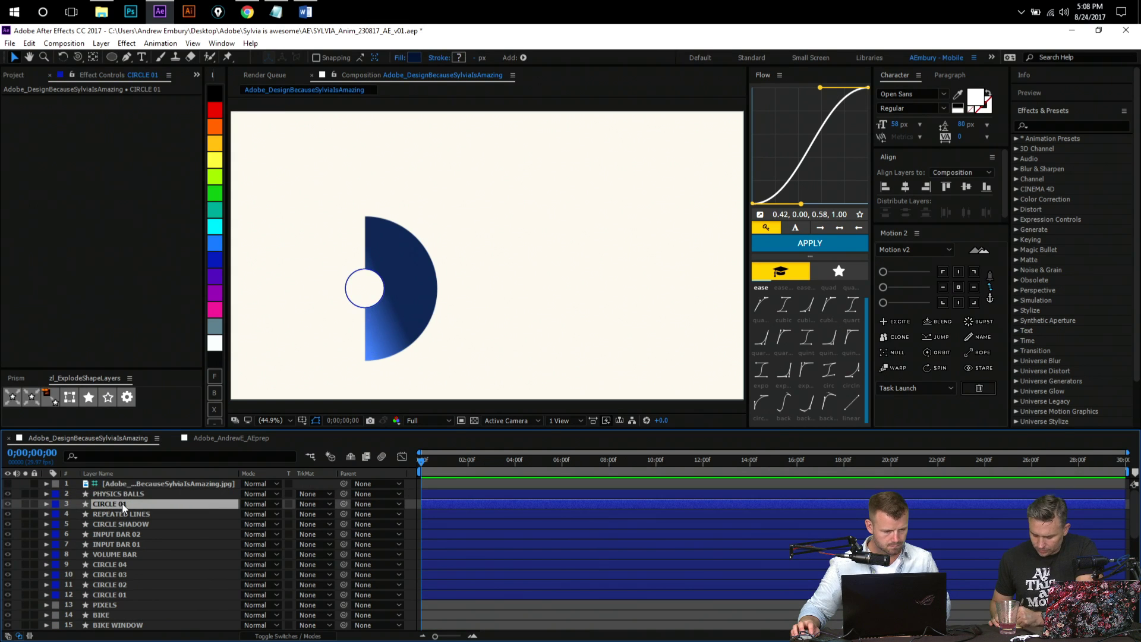
click(130, 594)
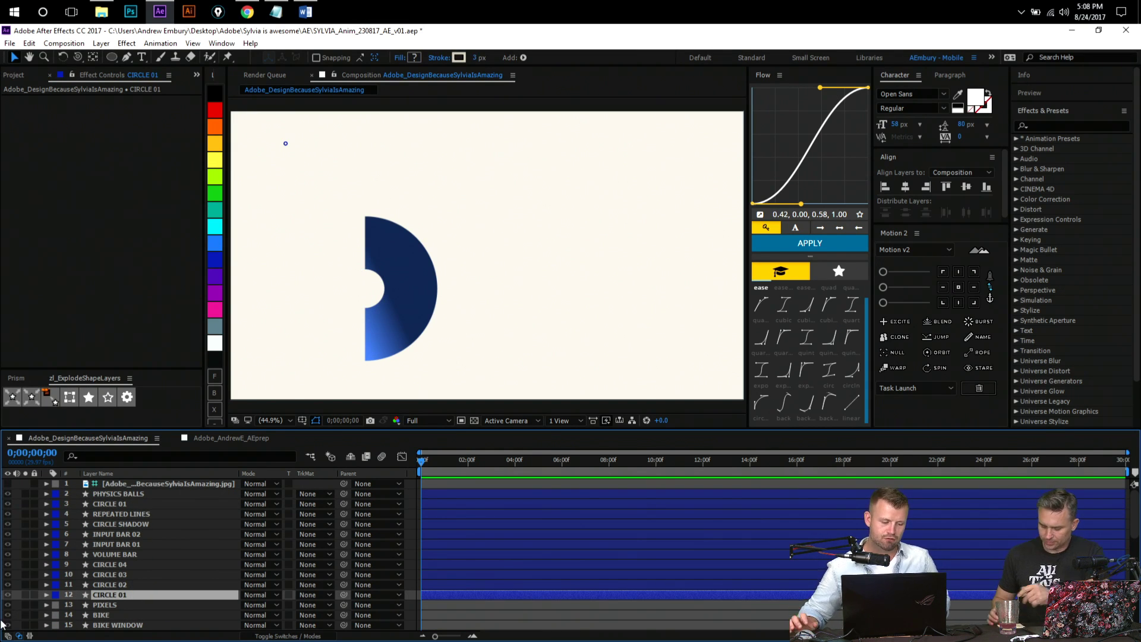
scroll(154, 550, down, 2)
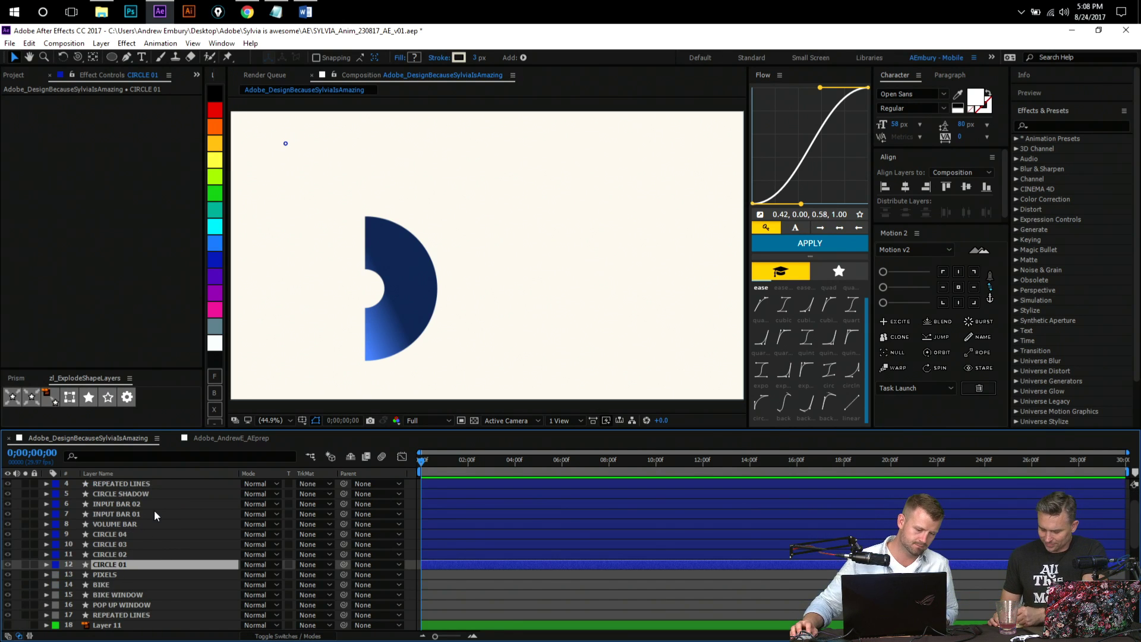
click(157, 495)
key(ctrl+d)
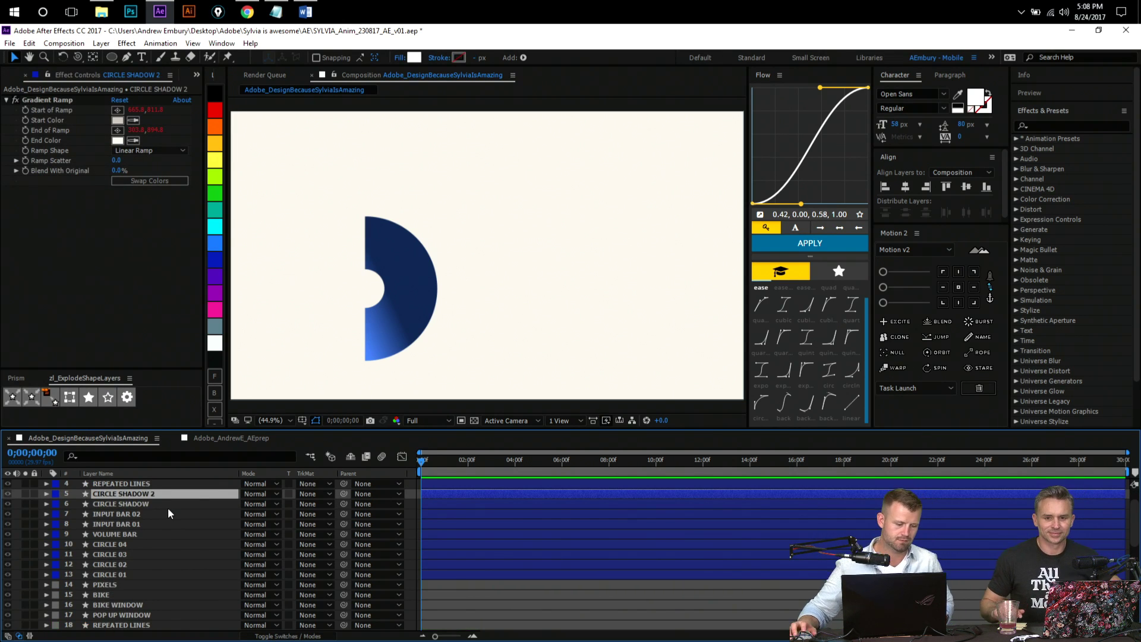
drag(119, 494, 180, 545)
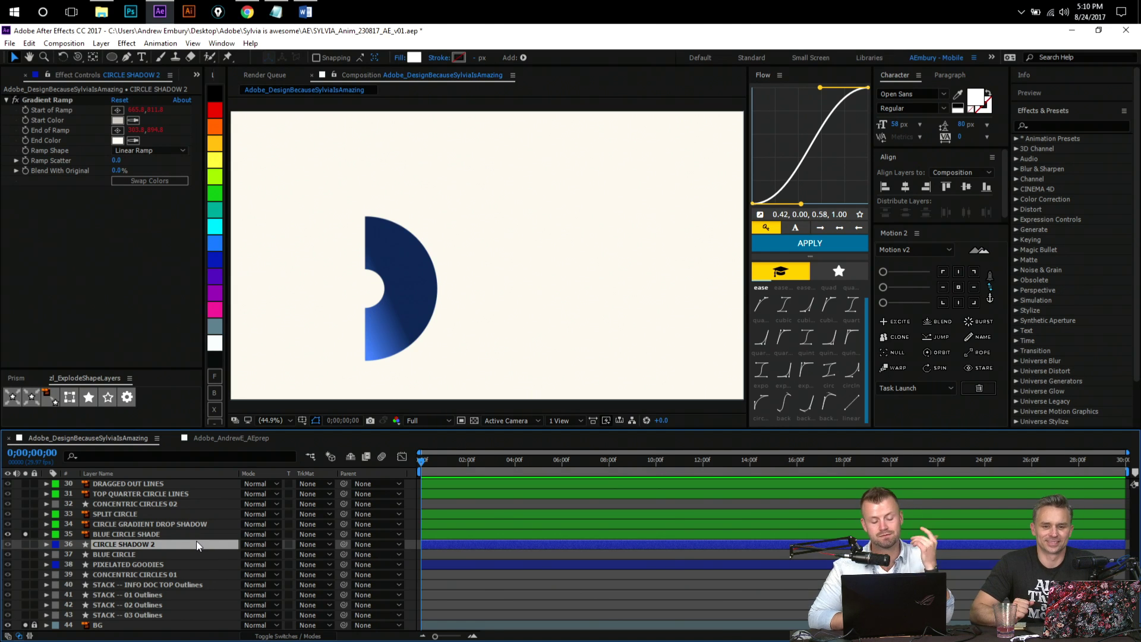
- Solo CIRCLE SHADOW 2 alongside BLUE CIRCLE SHADE and keep it selected at 50% magnification
click(135, 536)
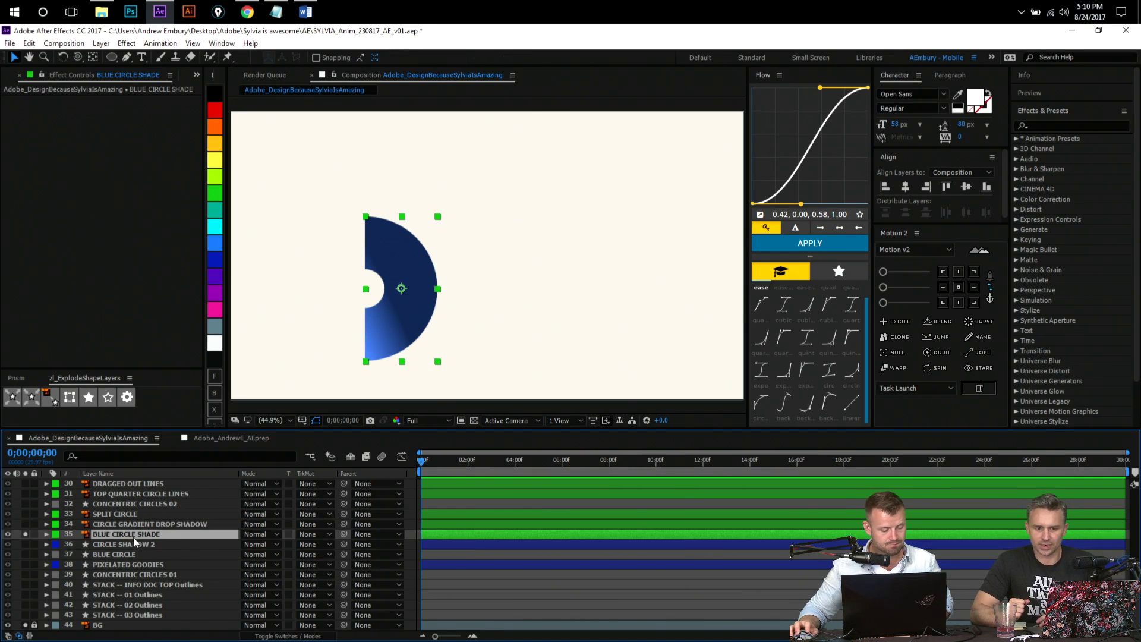
click(140, 544)
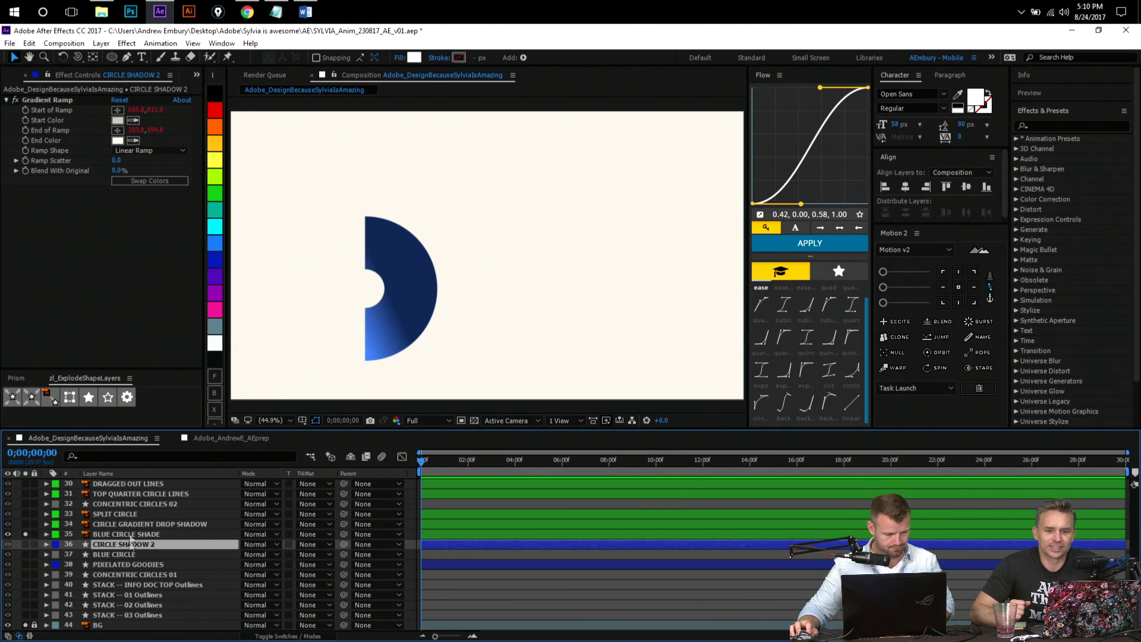
click(127, 535)
click(118, 544)
key(z)
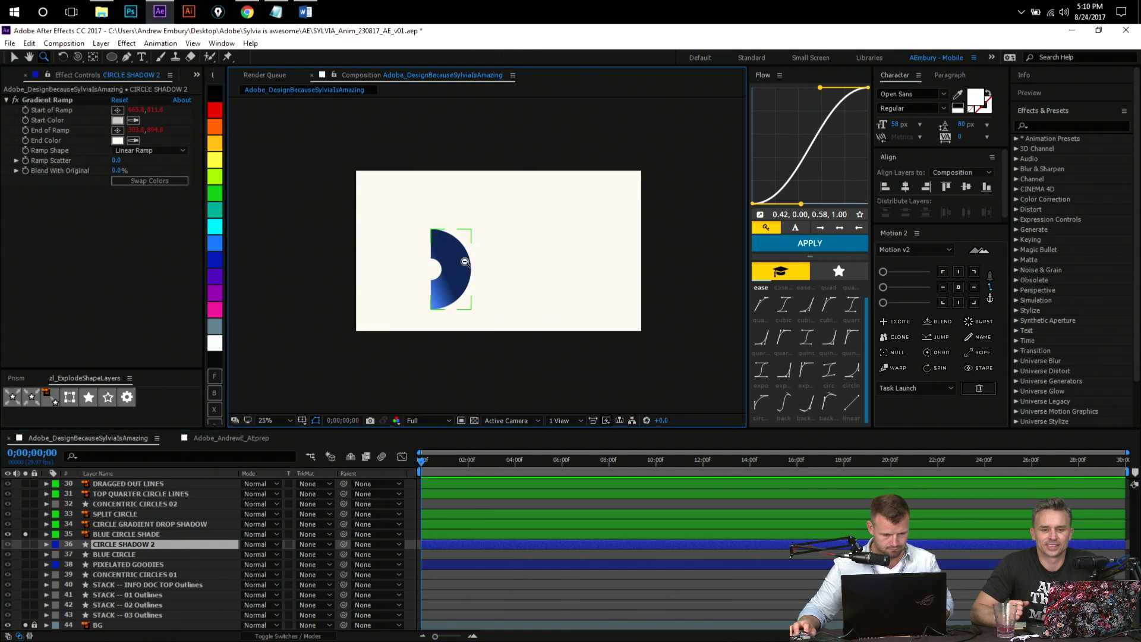
alt+click(513, 244)
click(26, 543)
click(430, 263)
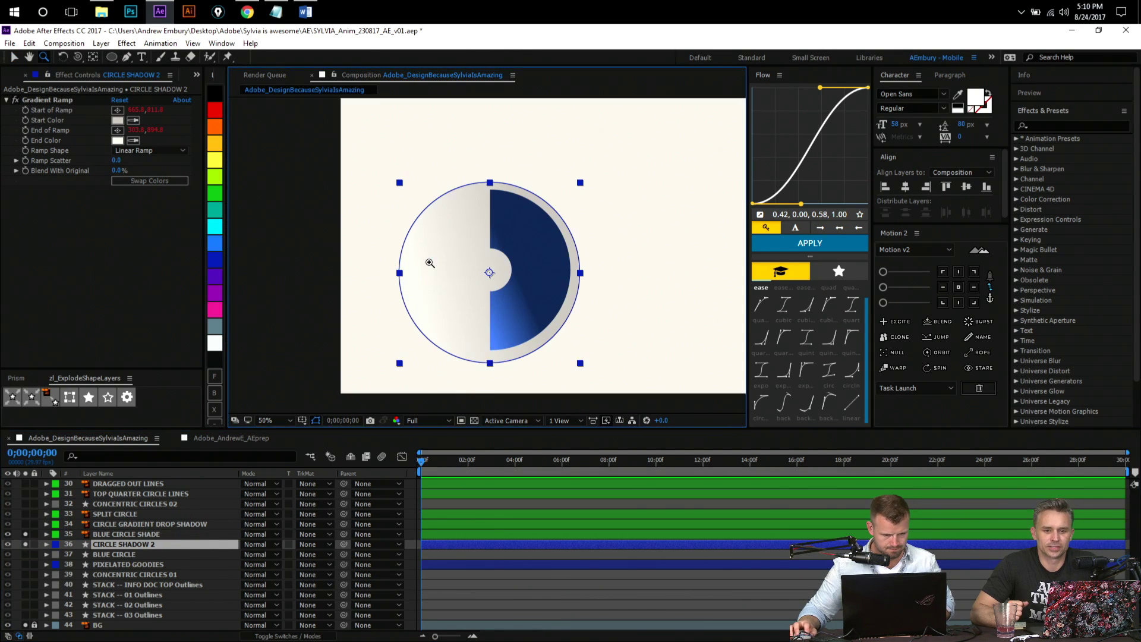
key(g)
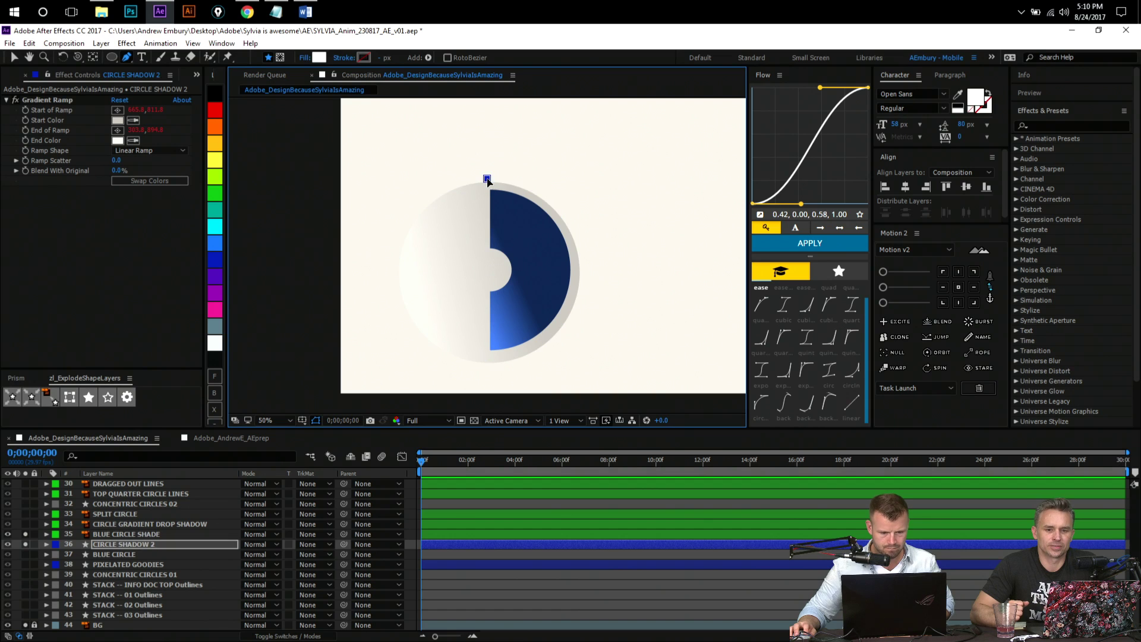
key(v)
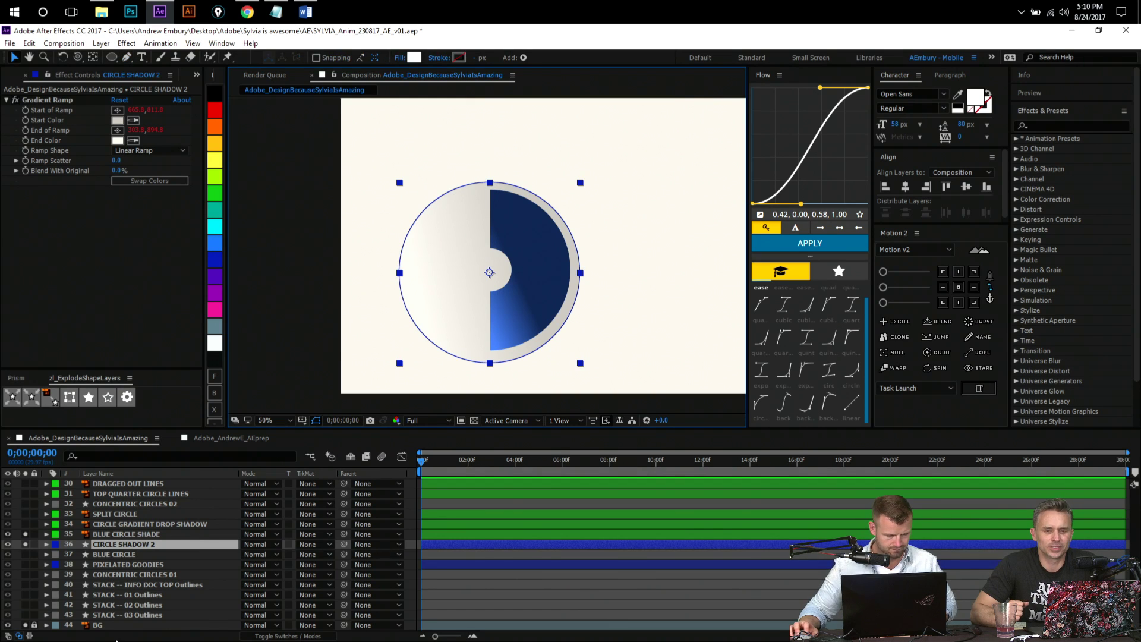
- Reveal the modified properties of CIRCLE SHADOW 2 and reduce its linked ellipse size to 548.3
key(u)
key(u)
scroll(156, 567, down, 1)
click(265, 553)
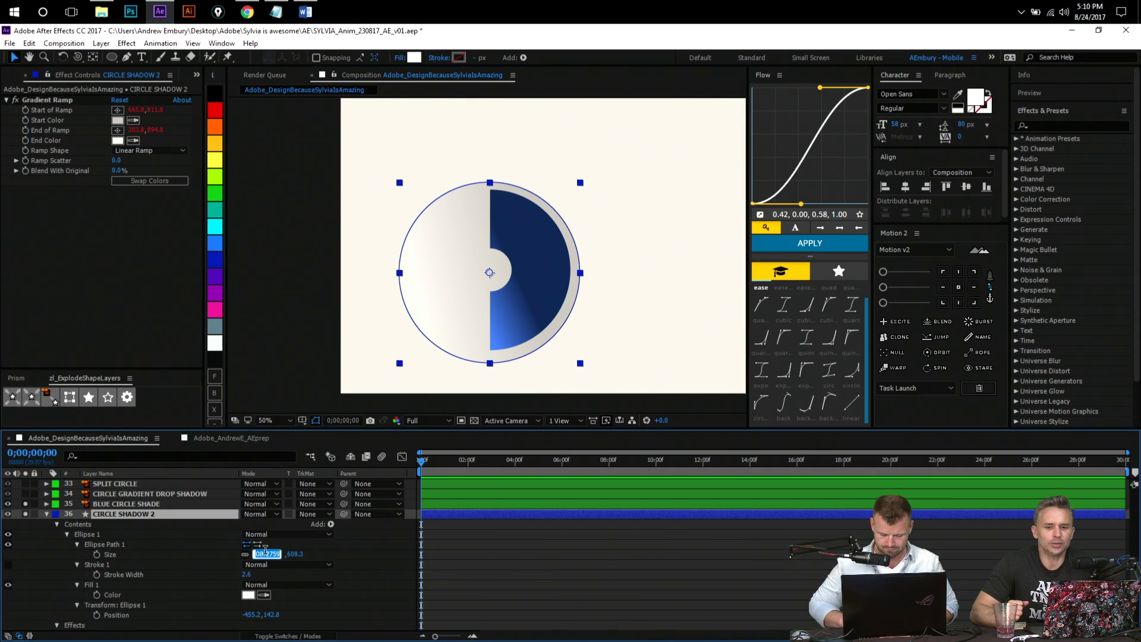
key(shift+Down)
key(shift+Down)
key(shift+Down)
key(shift+Down)
key(shift+Down)
key(shift+Down)
key(shift+Down)
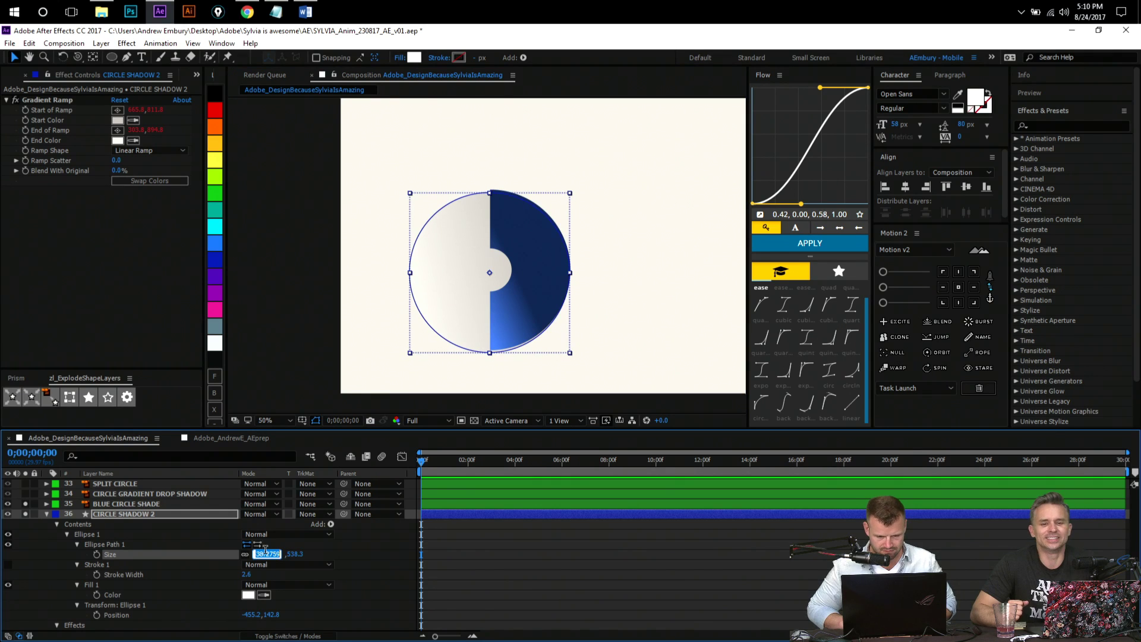
key(shift+Up)
key(Return)
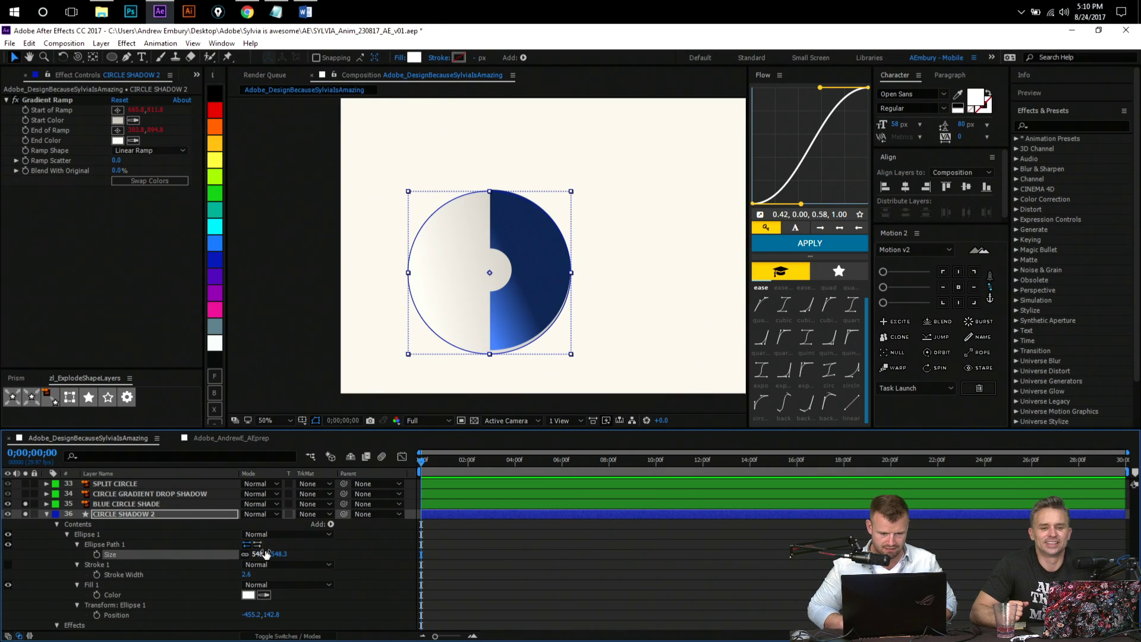
- Nudge CIRCLE SHADOW 2 about 8 px up and 2 px right to align it with the blue half circle
click(715, 223)
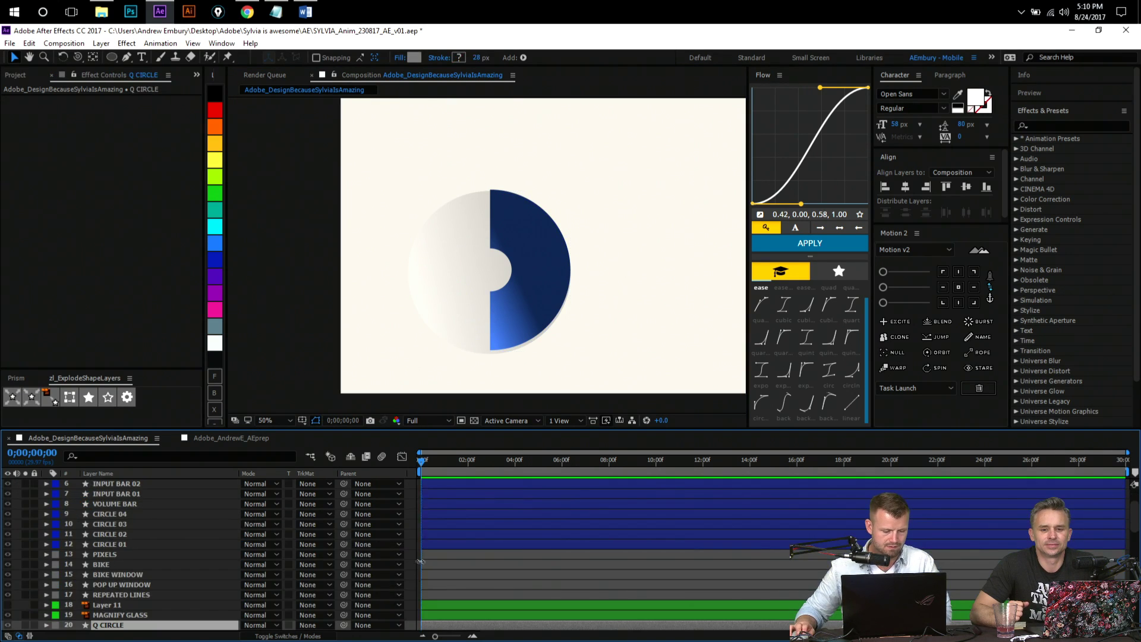
key(space)
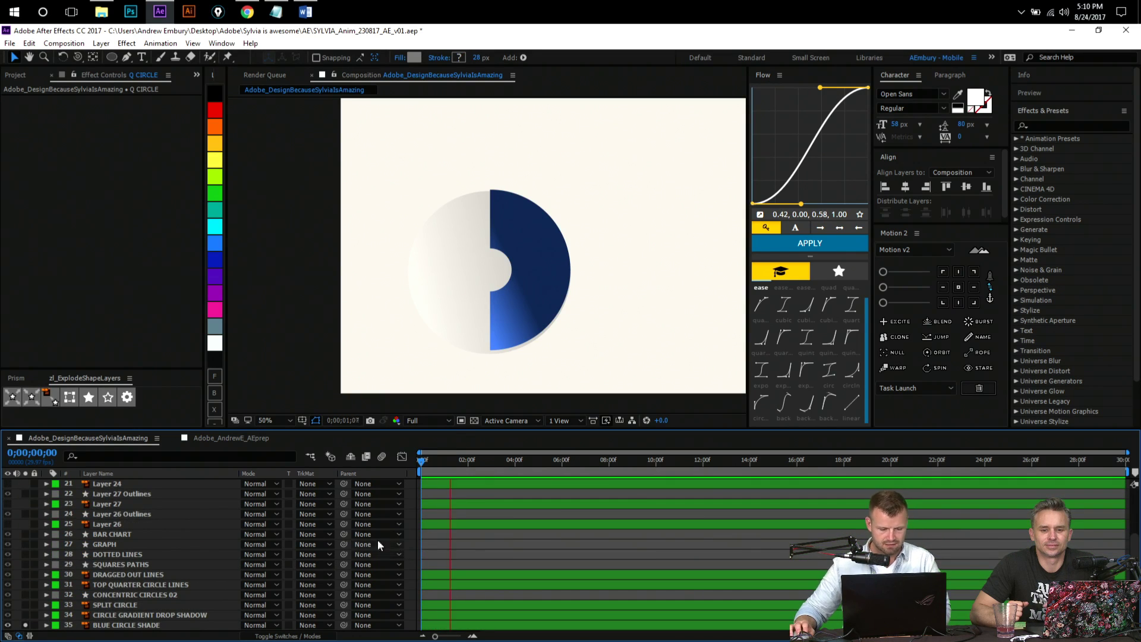
scroll(377, 539, down, 4)
key(space)
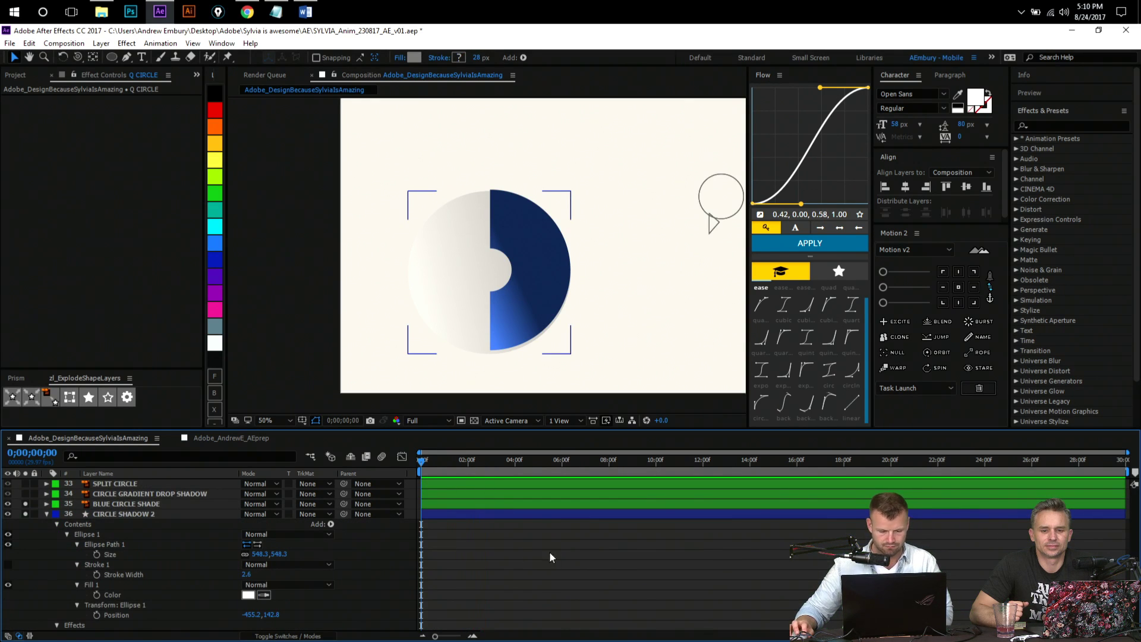
click(430, 514)
key(space)
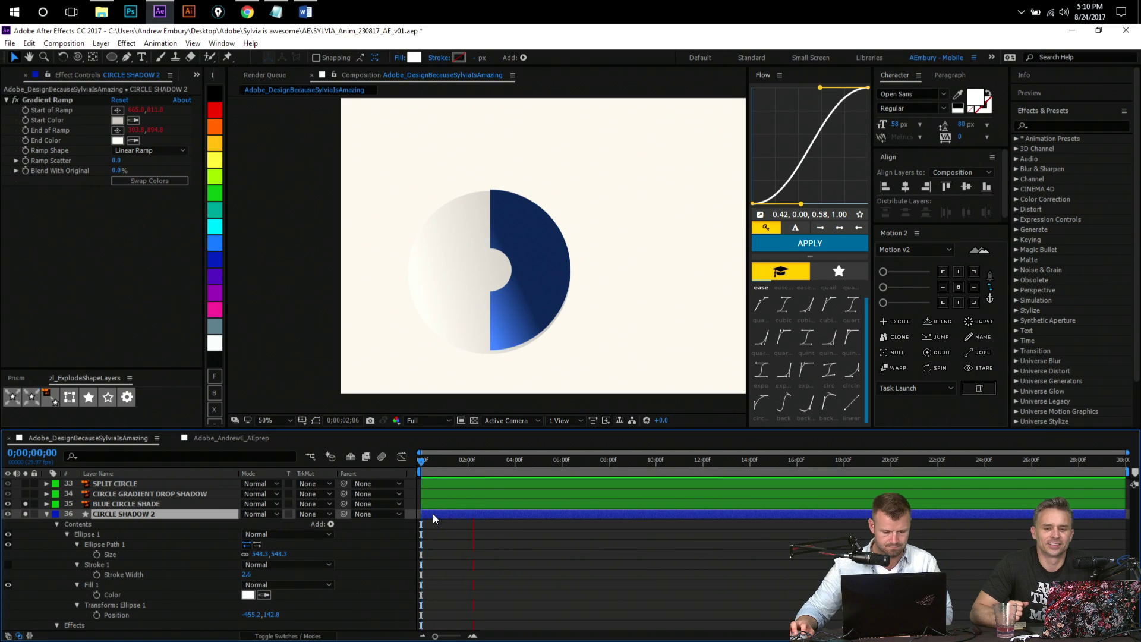
key(space)
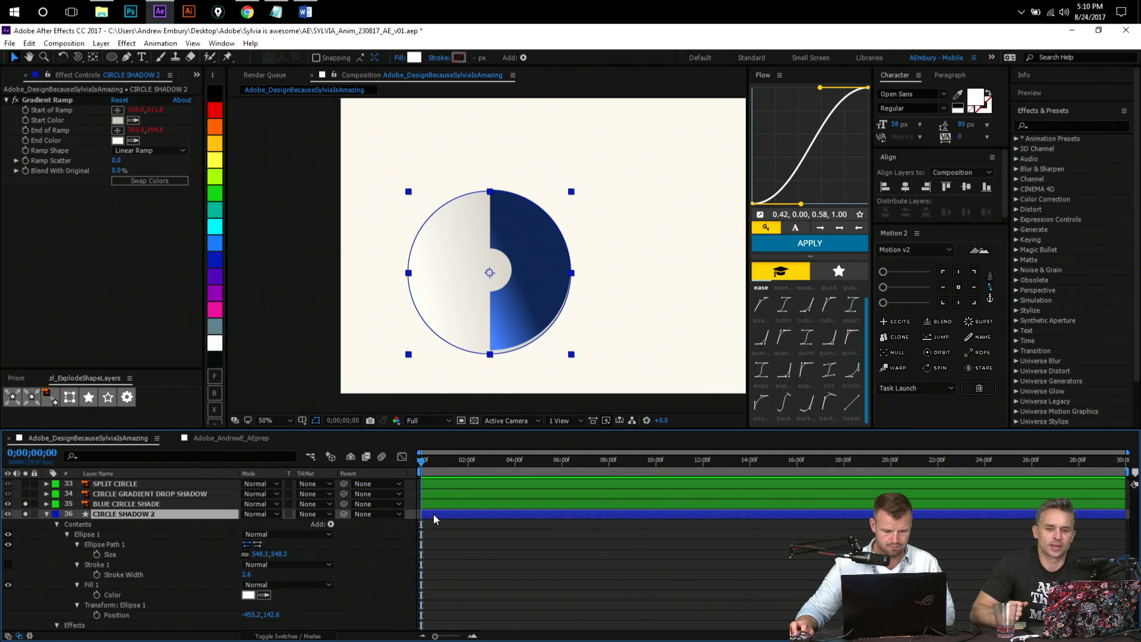
key(Up)
key(Up)
key(Up)
key(Up)
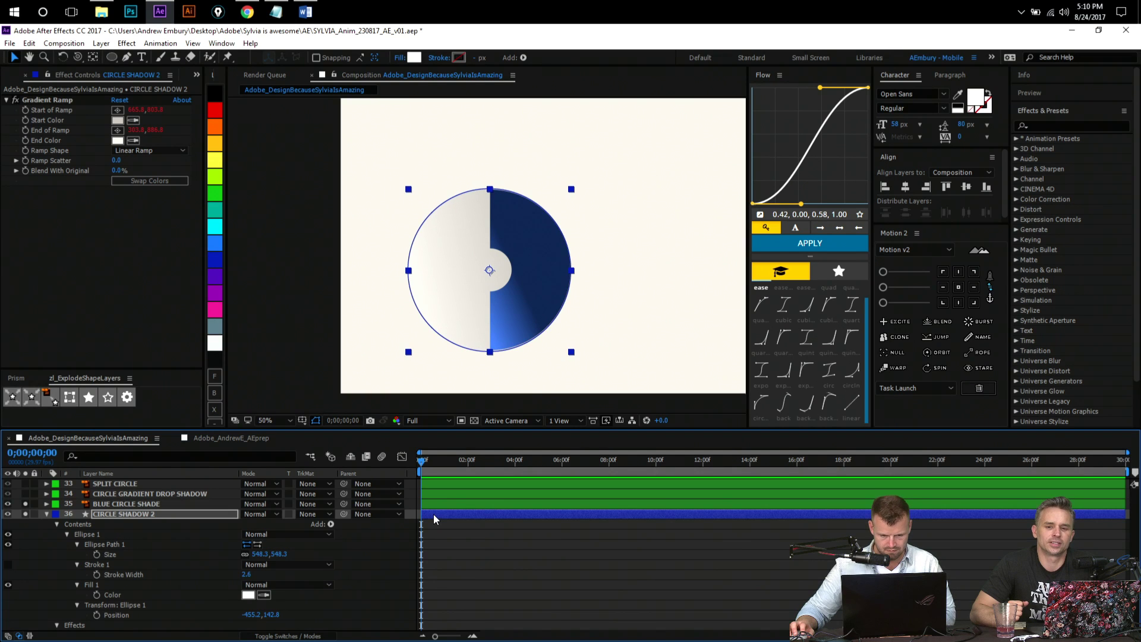
key(Right)
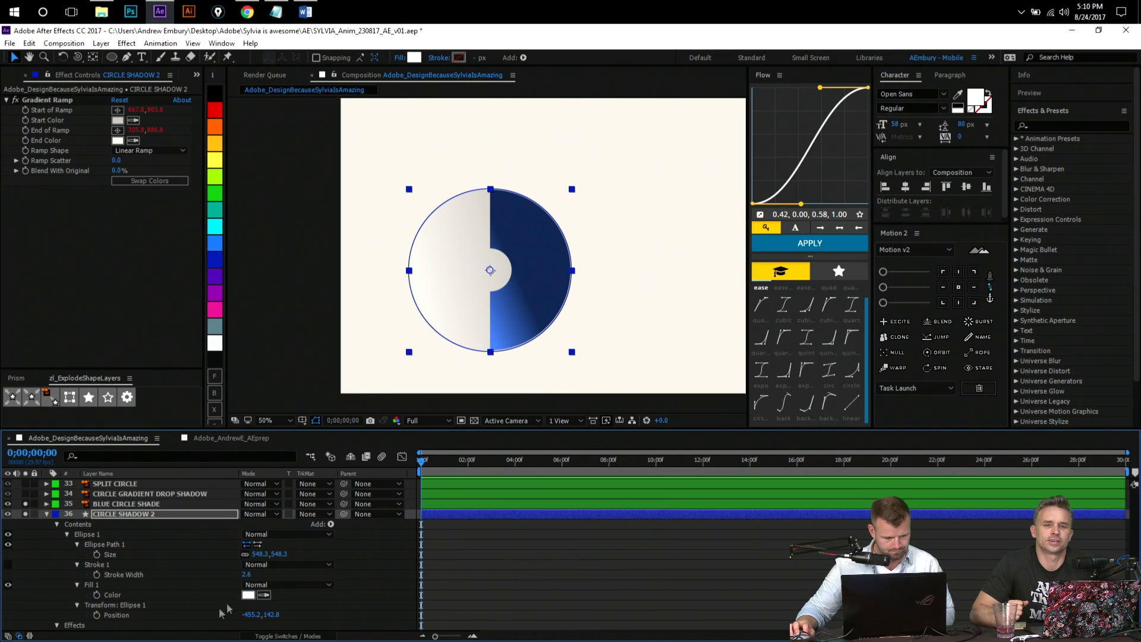
- Reduce the linked ellipse size of CIRCLE SHADOW 2 to 542.3
click(255, 553)
key(Down)
key(Down)
key(Down)
key(Down)
key(Down)
key(Down)
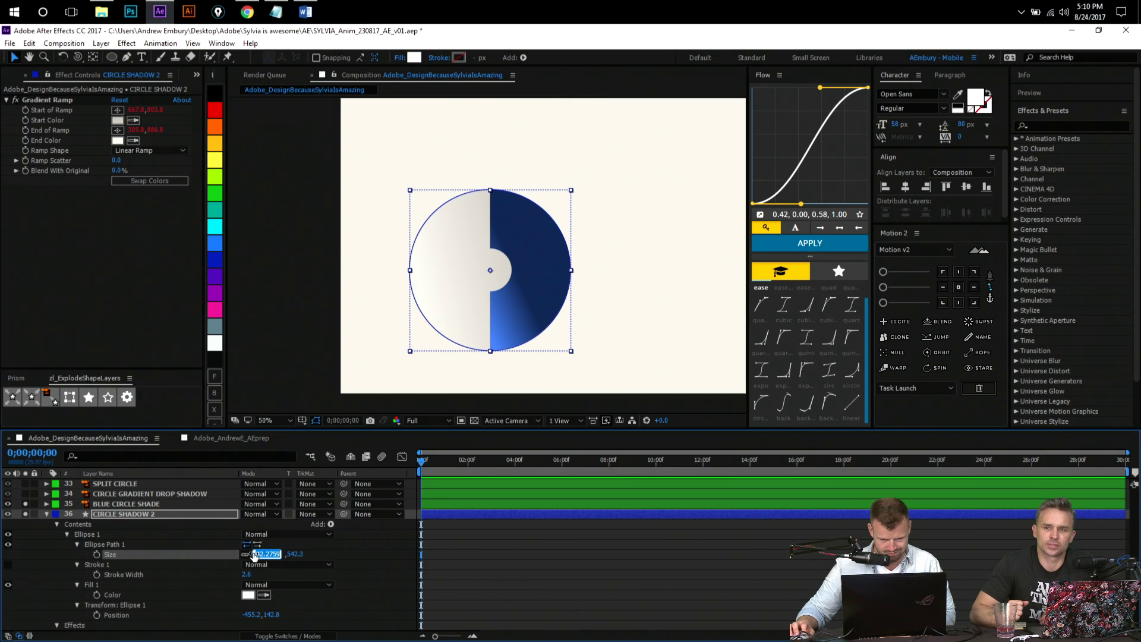
click(466, 557)
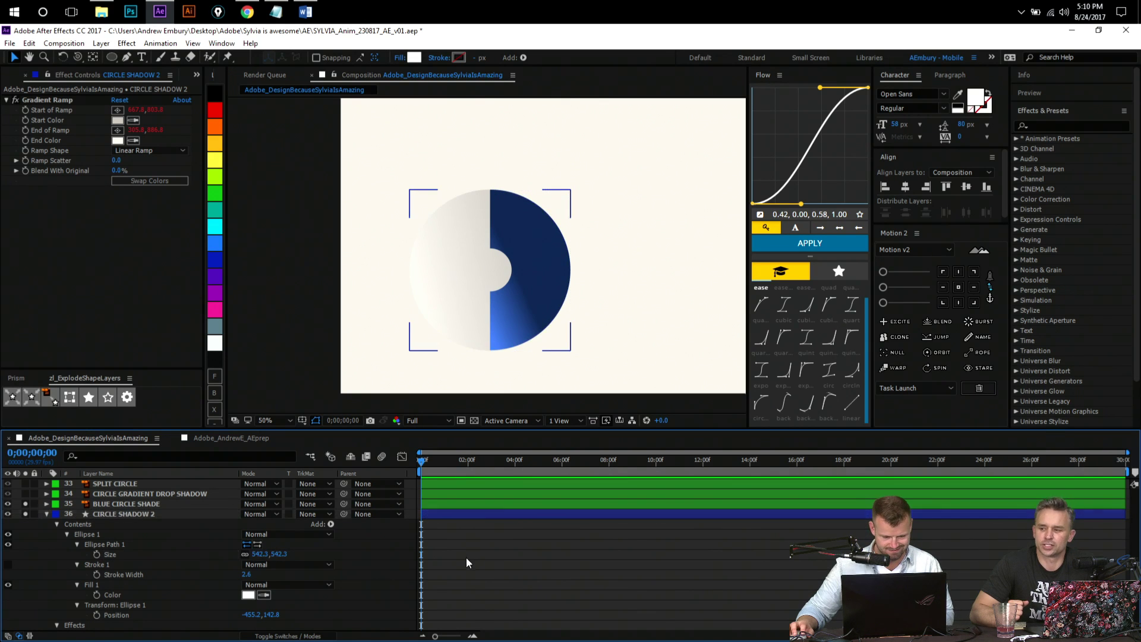
- Examine at 200% magnification how the lower edge of CIRCLE SHADOW 2 lines up with BLUE CIRCLE SHADE
click(457, 513)
key(z)
click(510, 285)
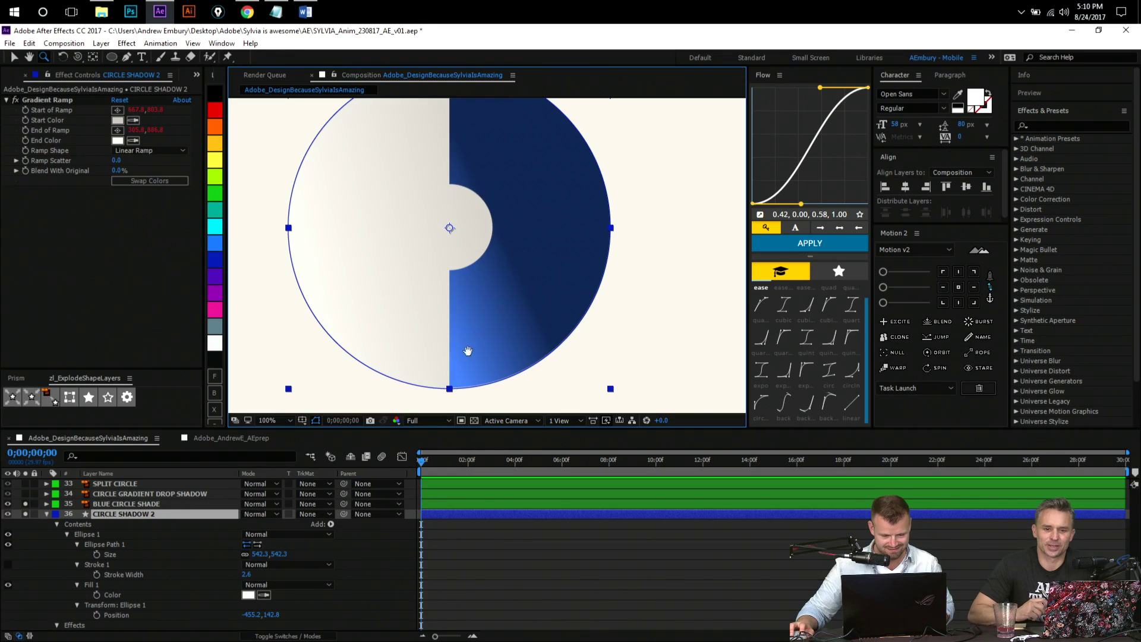
drag(468, 351, 458, 382)
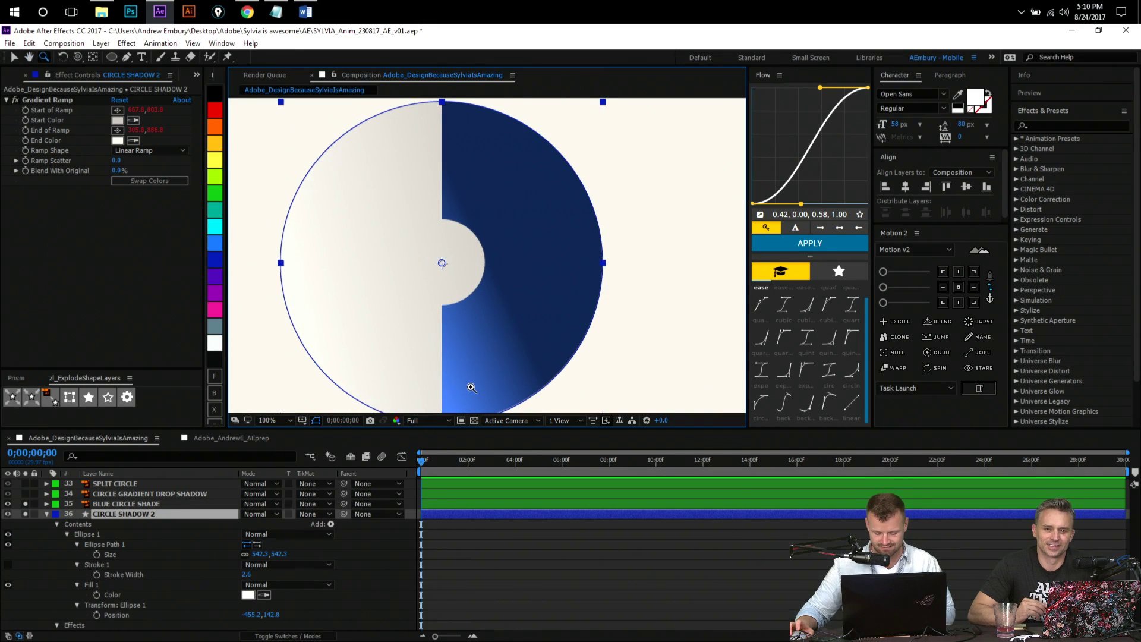
drag(451, 332, 473, 298)
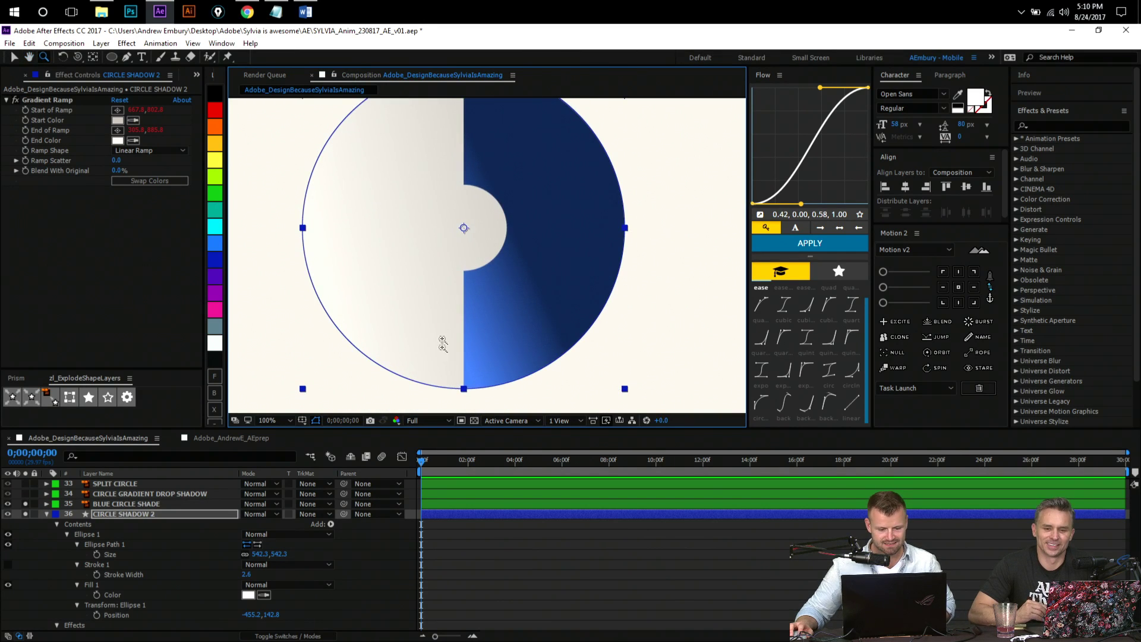
click(462, 421)
click(463, 421)
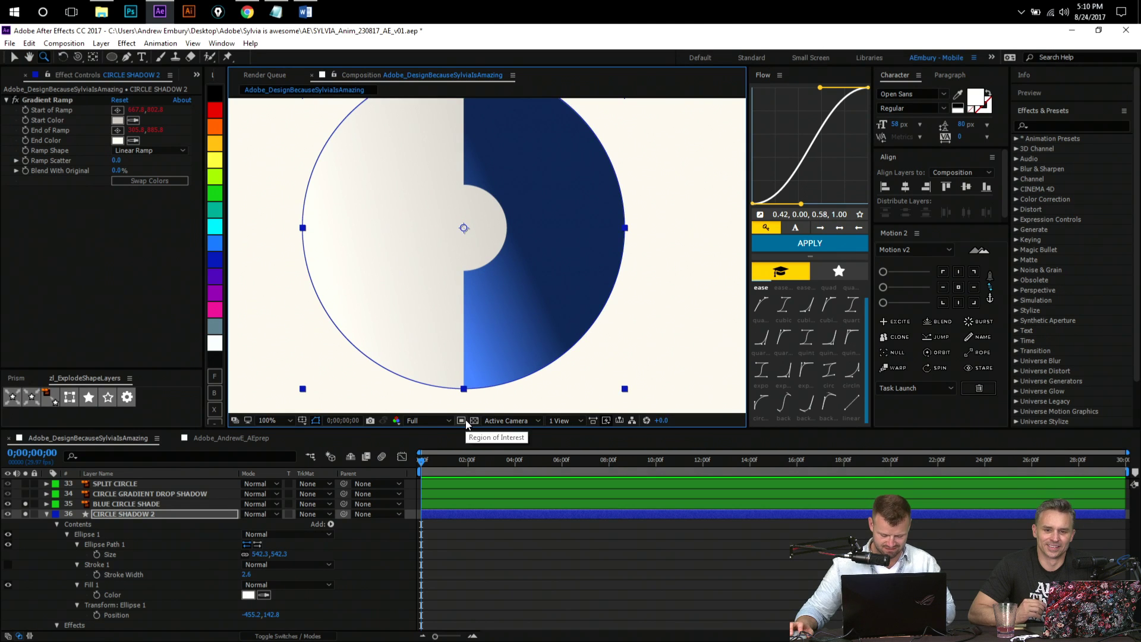
click(444, 371)
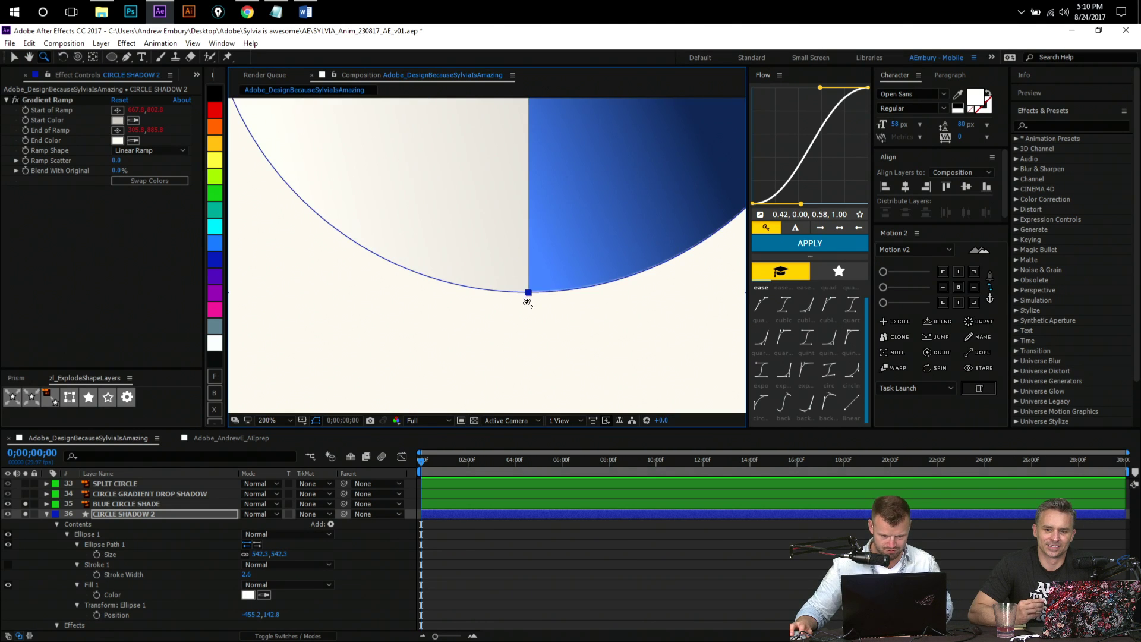
- Try an ellipse size of 0 on CIRCLE SHADOW 2 and undo it
click(277, 553)
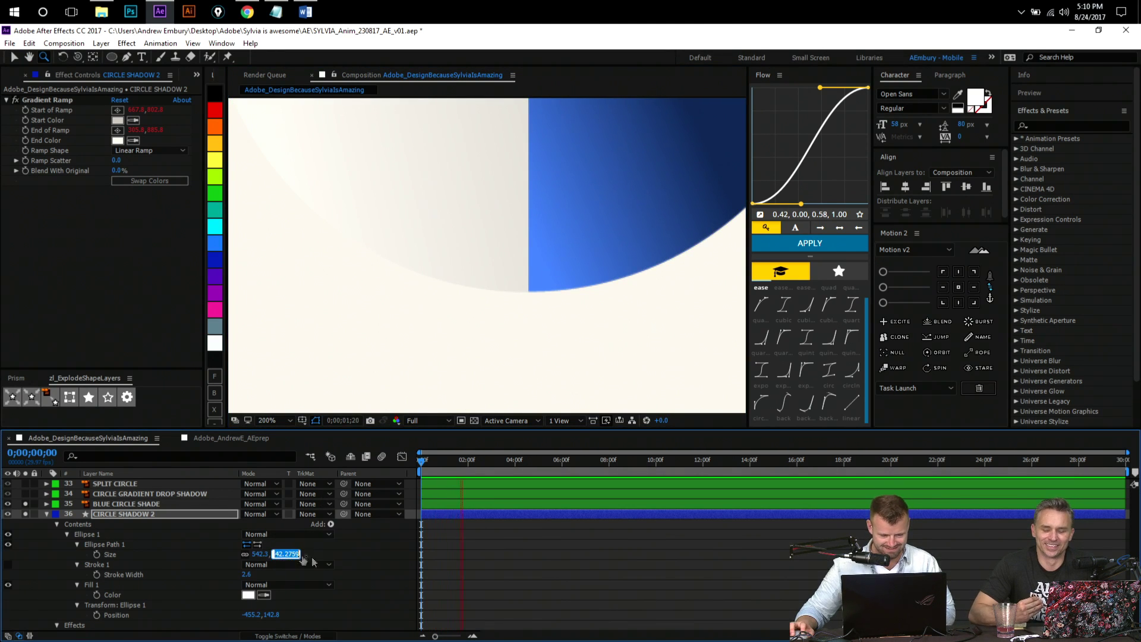
text(0)
key(Return)
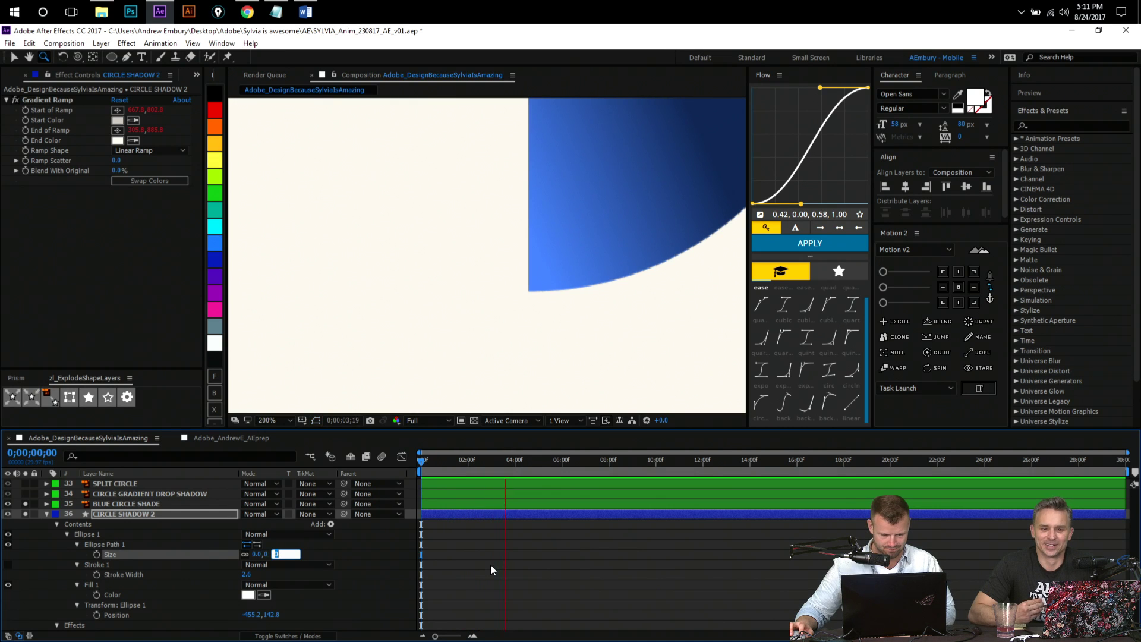
click(490, 565)
key(ctrl+z)
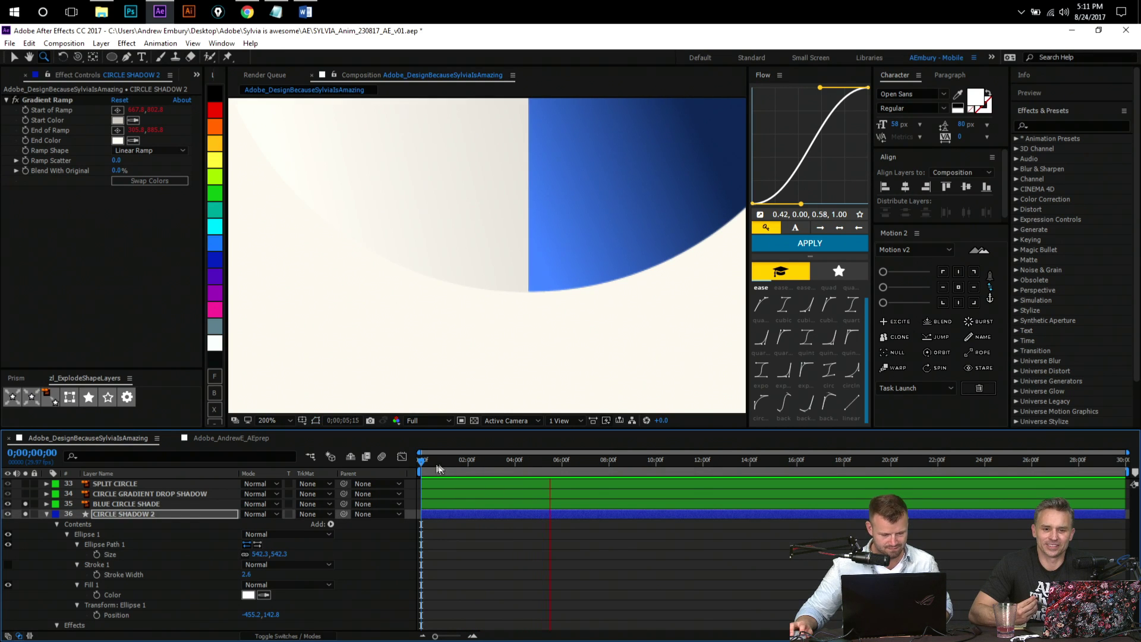
- Fine-tune the linked ellipse size of CIRCLE SHADOW 2 to 540.7
click(277, 554)
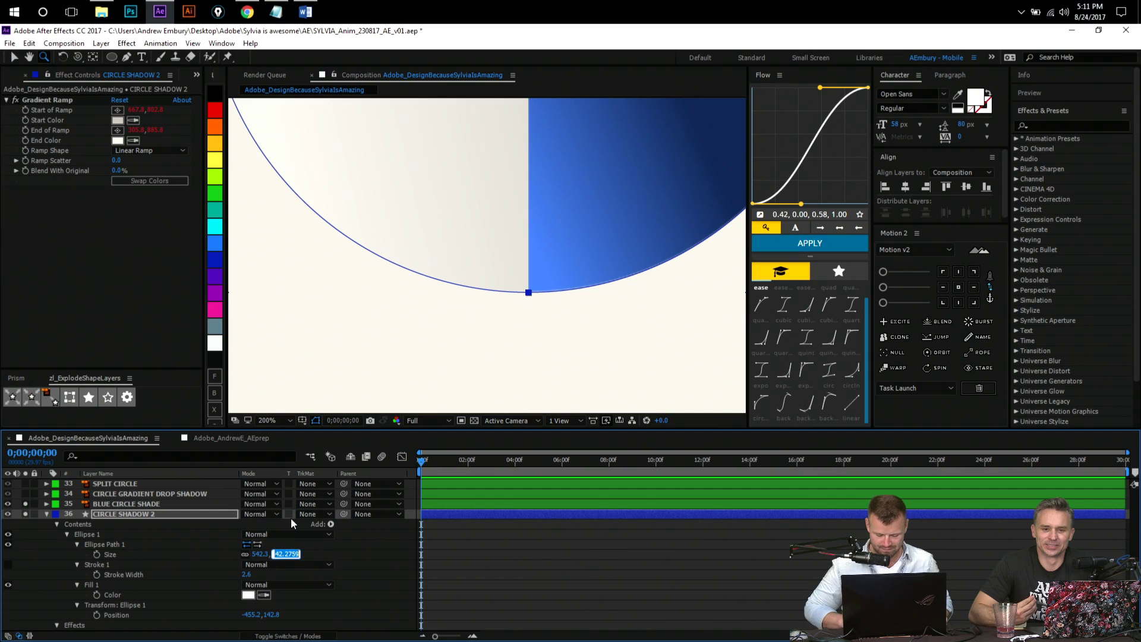
key(Down)
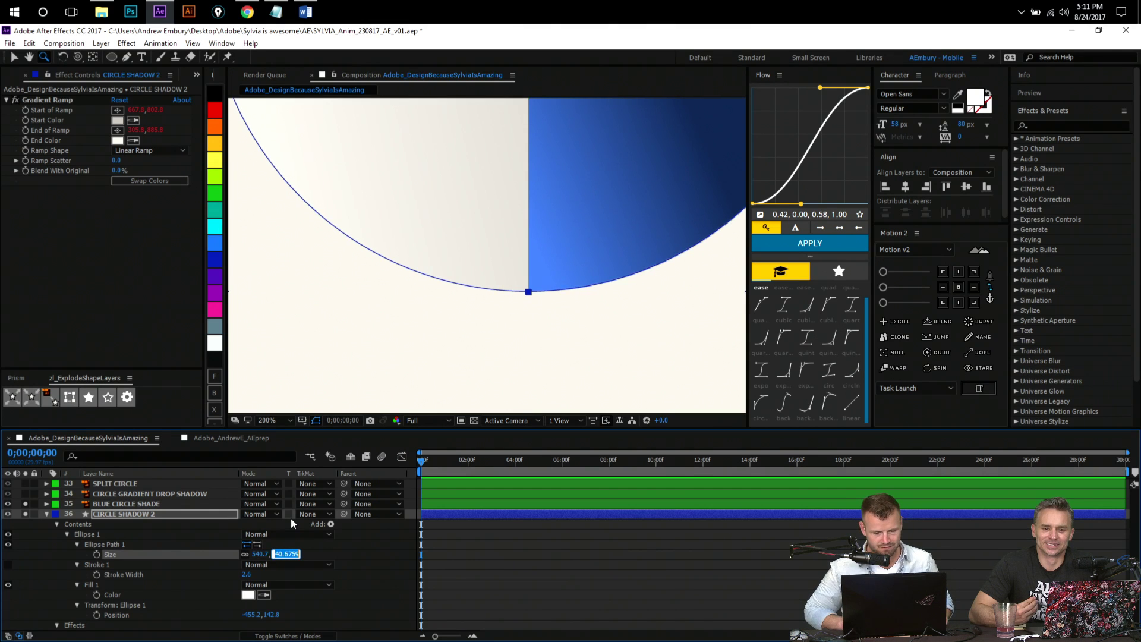
key(Return)
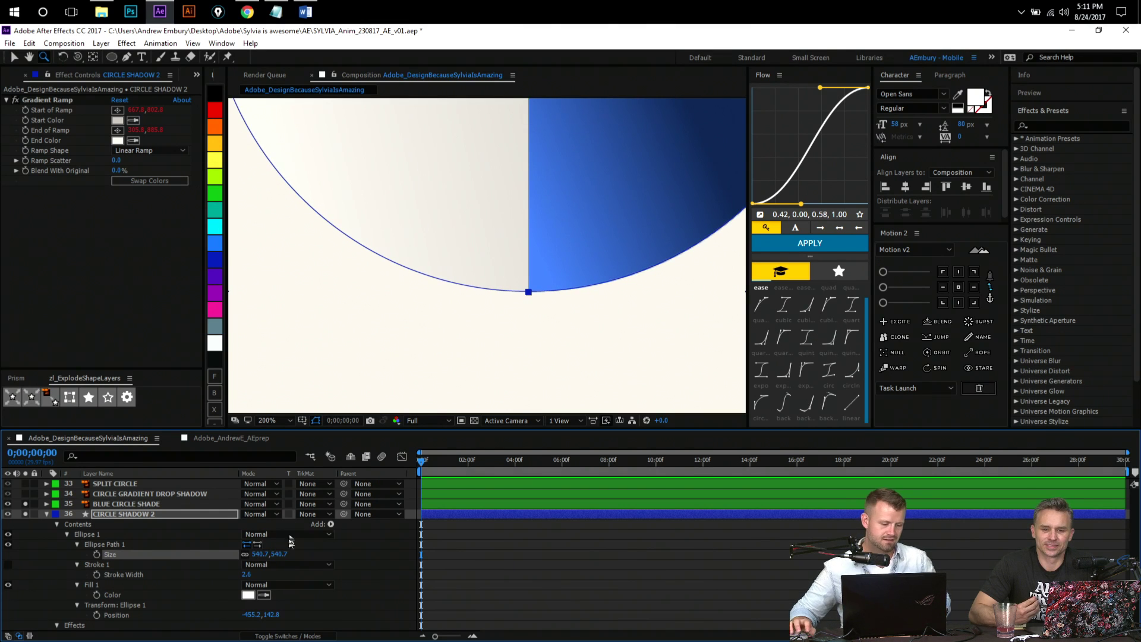
- Nudge the ellipse position of CIRCLE SHADOW 2 down to -455.2, 143.3 to match the upper edge of BLUE CIRCLE SHADE
scroll(448, 247, down, 2)
drag(501, 148, 454, 193)
scroll(491, 217, up, 4)
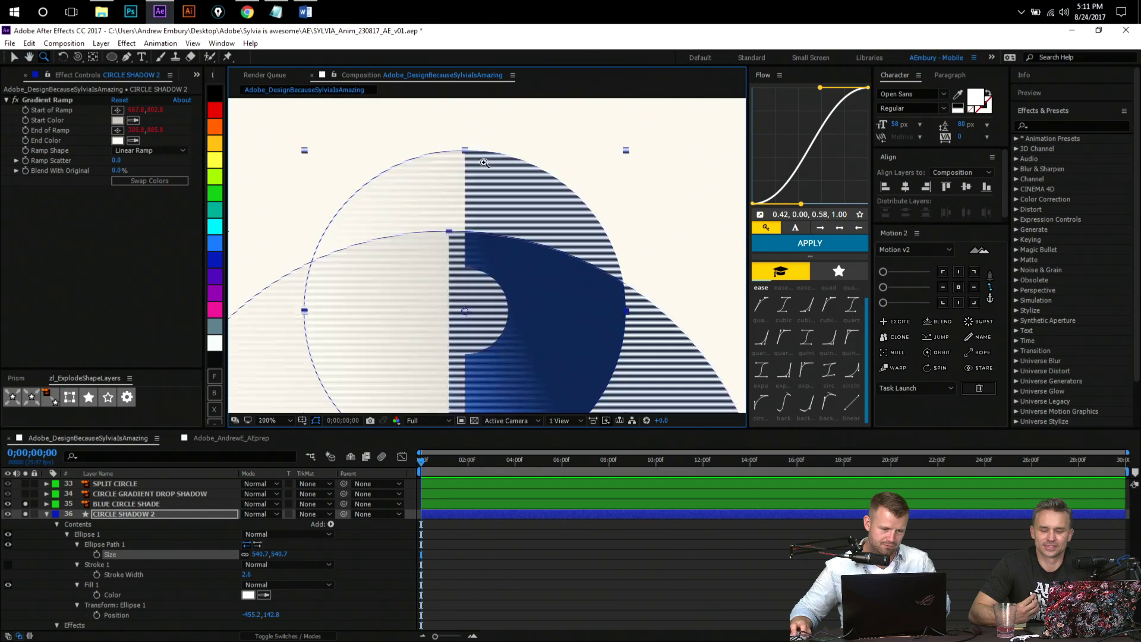
key(Down)
key(z)
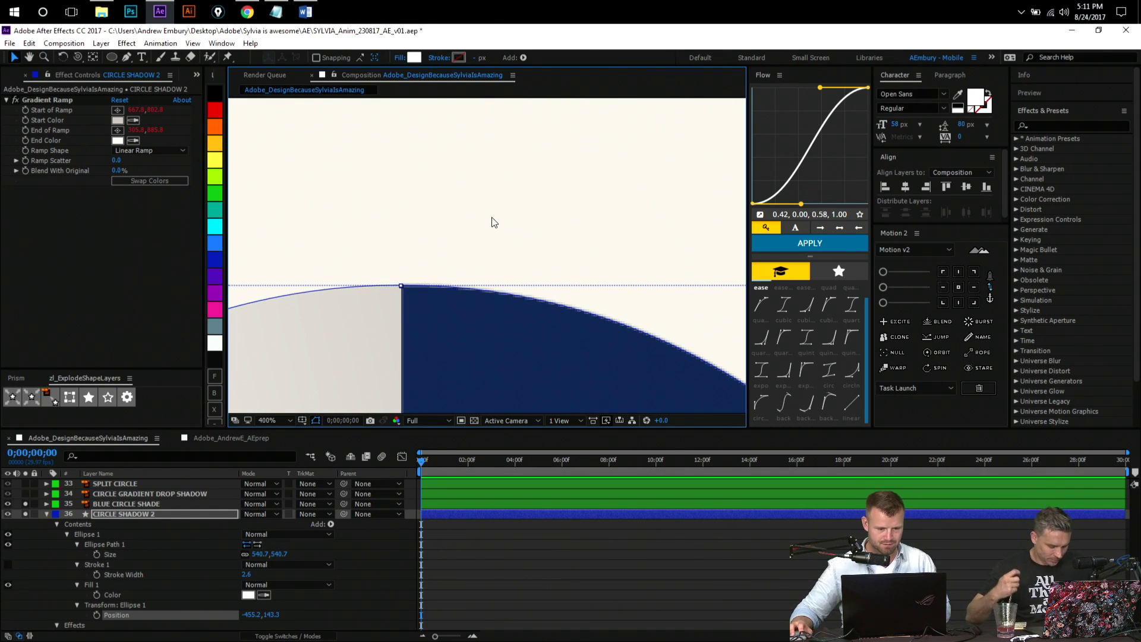
scroll(464, 333, down, 6)
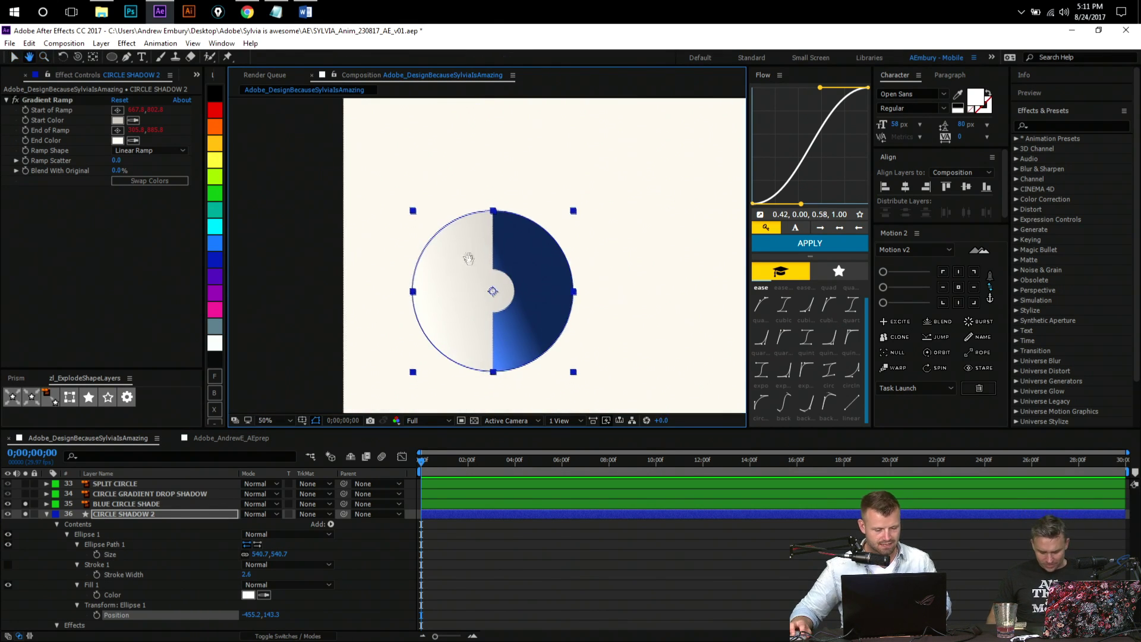
drag(467, 309, 453, 264)
- Place the Gradient Ramp start of CIRCLE SHADOW 2 just outside the circle's right edge and its end near the bottom edge
key(g)
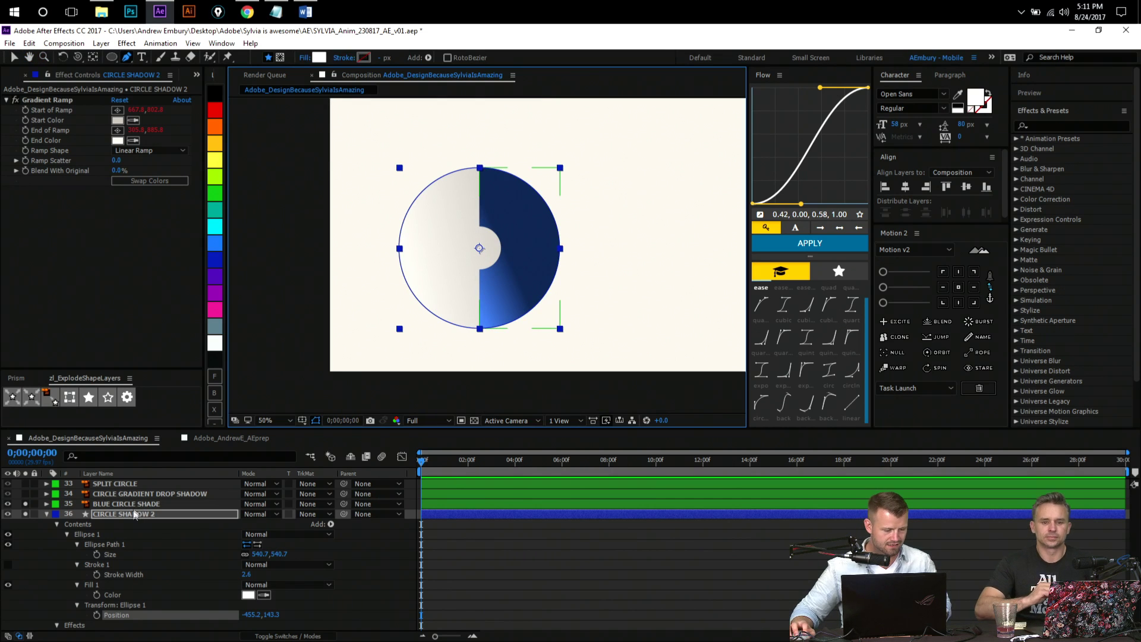
click(148, 515)
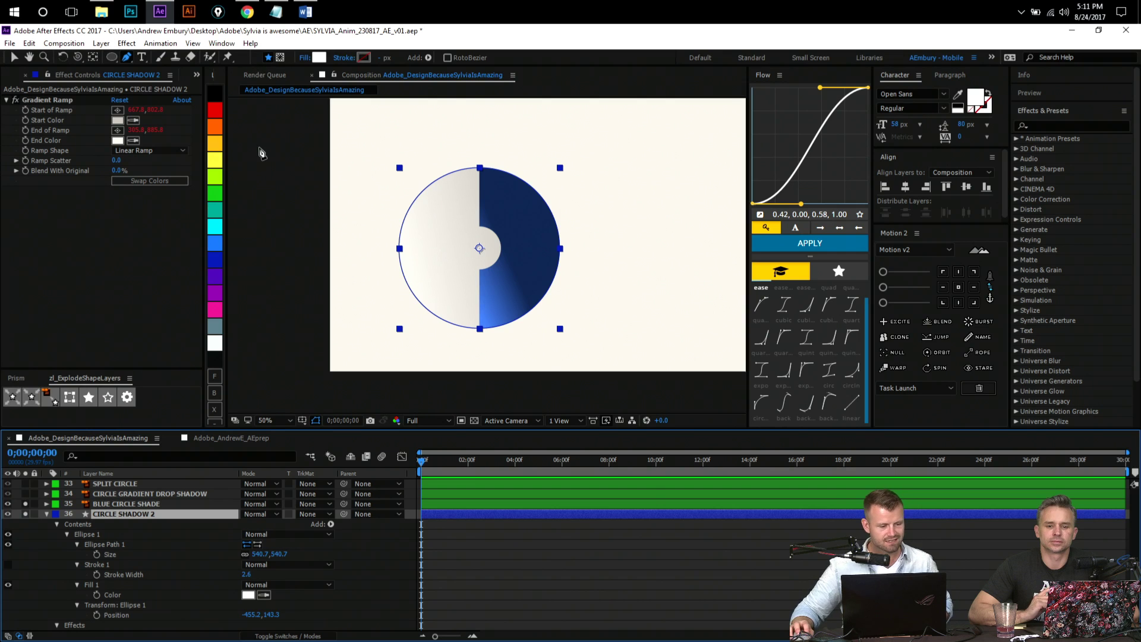
click(113, 107)
click(92, 102)
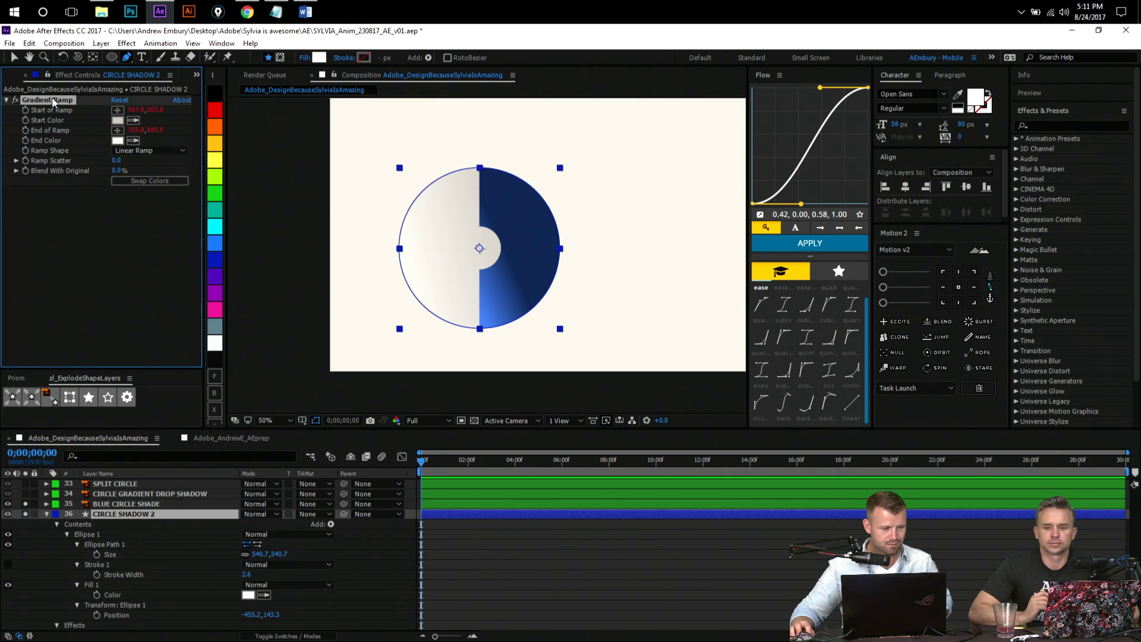
key(v)
drag(529, 290, 583, 245)
drag(421, 315, 457, 329)
key(z)
click(534, 289)
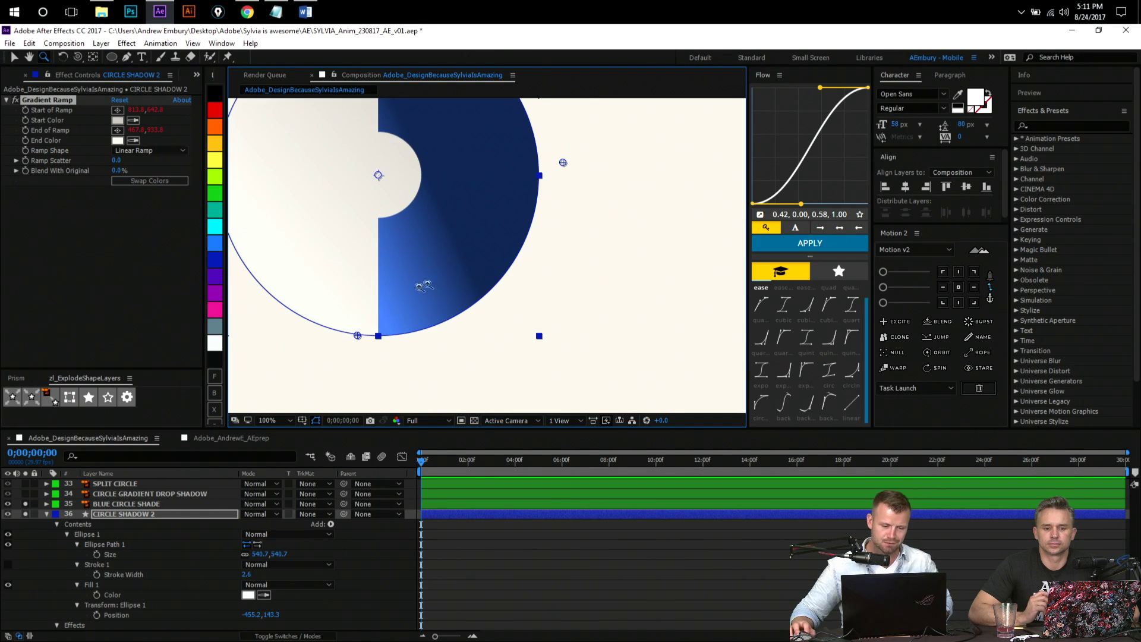
- Sample the Gradient Ramp start colour from the circle's dark side and the end colour from the bright blue of BLUE CIRCLE SHADE
click(133, 120)
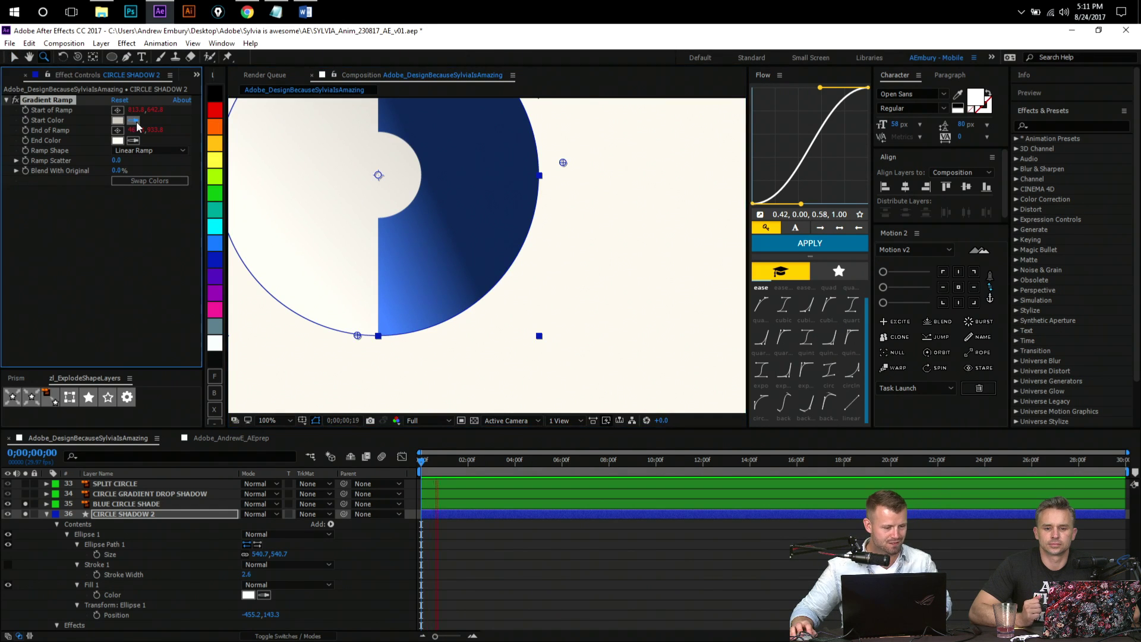
click(535, 133)
click(532, 247)
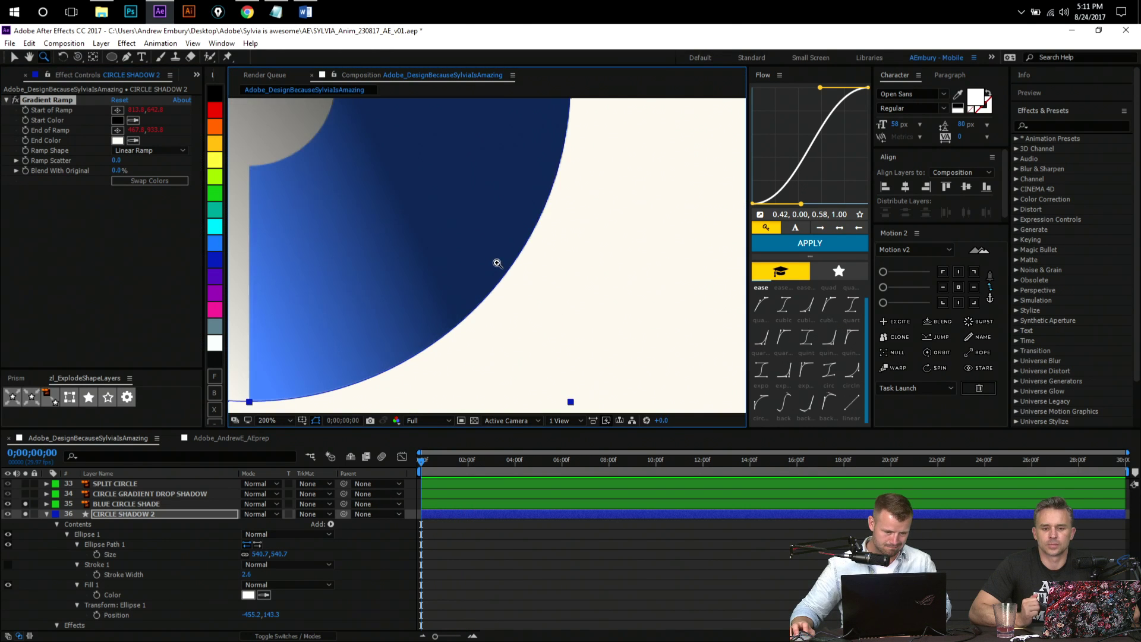
drag(496, 260, 554, 228)
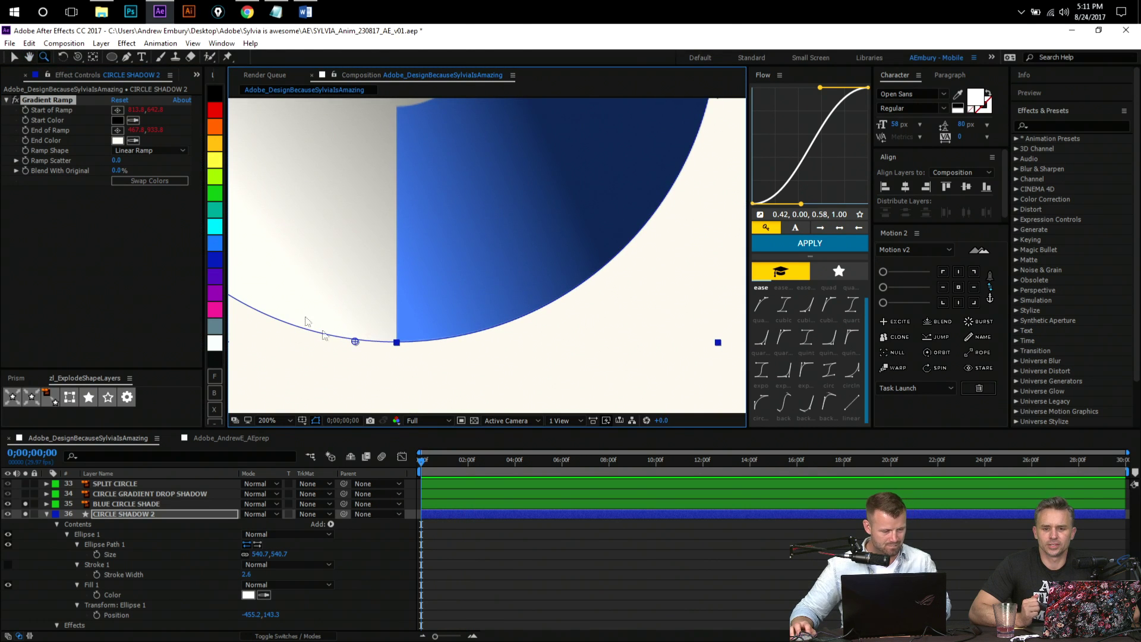
click(133, 140)
click(404, 329)
- Move the ramp's end just inside the circle's bottom edge and its start inside the lower-right part of the circle
key(comma)
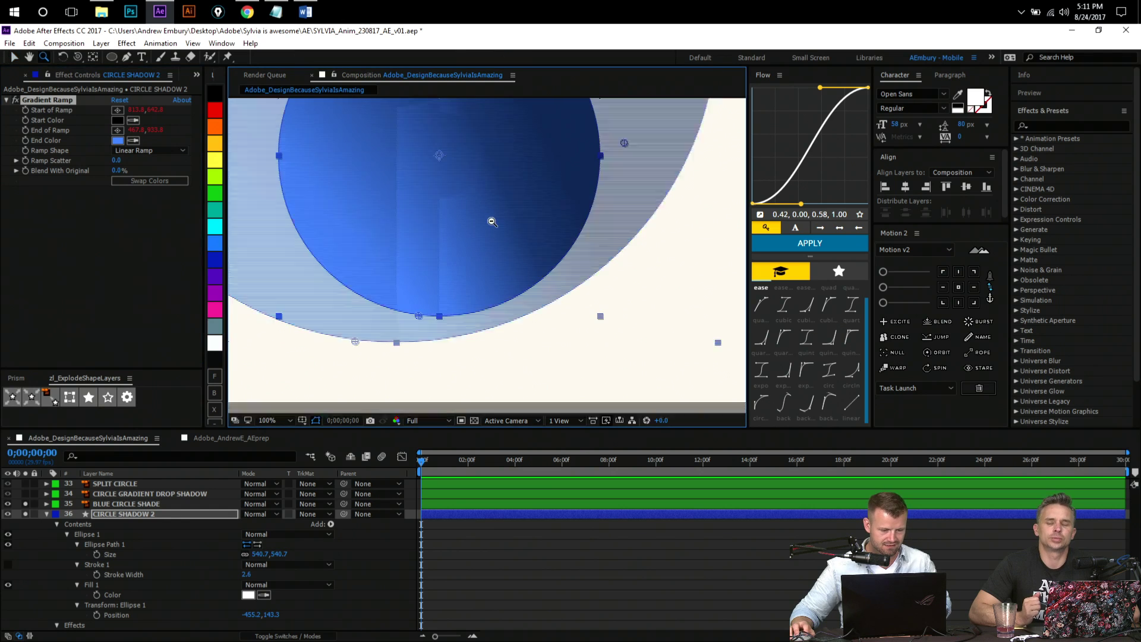
drag(418, 316, 439, 303)
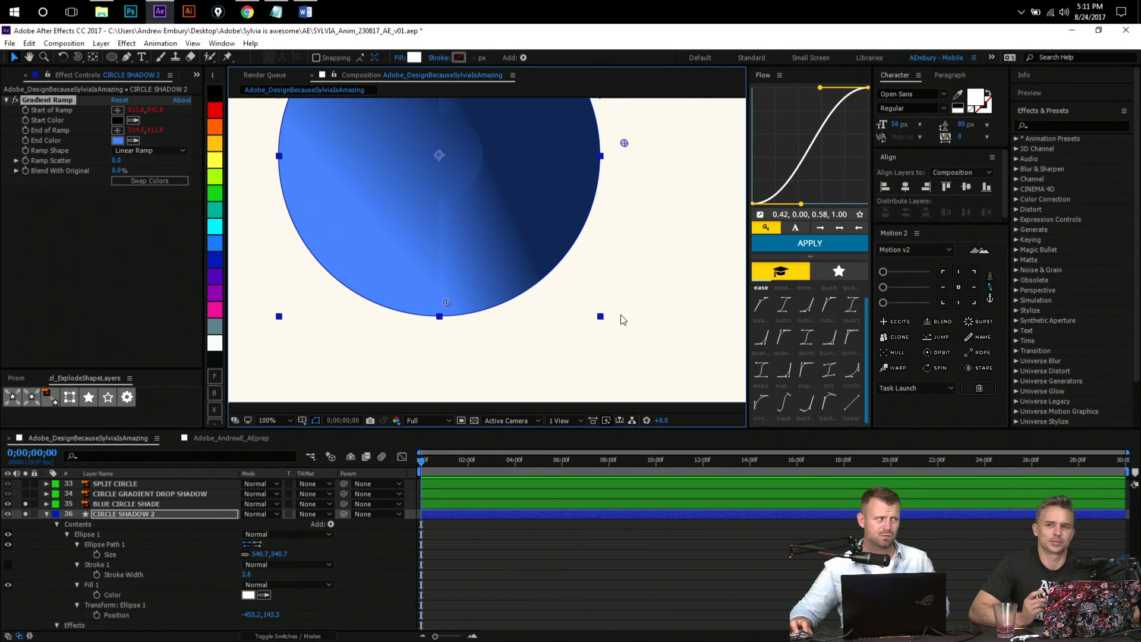
key(z)
click(479, 233)
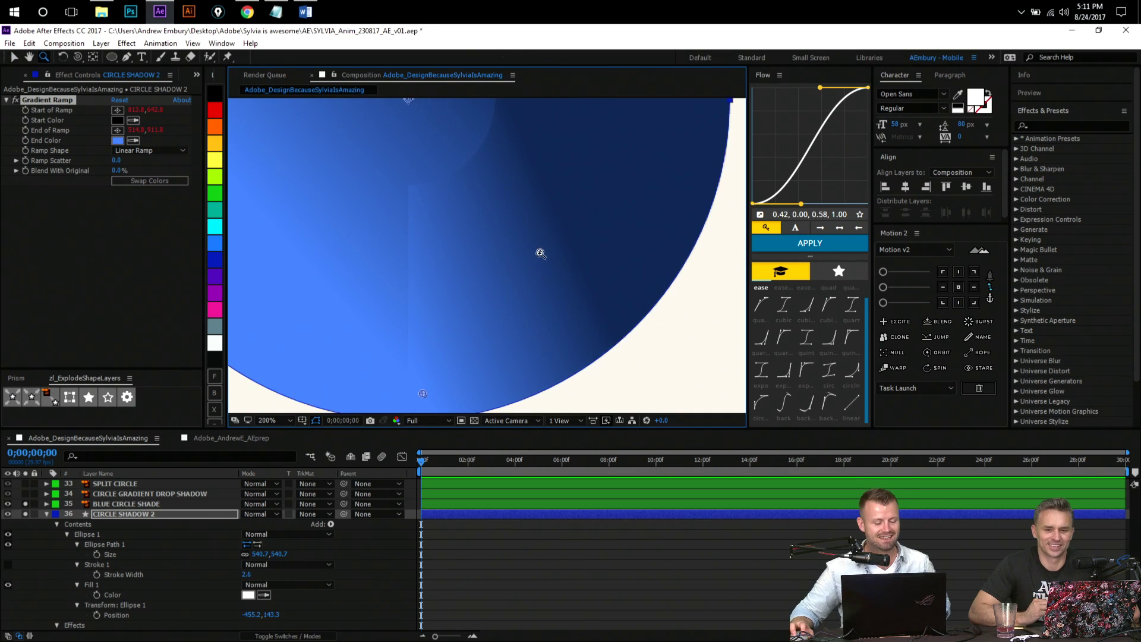
alt+click(536, 249)
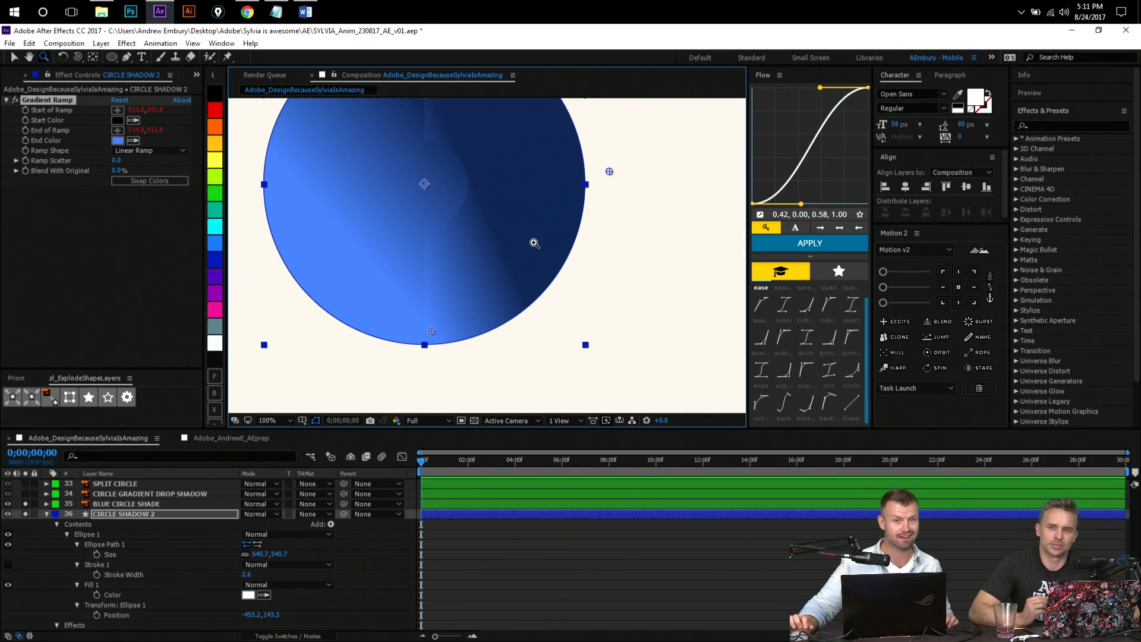
key(v)
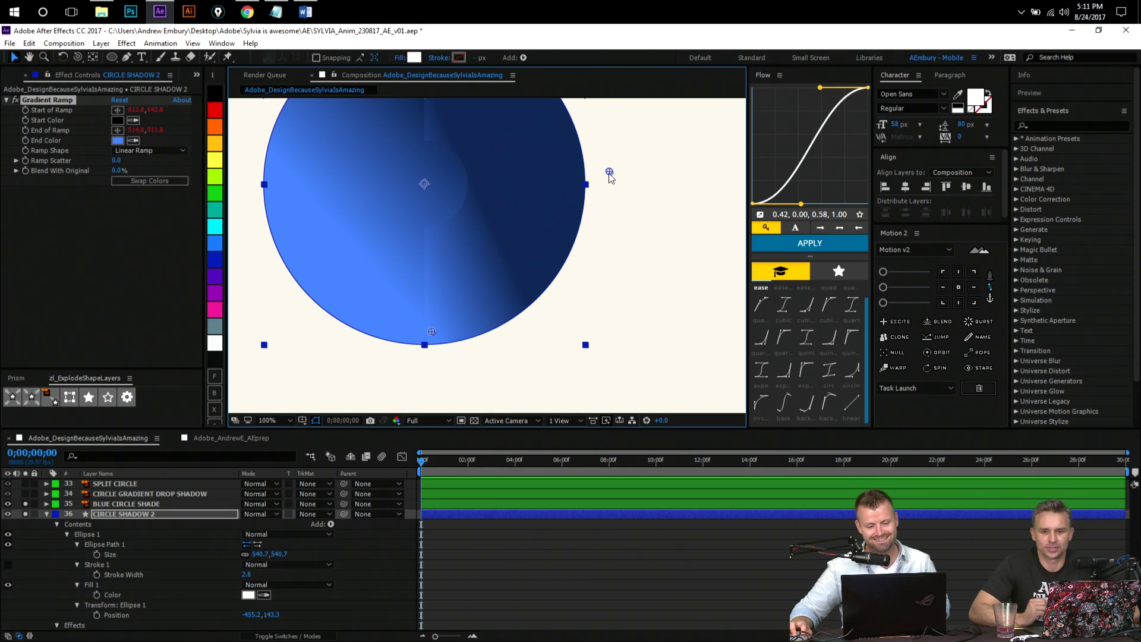
mouse_move(609, 171)
mouse_down()
mouse_move(654, 212)
mouse_move(532, 280)
mouse_move(562, 253)
mouse_up()
- Sample the ramp's start colour from the dark navy area of BLUE CIRCLE SHADE
key(z)
alt+click(479, 226)
click(464, 230)
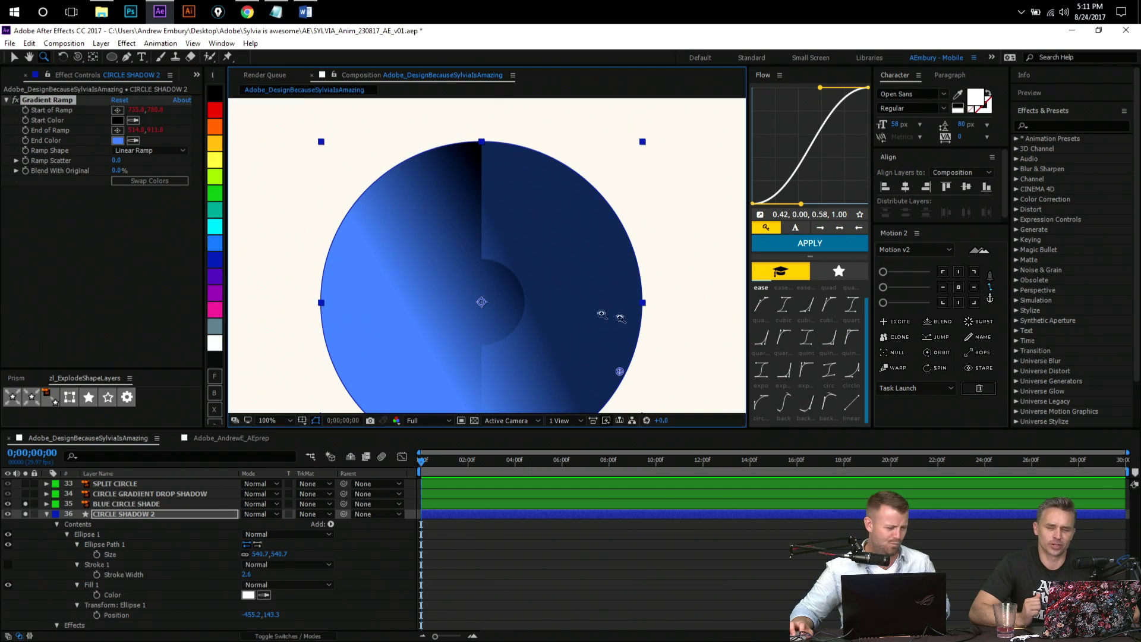
click(133, 120)
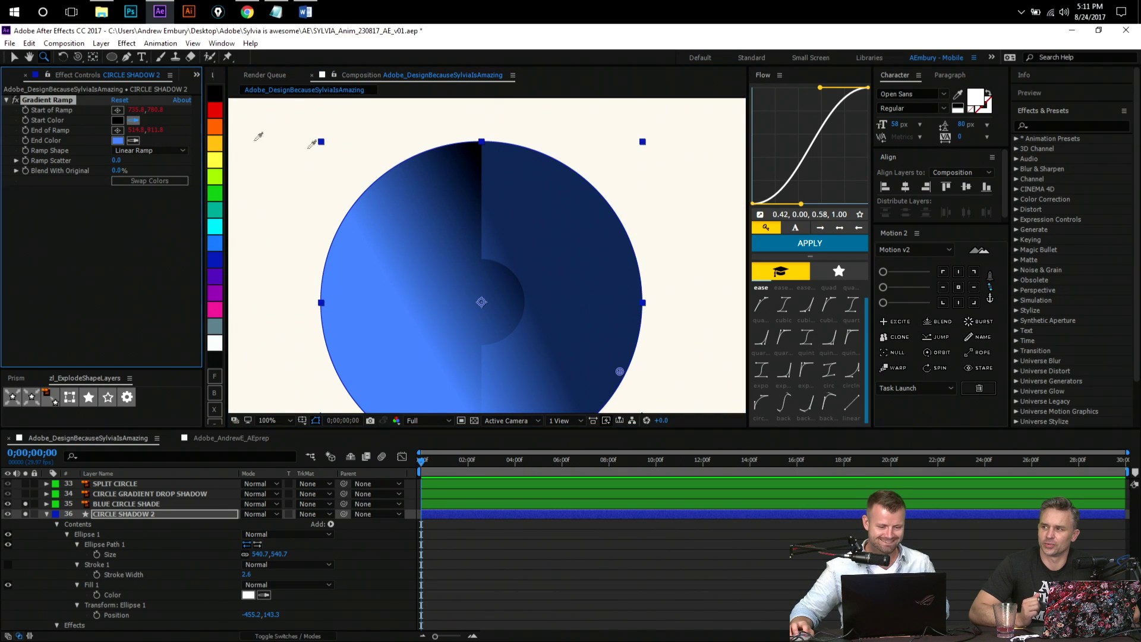
click(590, 194)
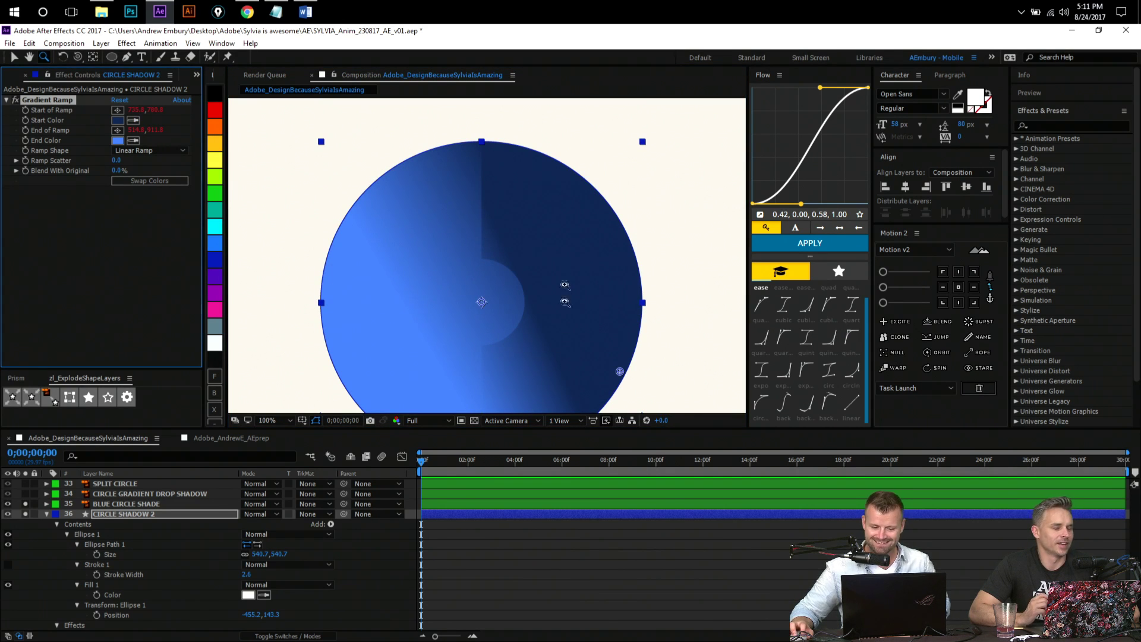
- Reposition the ramp's end onto the circle's bottom edge and its start just outside the lower-right edge
drag(517, 295, 516, 165)
key(v)
drag(490, 318, 493, 333)
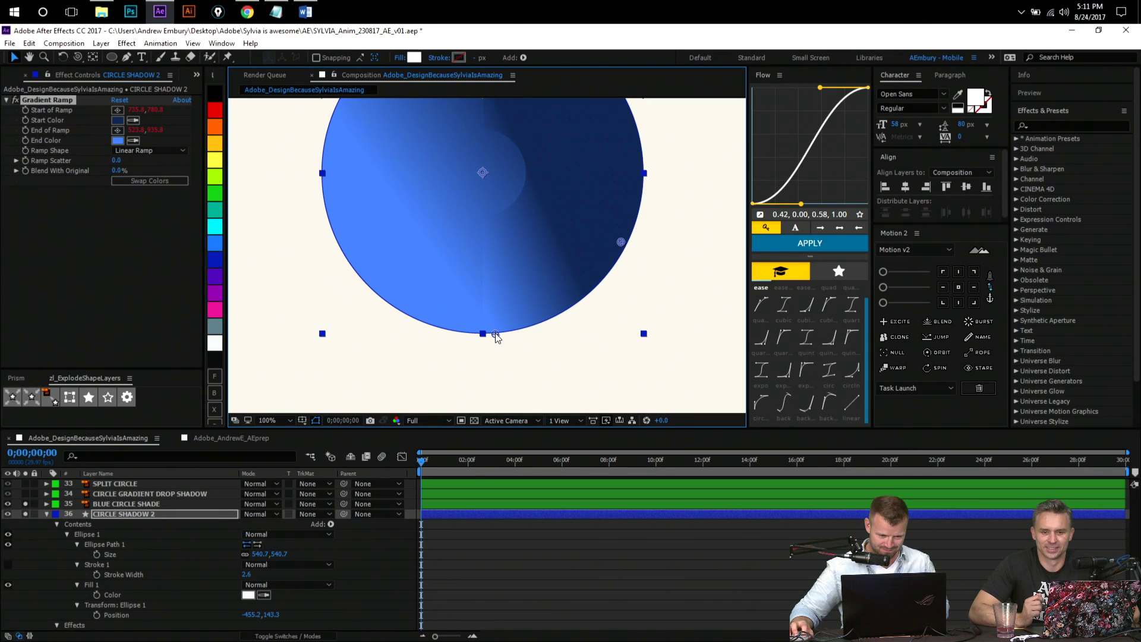
drag(621, 244, 599, 295)
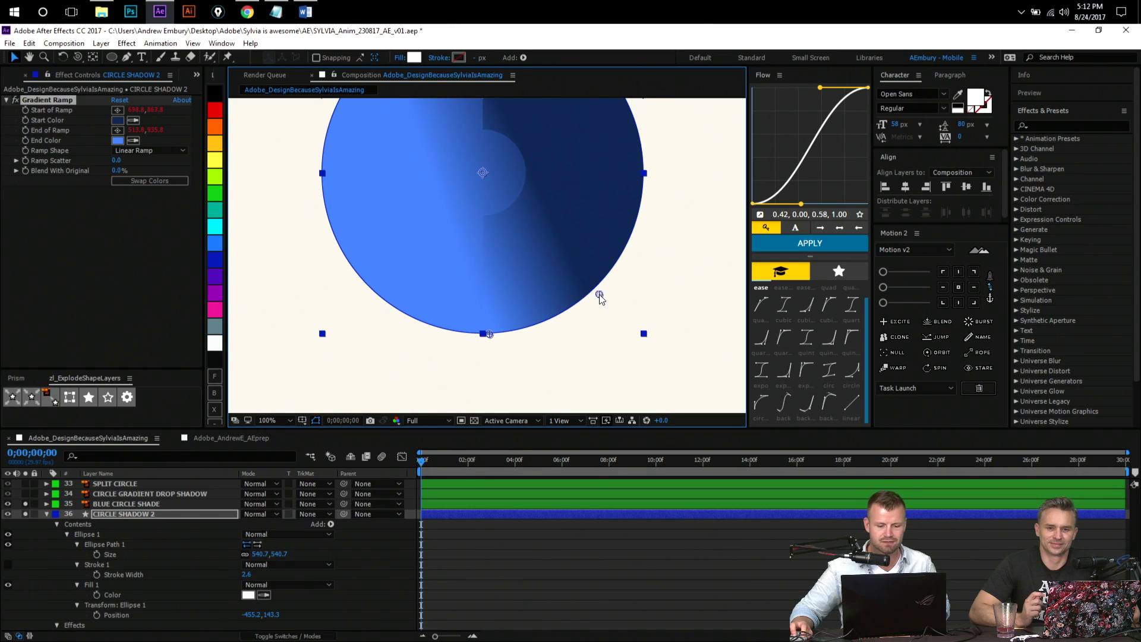
- Switch to Chrome, close the Pepsi Spice YouTube tab and open the aescripts account dashboard from the YY_Ramp+ page
key(alt+Tab)
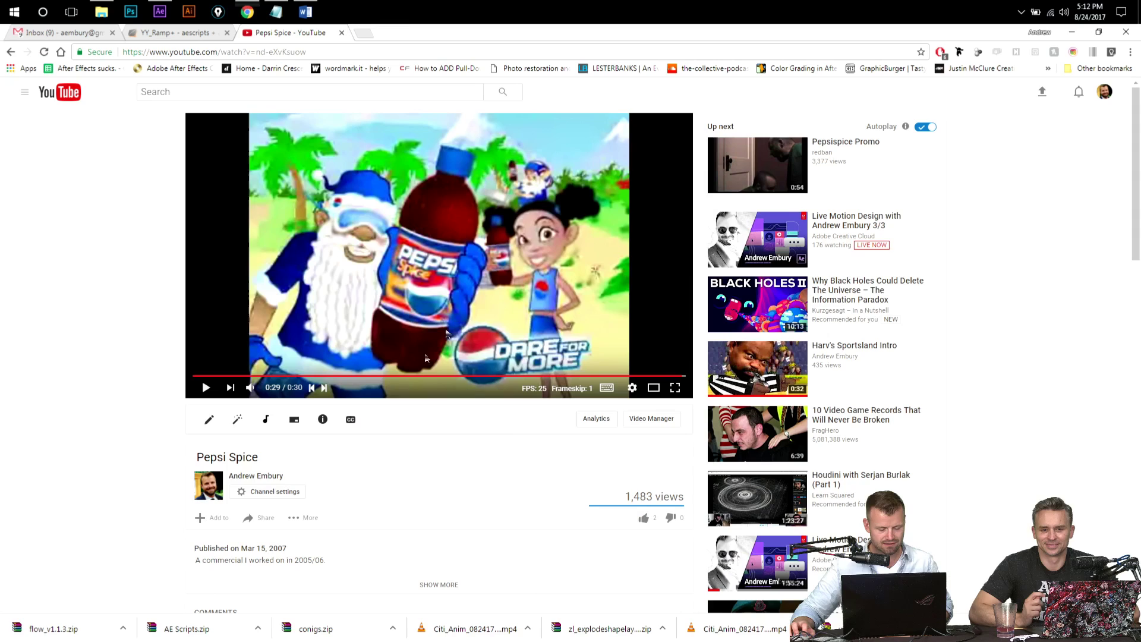
middle_click(265, 37)
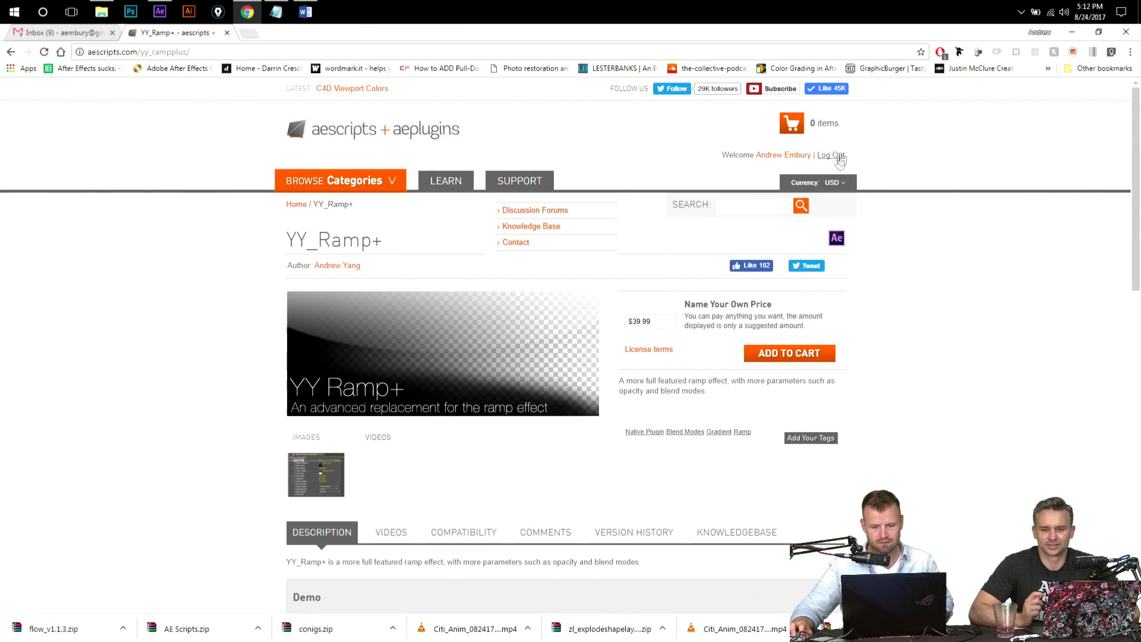
click(788, 157)
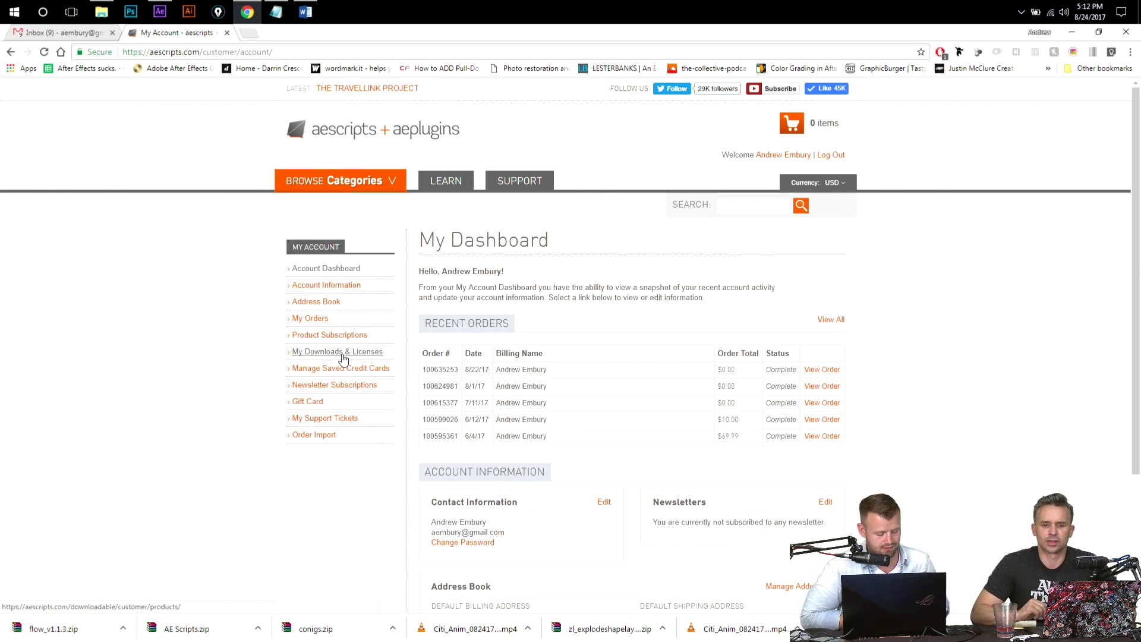
- Switch back to After Effects and move the ramp's start point farther up along the circle's lower-right edge
key(alt+Tab)
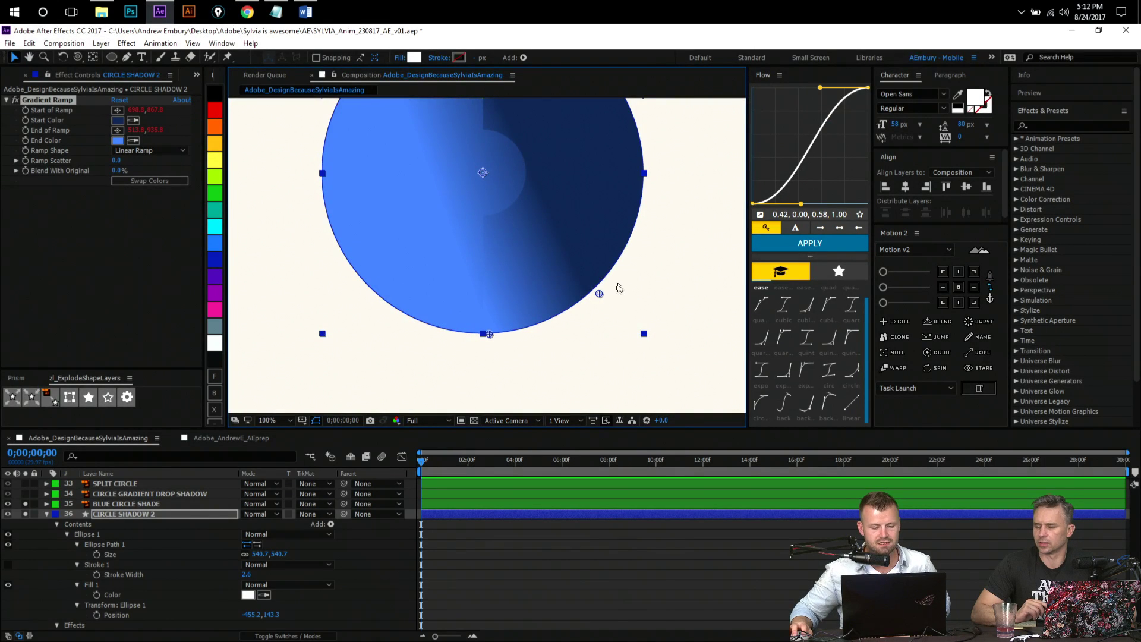
drag(599, 294, 624, 262)
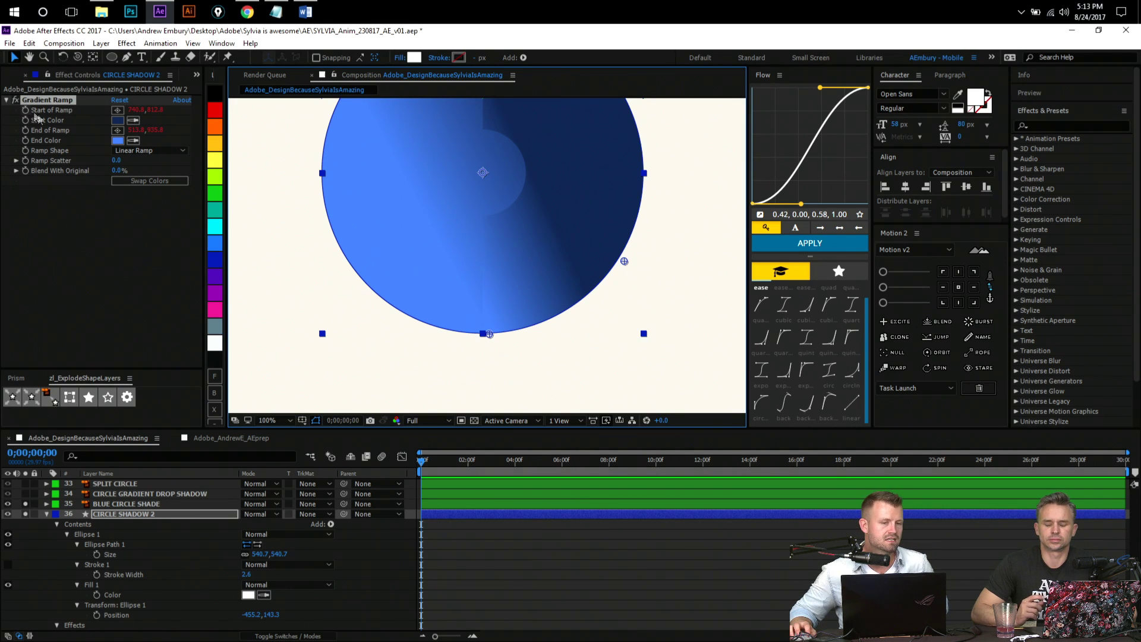
- Add a Gradient Overlay layer style to CIRCLE SHADOW 2
scroll(297, 550, down, 1)
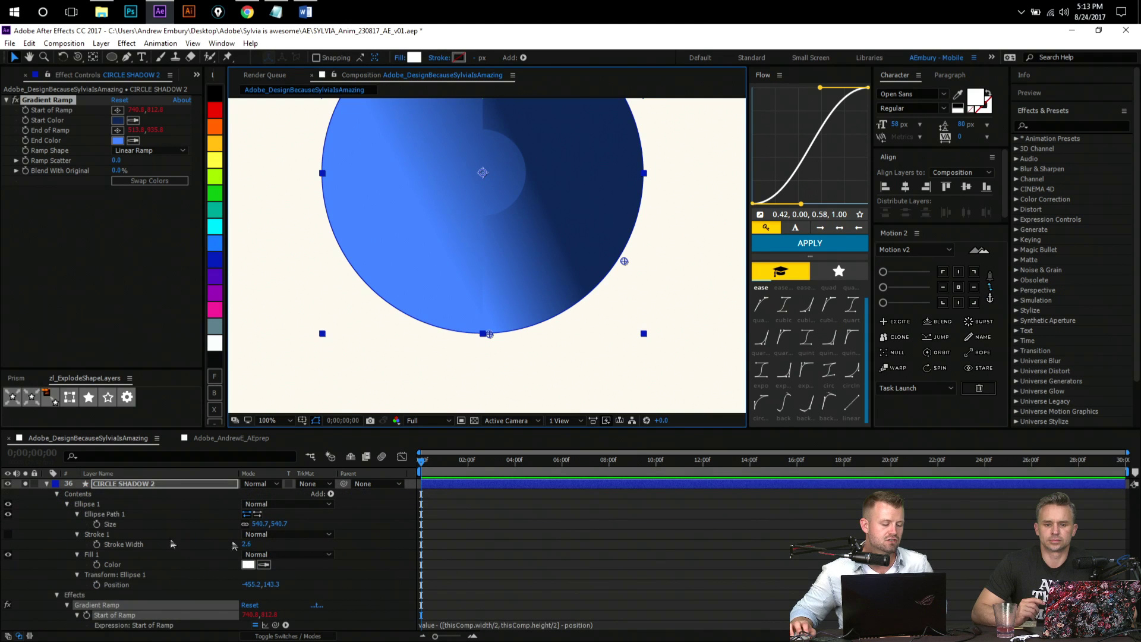
right_click(117, 489)
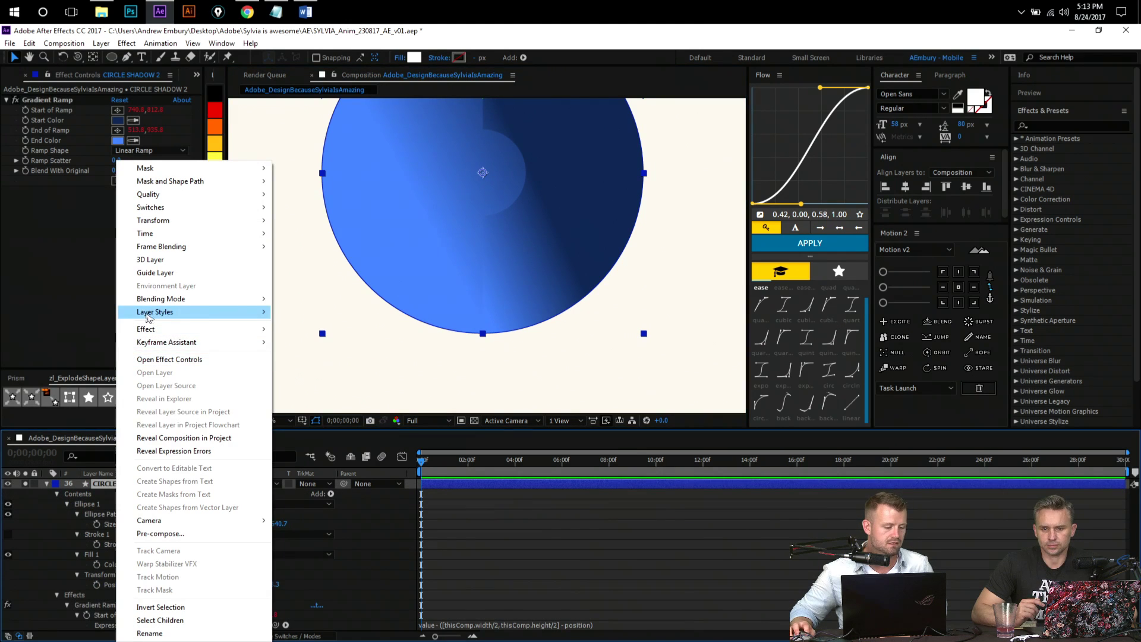
mouse_move(238, 312)
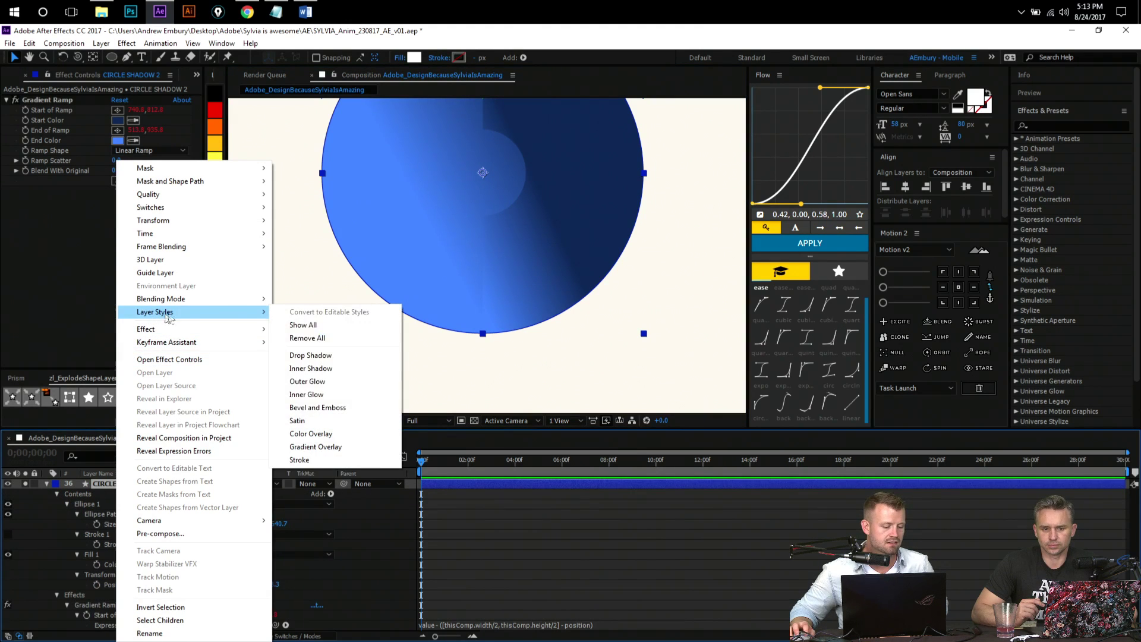
click(356, 446)
- Expand the Gradient Overlay of CIRCLE SHADOW 2 and examine its settings and gradient colours
scroll(130, 555, down, 3)
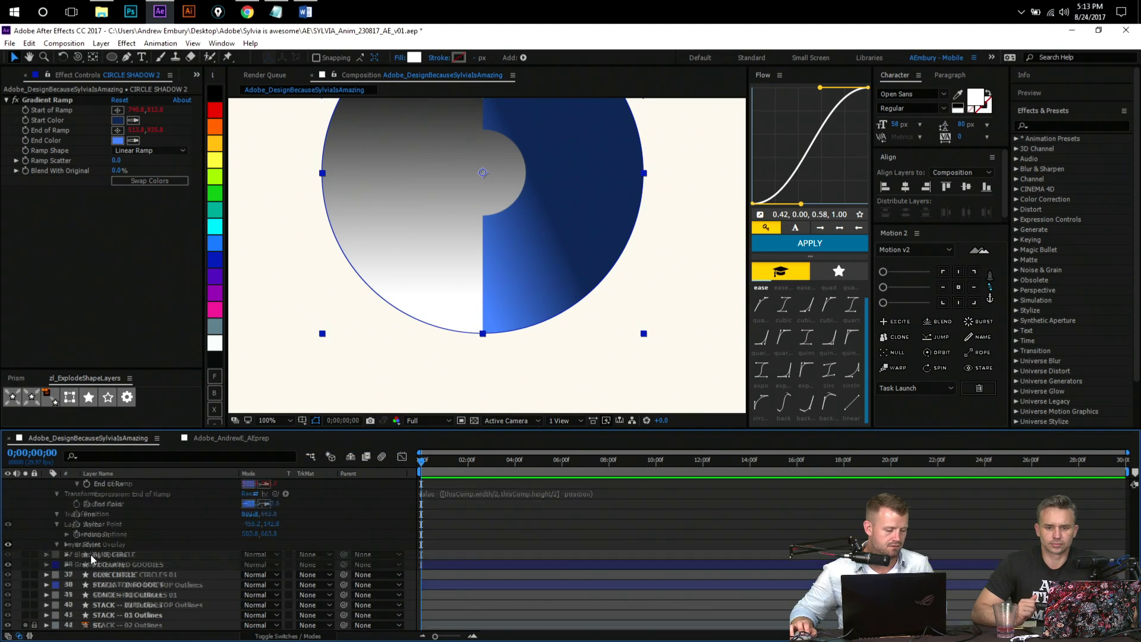
click(67, 545)
scroll(214, 561, down, 3)
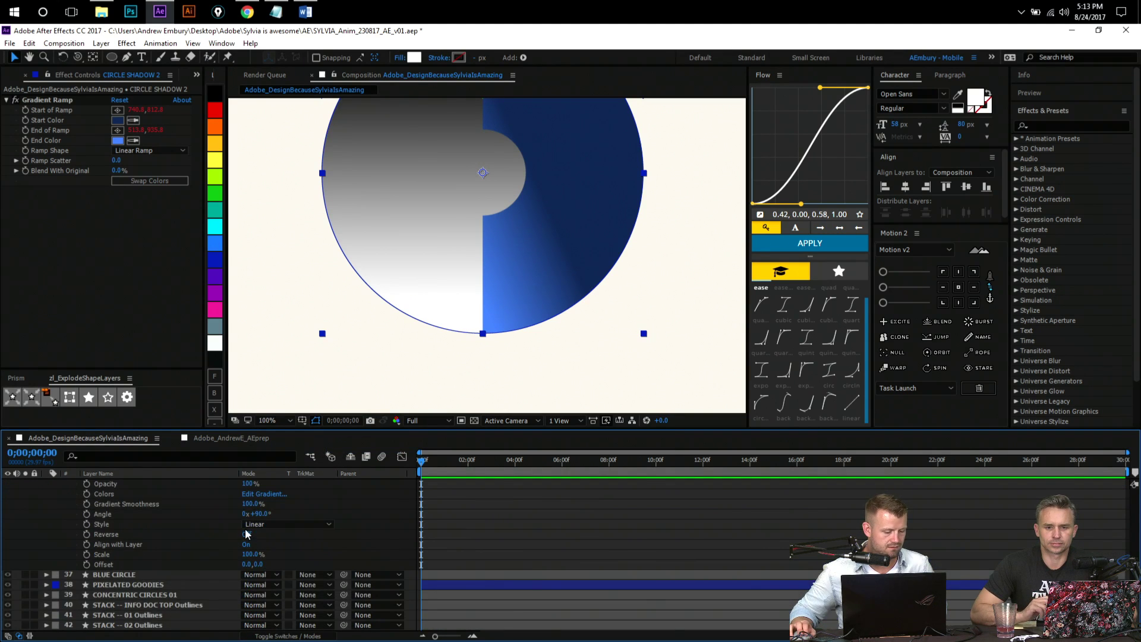
scroll(247, 533, up, 1)
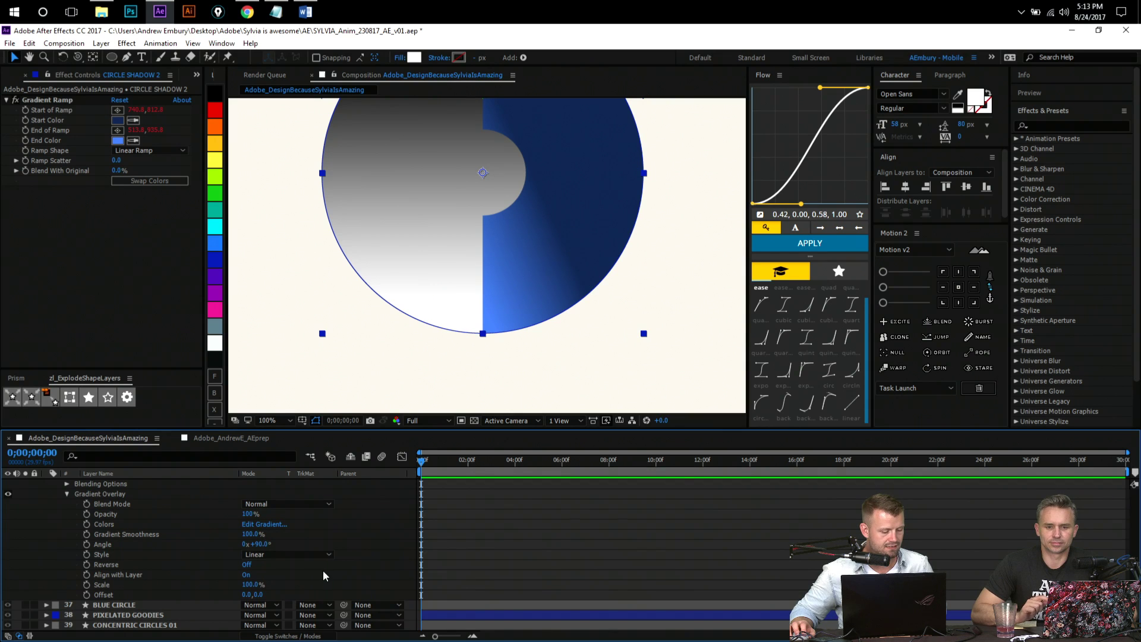
click(264, 523)
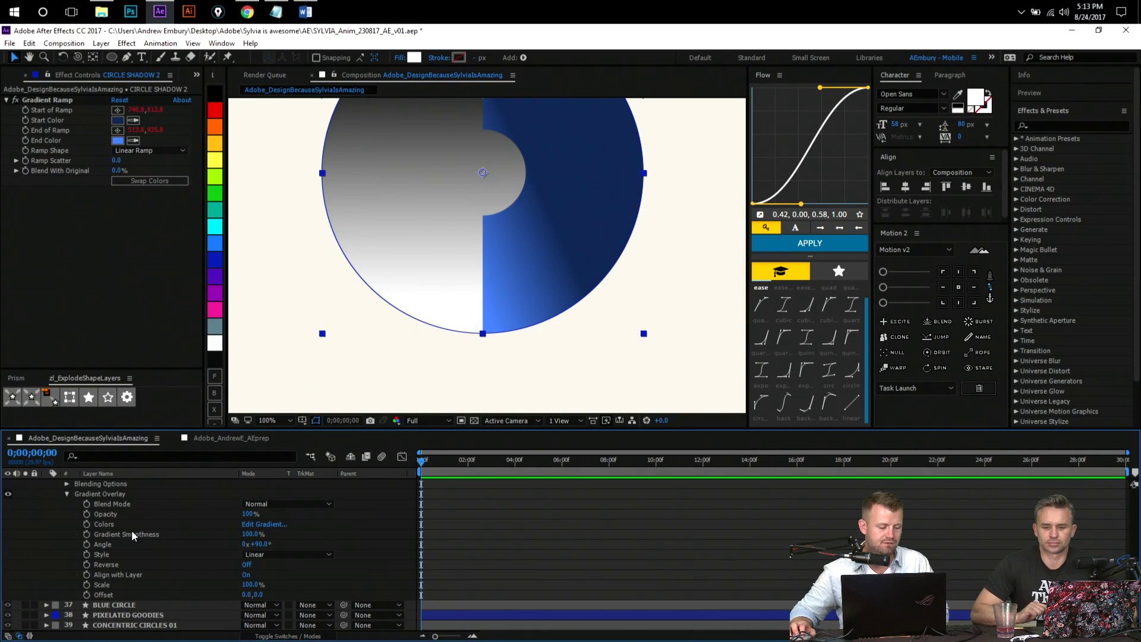
- Turn off solo for BLUE CIRCLE SHADE, leaving only CIRCLE SHADOW 2 isolated
scroll(132, 534, up, 3)
click(88, 566)
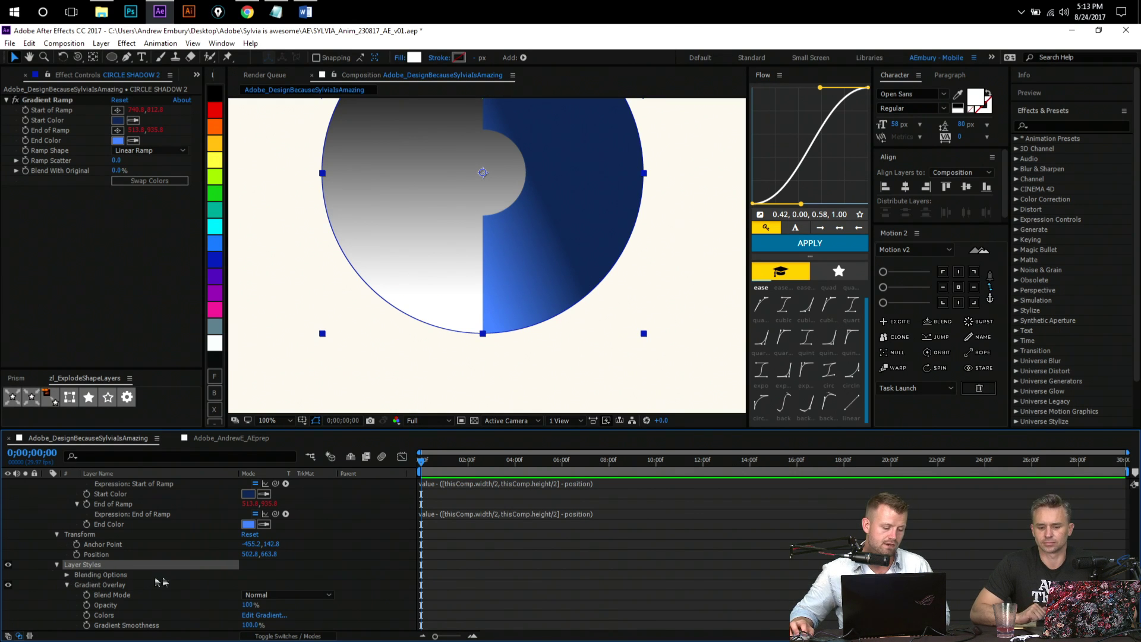
scroll(159, 581, down, 2)
scroll(52, 526, up, 8)
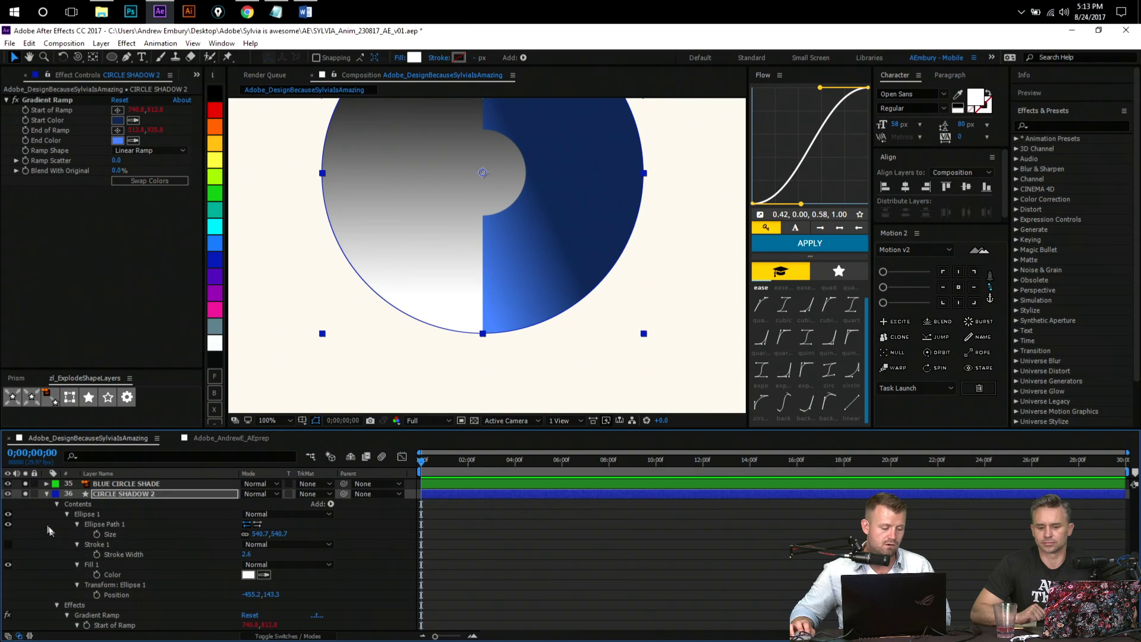
scroll(33, 496, up, 2)
click(27, 542)
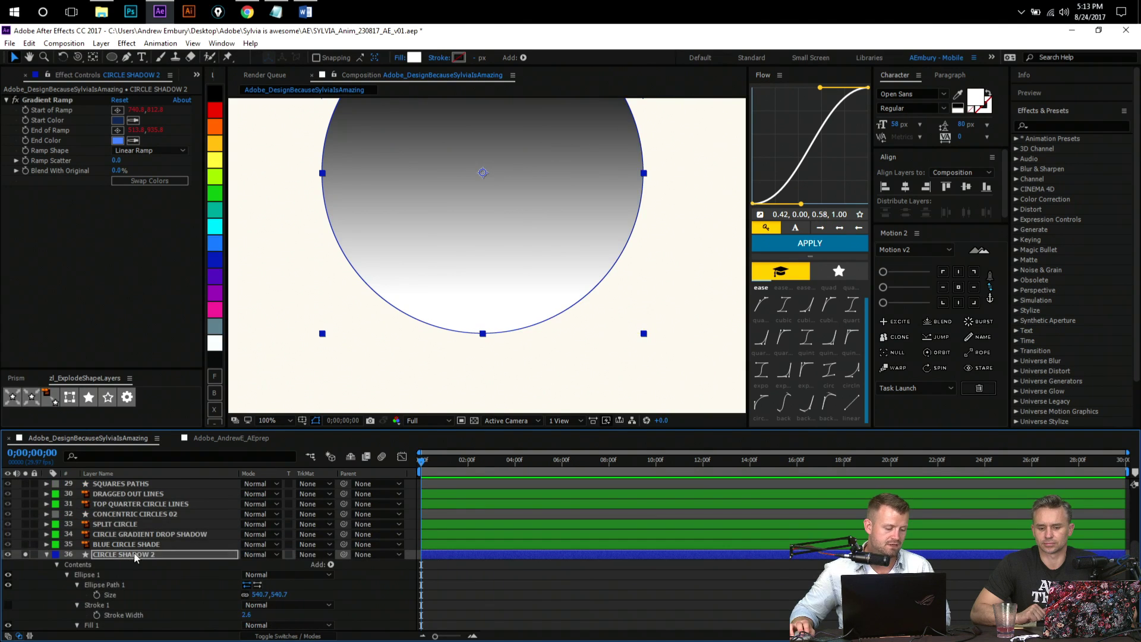
- Switch to Chrome and open vimeo.com/giantant in a new tab
scroll(175, 564, down, 4)
key(alt+Tab)
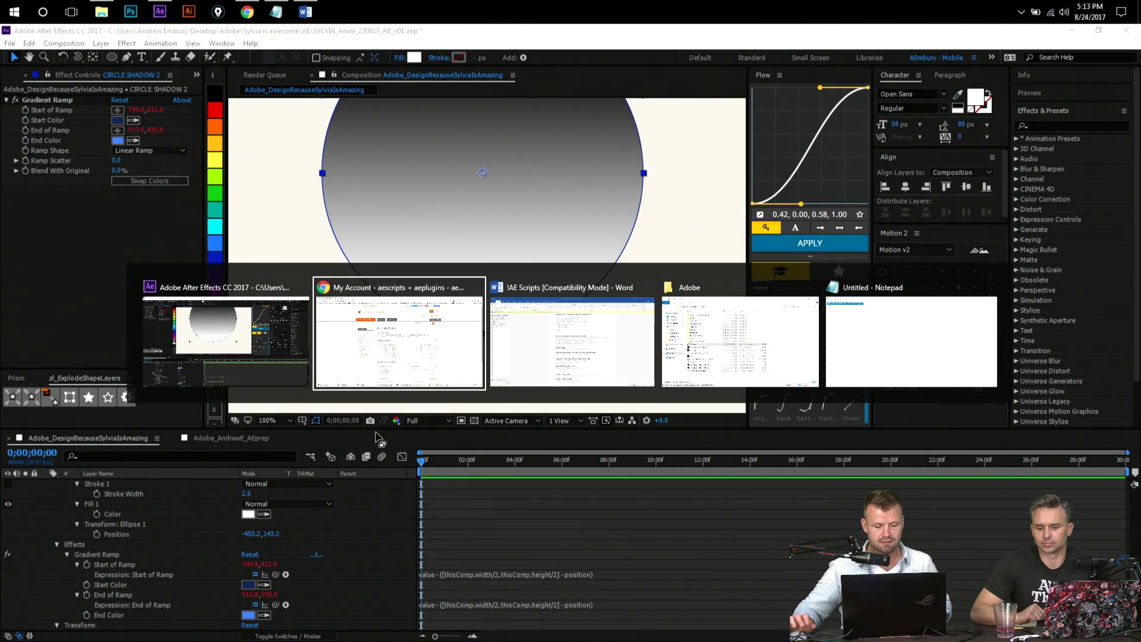
key(ctrl+t)
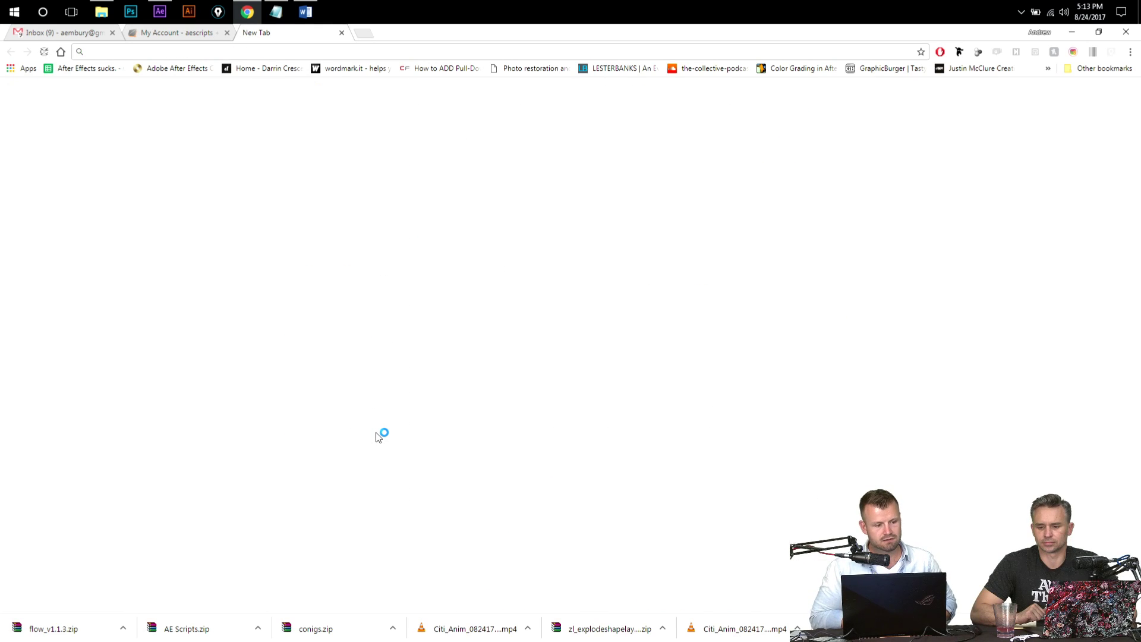
text(vid)
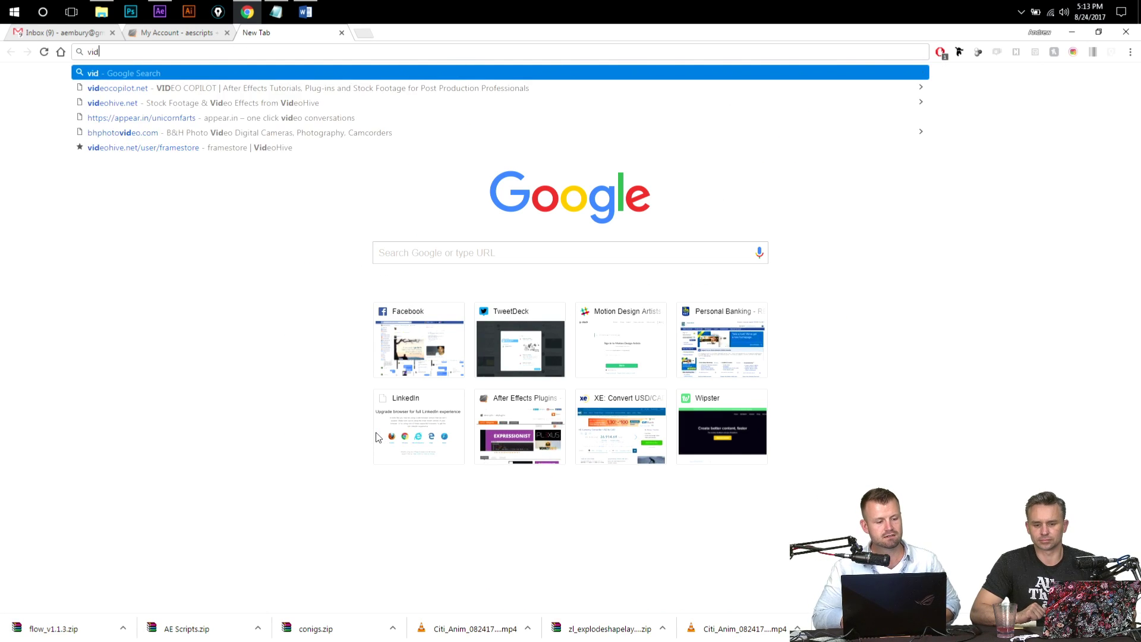
key(BackSpace)
text(meo.c)
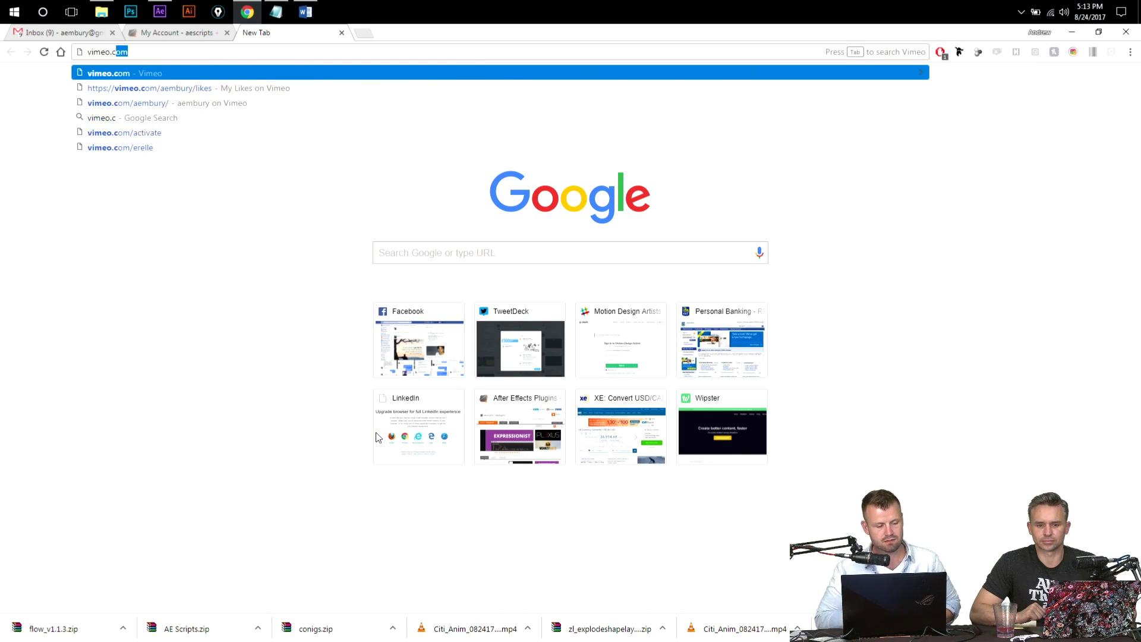
text(om/giantan)
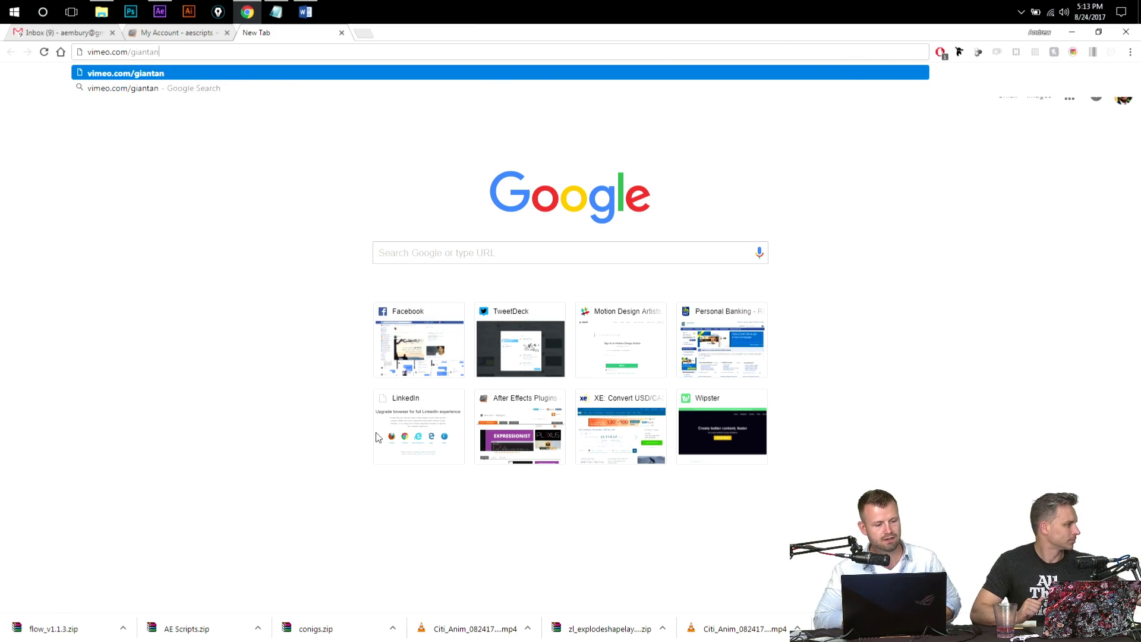
key(Return)
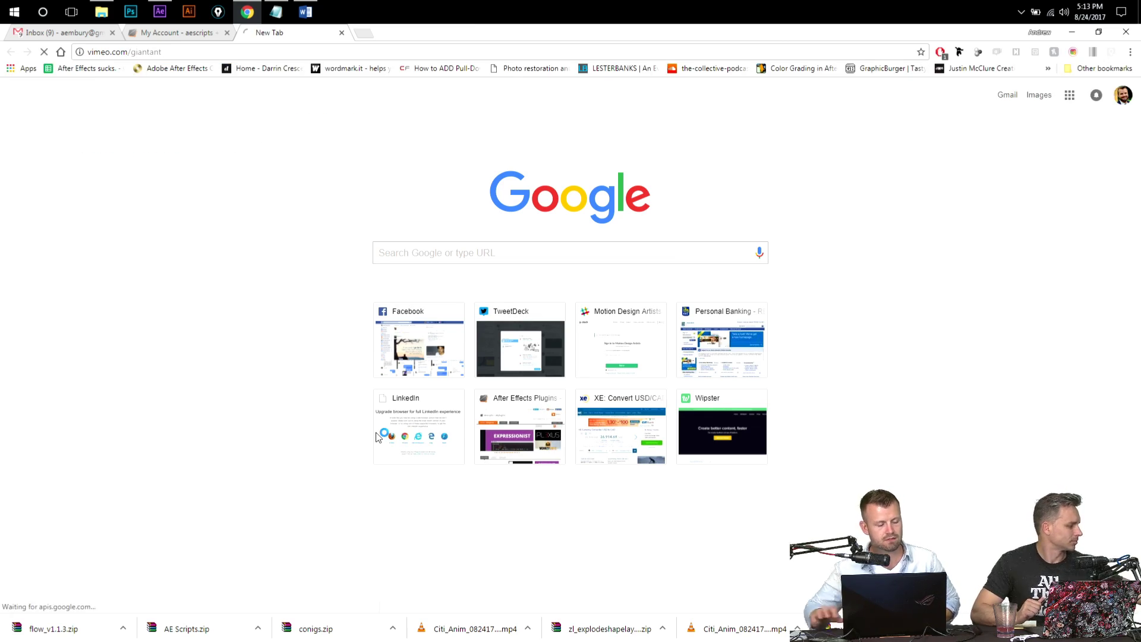
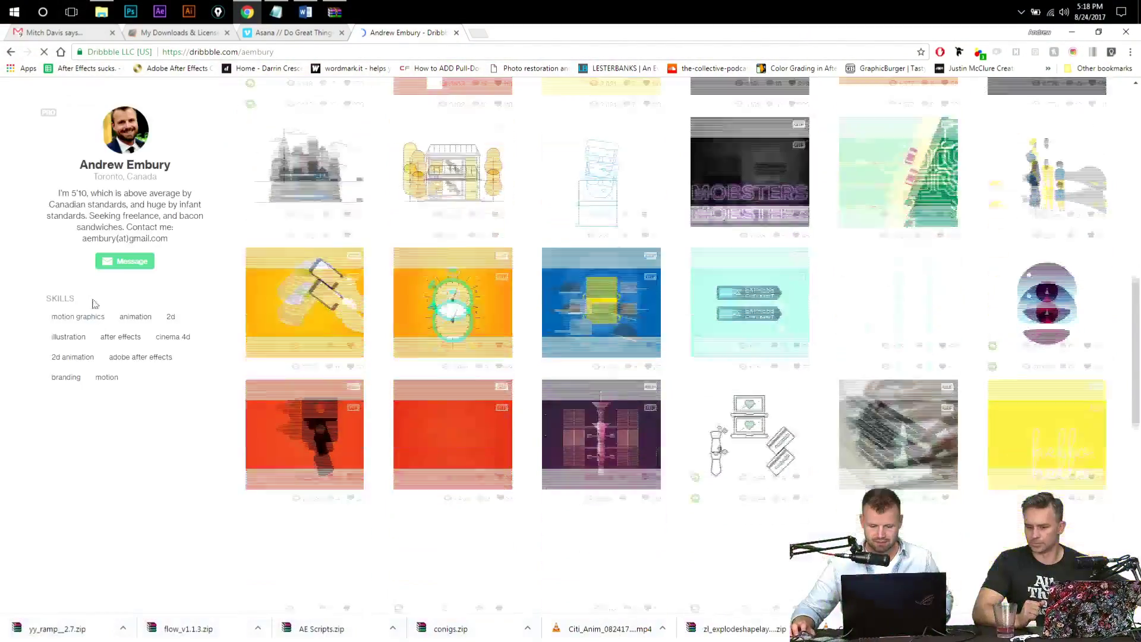
- Look through the older shots on the Dribbble portfolio and open the DG Logo Fun shot
scroll(94, 304, down, 2)
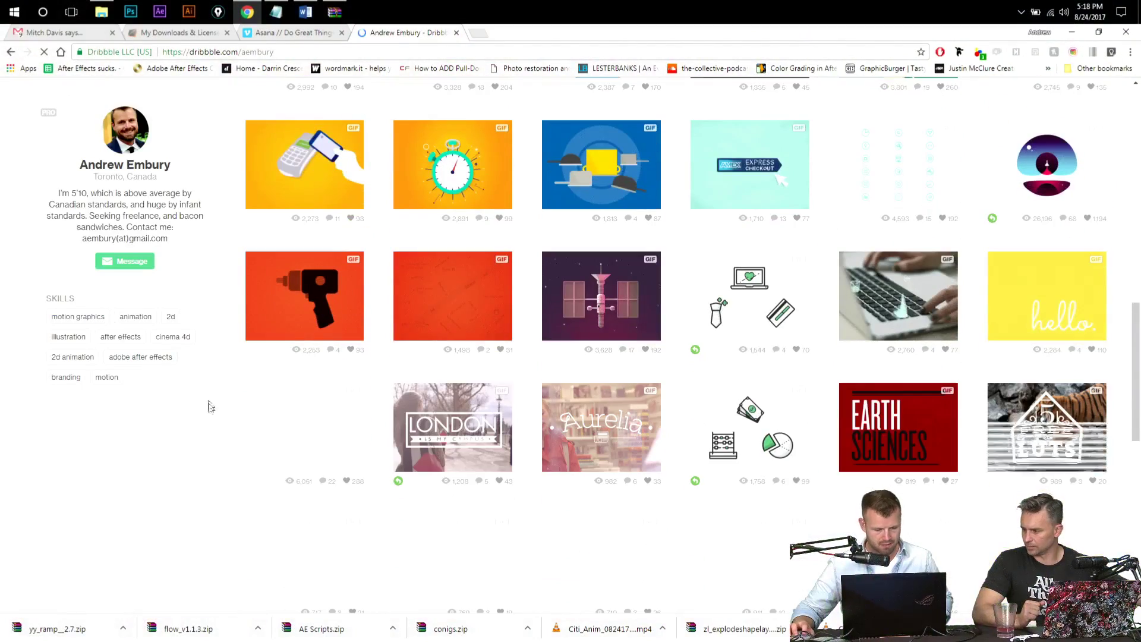
scroll(196, 417, down, 2)
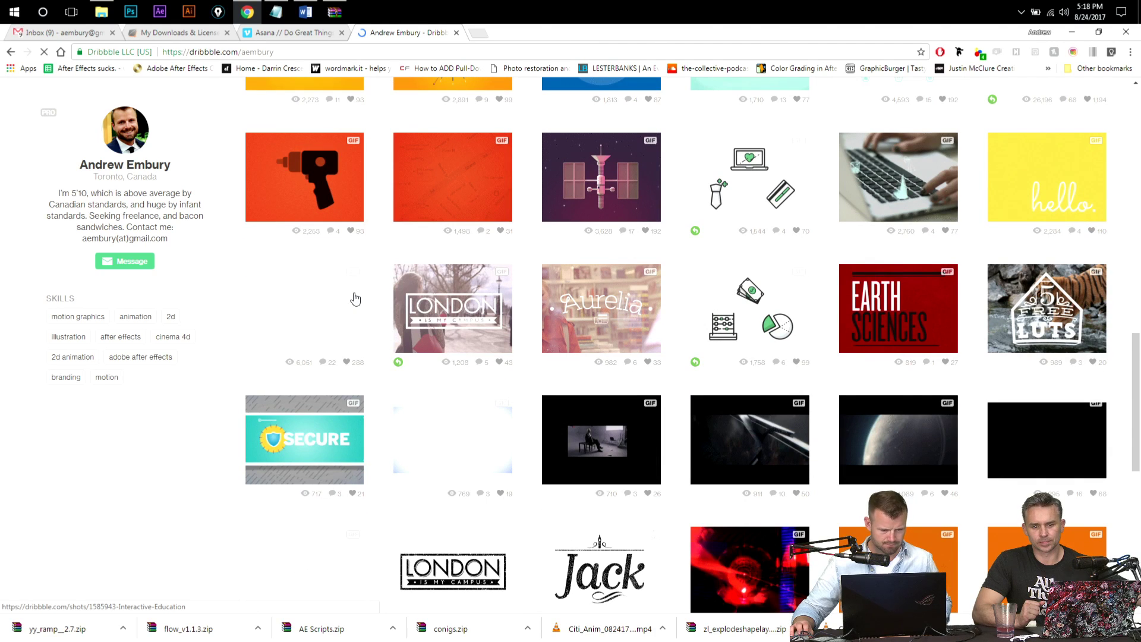
scroll(366, 379, down, 3)
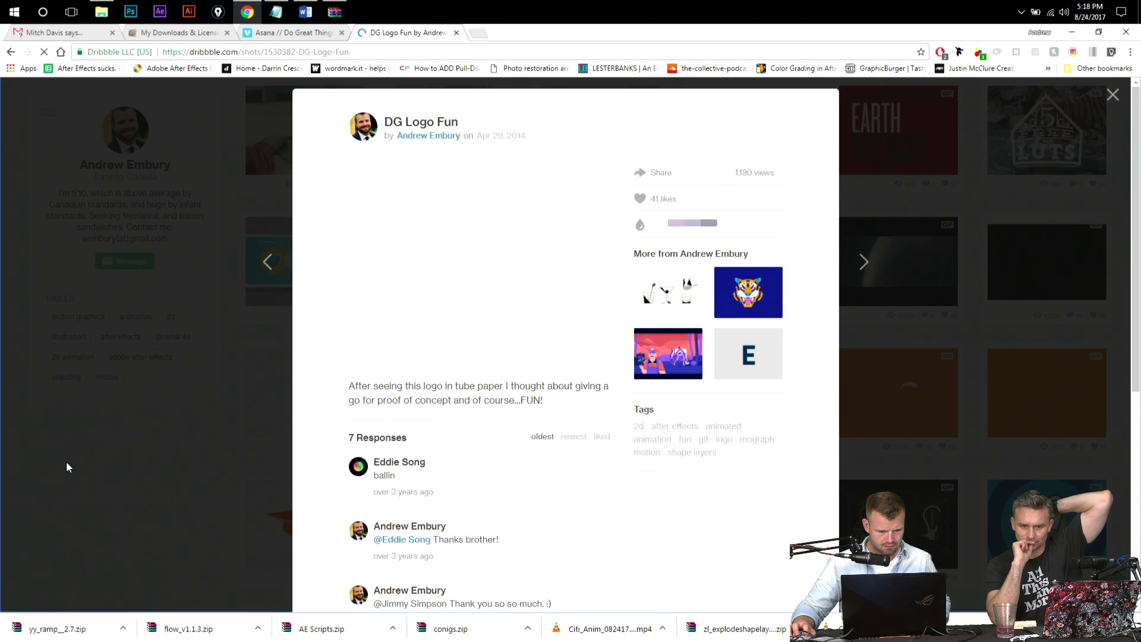
- Leave the DG Logo Fun shot, reopen the Dribbble portfolio page and examine its older animation shots
key(alt+Left)
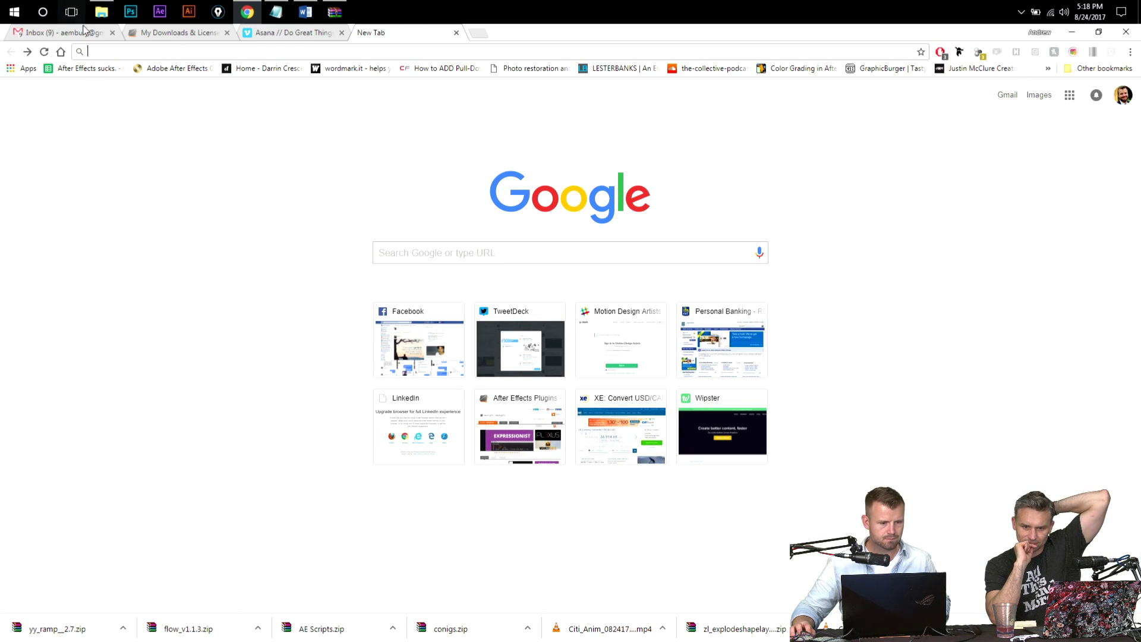
text(dropbox.com)
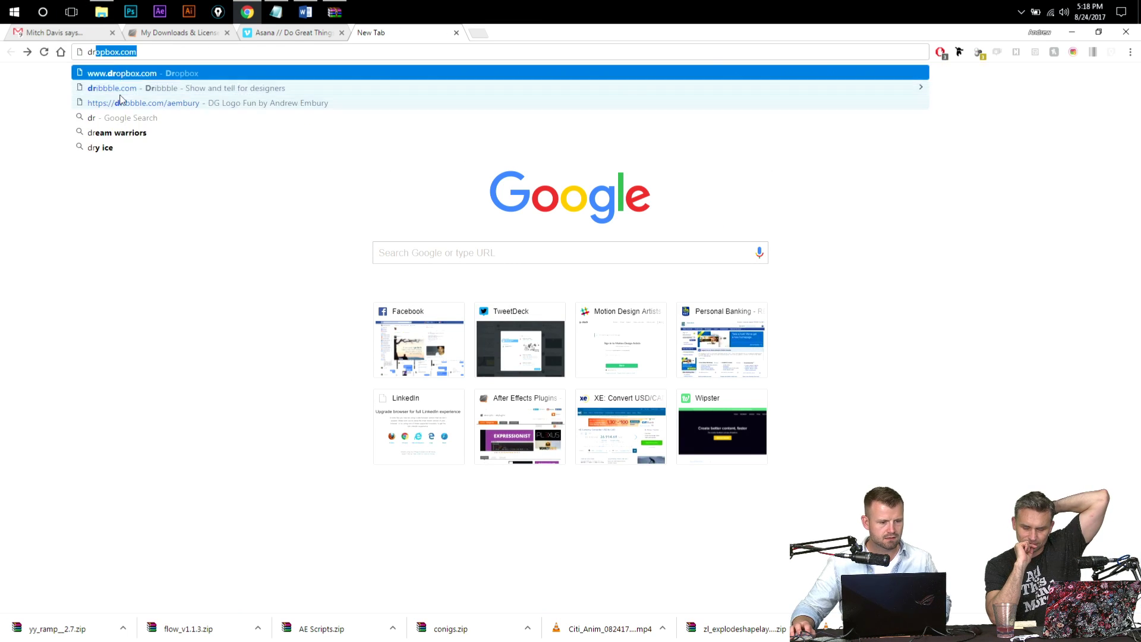
key(Return)
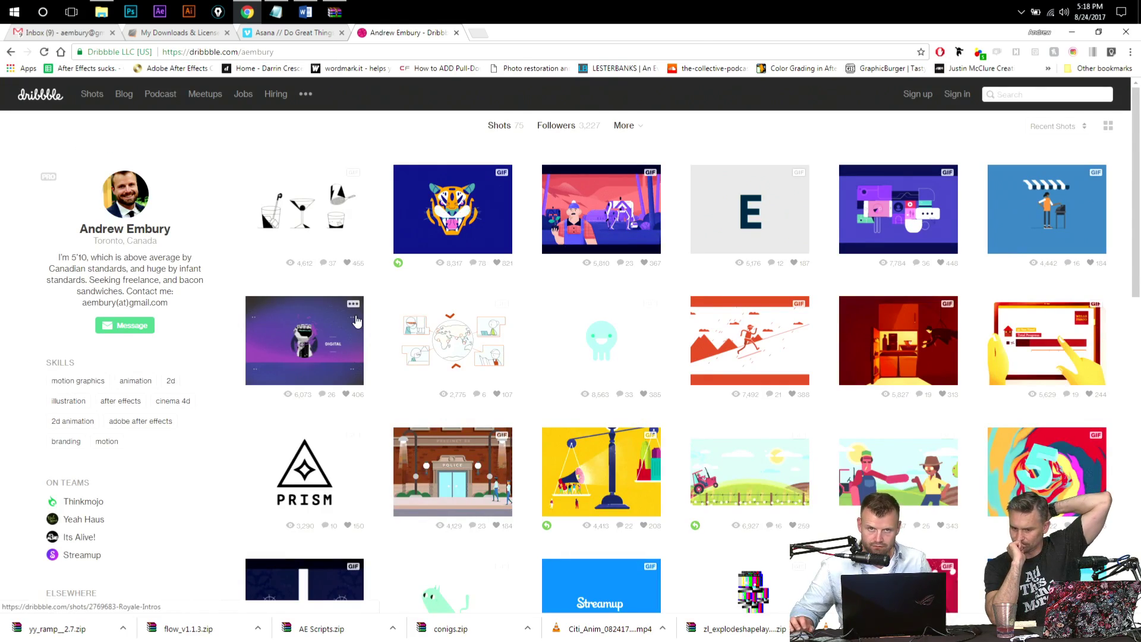
scroll(357, 321, down, 8)
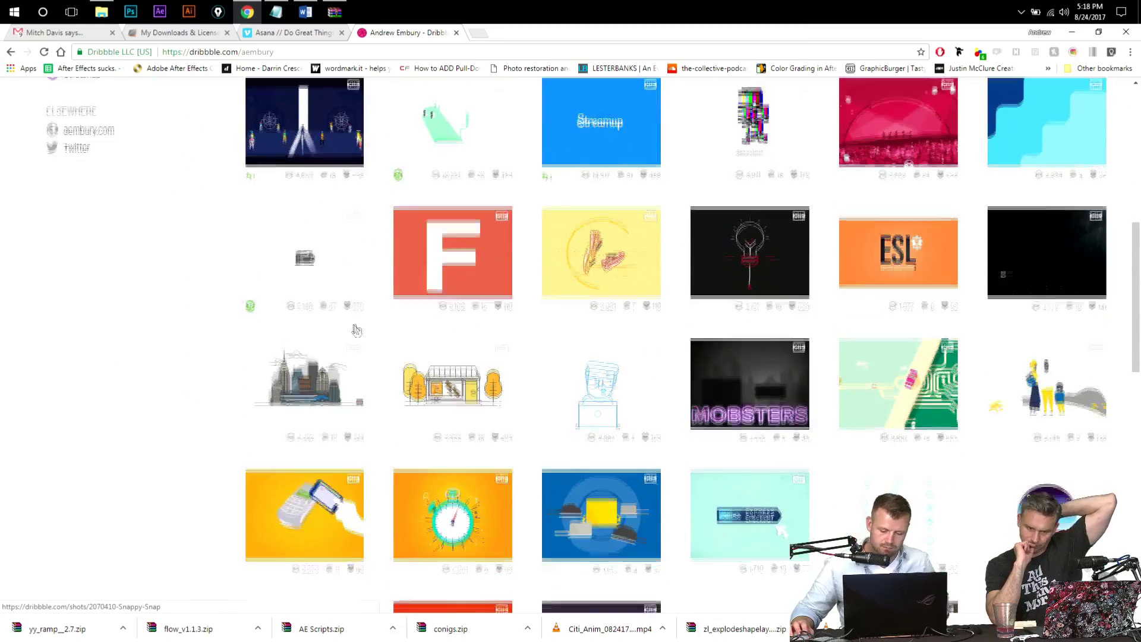
scroll(356, 330, down, 10)
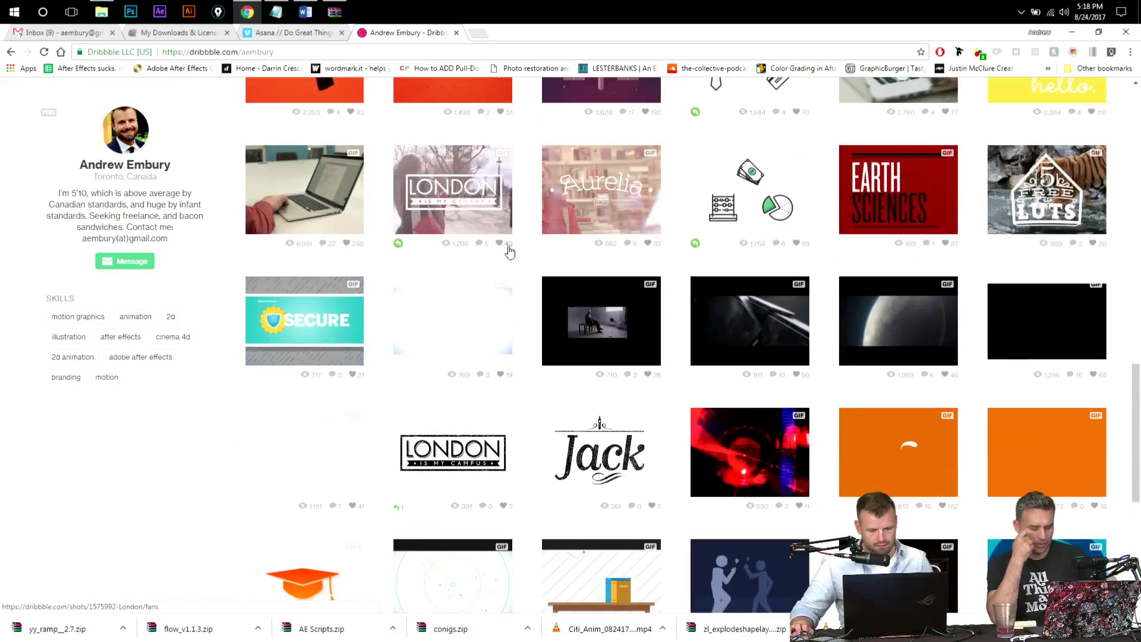
scroll(279, 380, down, 4)
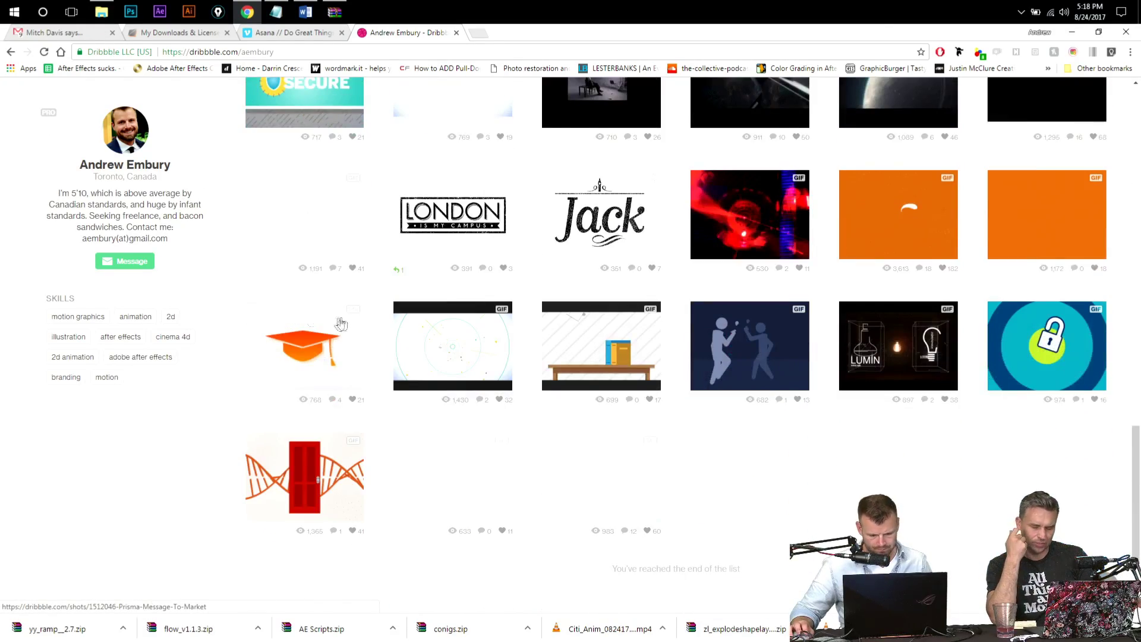
scroll(291, 315, up, 6)
scroll(448, 351, up, 3)
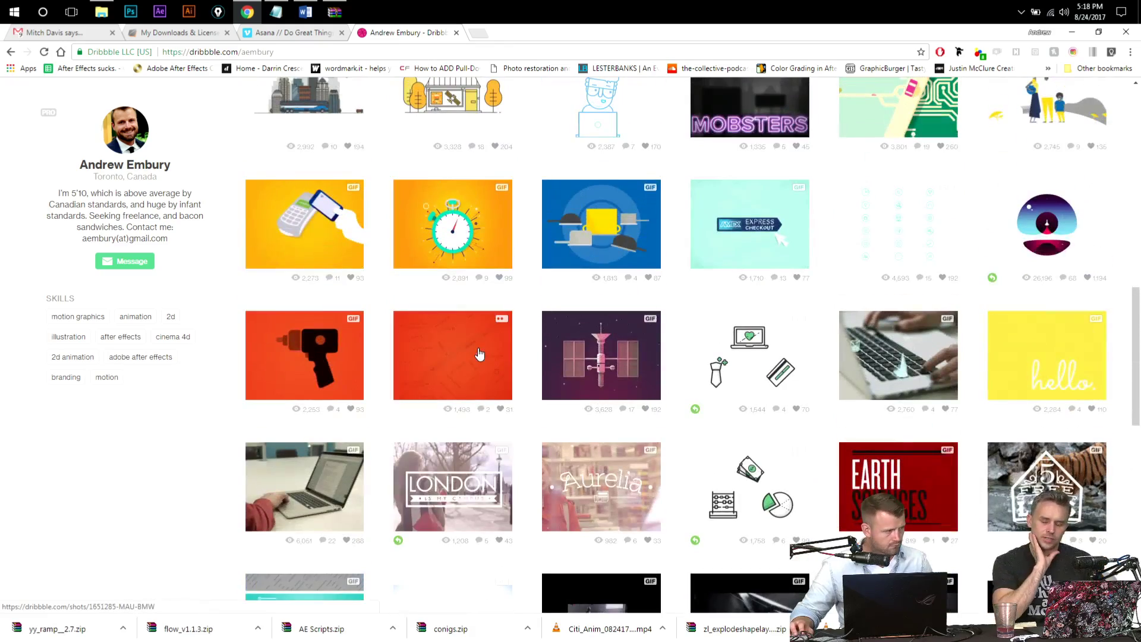
scroll(535, 476, up, 2)
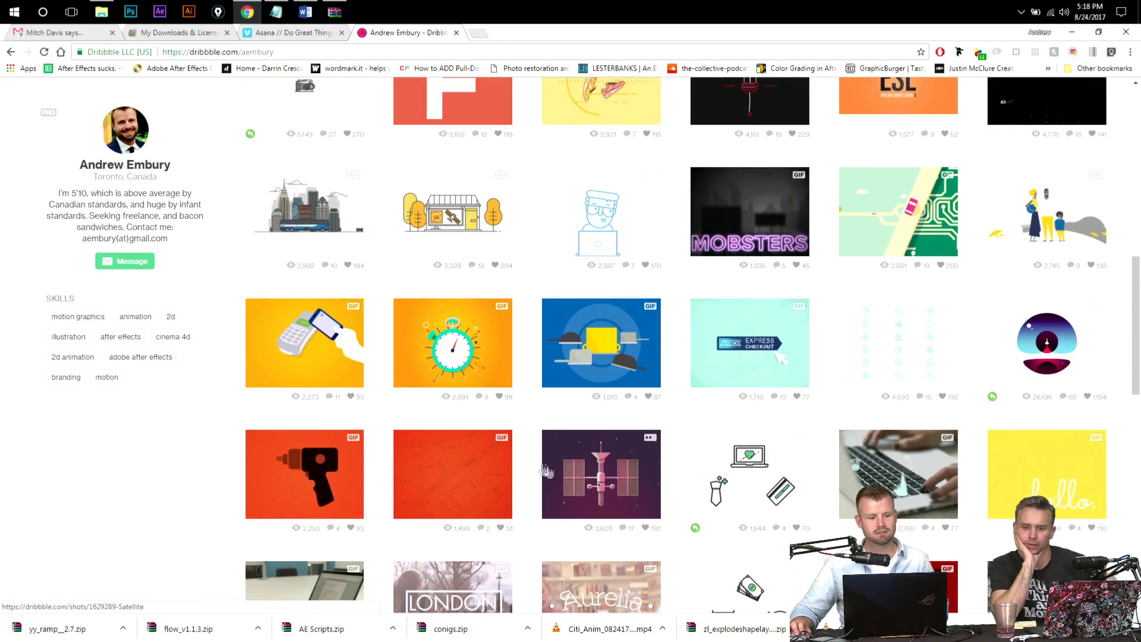
scroll(509, 456, up, 4)
scroll(517, 459, down, 4)
scroll(526, 461, down, 4)
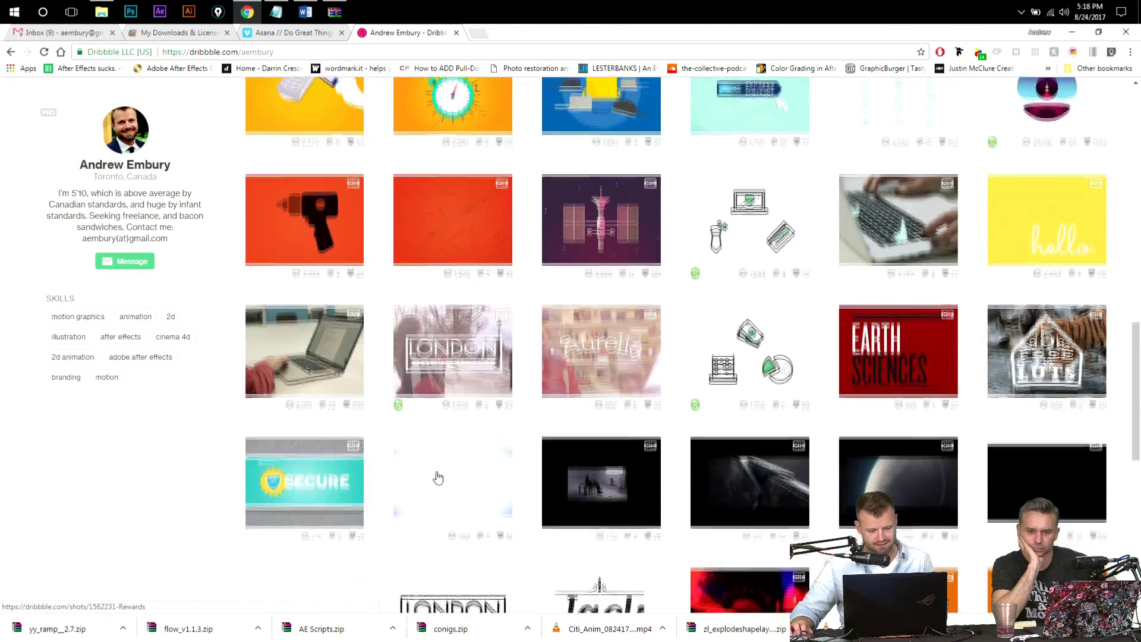
scroll(451, 470, down, 2)
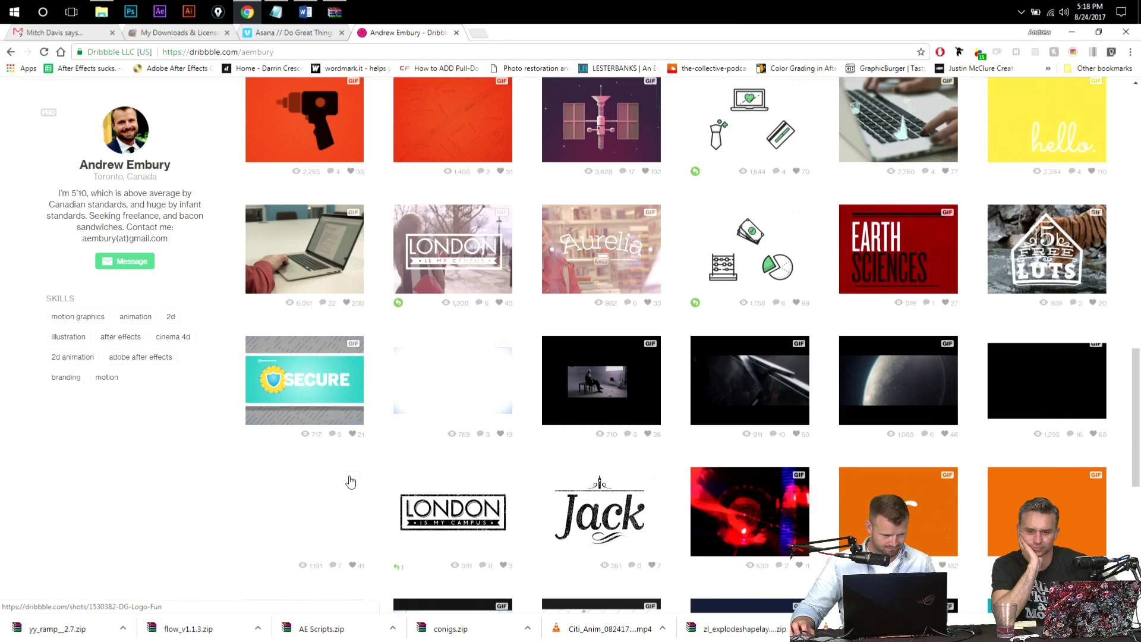
scroll(351, 481, down, 7)
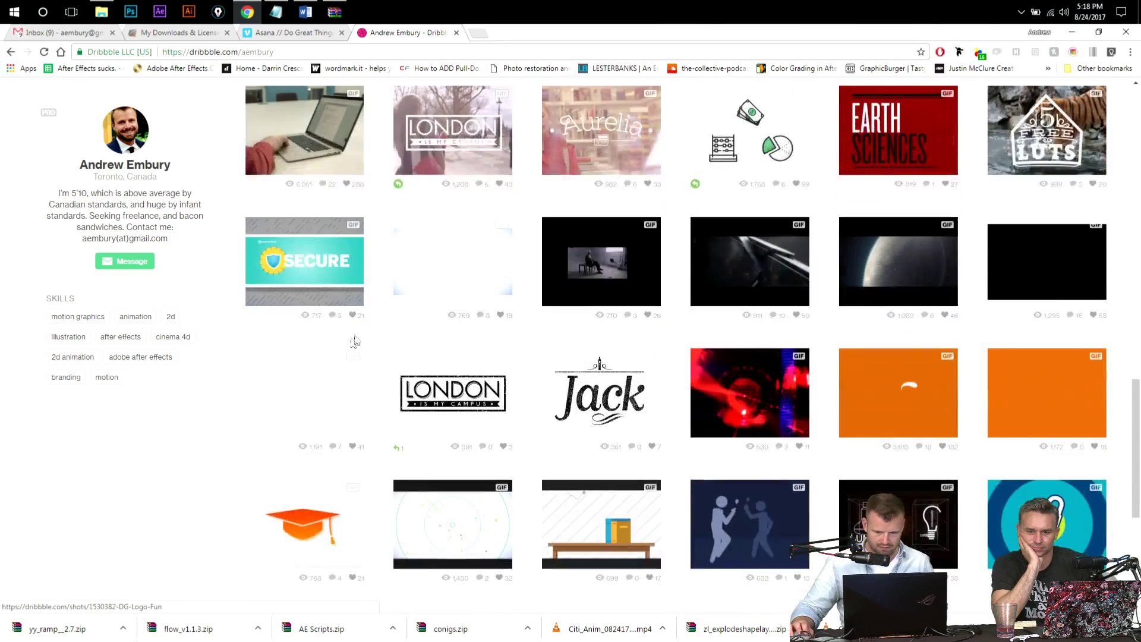
- View the Amex Sdkbox 070414 Ae V01 and Amex Sdktext shots, closing each to return to the portfolio
click(454, 326)
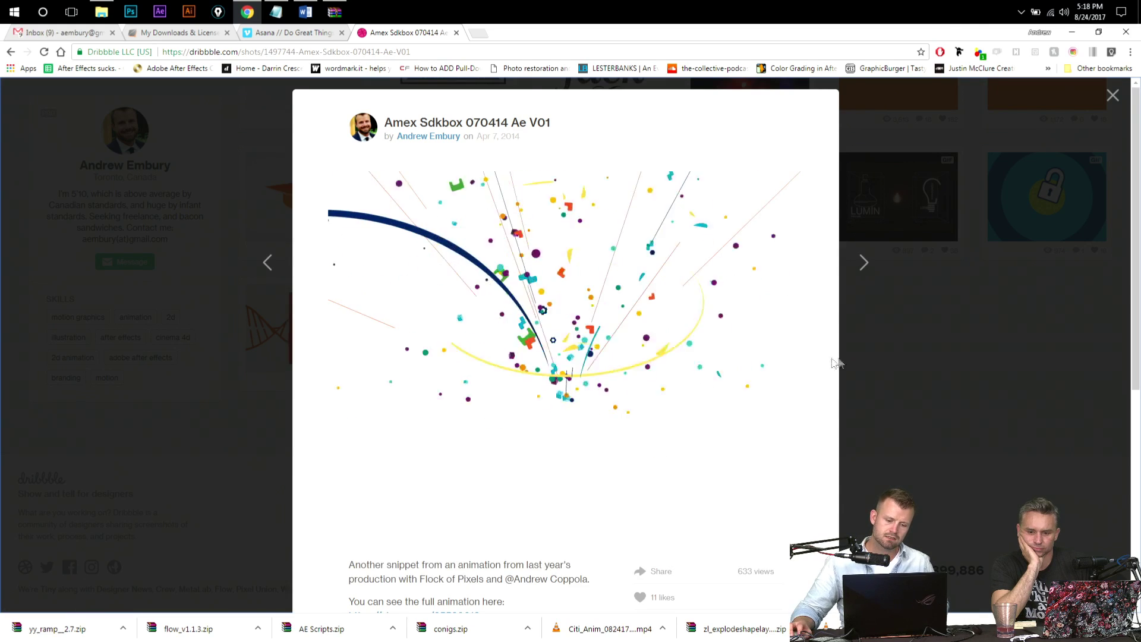
key(Escape)
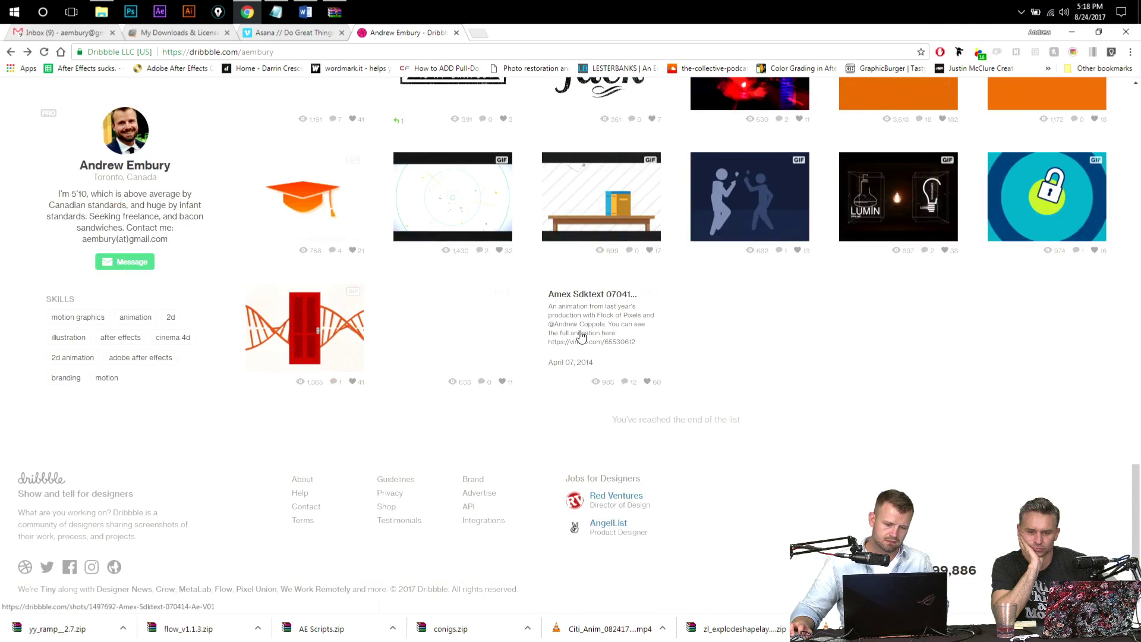
click(581, 336)
click(996, 371)
- Search the portfolio for the American Express Rewards shot and open it
scroll(877, 401, up, 5)
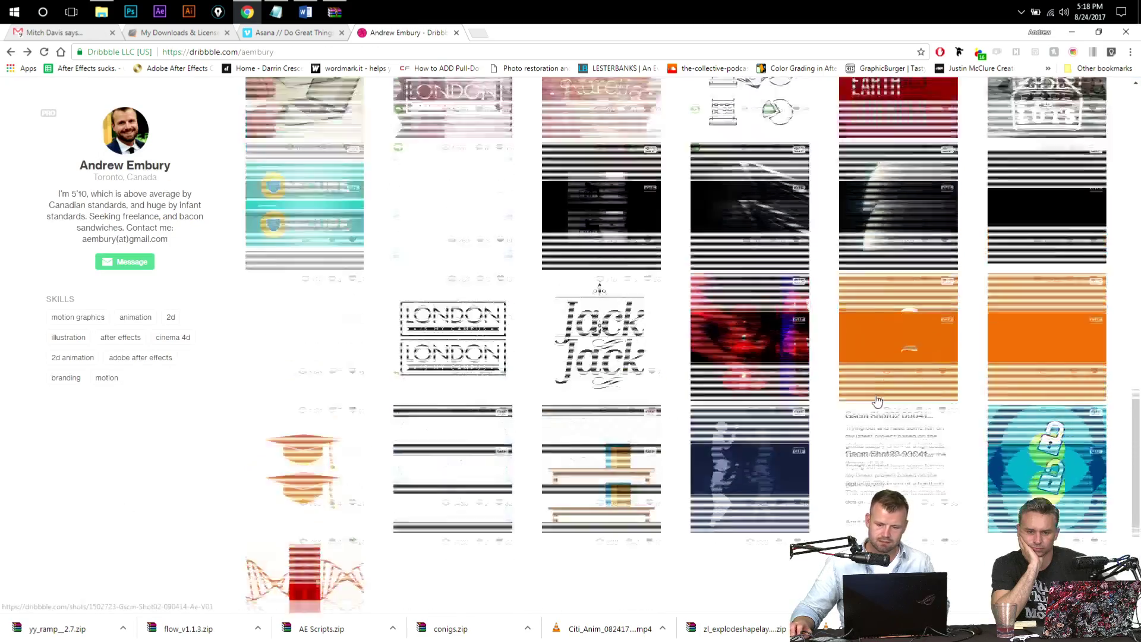
scroll(877, 401, up, 12)
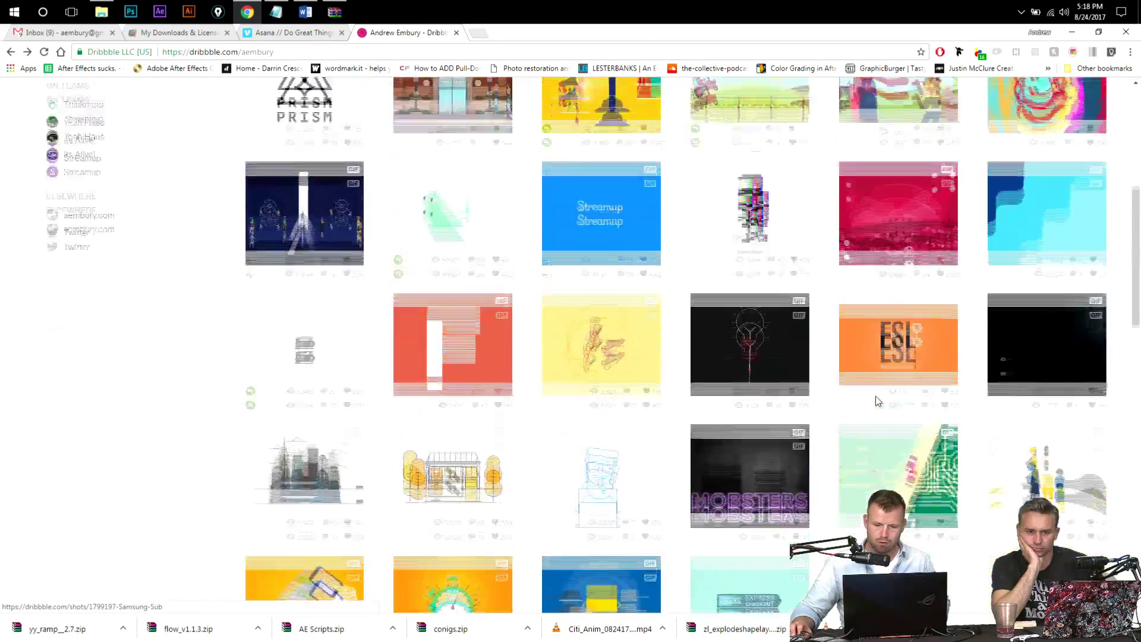
scroll(877, 398, up, 6)
scroll(884, 395, down, 8)
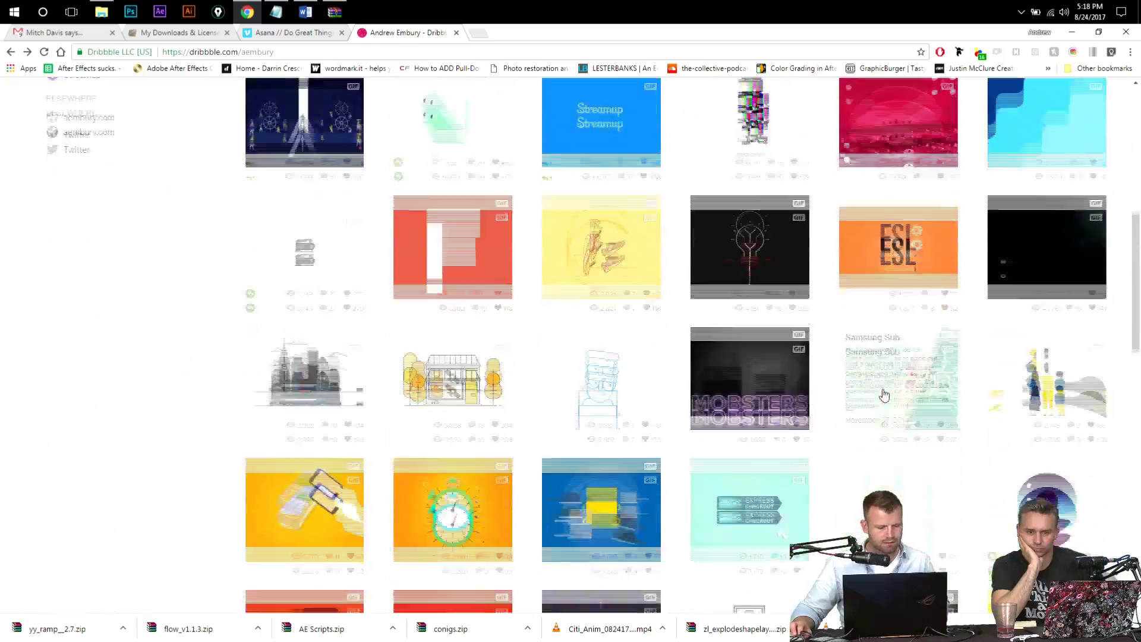
scroll(885, 395, up, 5)
click(453, 368)
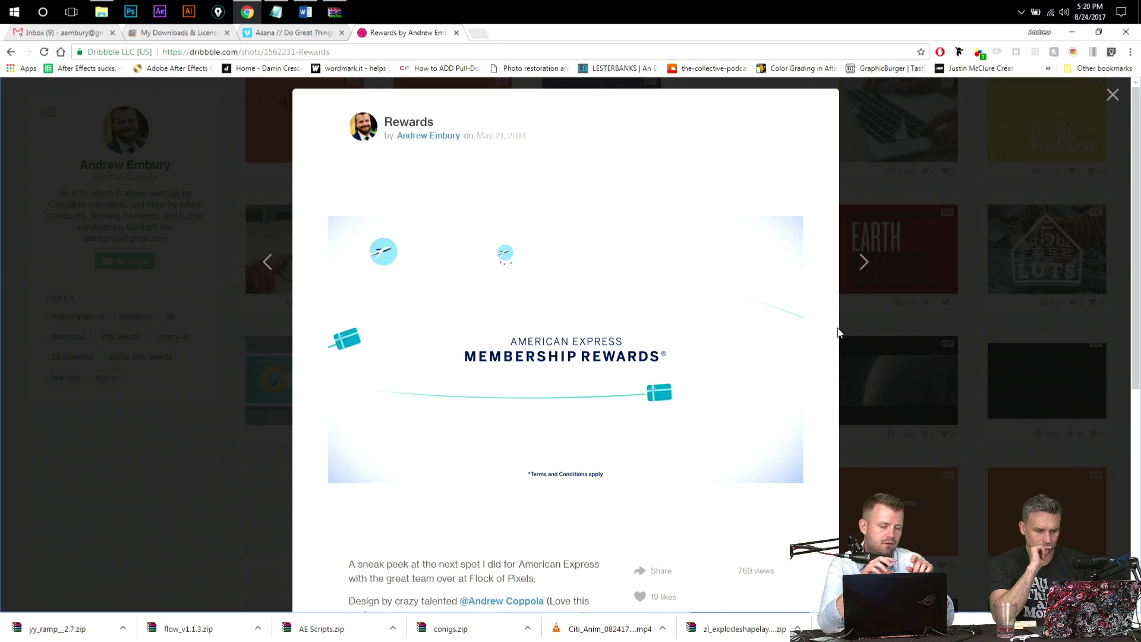
- Switch to the yy_ramp__2.7.zip archive, show its CS5+ Windows (64-bit) folder and open This PC in a File Explorer window
key(alt+Tab)
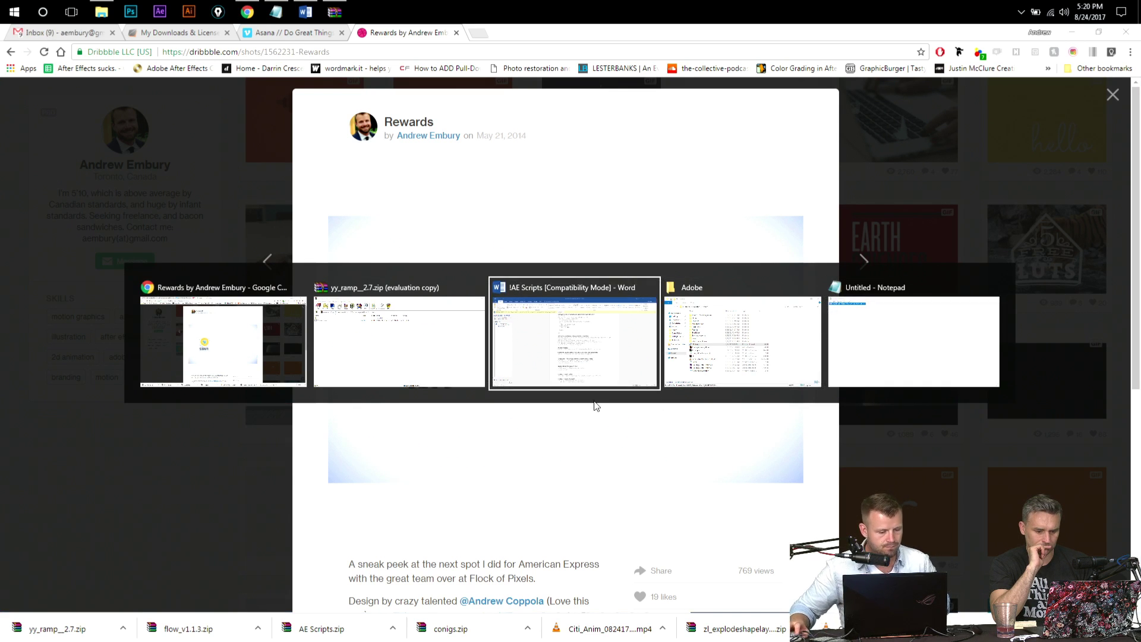
click(109, 222)
key(super)
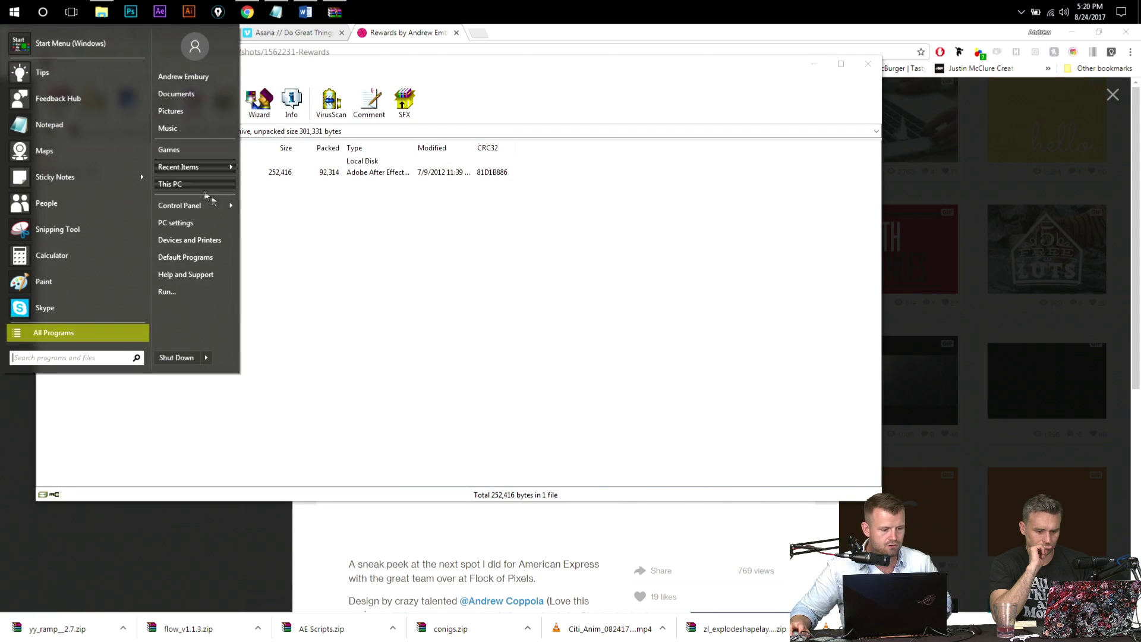
click(226, 183)
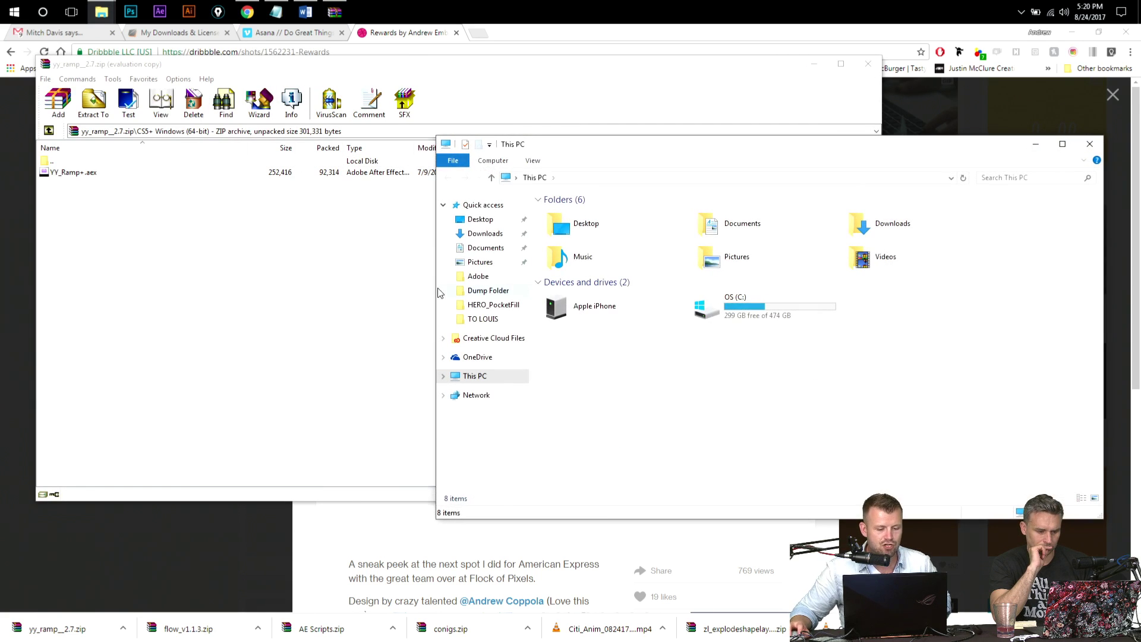
- Open the Plug-ins folder inside Adobe After Effects CC 2017's Support Files, under Adobe in Program Files on the C: drive
double_click(819, 313)
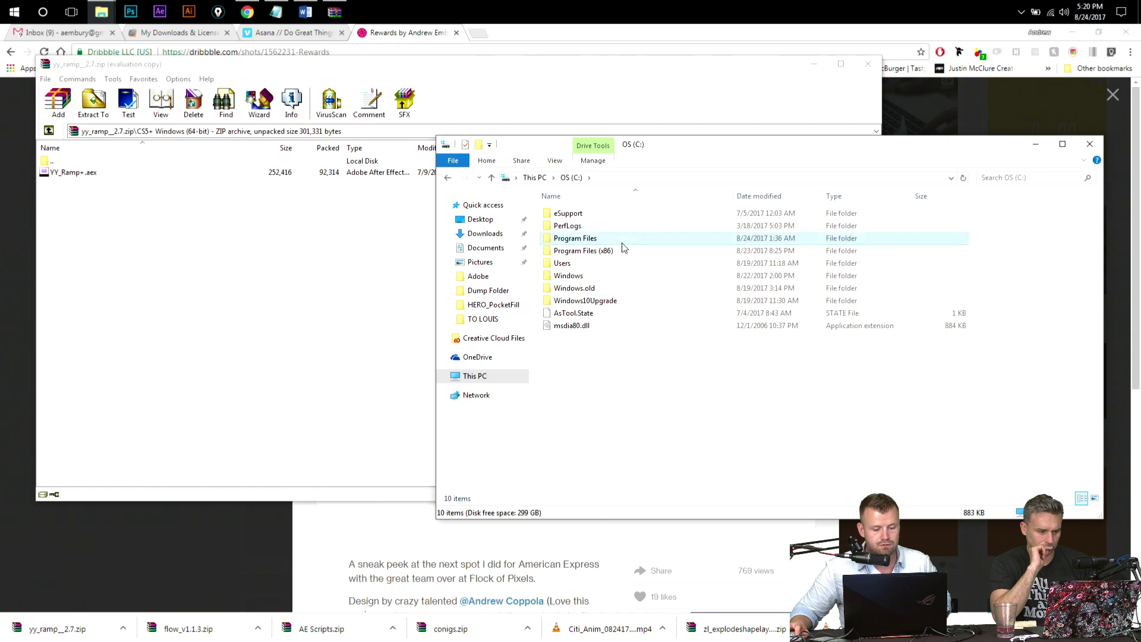
double_click(624, 240)
click(624, 215)
double_click(624, 216)
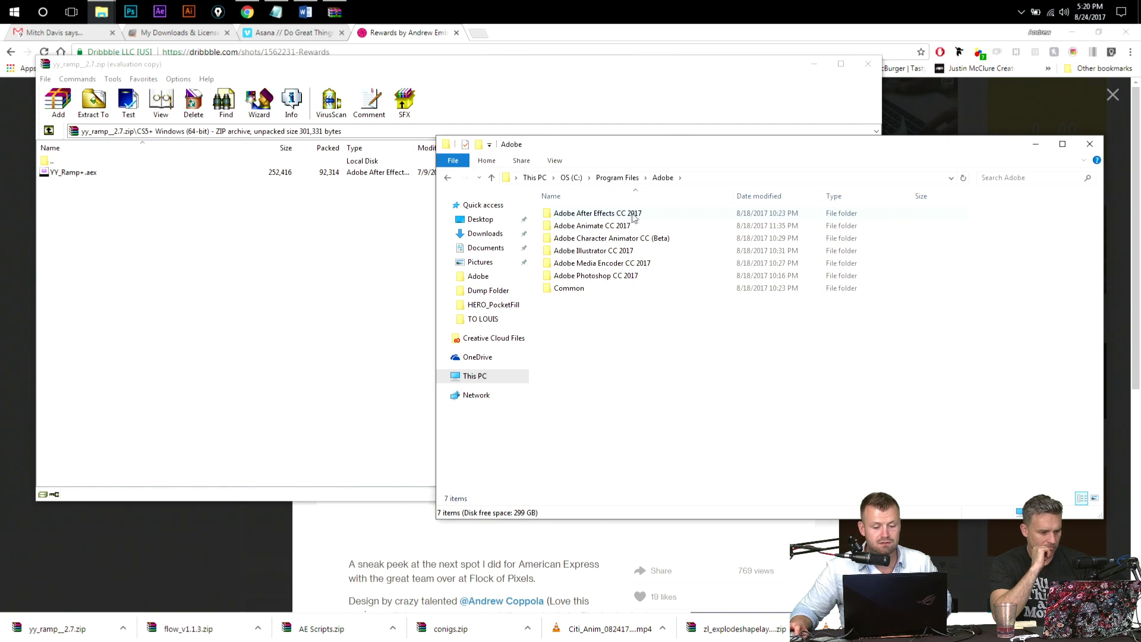
double_click(644, 213)
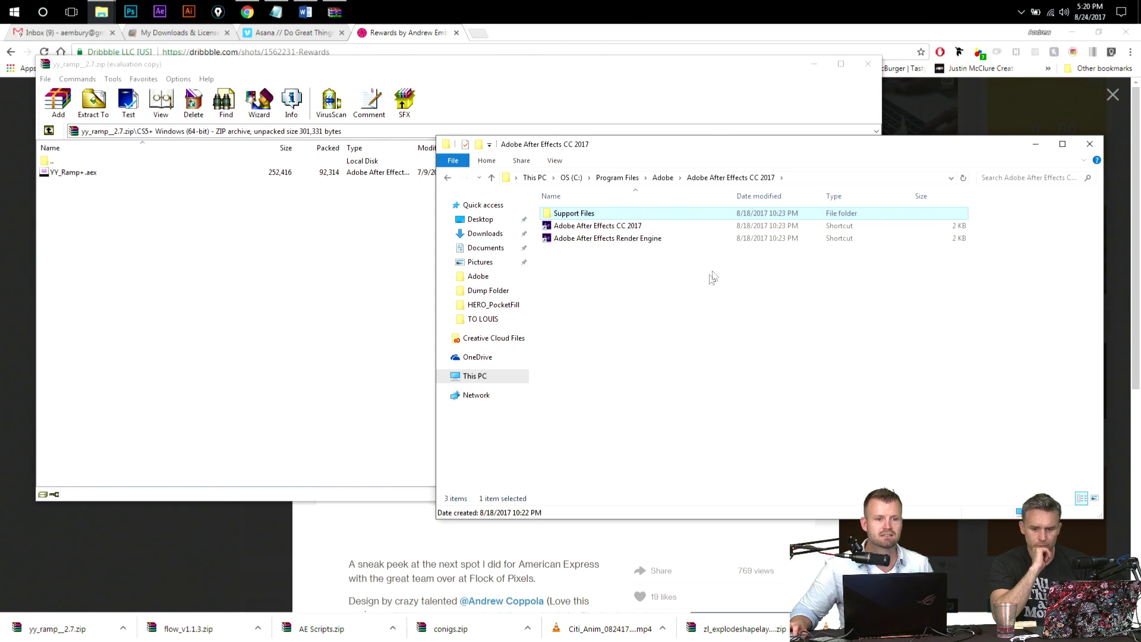
double_click(665, 213)
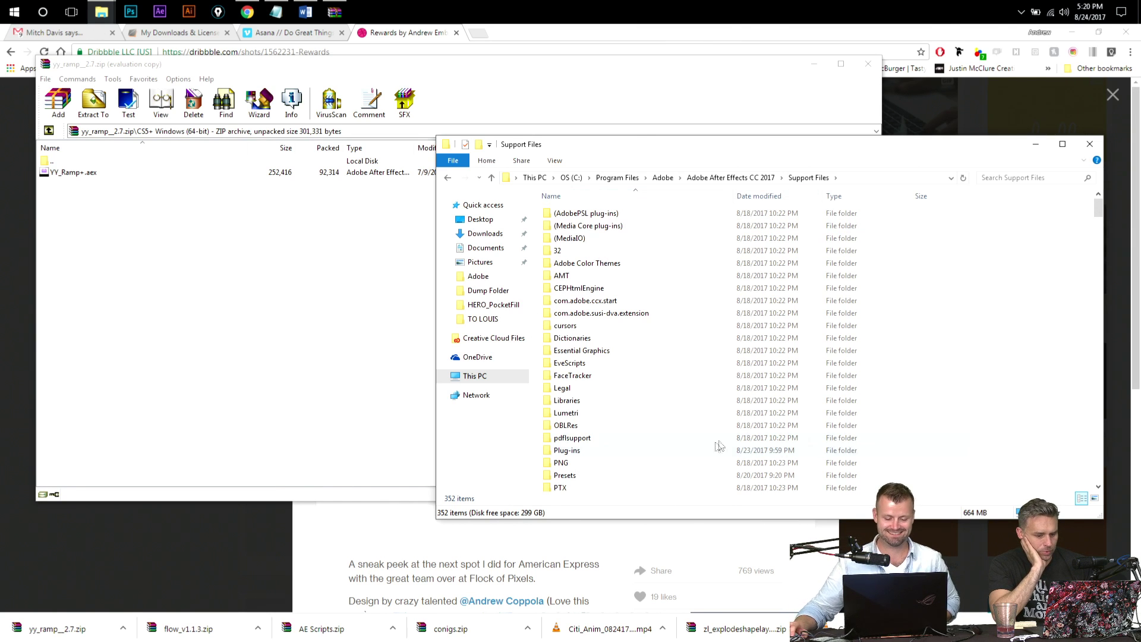
scroll(719, 445, down, 1)
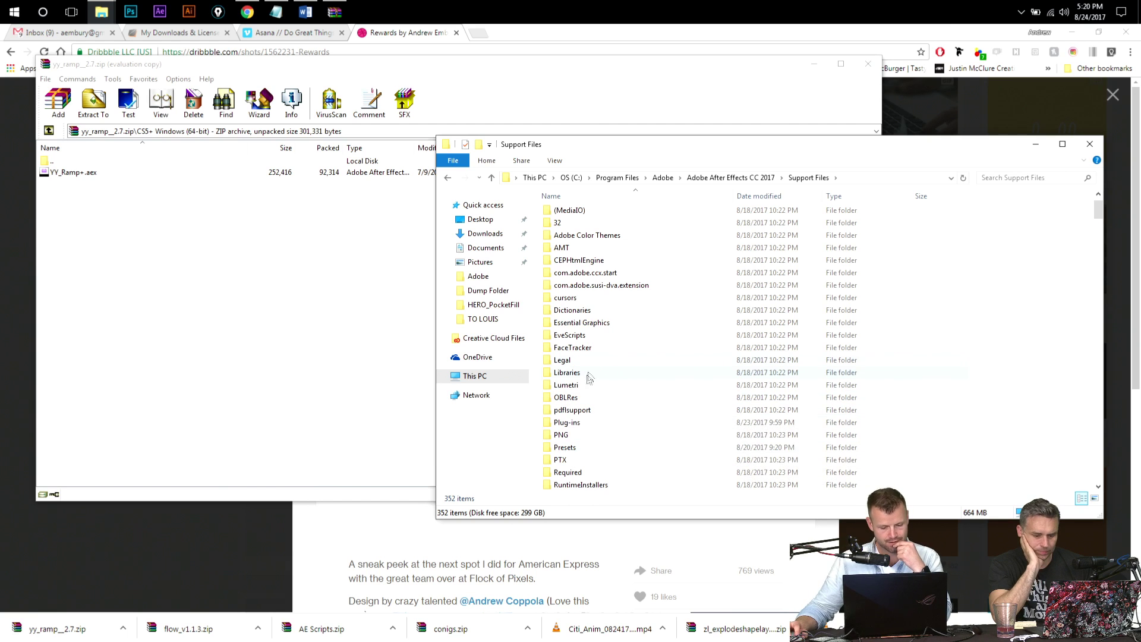
scroll(619, 264, up, 1)
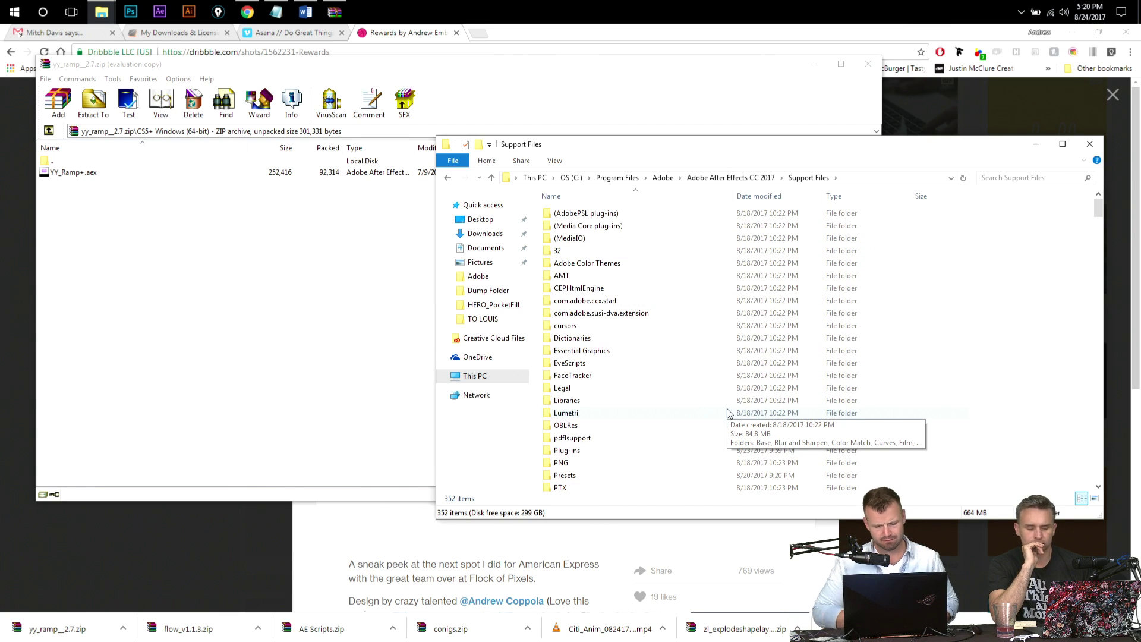
double_click(660, 450)
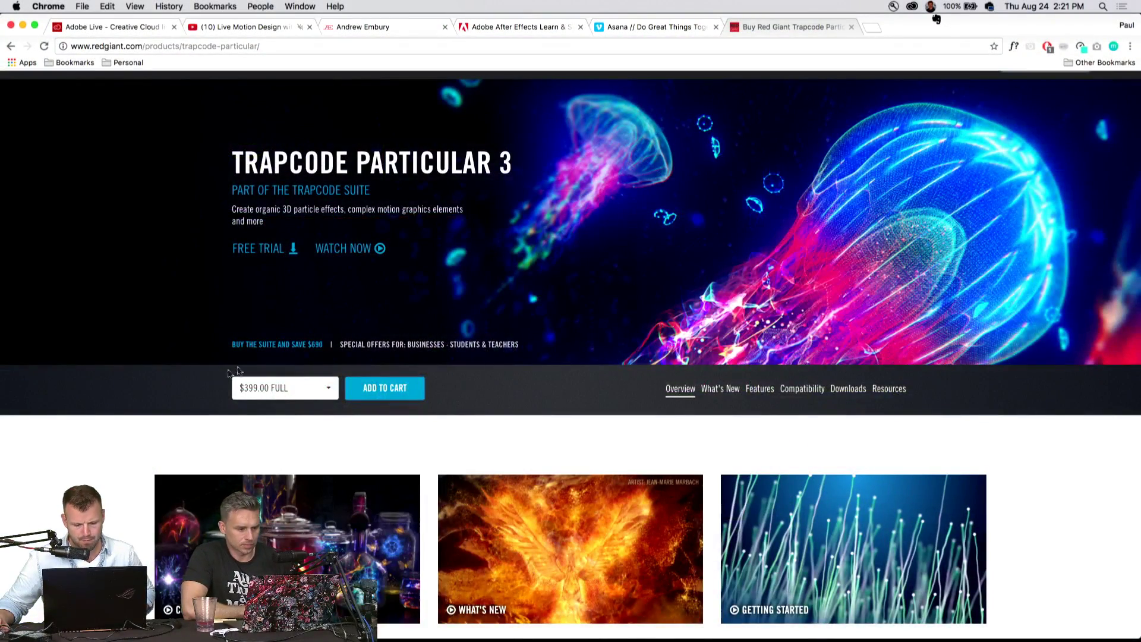
- Look through the Trapcode Particular 3 product page, examining its feature sections and the Designer interface preview
scroll(90, 256, down, 10)
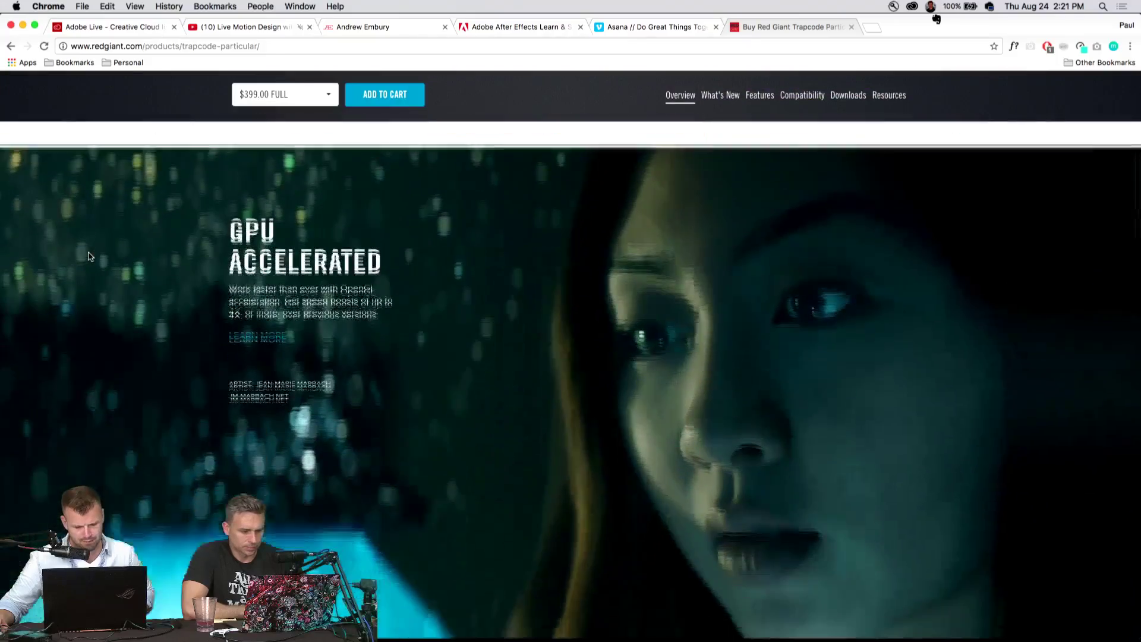
scroll(89, 257, down, 10)
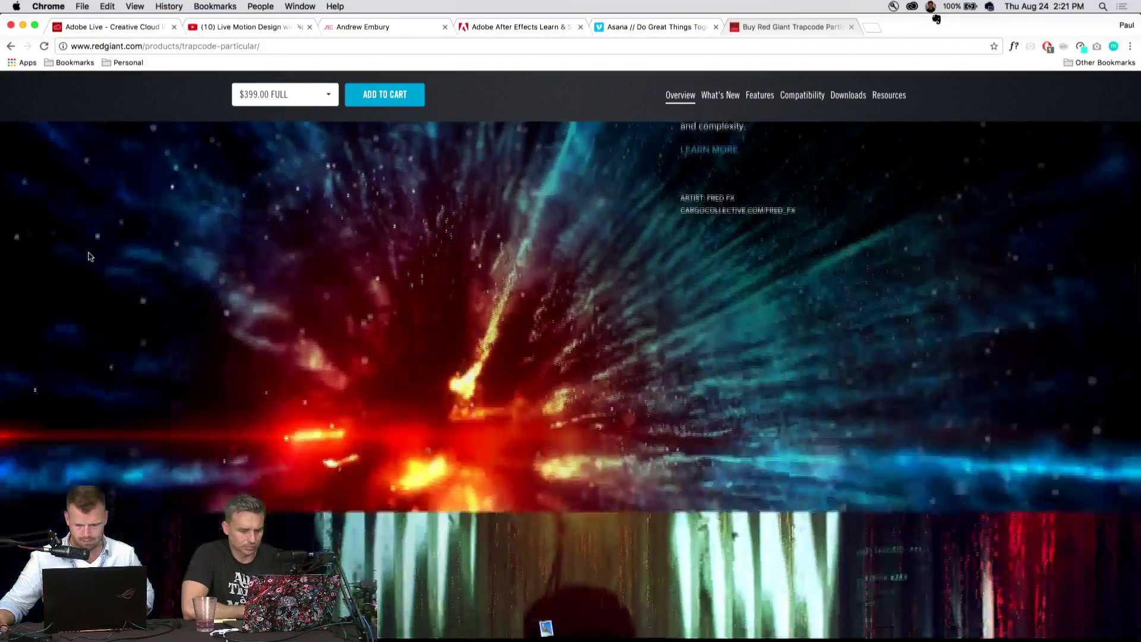
scroll(90, 256, down, 10)
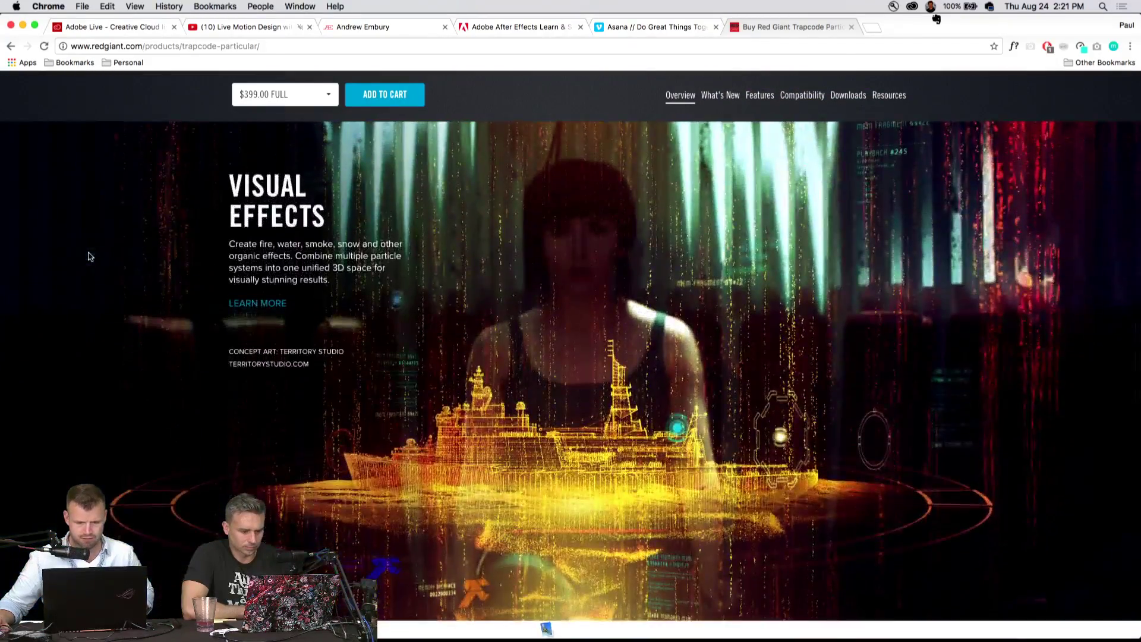
scroll(89, 255, up, 2)
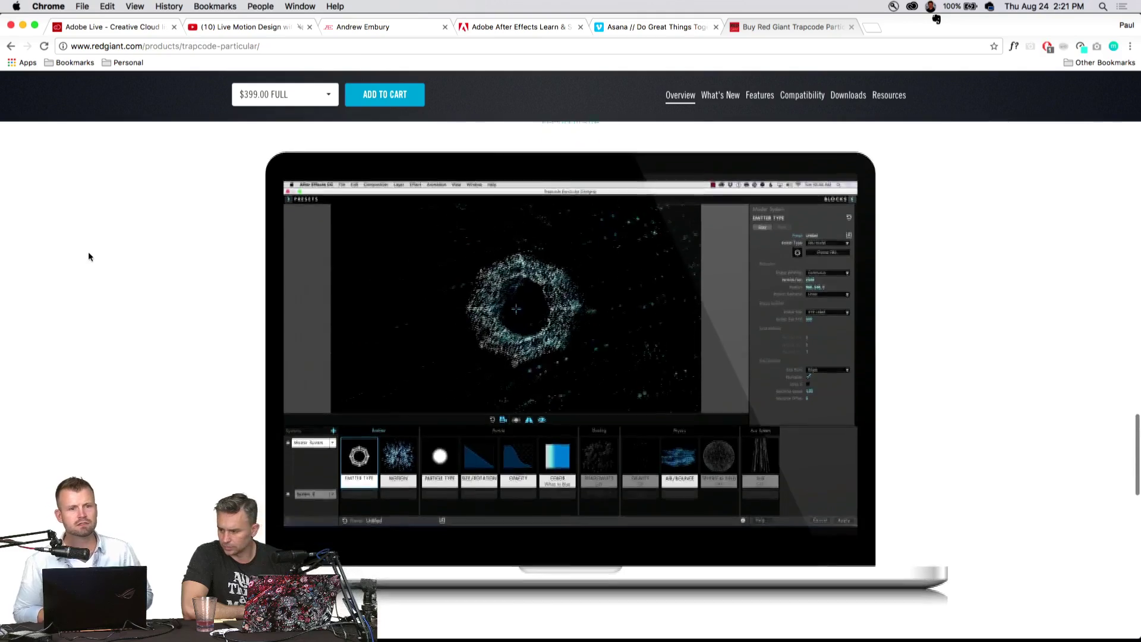
scroll(88, 256, down, 4)
scroll(89, 257, up, 4)
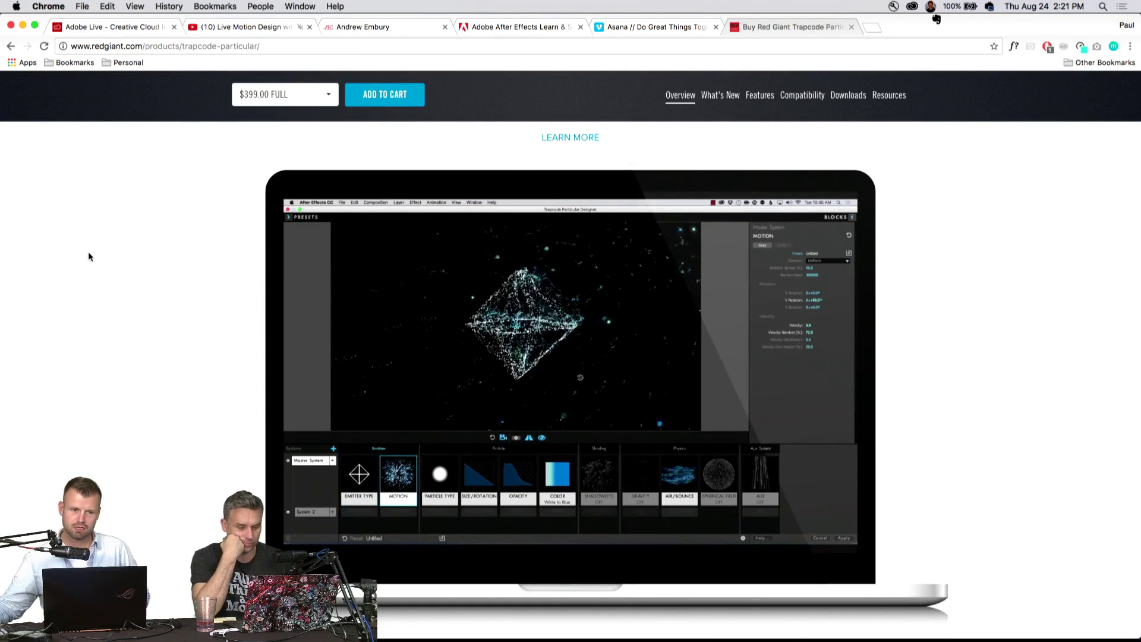
scroll(88, 256, down, 1)
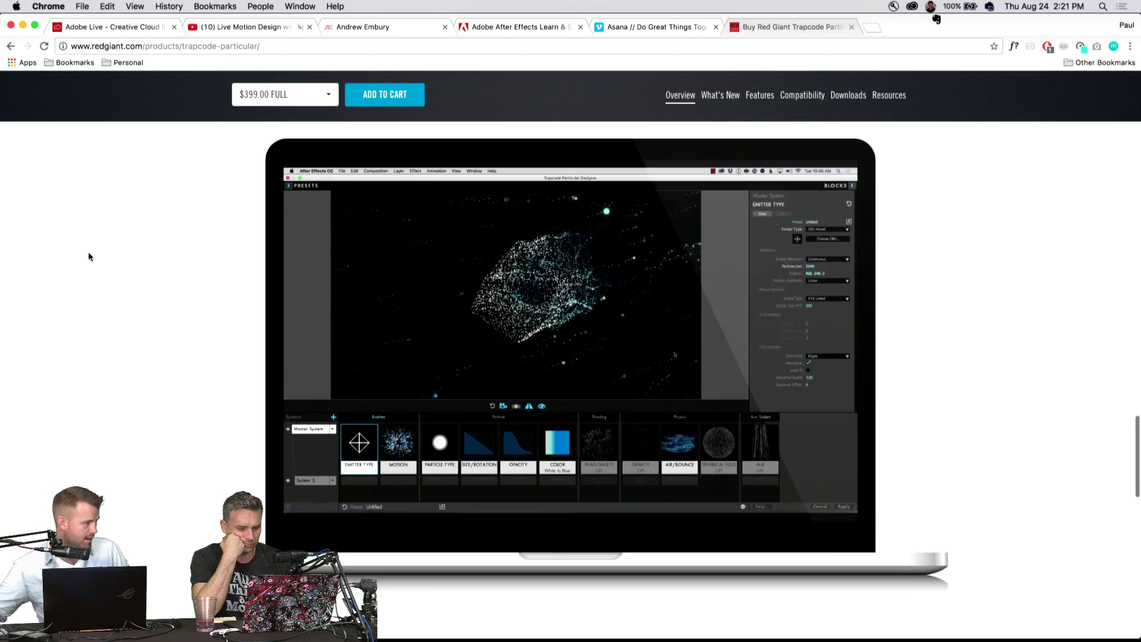
scroll(88, 256, down, 1)
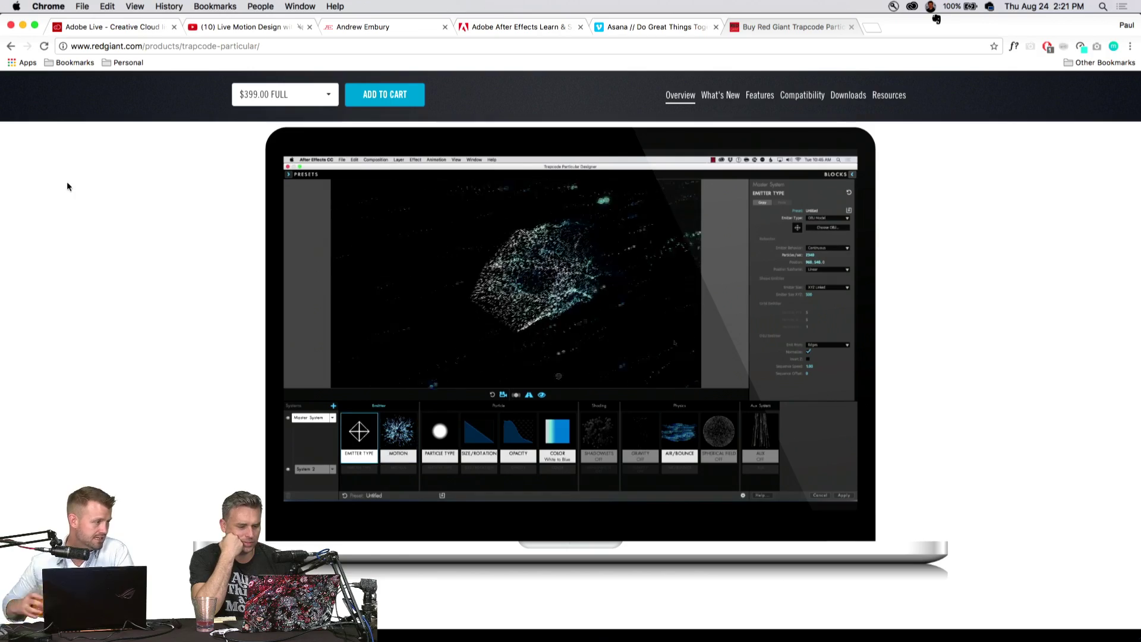
- View the Trapcode Particular page full screen and examine the Trapcode Suite offer, platform support and pricing options
click(35, 25)
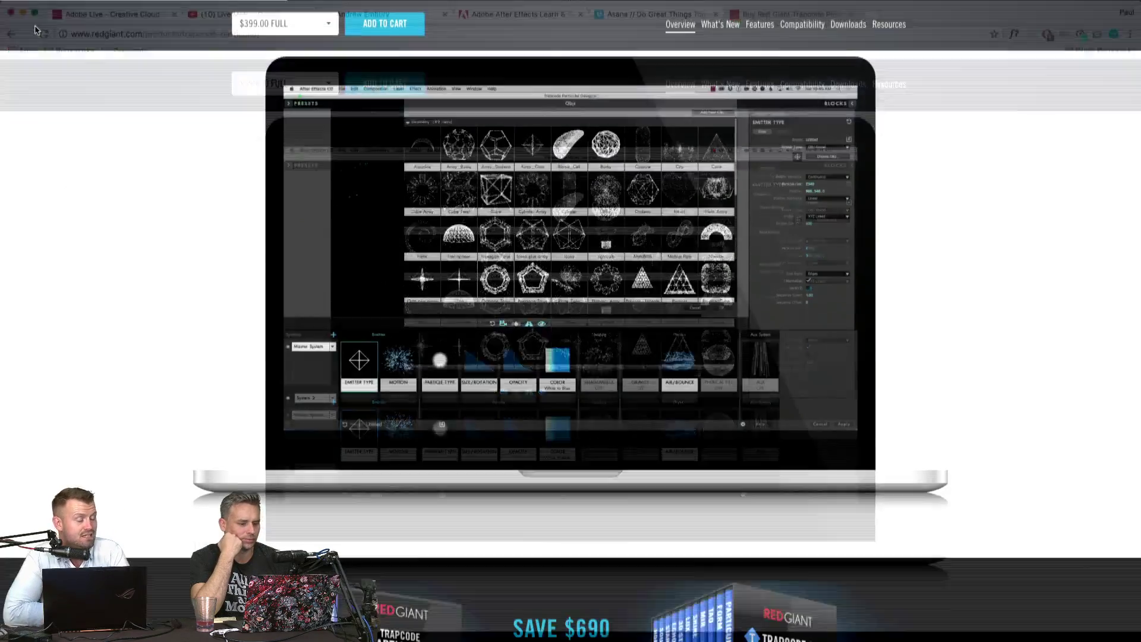
scroll(159, 252, down, 10)
scroll(160, 256, up, 1)
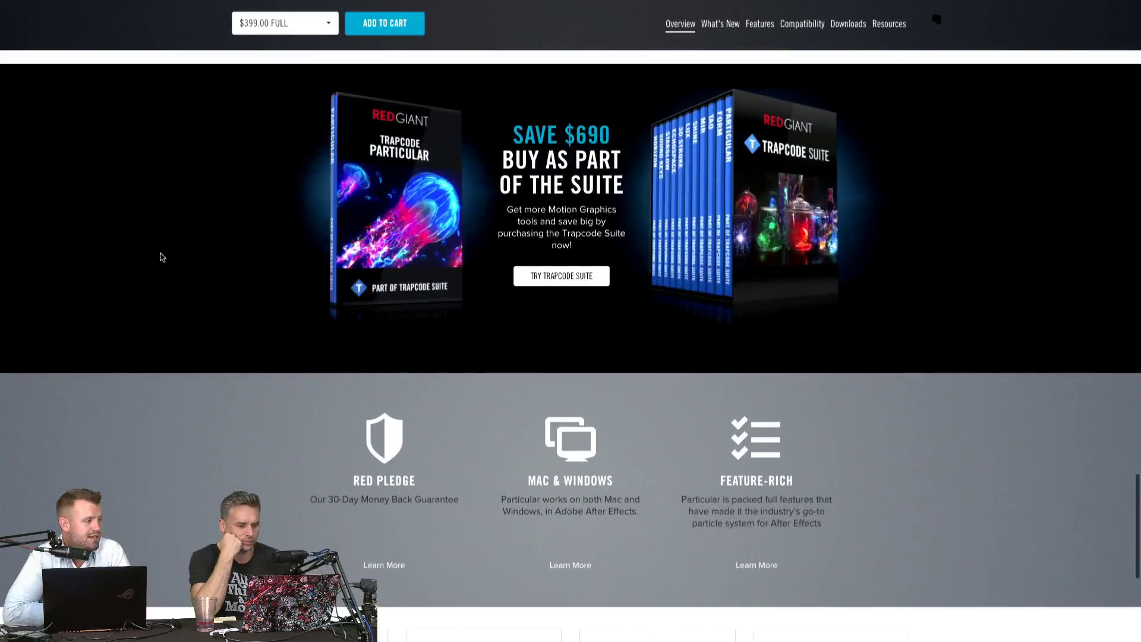
scroll(161, 256, down, 1)
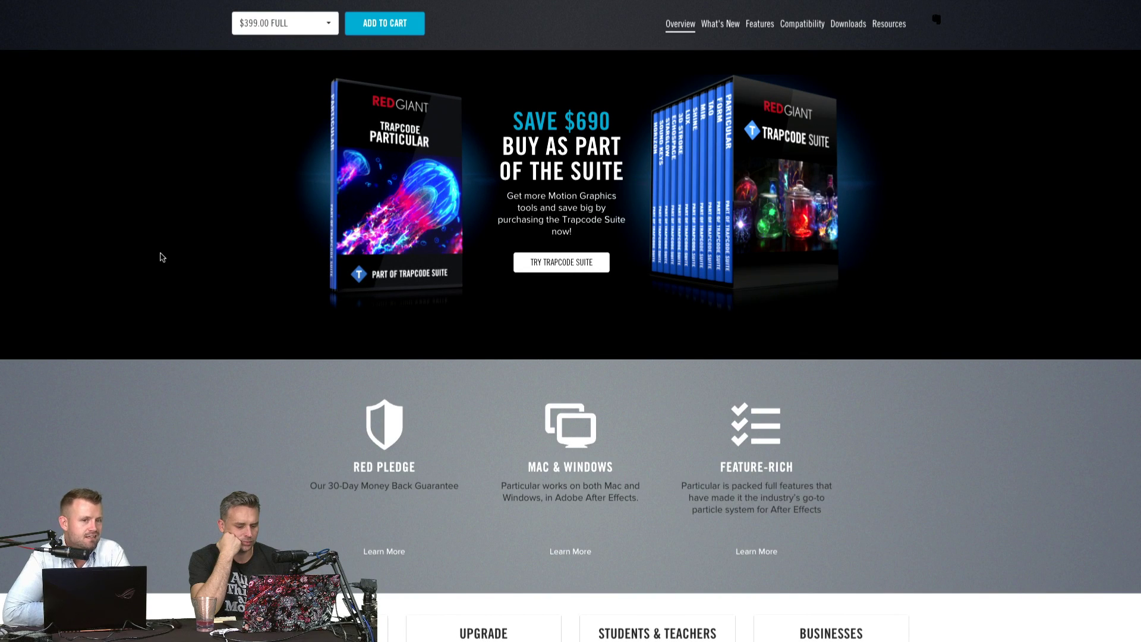
scroll(162, 256, down, 2)
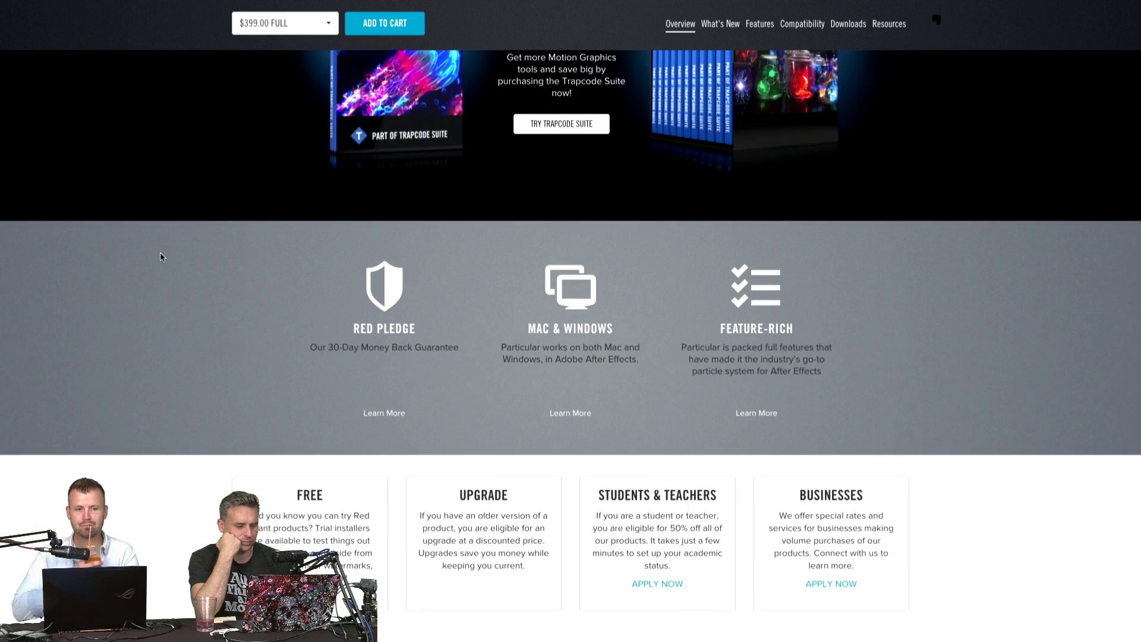
scroll(161, 257, down, 15)
scroll(160, 257, up, 5)
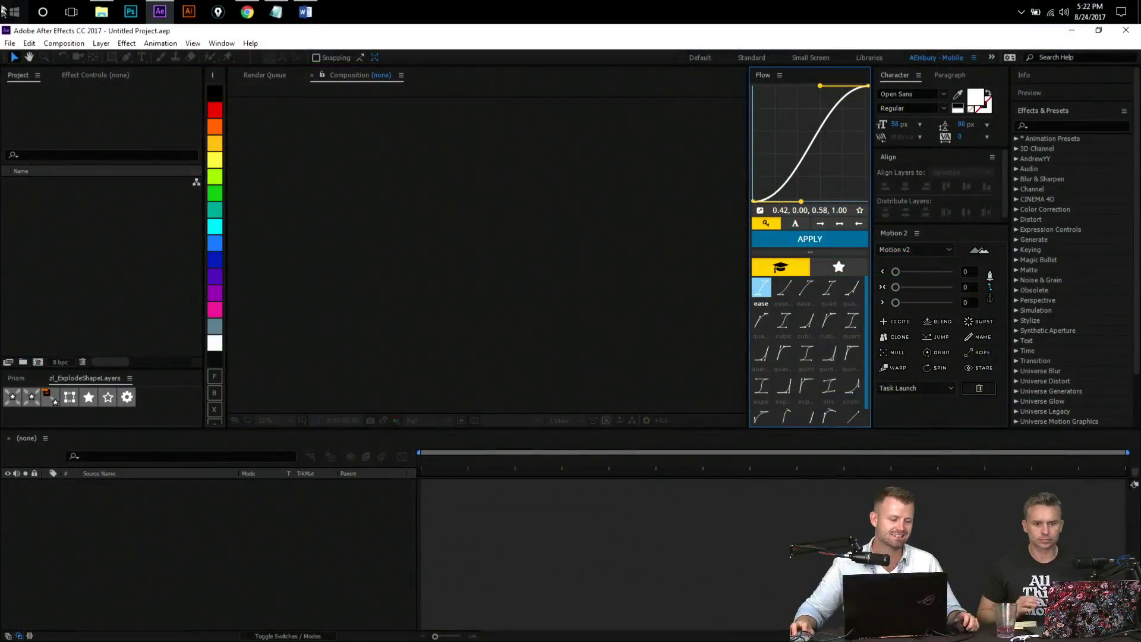
- Switch to After Effects and open the recent project SYLVIA_Anim_230817_AE_v01.aep
click(9, 43)
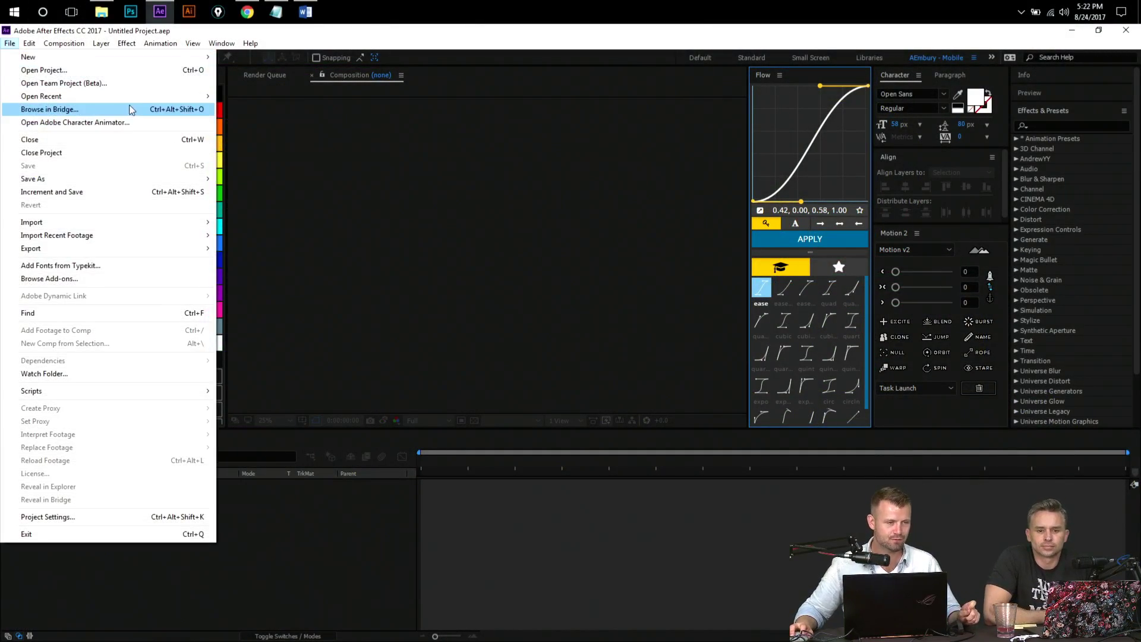
mouse_move(196, 96)
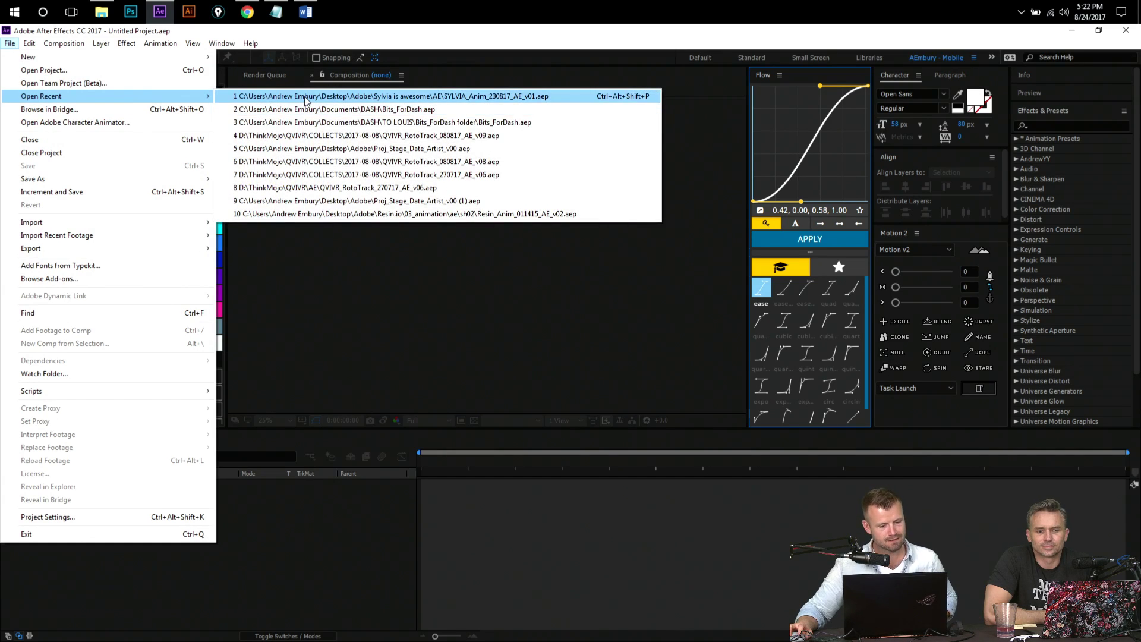
click(307, 98)
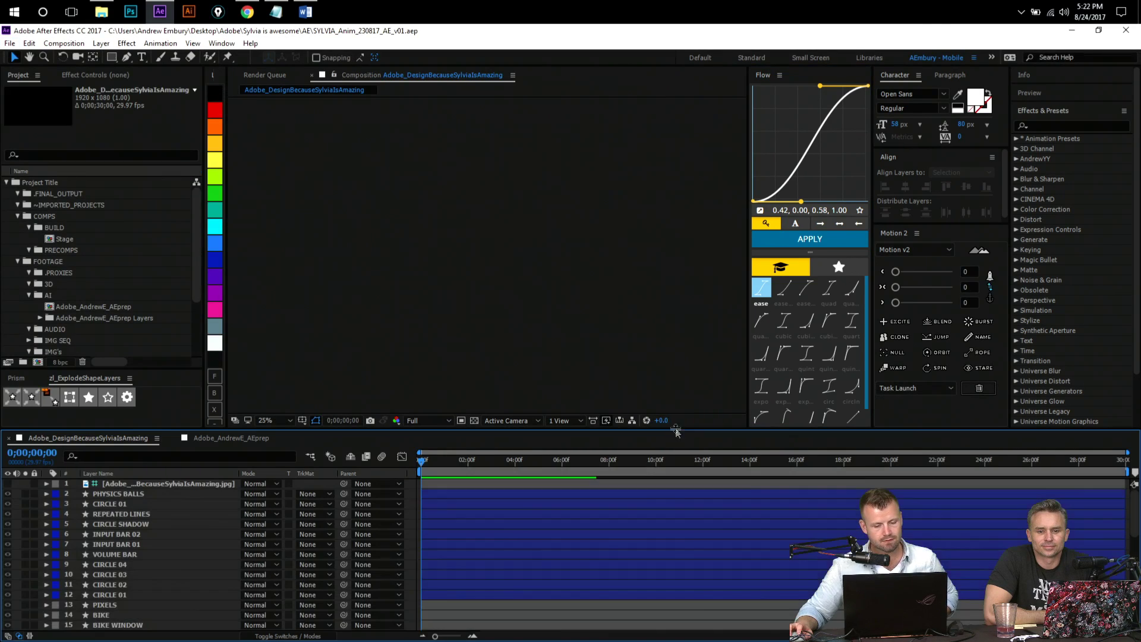
- Show the Gradient Ramp settings of the CIRCLE SHADOW 2 layer and turn off solo for the BLUE CIRCLE SHADE layer
scroll(321, 597, down, 8)
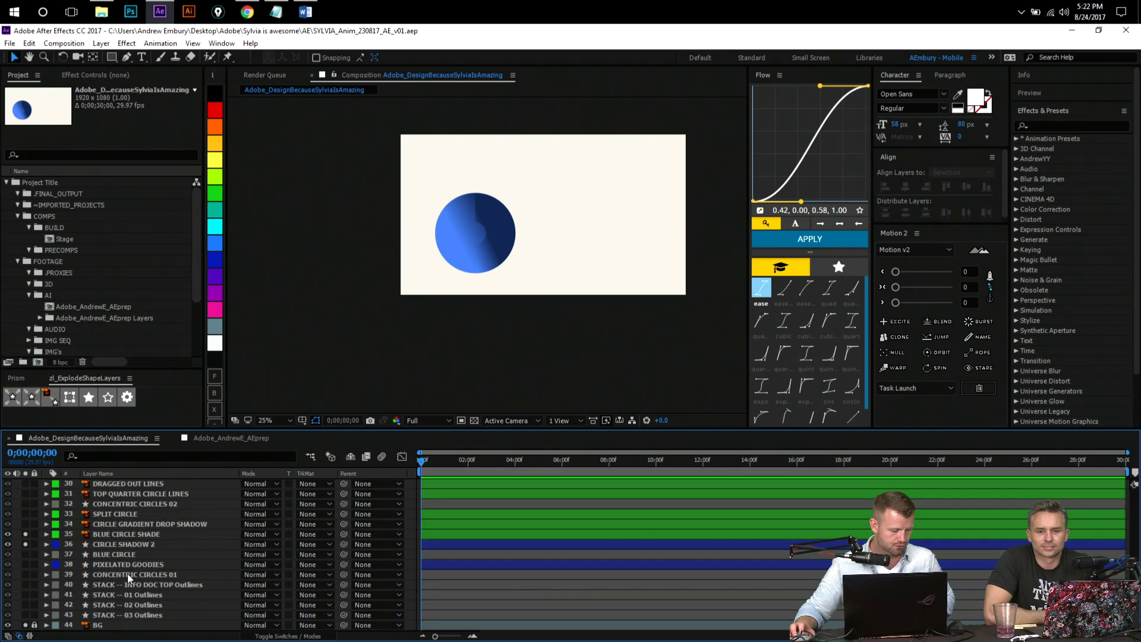
click(100, 596)
click(101, 604)
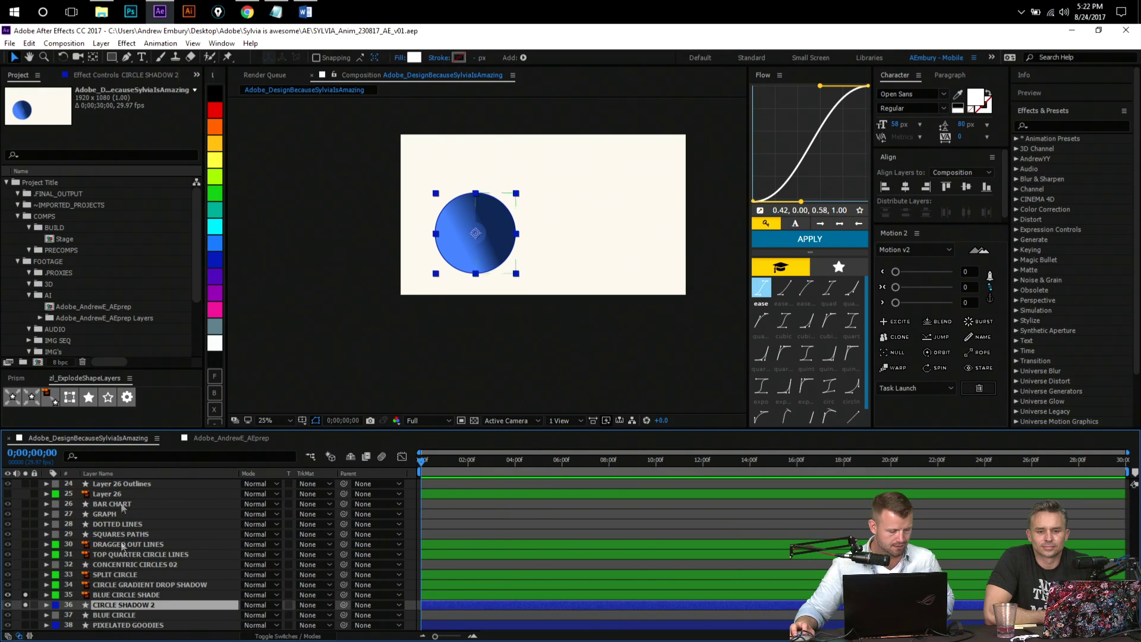
click(119, 75)
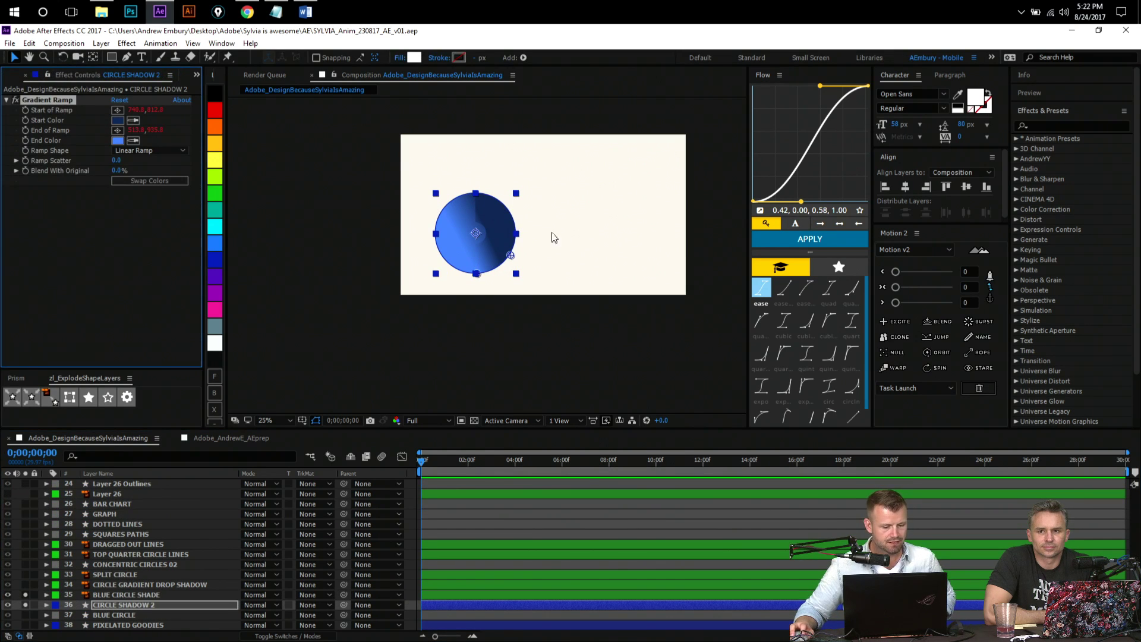
scroll(495, 231, up, 2)
scroll(430, 302, up, 2)
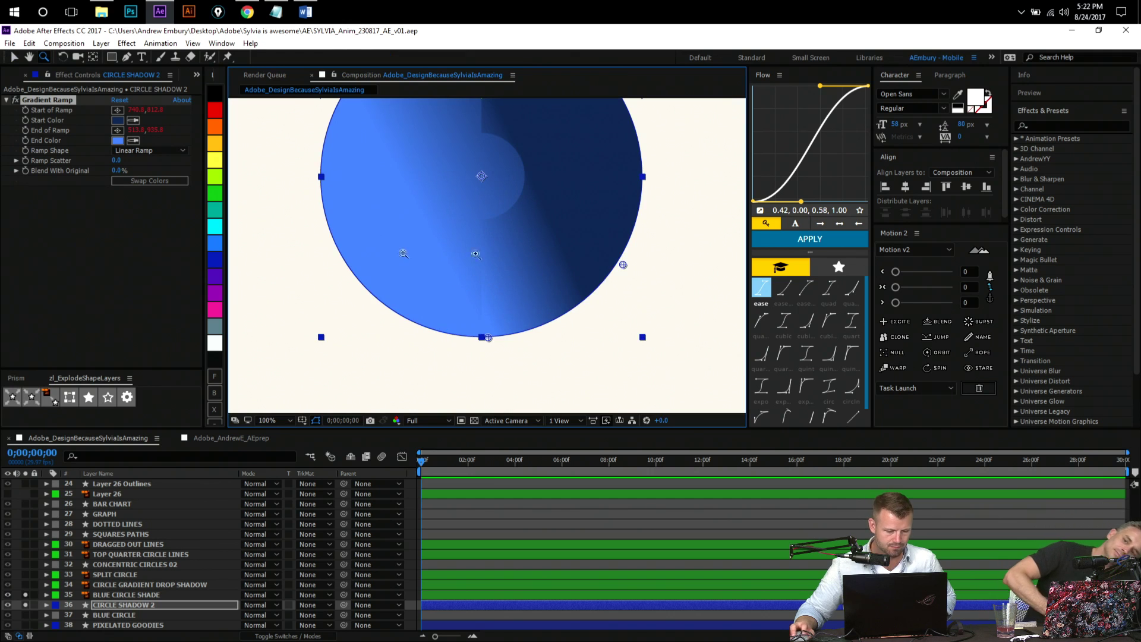
click(25, 603)
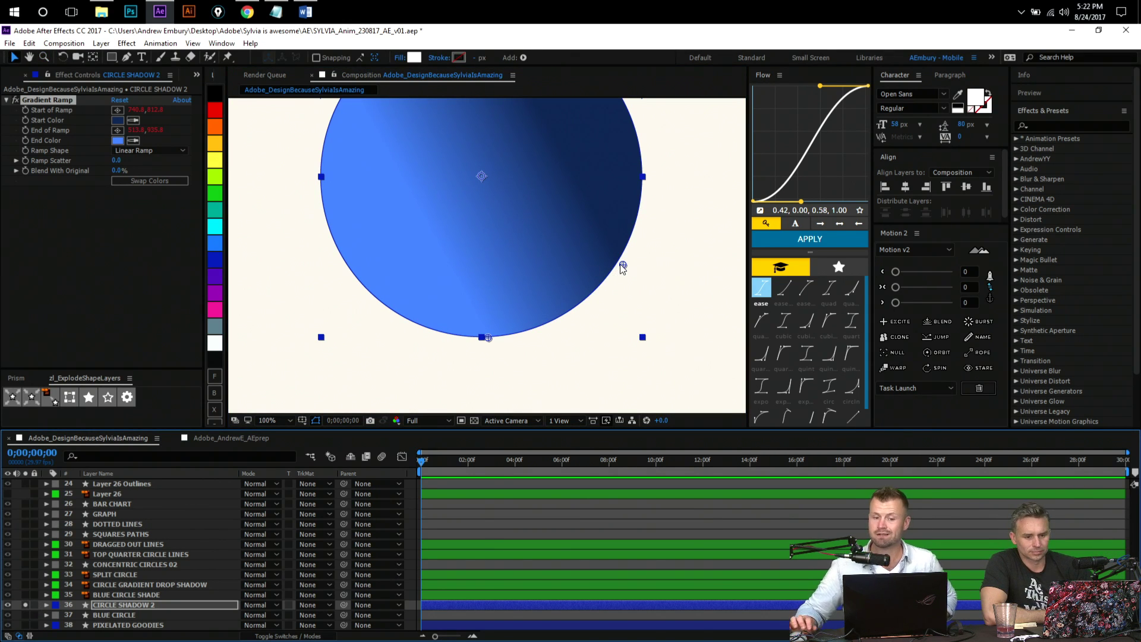
- Raise the Gradient Ramp's Ramp Scatter to 369.5 and reposition the ramp's start point near the blue circle's lower-right edge
drag(621, 264, 557, 293)
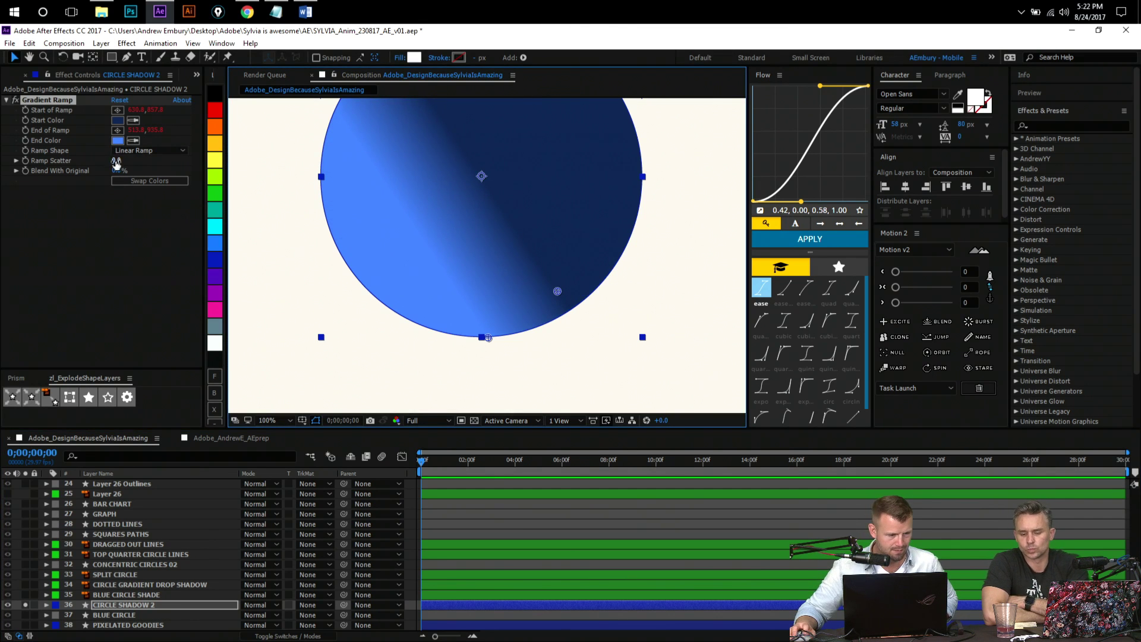
drag(116, 161, 167, 159)
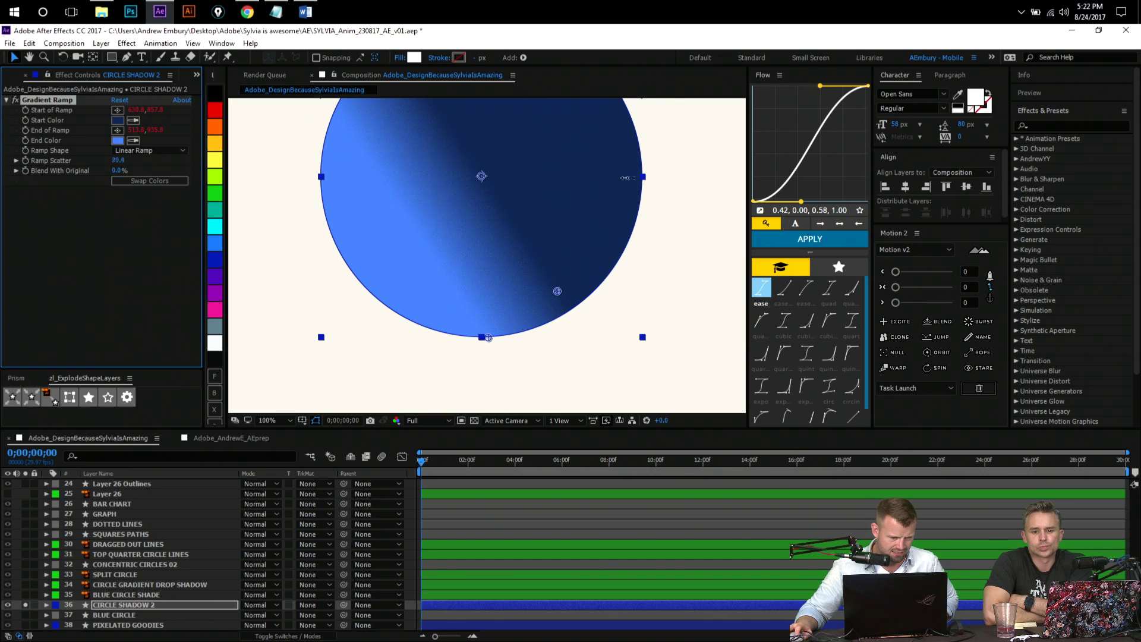
key(z)
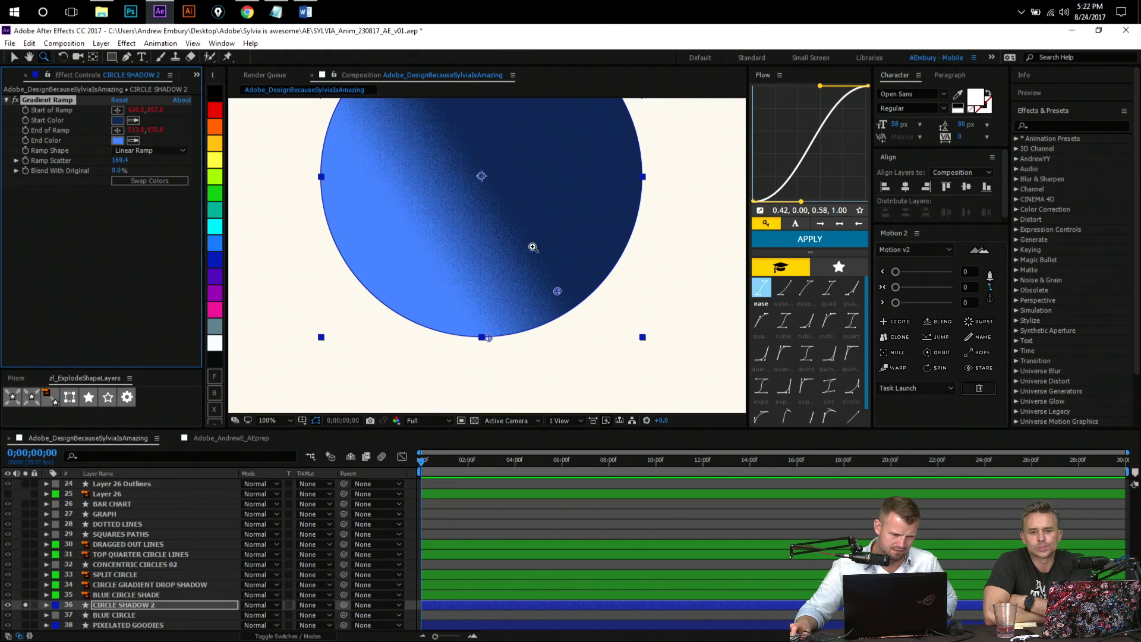
click(532, 247)
drag(387, 281, 472, 219)
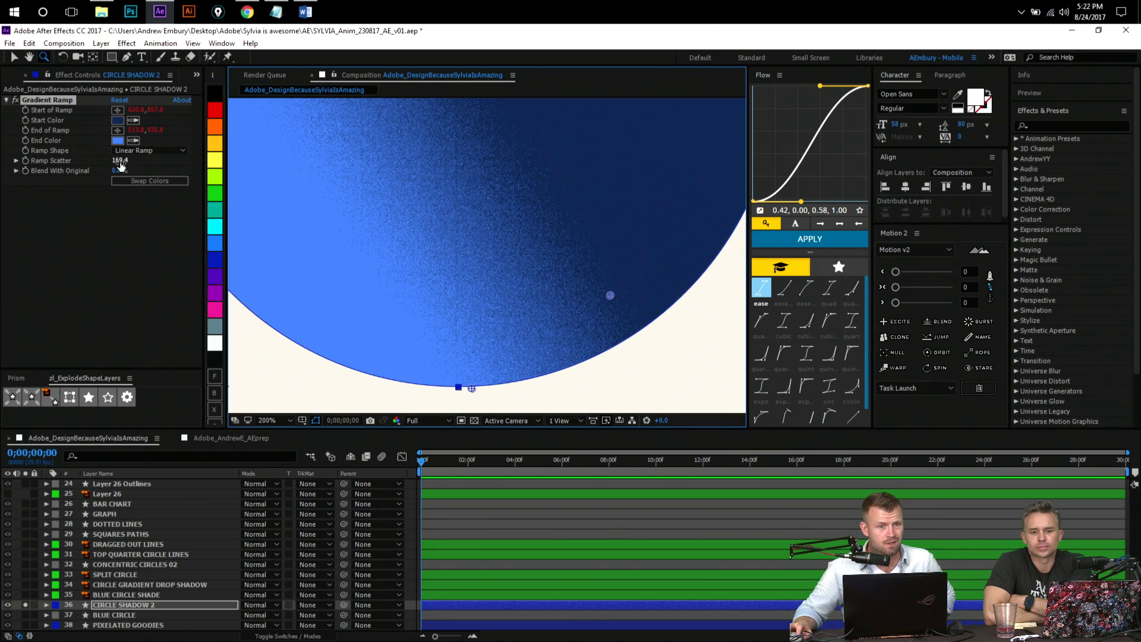
drag(118, 160, 184, 156)
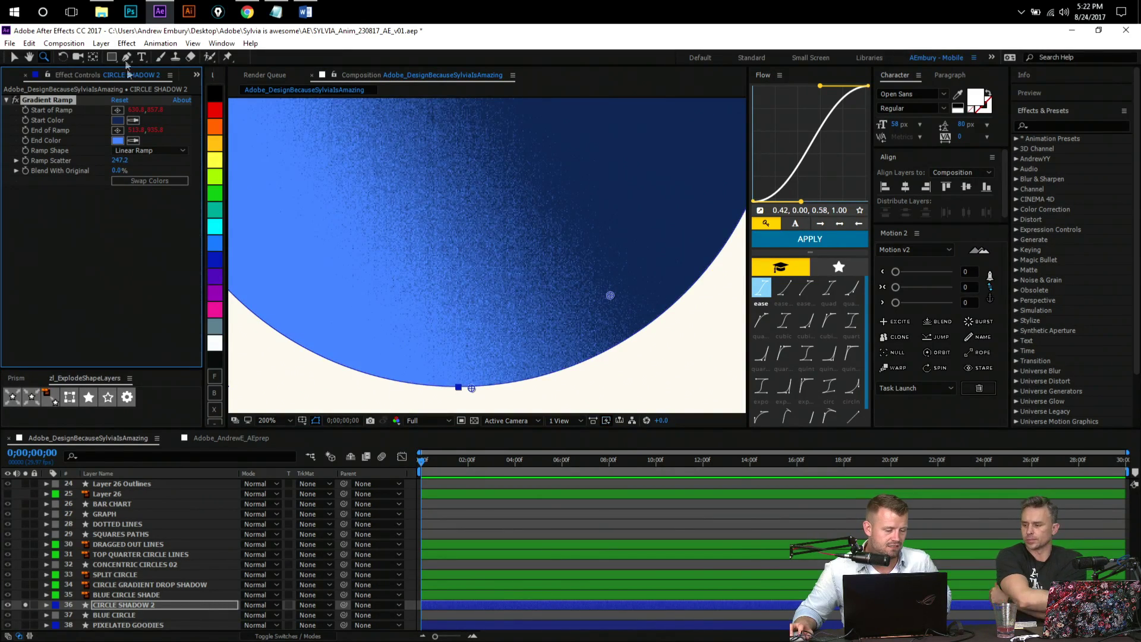
drag(111, 161, 154, 160)
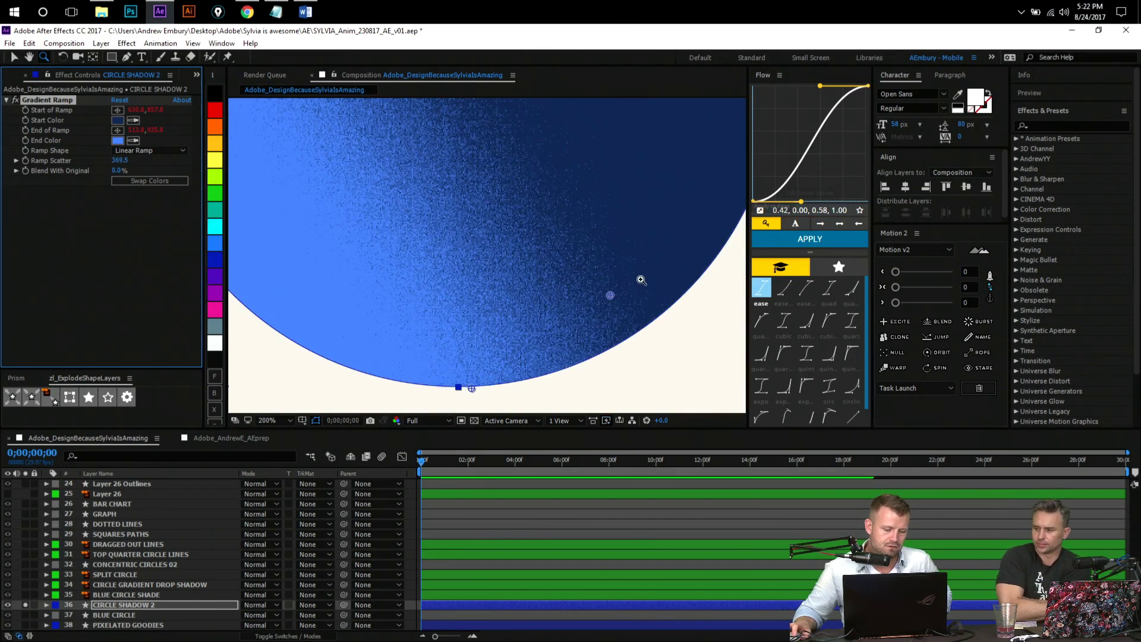
drag(510, 460, 354, 472)
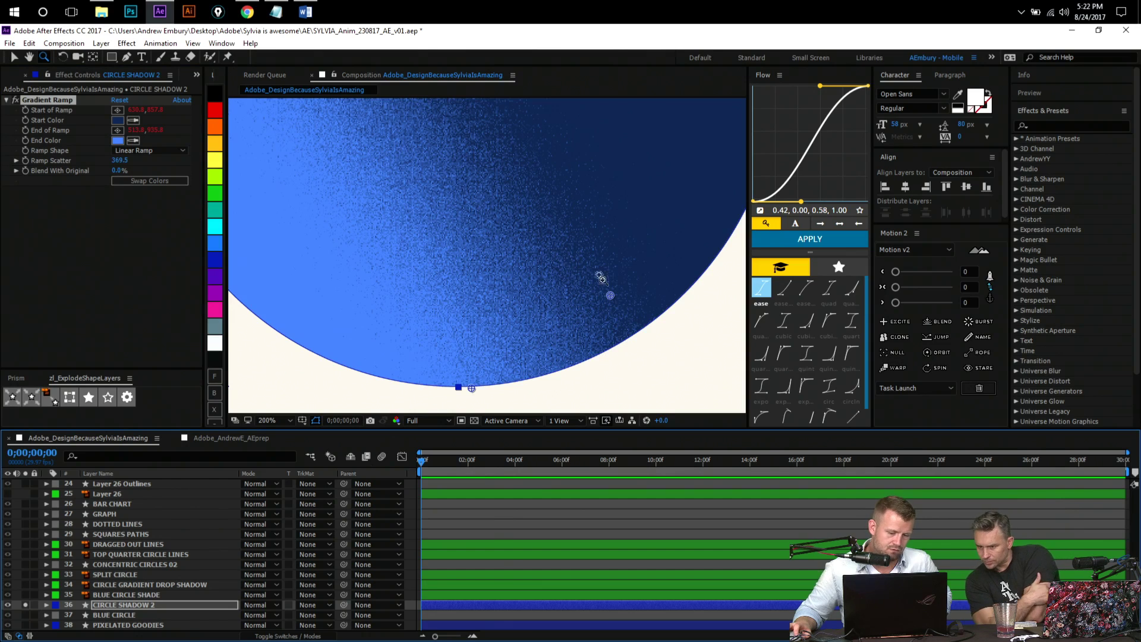
key(v)
drag(610, 295, 693, 261)
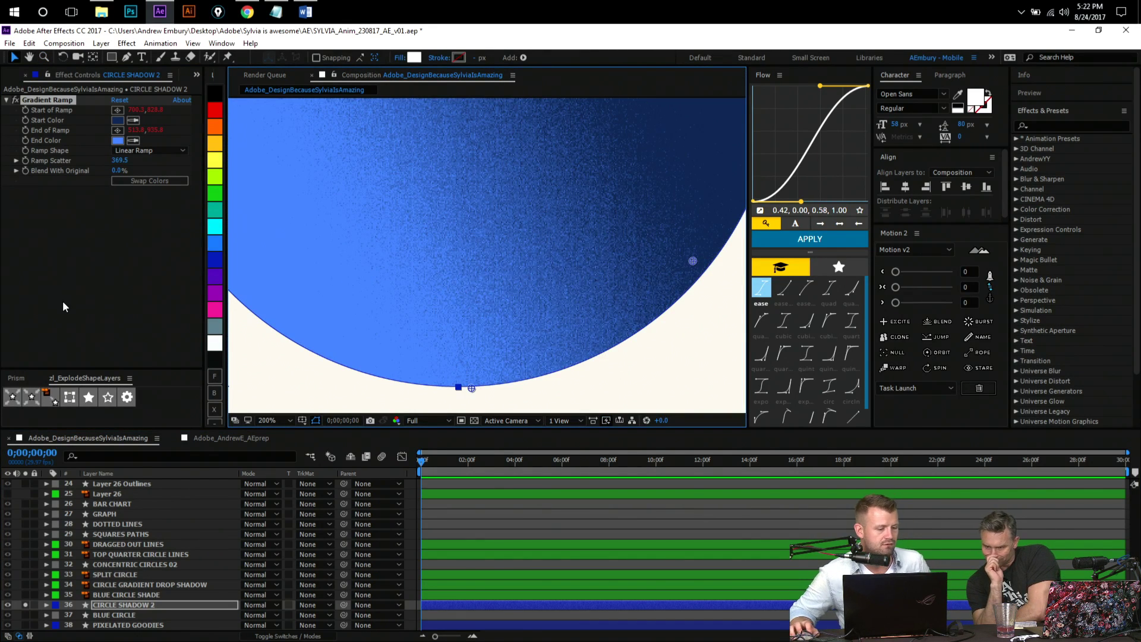
- Undo the Gradient Ramp's last scatter and start point changes
key(ctrl+z)
key(ctrl+z)
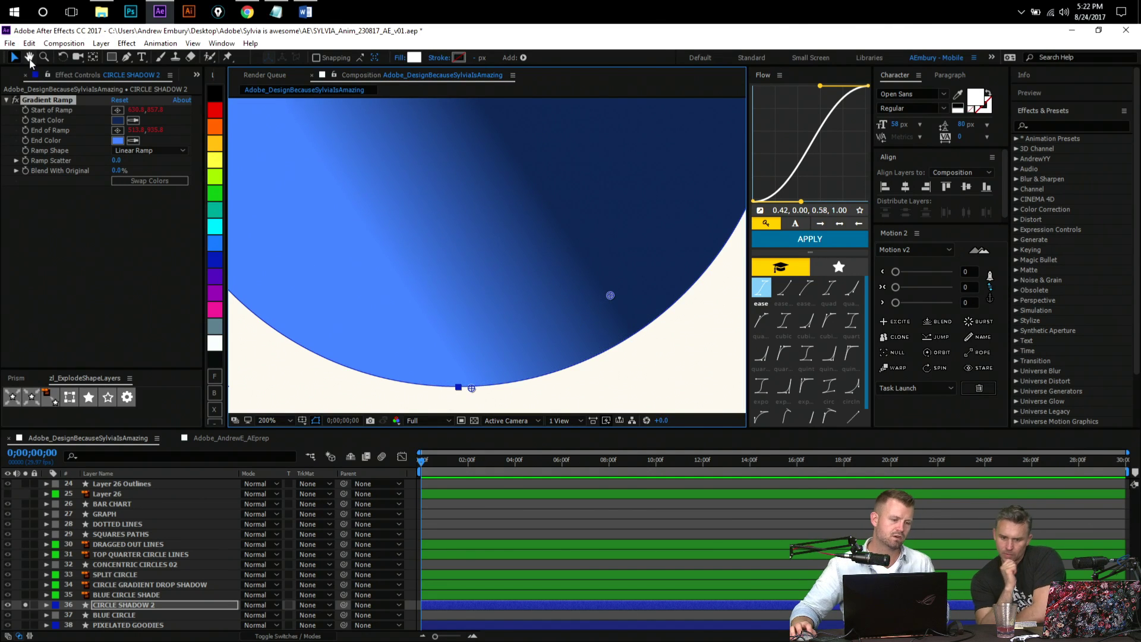
- Examine the working space and bit depth options in the project's color settings without applying any changes
click(8, 79)
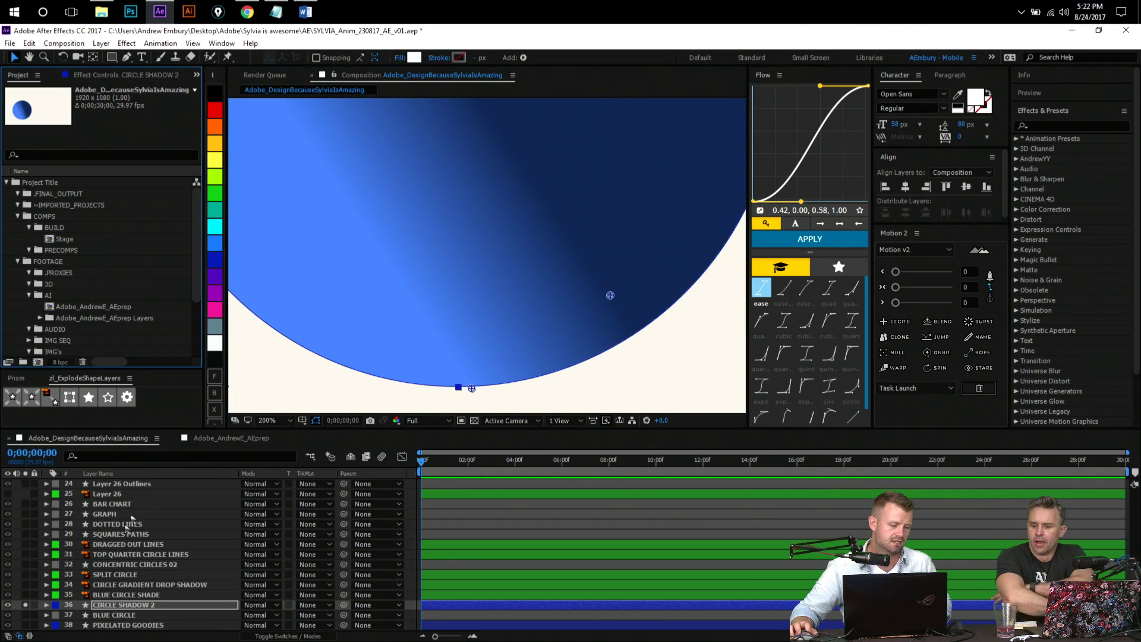
click(61, 363)
click(460, 271)
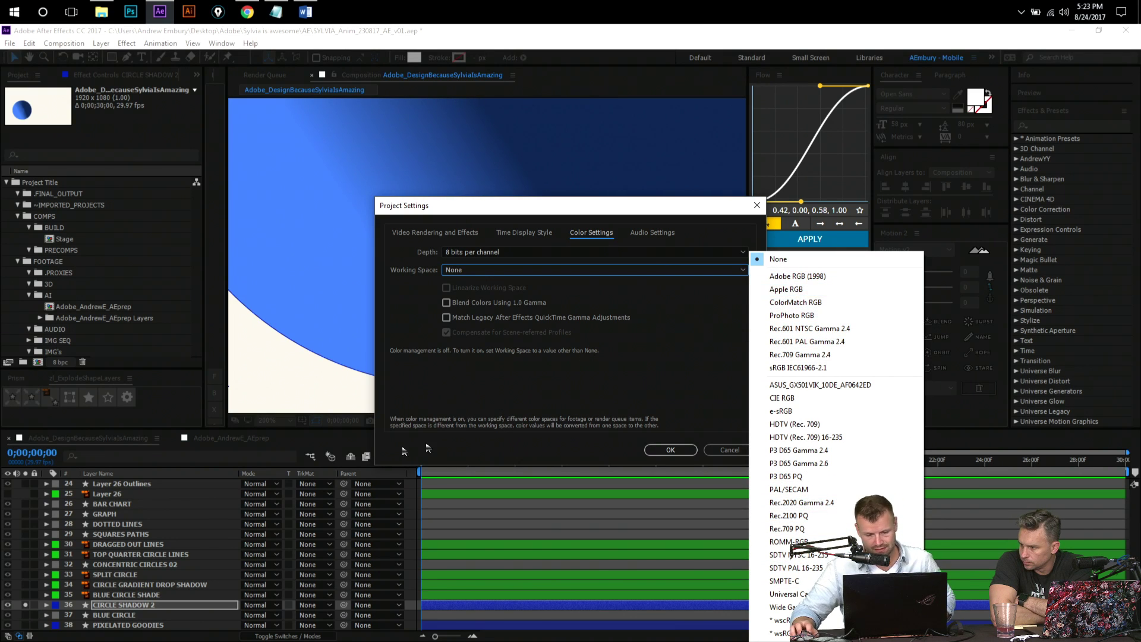
click(547, 429)
click(517, 252)
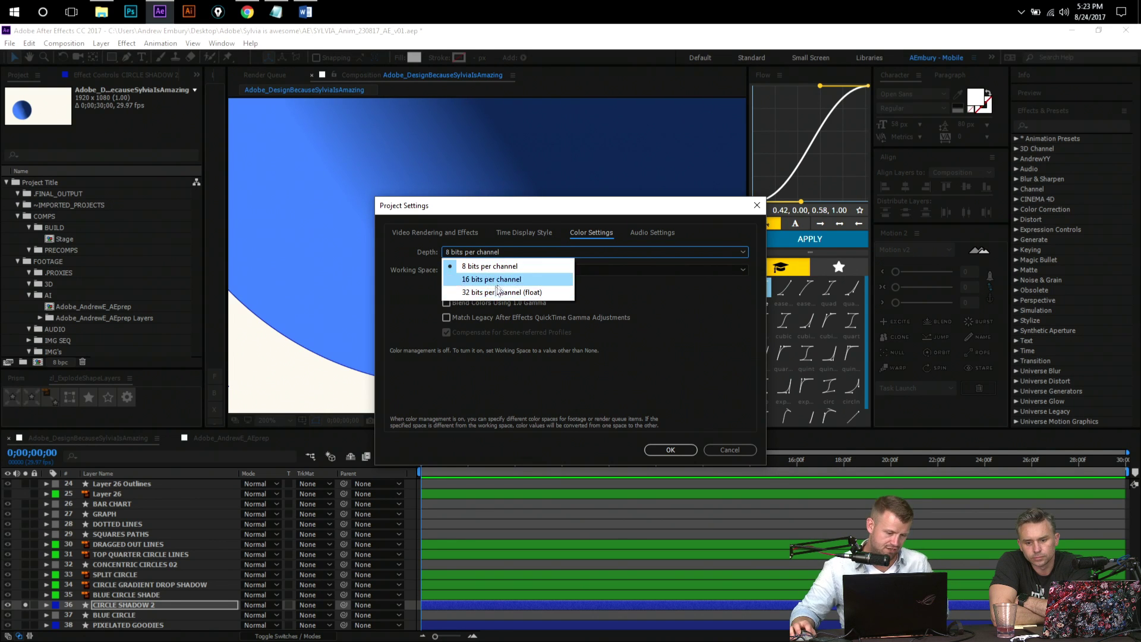
click(484, 279)
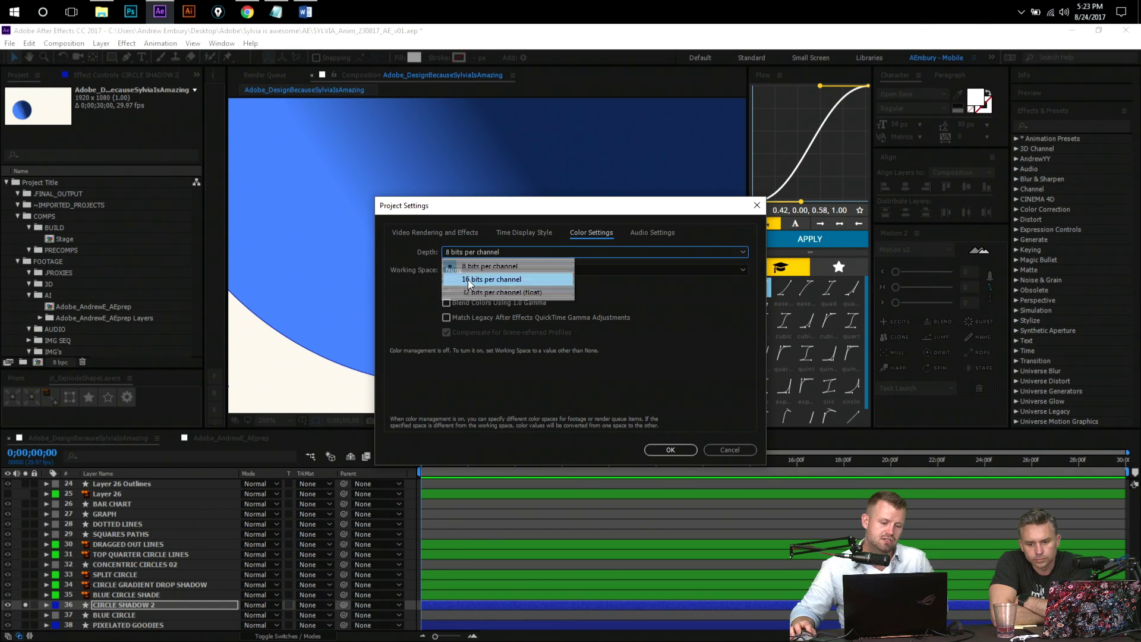
click(729, 450)
- Disable the Gradient Ramp on the CIRCLE SHADOW 2 layer and apply the YY_Ramp+ effect to it
key(z)
key(comma)
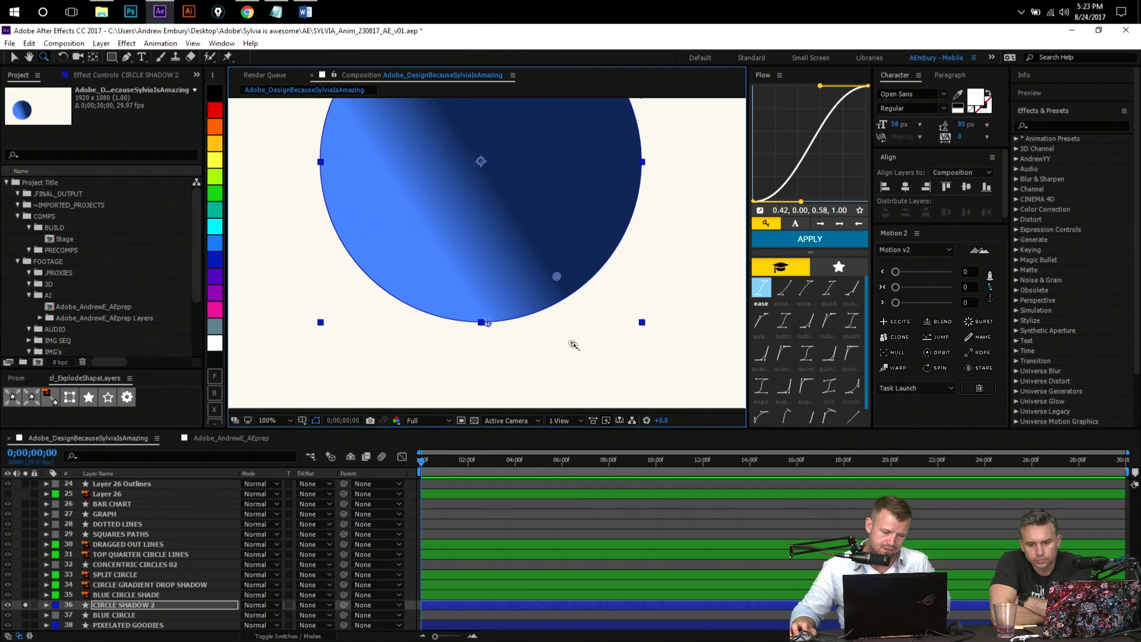
key(v)
key(F3)
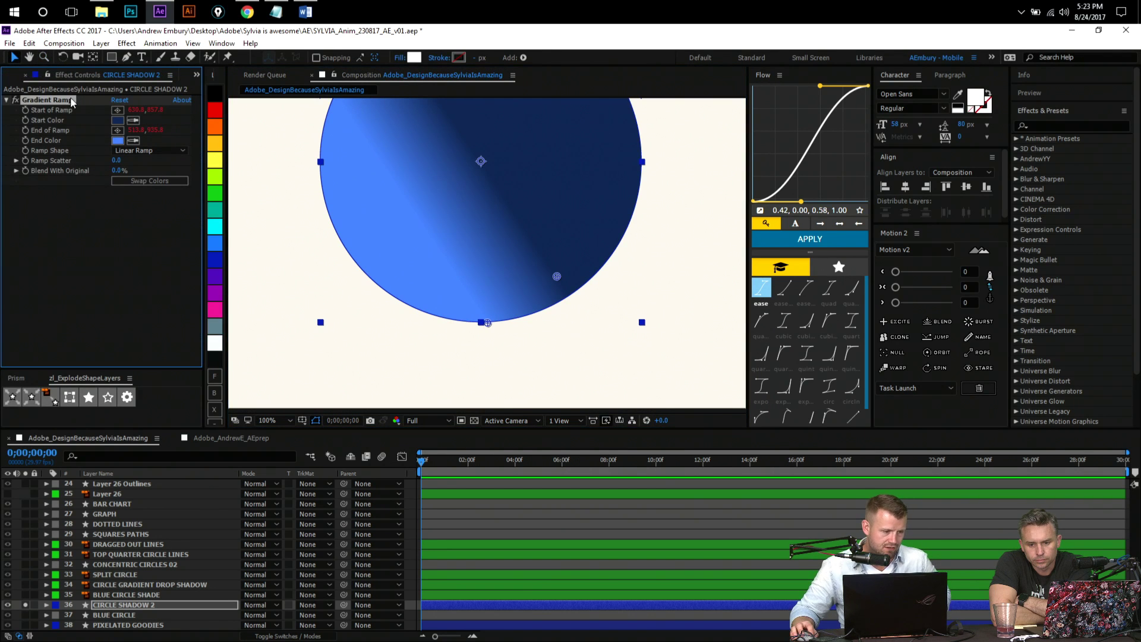
click(16, 101)
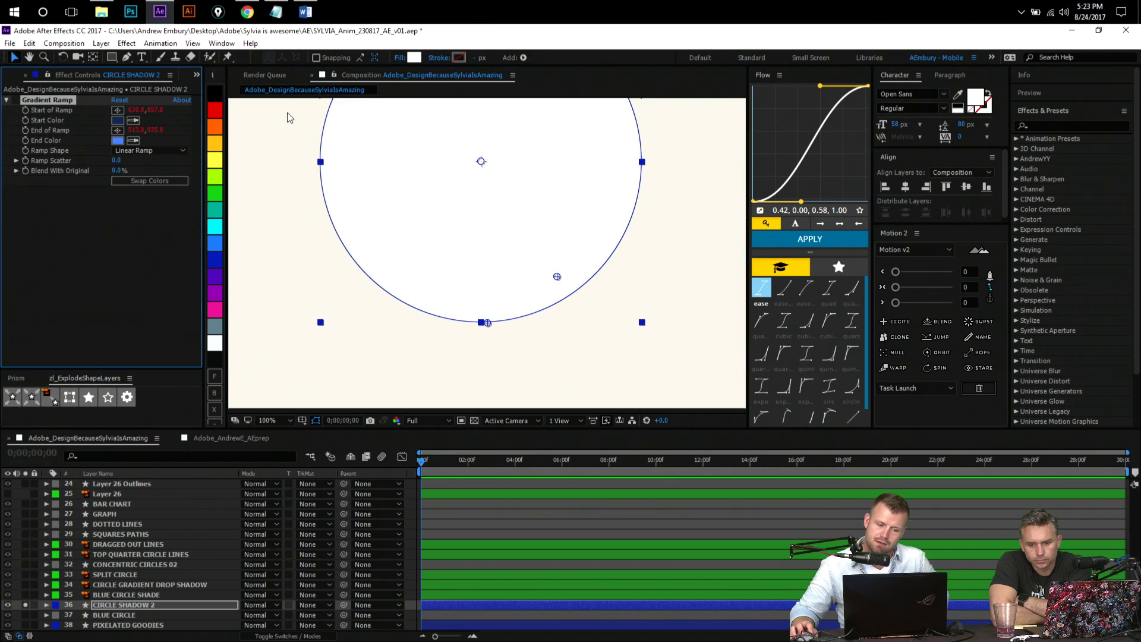
key(ctrl+space)
text(yy)
key(Return)
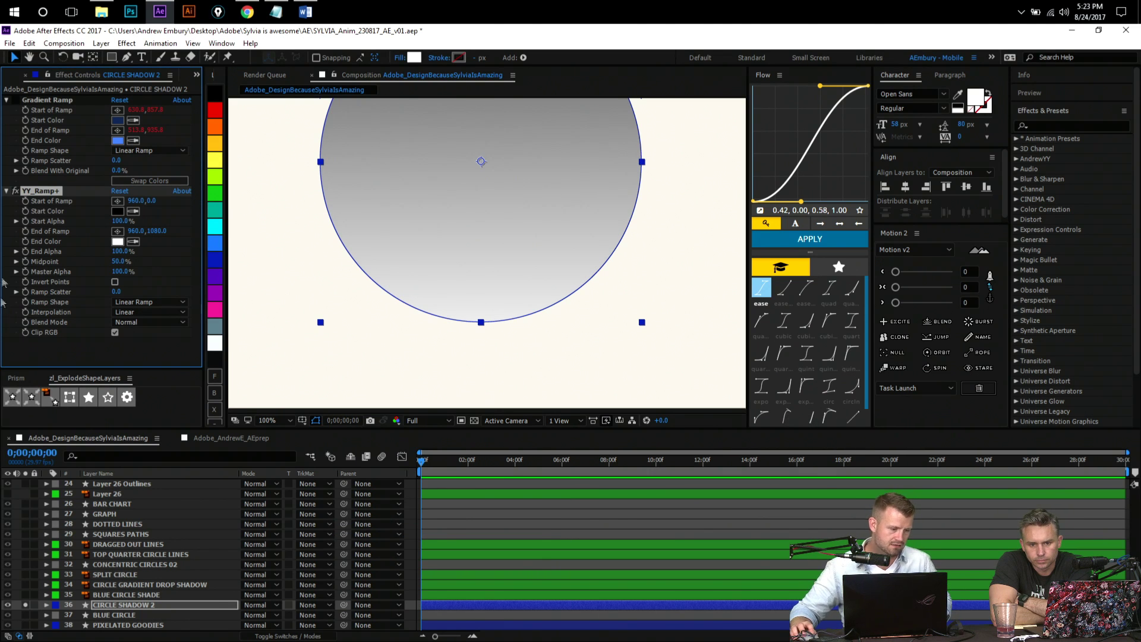
click(62, 100)
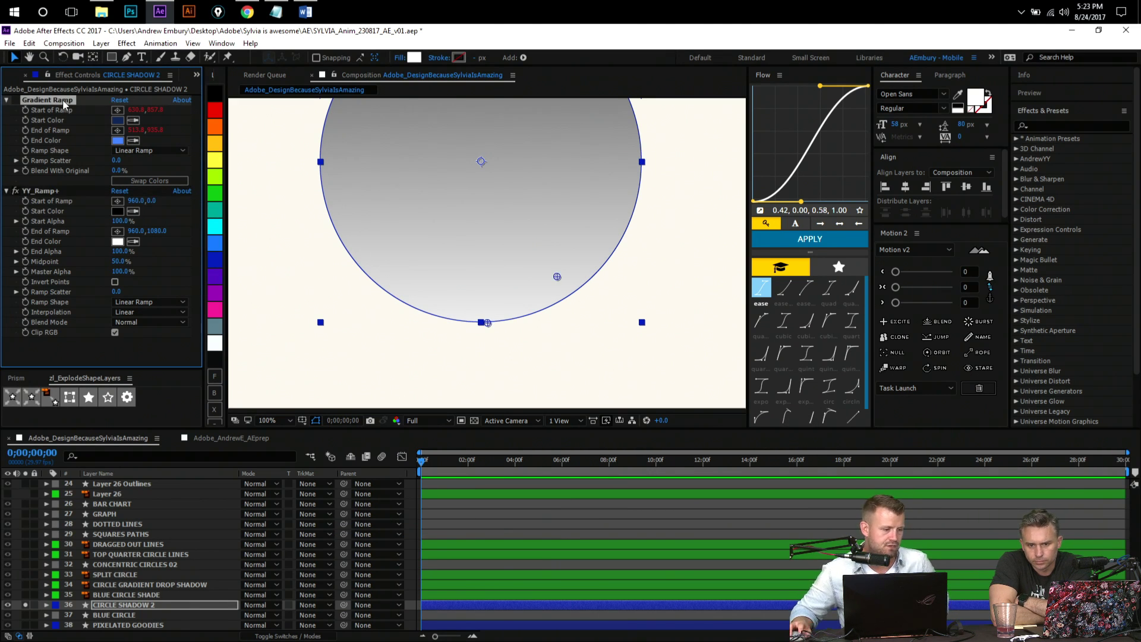
click(39, 191)
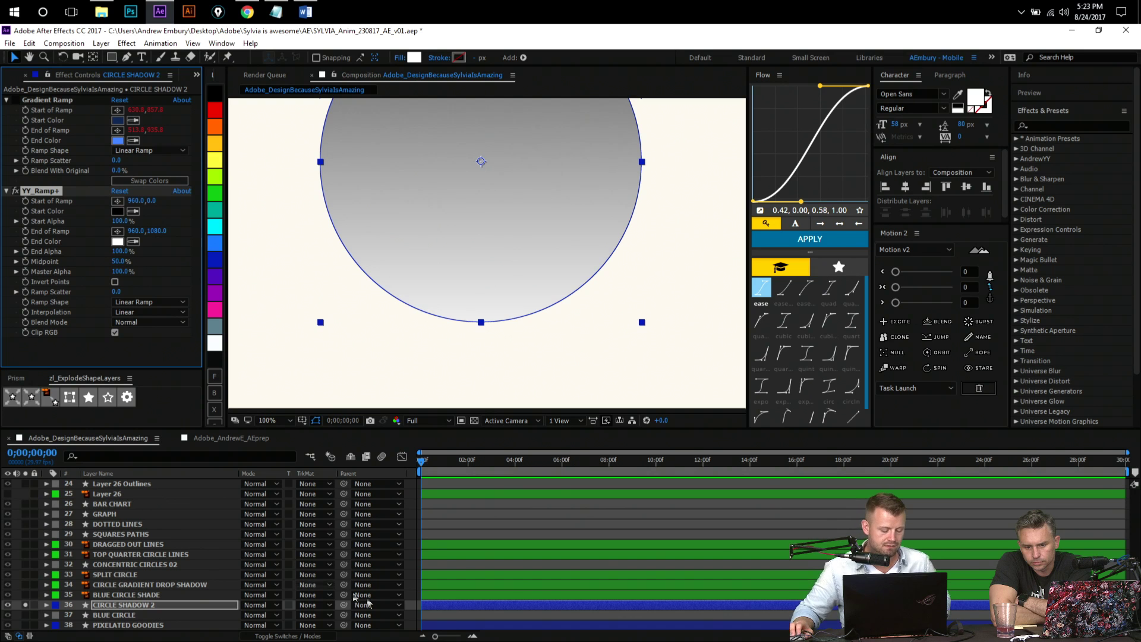
- Reveal the modified properties of CIRCLE SHADOW 2 and copy the expression on the Gradient Ramp's Start of Ramp
key(u)
key(u)
click(510, 604)
key(ctrl+c)
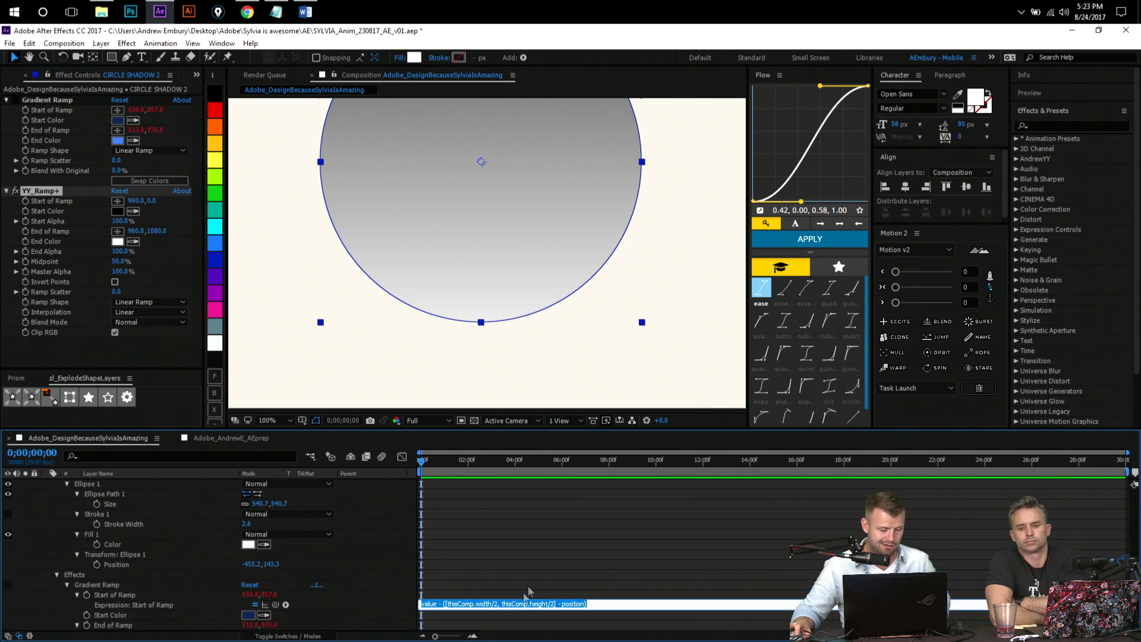
click(536, 555)
scroll(536, 555, down, 5)
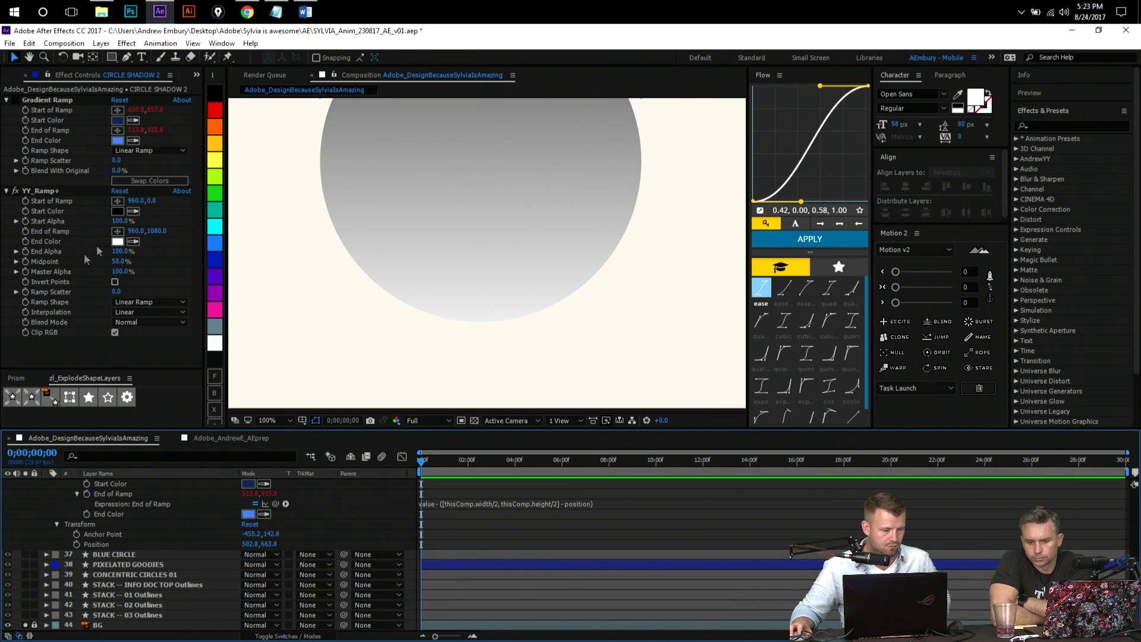
- Add the copied expression, value - ([thisComp.width/2, thisComp.height/2] - position), to the Start of Ramp and End of Ramp of YY_Ramp+
alt+click(25, 201)
key(ctrl+v)
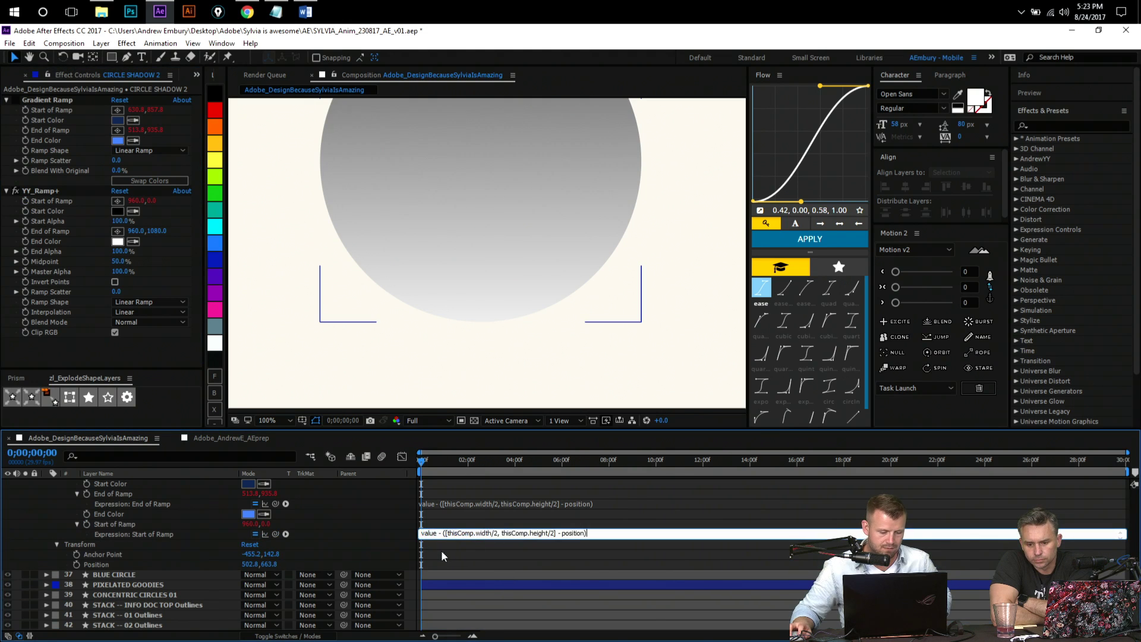
click(41, 363)
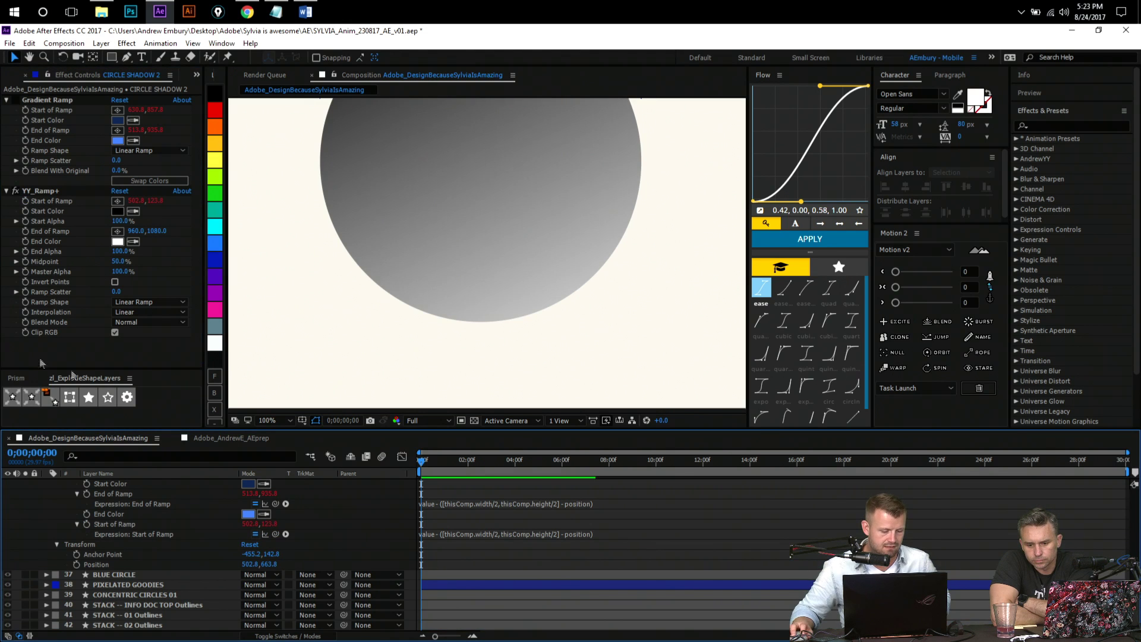
alt+click(26, 231)
key(ctrl+v)
click(83, 92)
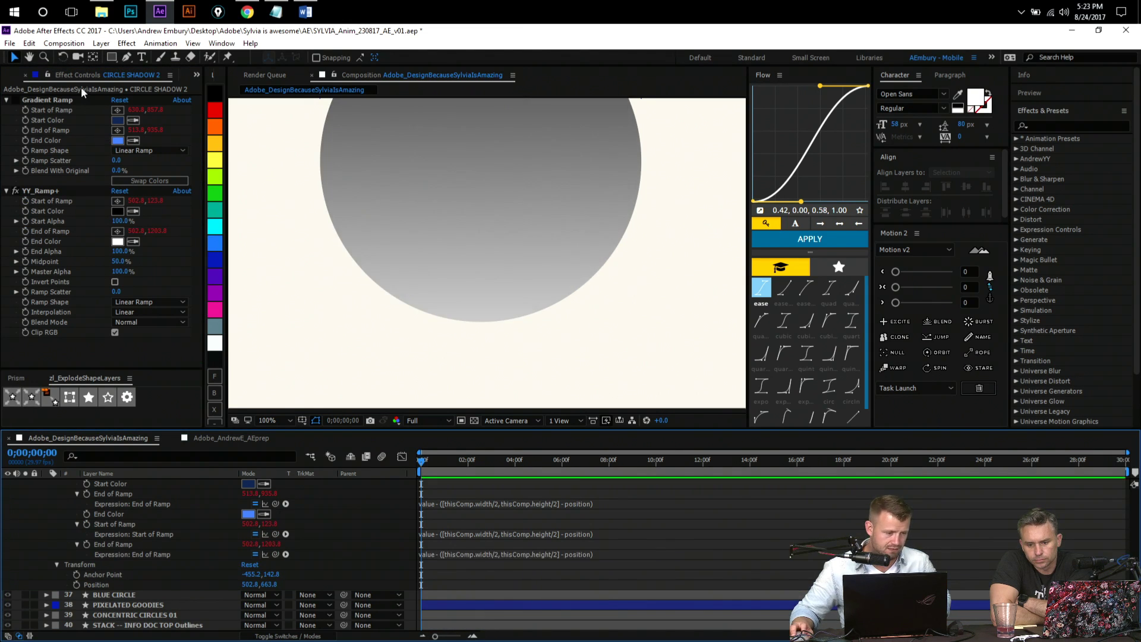
- Move the YY_Ramp+ start point into the circle's upper-right area and the end point inside its lower edge
click(40, 192)
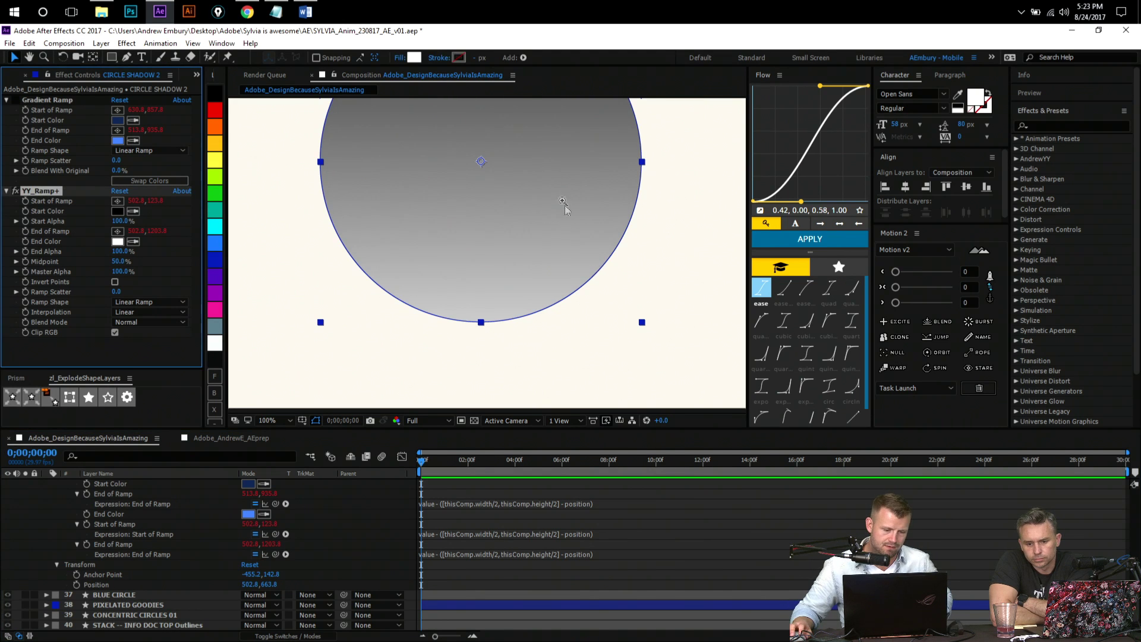
key(z)
alt+click(340, 206)
click(123, 203)
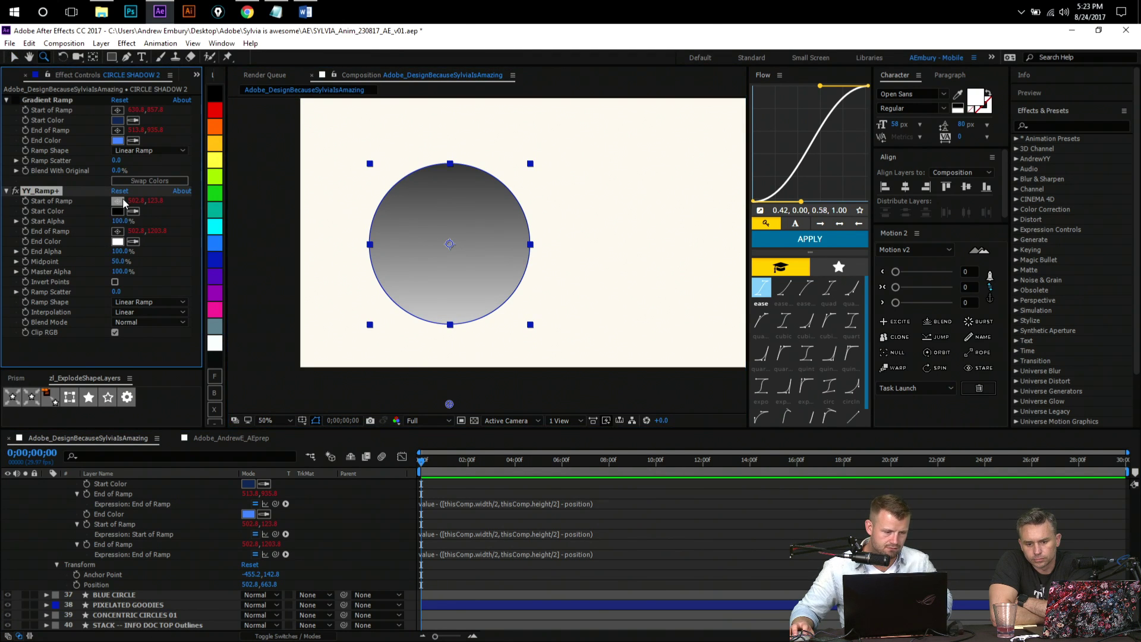
scroll(418, 273, down, 4)
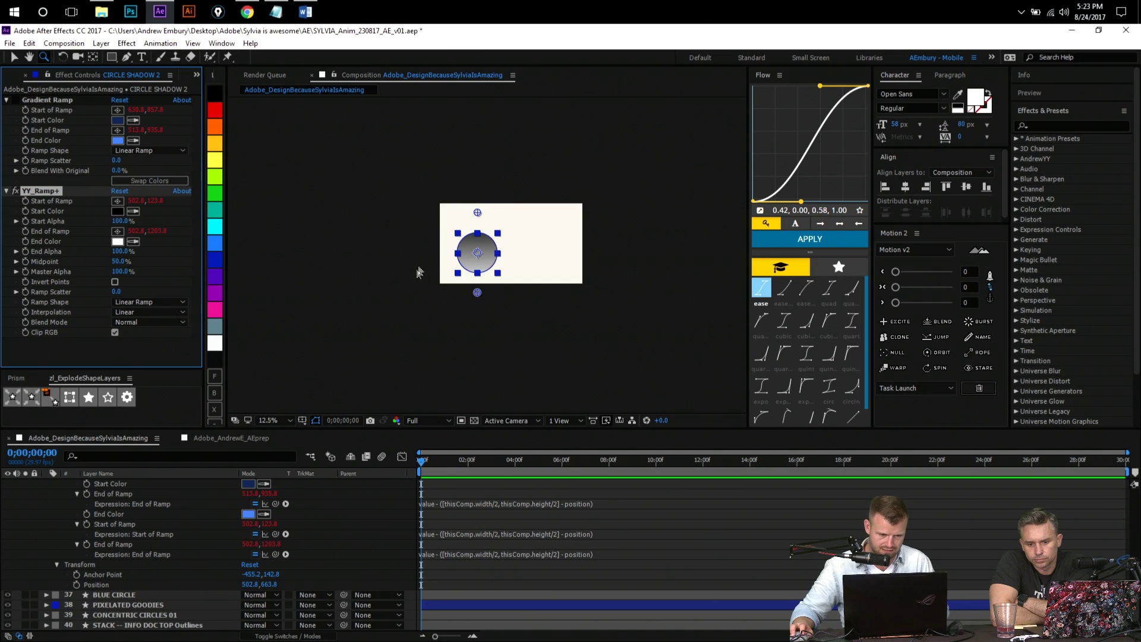
scroll(477, 257, up, 4)
key(v)
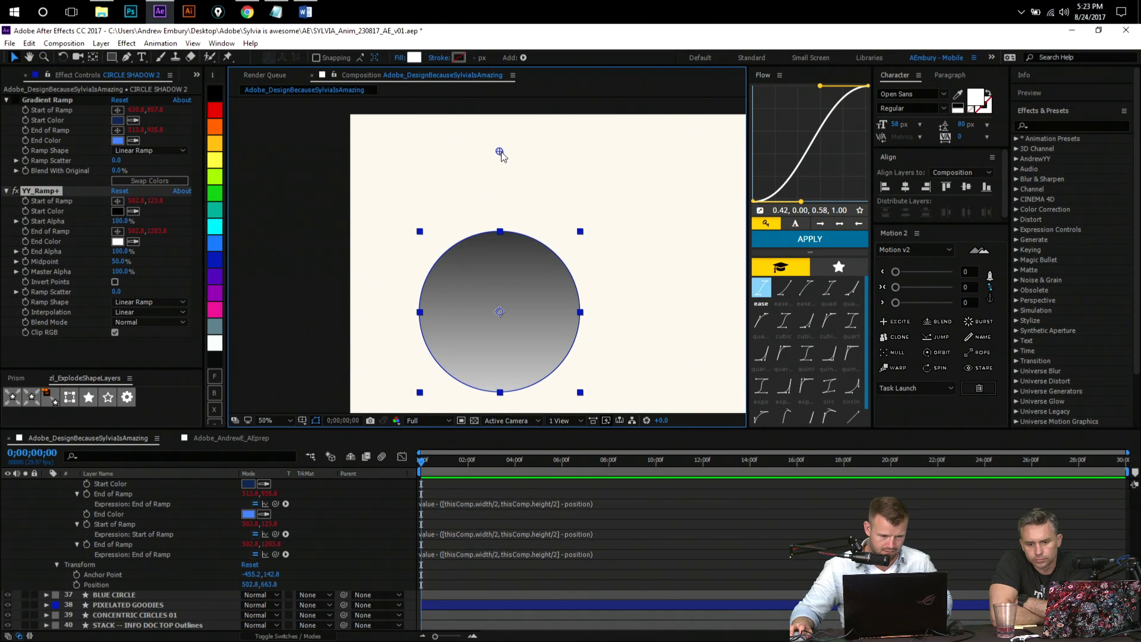
drag(497, 152, 565, 277)
scroll(504, 366, down, 3)
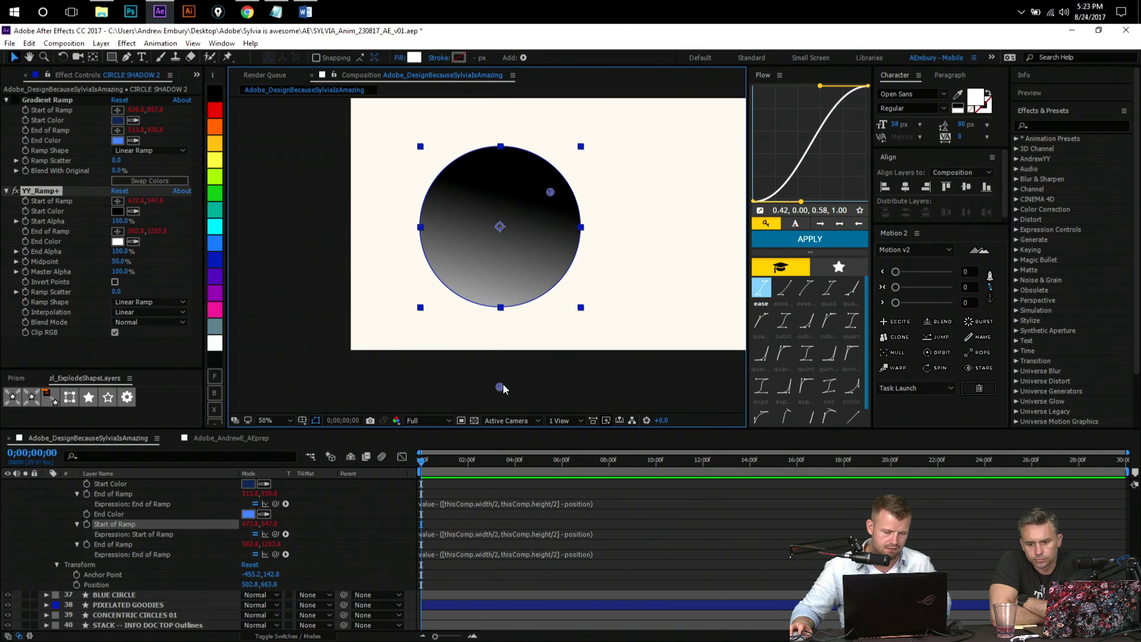
drag(501, 387, 488, 288)
- Solo the BLUE CIRCLE SHADE layer as well and reposition the YY_Ramp+ end and start points to follow its shading angle
scroll(18, 523, up, 6)
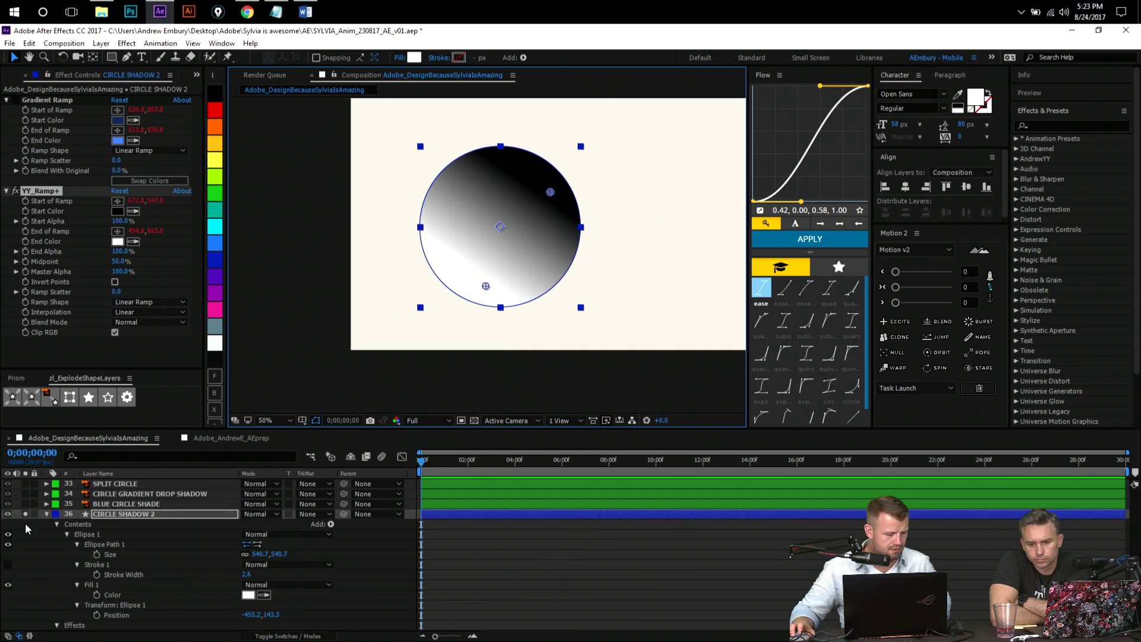
click(25, 504)
scroll(502, 318, up, 2)
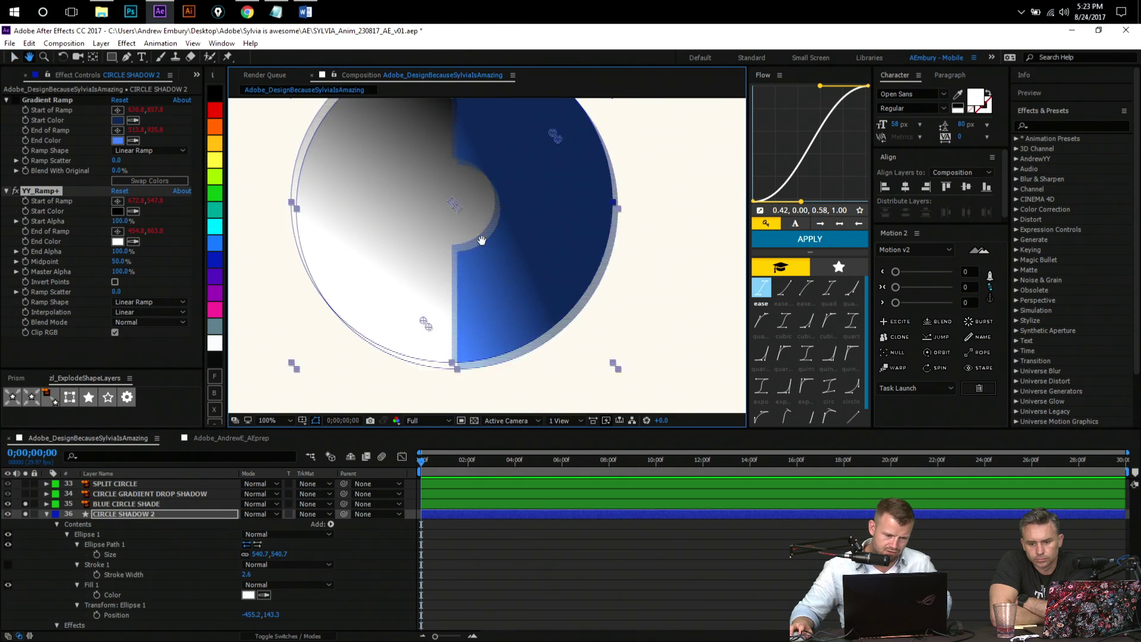
drag(426, 325, 442, 311)
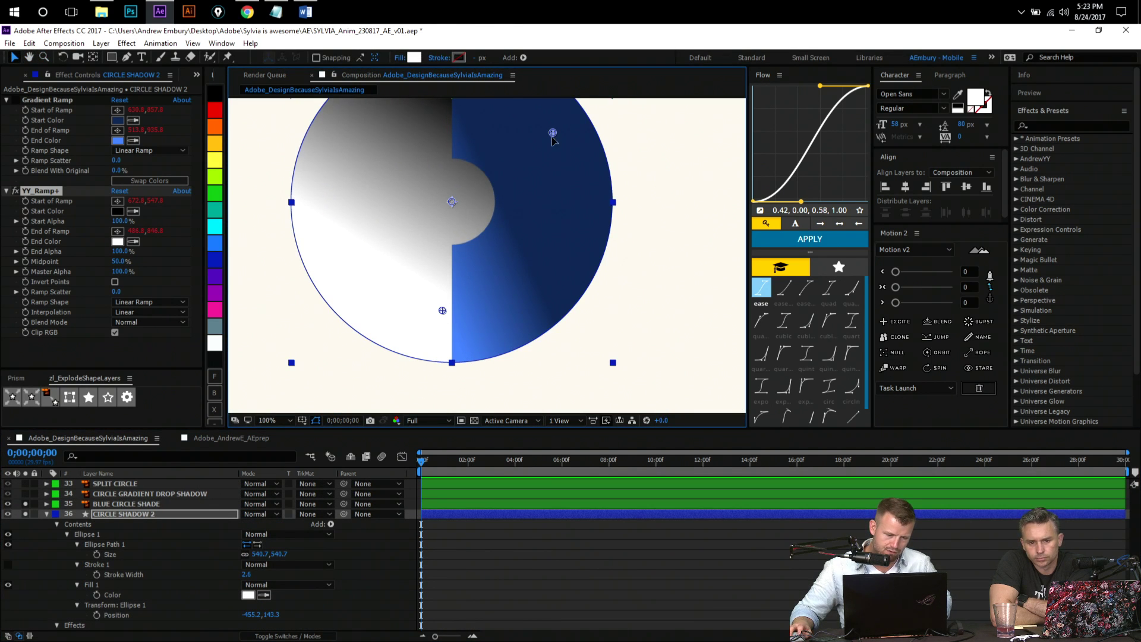
drag(550, 134, 551, 229)
key(ctrl+z)
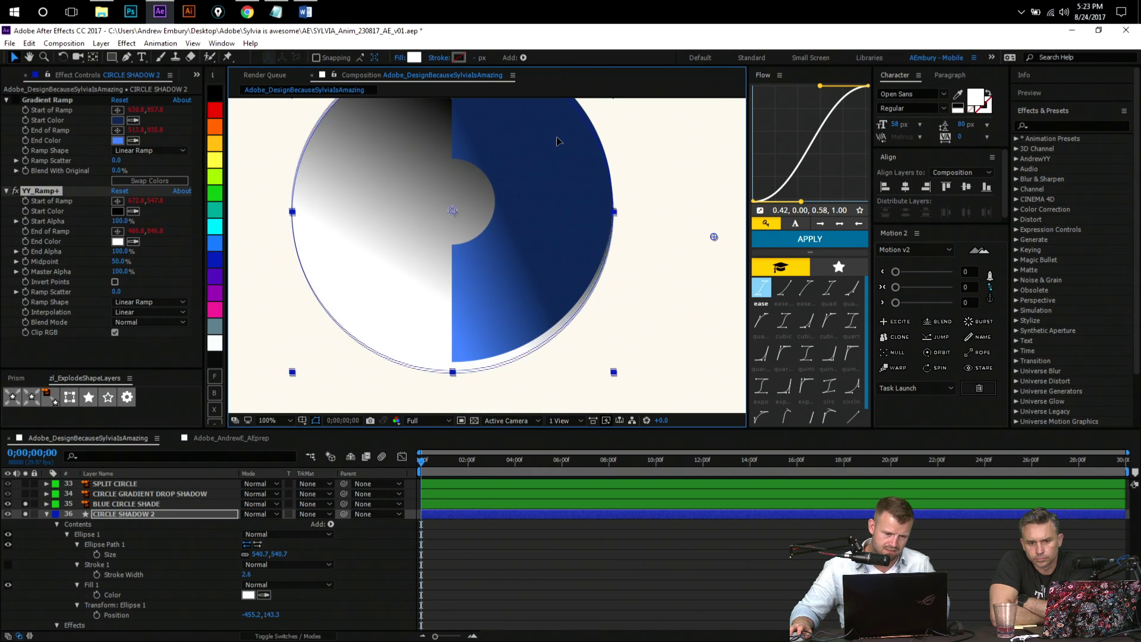
drag(552, 132, 545, 271)
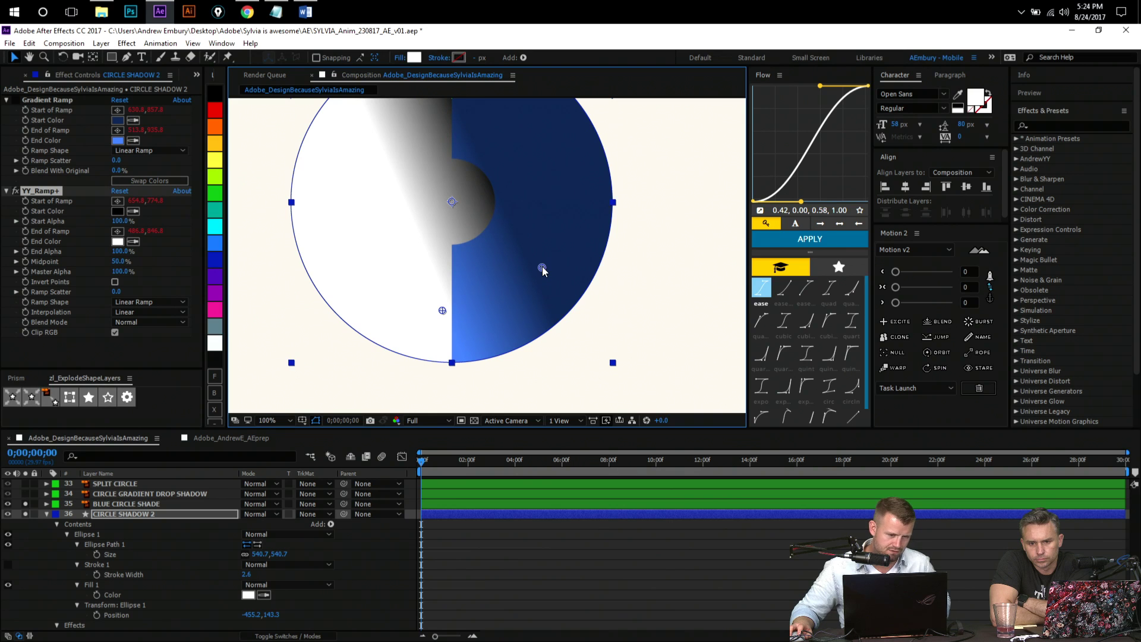
- Examine the black-to-white transition of the YY_Ramp+ gradient up close
drag(426, 121, 433, 190)
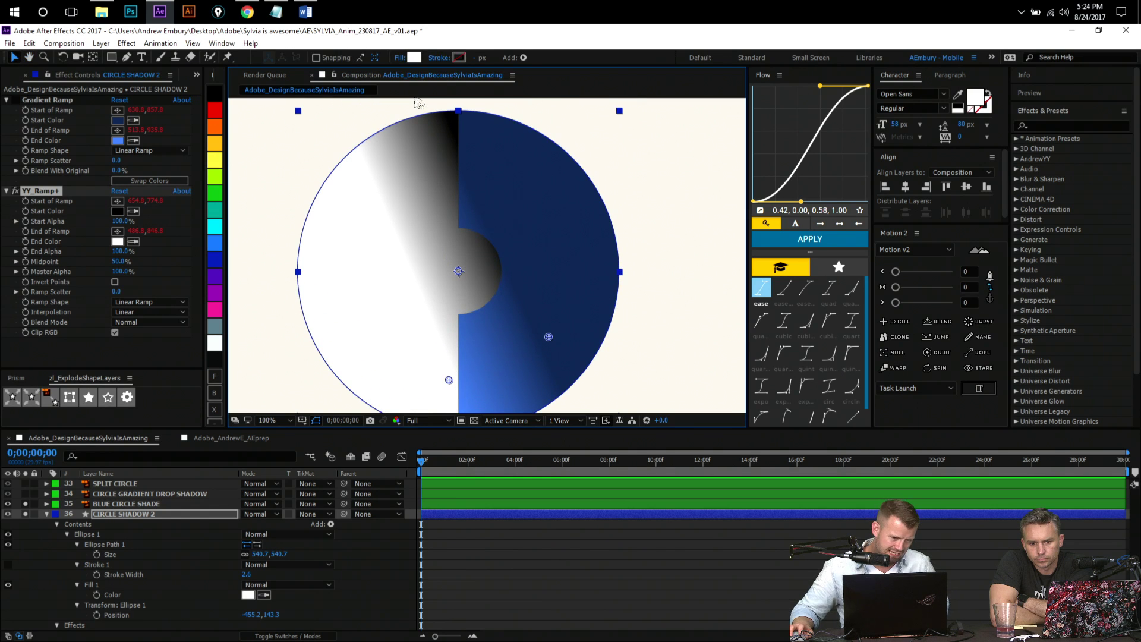
key(z)
click(394, 217)
click(465, 204)
click(431, 240)
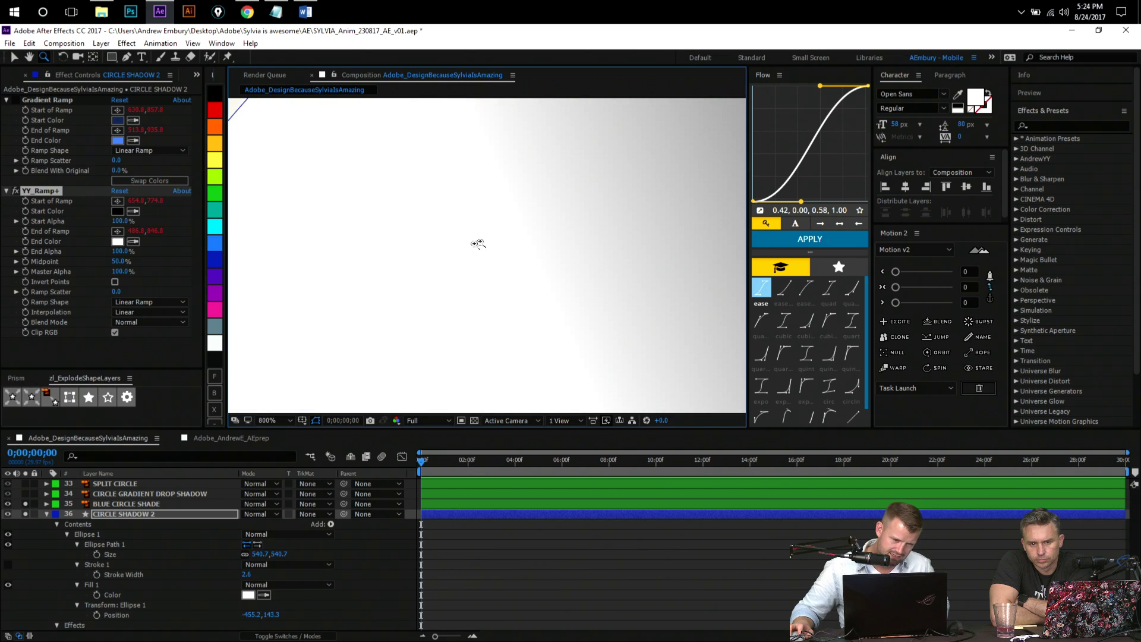
alt+click(489, 269)
alt+click(500, 277)
alt+click(503, 278)
key(h)
drag(608, 358, 558, 272)
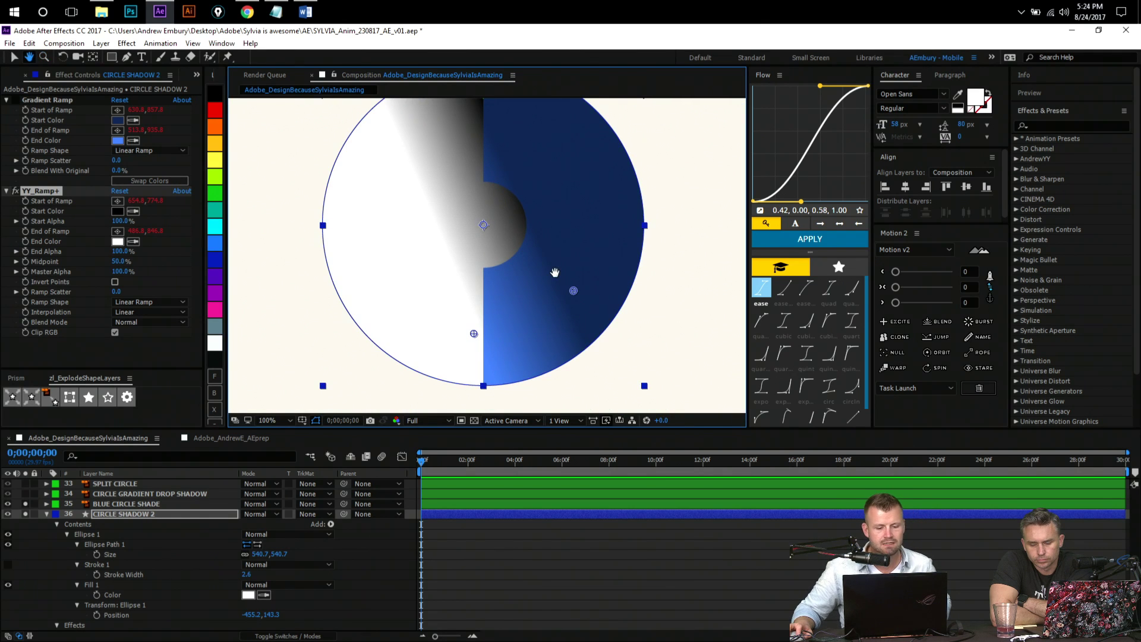
- Sample the YY_Ramp+ end color from the circle's light blue bottom and the start color from its dark blue upper-right area
click(133, 241)
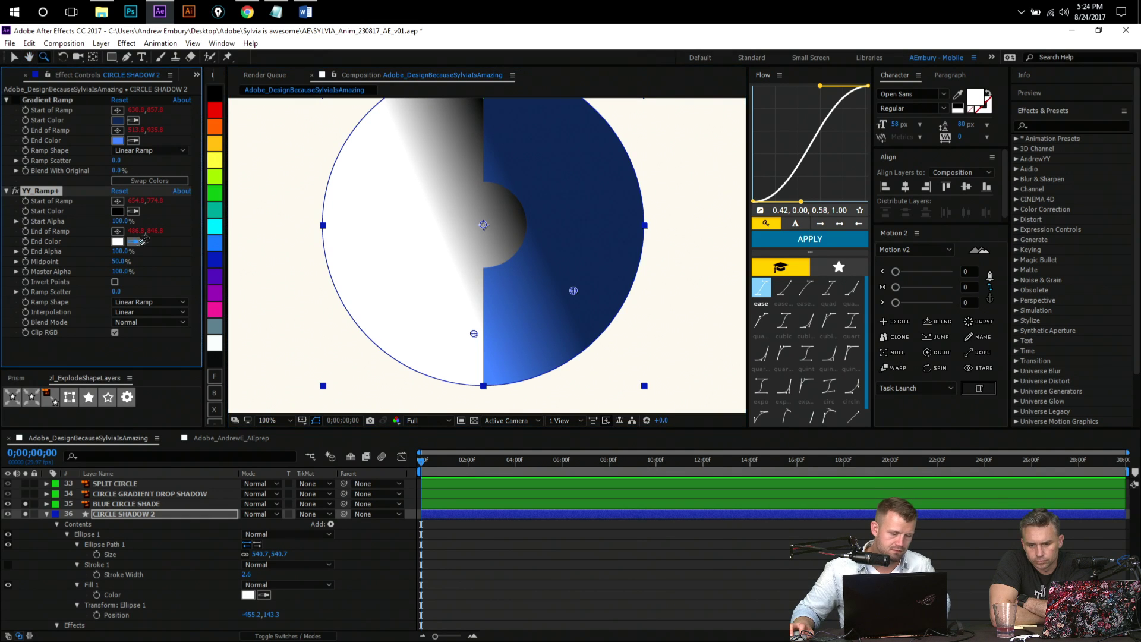
click(491, 379)
key(v)
click(133, 211)
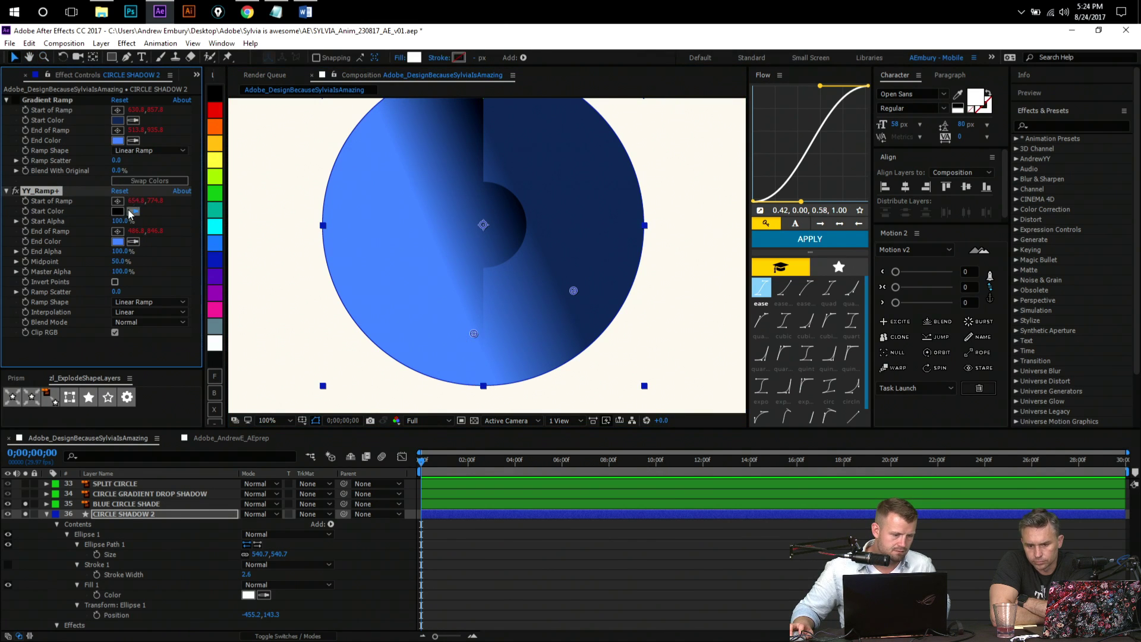
click(618, 160)
- Set the BLUE CIRCLE SHADE layer's blending mode to Difference and compare it with the ramp beneath
key(h)
drag(437, 170, 437, 222)
key(z)
click(273, 503)
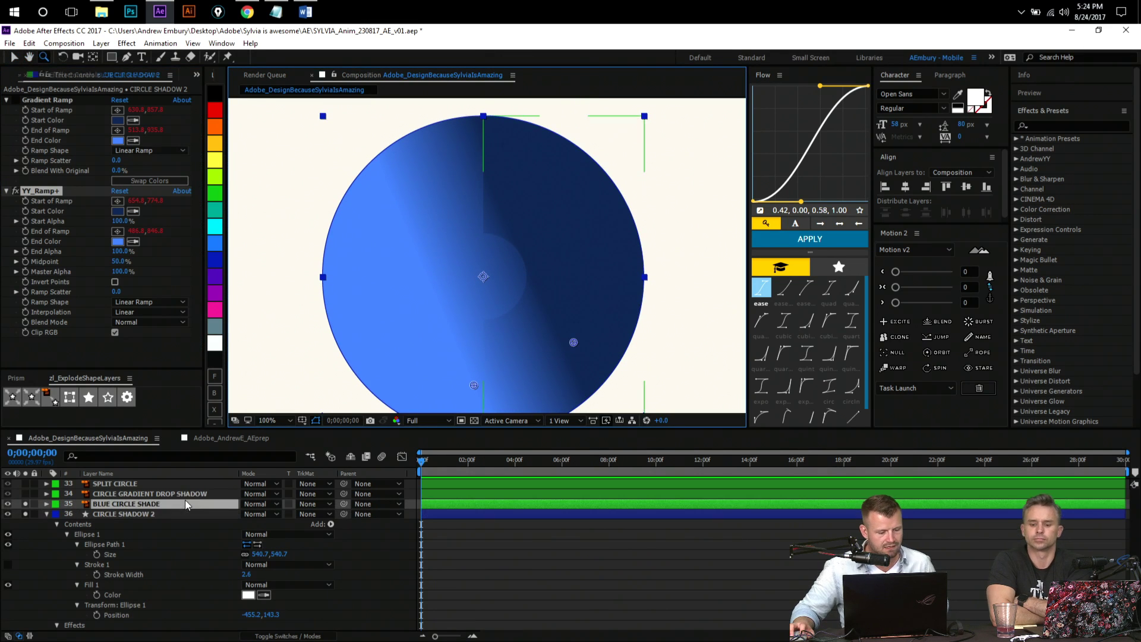
click(277, 504)
click(356, 436)
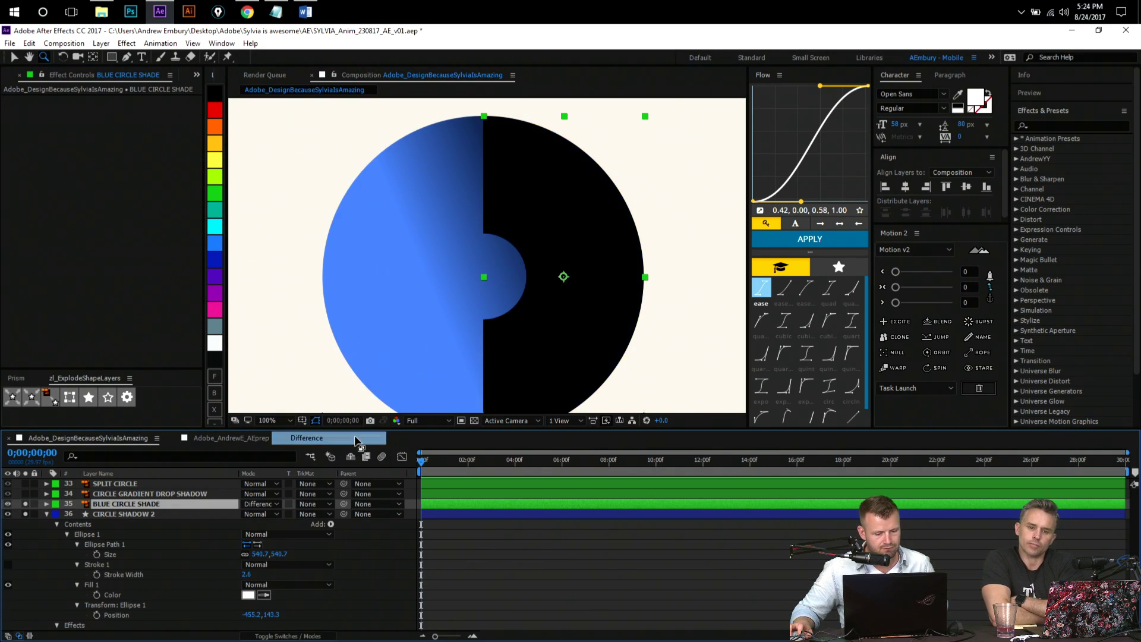
click(569, 342)
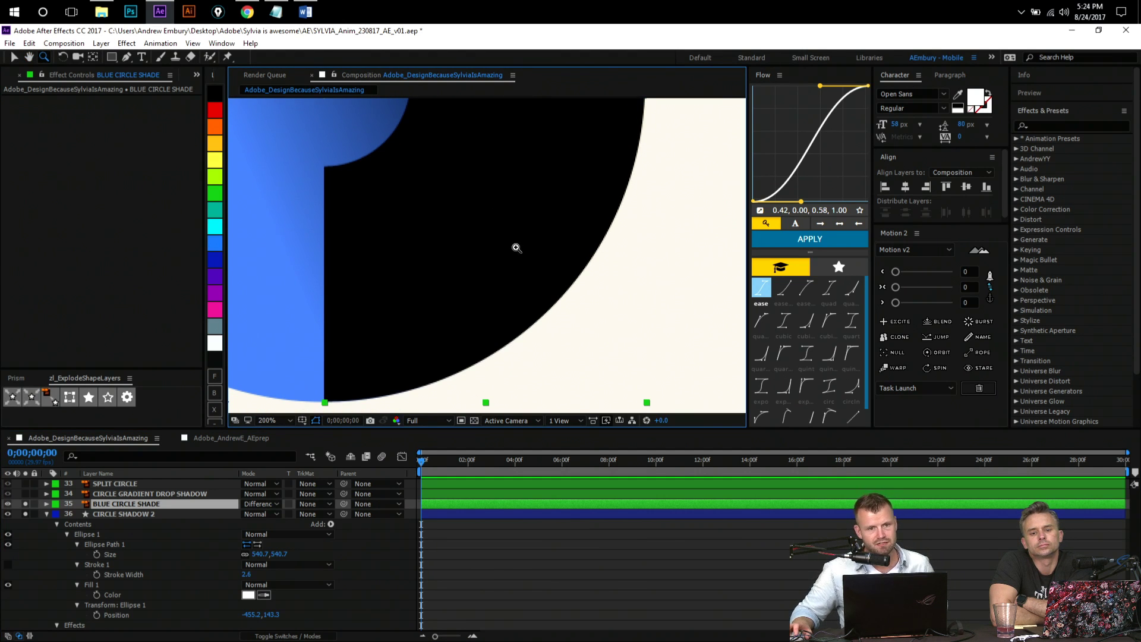
click(98, 504)
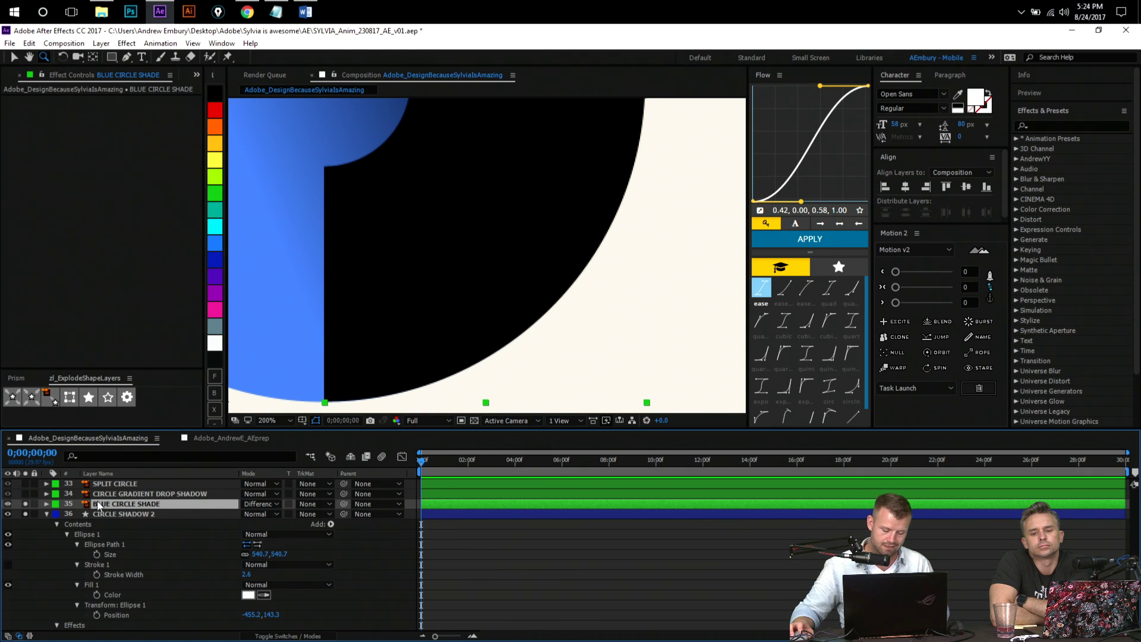
click(270, 503)
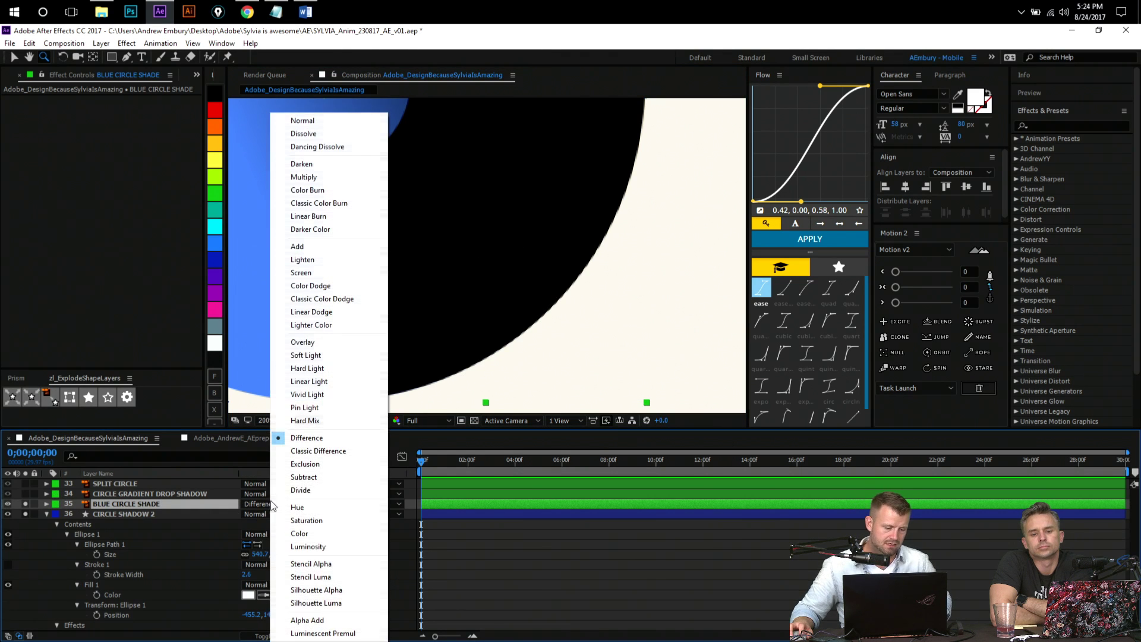
click(399, 216)
key(comma)
key(comma)
key(comma)
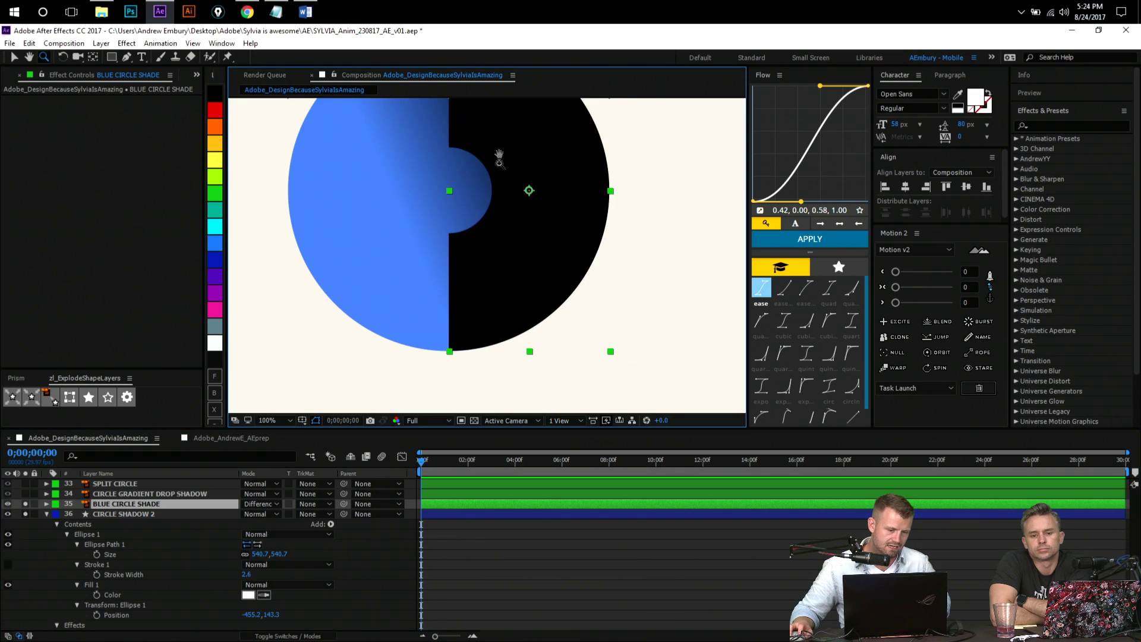
key(v)
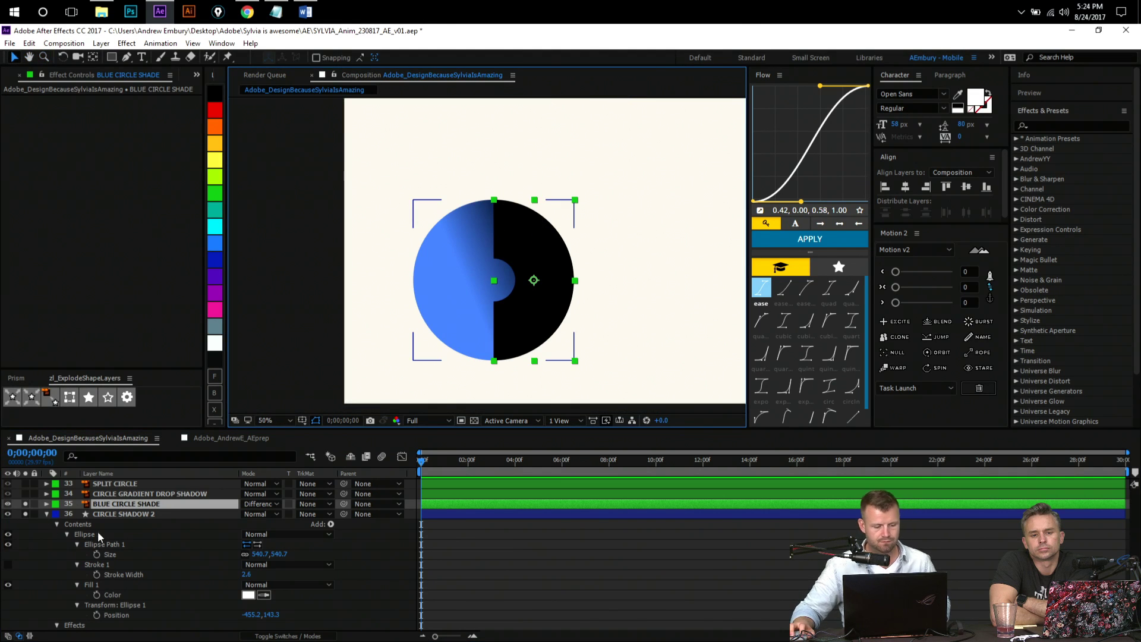
- Duplicate Ellipse 1 in the CIRCLE SHADOW 2 layer and move the copy, Ellipse 2, below the original
click(66, 535)
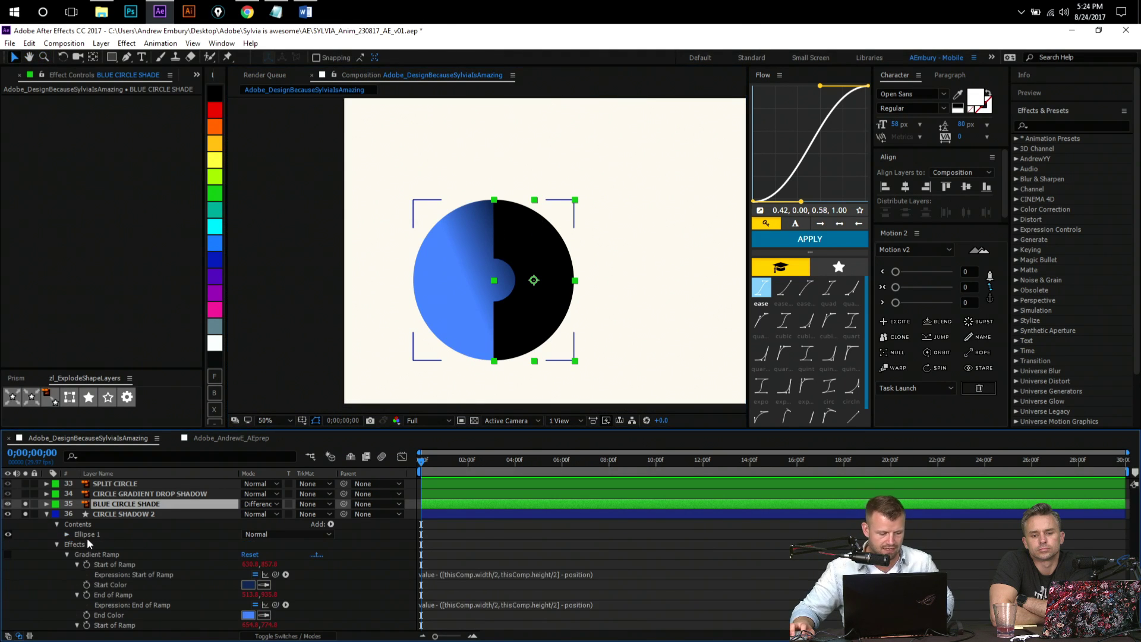
click(86, 538)
click(57, 545)
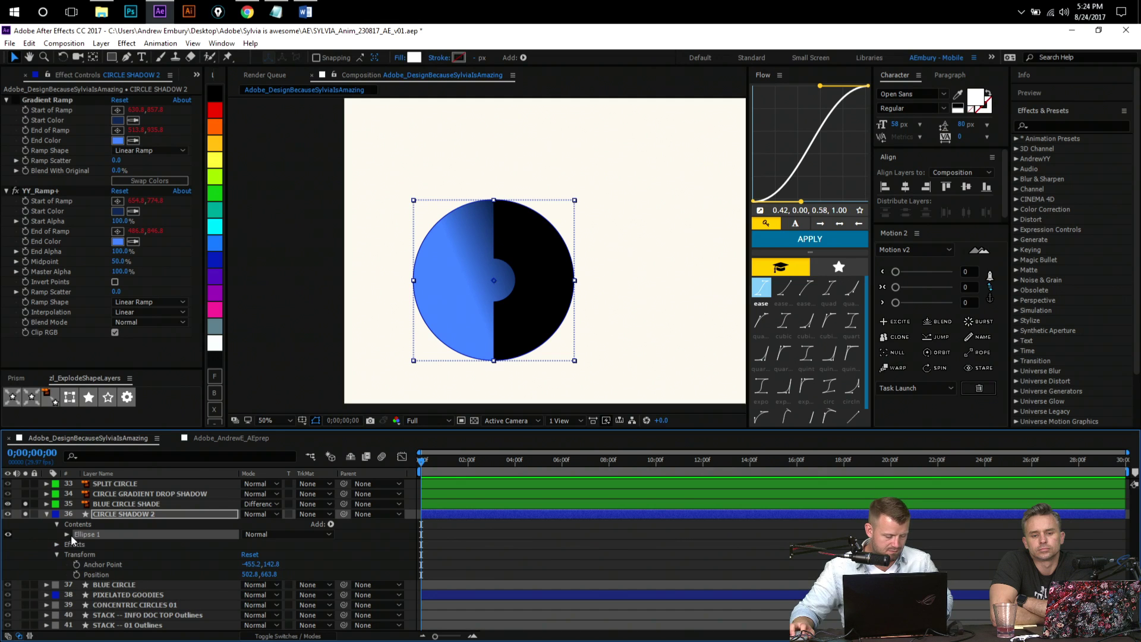
key(ctrl+d)
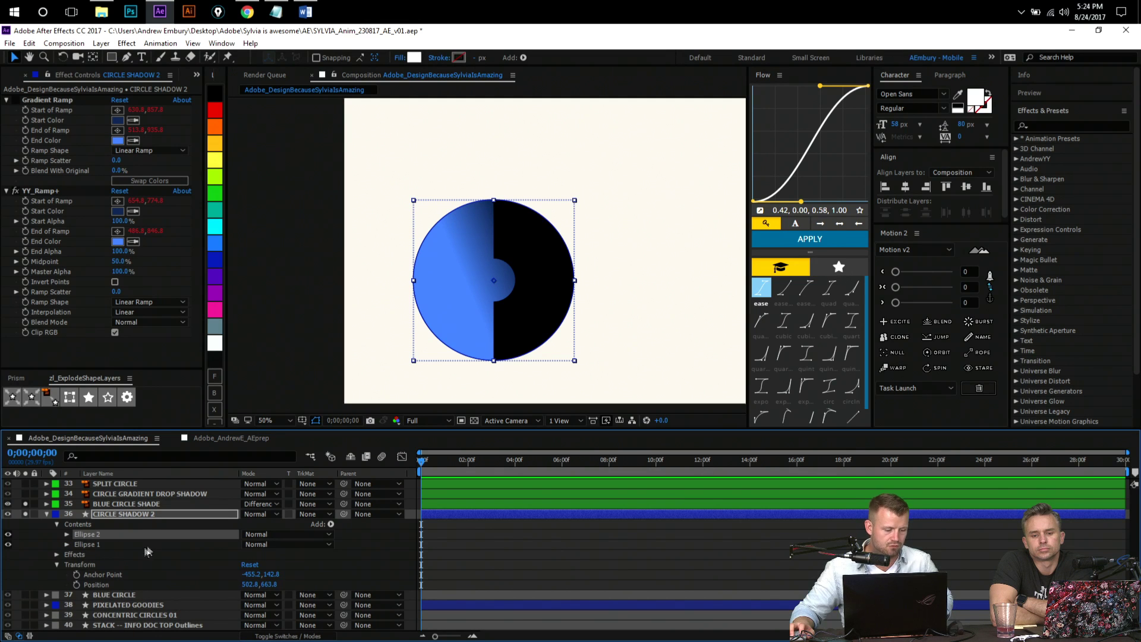
drag(76, 542, 88, 549)
- Shrink Ellipse 2's path size to 145.7 px so that it matches the small inner circle of the original shade
click(67, 544)
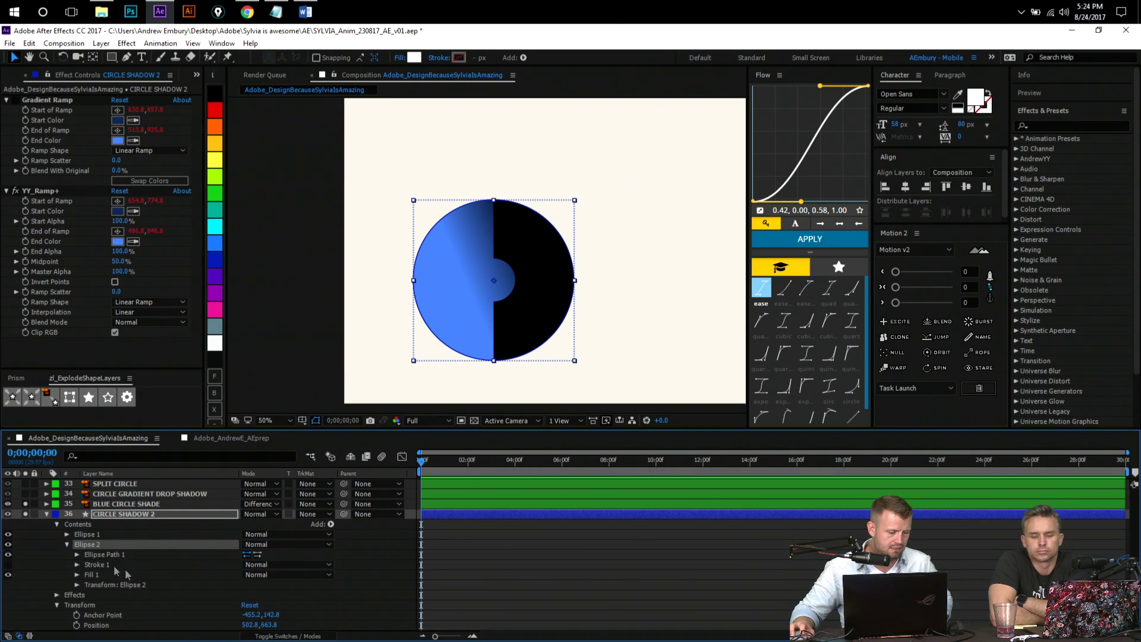
click(78, 554)
drag(273, 565, 88, 616)
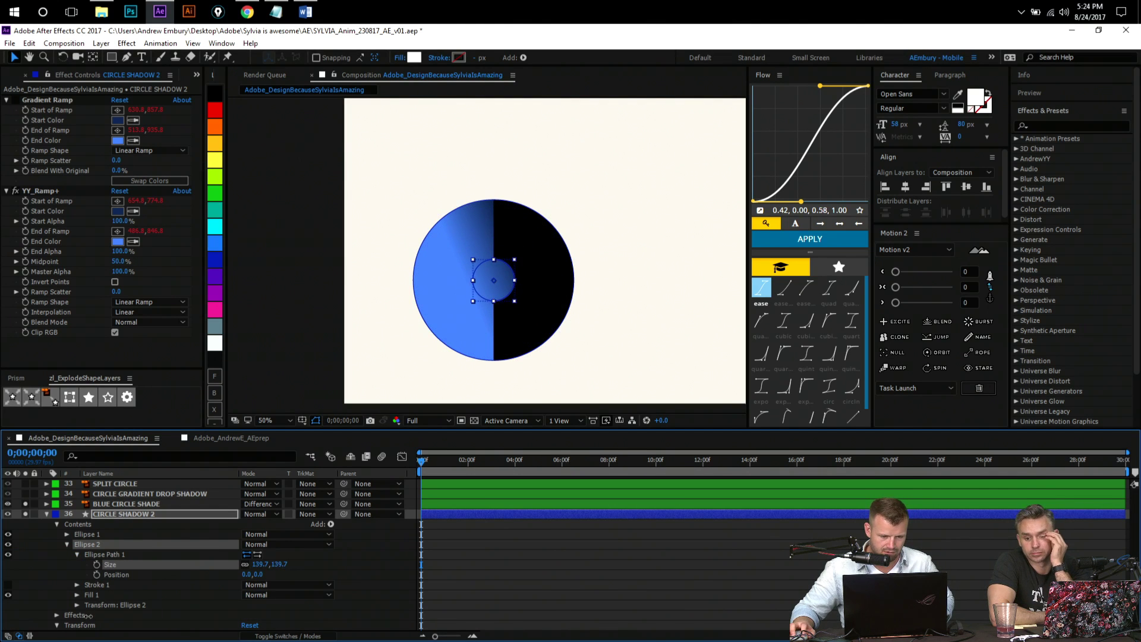
key(z)
click(385, 350)
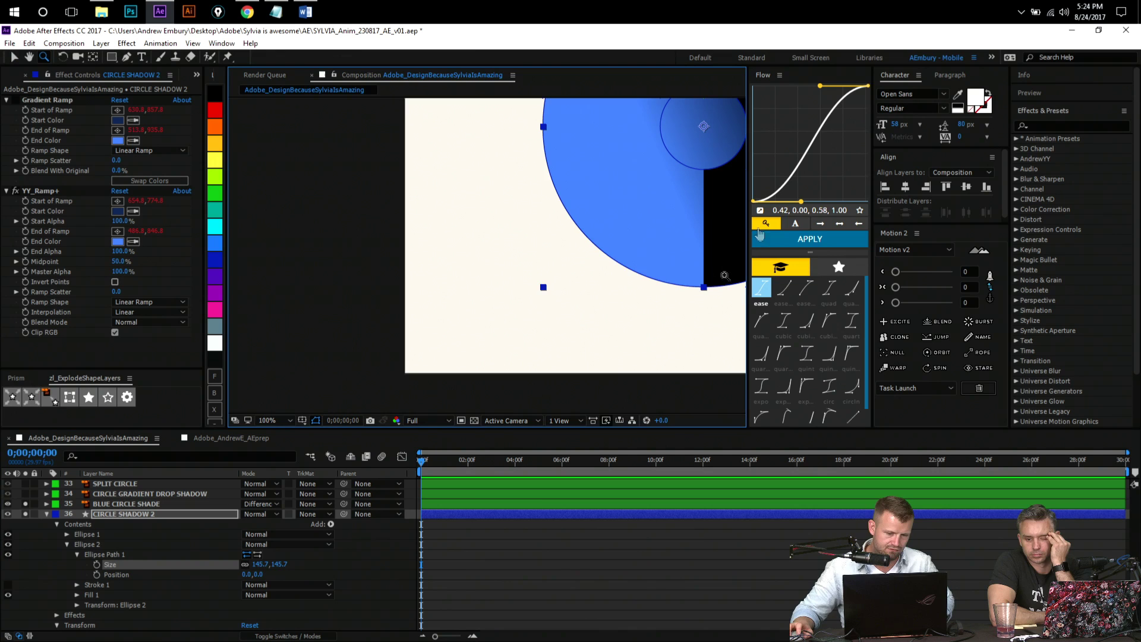
click(697, 156)
key(3)
key(1)
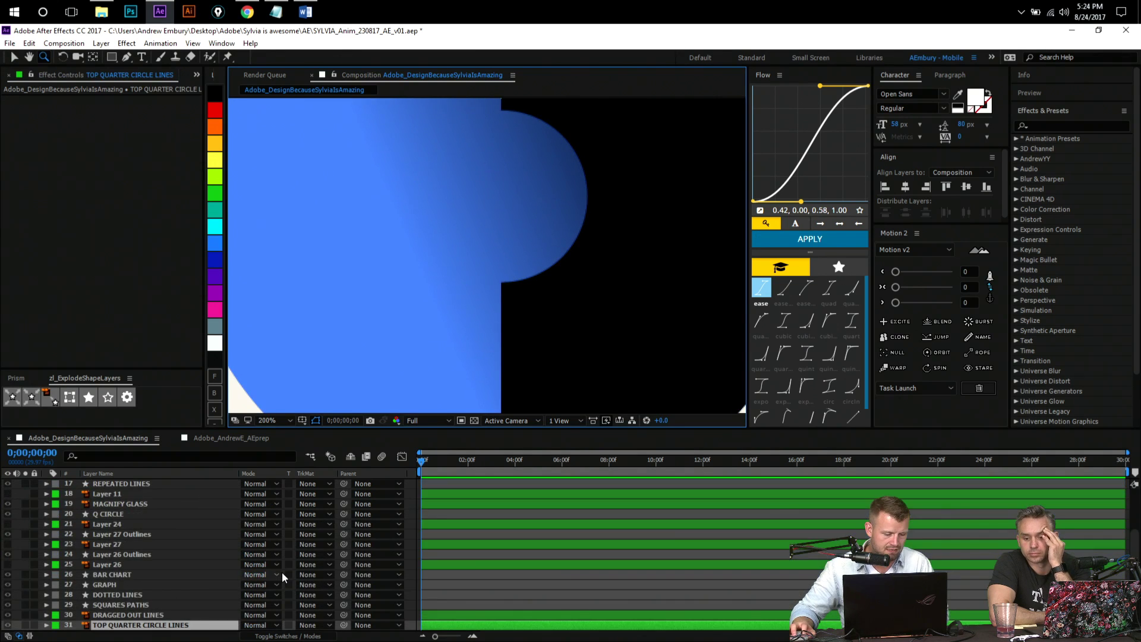
- Try nudging Ellipse 2's path size to 144.7 px and back to 145.7 px against the inner circle's edge
scroll(154, 600, down, 4)
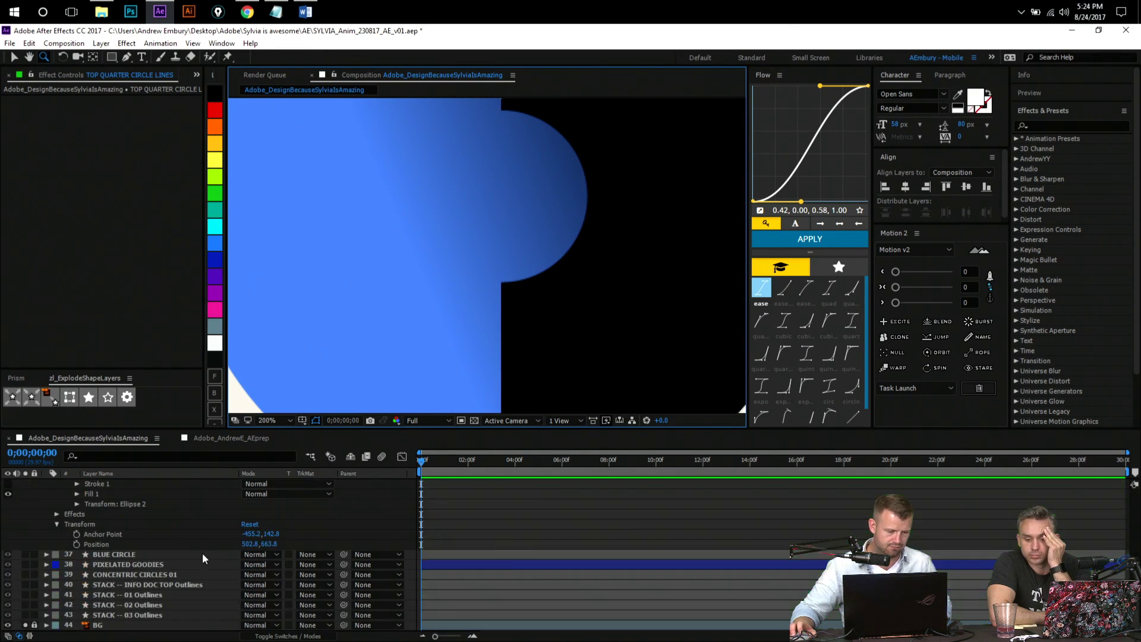
scroll(130, 562, down, 1)
click(130, 564)
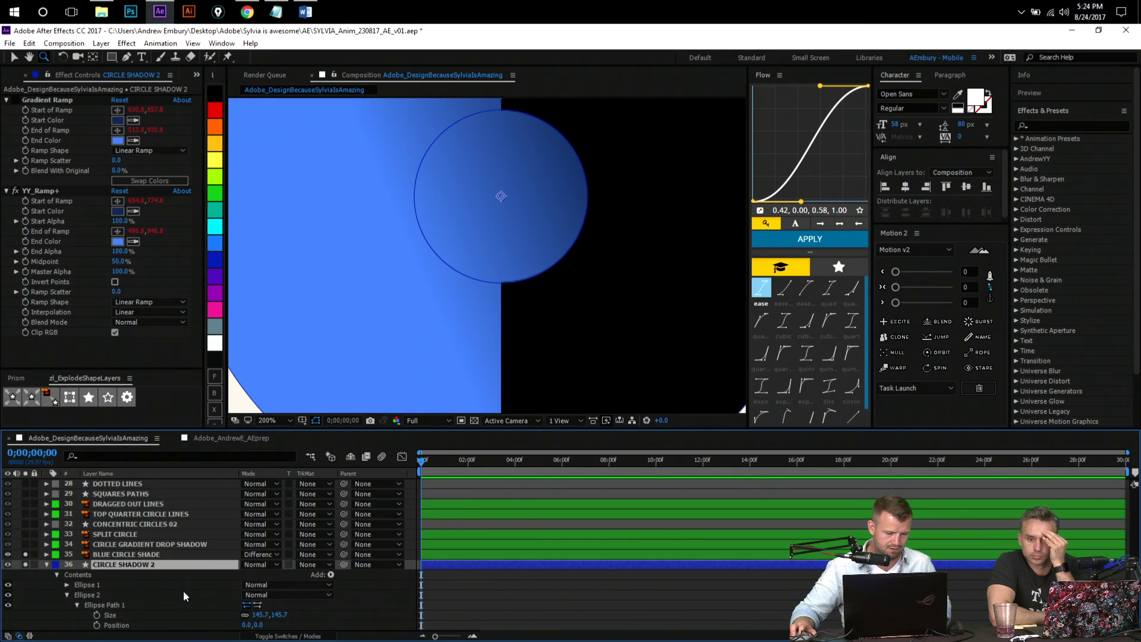
scroll(183, 590, down, 3)
key(Down)
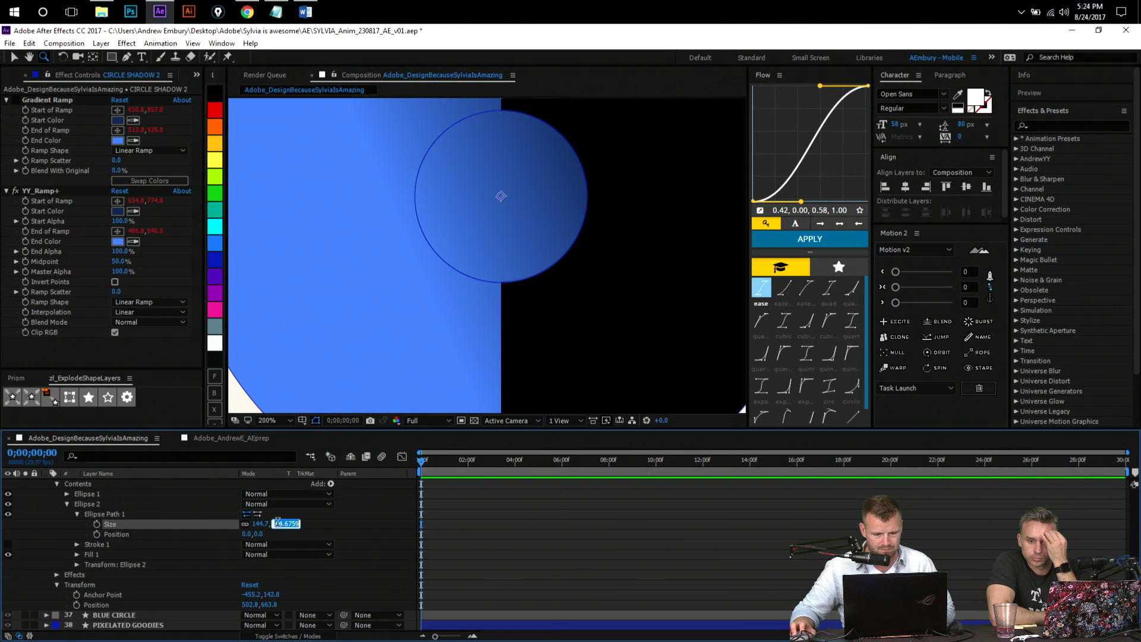
key(Up)
key(Up)
key(Up)
key(Return)
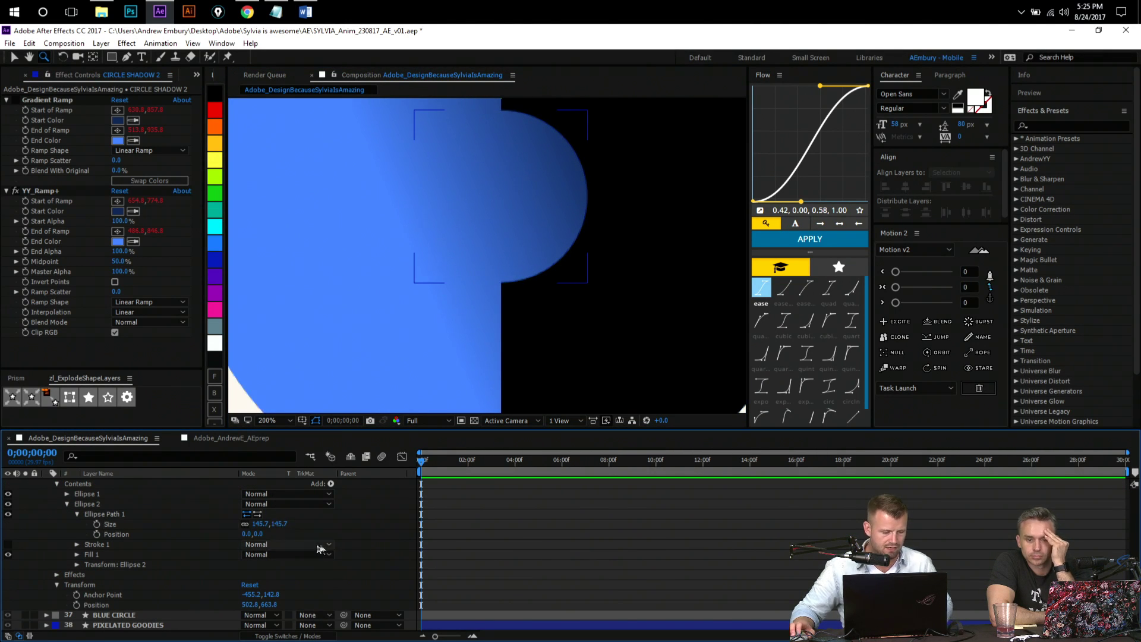
- Draw a rectangle about 610 px tall inside the CIRCLE SHADOW 2 layer, covering the left half of the large circle
scroll(43, 547, up, 3)
click(66, 534)
click(117, 505)
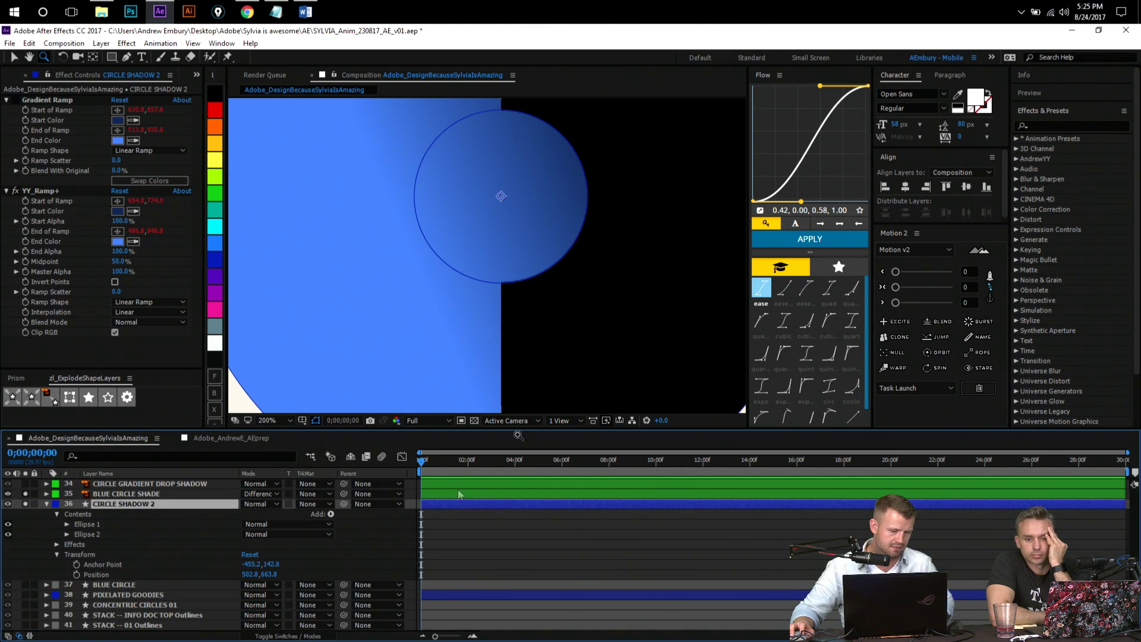
scroll(481, 291, down, 2)
key(q)
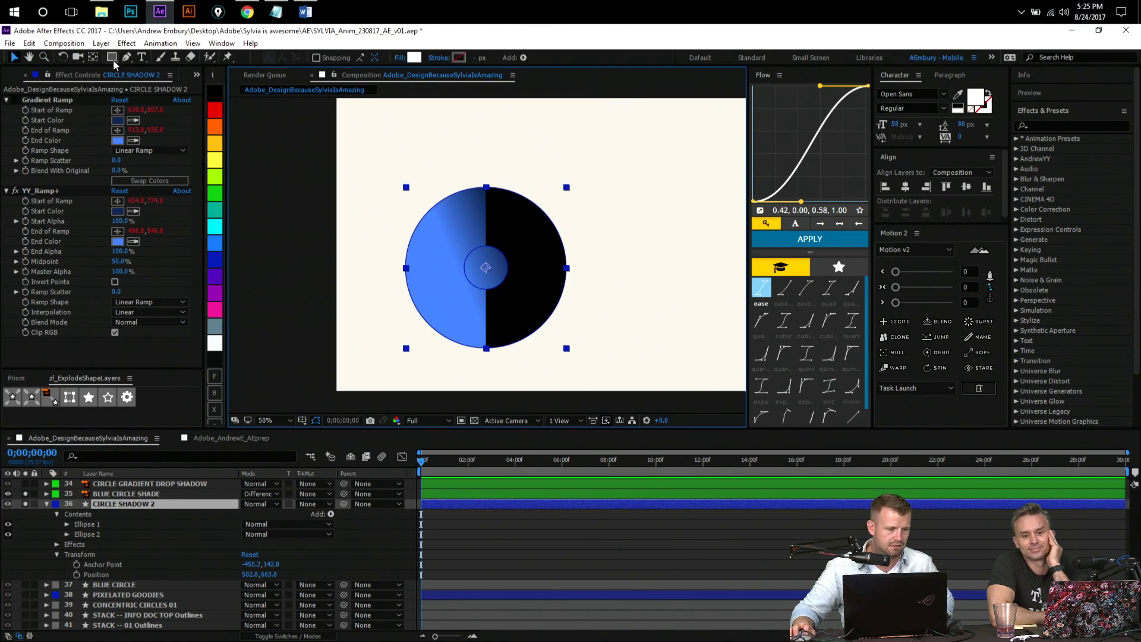
drag(402, 179, 488, 360)
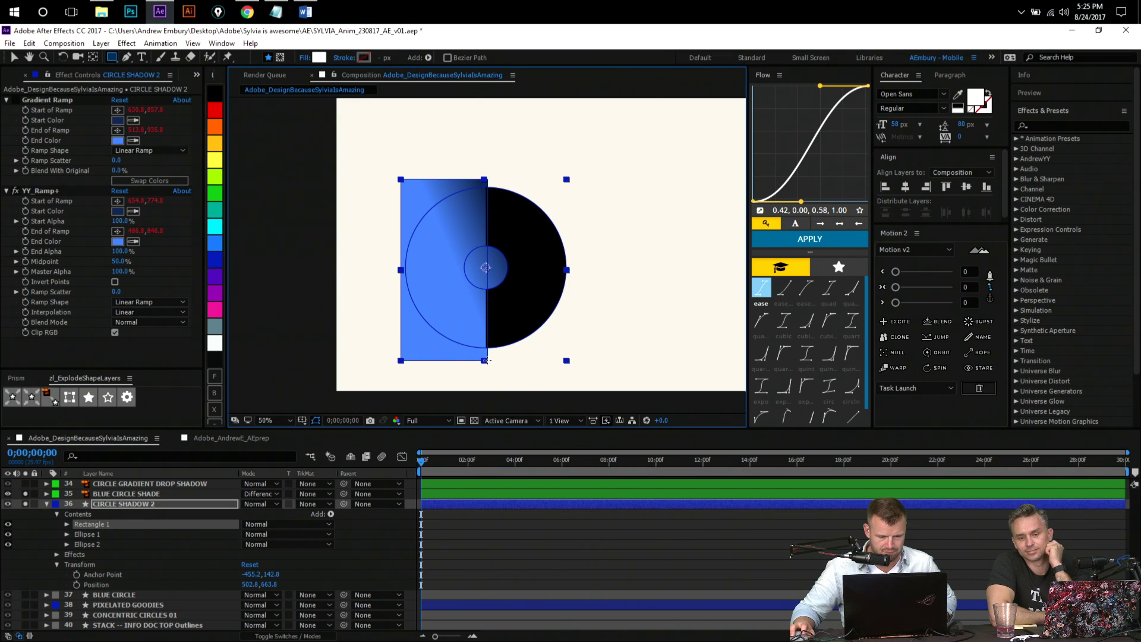
- Set the rectangle's width to 286 px so that its inner edge aligns with the start of the original half-circle shade
key(z)
click(534, 159)
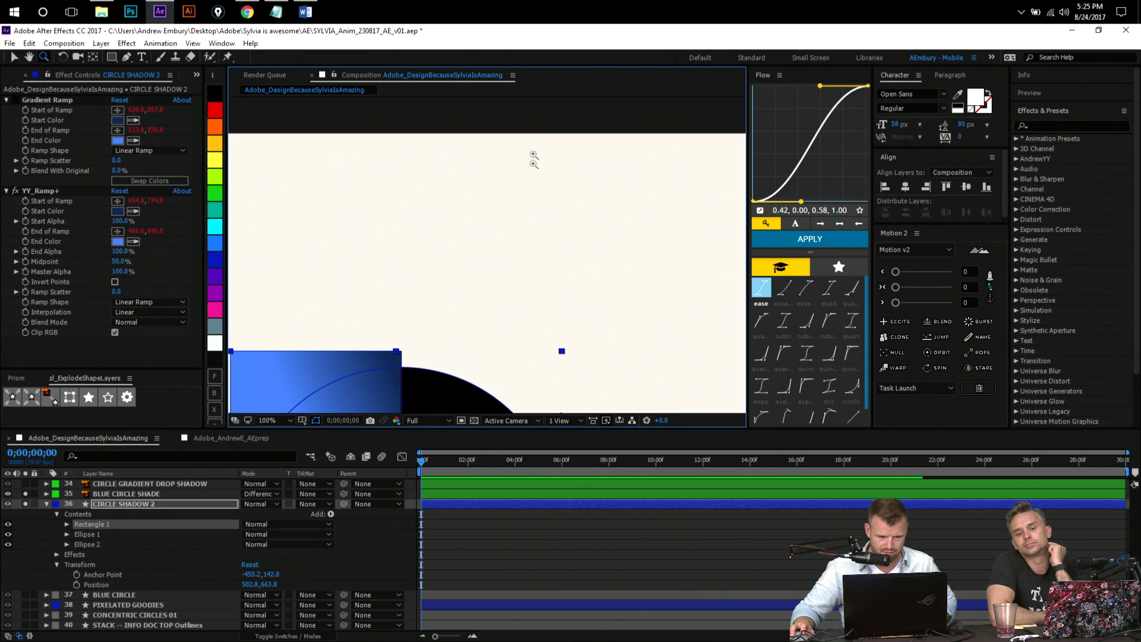
mouse_move(390, 341)
mouse_down()
mouse_move(433, 113)
mouse_move(461, 250)
mouse_move(459, 184)
mouse_move(478, 155)
mouse_move(478, 209)
mouse_up()
scroll(484, 202, up, 4)
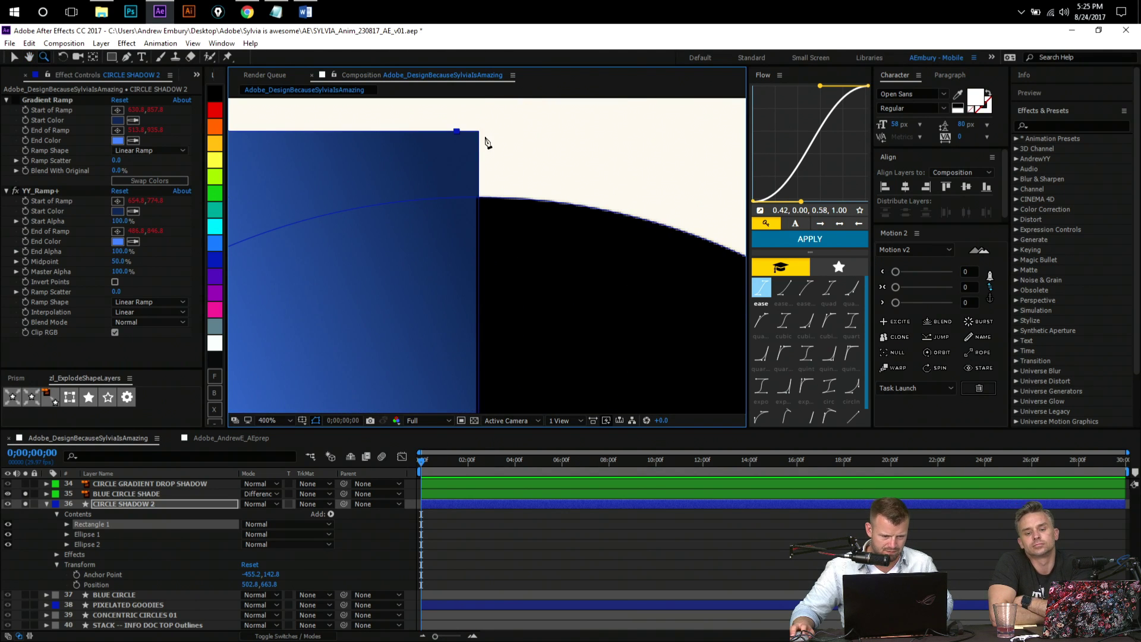
key(g)
click(66, 525)
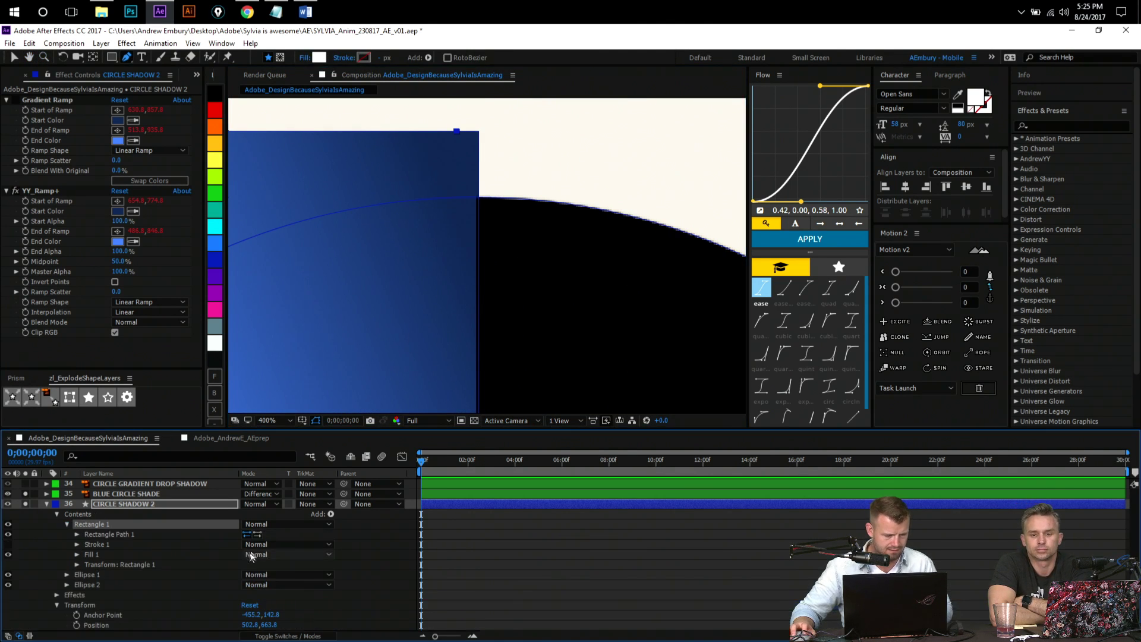
click(77, 534)
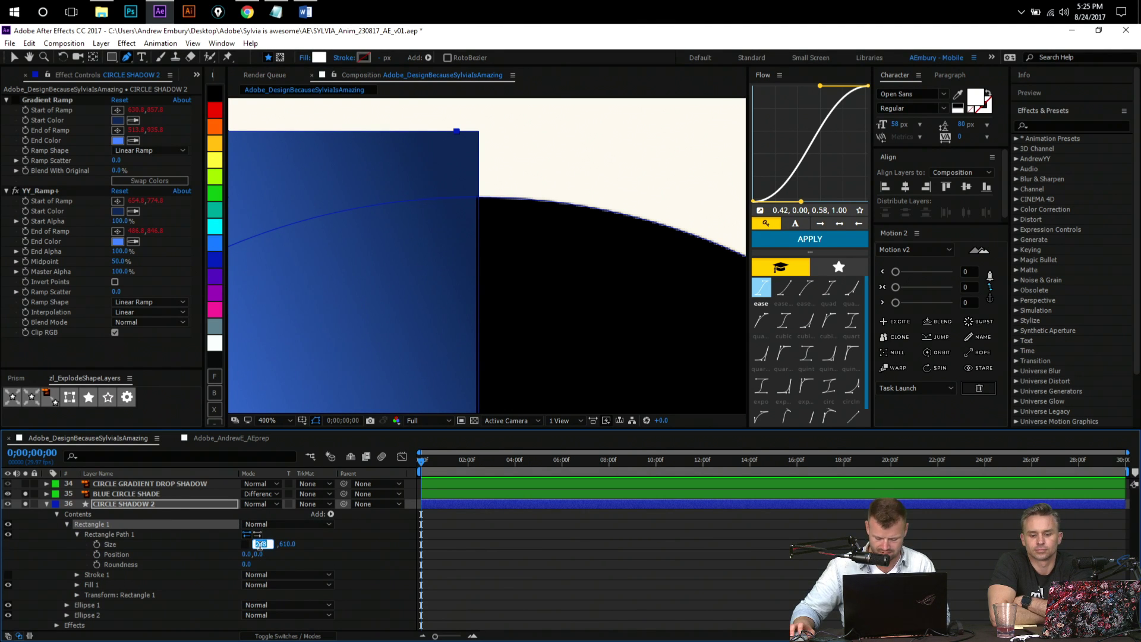
key(Down)
key(Down)
key(Return)
- Collapse the Rectangle 1 properties and turn off solo for the BLUE CIRCLE SHADE layer
key(z)
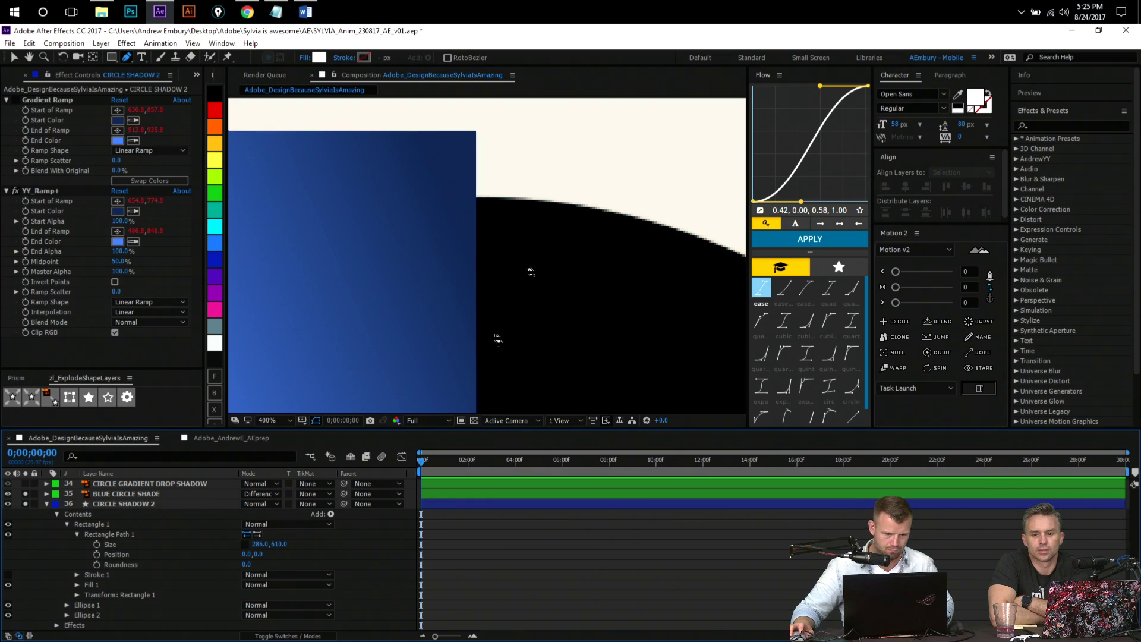
alt+click(471, 301)
alt+click(566, 319)
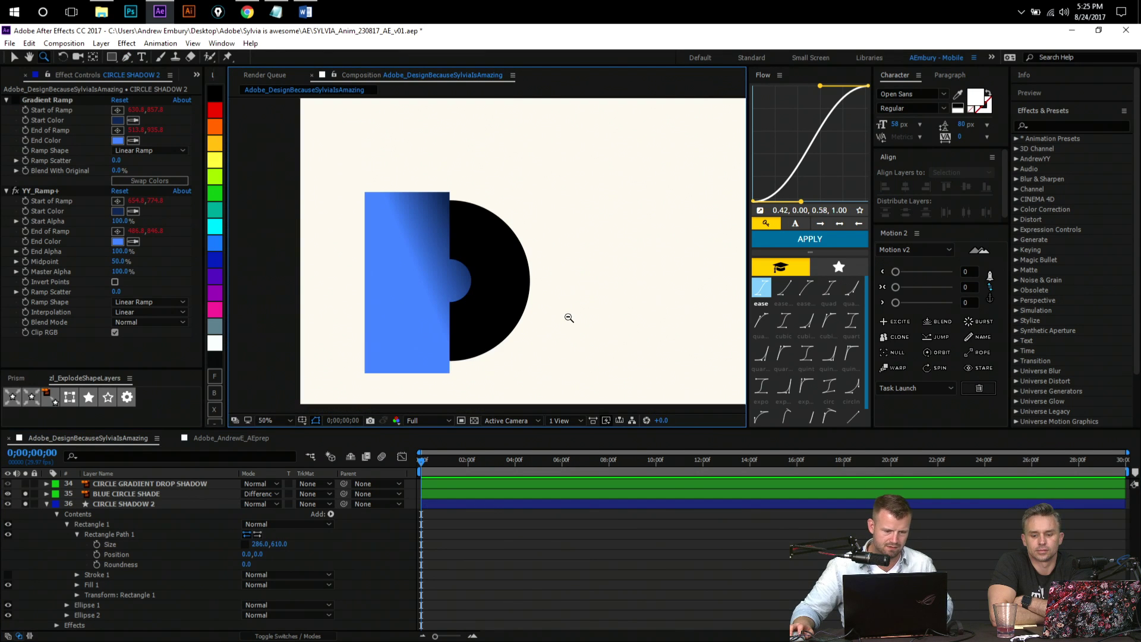
click(107, 504)
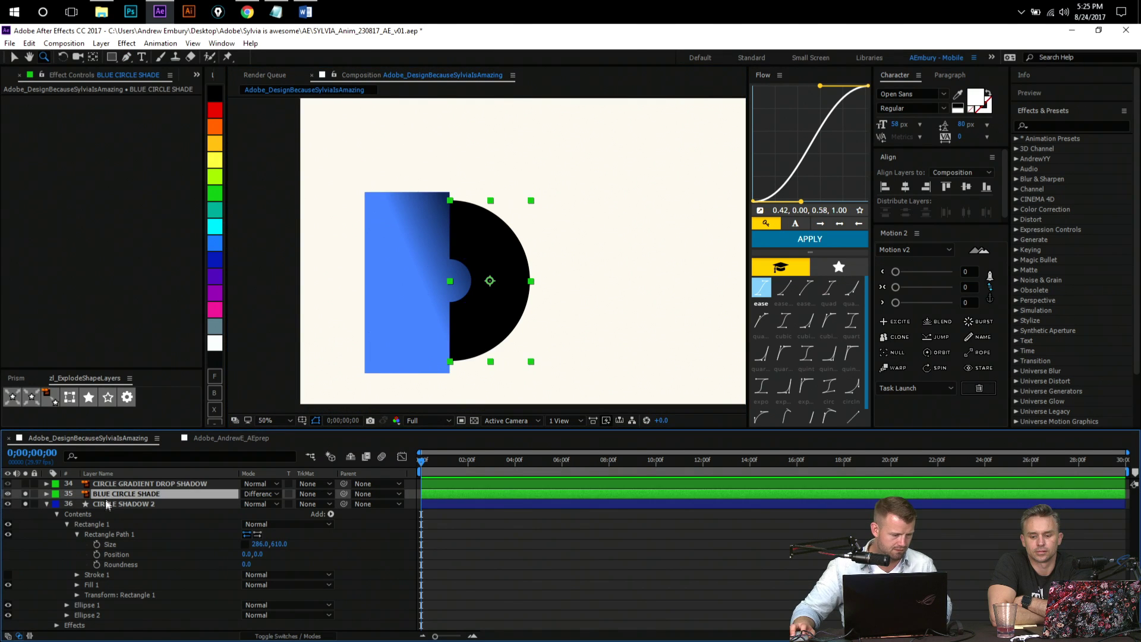
click(67, 524)
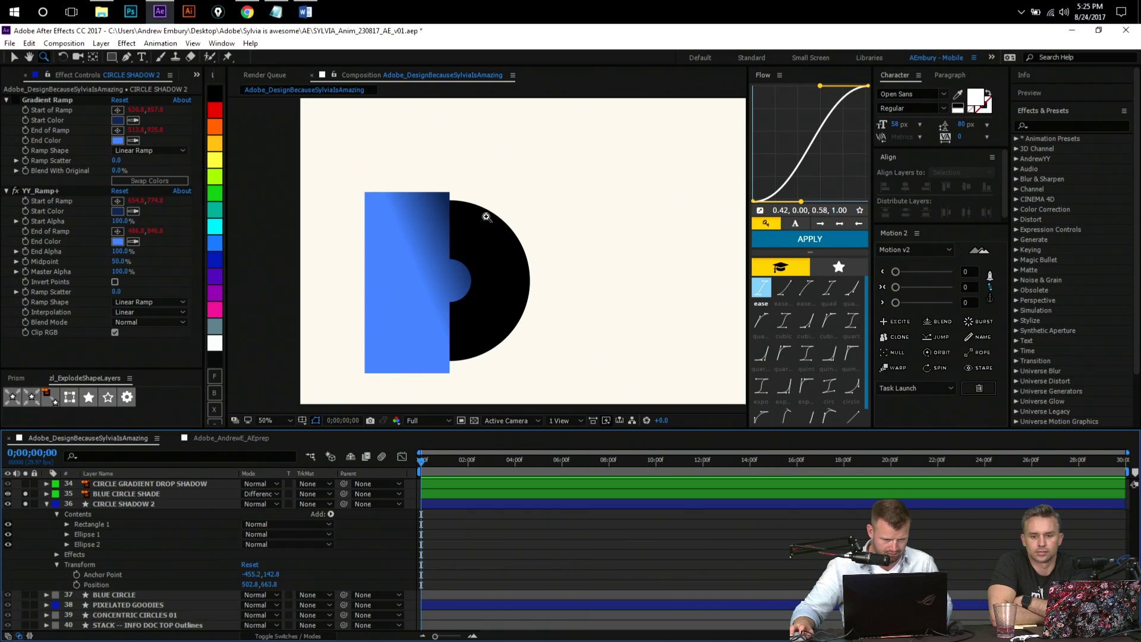
click(26, 494)
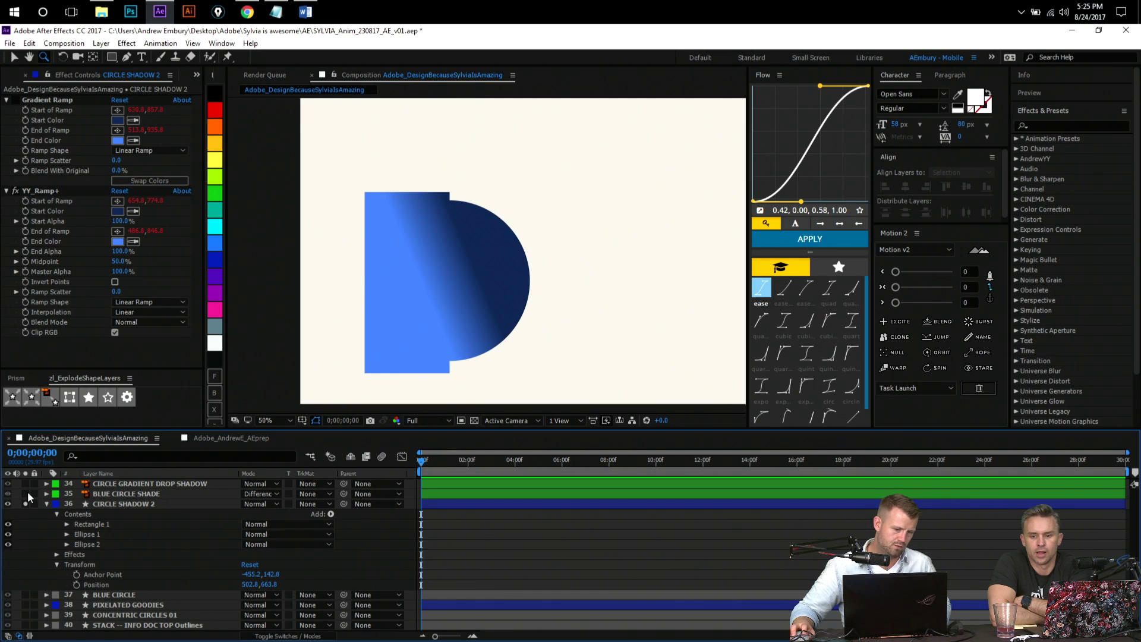
- Add Merge Paths to the contents of CIRCLE SHADOW 2 and delete the stroke added with it
click(132, 504)
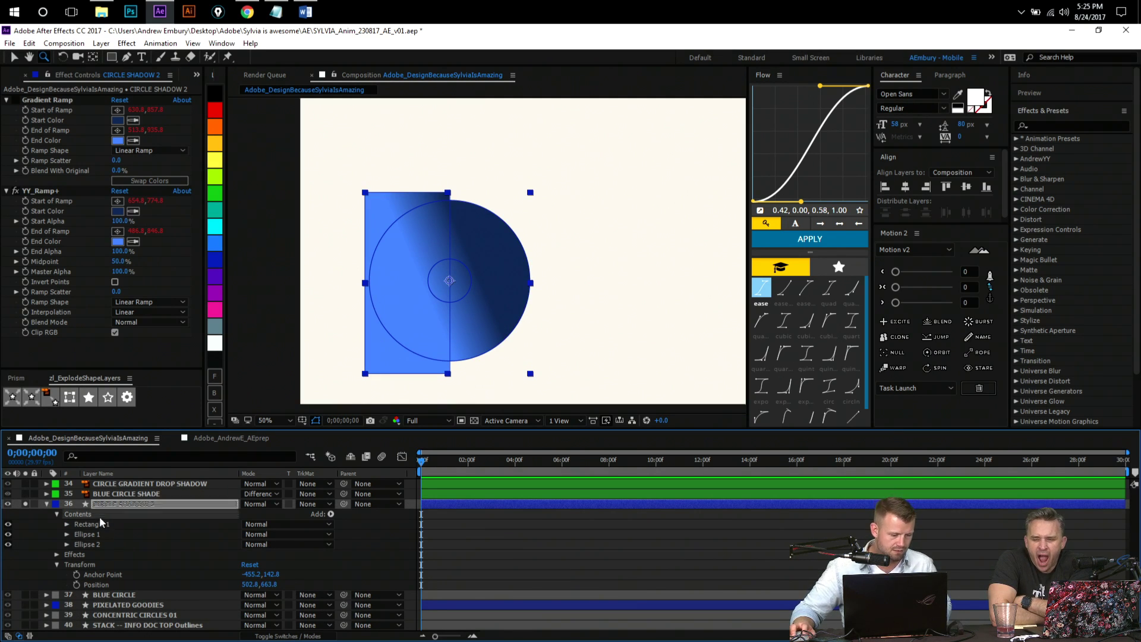
click(330, 514)
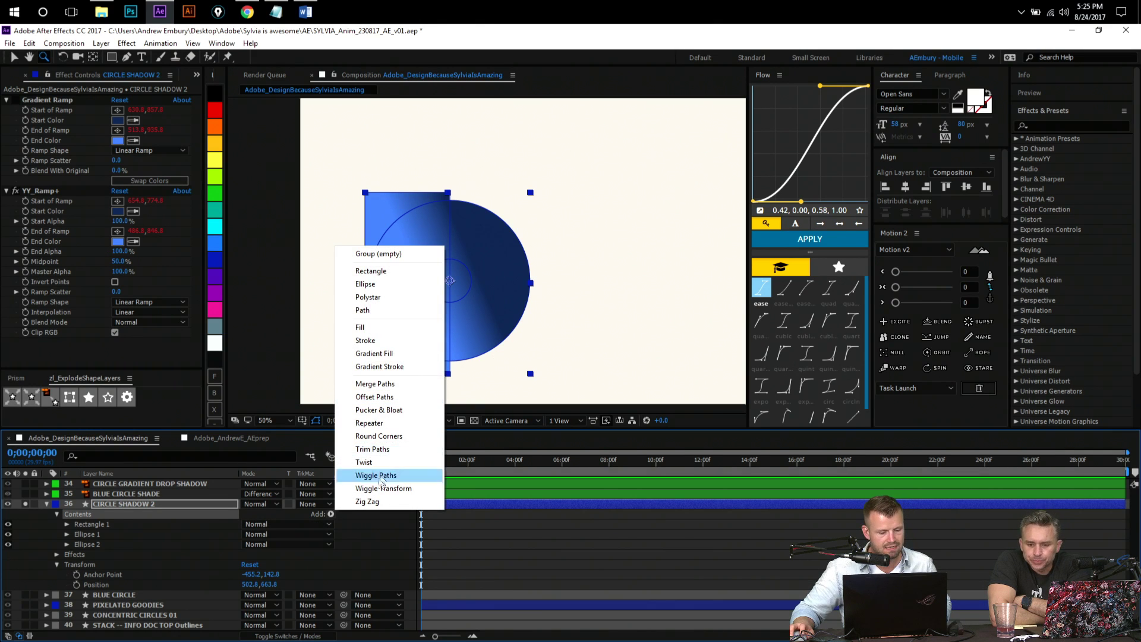
click(392, 383)
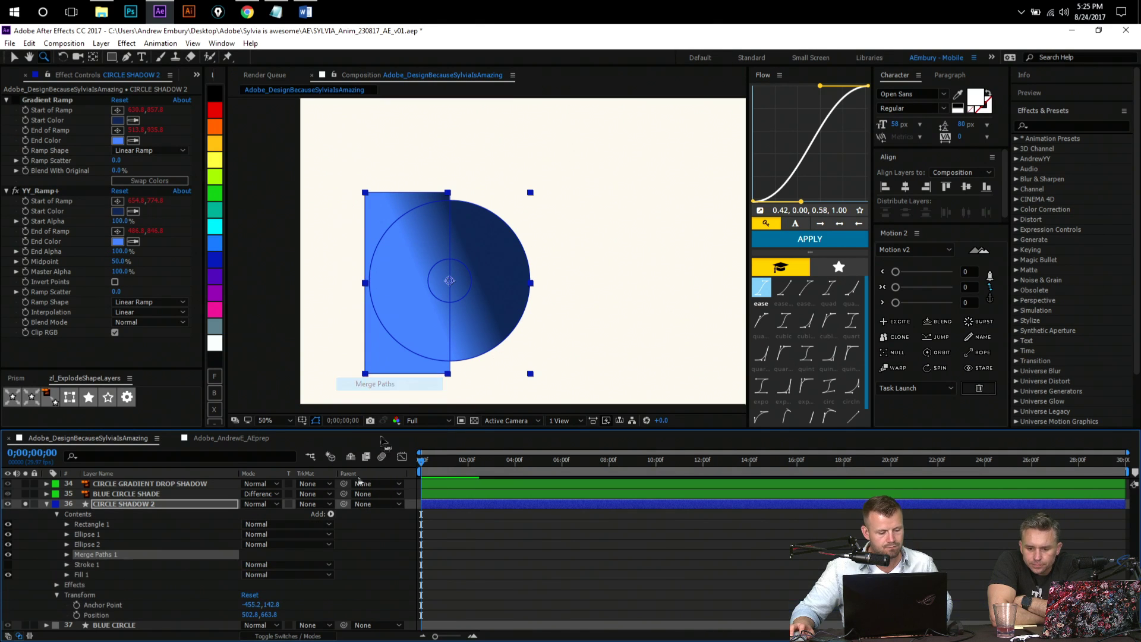
click(85, 565)
key(Delete)
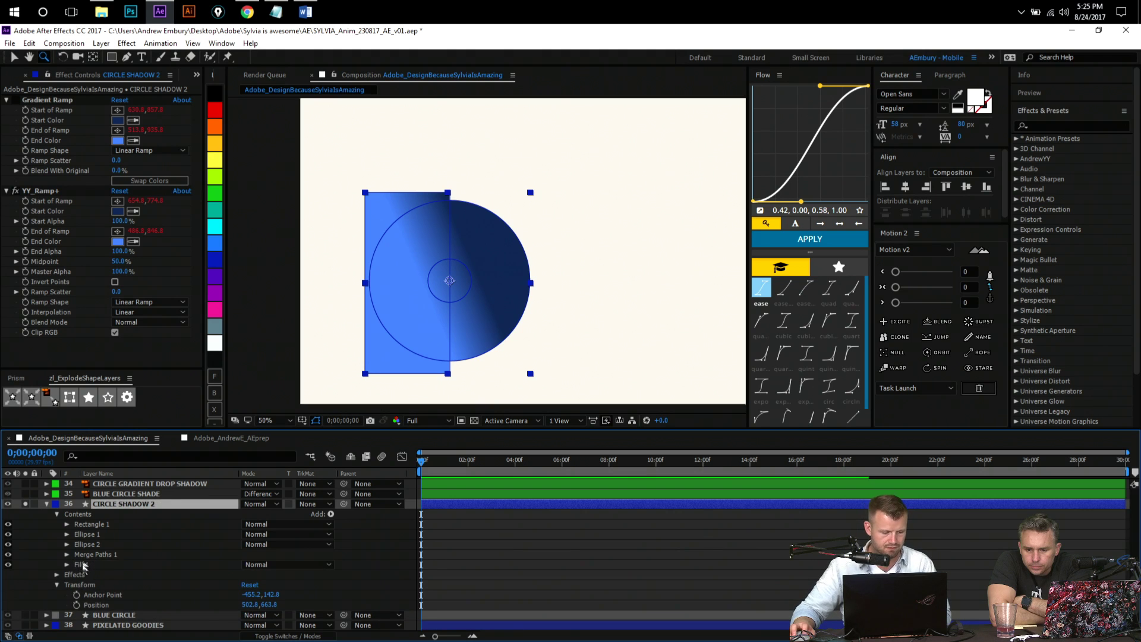
- Try the Intersect mode for the Merge Paths operator on CIRCLE SHADOW 2
click(66, 554)
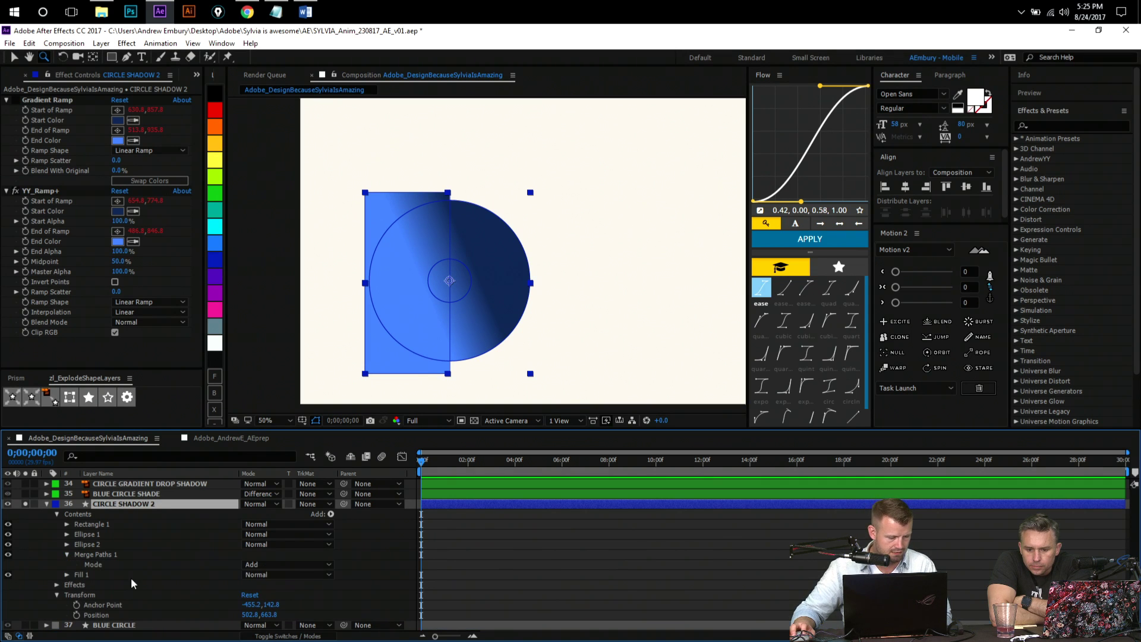
click(286, 564)
click(275, 615)
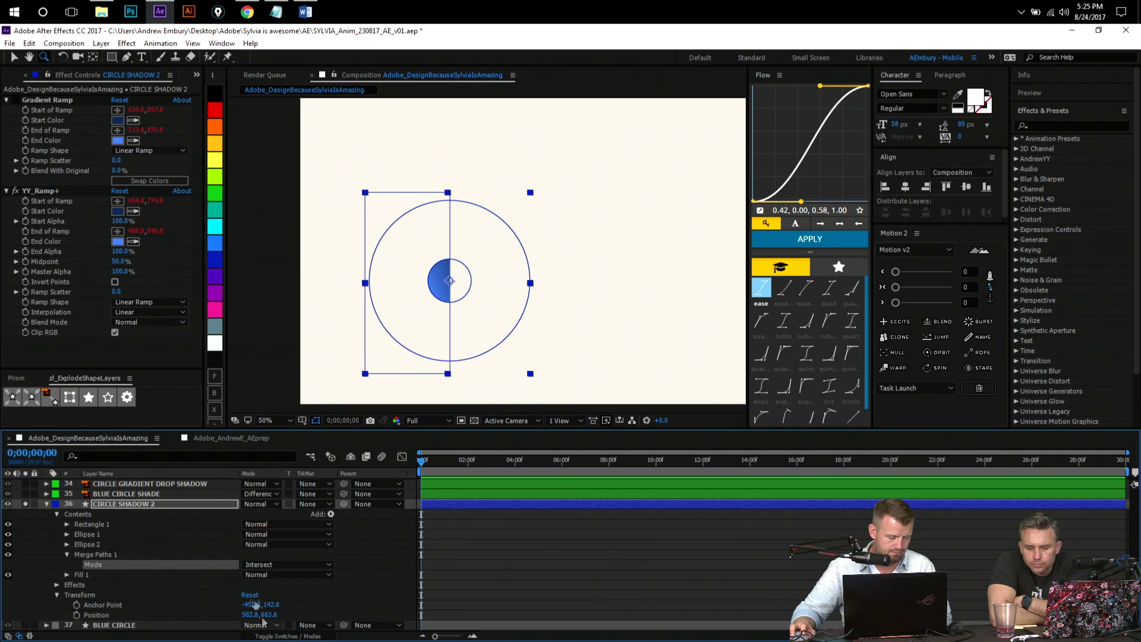
- Move Ellipse 2 above Ellipse 1 and set the Merge Paths mode to Exclude Intersections
click(88, 533)
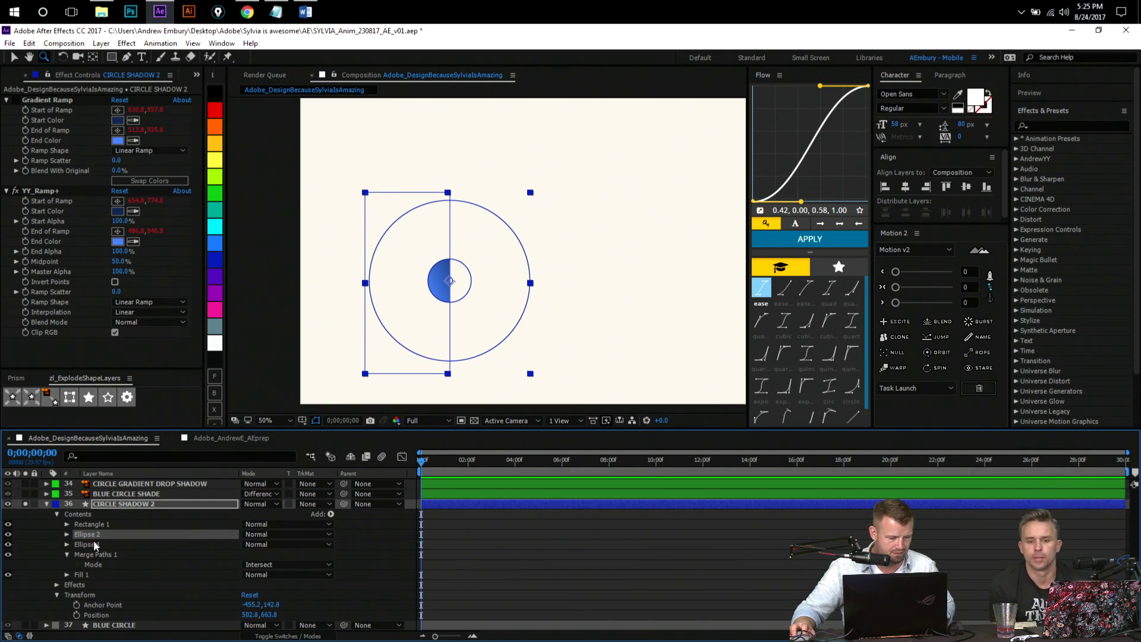
click(267, 565)
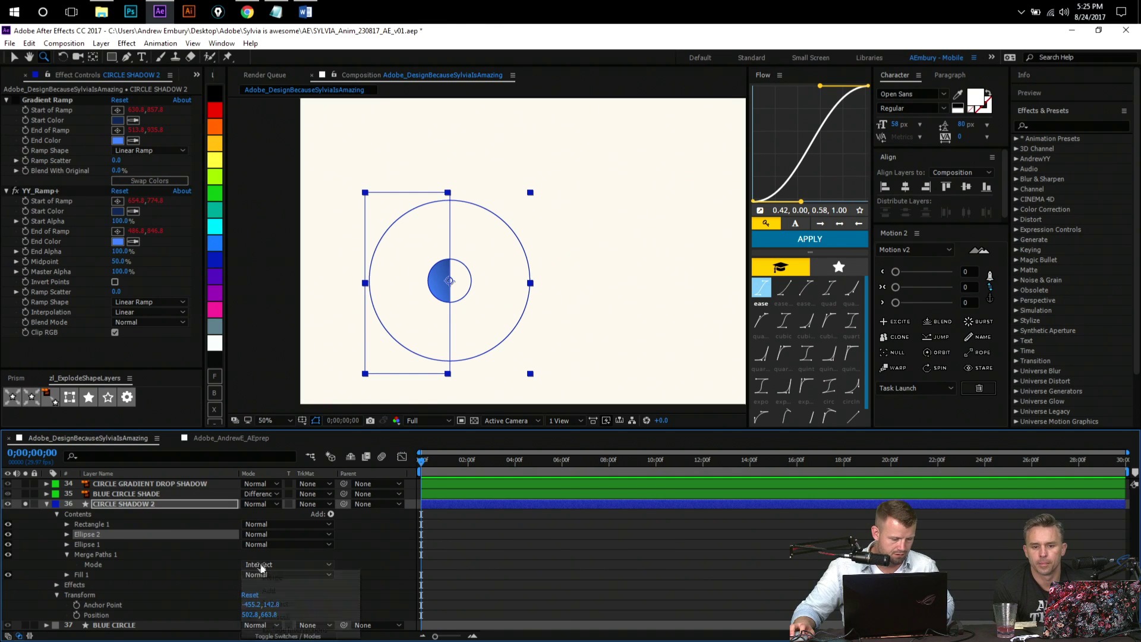
click(280, 631)
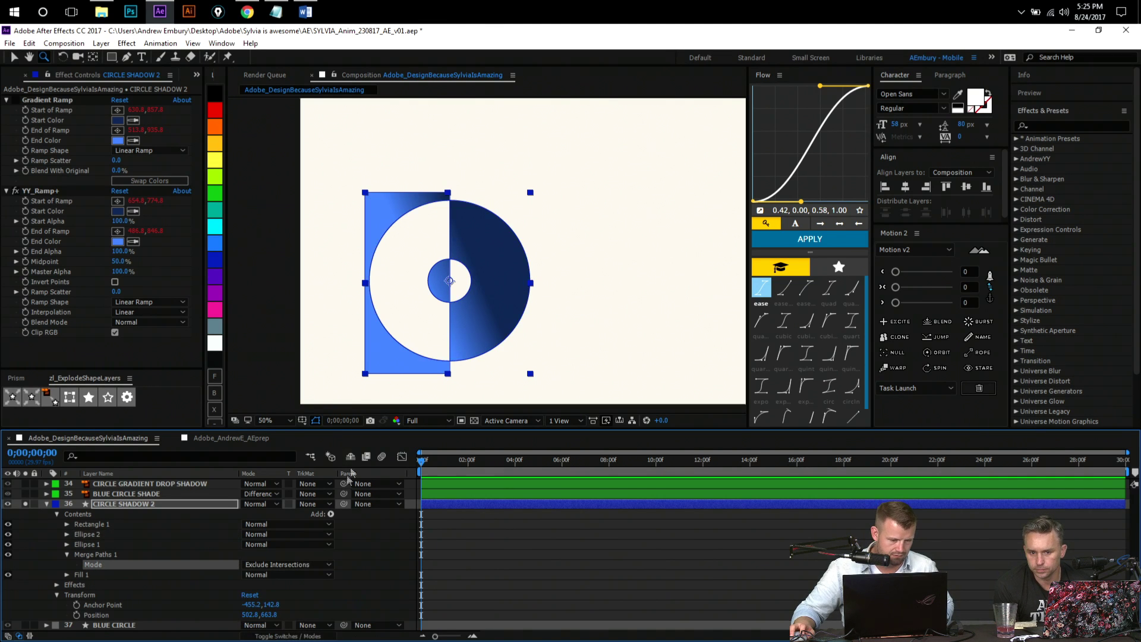
- Try the Subtract, Add, Merge and Intersect modes for Merge Paths 1 on CIRCLE SHADOW 2
click(284, 565)
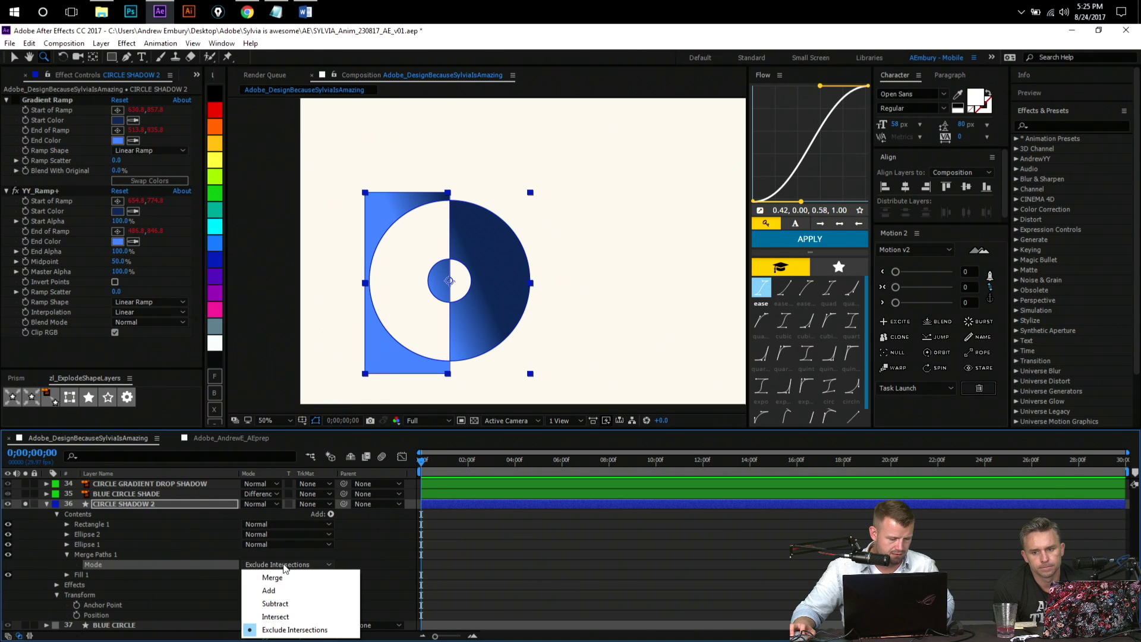
click(275, 604)
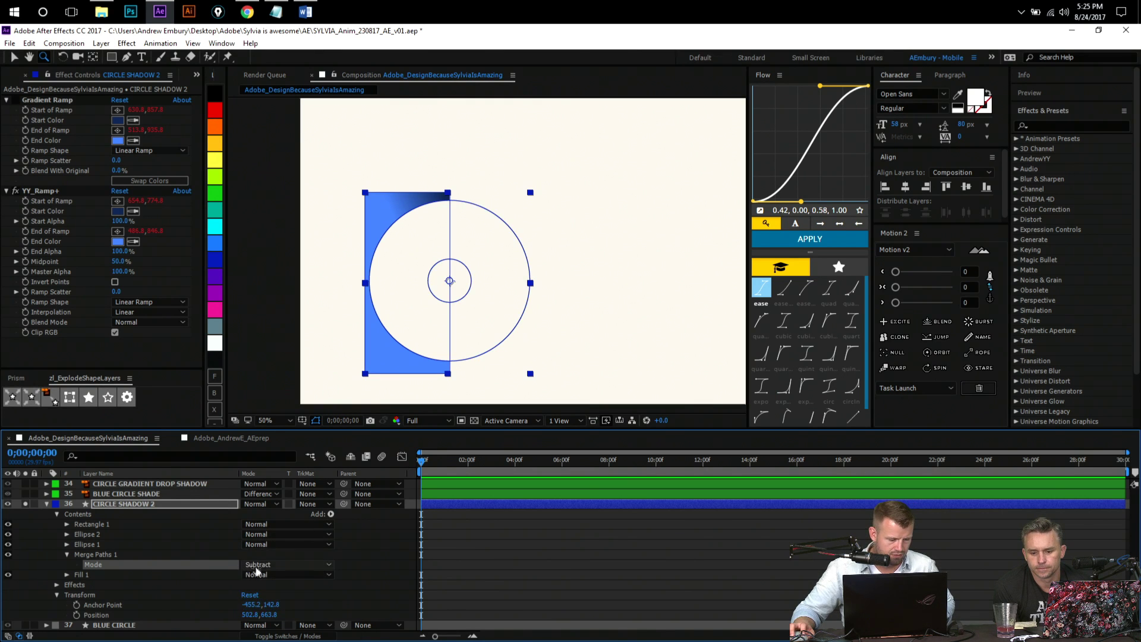
click(279, 565)
click(268, 591)
click(280, 565)
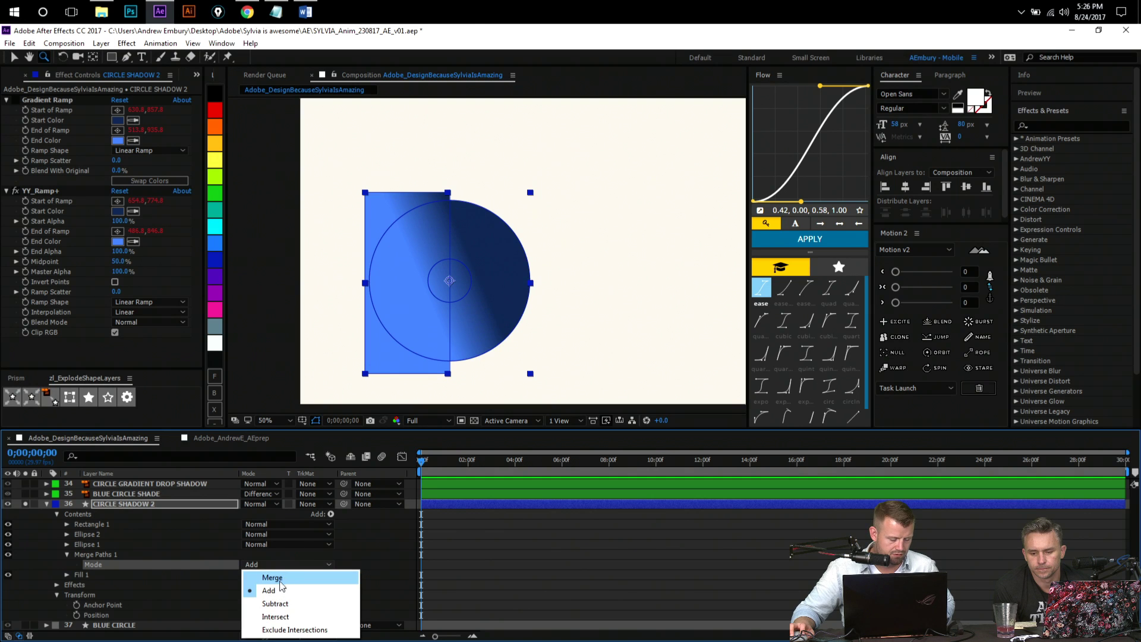
click(282, 579)
click(279, 565)
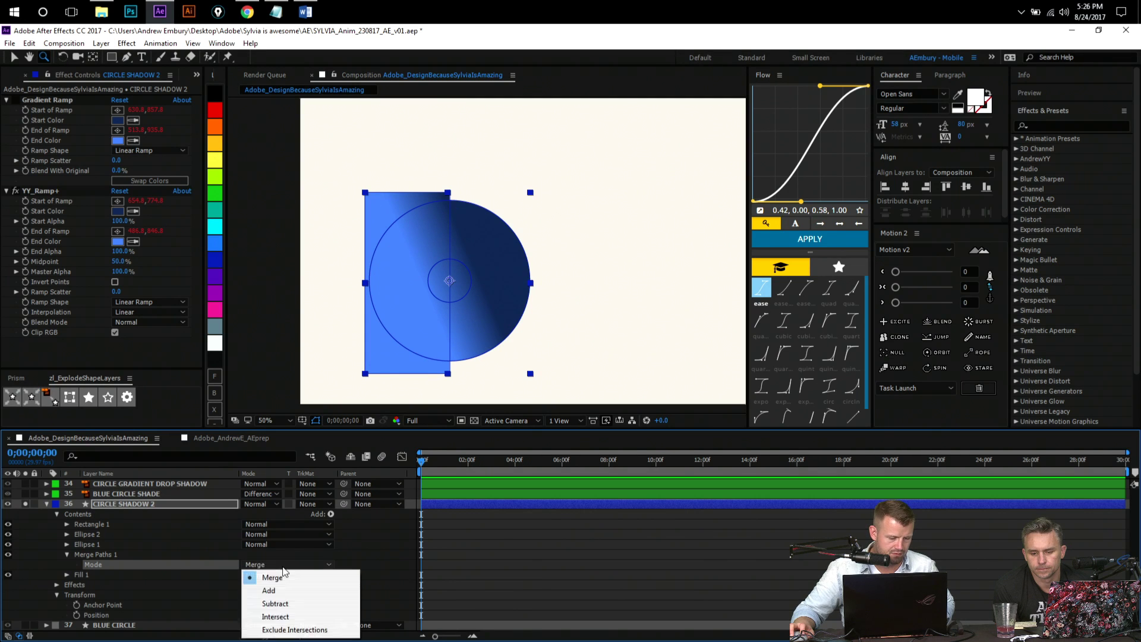
click(275, 617)
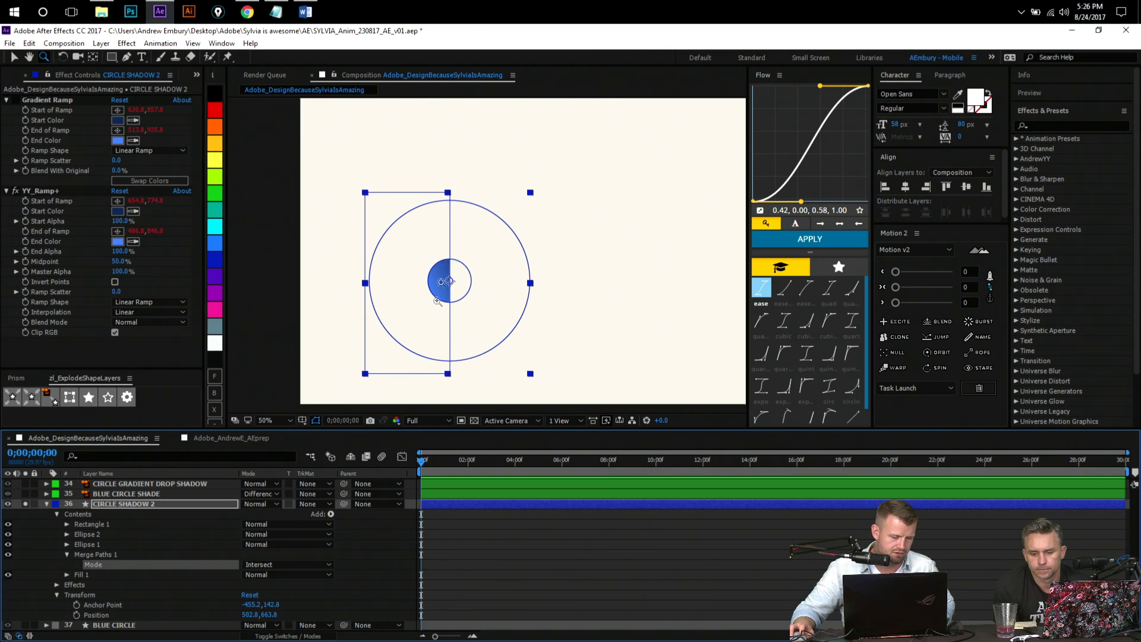
click(300, 566)
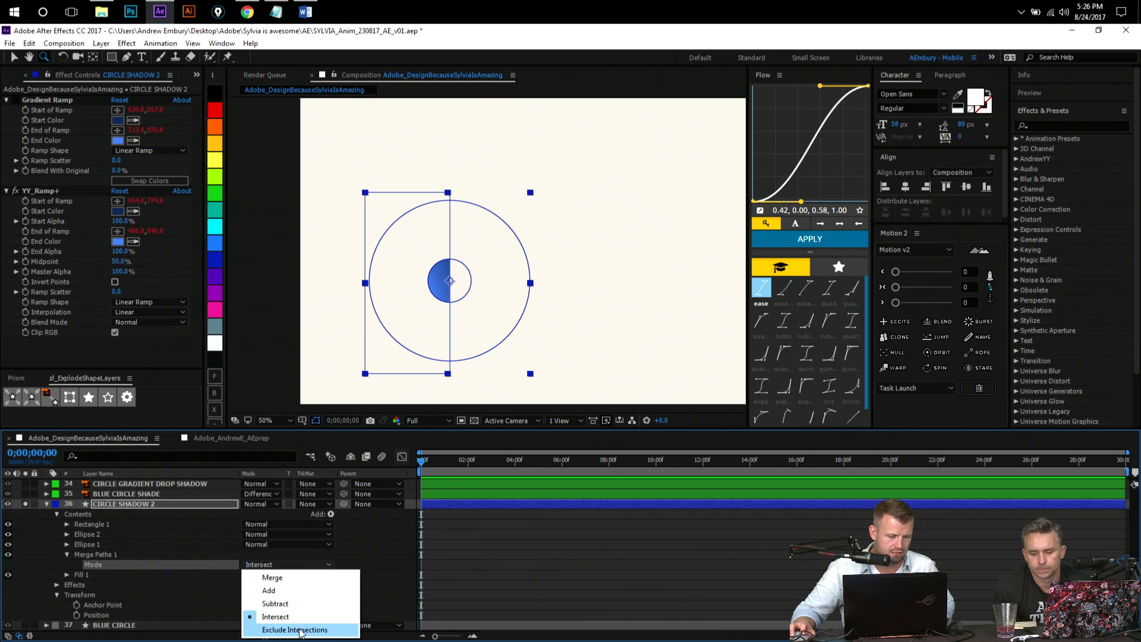
click(293, 591)
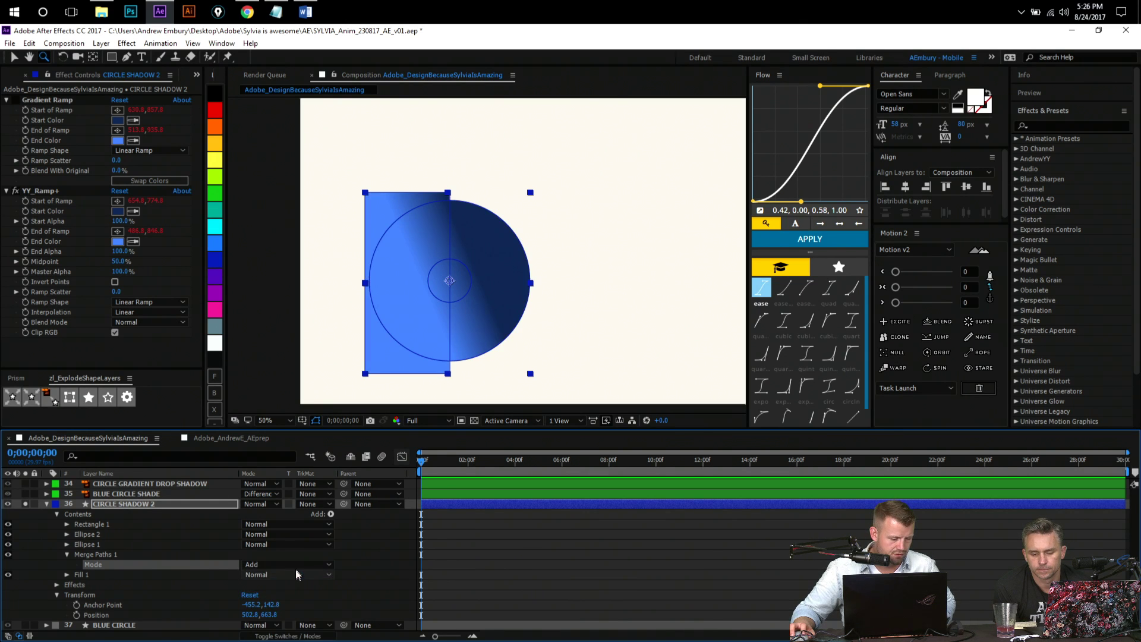
click(294, 565)
click(290, 617)
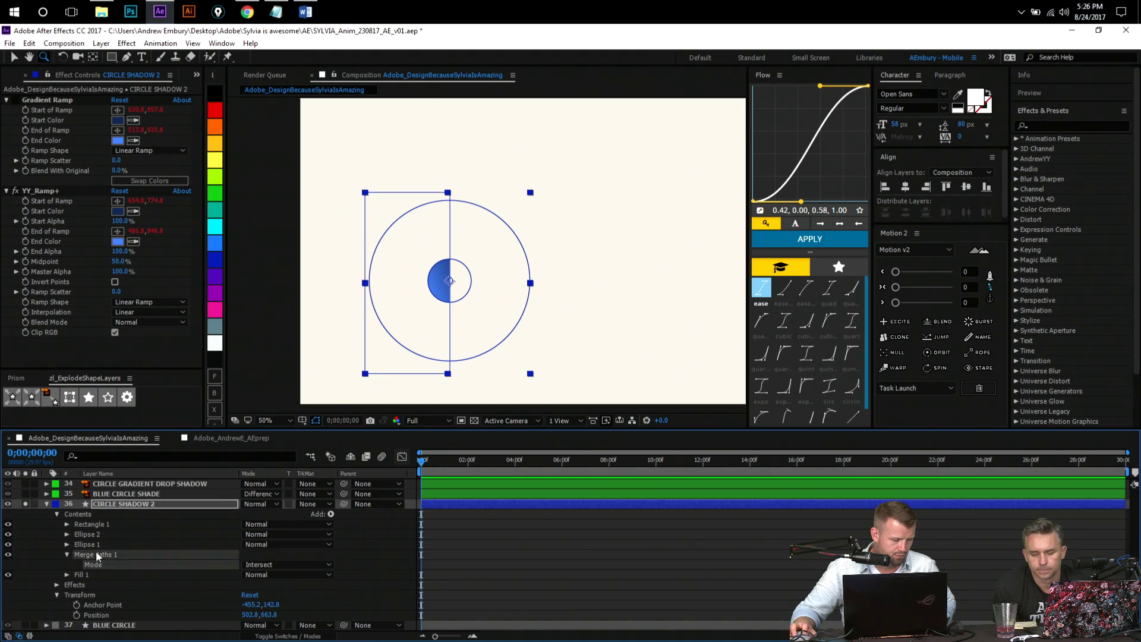
- Move Rectangle 1 below Merge Paths 1 in CIRCLE SHADOW 2 and set the merge mode to Exclude Intersections
drag(89, 525, 101, 570)
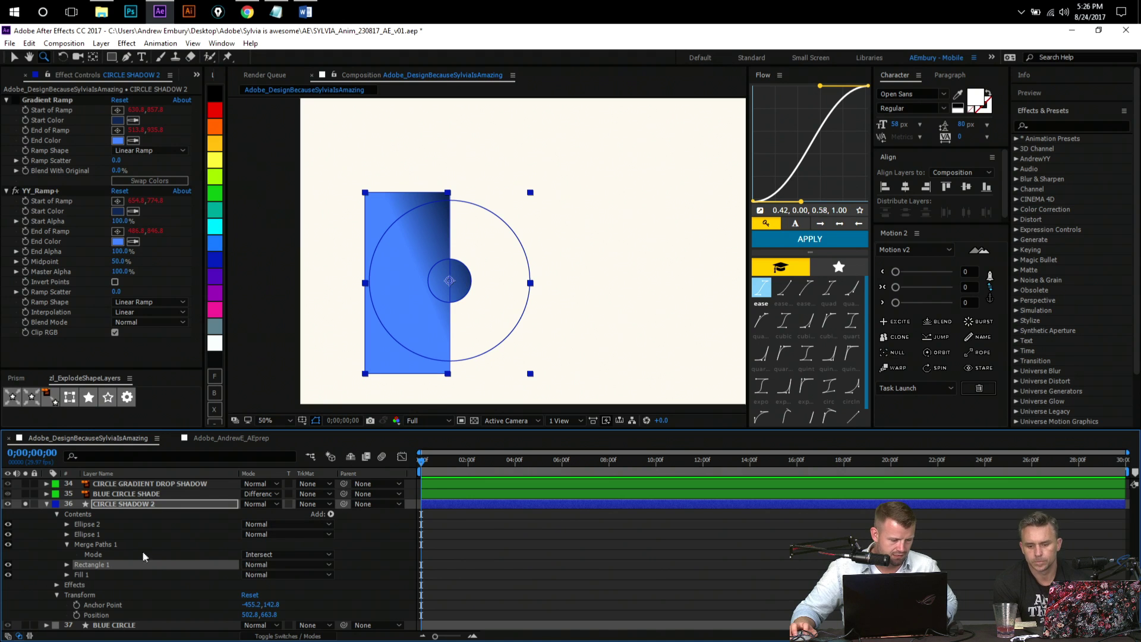
click(258, 555)
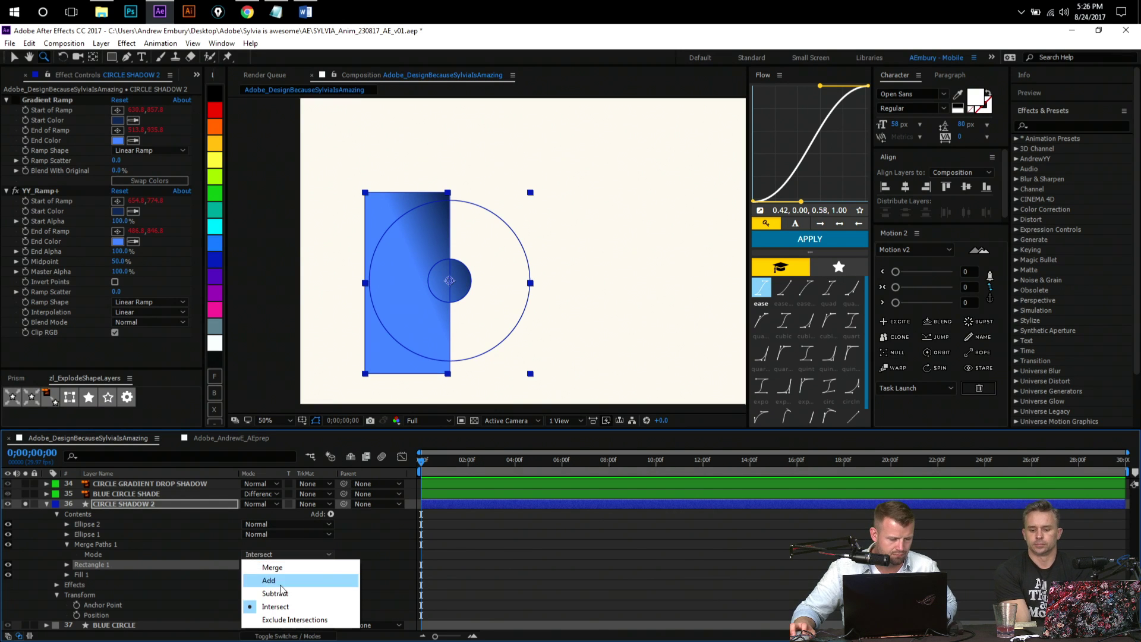
click(267, 594)
click(284, 555)
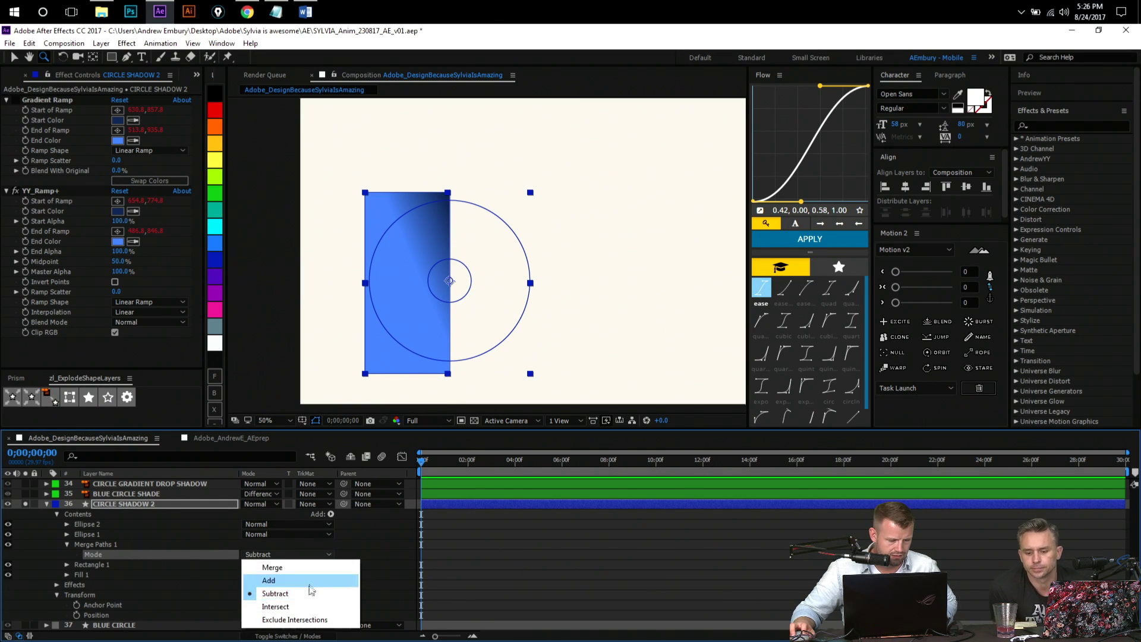
click(280, 583)
click(295, 553)
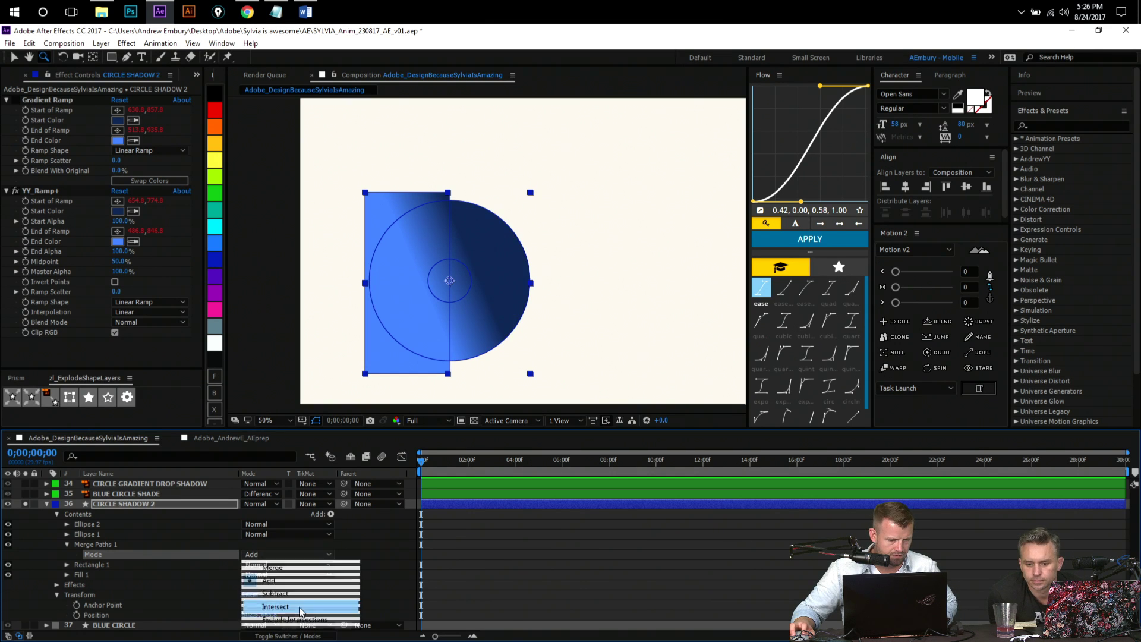
click(275, 606)
click(266, 555)
click(284, 621)
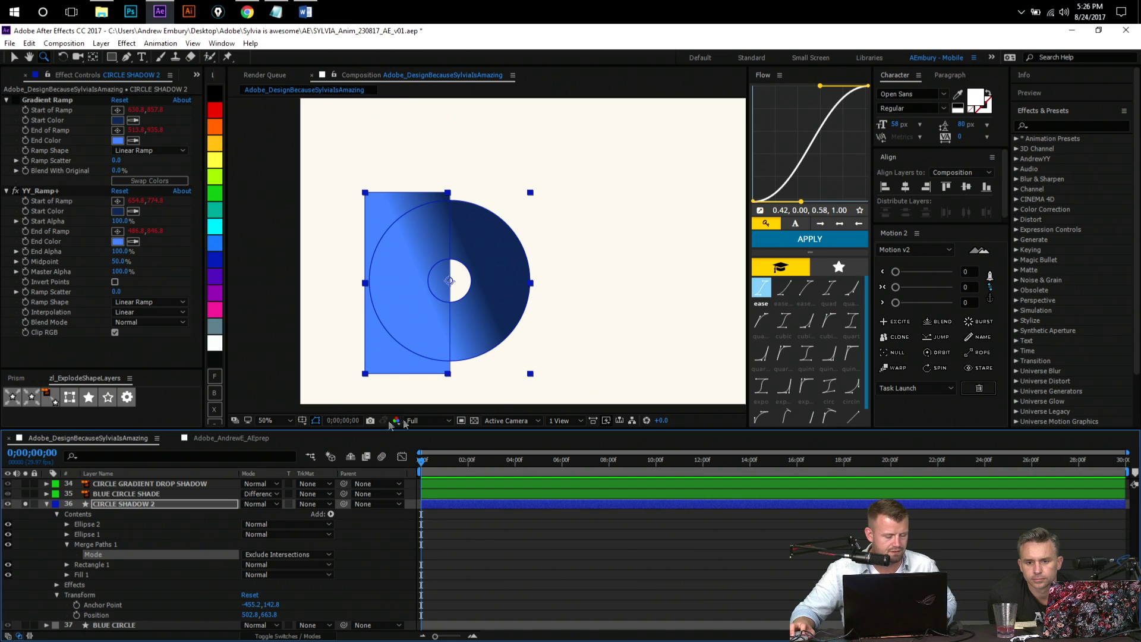
click(430, 241)
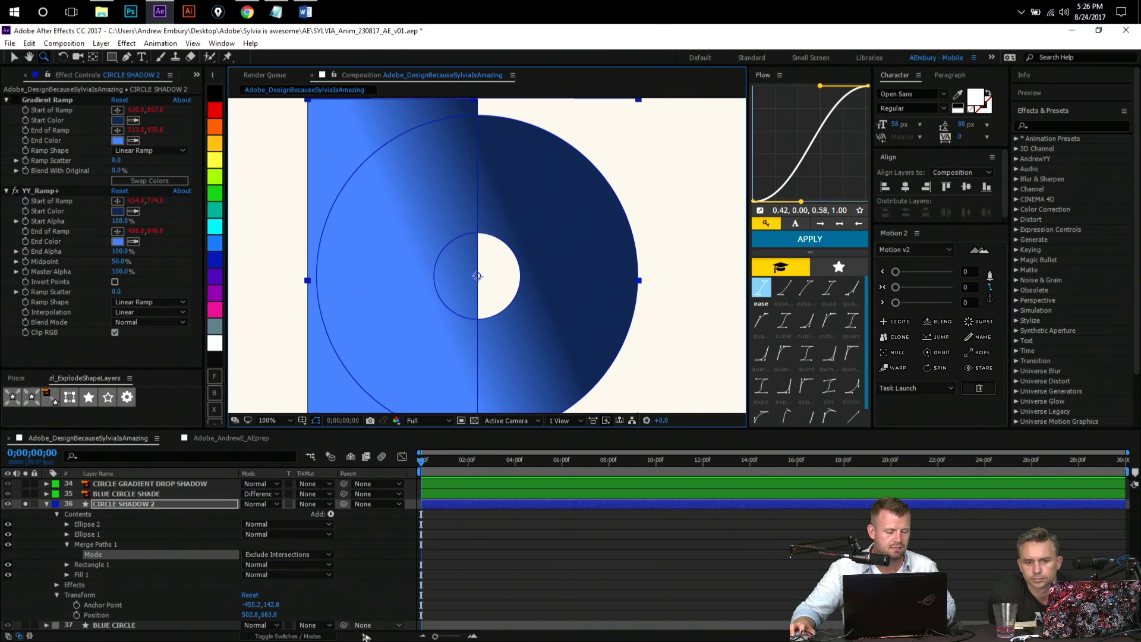
alt+click(495, 256)
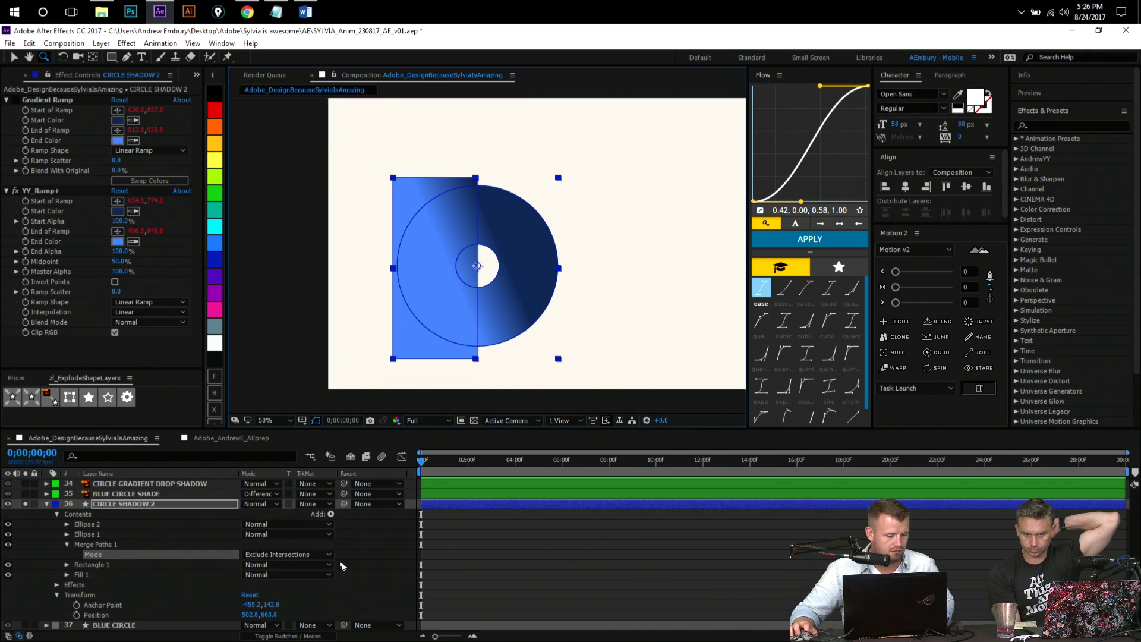
- Hide Rectangle 1 in the contents of CIRCLE SHADOW 2
click(321, 554)
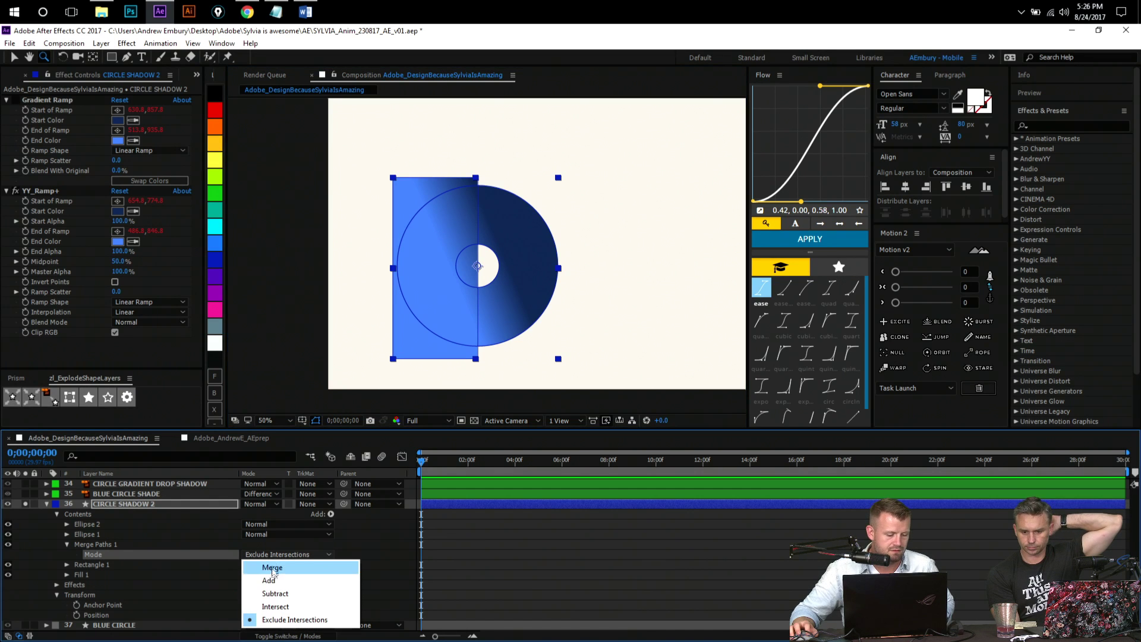
click(80, 566)
click(8, 564)
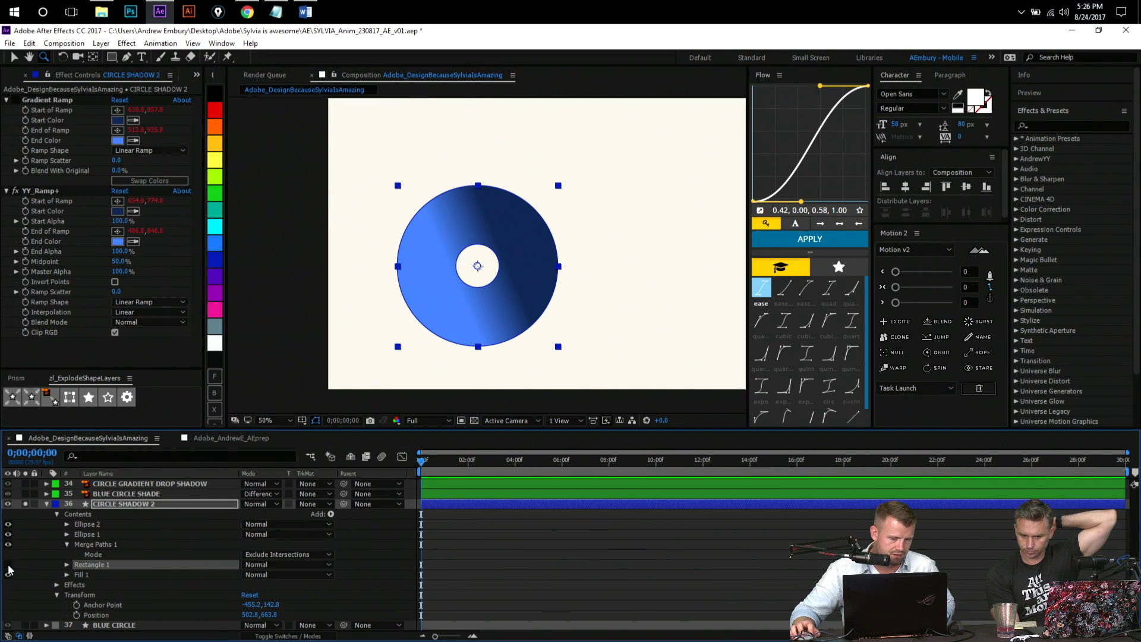
- Try the Subtract and Intersect modes on the two ellipses' Merge Paths 1 and return it to Exclude Intersections
click(273, 560)
click(275, 593)
click(290, 555)
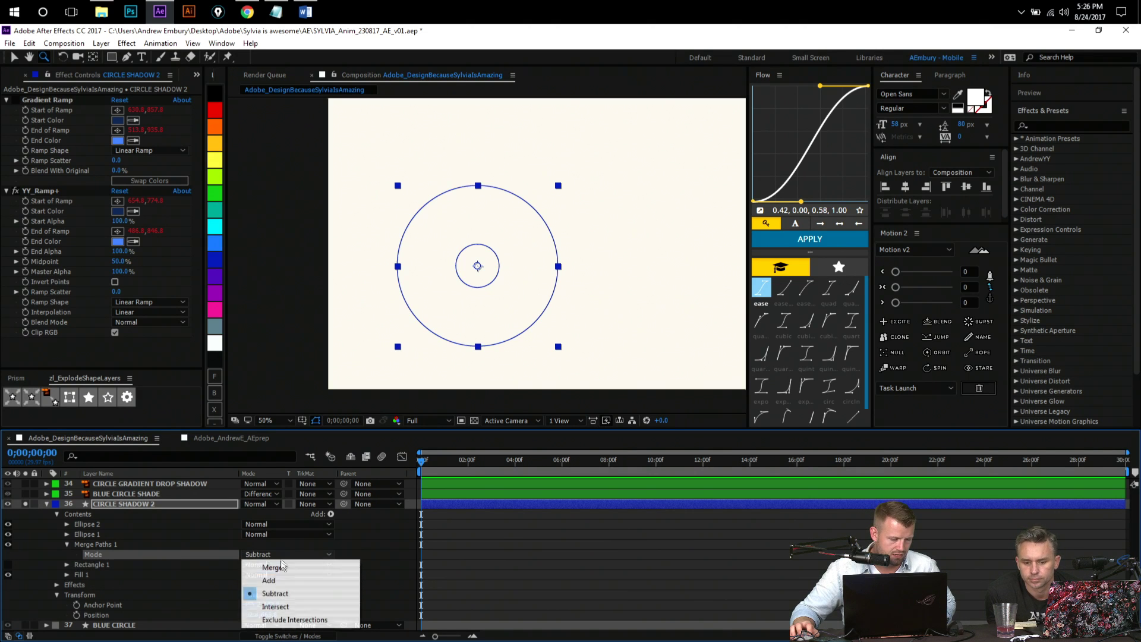
click(275, 606)
click(251, 556)
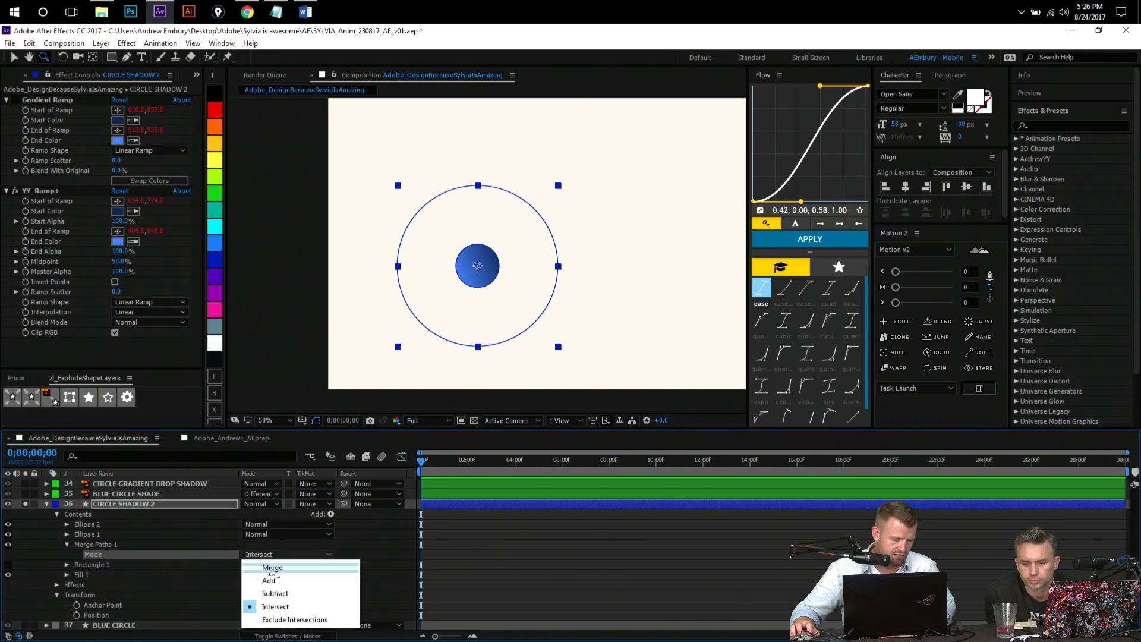
click(276, 619)
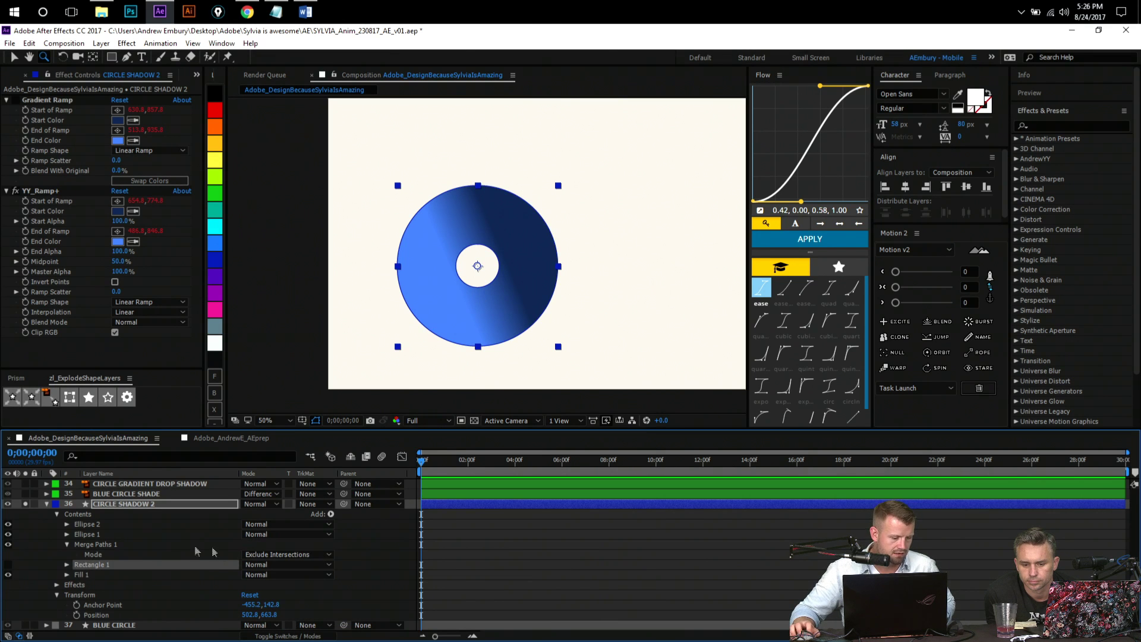
- Duplicate Merge Paths 1 and place the copy below Rectangle 1 in the contents of CIRCLE SHADOW 2
click(95, 545)
key(ctrl+d)
drag(93, 565, 95, 580)
click(68, 575)
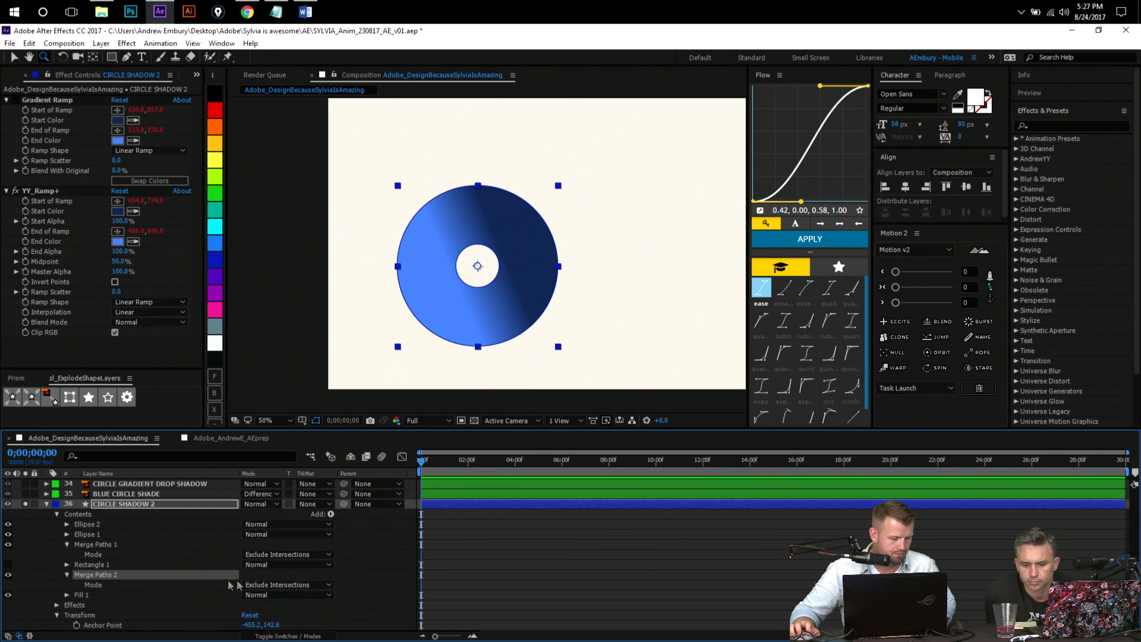
- Set the Merge Paths 2 mode to Subtract, make Rectangle 1 visible again and deselect the layer
click(288, 585)
click(296, 546)
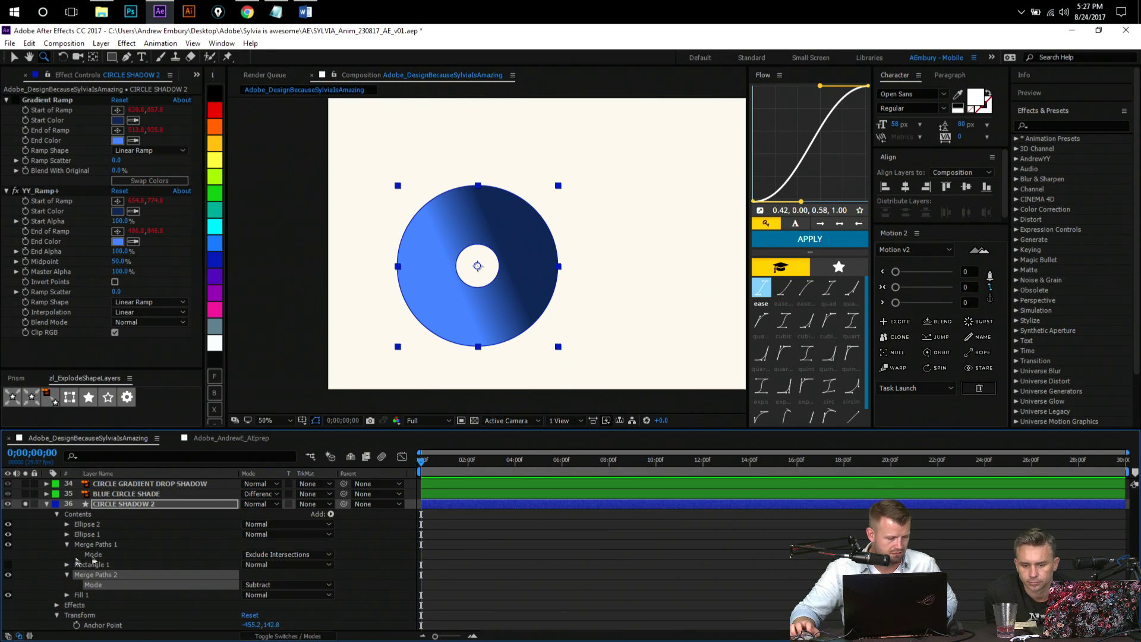
click(8, 564)
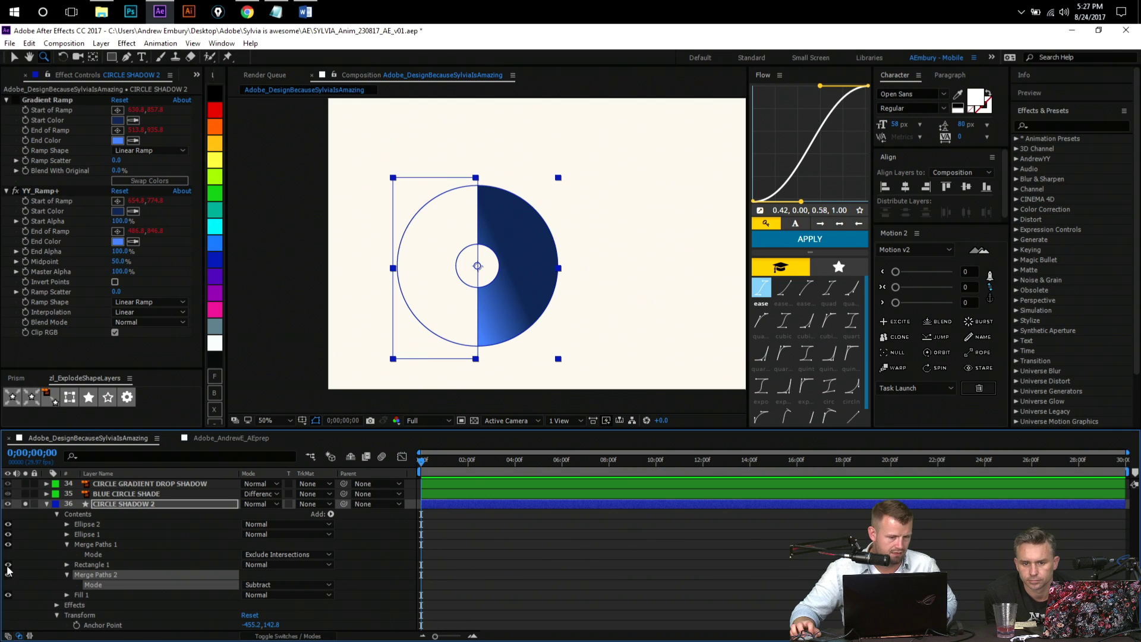
click(452, 560)
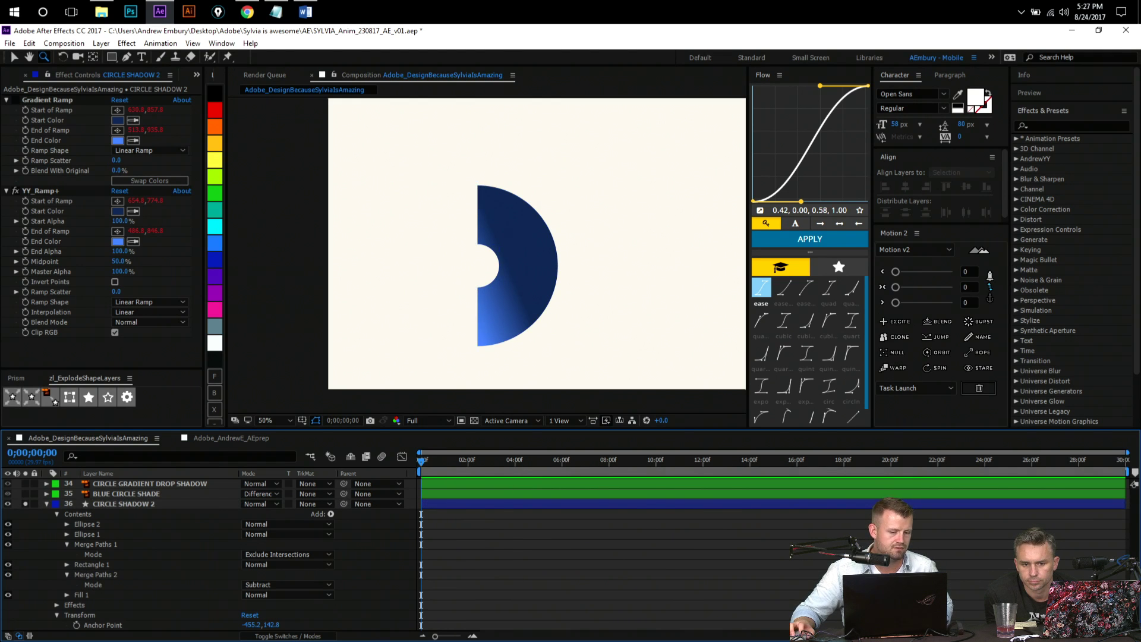
- Test-move the CIRCLE SHADOW 2 half ring in the composition, collapse both Merge Paths operators and return the shape to its original position
key(v)
drag(514, 270, 566, 260)
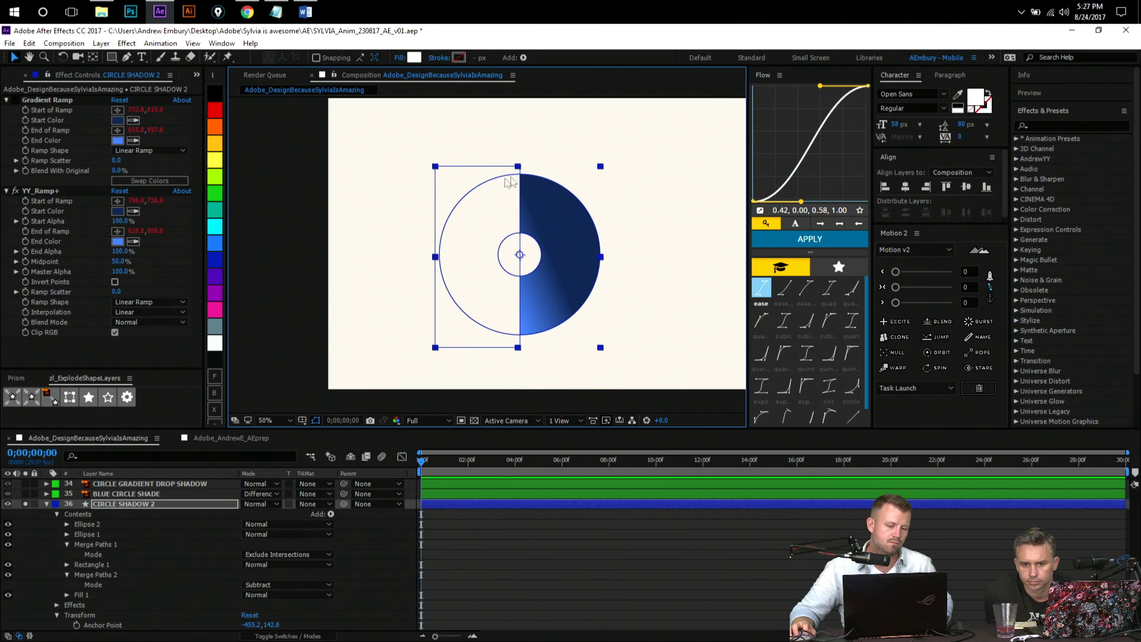
key(g)
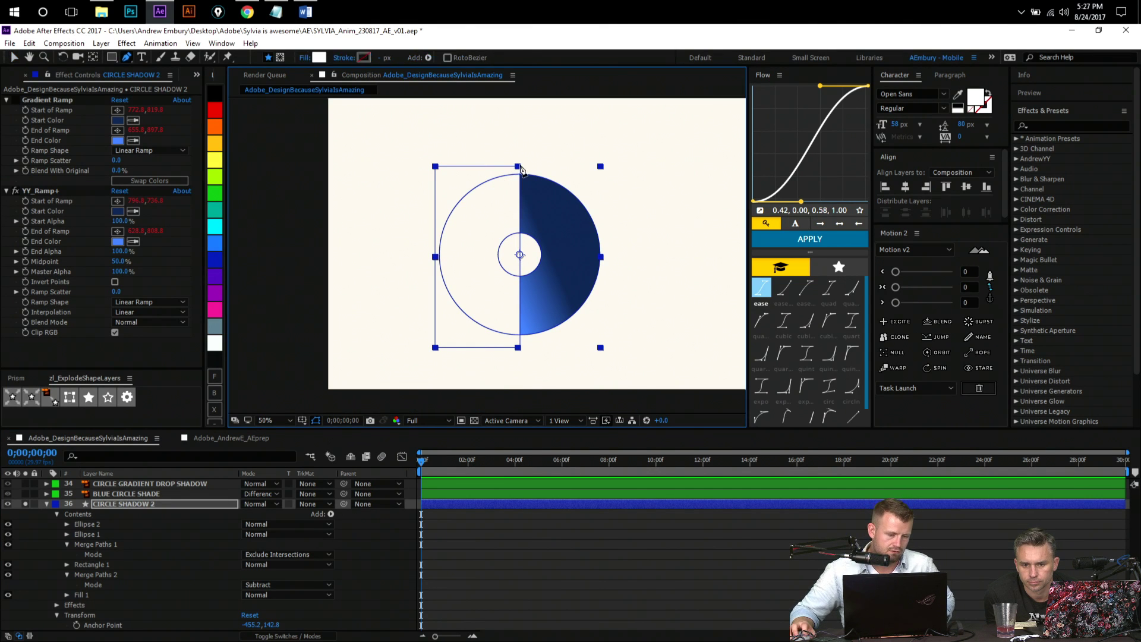
key(v)
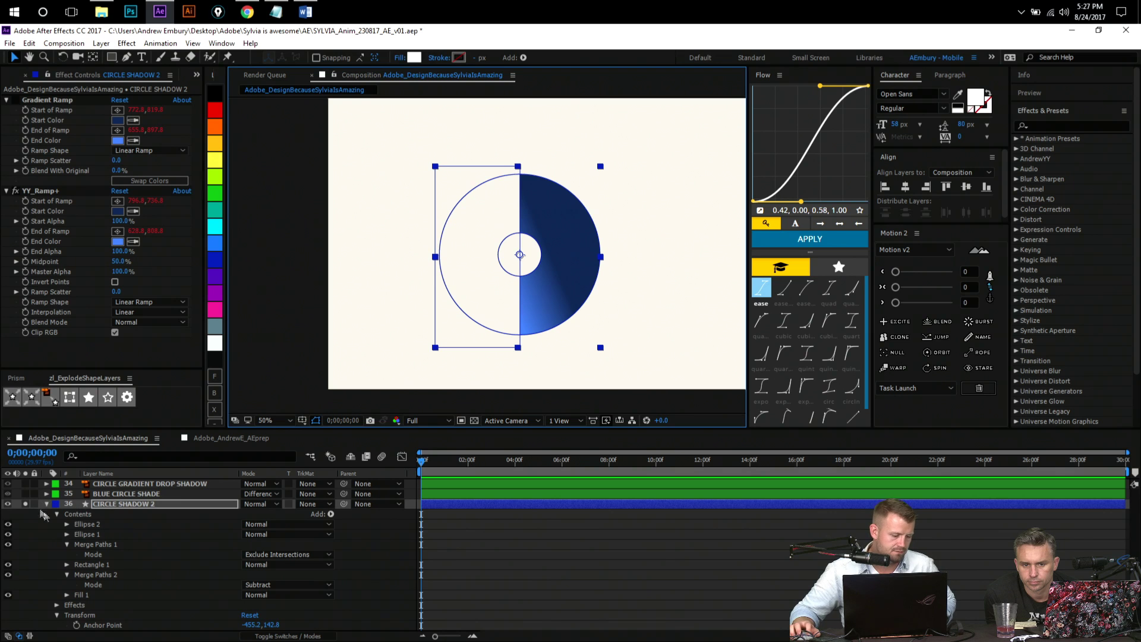
click(68, 544)
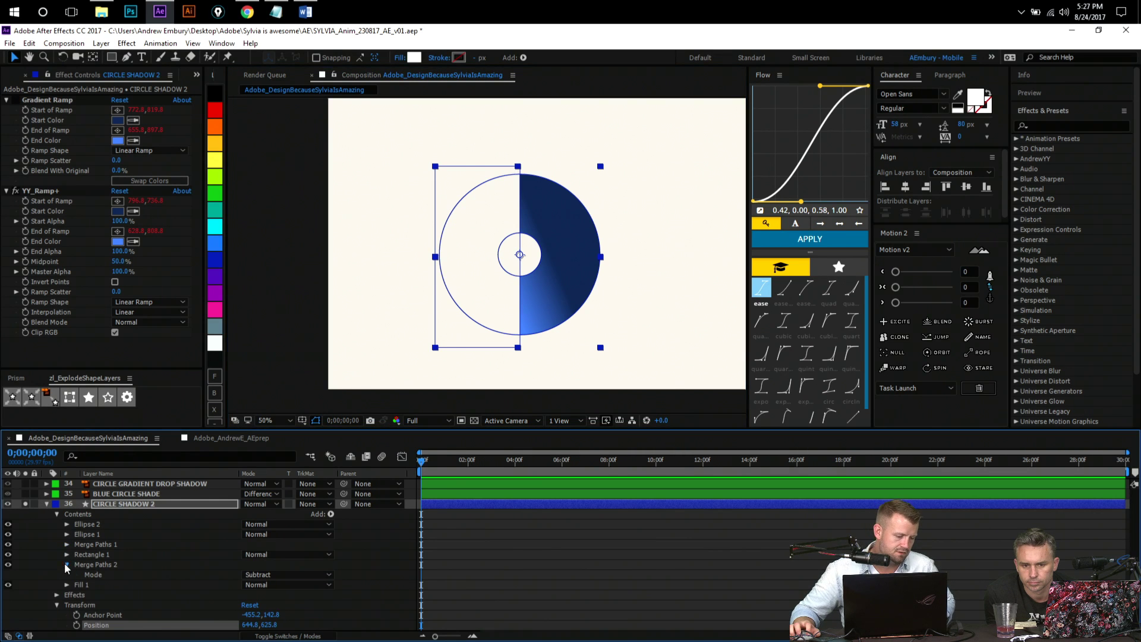
click(67, 564)
drag(535, 280, 493, 291)
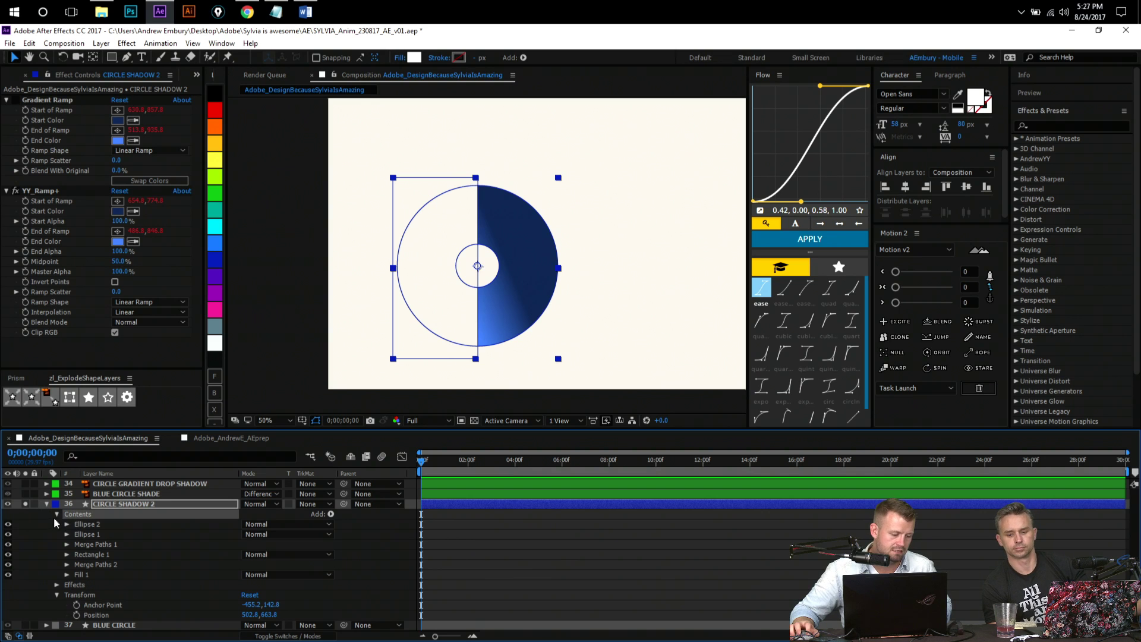
- Group all shapes, merge paths and the fill in CIRCLE SHADOW 2, name the group HALF DONUT, and collapse the layer
click(89, 524)
shift+click(84, 573)
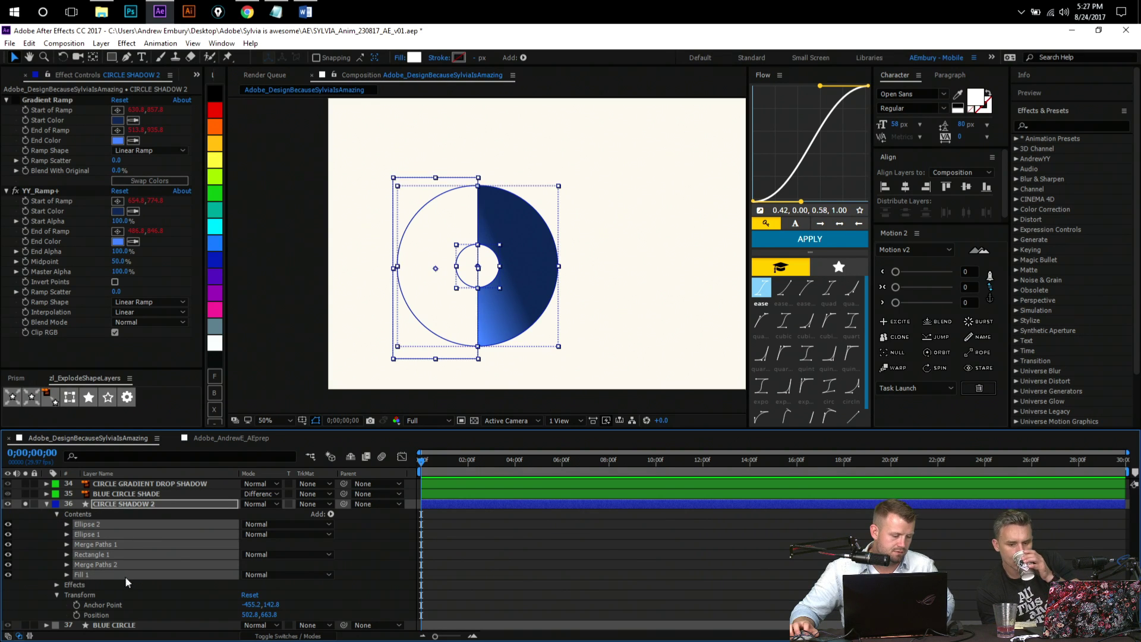
key(ctrl+g)
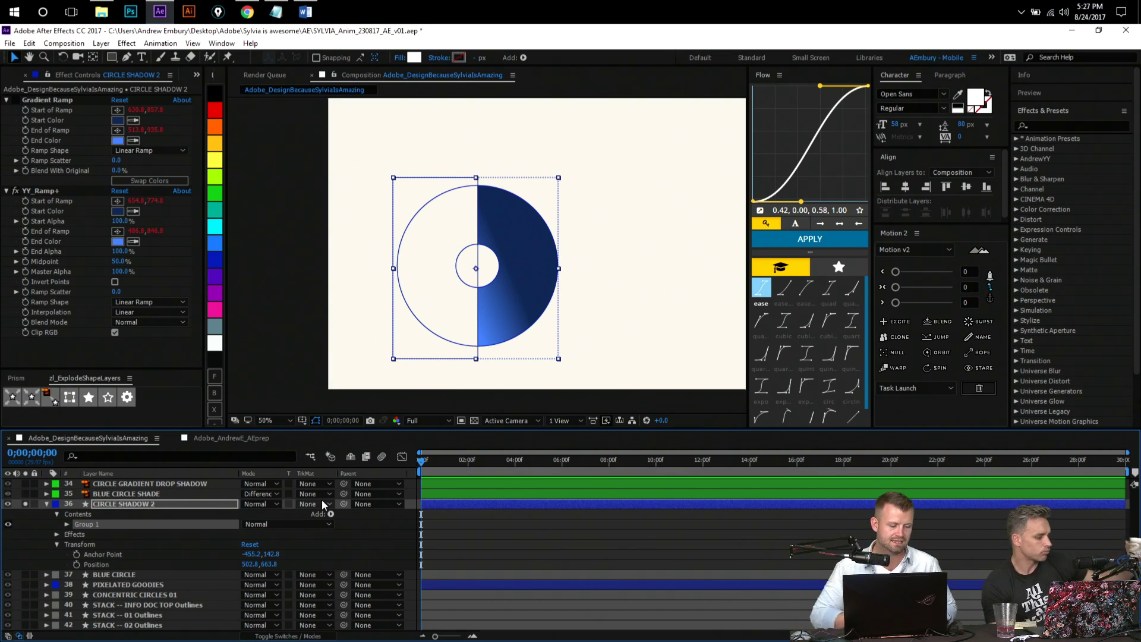
key(Return)
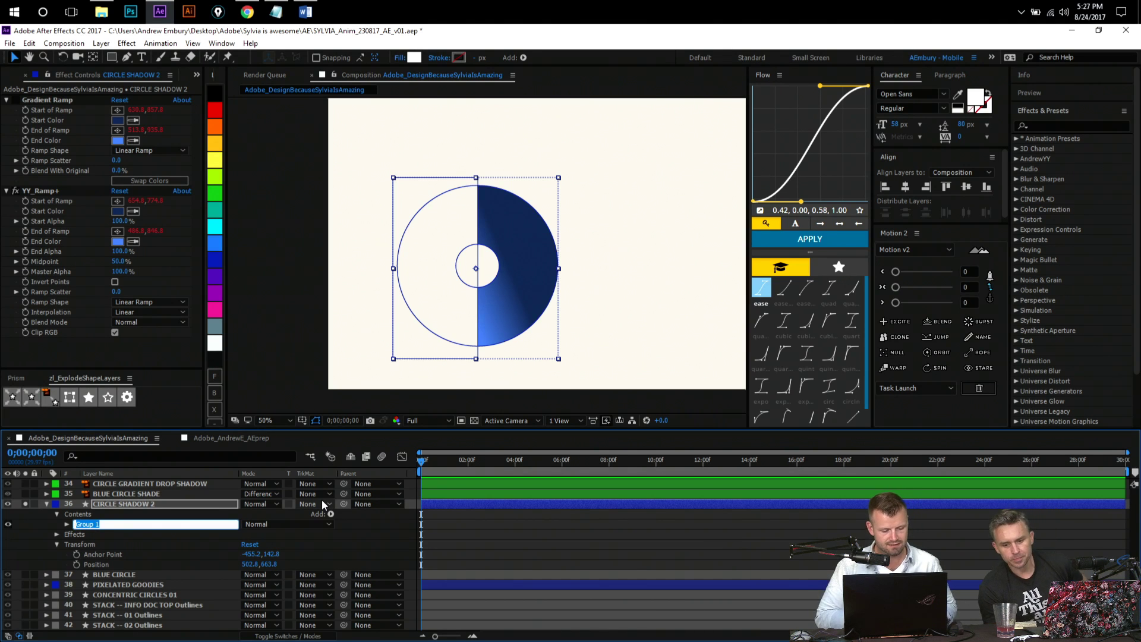
text(HALF )
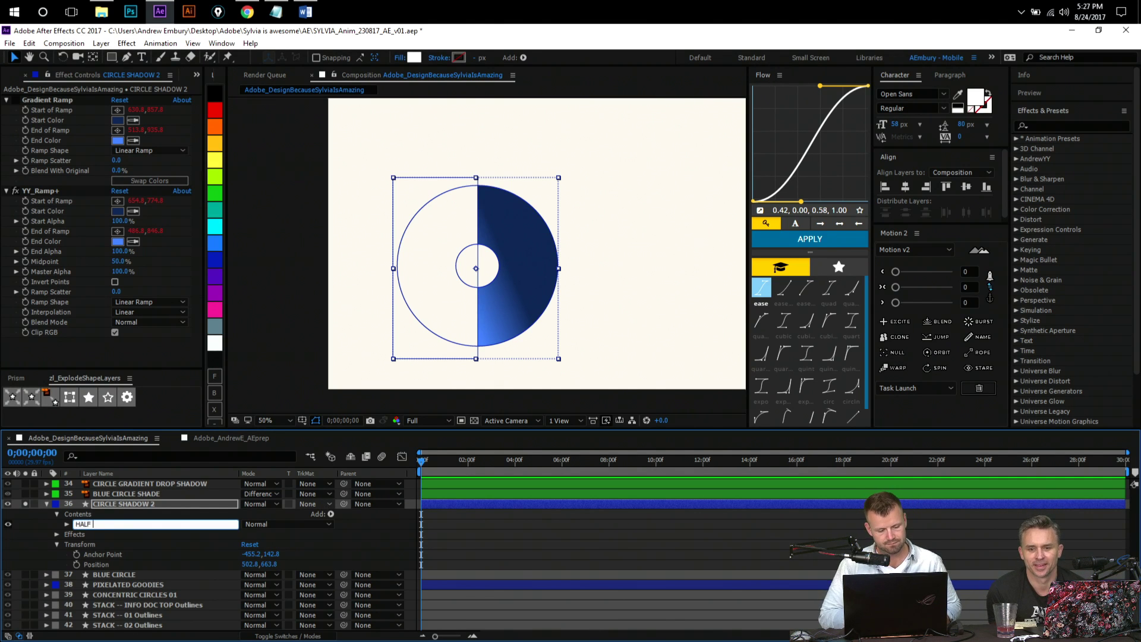
text(DONUT)
key(Return)
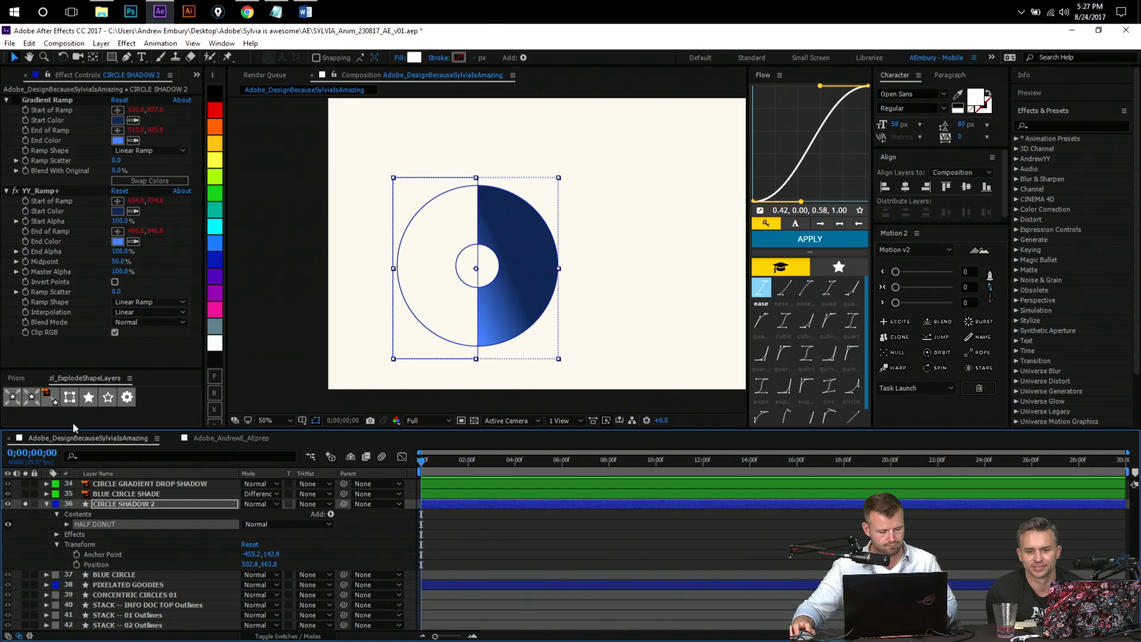
click(46, 503)
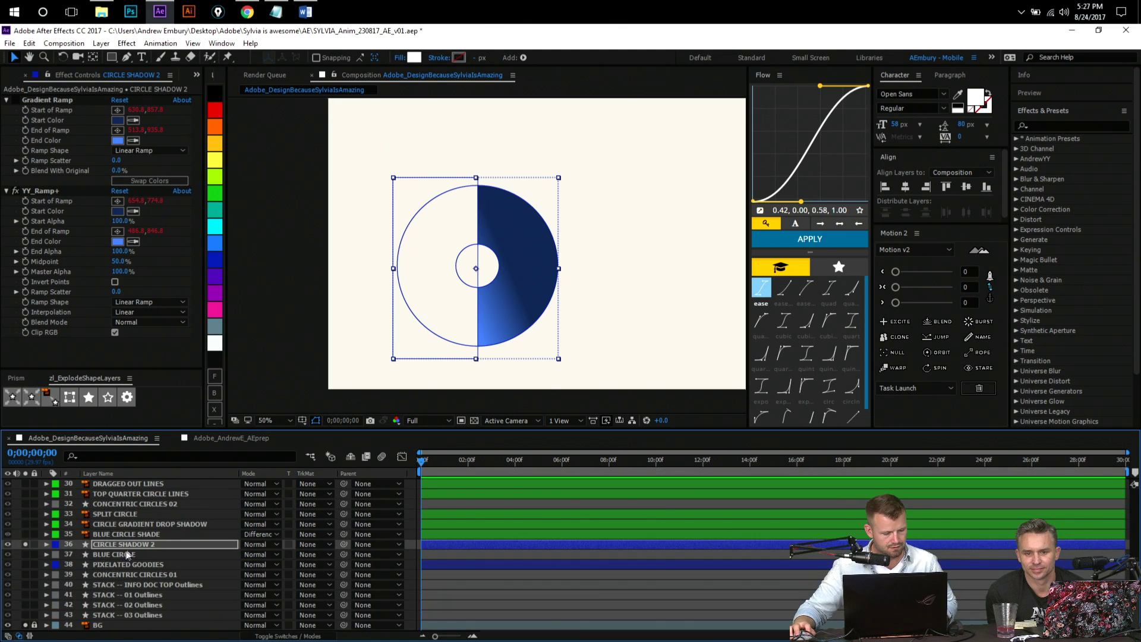
- Rename the CIRCLE SHADOW 2 layer as HALF DONUT
click(131, 544)
key(Return)
text(HALF)
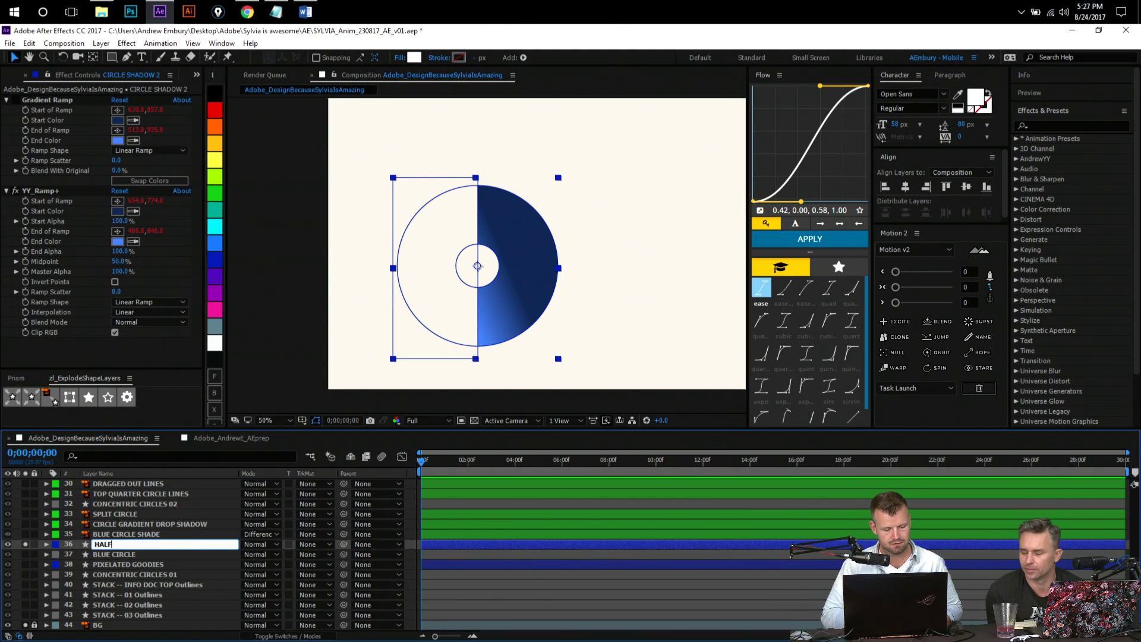
text( DONUT)
key(Return)
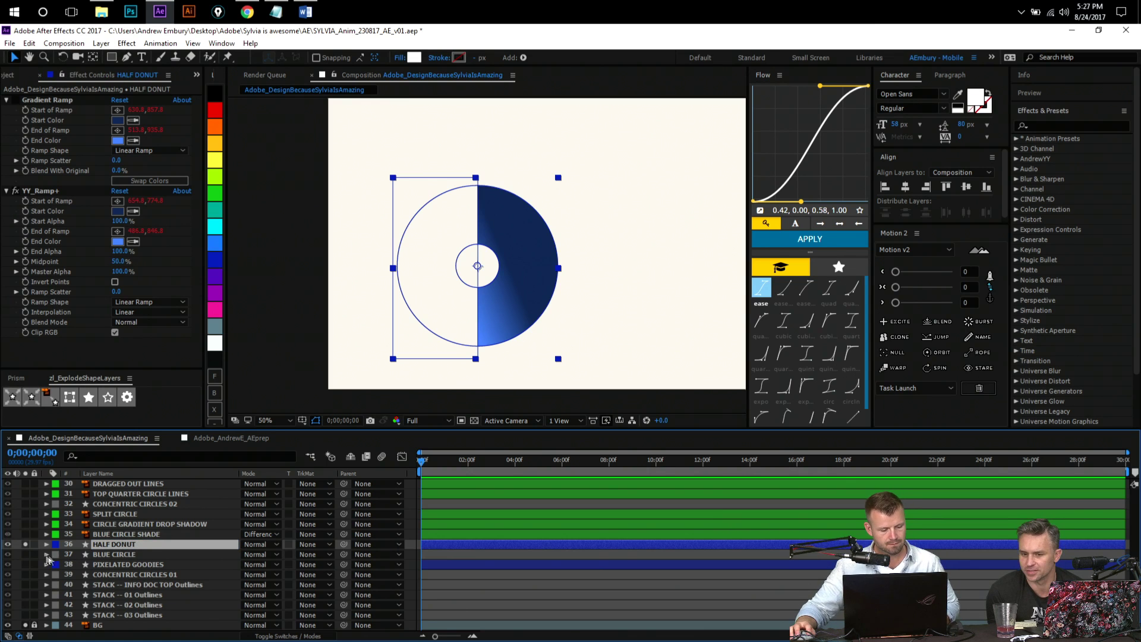
- Turn soloing of the HALF DONUT layer off and on again, and deselect it to inspect the finished shape
click(30, 547)
click(25, 545)
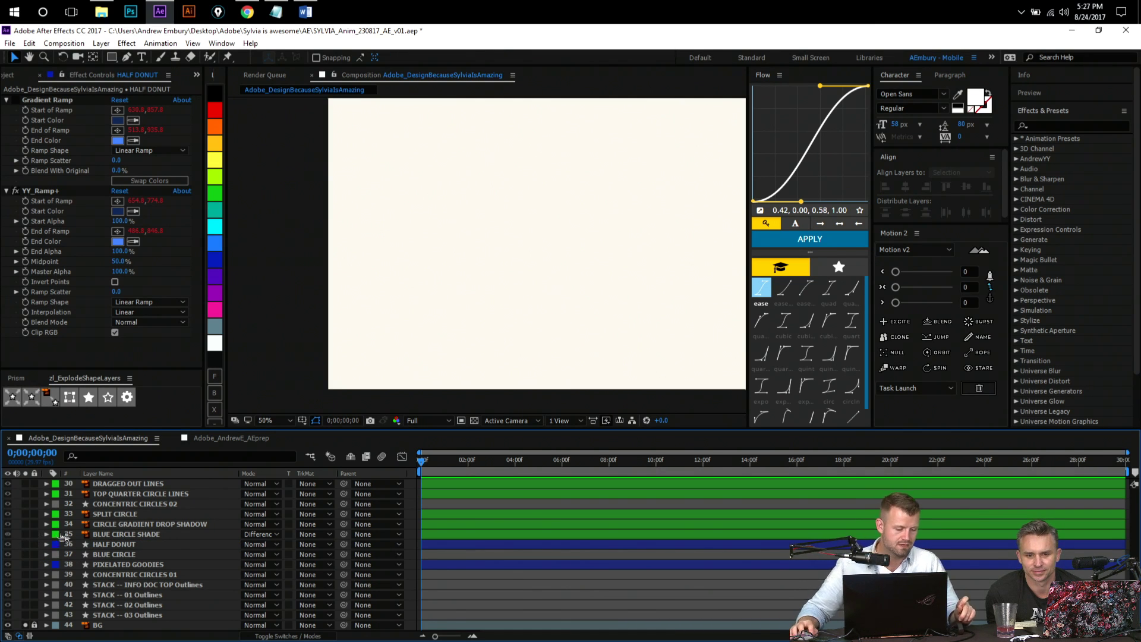
click(101, 545)
click(25, 544)
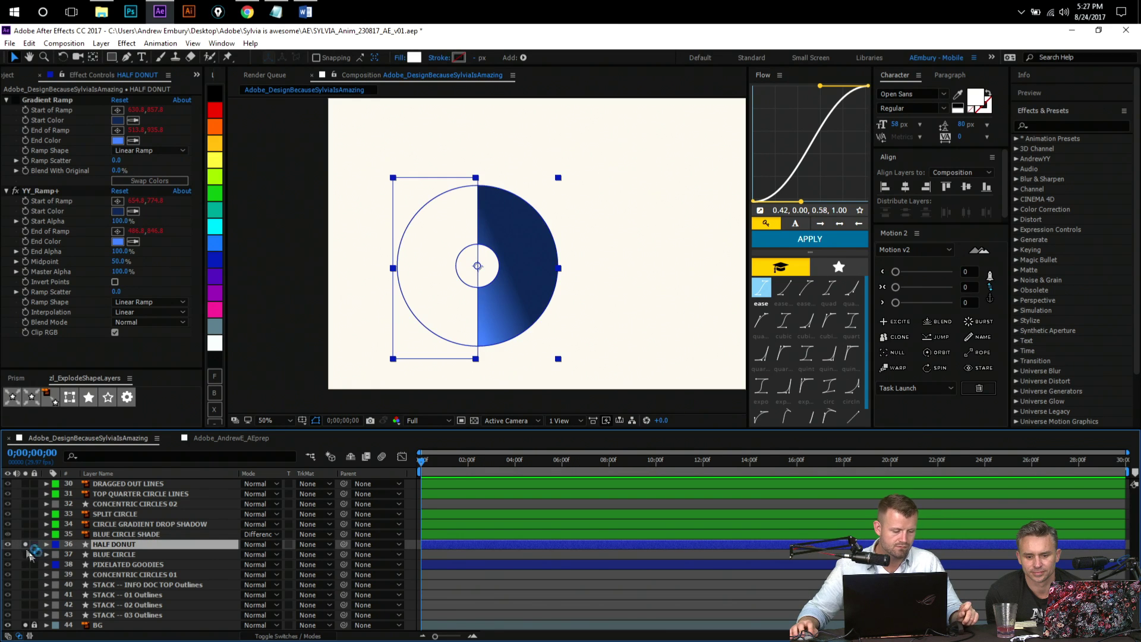
click(413, 505)
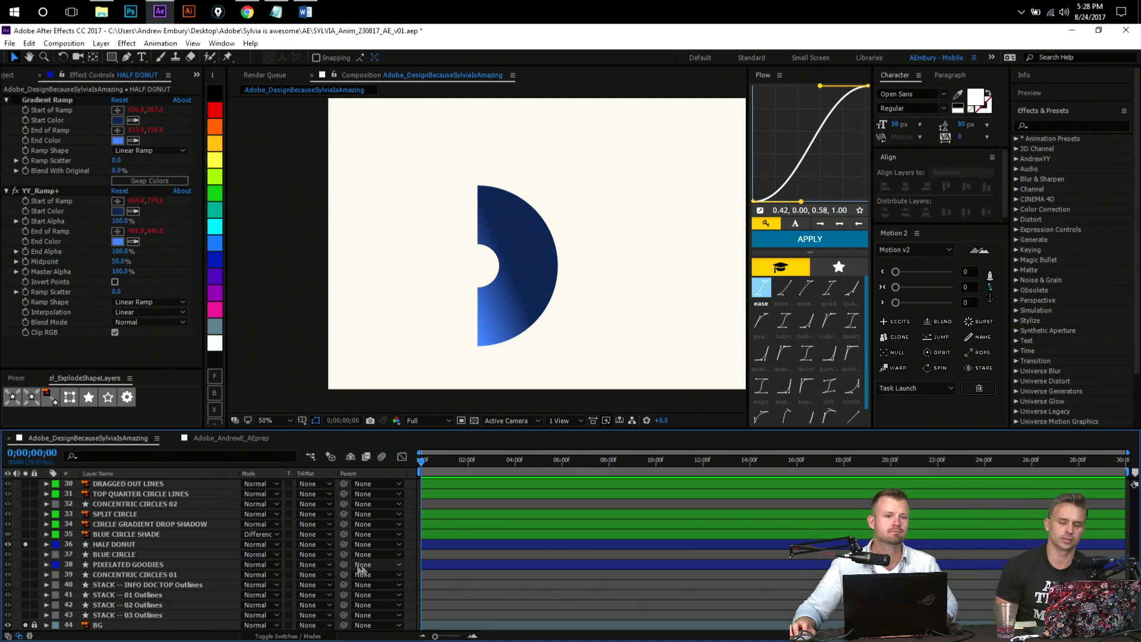
- Solo BLUE CIRCLE SHADE in Normal blending mode to compare it with HALF DONUT, and delete the BLUE CIRCLE SHADE layer
click(111, 544)
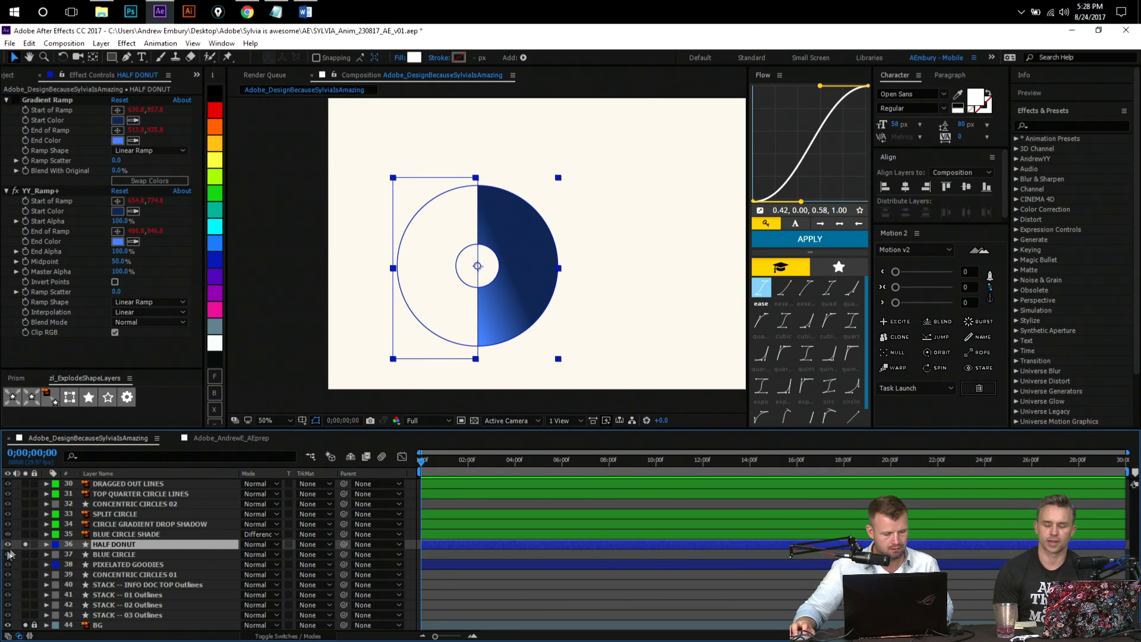
click(25, 534)
click(125, 534)
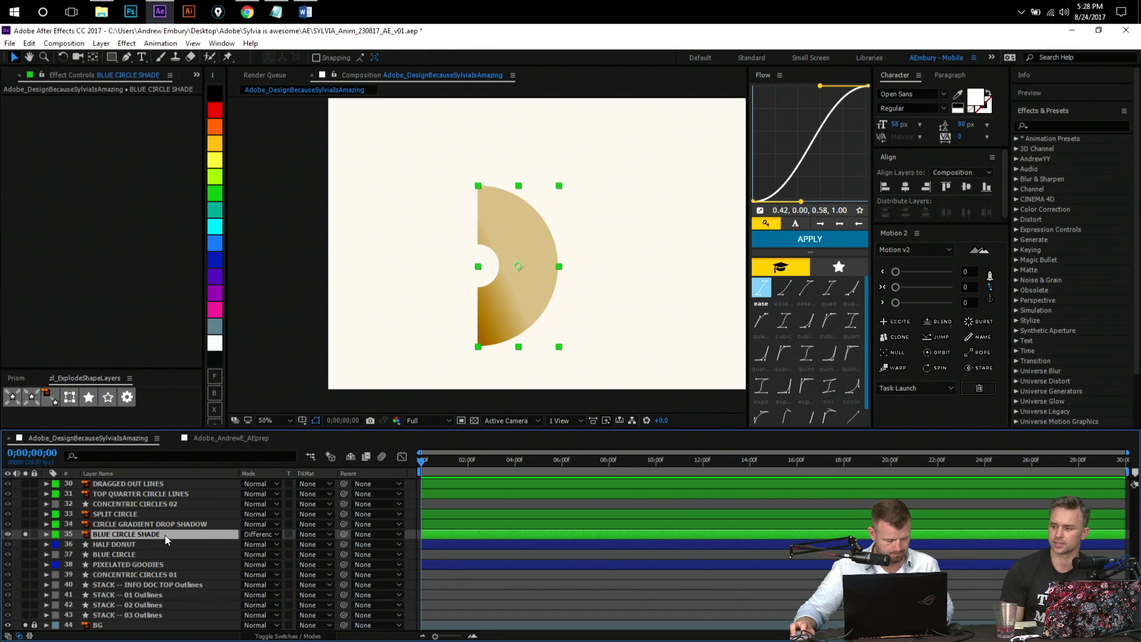
click(23, 544)
click(262, 534)
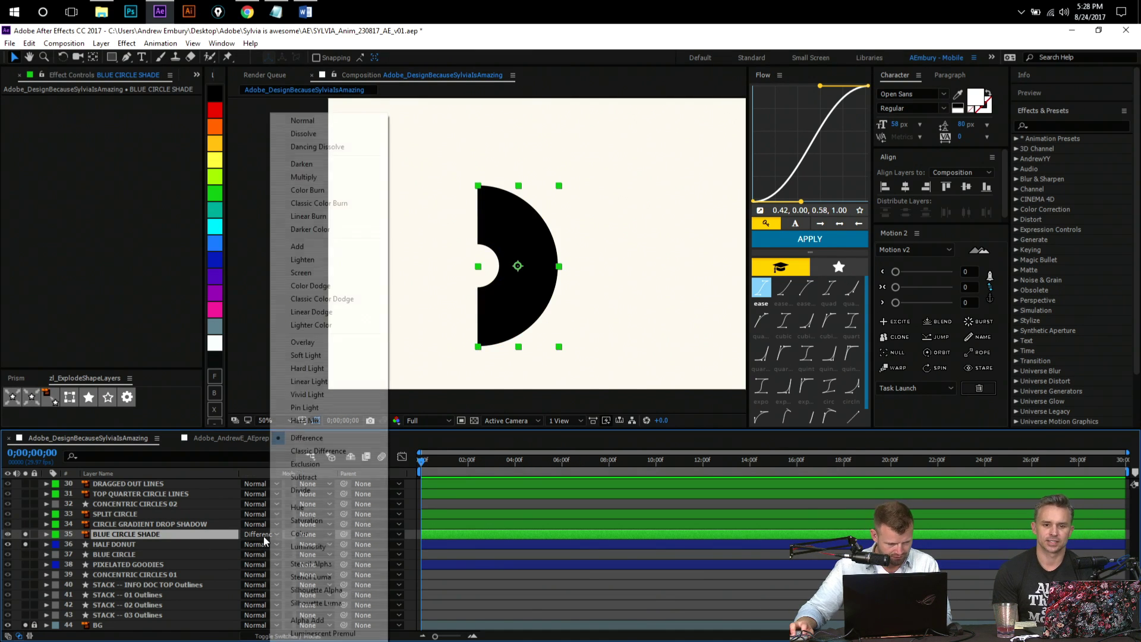
click(297, 120)
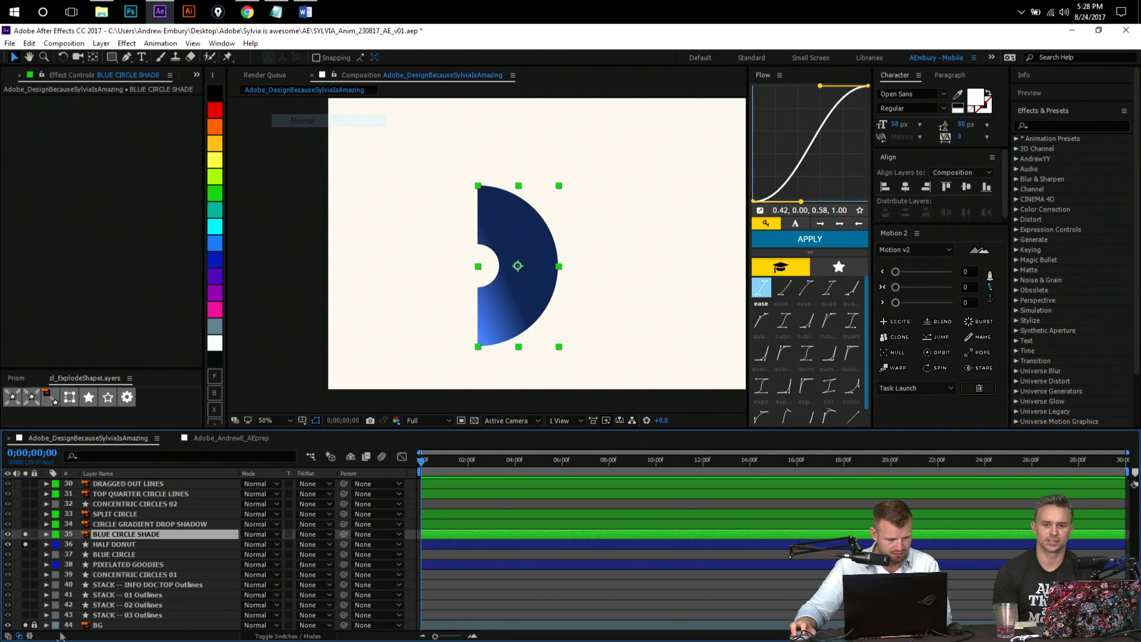
key(Delete)
- Solo the CIRCLE GRADIENT DROP SHADOW and SPLIT CIRCLE layers together, and take HALF DONUT out of solo
click(114, 534)
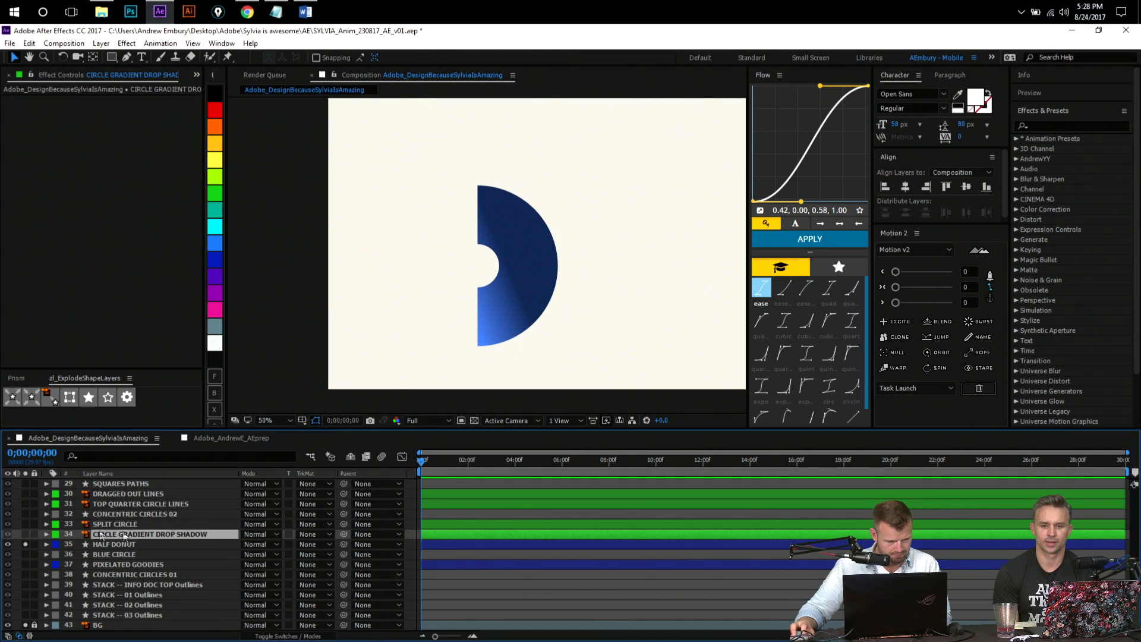
click(25, 534)
click(26, 533)
click(25, 534)
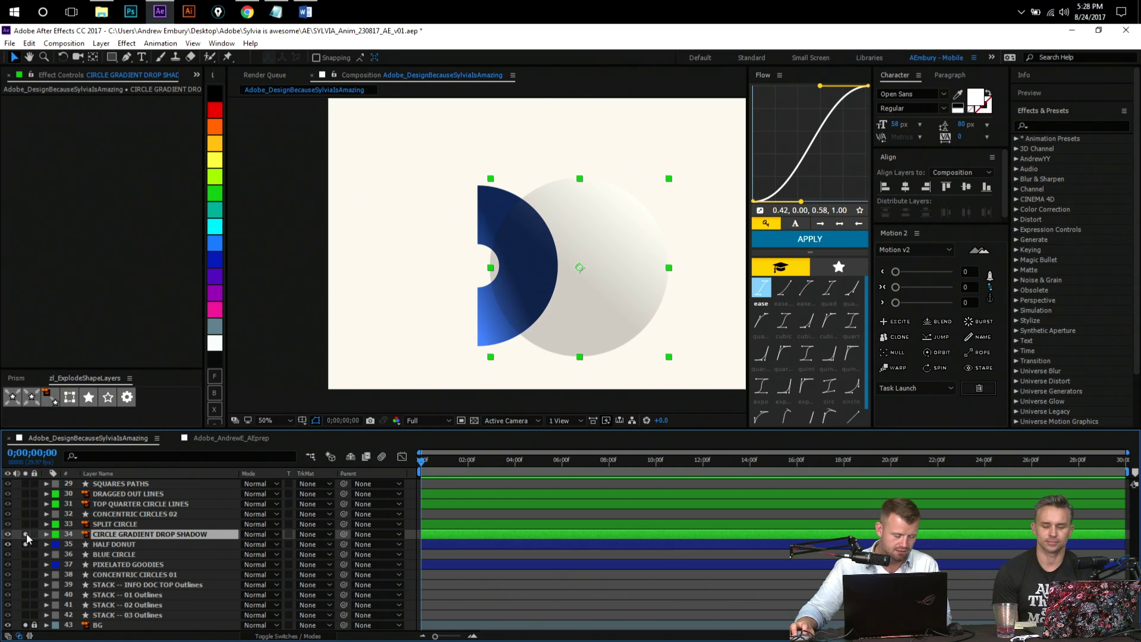
click(26, 535)
click(25, 536)
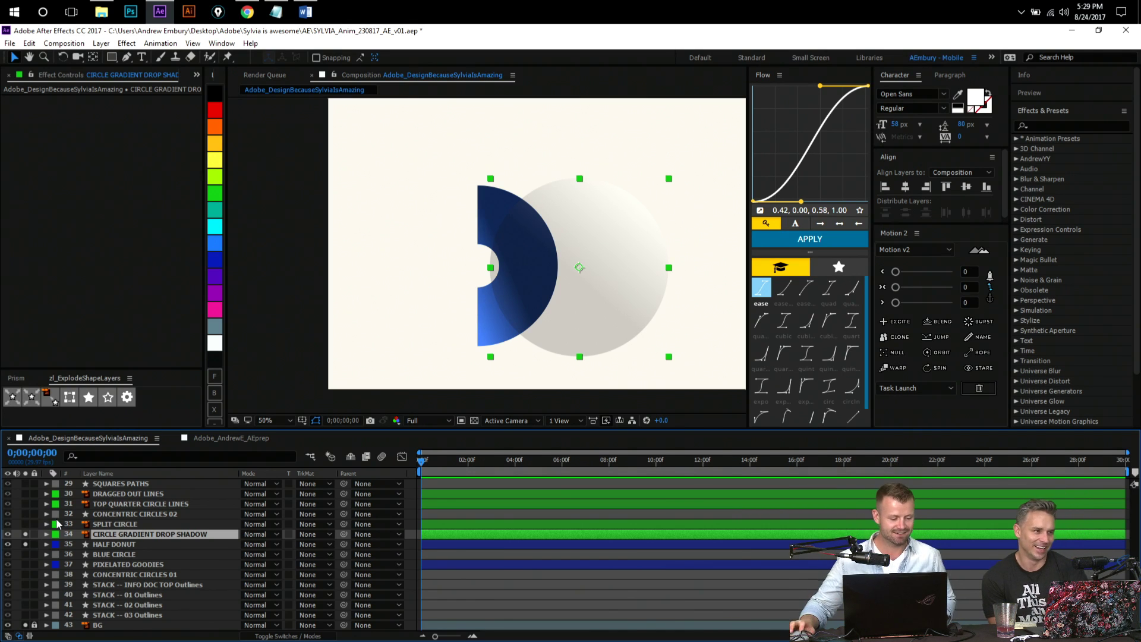
click(26, 542)
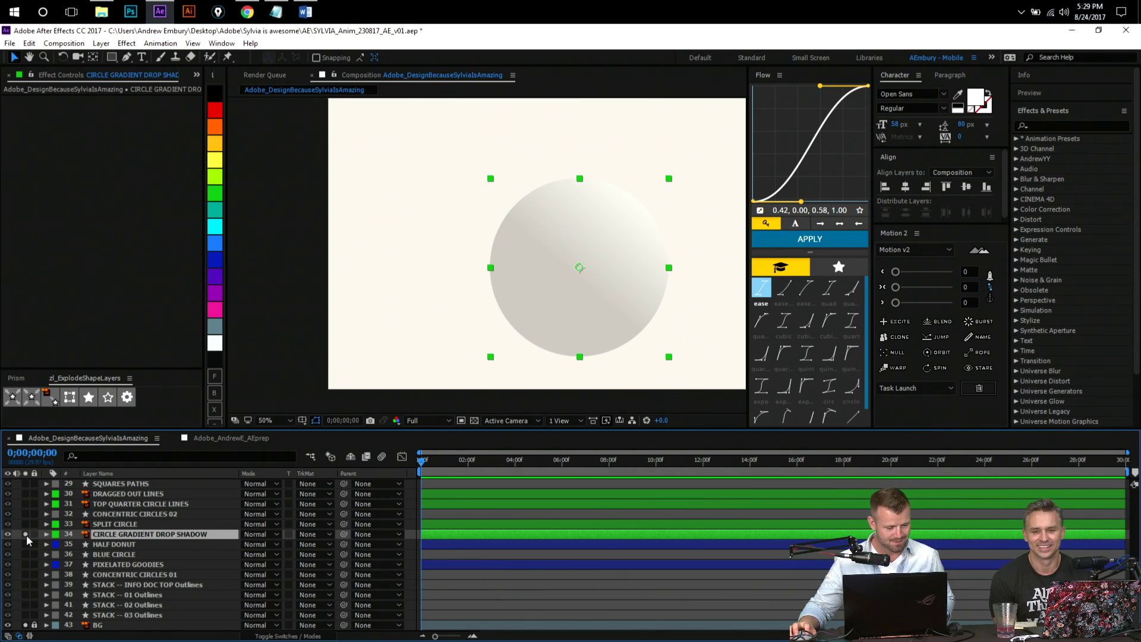
click(26, 534)
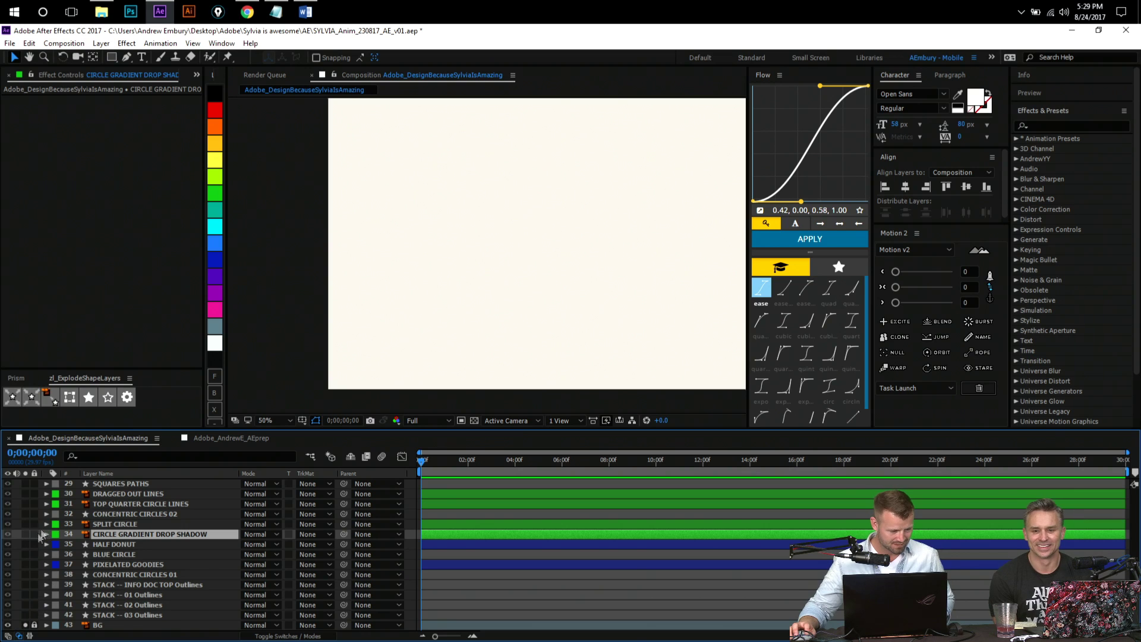
click(26, 534)
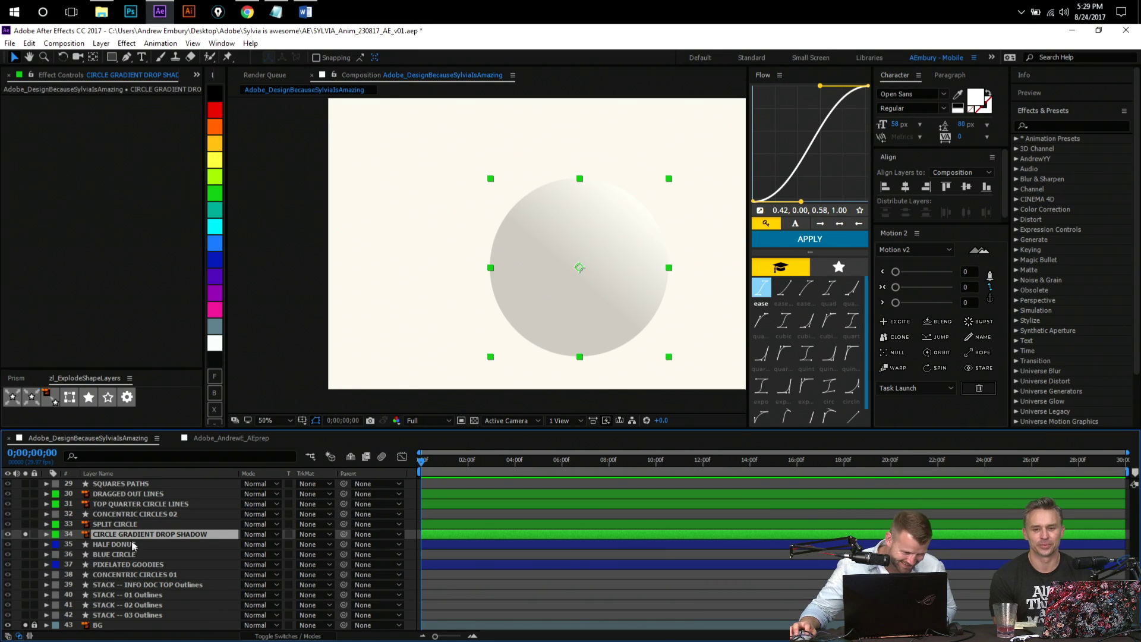
click(25, 524)
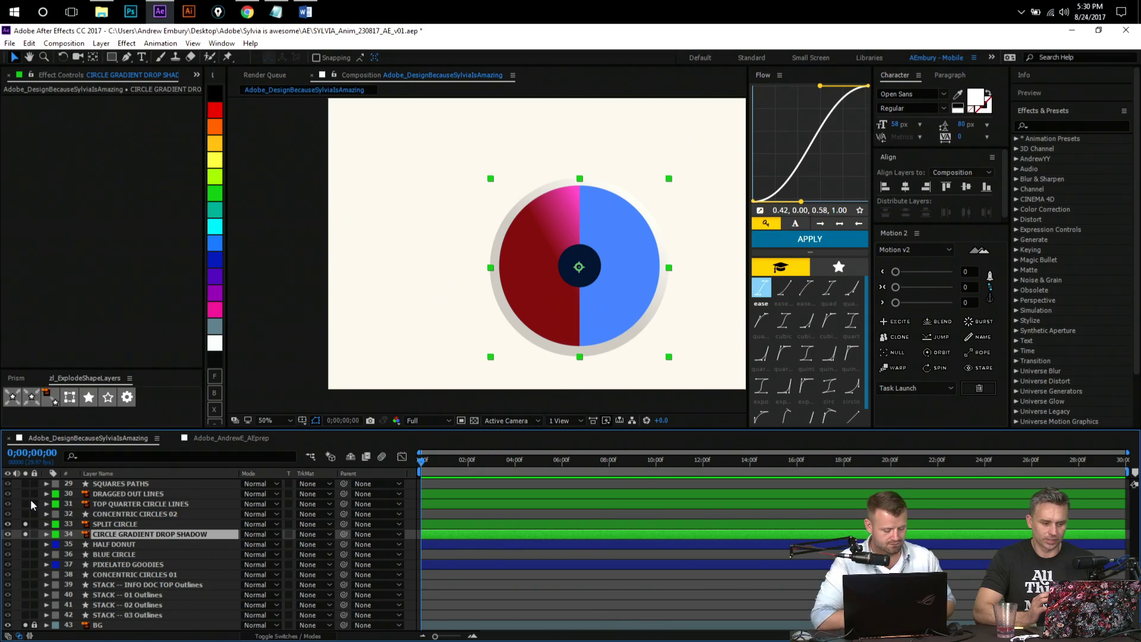
- Switch to Chrome and open motiondesign.slack.com in a new tab
key(alt+Tab)
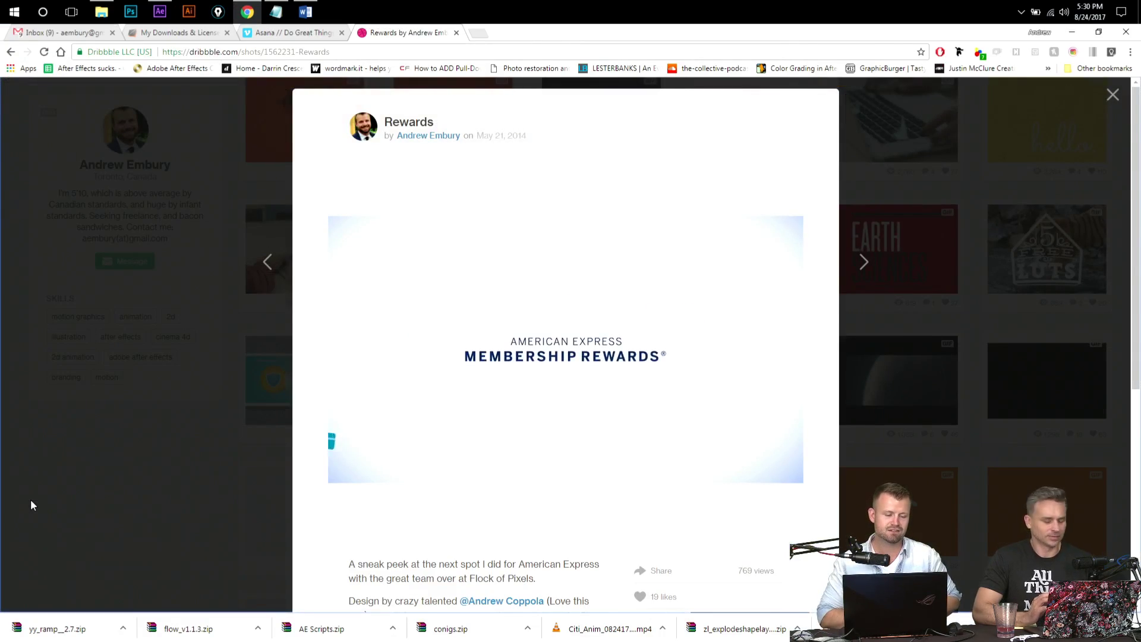
key(ctrl+t)
text(motiondesign.slack.com)
key(Return)
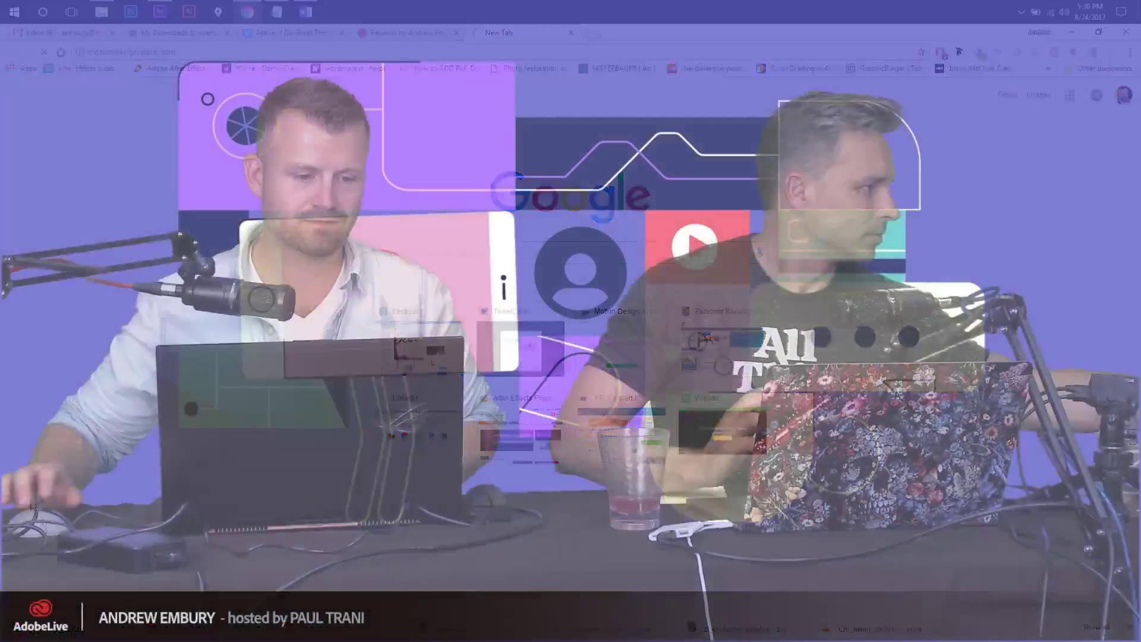
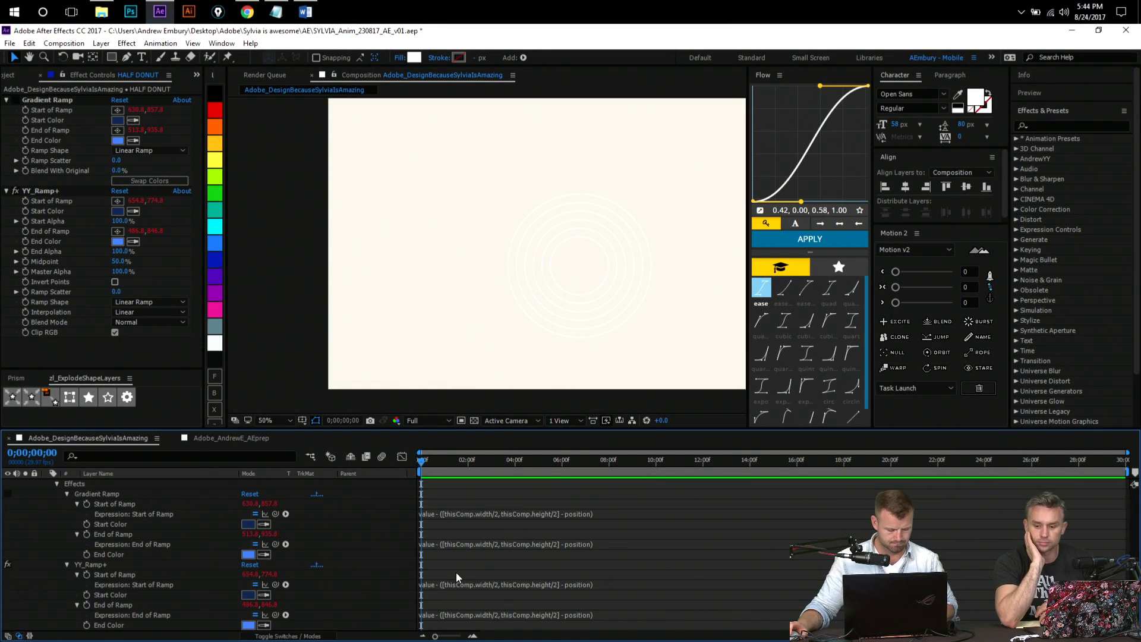
- Enlarge the timeline to examine the Gradient Ramp's Start of Ramp expression on HALF DONUT, and restore the layout without editing it
key(grave)
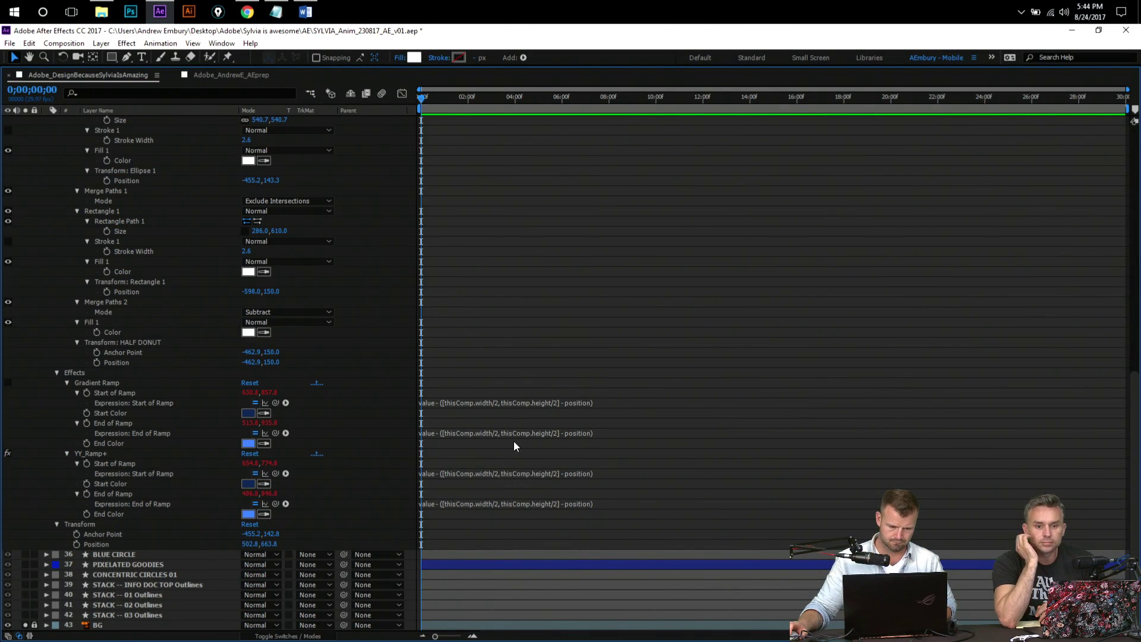
click(543, 405)
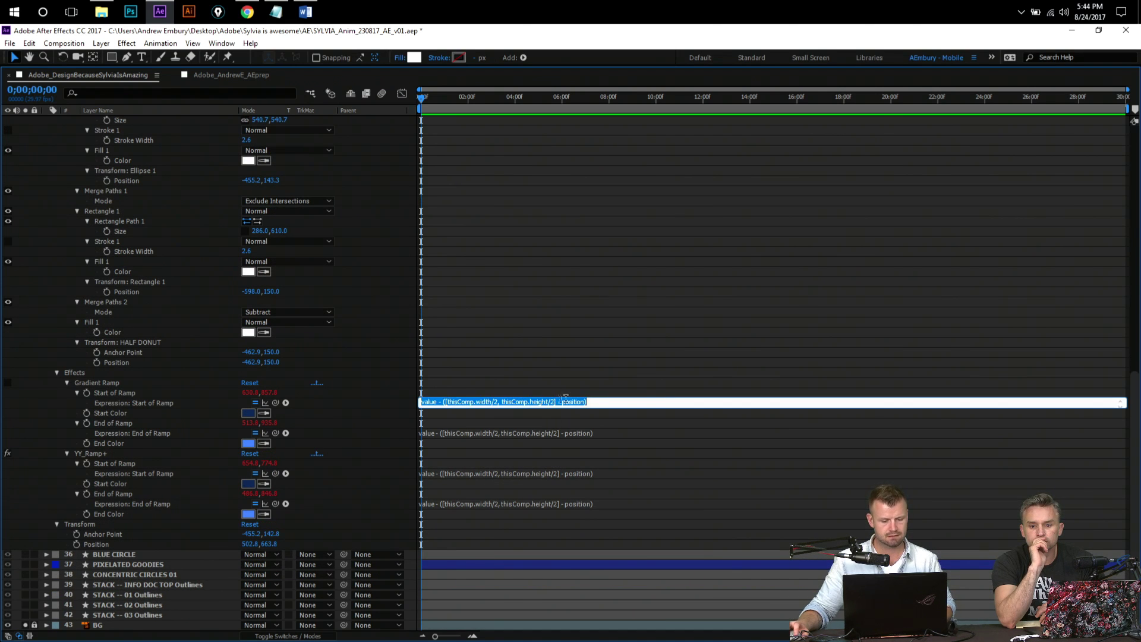
click(630, 397)
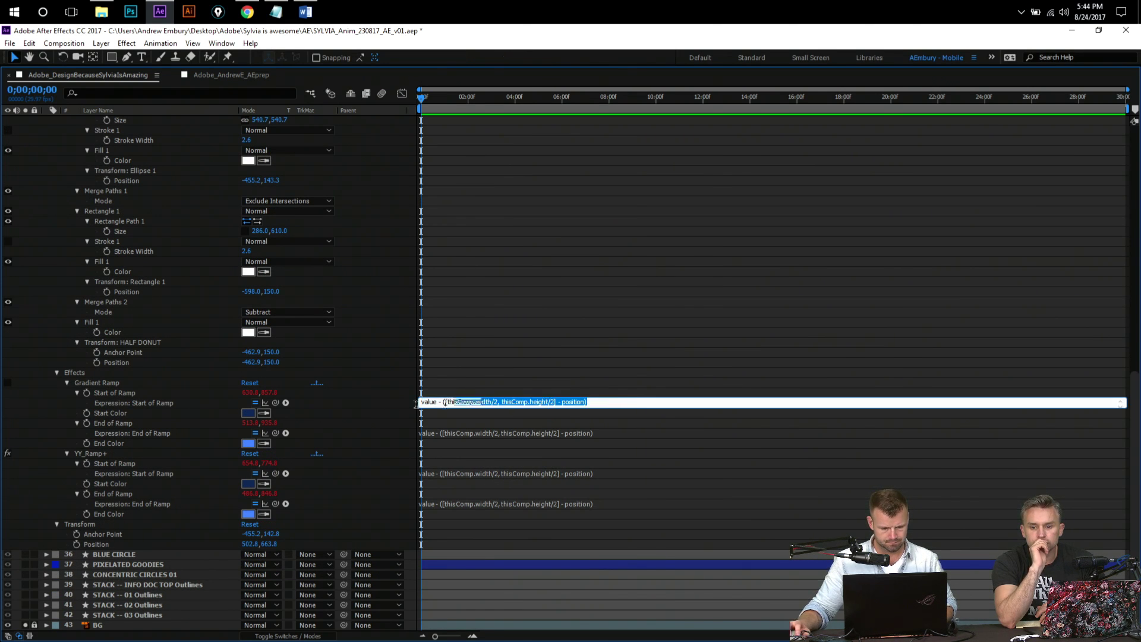
click(497, 322)
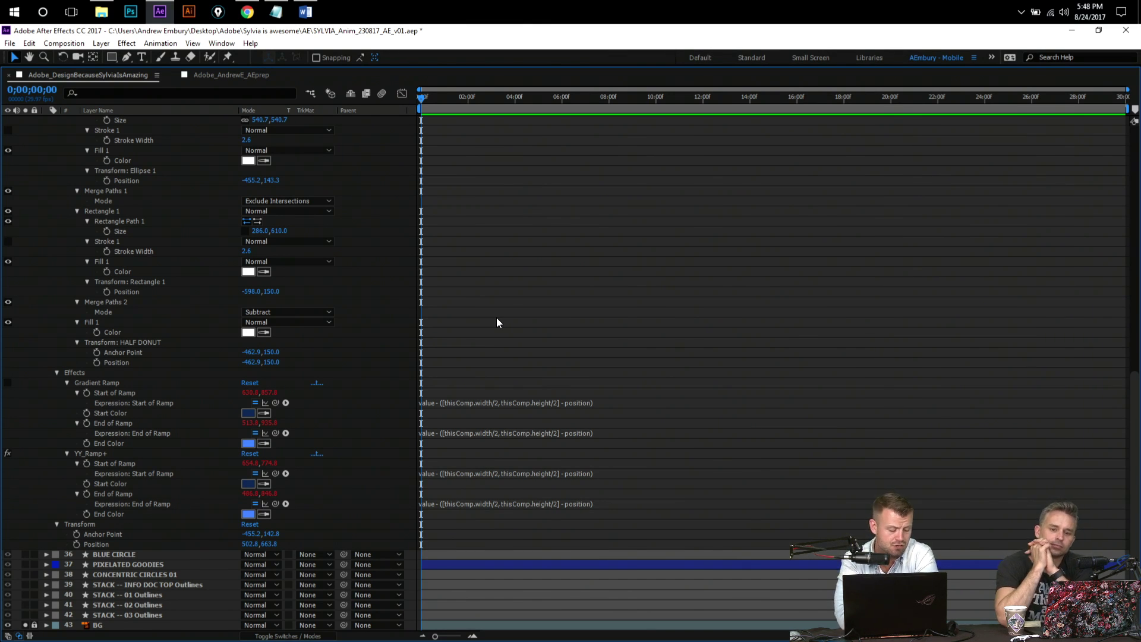
key(grave)
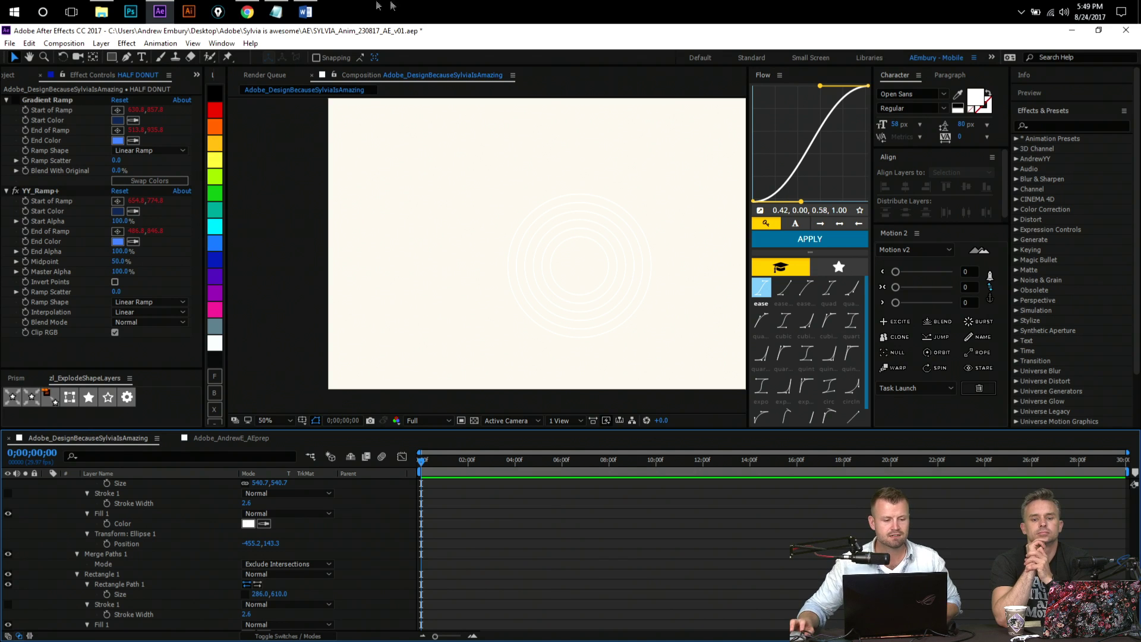
- Switch to Illustrator and create a new Web-Large document of 1920 x 1080 px in RGB Color
click(188, 12)
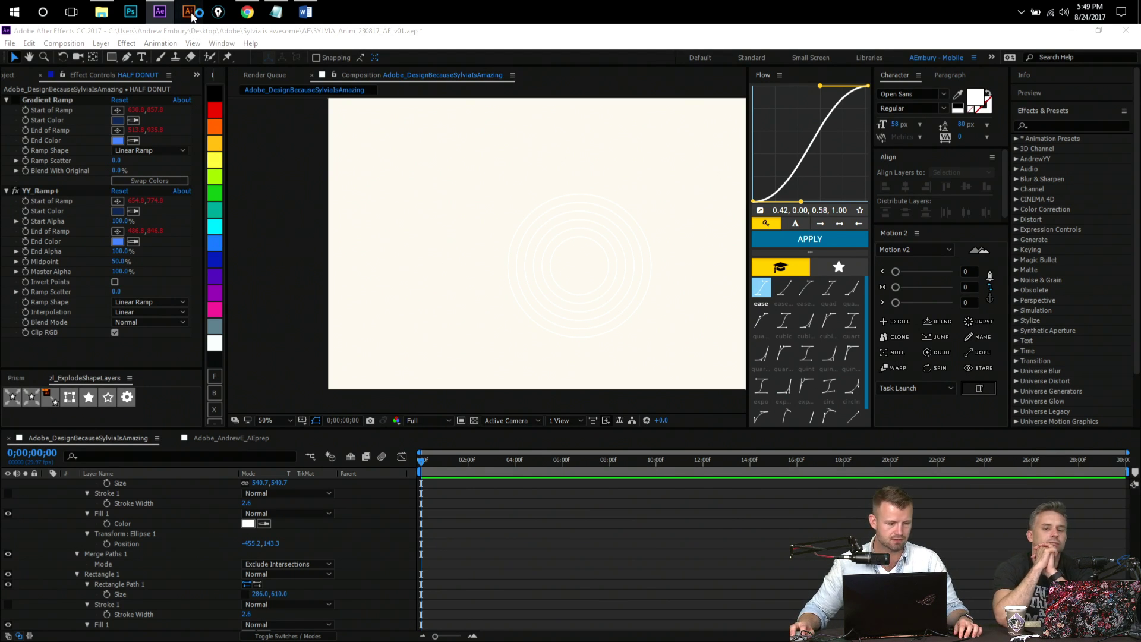
click(190, 18)
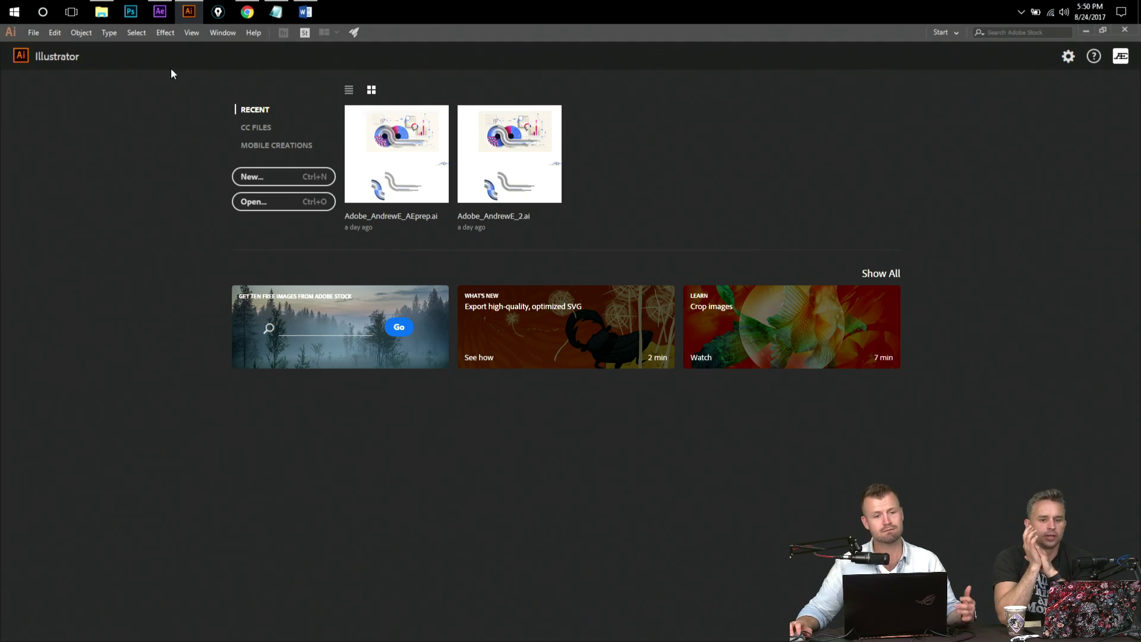
click(291, 178)
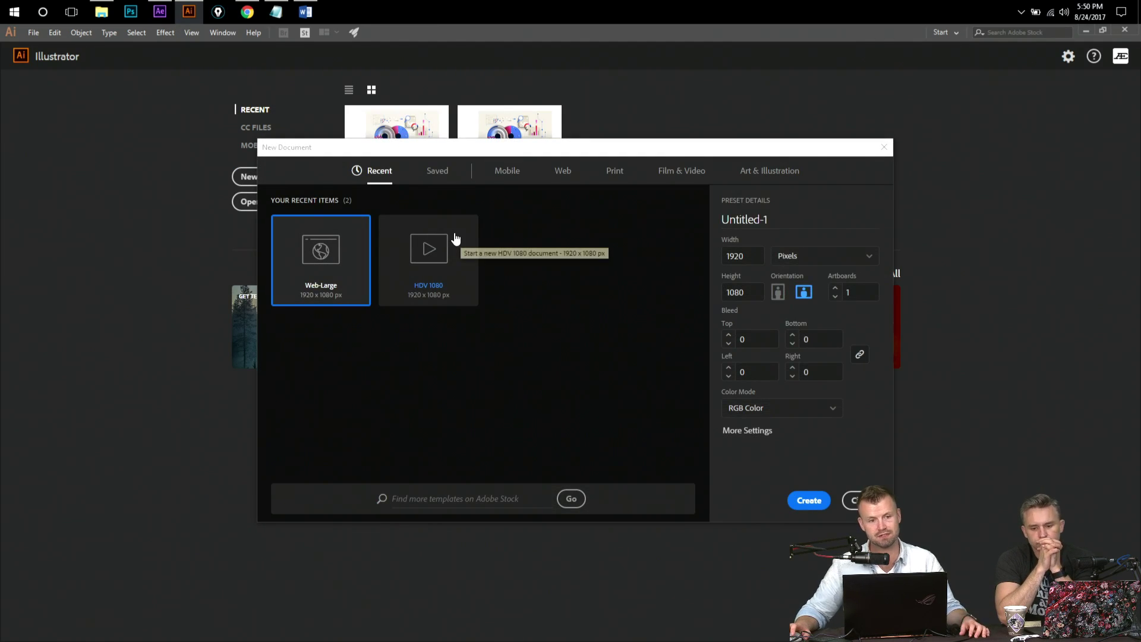
click(807, 500)
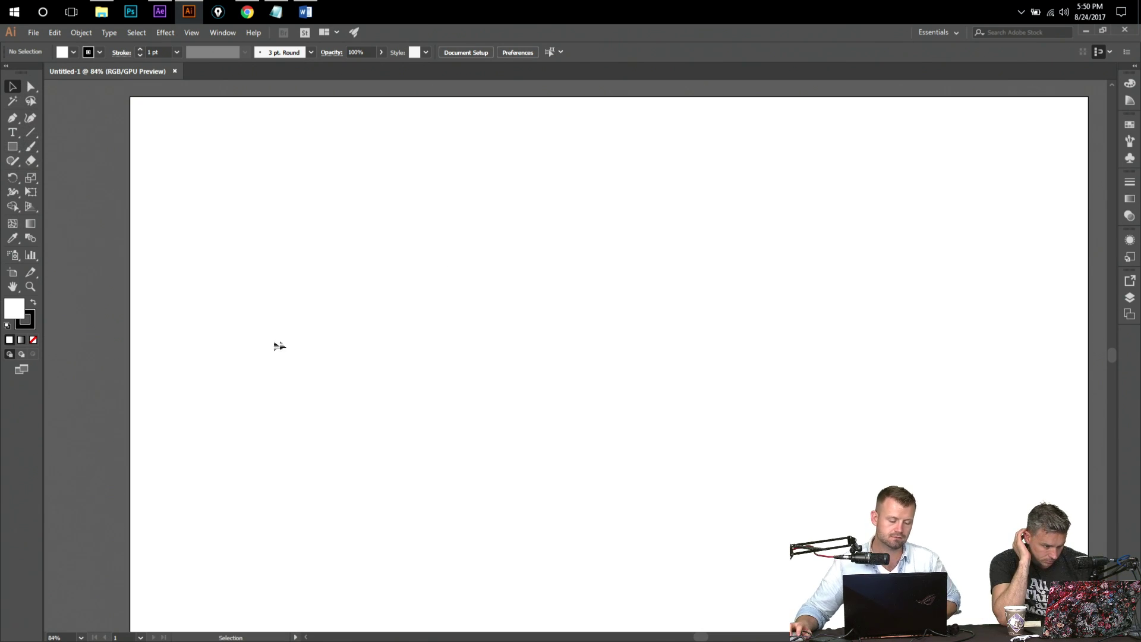
- Swap the fill to black and add a text line with the host's first name followed by "IS AWESOME" in the artboard's upper-left area
click(35, 303)
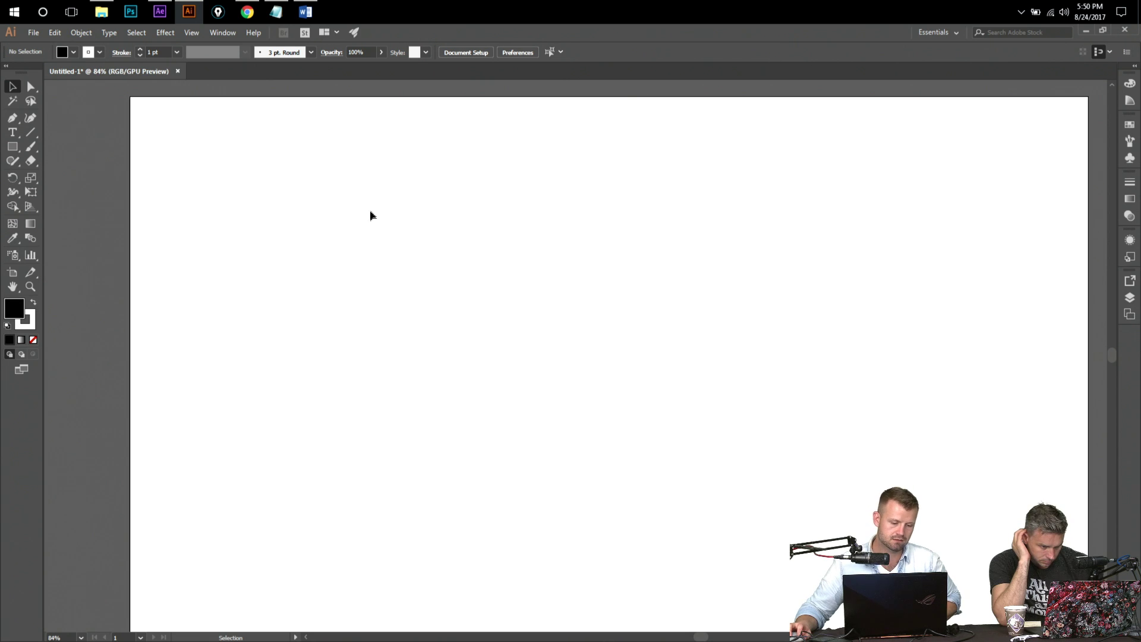
key(t)
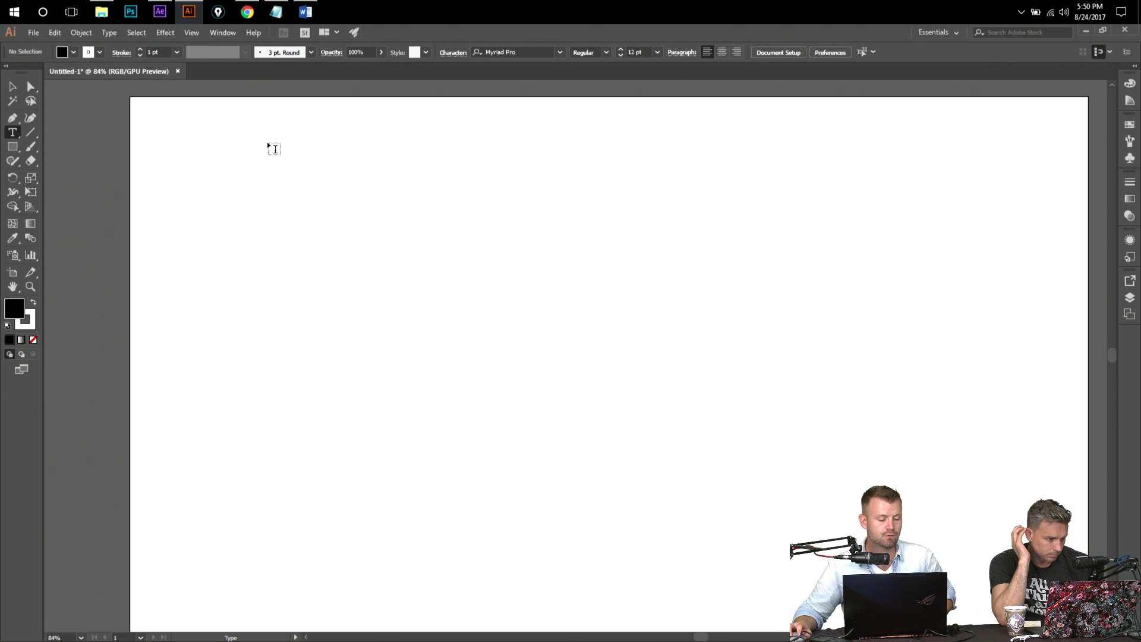
click(270, 228)
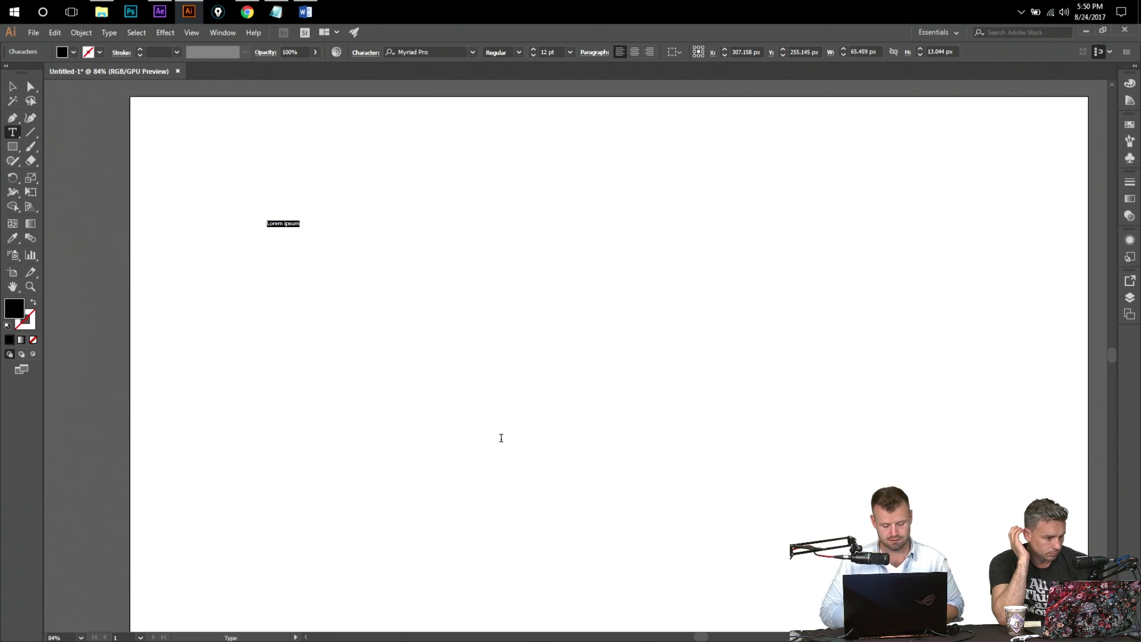
text(PAUL IS AWESOME)
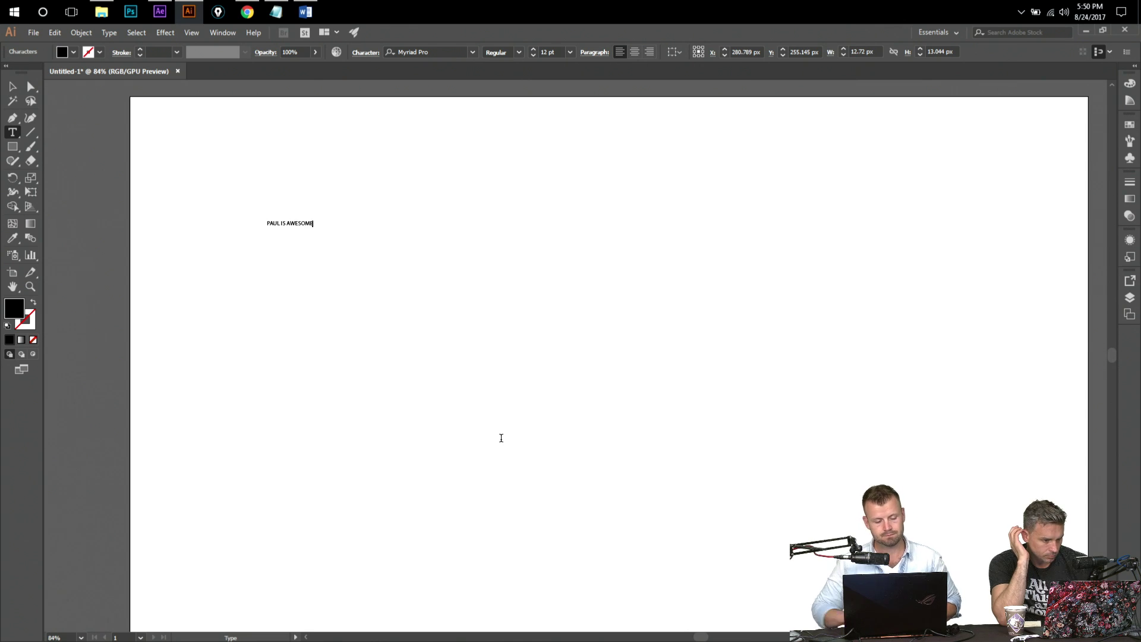
- Set the text line's font to Knockout HTF54-Sumo at 72 pt
key(ctrl+a)
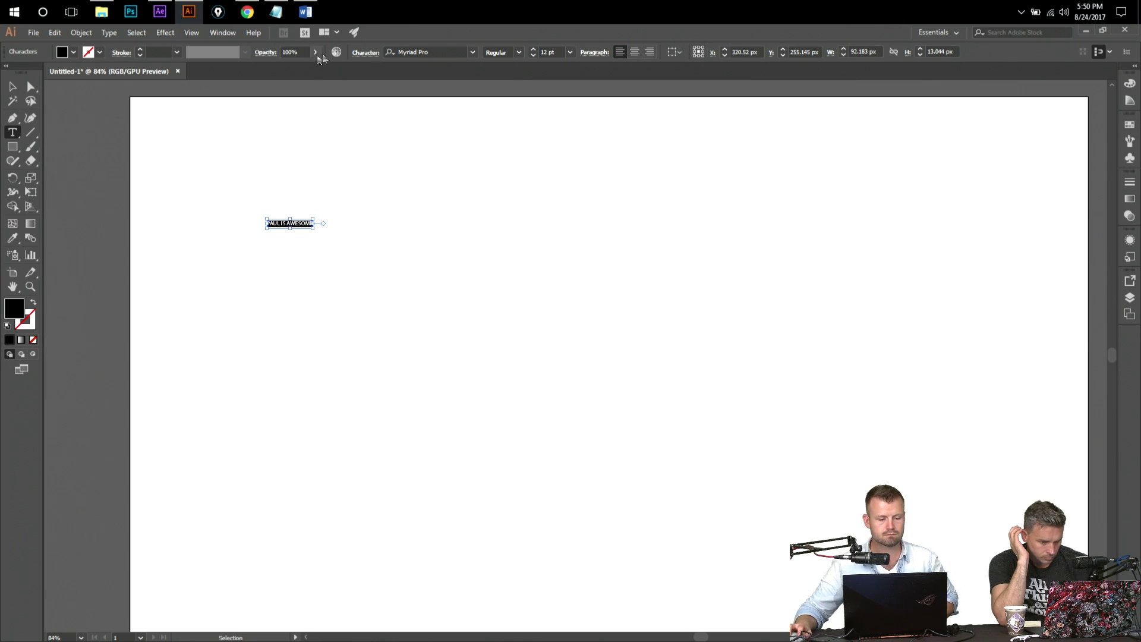
click(418, 53)
text(k)
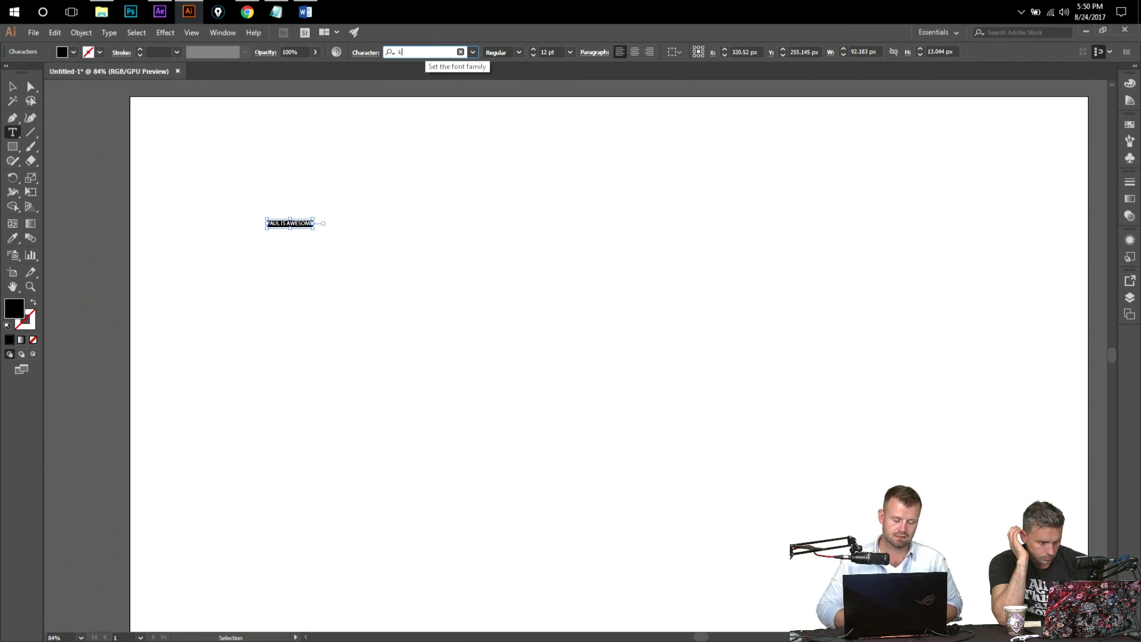
text(nock)
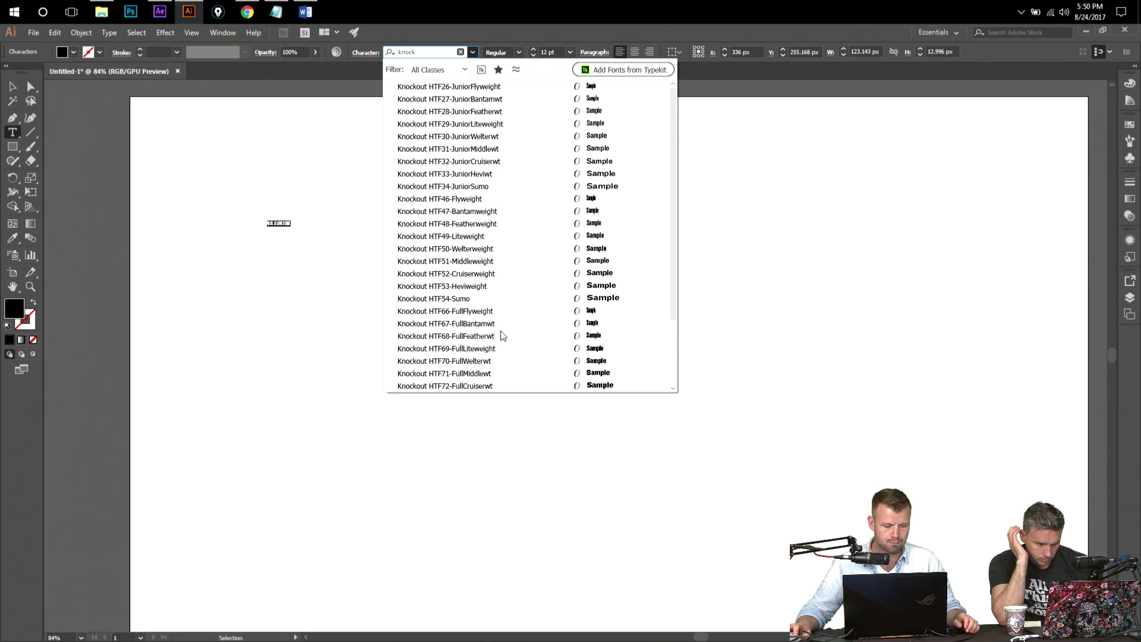
click(514, 298)
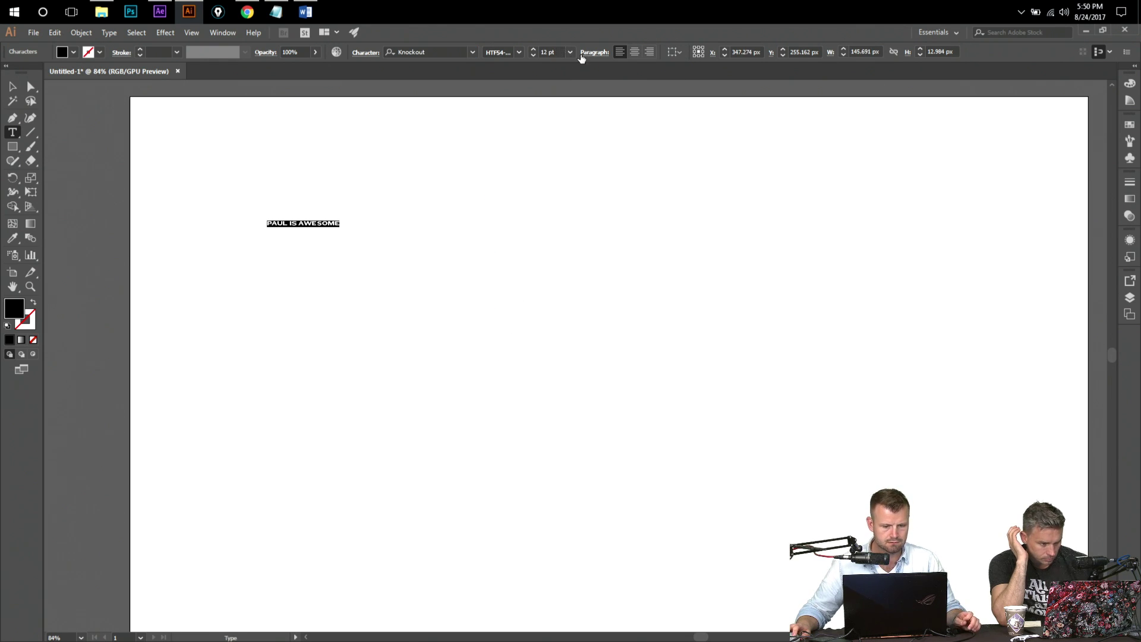
click(570, 52)
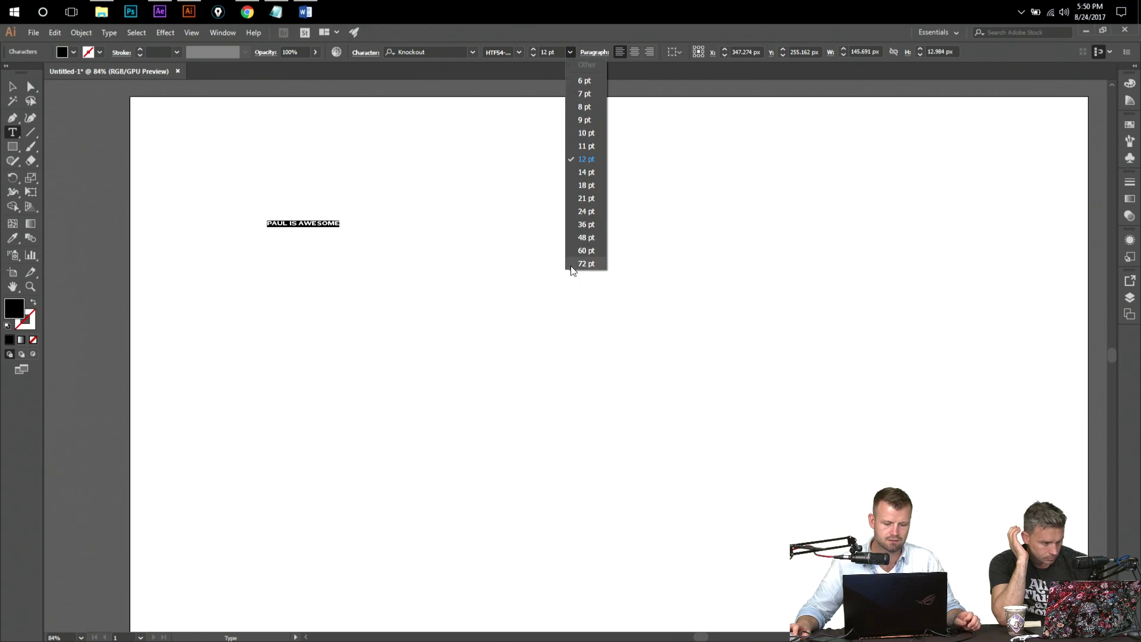
click(586, 264)
click(13, 87)
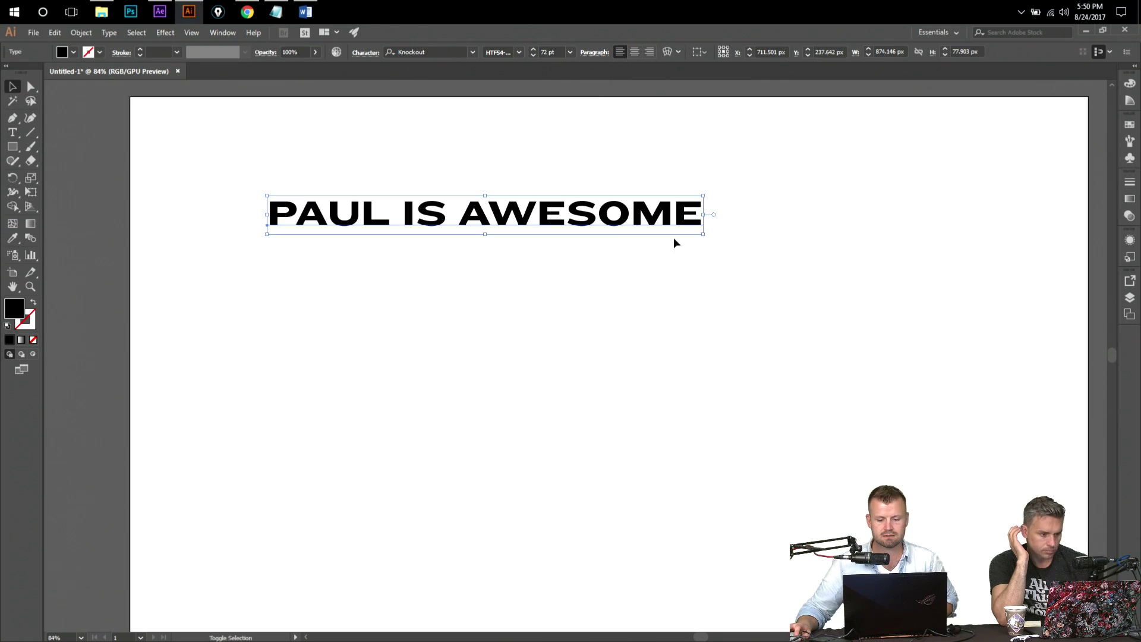
- Scale the text line up to about 116 pt and move it toward the artboard's upper-right area
drag(702, 233, 633, 263)
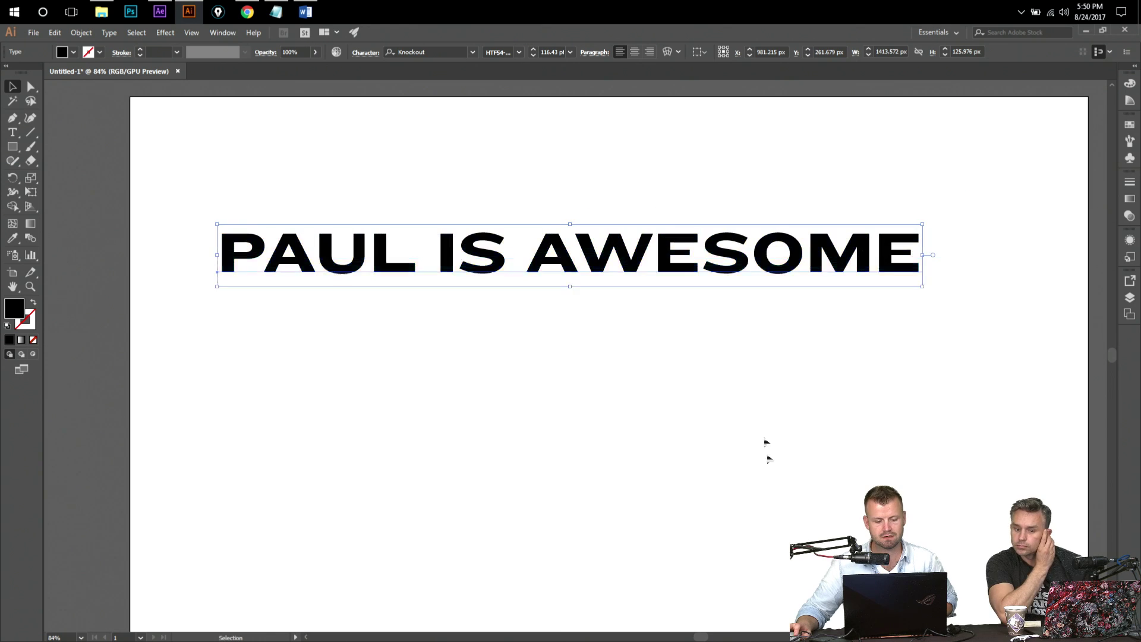
click(385, 300)
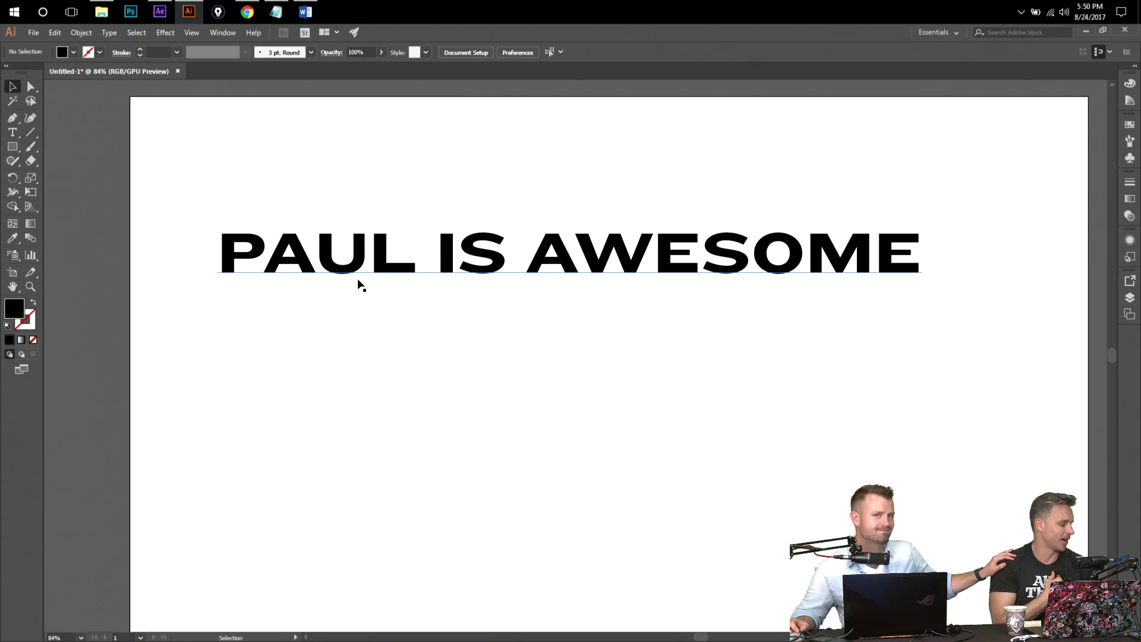
double_click(574, 279)
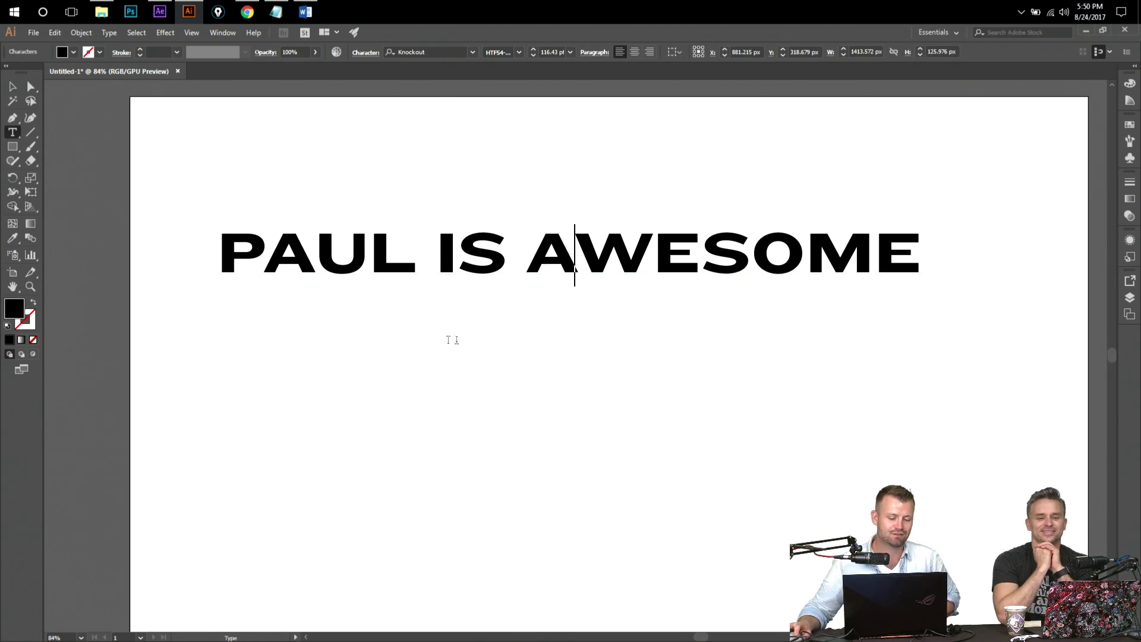
key(ctrl+a)
key(Escape)
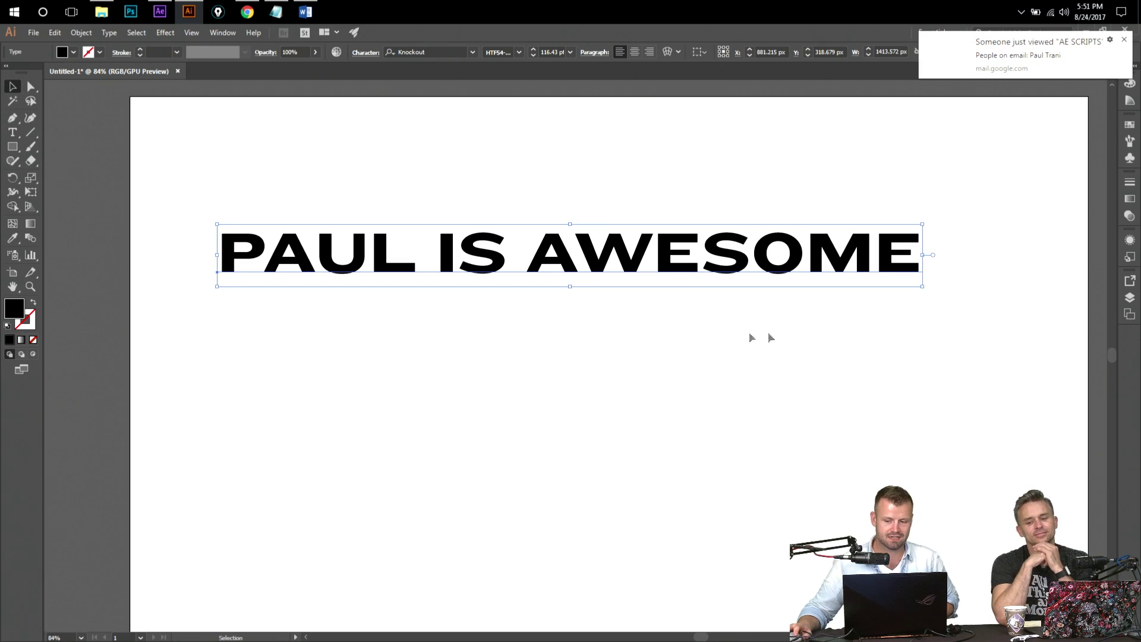
drag(731, 265, 776, 236)
- Duplicate the text line directly below itself and replace the copy's wording with "AND I LIKE BAGELS"
drag(484, 250, 566, 289)
double_click(566, 273)
key(ctrl+a)
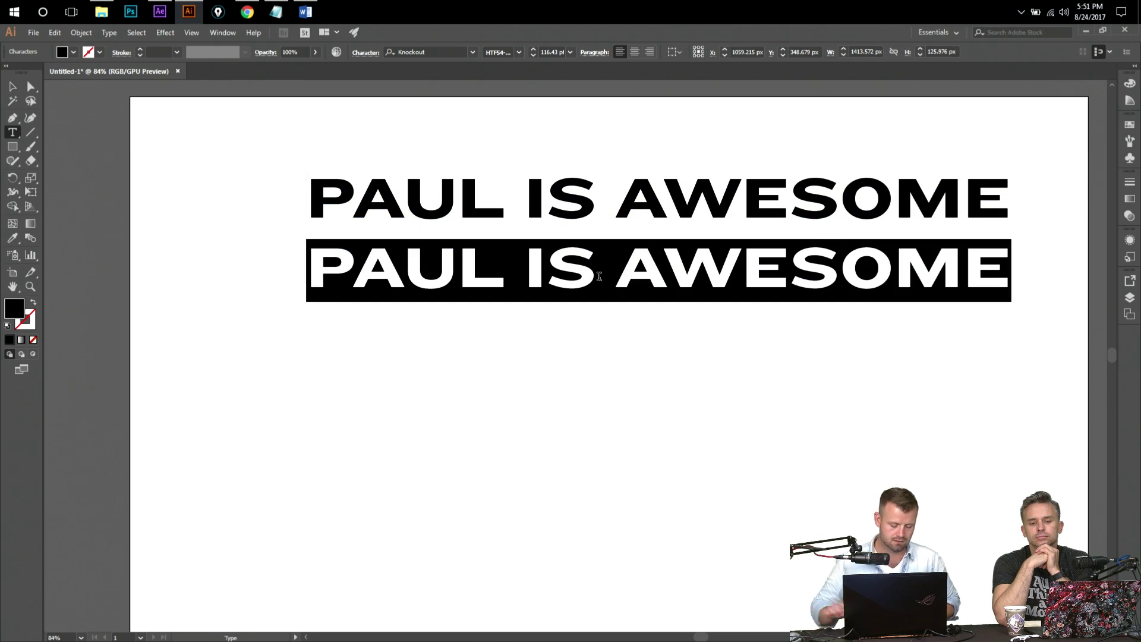
text(AND I L)
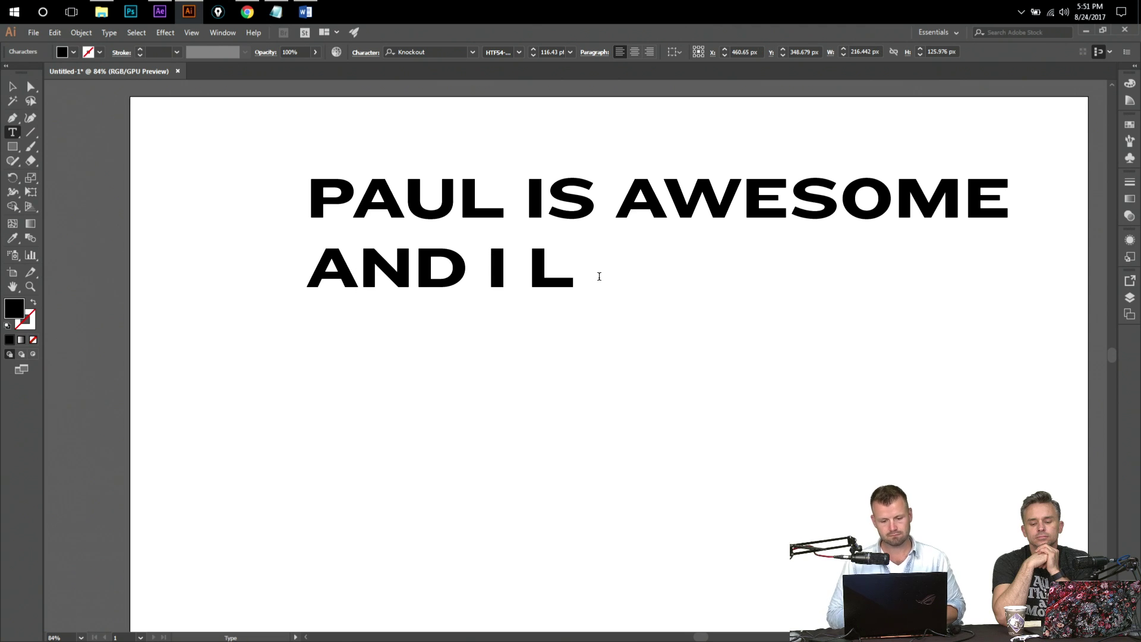
text(IKE BAGELS)
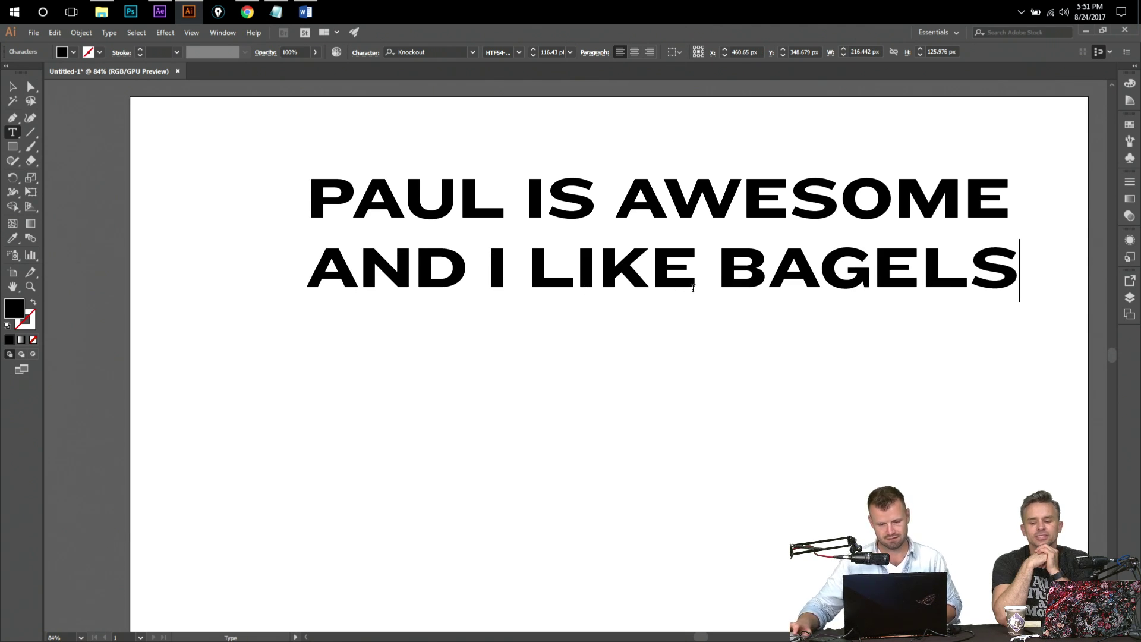
- Delete the word "BAGELS" from the second line, leaving "AND I LIKE"
double_click(729, 271)
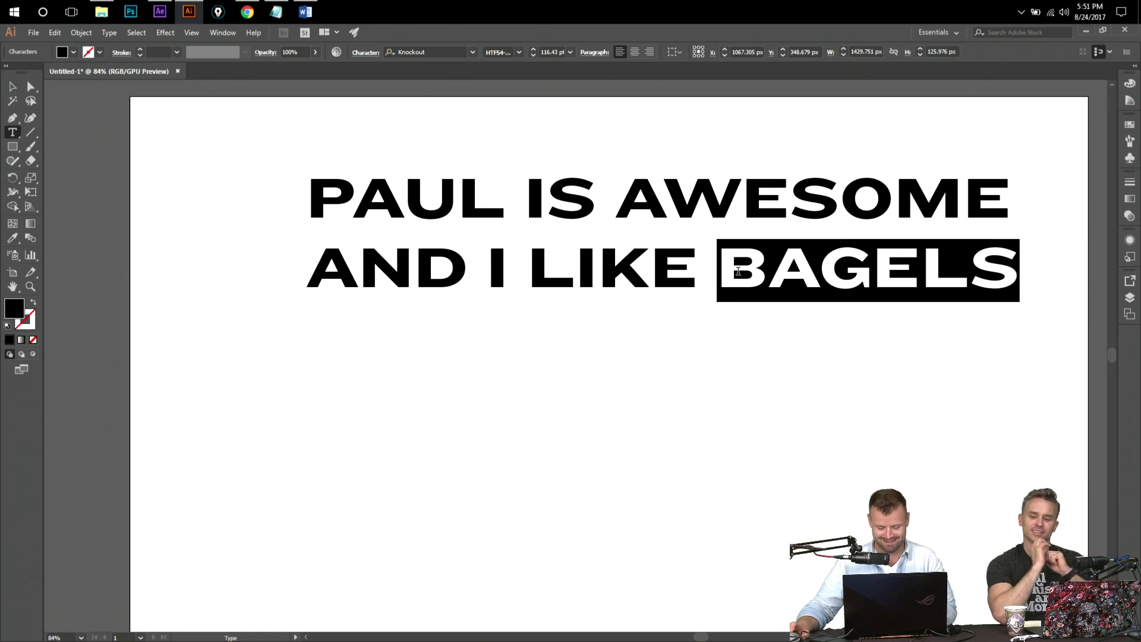
key(BackSpace)
click(13, 87)
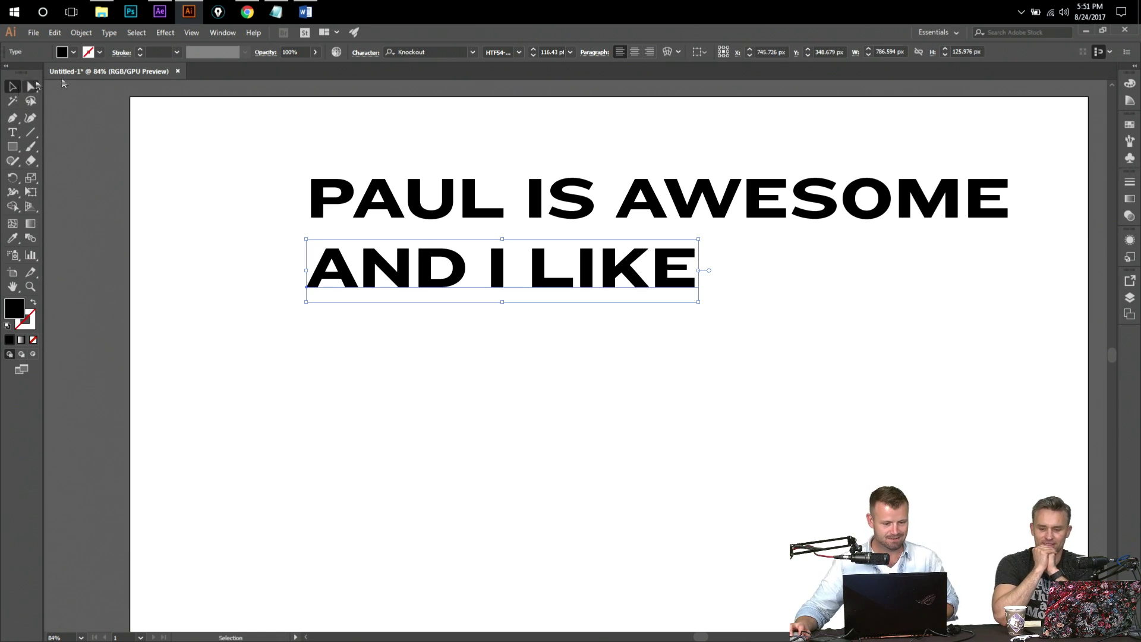
- Set the "AND I LIKE" line's font size to 210.1 pt and shift it down 30 px, clear of the first line
click(555, 54)
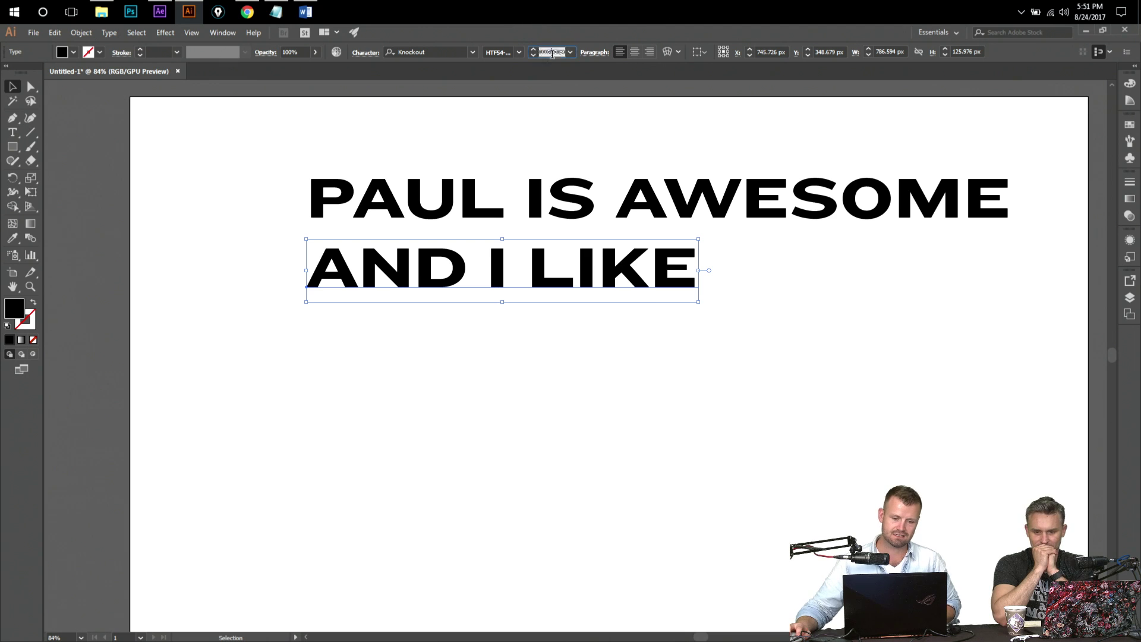
text(170)
key(Return)
text(210)
key(Return)
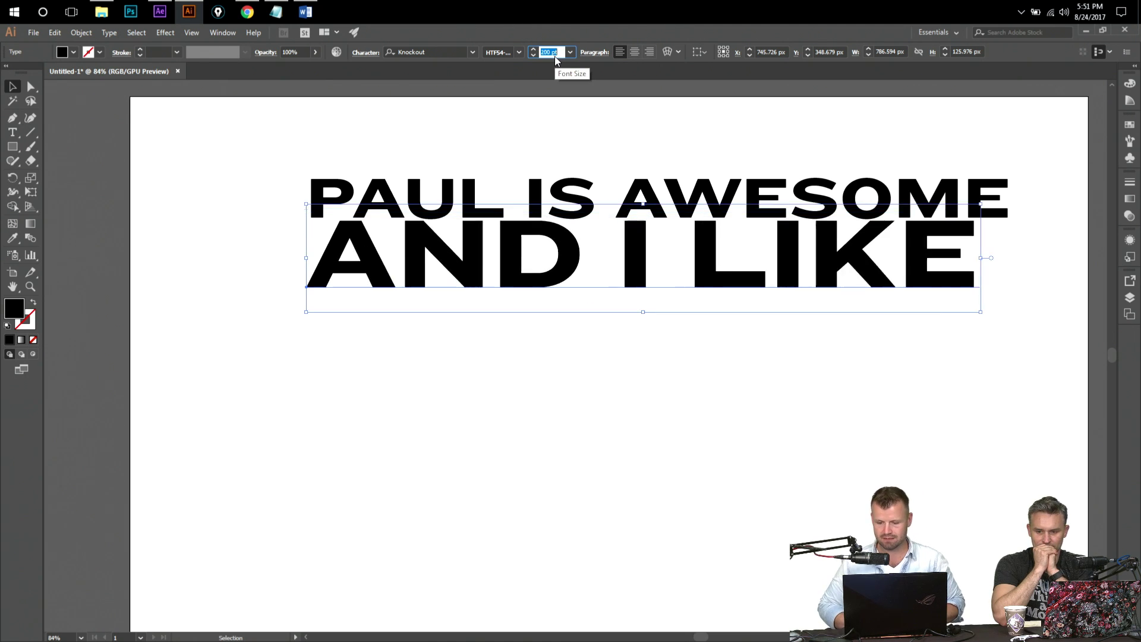
text(210.1)
key(Return)
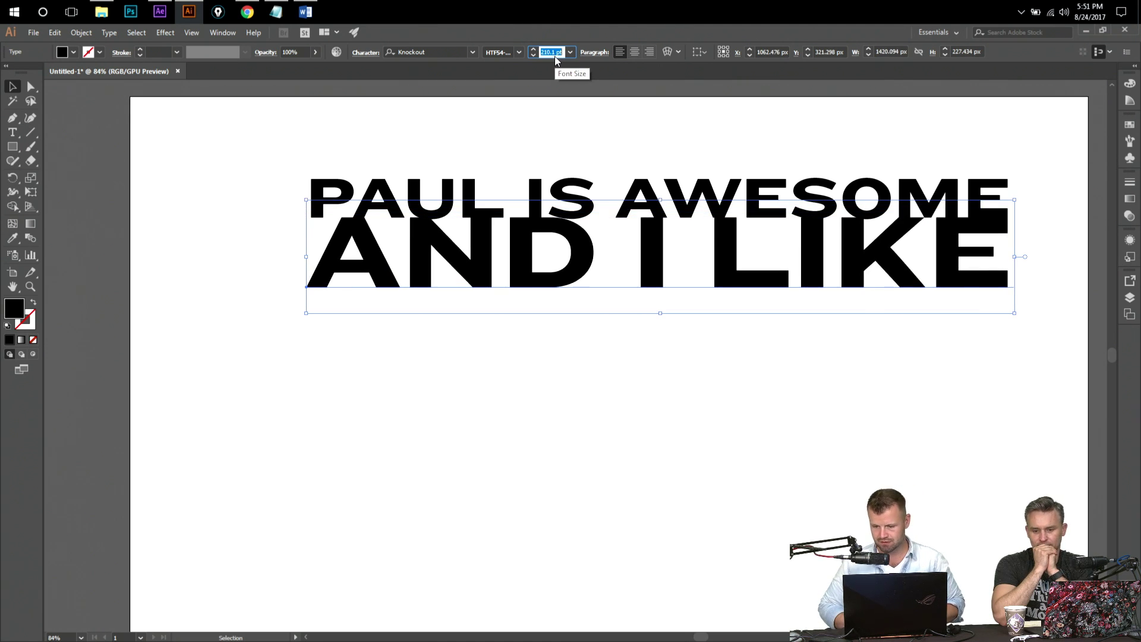
key(Escape)
key(shift+Down)
key(shift+Down)
key(shift+Down)
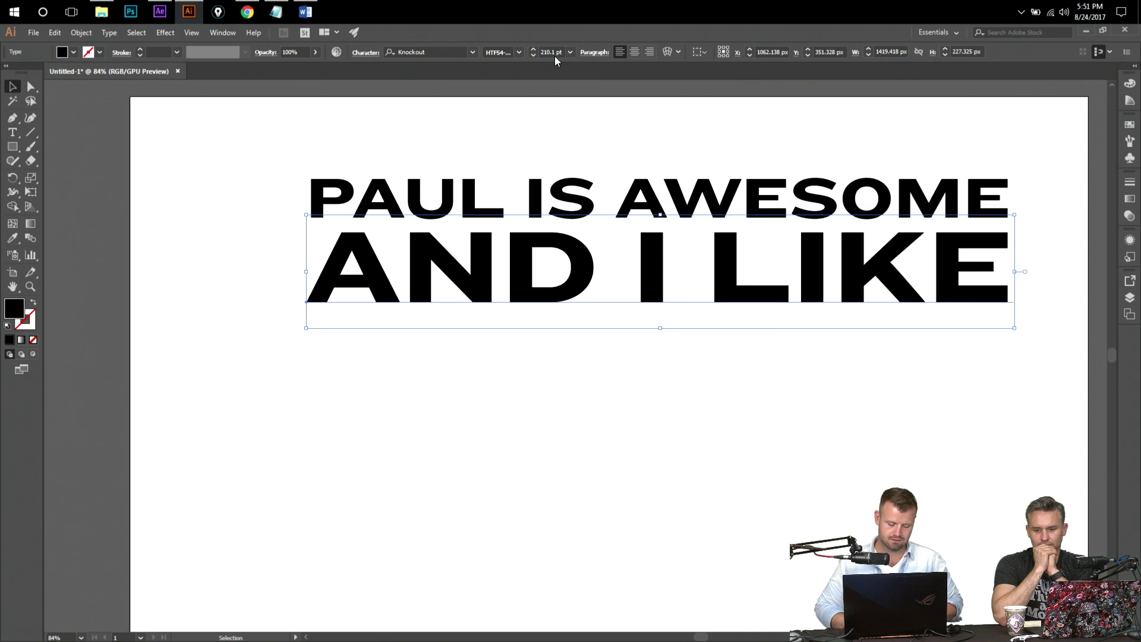
- Duplicate the "AND I LIKE" line about 190 px below and change the copy's text to "BAGELS"
key(alt+shift+Down)
key(alt+shift+Down)
key(alt+shift+Down)
key(alt+shift+Down)
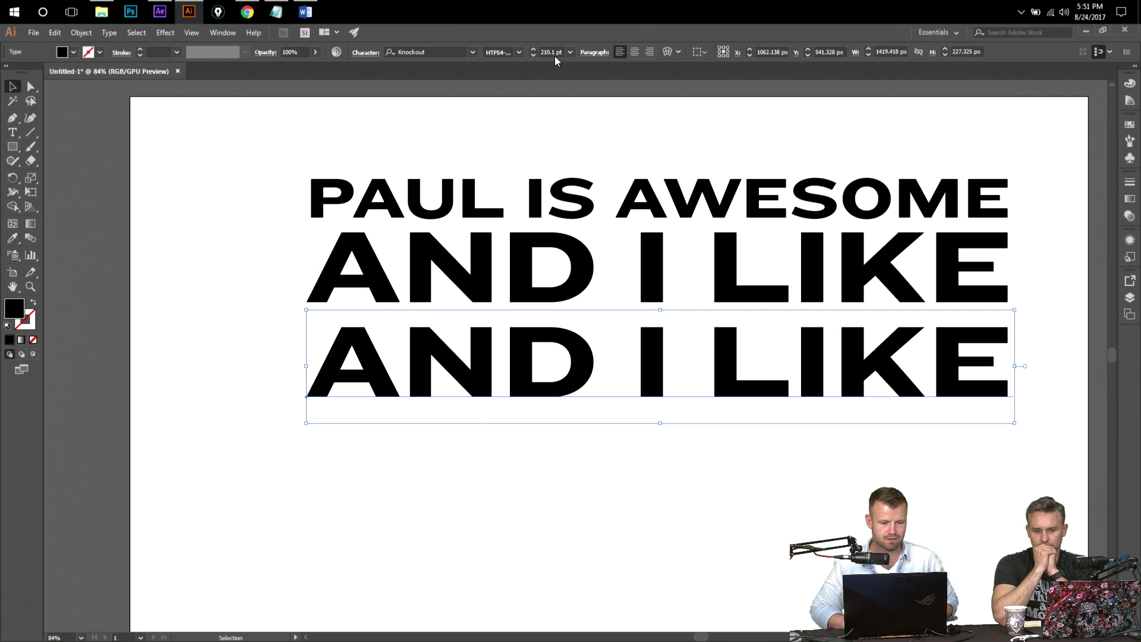
double_click(470, 353)
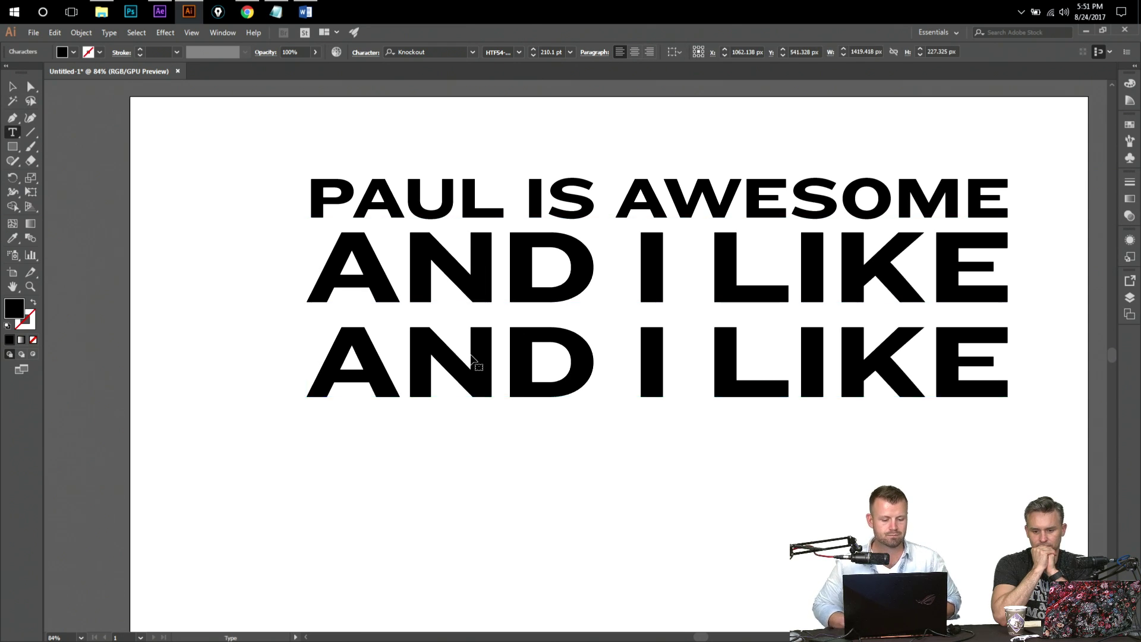
key(ctrl+a)
text(BAGELS)
- Increase the "BAGELS" font size to 274.4 pt to approximate the width of the lines above
key(ctrl+a)
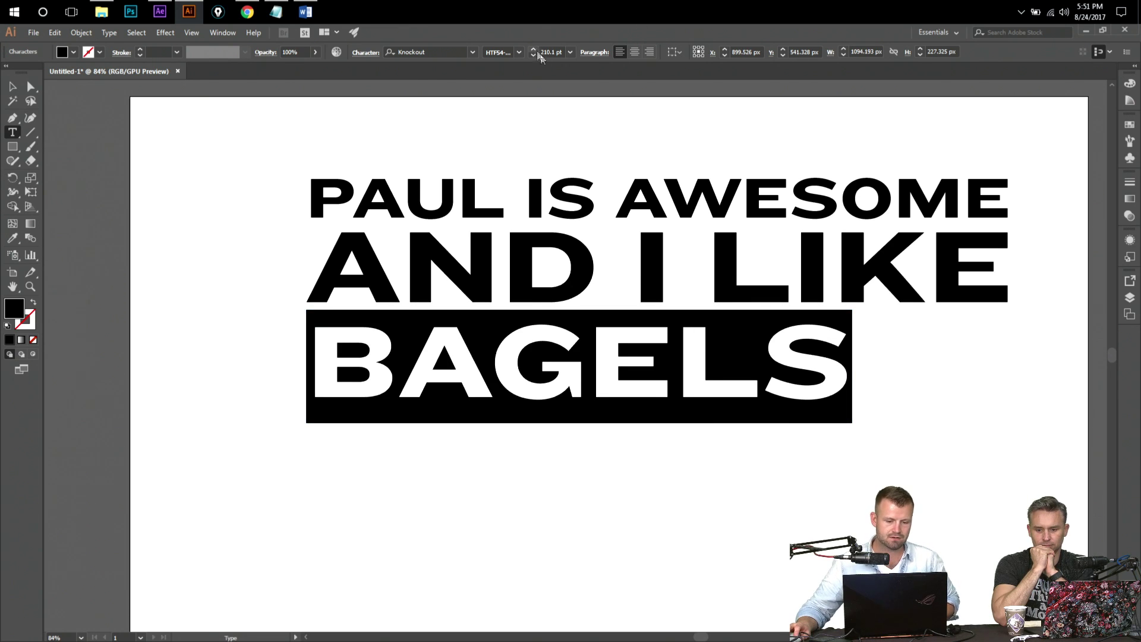
click(547, 52)
key(shift+Up)
key(shift+Up)
key(shift+Up)
key(shift+Up)
key(shift+Up)
key(shift+Up)
key(shift+Up)
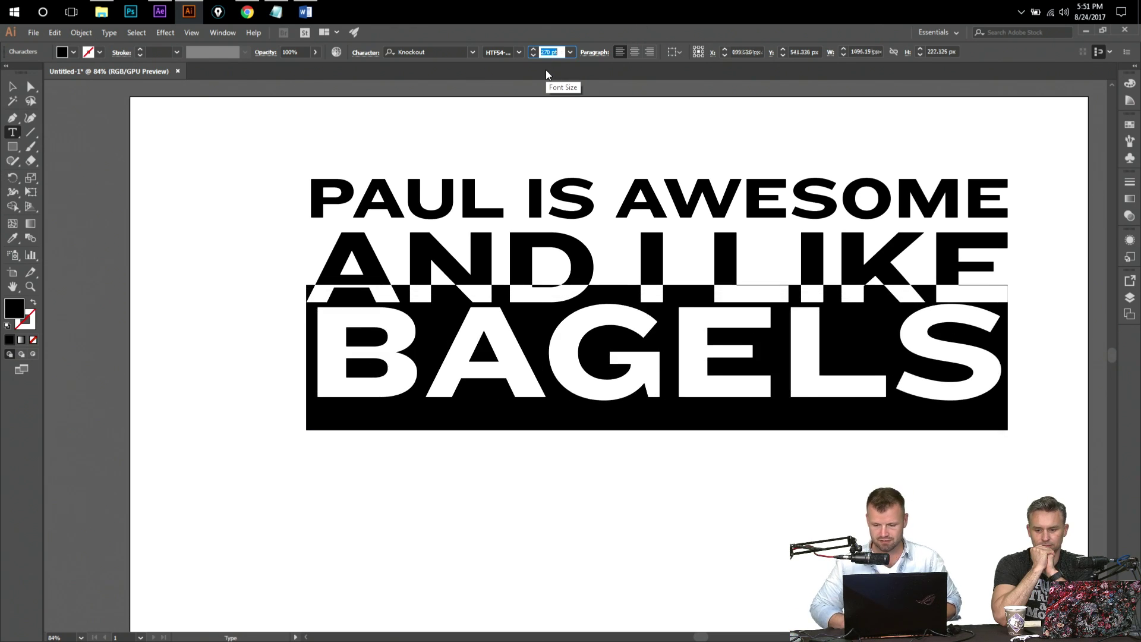
key(Down)
key(Down)
key(Down)
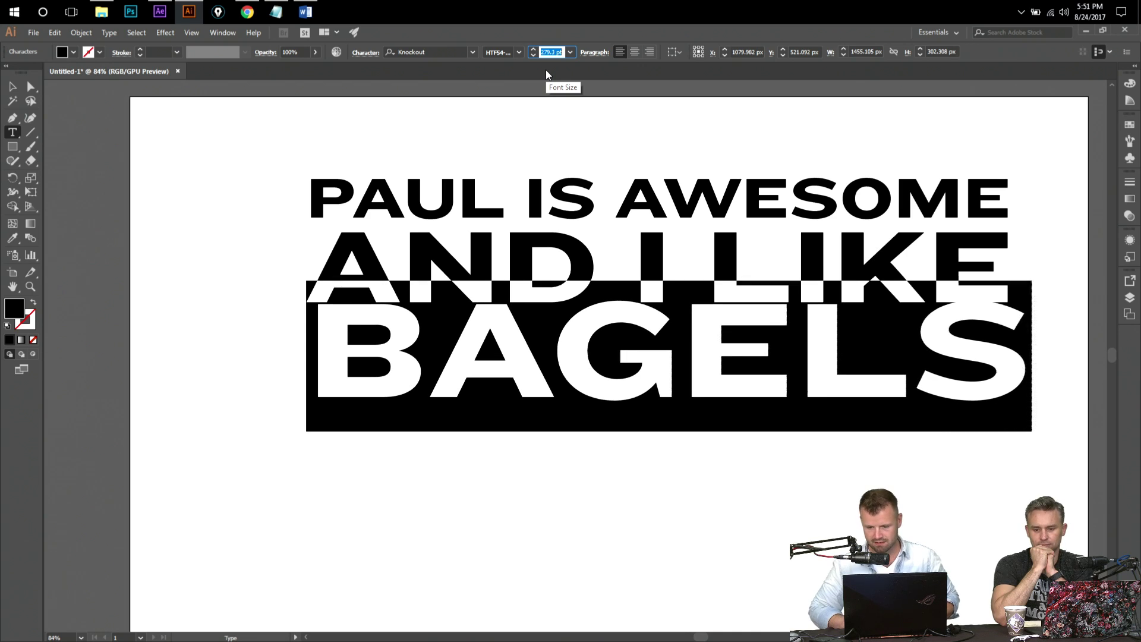
key(Down)
key(Down)
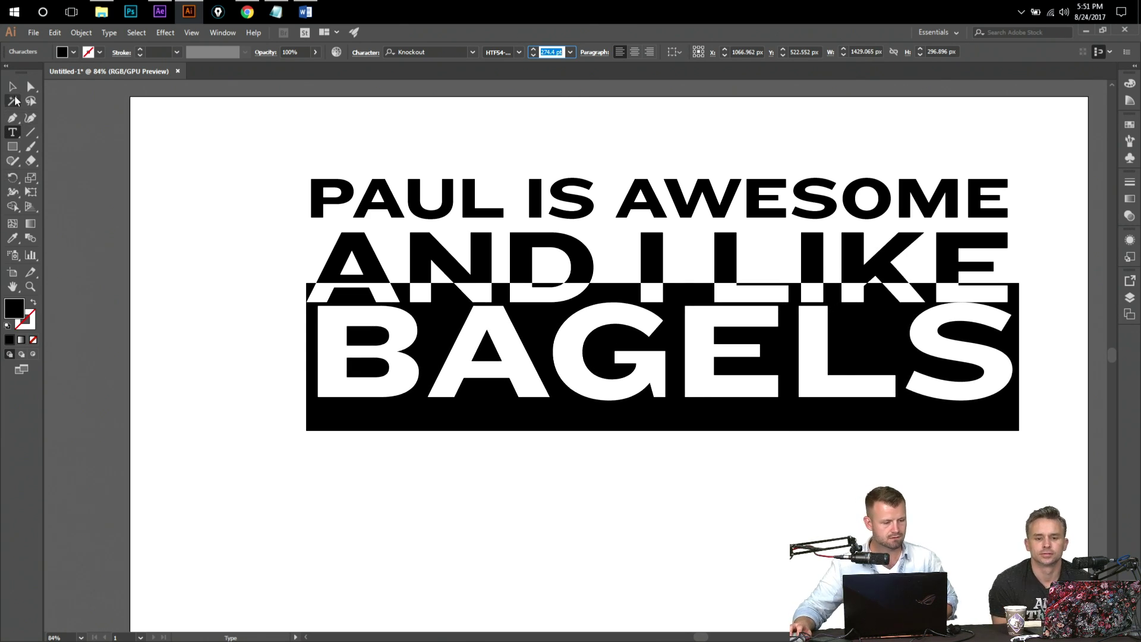
- Align "BAGELS" with the other lines by moving it about 22 px left and 30 px down
click(12, 88)
key(shift+Left)
key(shift+Left)
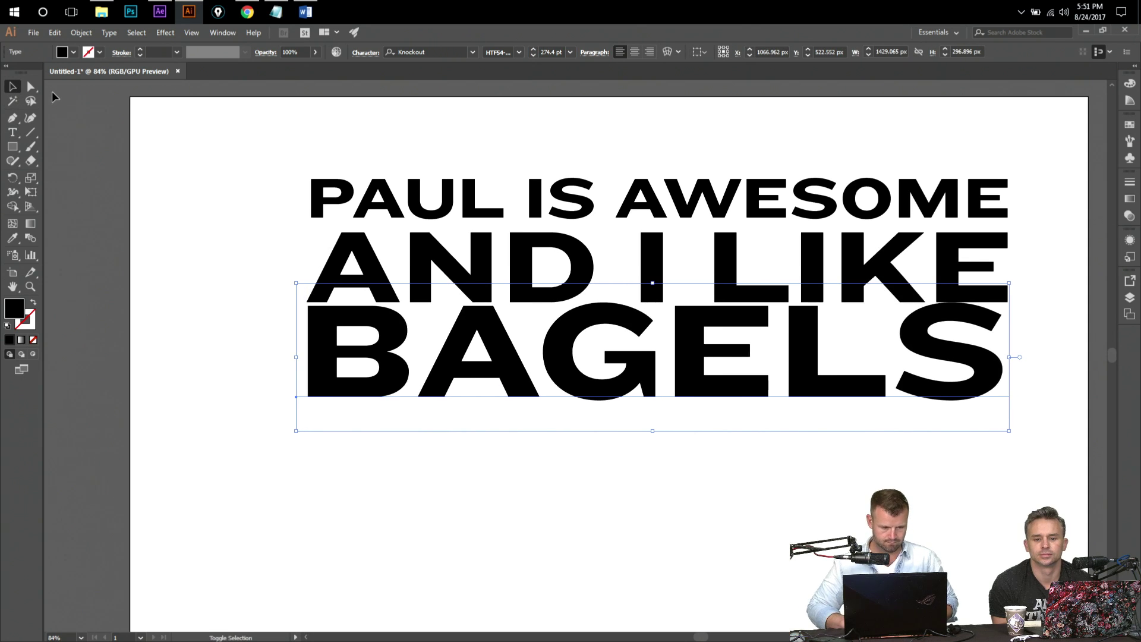
key(shift+Down)
key(shift+Down)
key(shift+Down)
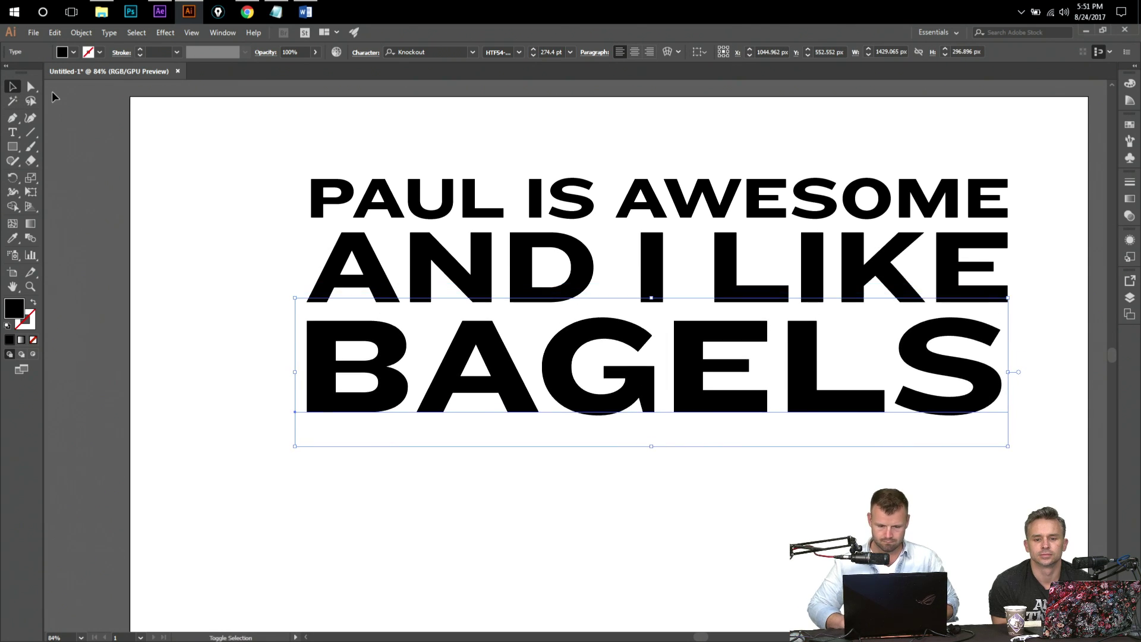
- Fine-tune the "BAGELS" font size to 277.2 pt so its edges match the lines above
click(561, 52)
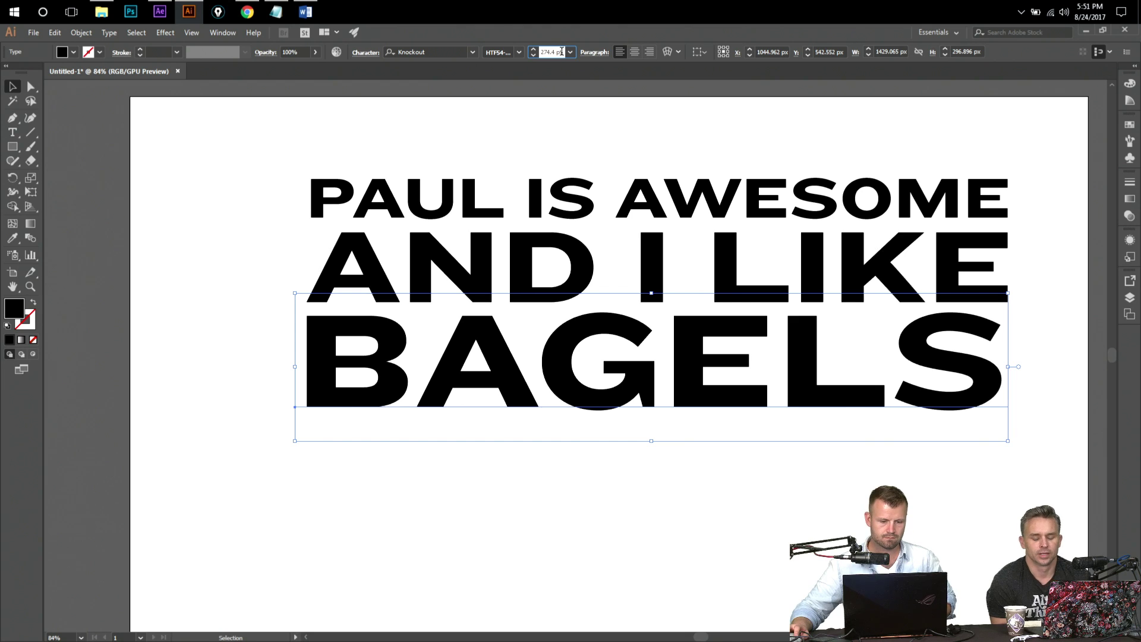
key(Up)
key(Up)
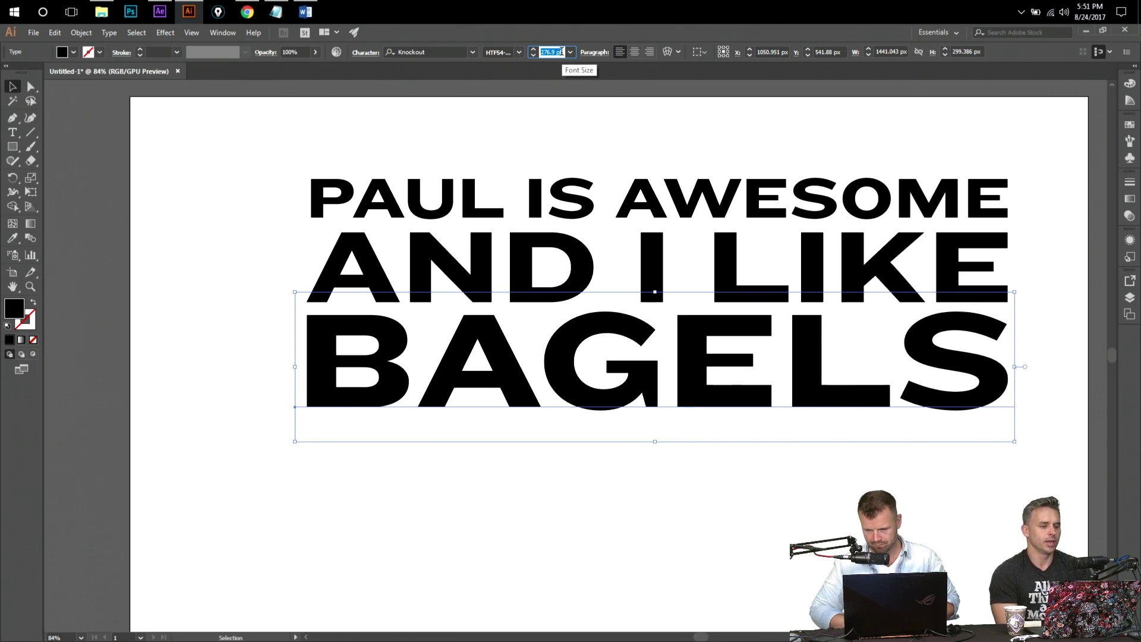
key(Up)
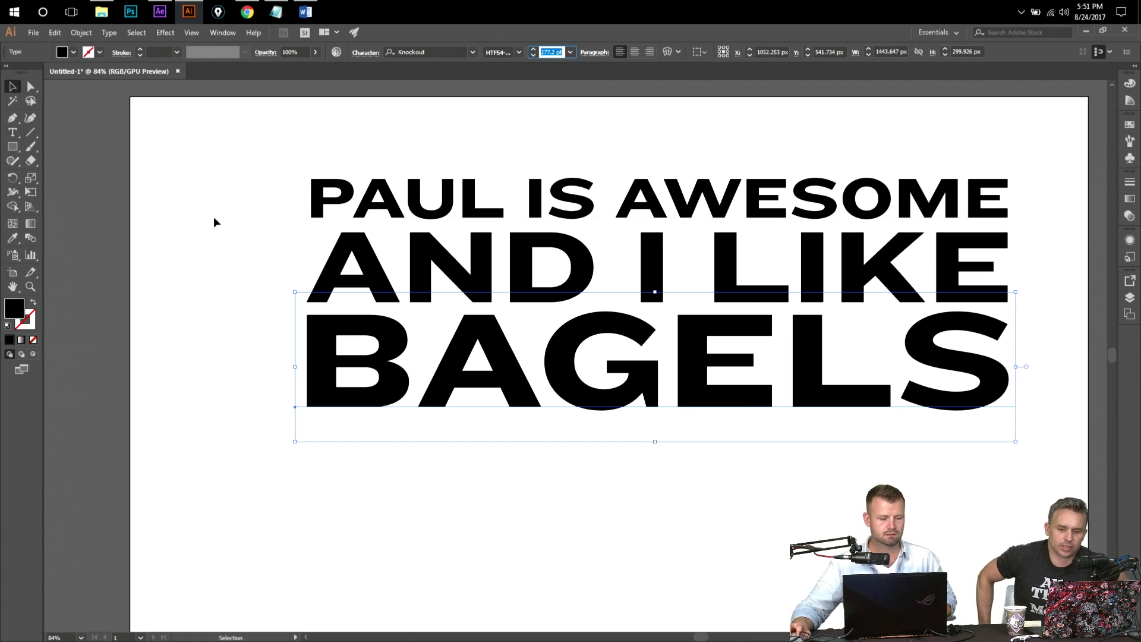
click(214, 219)
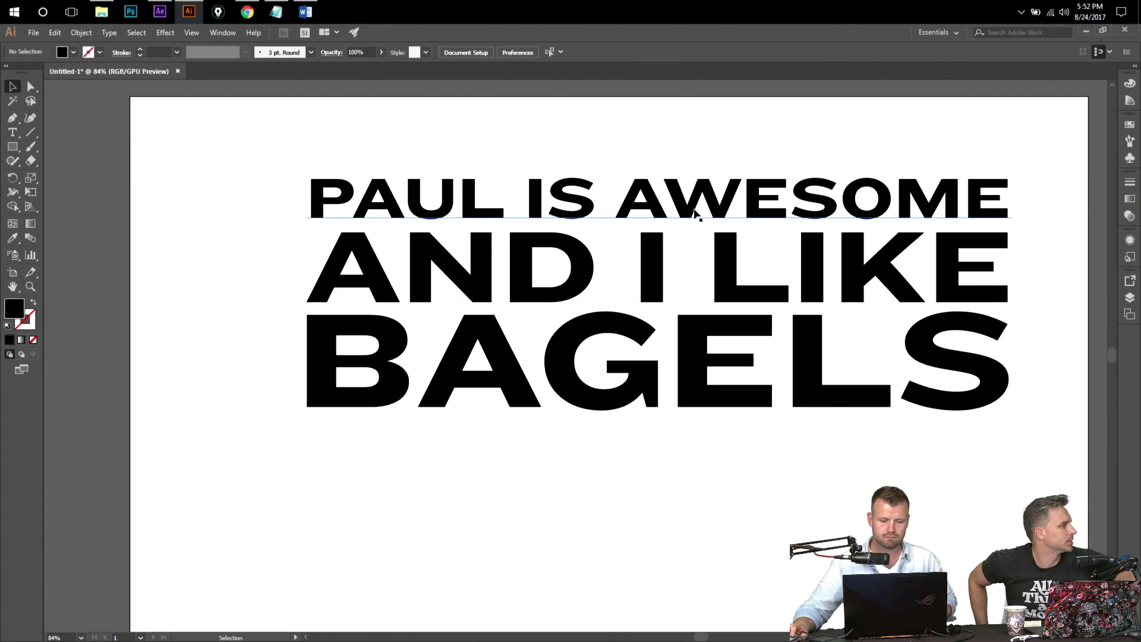
- Move the "BAGELS" line slightly down to even out the spacing between the text lines
click(573, 376)
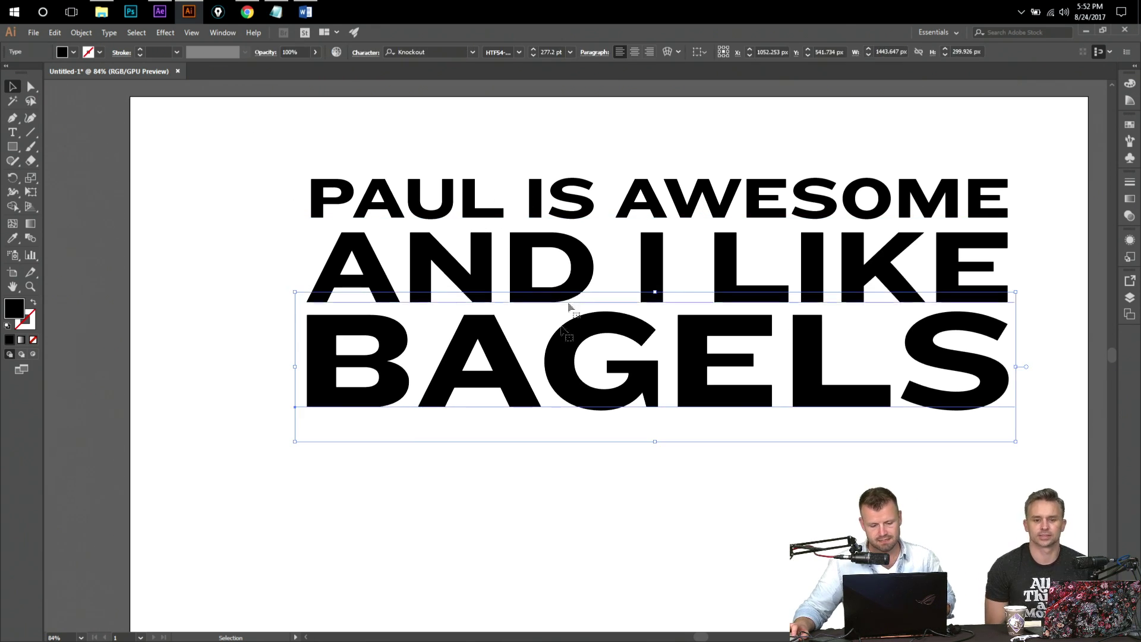
drag(574, 321, 574, 329)
click(624, 509)
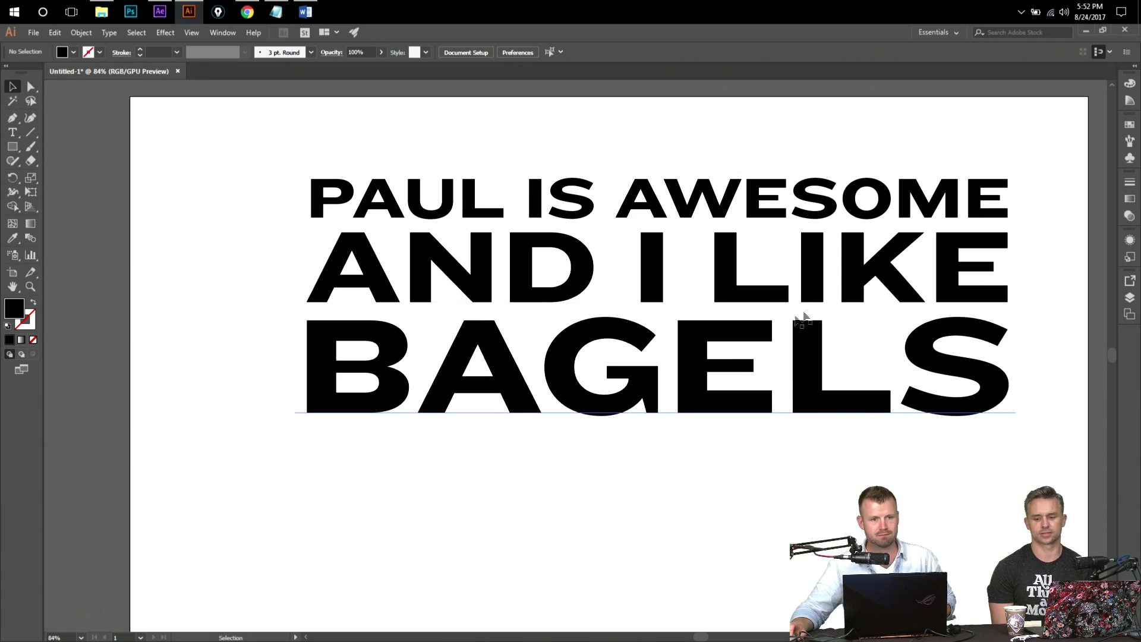
key(space)
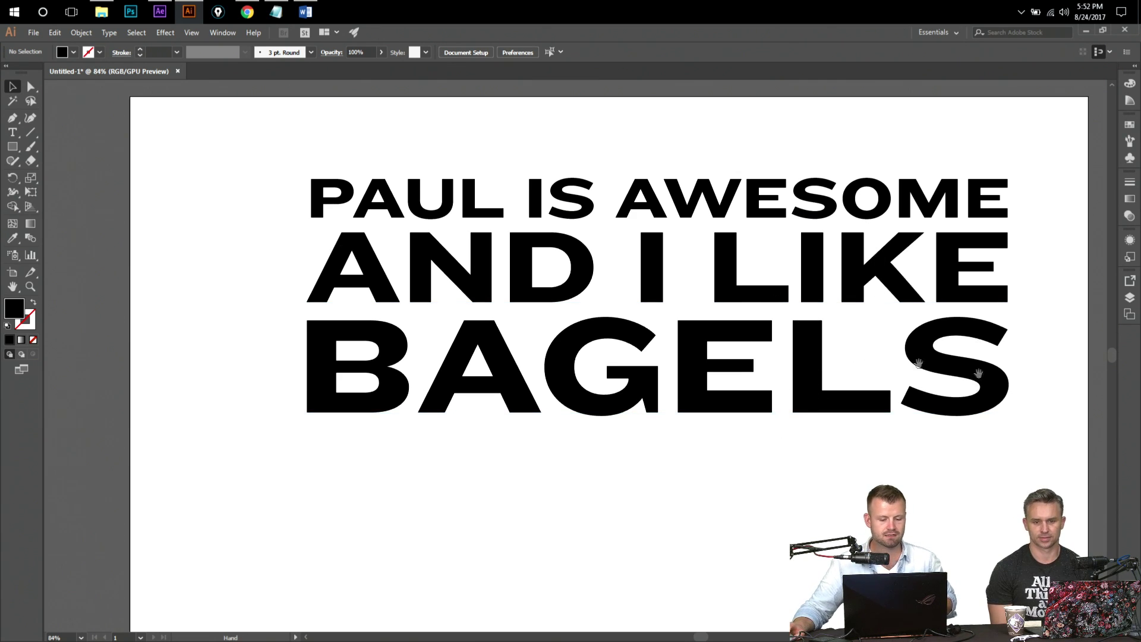
drag(979, 376, 555, 280)
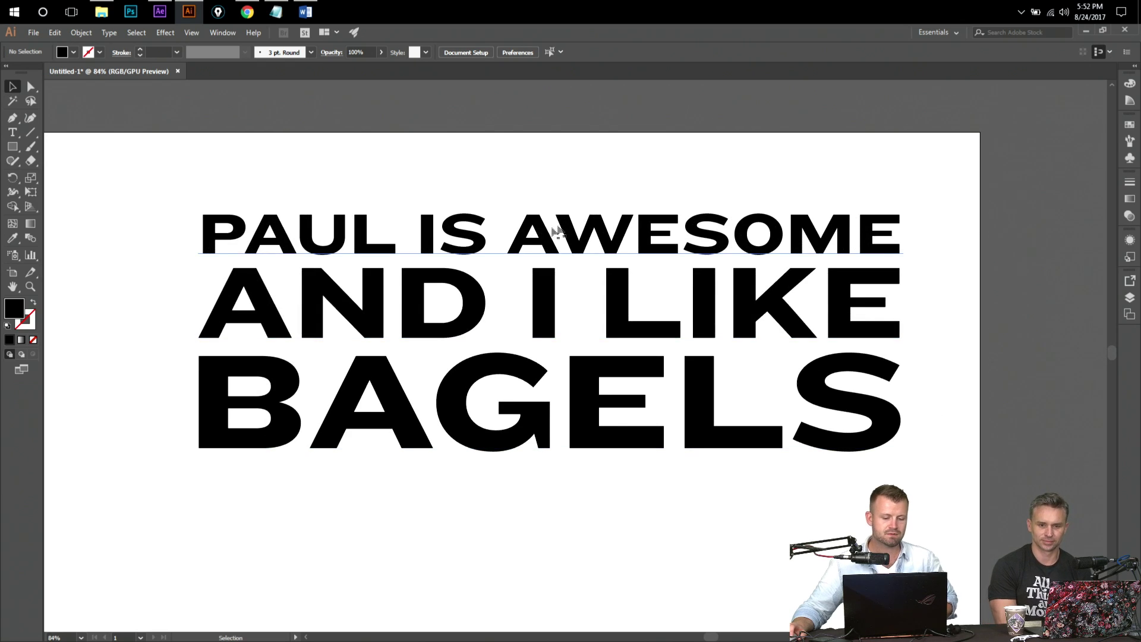
double_click(555, 235)
key(Escape)
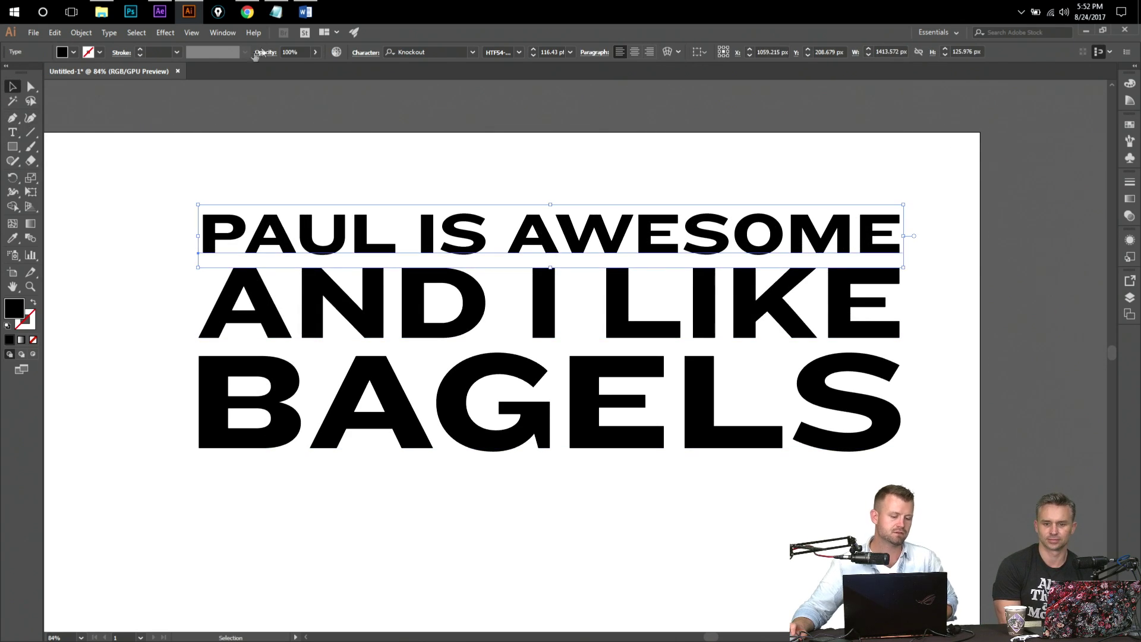
mouse_move(154, 18)
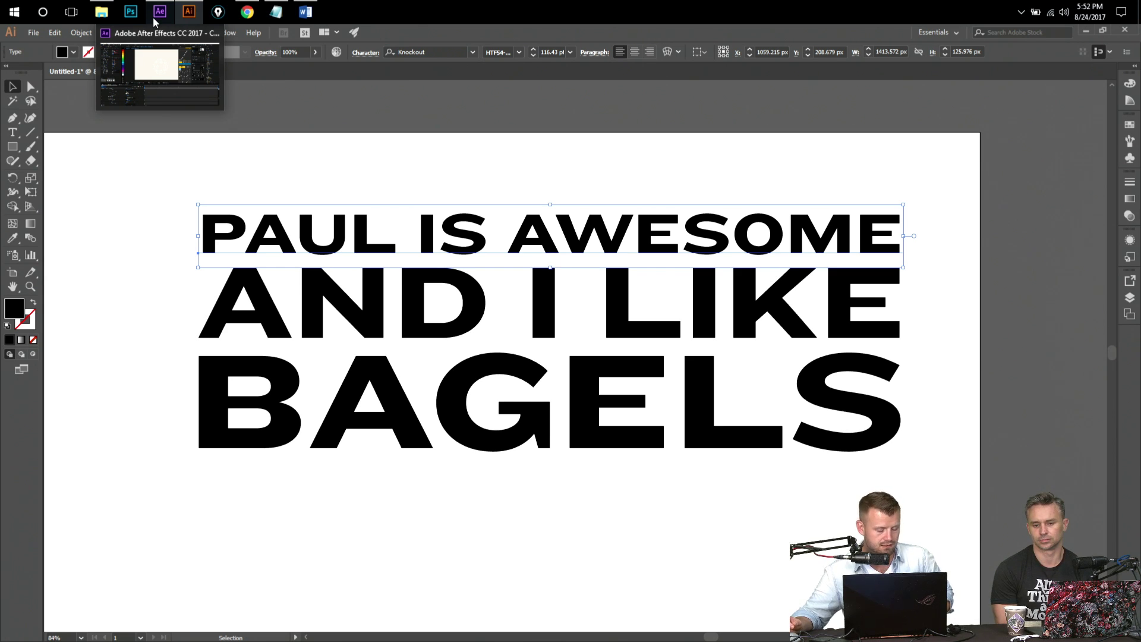
click(152, 40)
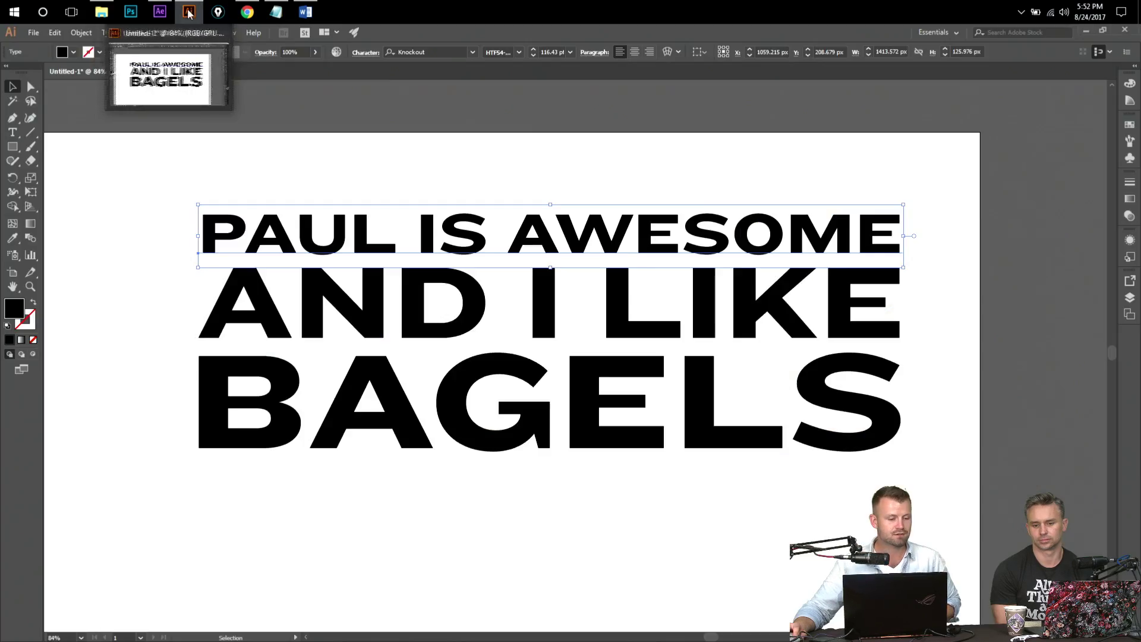
click(149, 59)
click(189, 12)
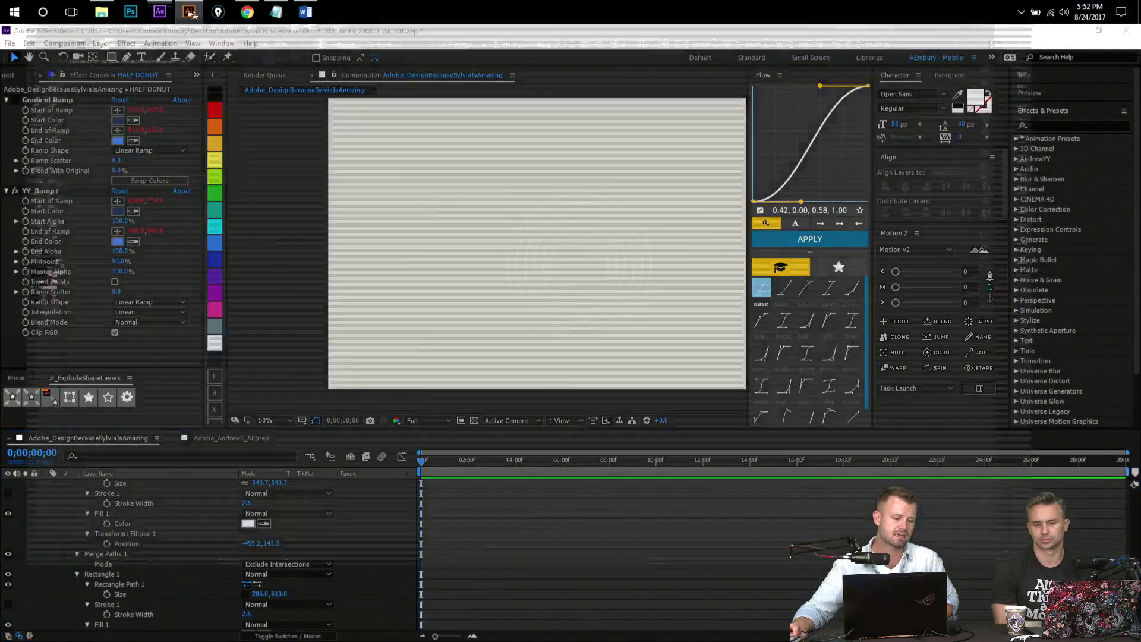
- Copy the top line's text from the Illustrator layout and paste it into a new text layer in After Effects
click(300, 257)
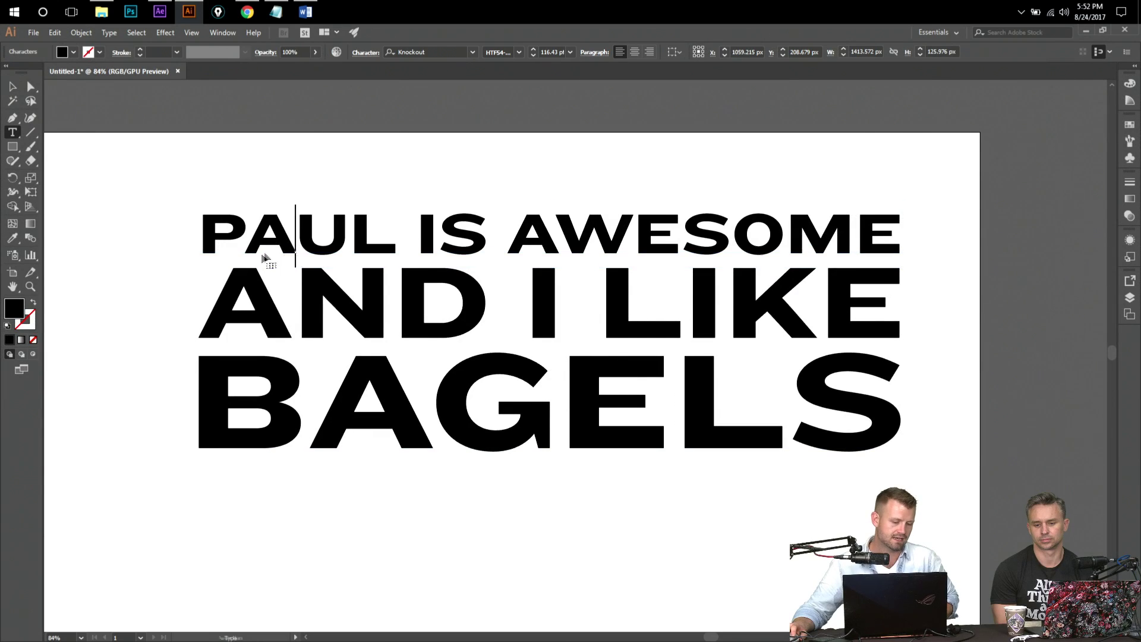
key(ctrl+a)
key(ctrl+c)
key(alt+Tab)
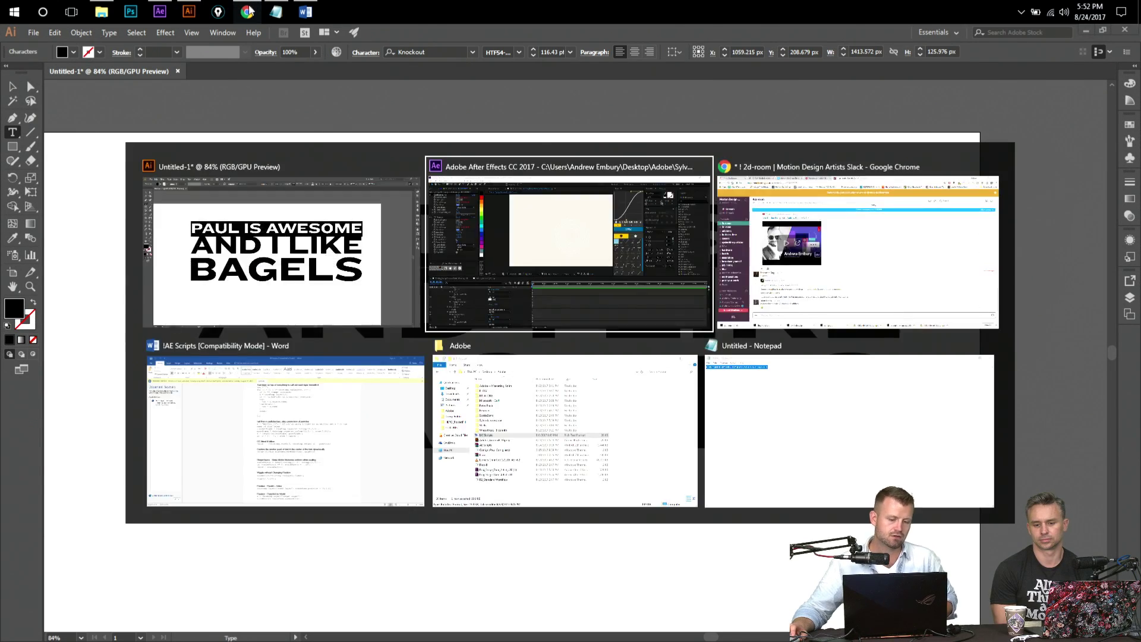
key(ctrl+alt+shift+t)
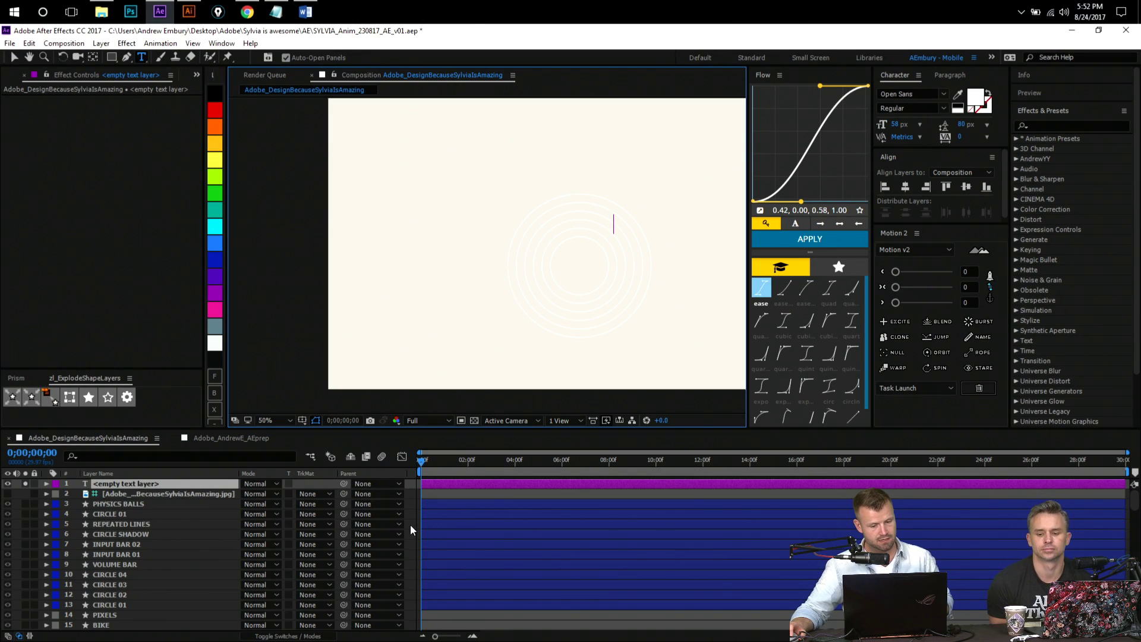
key(ctrl+v)
click(17, 56)
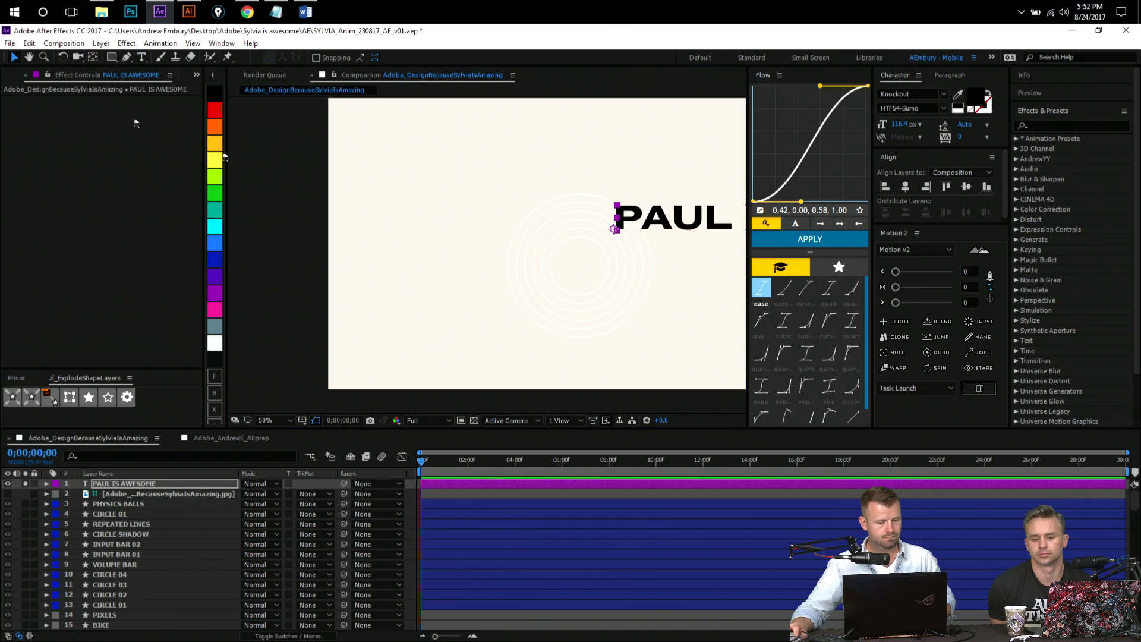
- Move the pasted top text line fully inside the frame, near the upper edge of the composition
key(z)
alt+click(609, 273)
key(v)
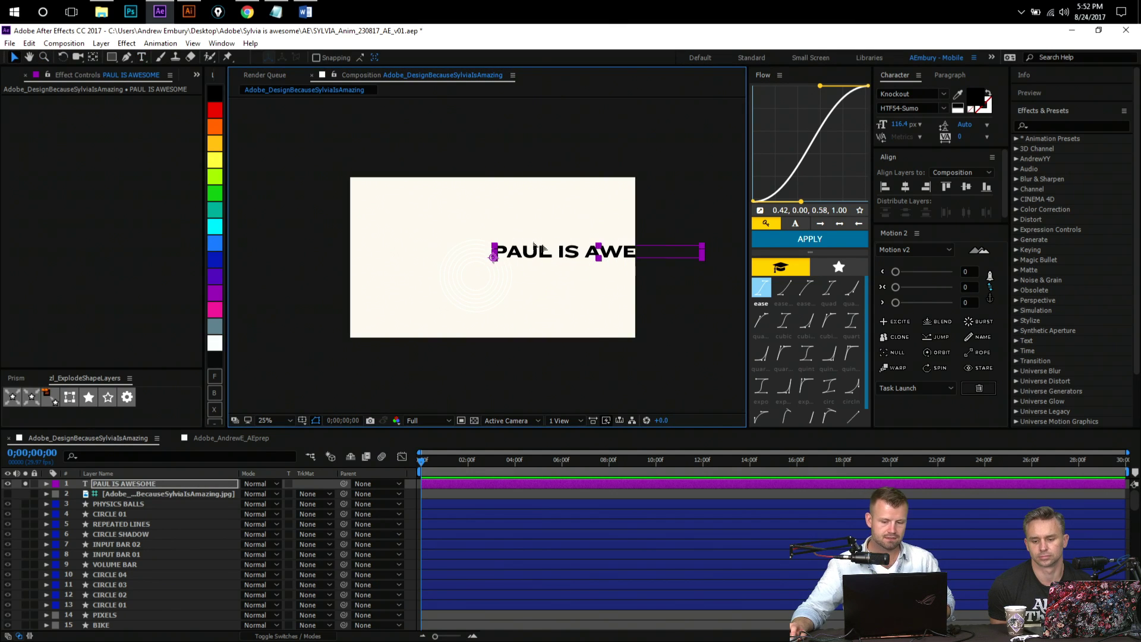
drag(544, 249, 430, 196)
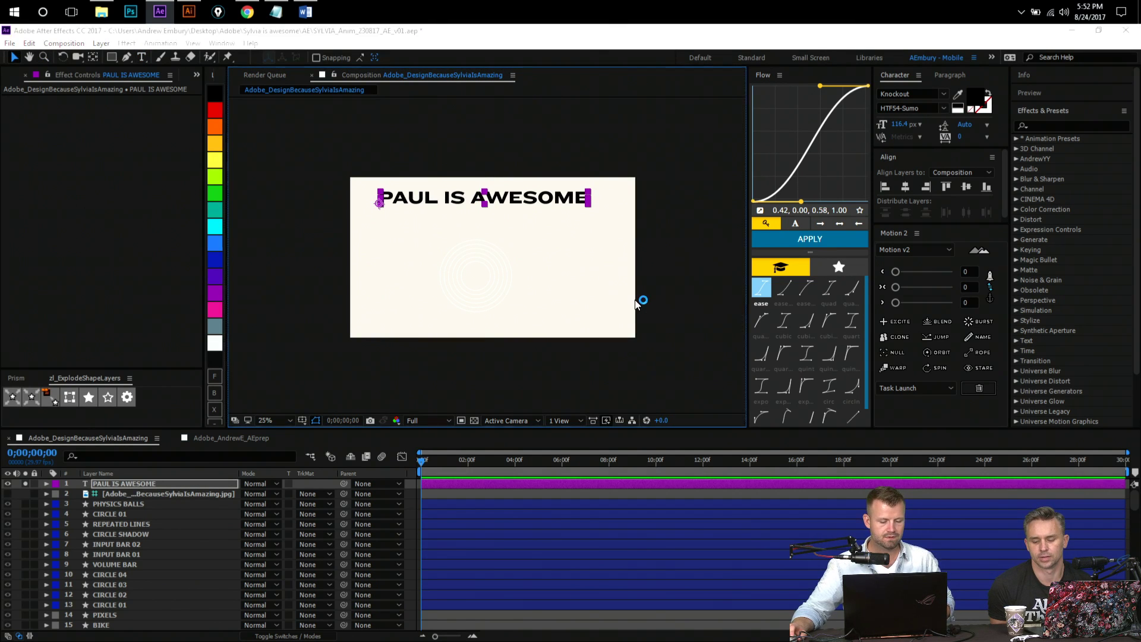
- Copy "AND I LIKE" from Illustrator into a new After Effects text layer and place it directly under the first line
key(alt+Tab)
click(509, 295)
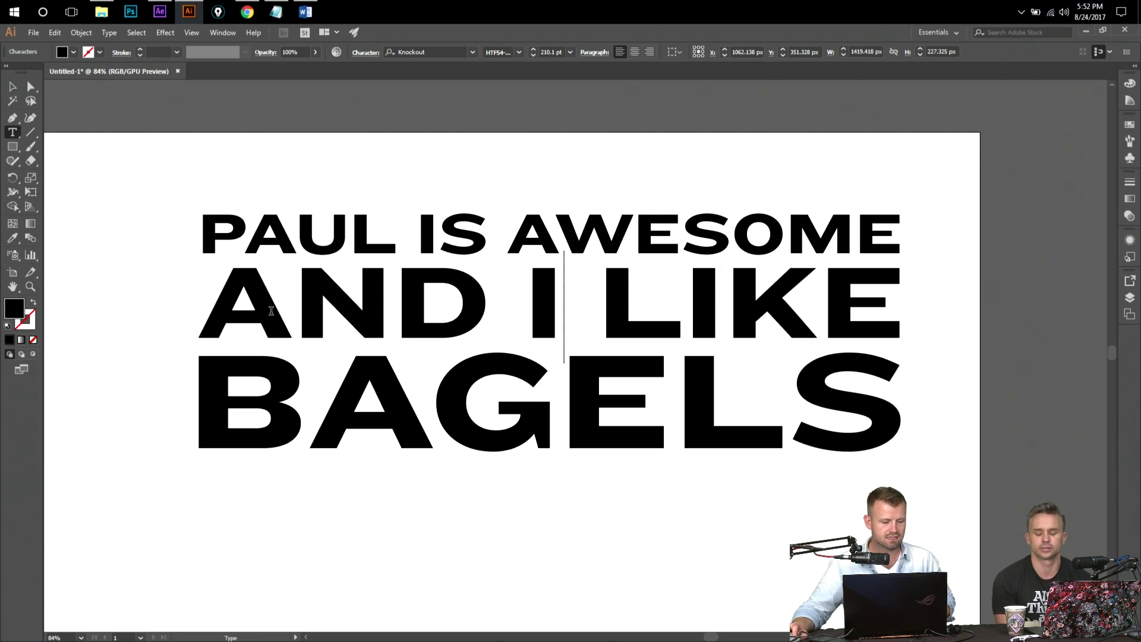
triple_click(509, 295)
key(ctrl+c)
key(alt+Tab)
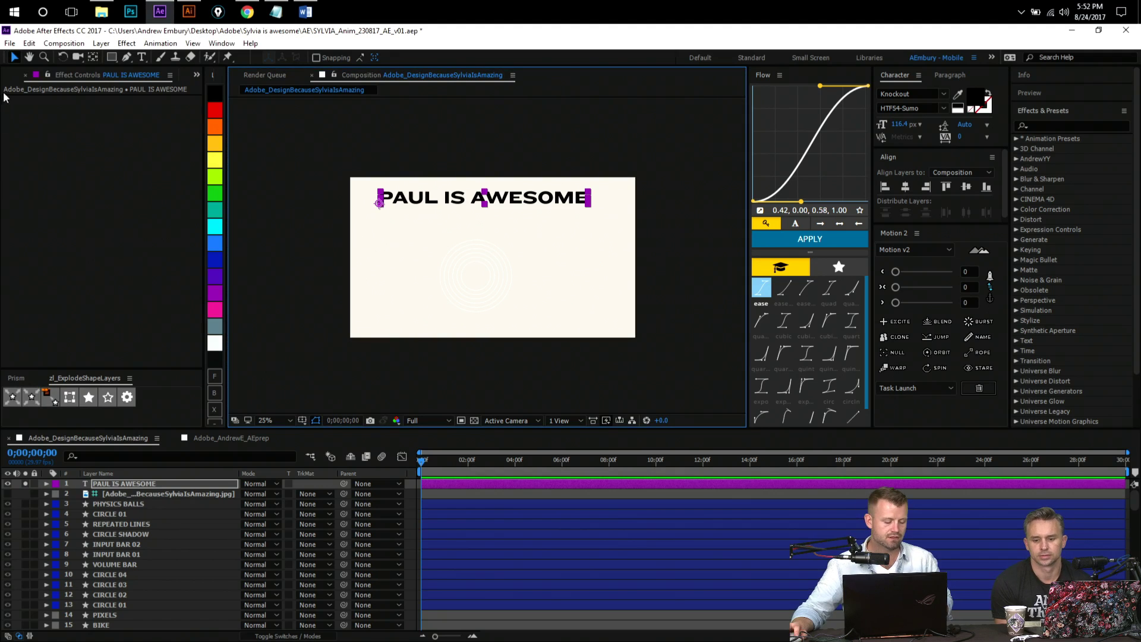
key(ctrl+alt+shift+t)
key(ctrl+v)
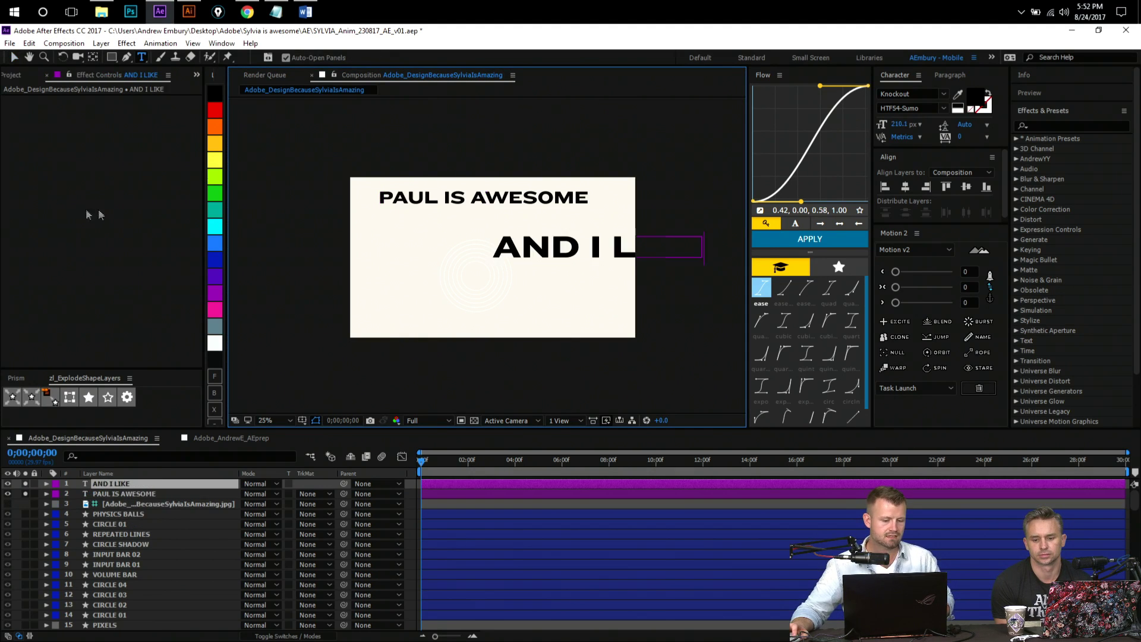
click(14, 57)
drag(549, 245, 441, 219)
- Transfer the "BAGELS" text from Illustrator into a new text layer in the After Effects composition
key(alt+Tab)
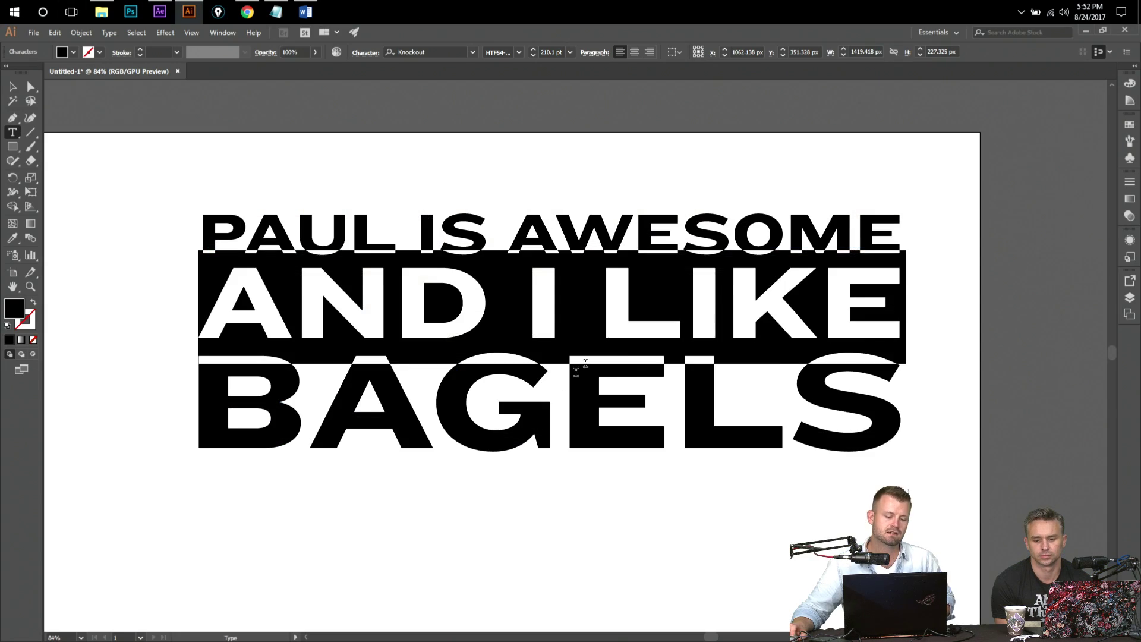
key(ctrl+z)
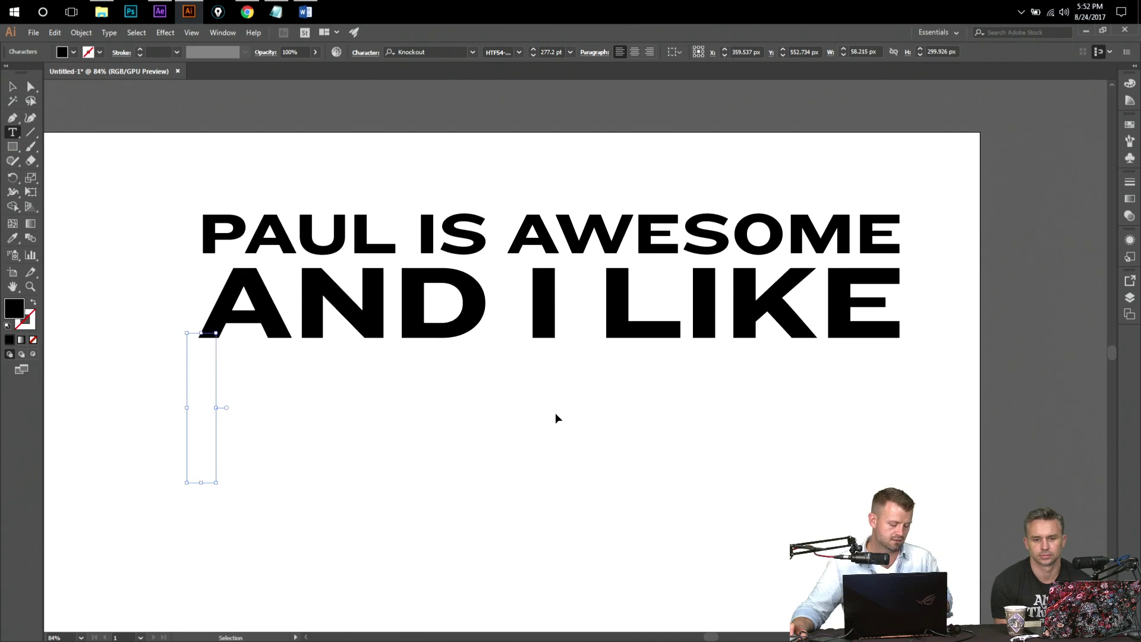
key(ctrl+shift+z)
key(alt+Tab)
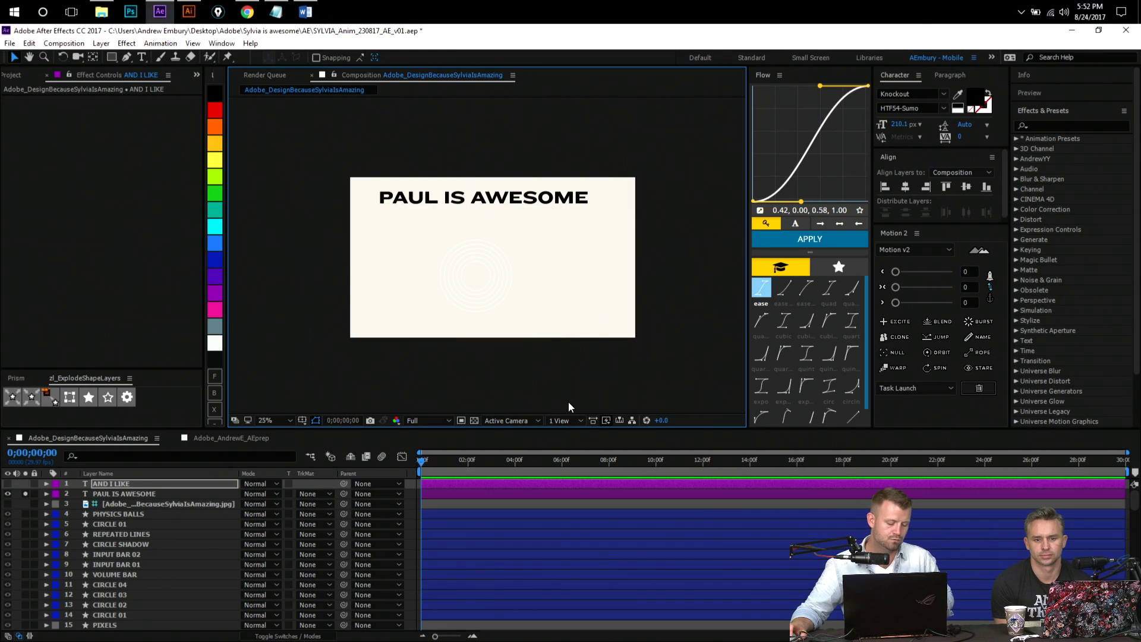
key(ctrl+shift+z)
click(415, 514)
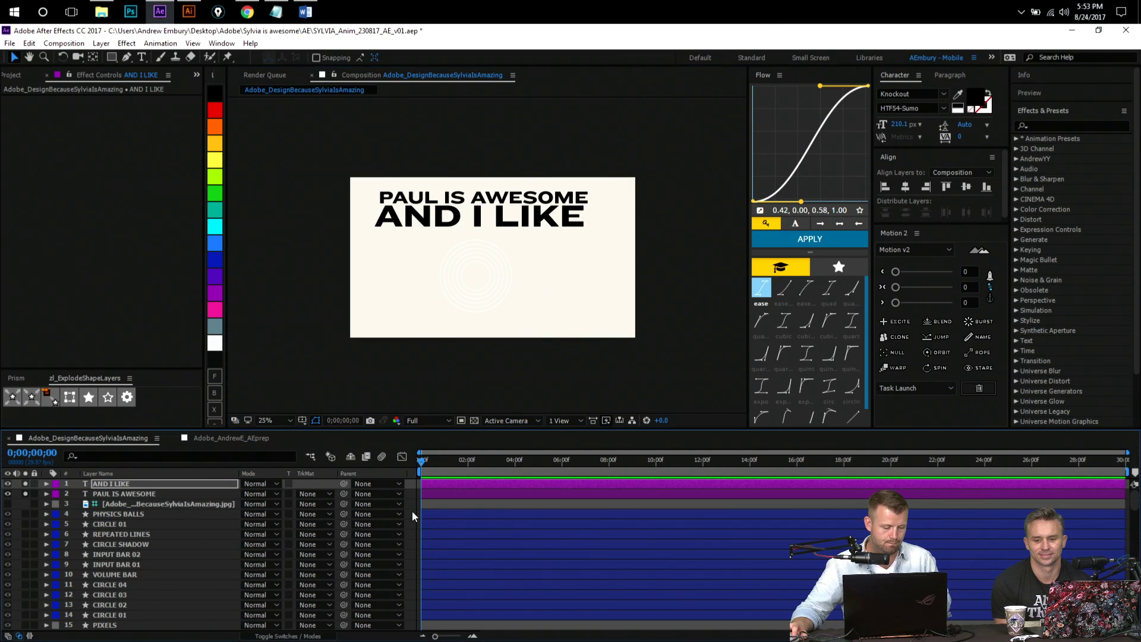
key(ctrl+v)
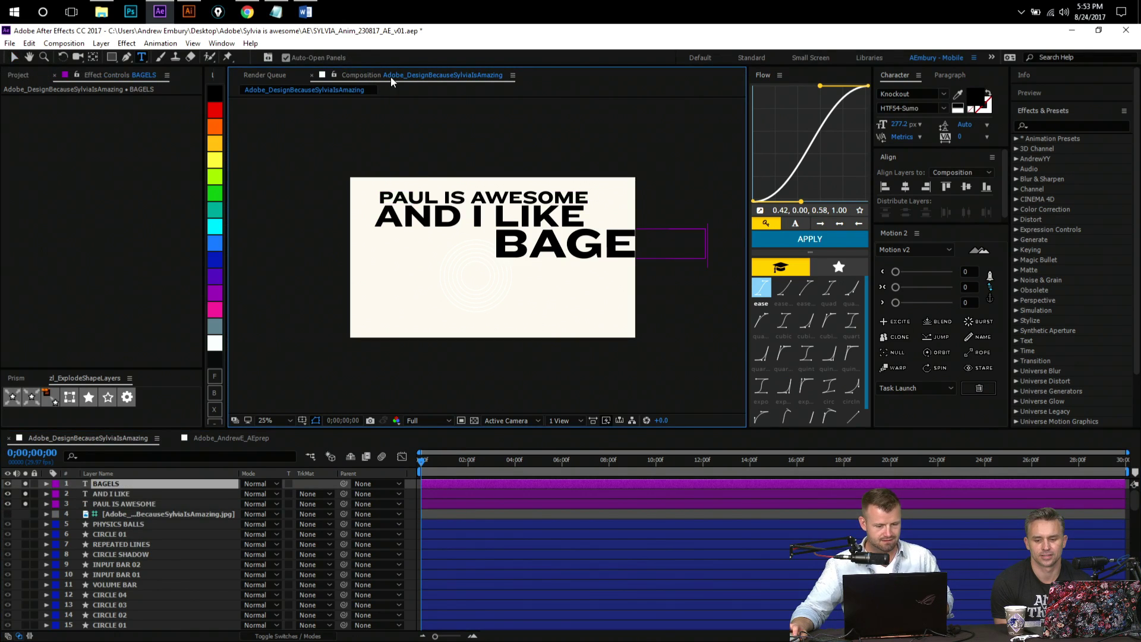
click(13, 56)
- Align the three text layers by their horizontal centers and move the stacked block to the middle of the composition
shift+click(491, 221)
shift+click(392, 199)
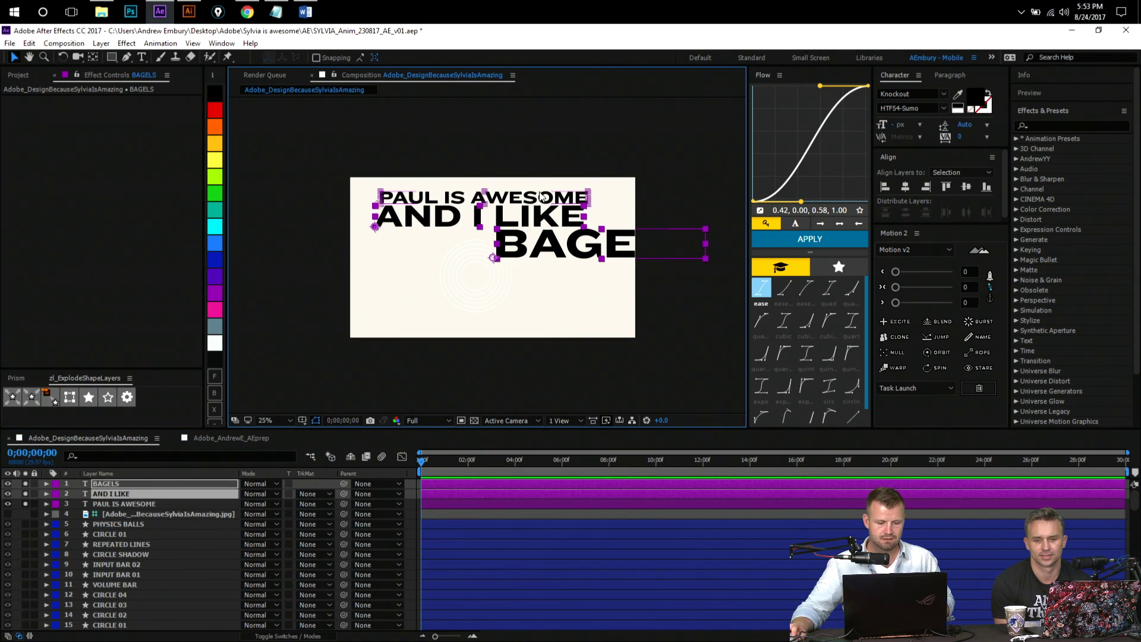
click(905, 187)
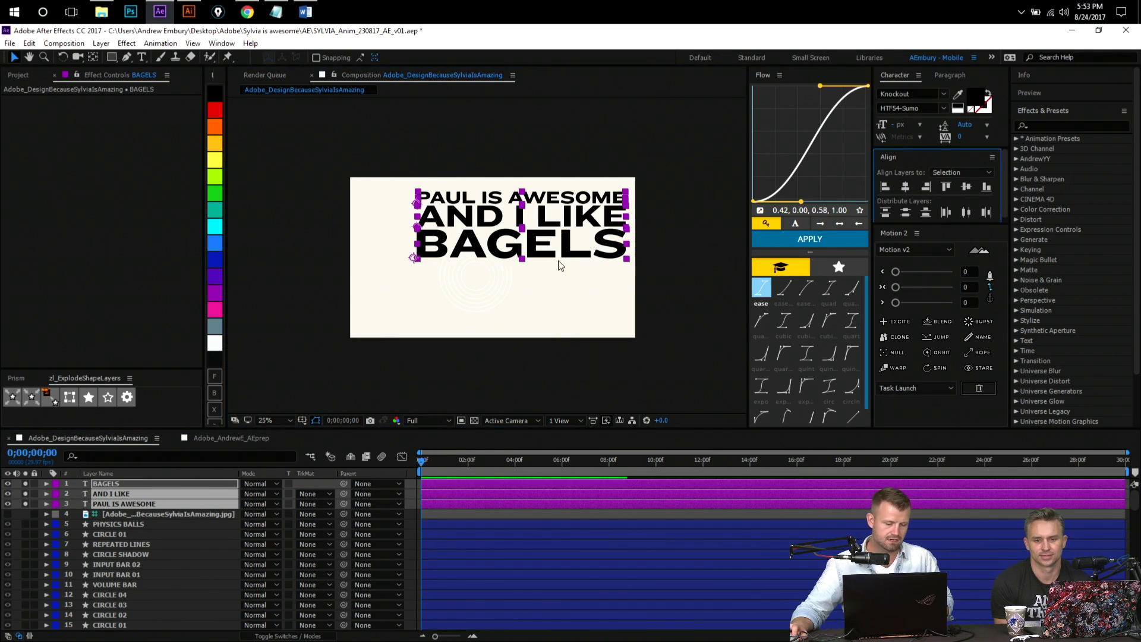
drag(543, 242, 513, 267)
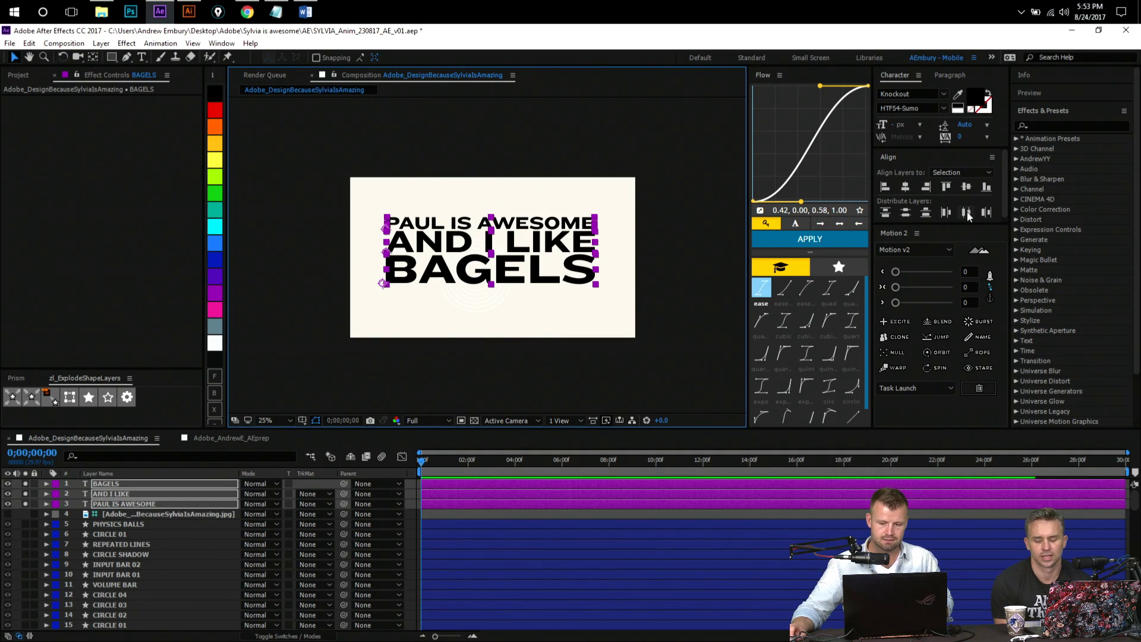
click(684, 282)
key(z)
click(548, 311)
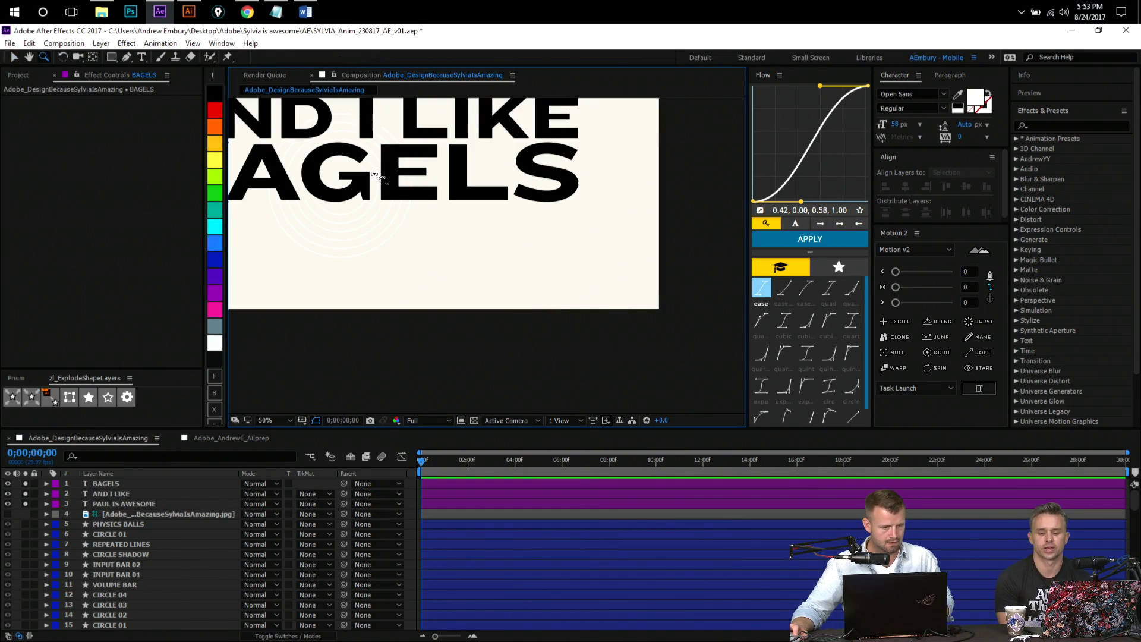
key(v)
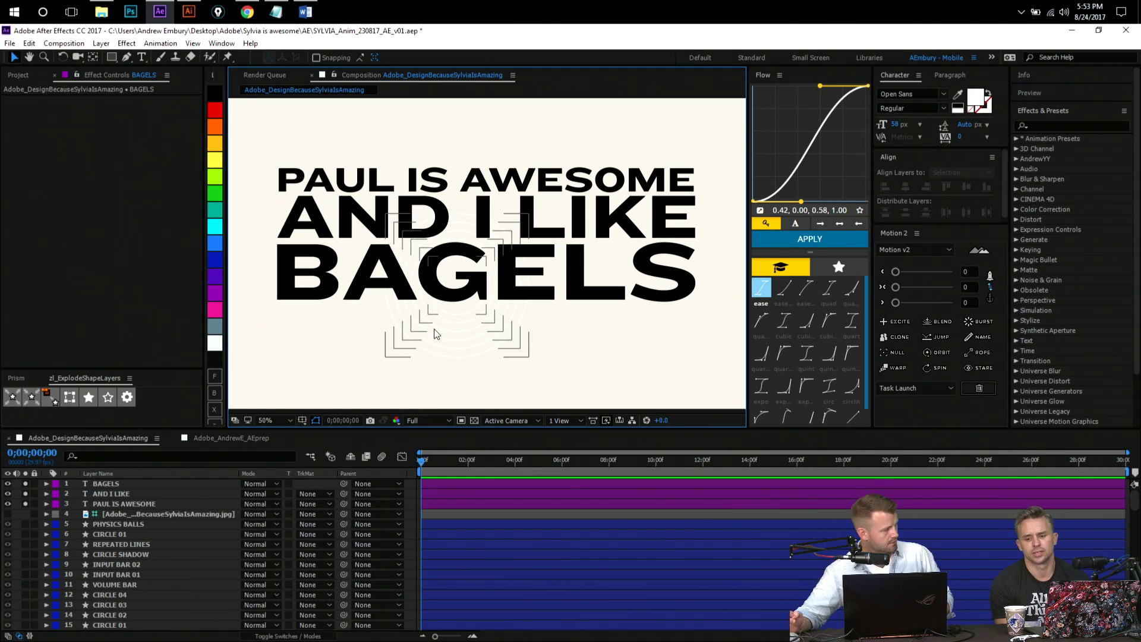
- Switch to Illustrator, highlight the top line's text, and return to After Effects
key(alt+Tab)
key(Escape)
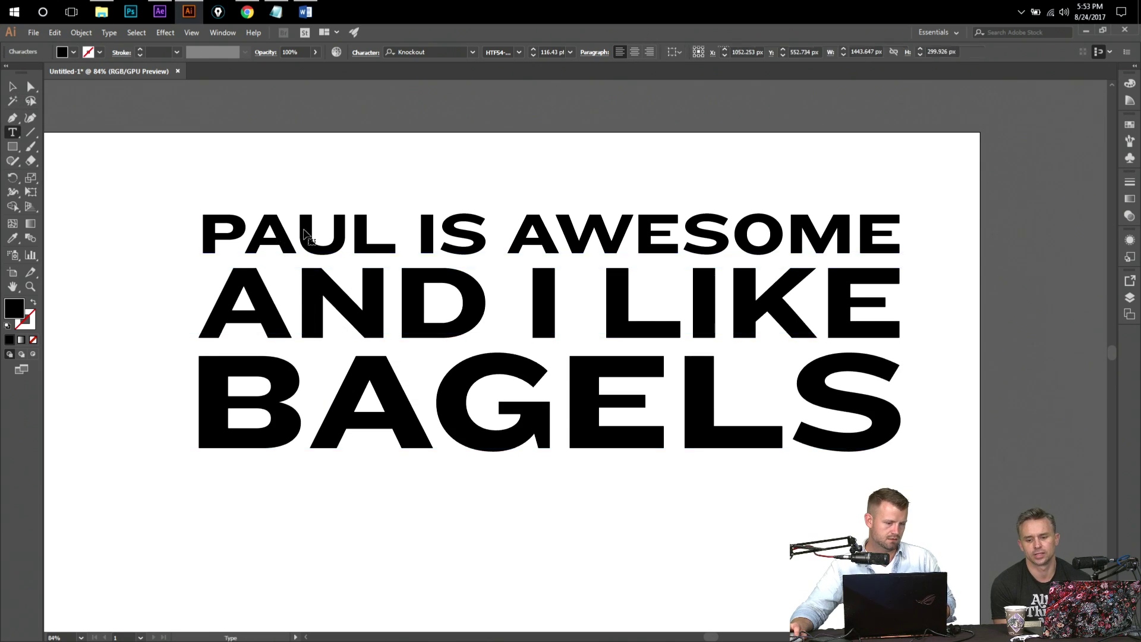
triple_click(309, 236)
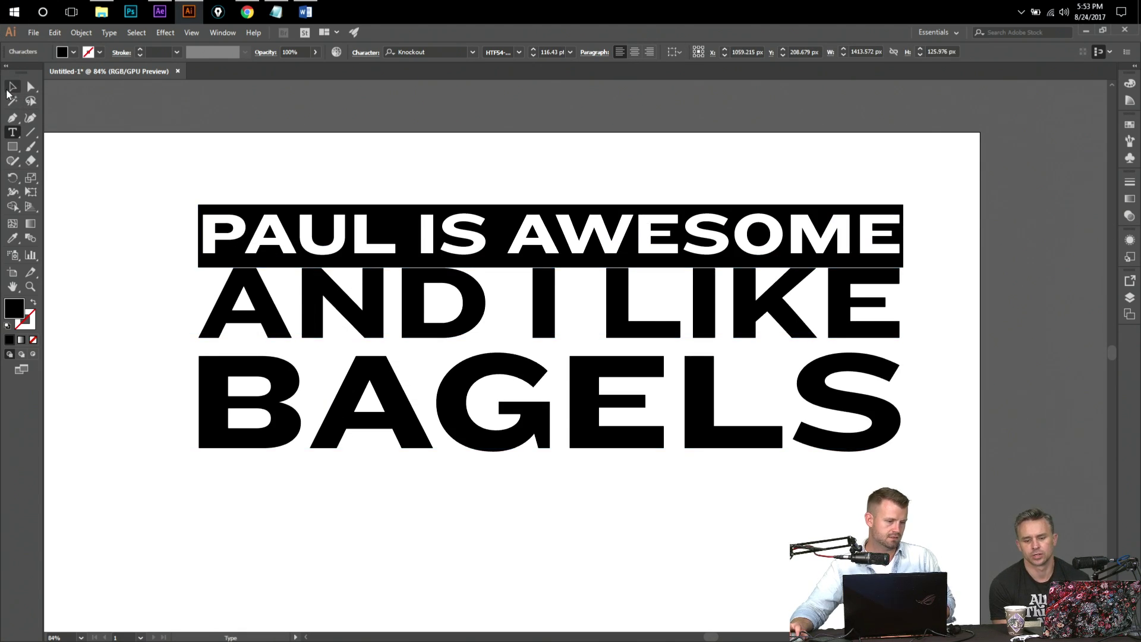
key(alt+Tab)
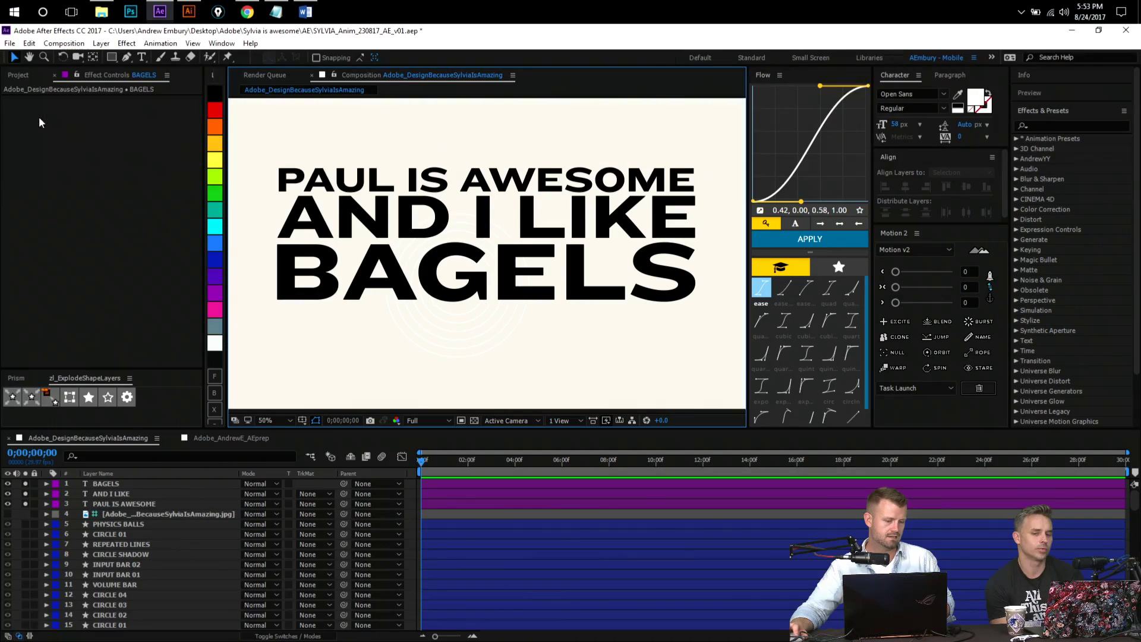
- Review the new layer types available in After Effects, including Text, without creating a layer
click(415, 499)
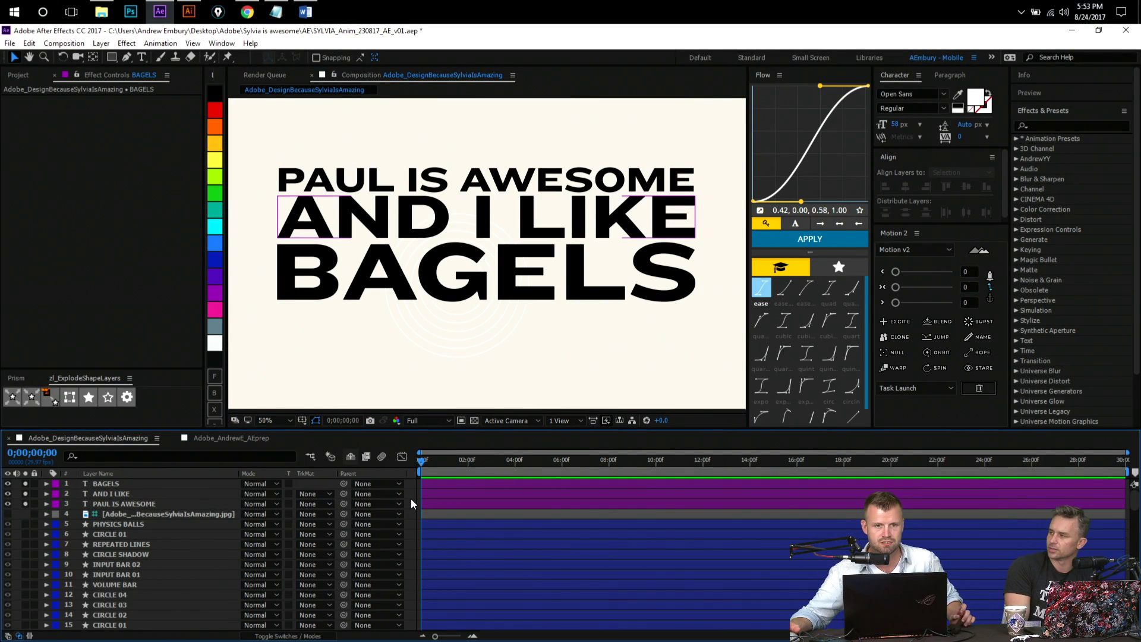
click(406, 503)
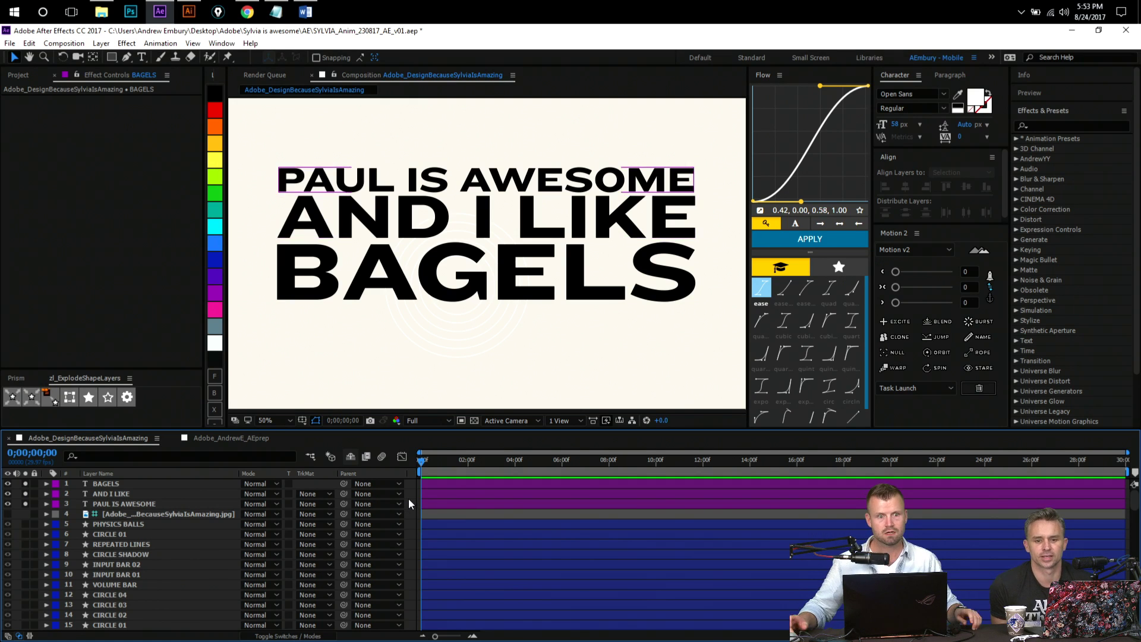
click(406, 514)
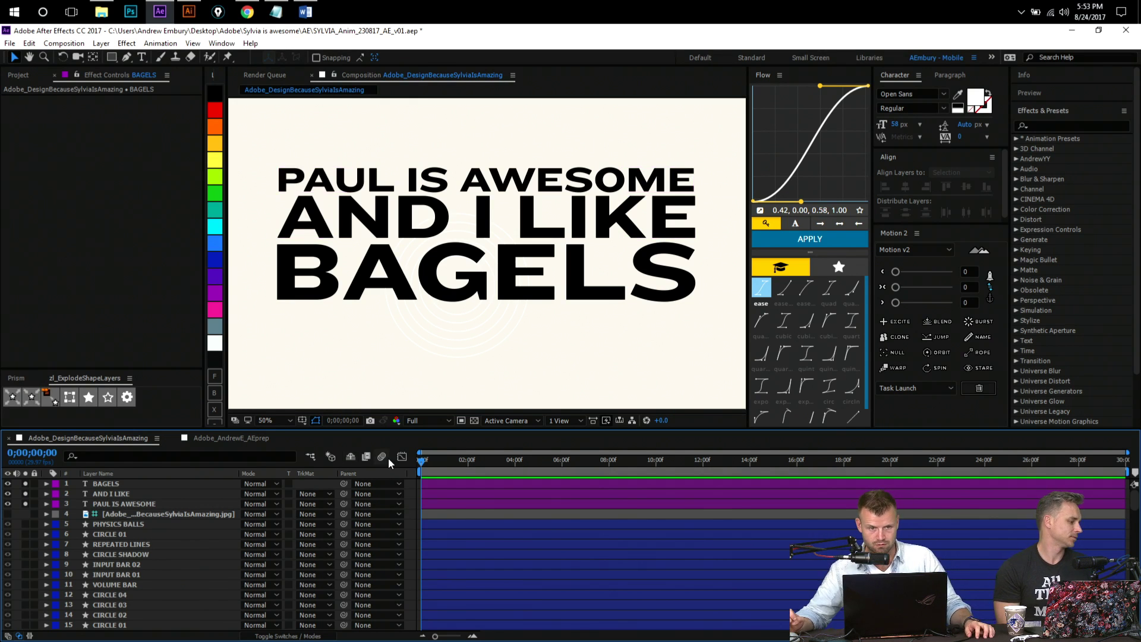
click(101, 43)
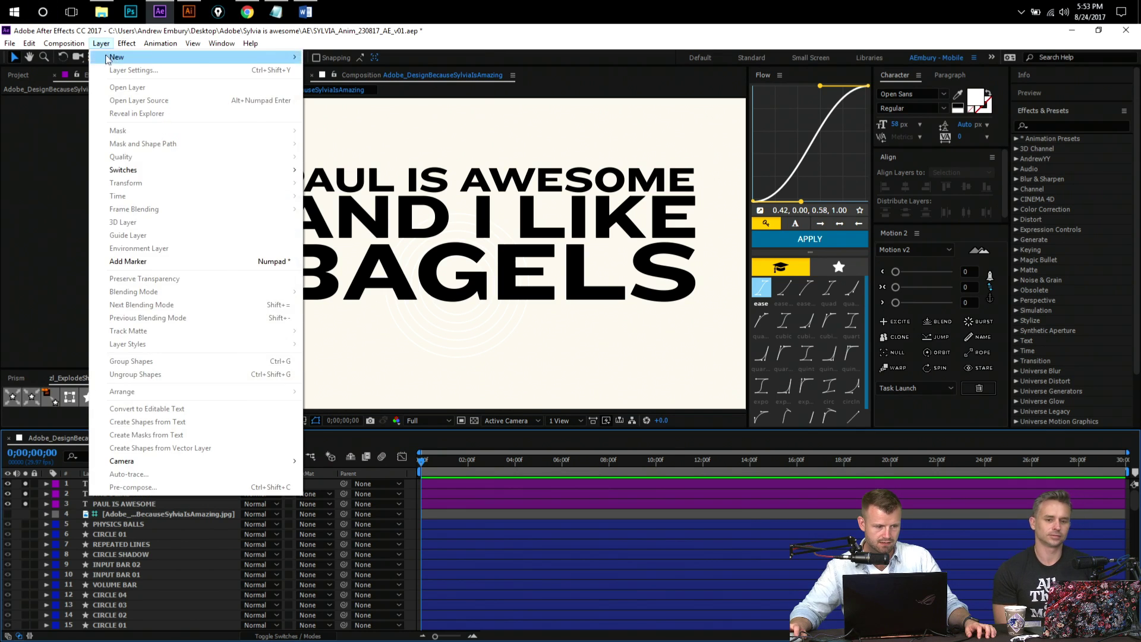
mouse_move(250, 43)
mouse_move(101, 44)
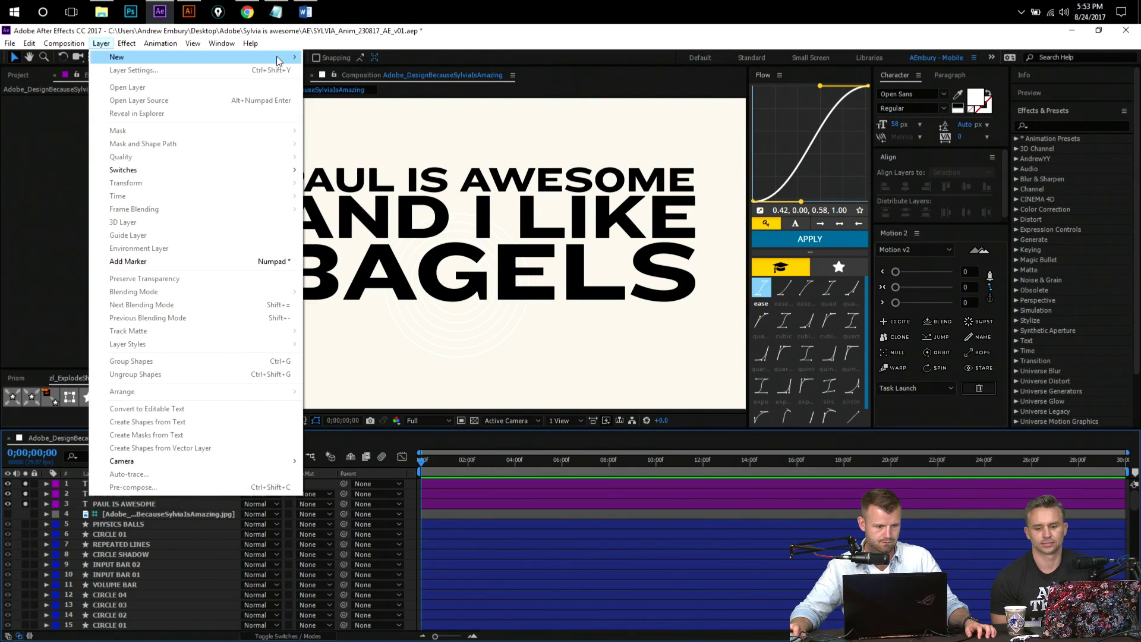
mouse_move(280, 57)
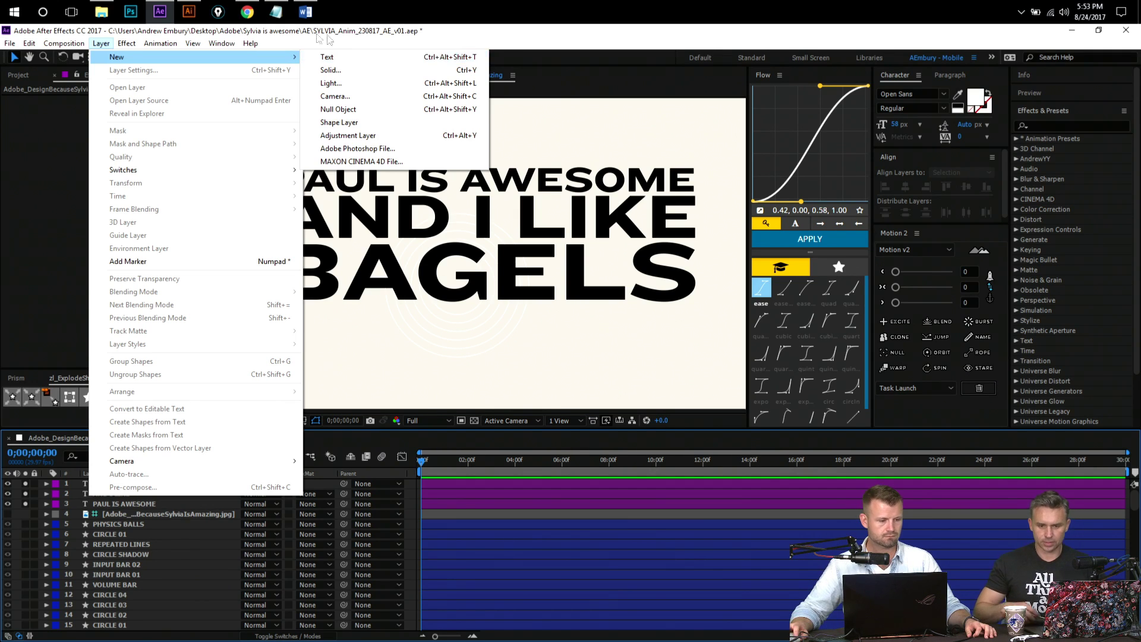
click(259, 537)
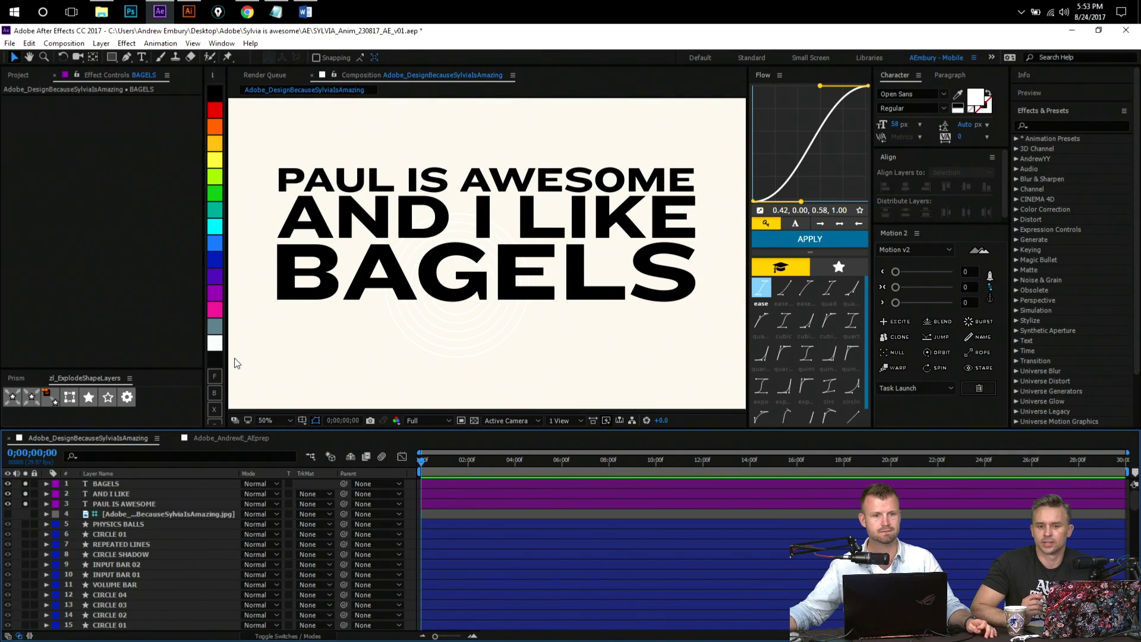